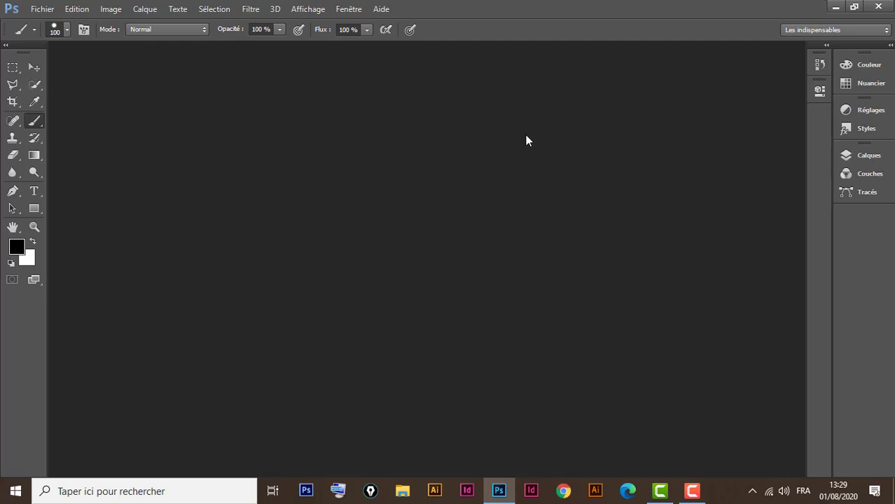
- Start a new document with the Papier format international preset, size A3, with dimensions in Centimètres
left_click(43, 9)
left_click(57, 25)
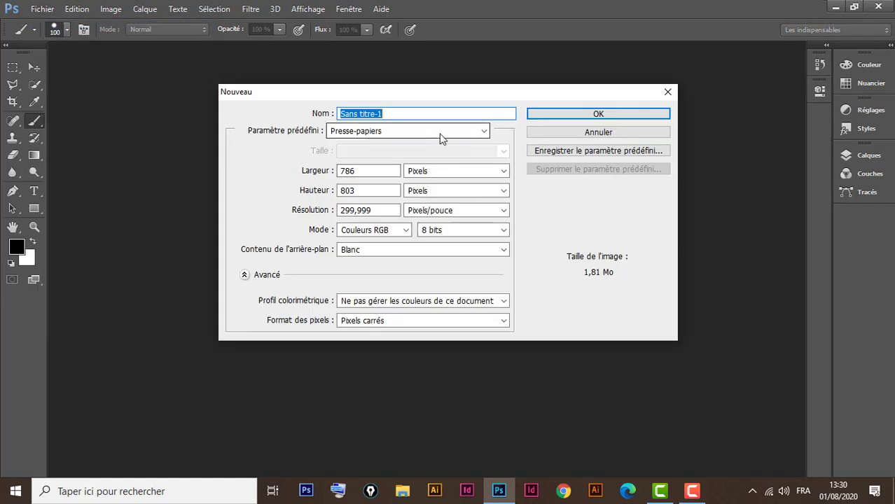
left_click(441, 138)
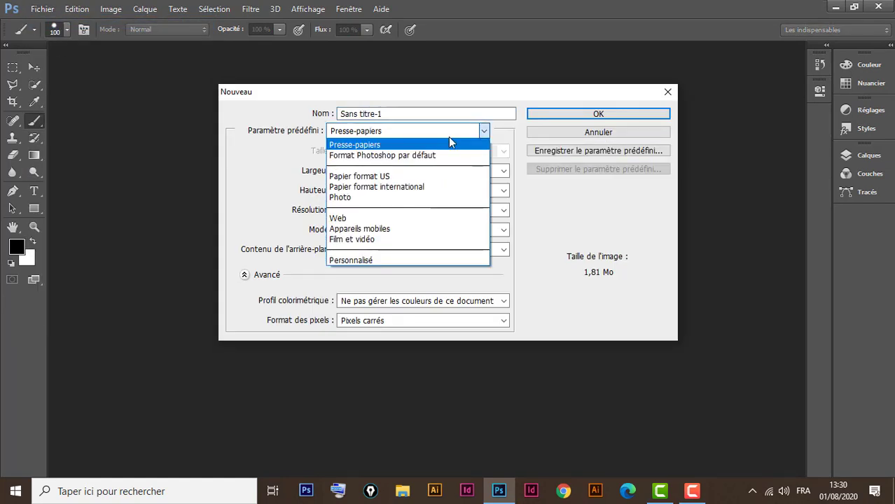
left_click(414, 191)
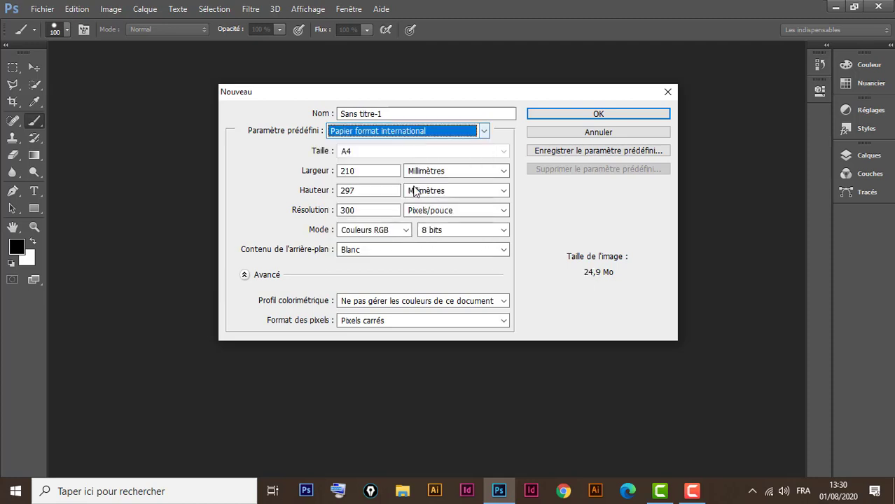
left_click(428, 151)
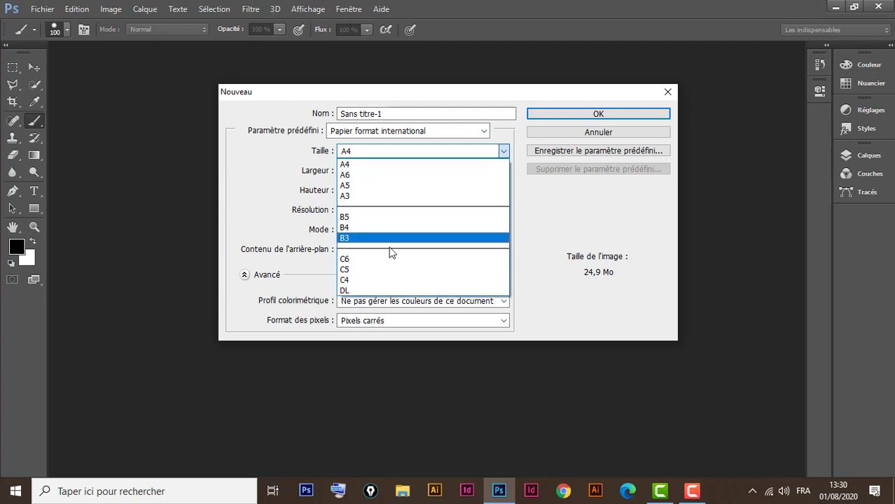
left_click(381, 196)
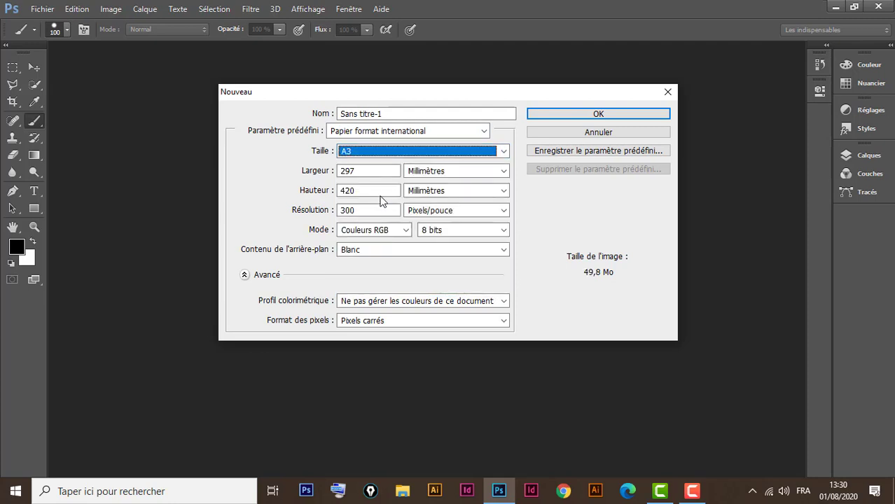
left_click(462, 173)
left_click(452, 205)
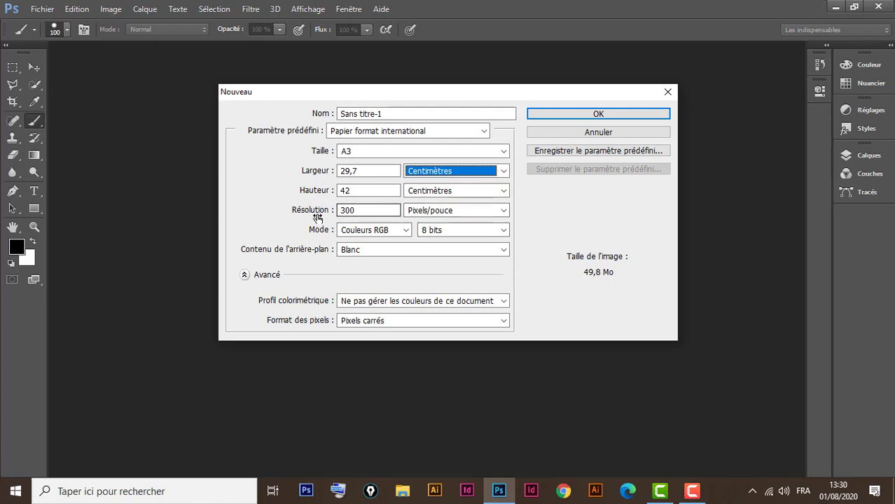
- Compare the Couleurs CMJN and Couleurs RGB modes for the new document, settling on Couleurs CMJN
left_click(399, 232)
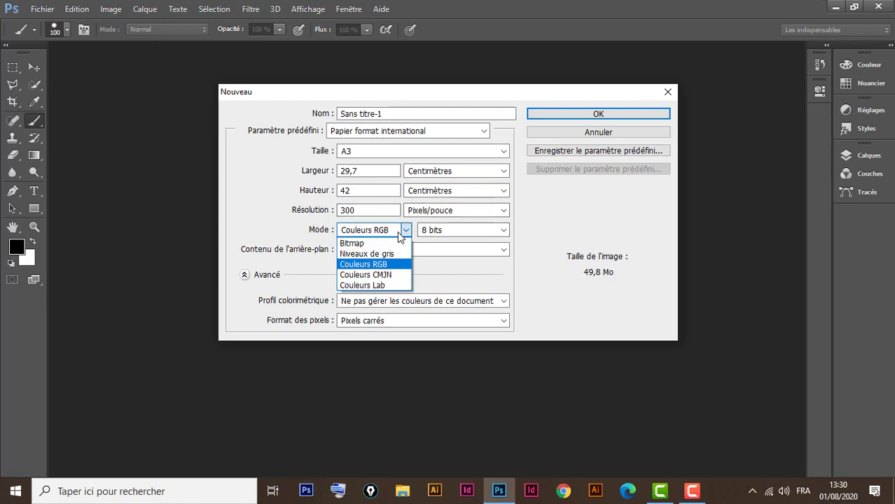
left_click(390, 275)
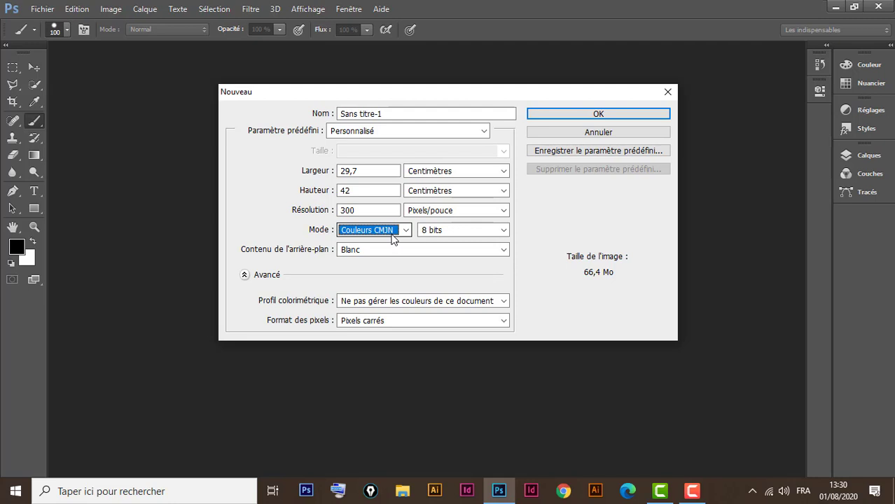
left_click(406, 232)
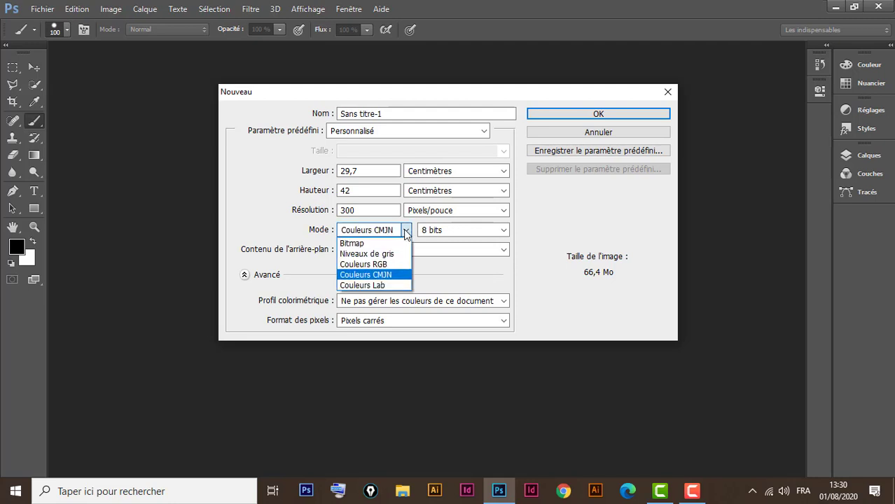
left_click(390, 265)
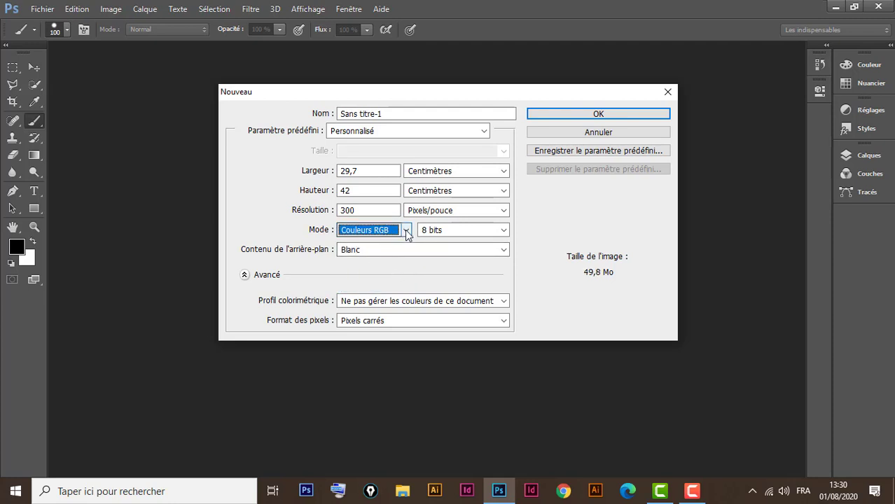
left_click(406, 233)
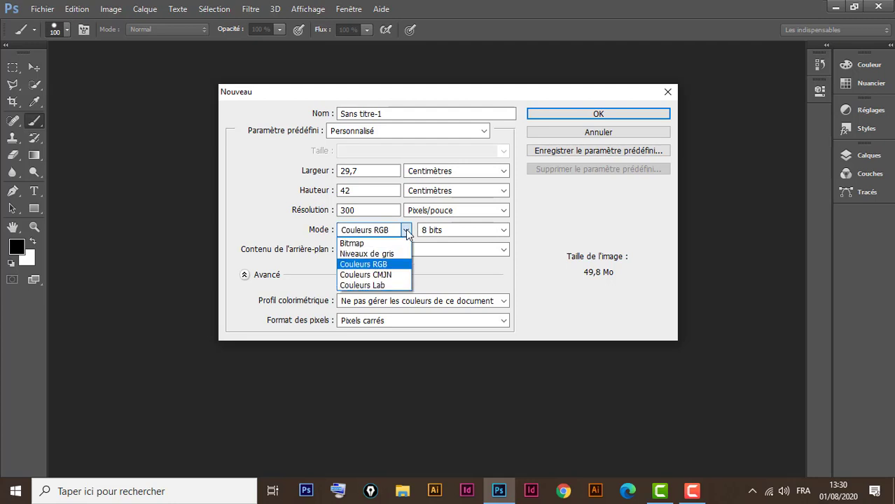
left_click(378, 274)
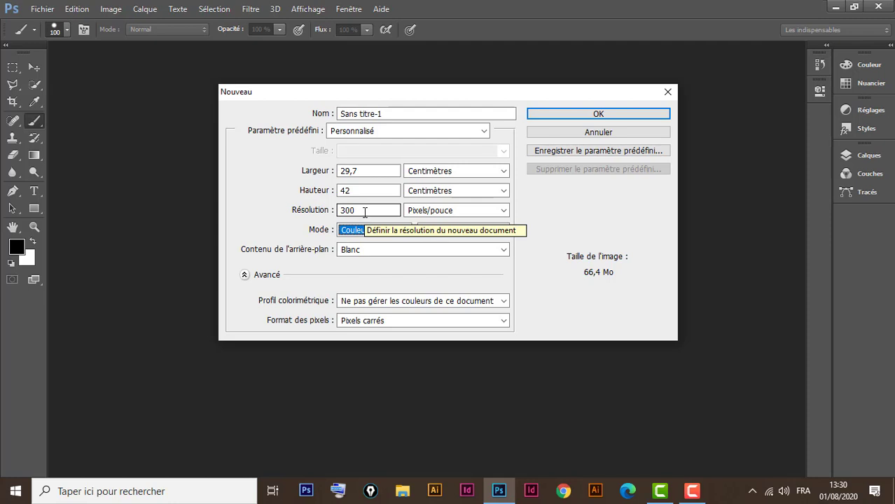
- Try a resolution of 72, set it to 300 pixels/pouce, and create the document
double_click(367, 210)
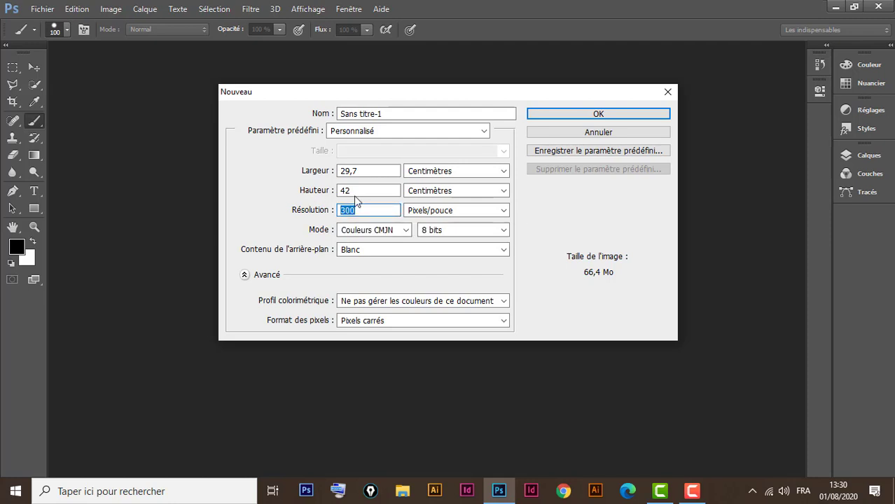
type("72")
left_click_drag(372, 210, 323, 209)
type("300")
left_click(592, 115)
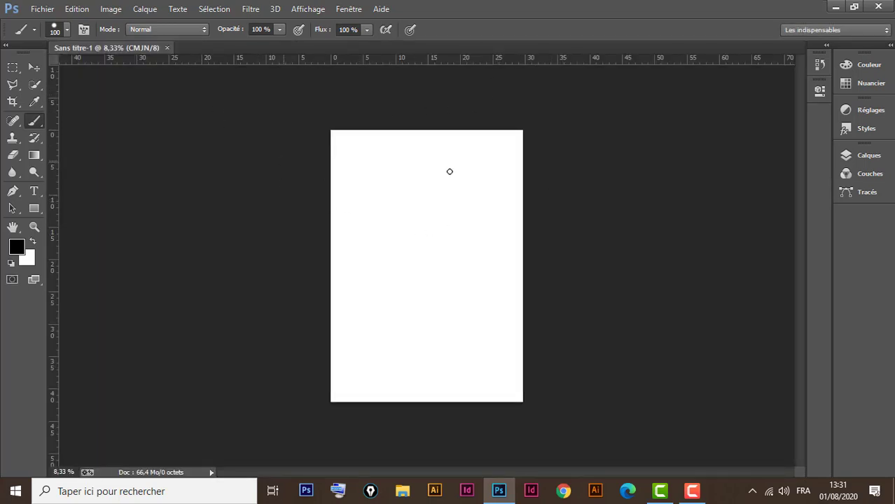
- Activate the Move tool and rotate the blank page 90° clockwise to landscape orientation
left_click(34, 67)
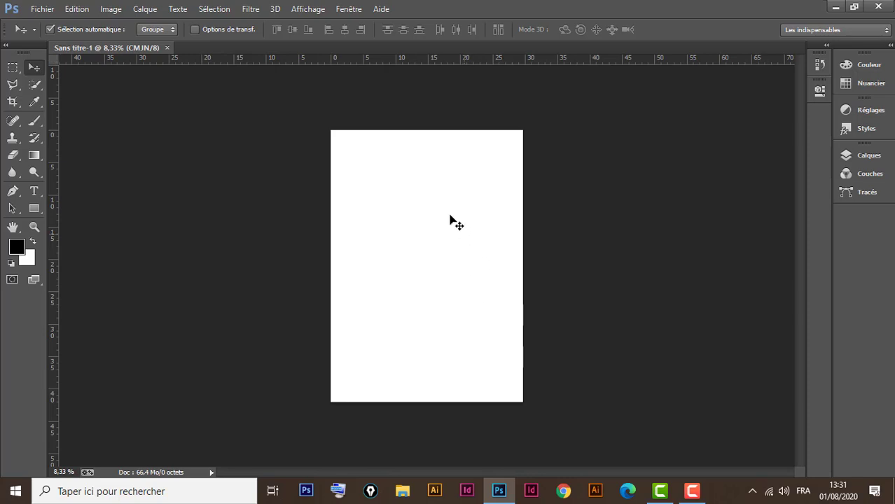
left_click(109, 9)
mouse_move(174, 130)
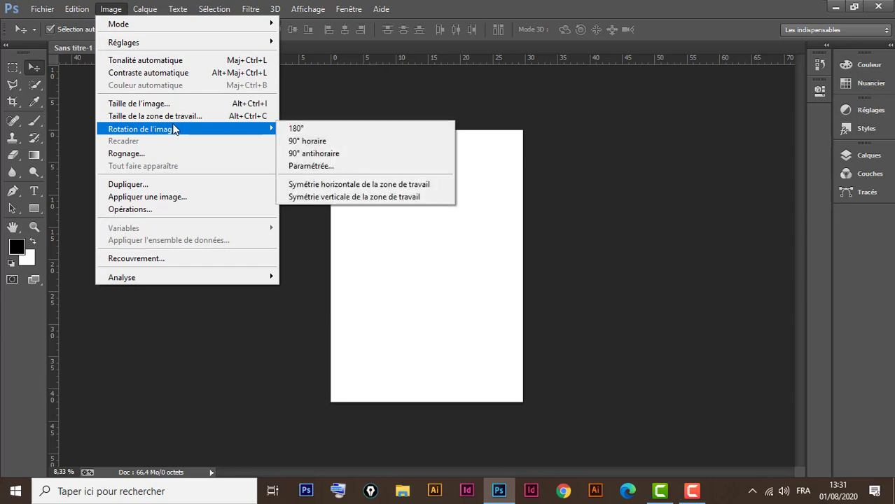
left_click(334, 141)
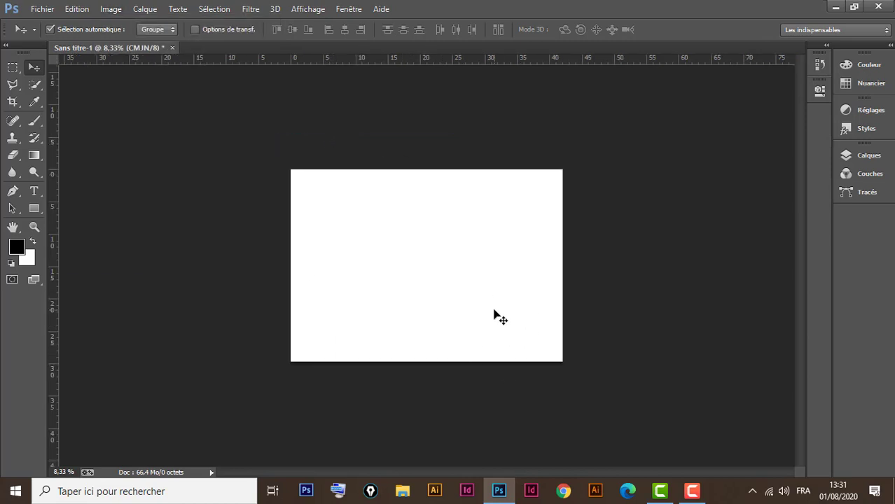
- Examine the landscape page at different zoom levels, ending at 12.5%
key("ctrl+plus")
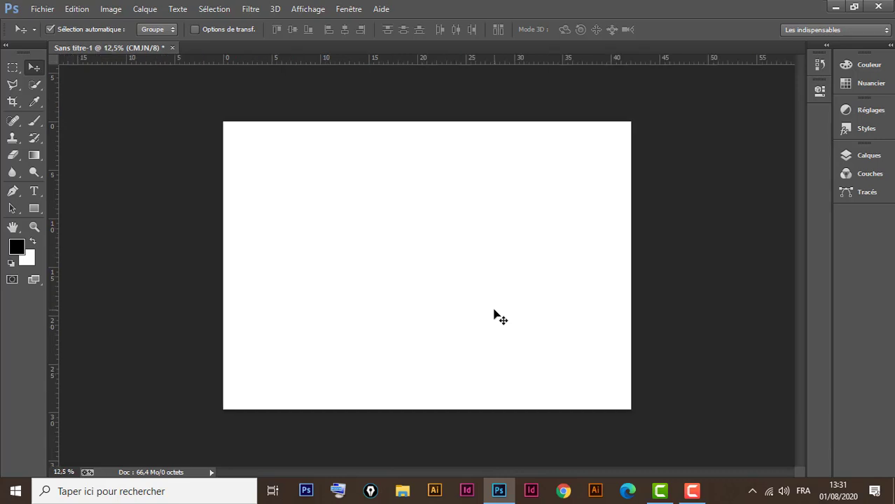
key("ctrl+minus")
key("ctrl+plus")
key("ctrl+plus")
key("ctrl+minus")
key("ctrl+minus")
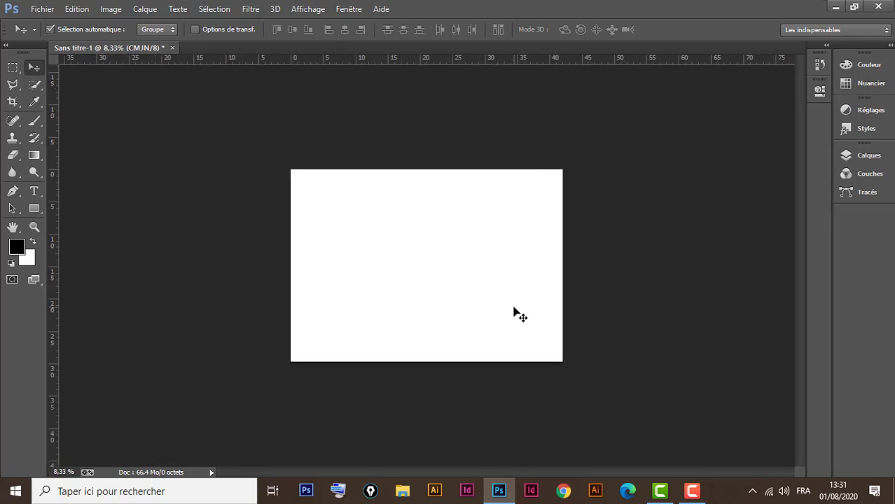
key("ctrl+plus")
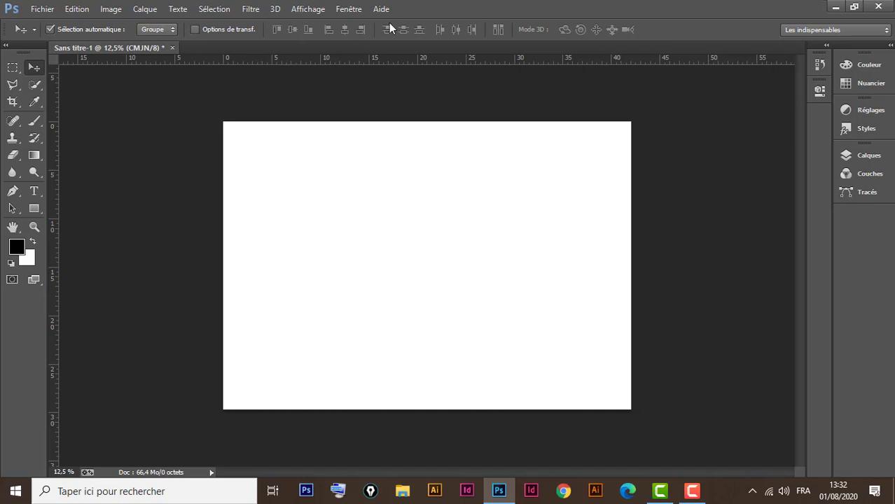
left_click(42, 9)
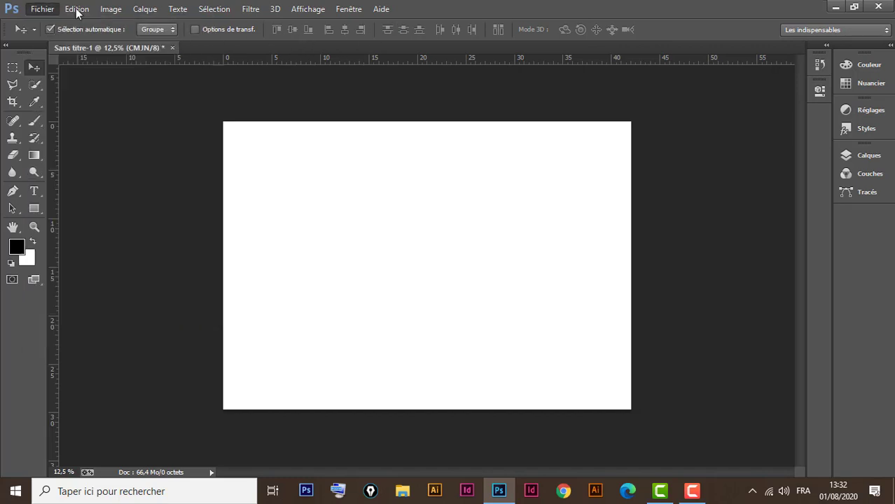
left_click(77, 10)
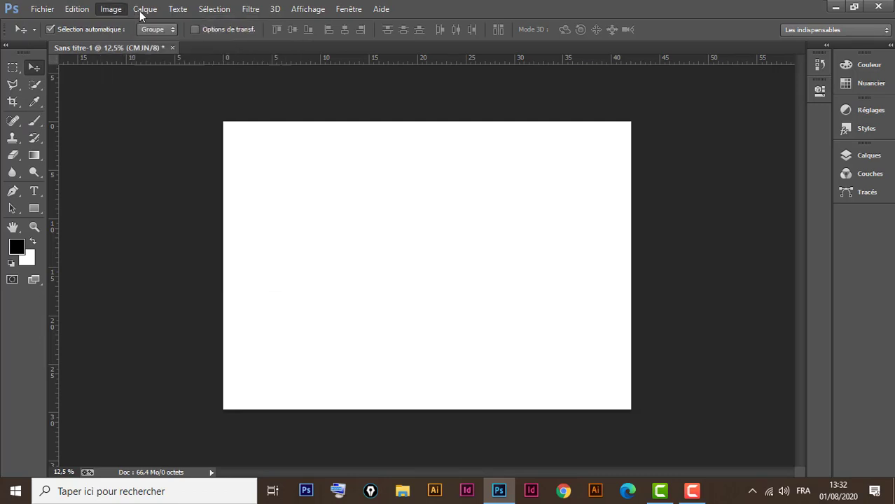
left_click(178, 10)
left_click(179, 10)
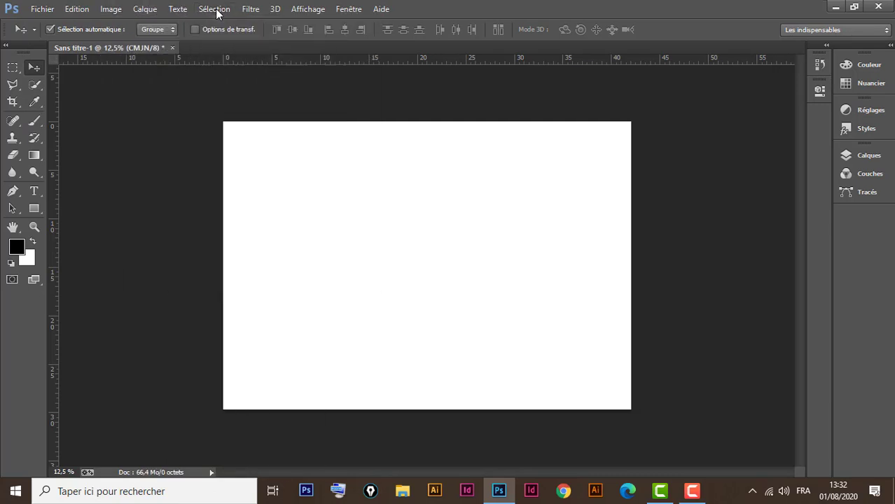
left_click(275, 10)
left_click(276, 12)
left_click(320, 11)
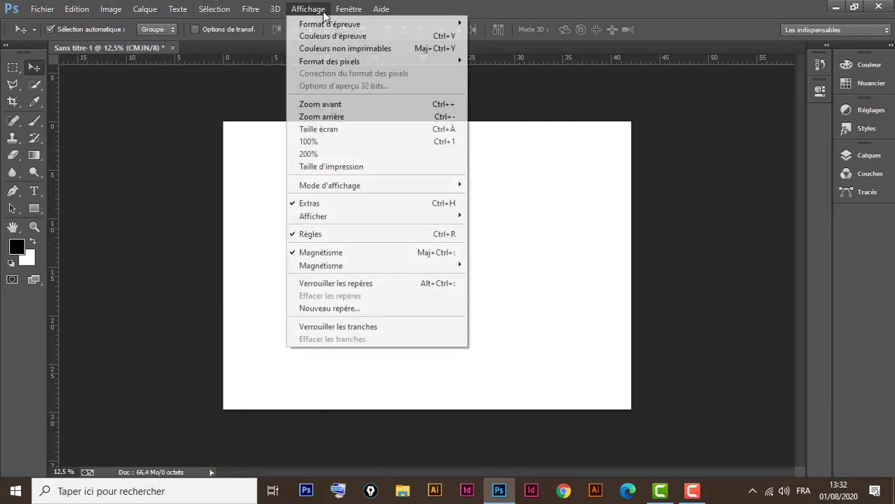
left_click(354, 12)
left_click(177, 12)
mouse_move(145, 16)
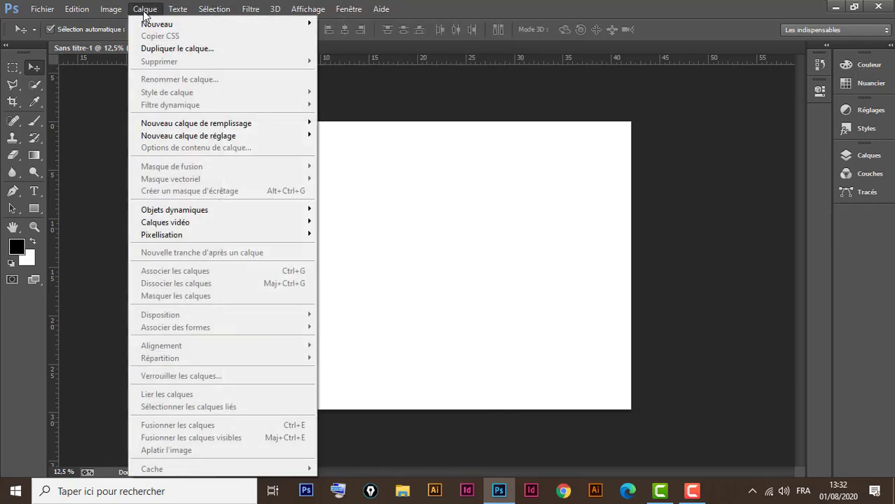
mouse_move(178, 11)
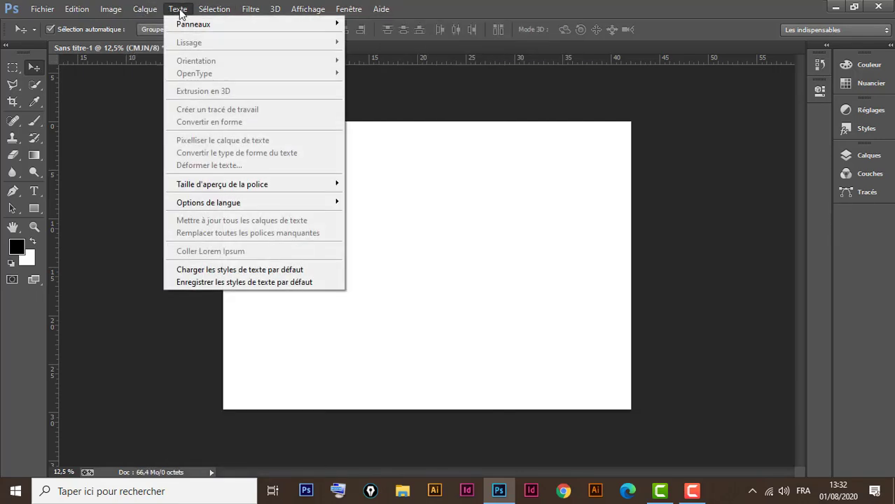
mouse_move(213, 12)
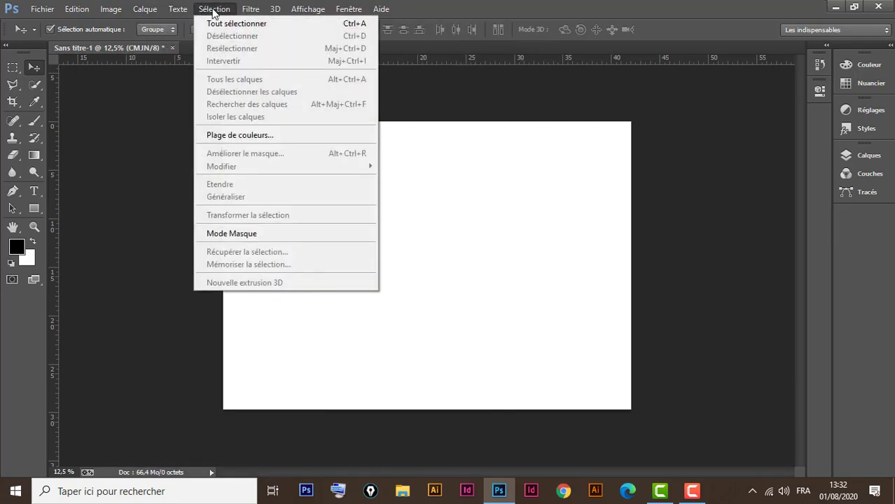
mouse_move(275, 12)
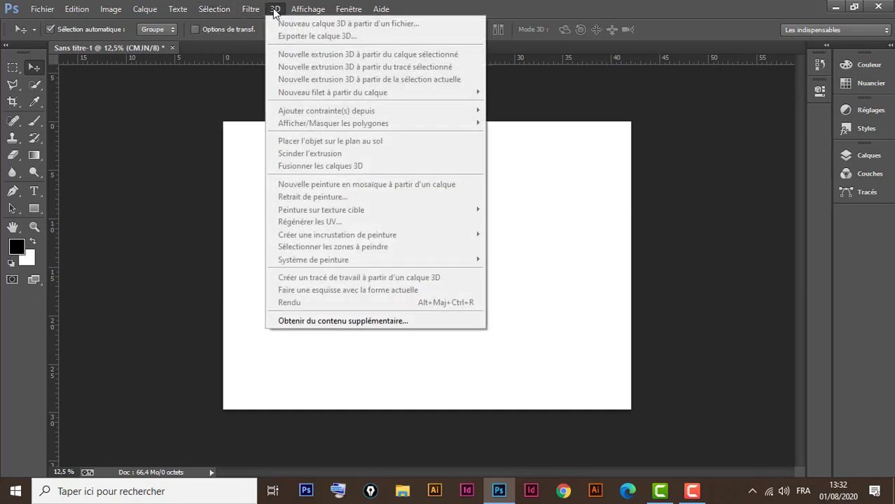
mouse_move(312, 13)
mouse_move(355, 14)
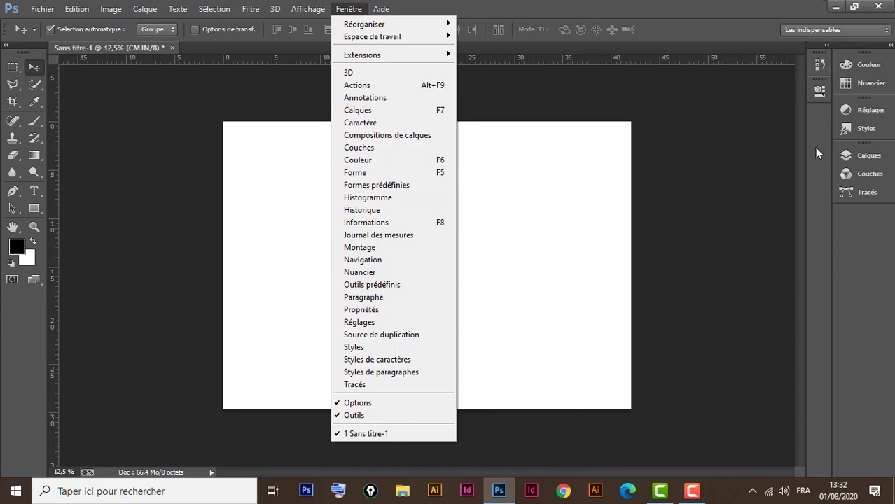
left_click(349, 10)
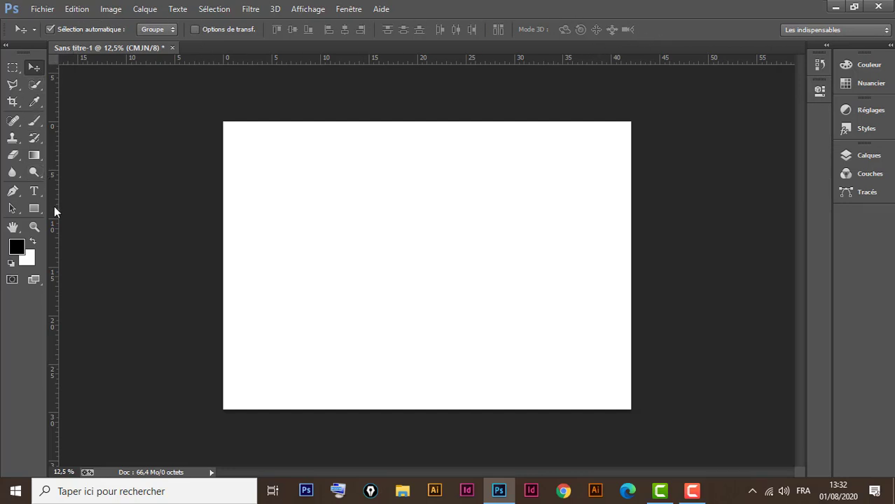
- Compare the options offered by the Type, Brush, Quick Selection and Move tools, ending with the Move tool active
left_click(35, 192)
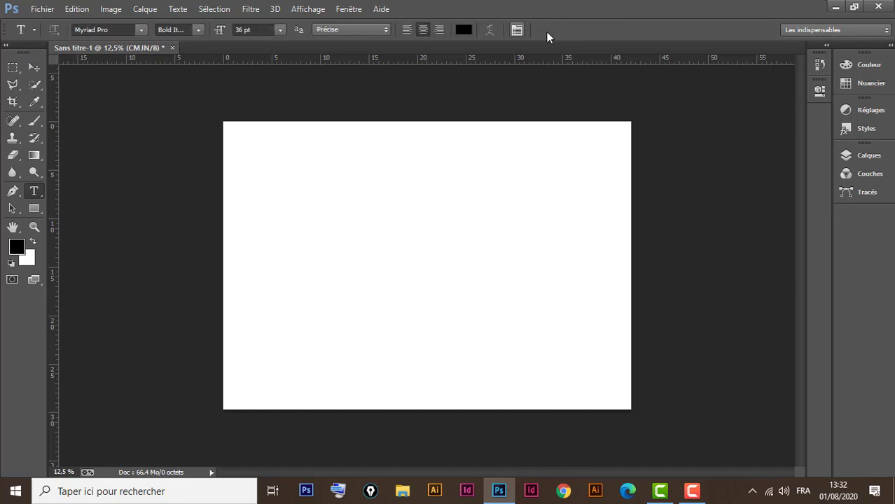
left_click(33, 122)
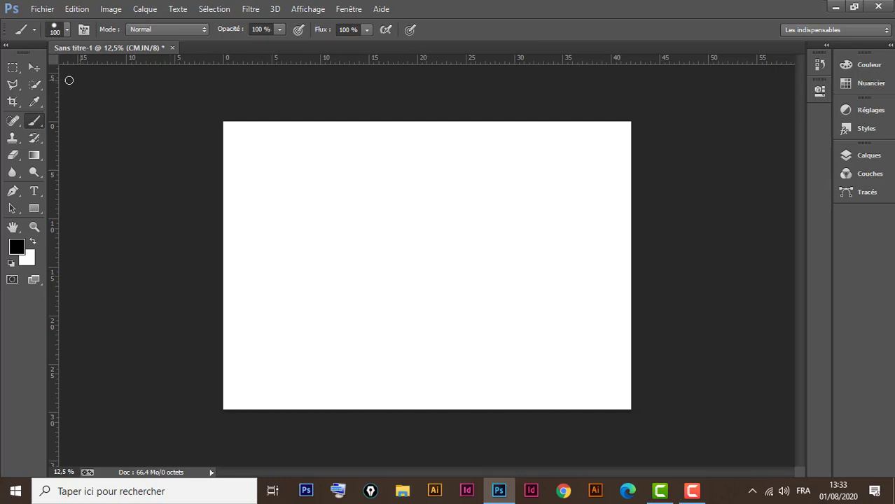
left_click(34, 85)
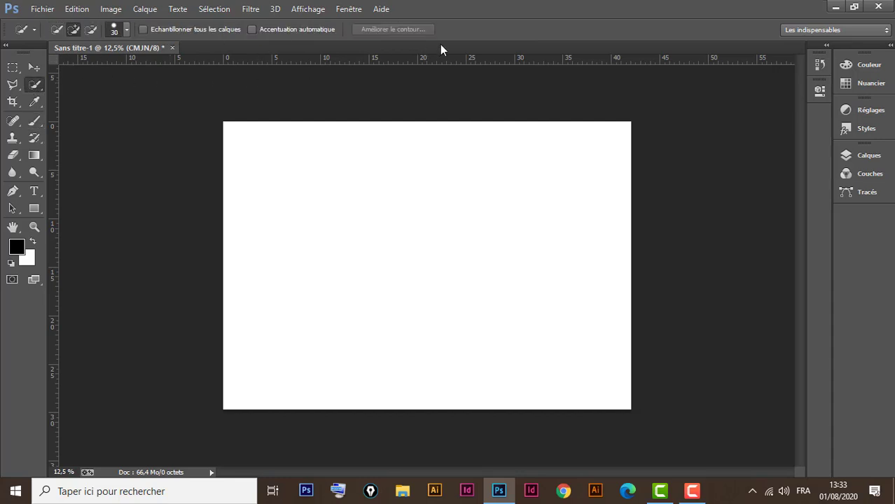
left_click(36, 68)
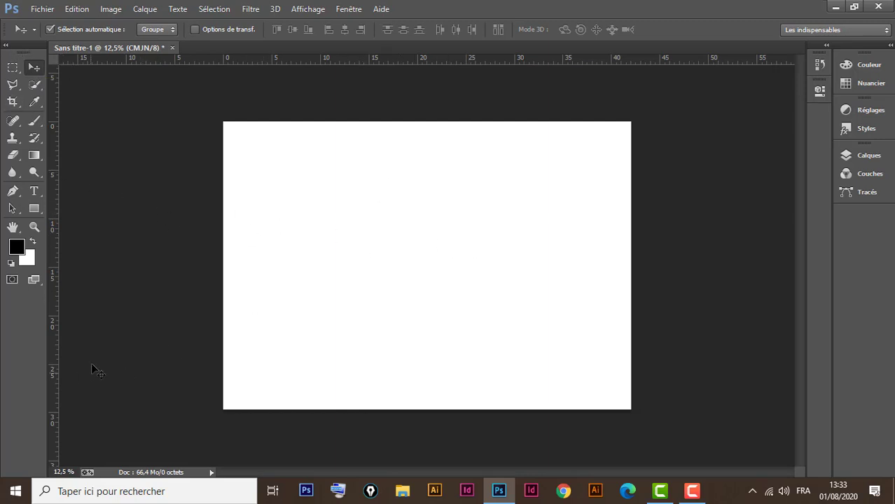
- Expand the collapsed Couleur, Réglages and Calques palettes to their full view
left_click(889, 47)
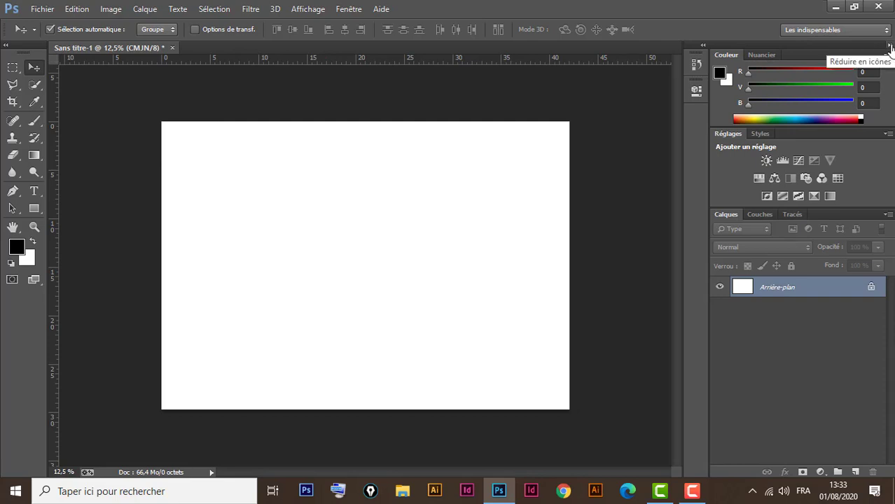
- Switch the Couleur, Réglages and Calques palettes between full and icon view, ending with them collapsed to icons
left_click(890, 47)
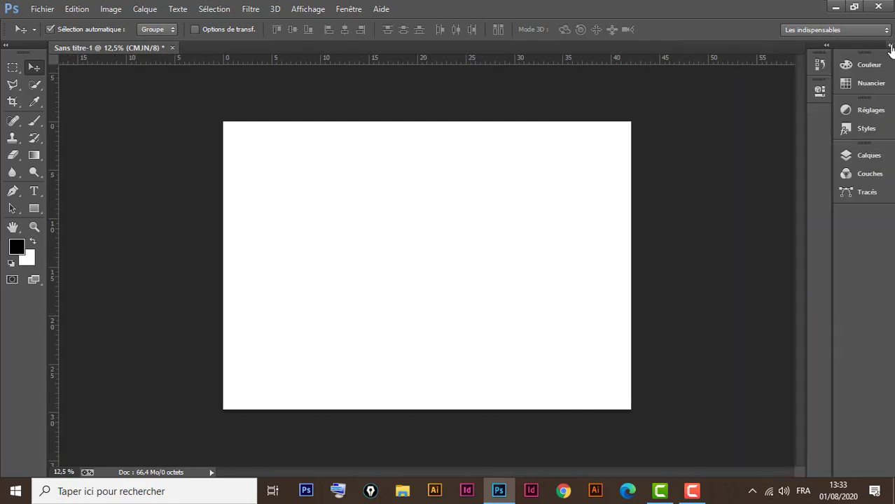
left_click(890, 46)
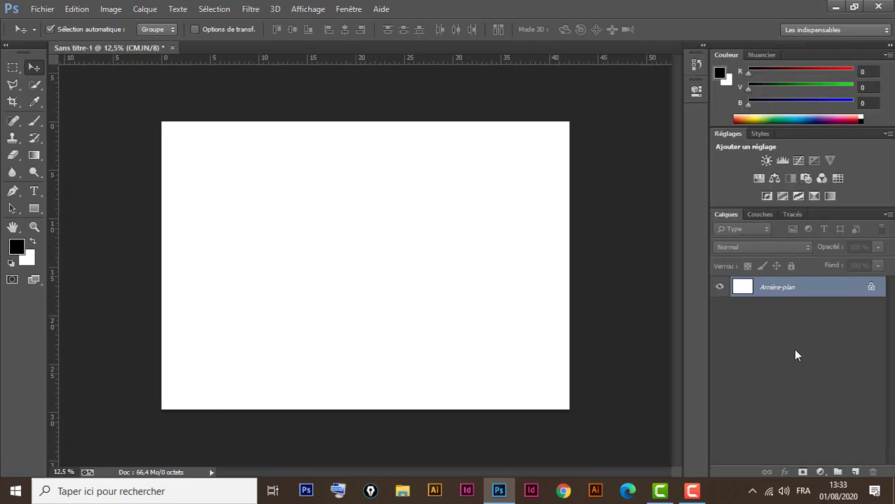
left_click(890, 46)
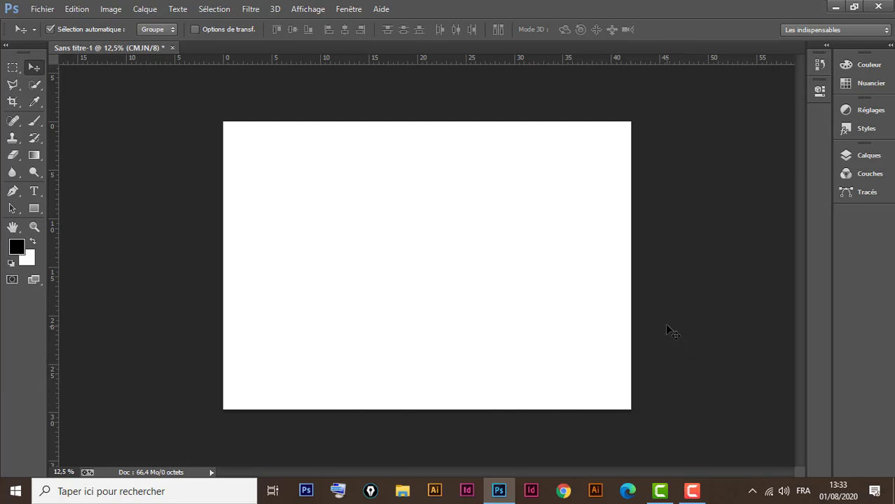
- Switch to the Peinture workspace to view its palettes and return to Les indispensables
left_click(857, 31)
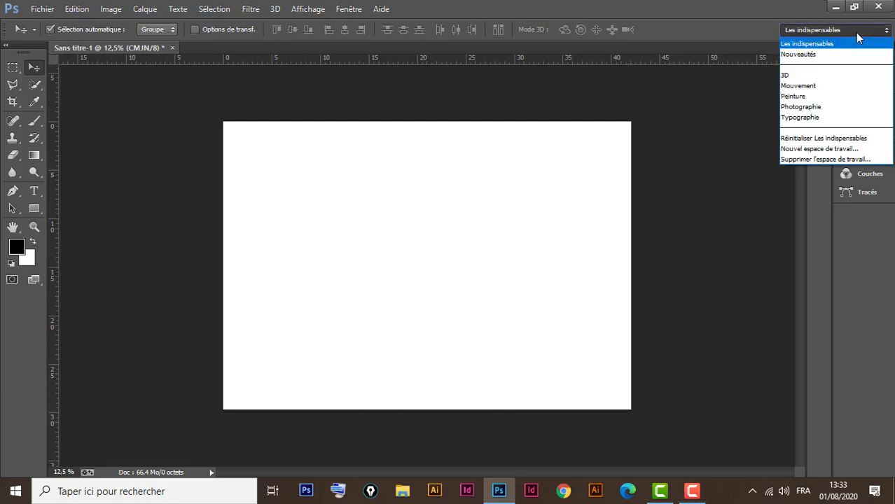
left_click(816, 97)
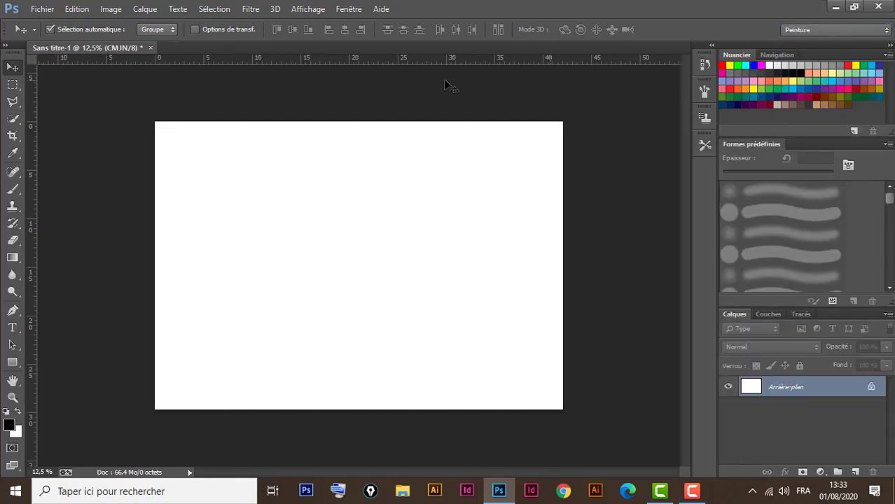
left_click(835, 35)
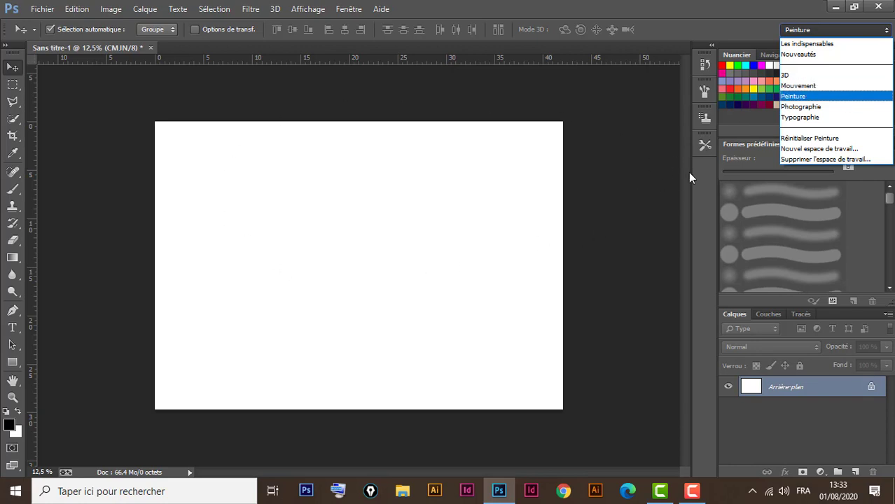
left_click(825, 44)
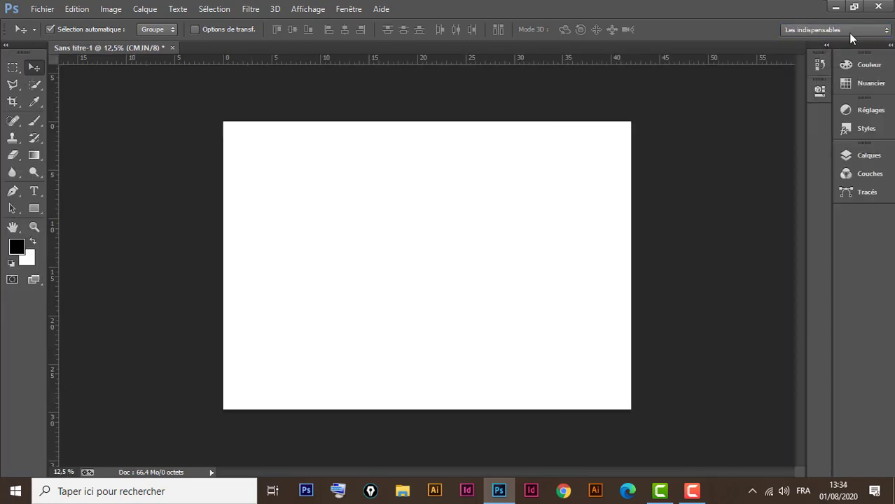
left_click(848, 31)
left_click(848, 32)
- Detach the Calques, Couches and Tracés palettes from the dock and close each of them
left_click_drag(873, 159, 568, 165)
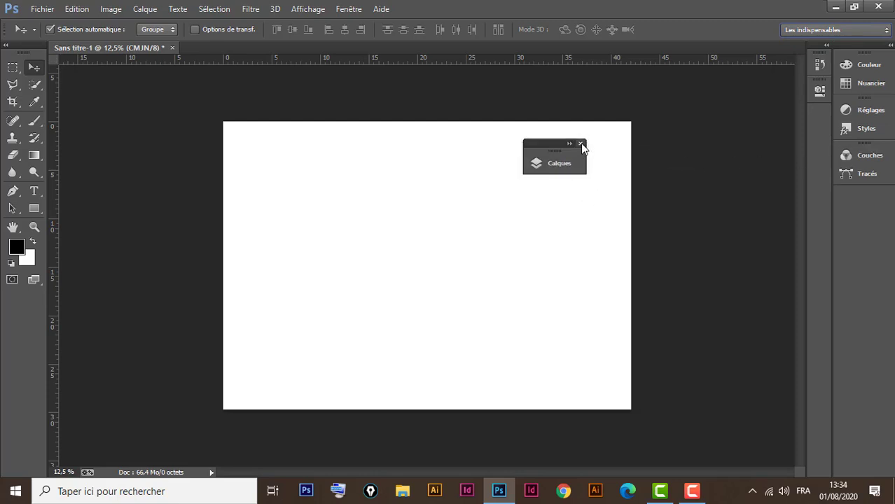
left_click(580, 144)
left_click_drag(874, 161, 592, 194)
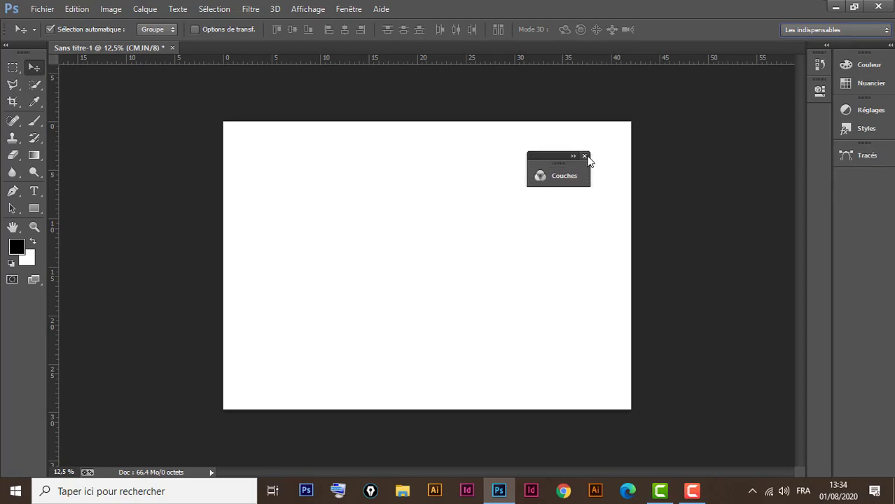
left_click(585, 156)
left_click_drag(876, 155, 652, 172)
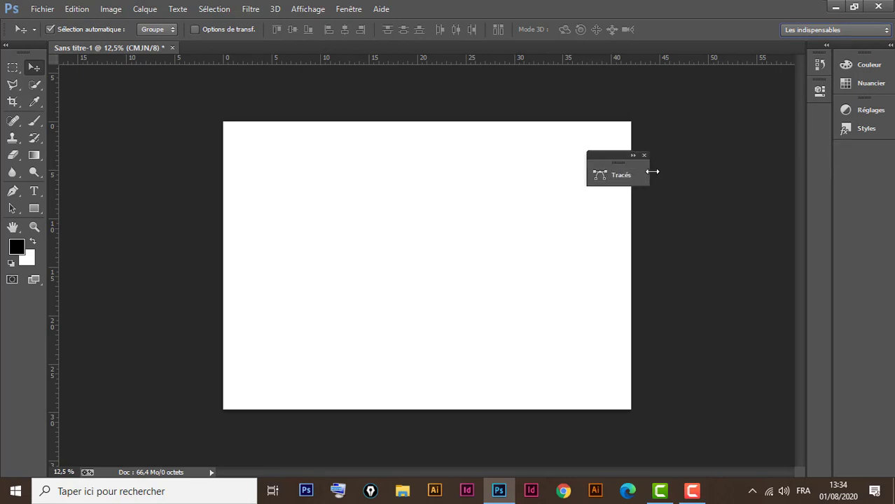
left_click(644, 155)
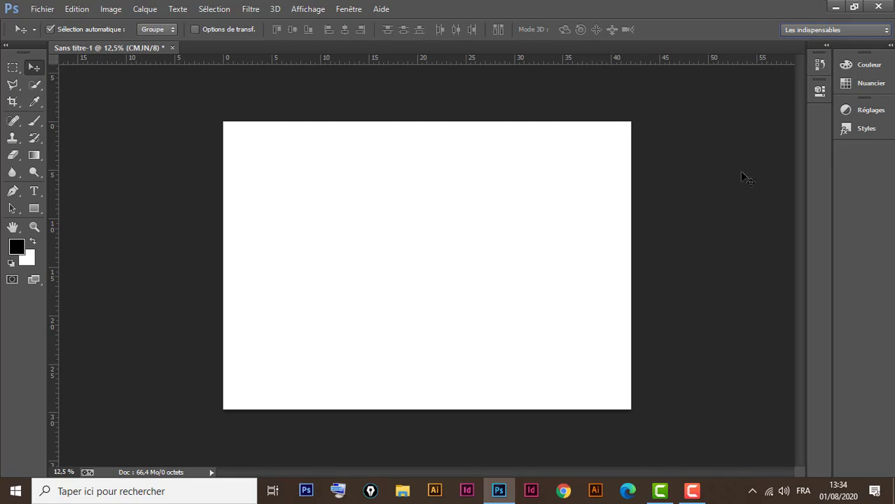
- Reopen the Calques palette, expand it to its full view and close it again
left_click(346, 11)
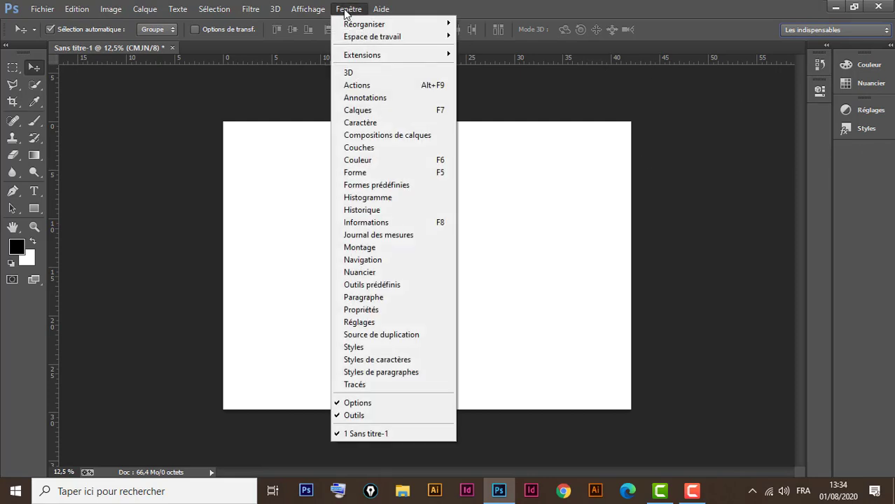
left_click(373, 112)
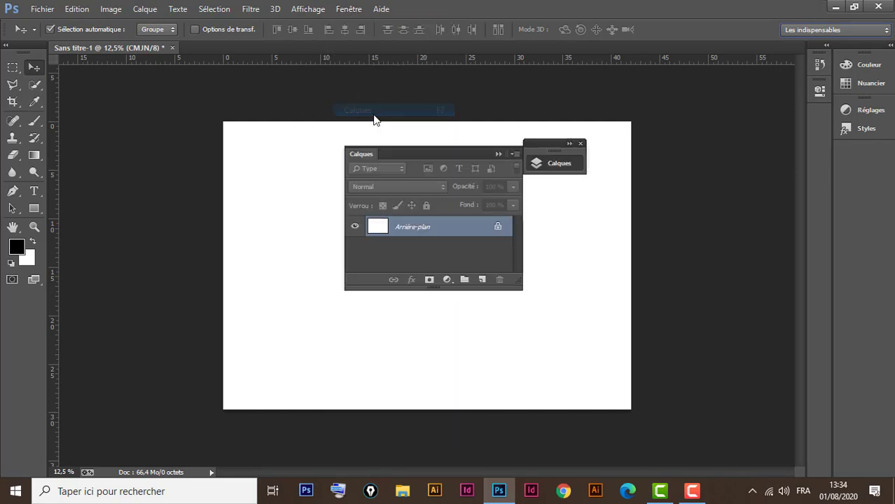
left_click(569, 144)
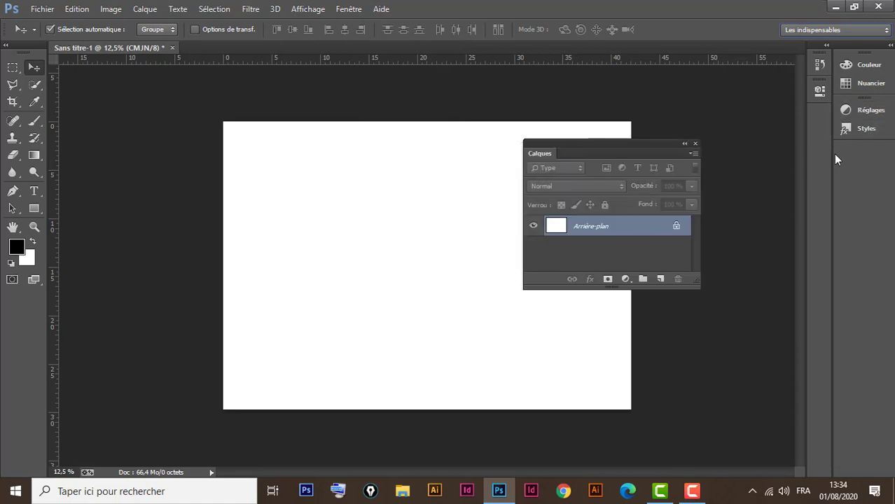
left_click(695, 144)
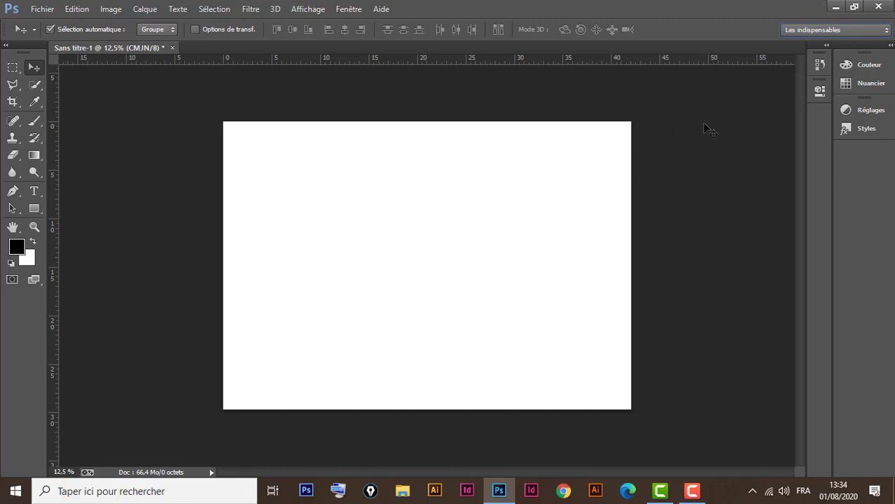
- Reset the Les indispensables workspace to its default palettes and show the toolbox in two columns
left_click(864, 29)
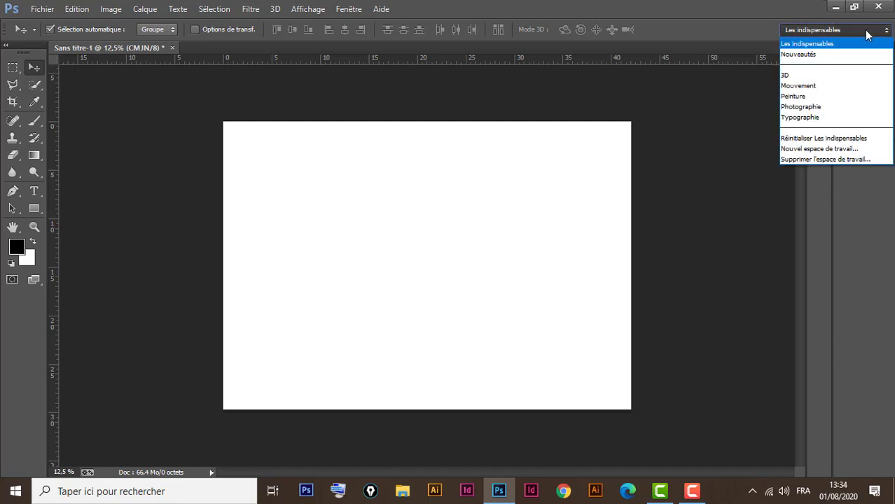
left_click(848, 139)
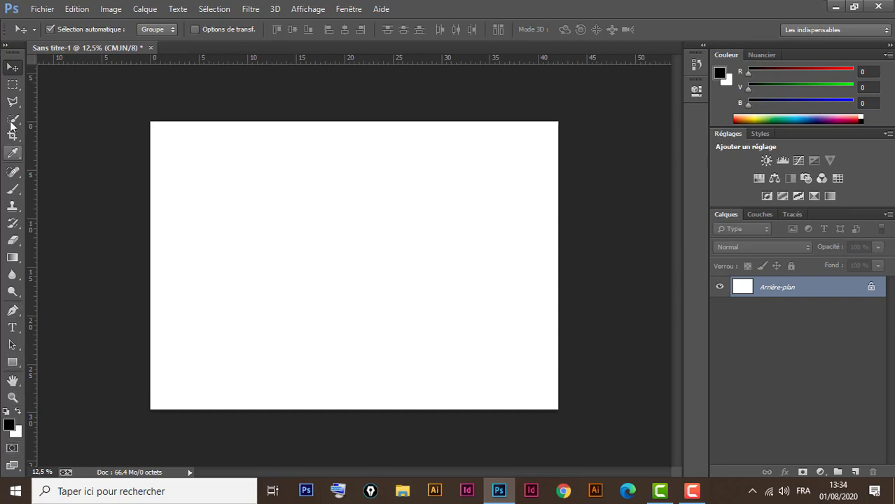
left_click(5, 45)
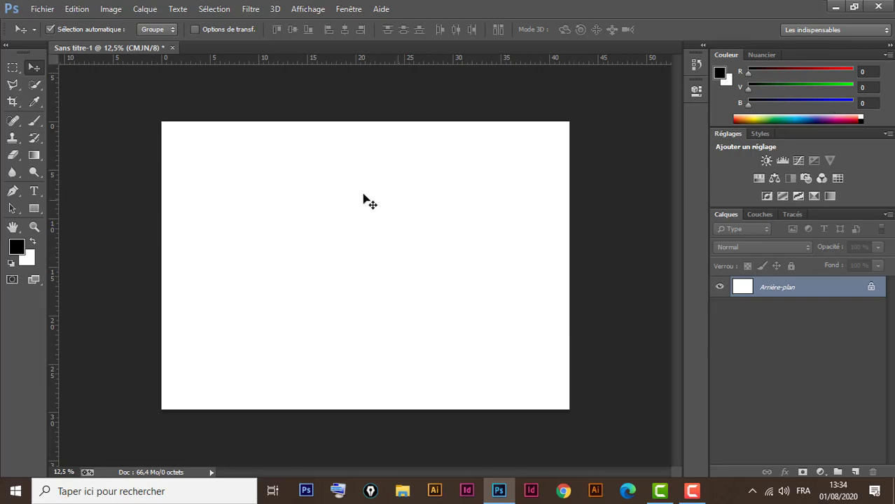
- Look through the Couches, Tracés, Styles and Nuancier palettes, ending with Calques, Réglages and Couleur in front
left_click(888, 46)
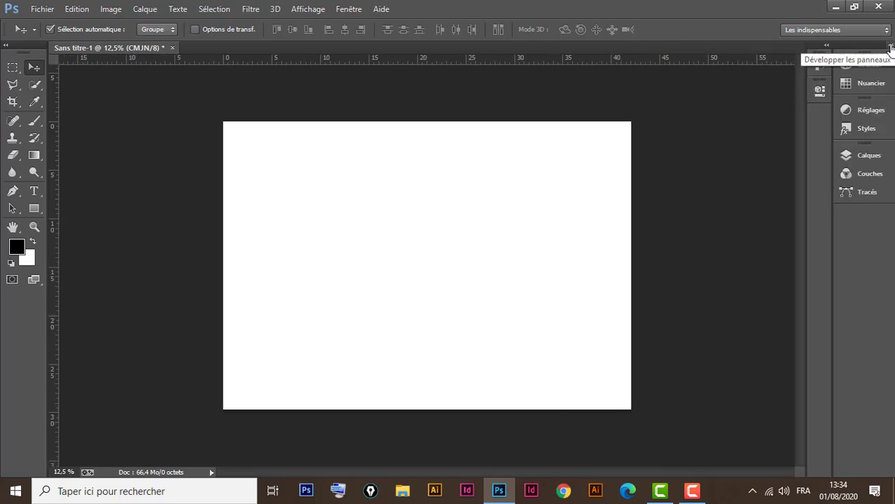
left_click(890, 46)
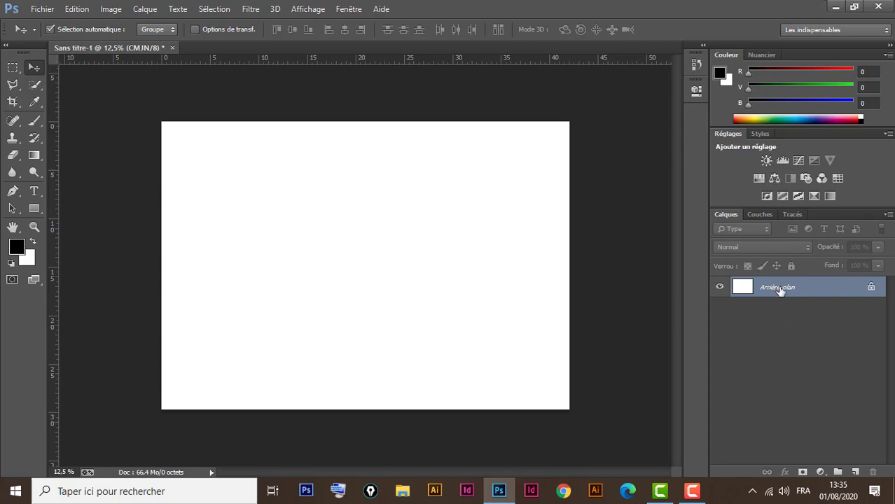
left_click(758, 214)
left_click(792, 214)
left_click(731, 213)
left_click(760, 133)
left_click(727, 133)
left_click(762, 56)
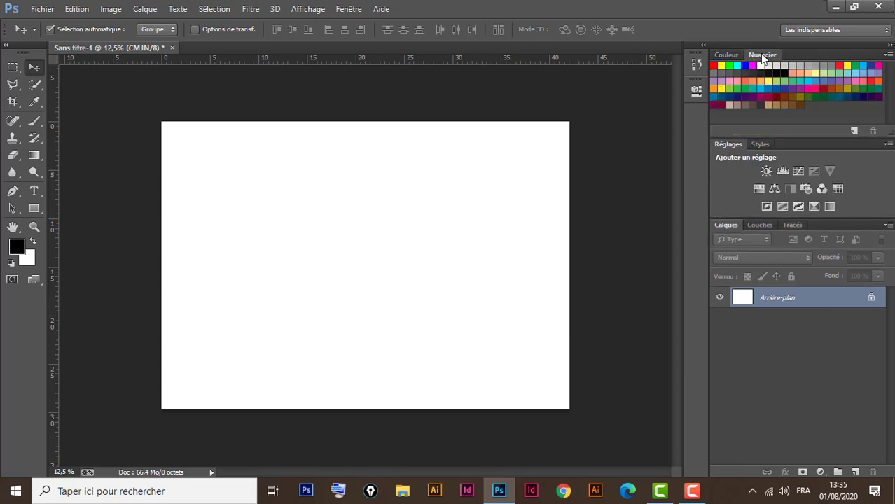
left_click(724, 58)
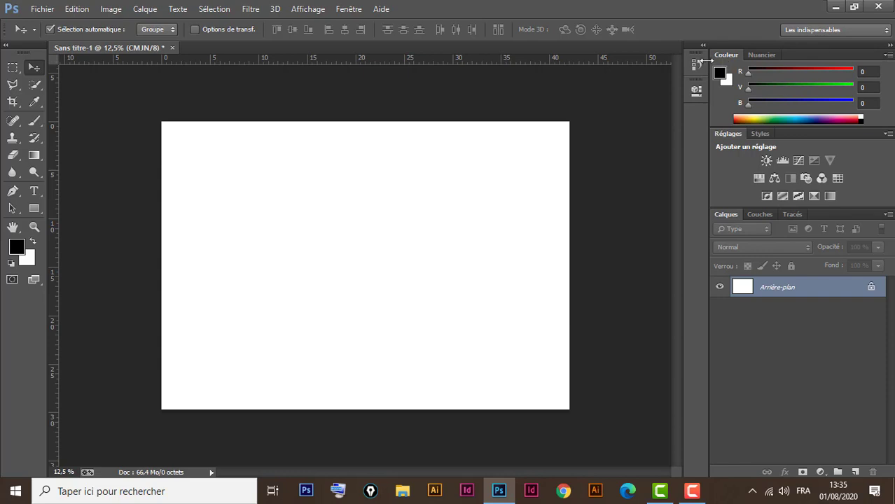
- View the Historique and Propriétés palettes one after the other and close both
left_click(695, 65)
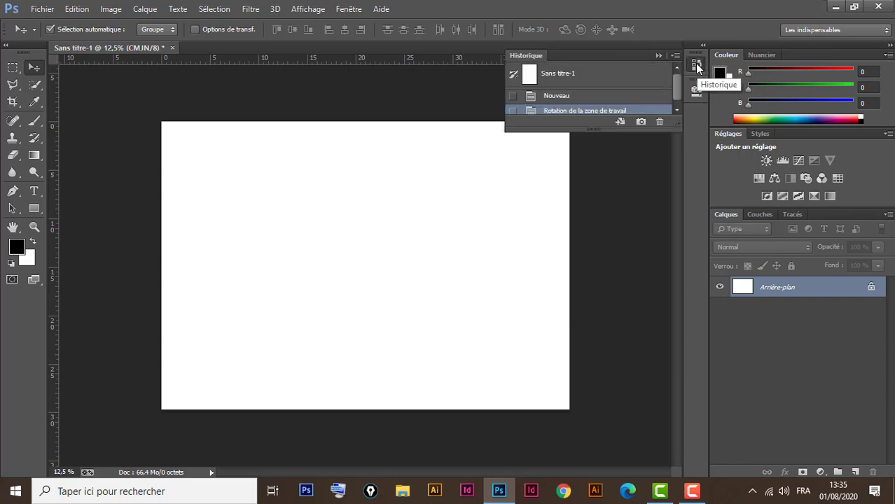
left_click(695, 65)
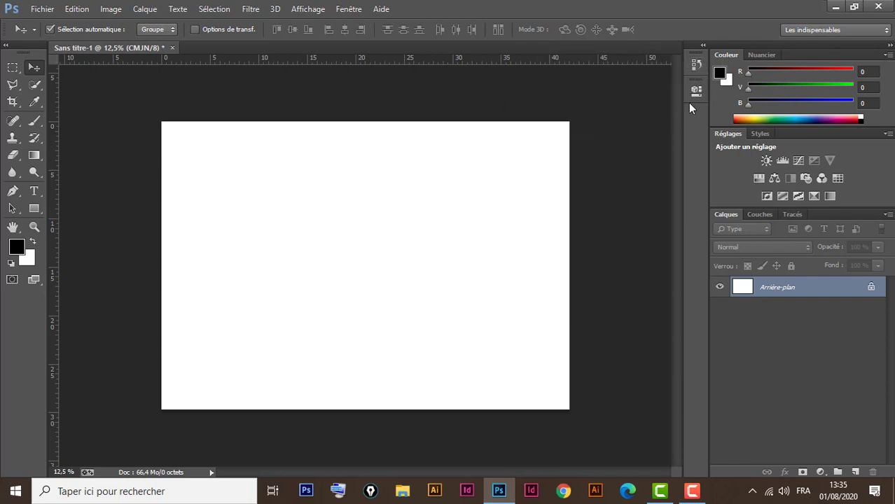
left_click(696, 92)
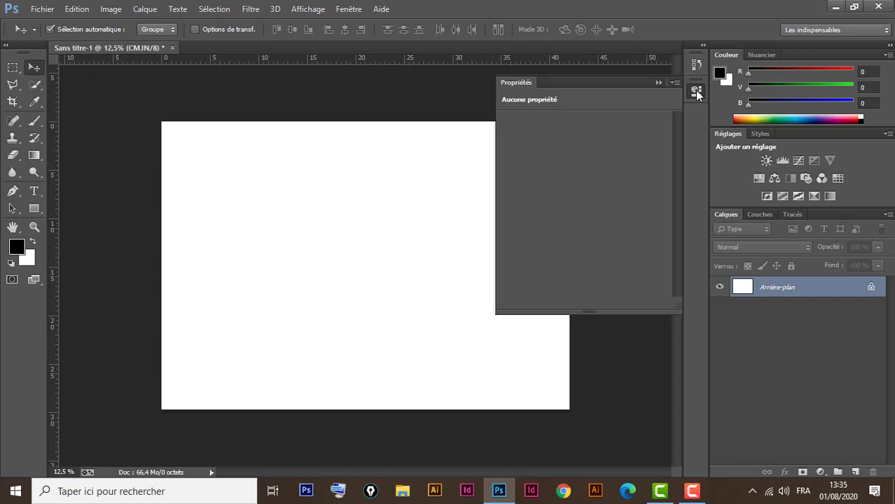
left_click(695, 92)
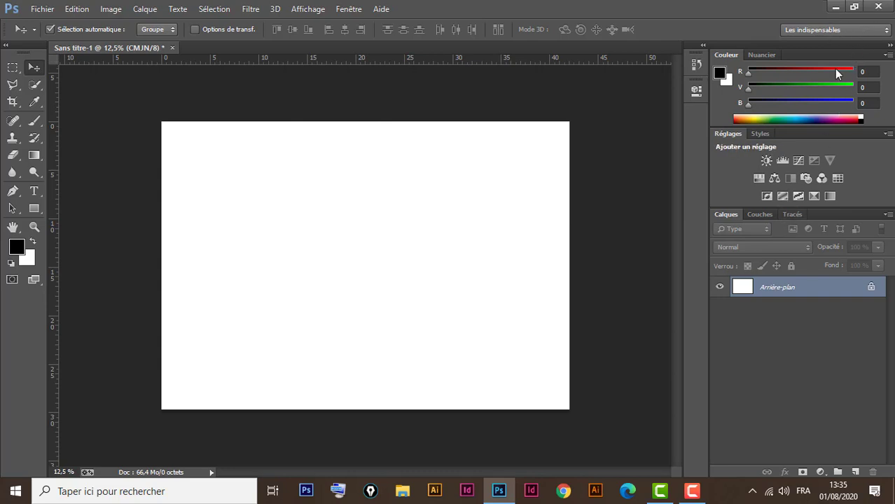
- Collapse the Couleur, Réglages and Calques palettes to icons
left_click(889, 47)
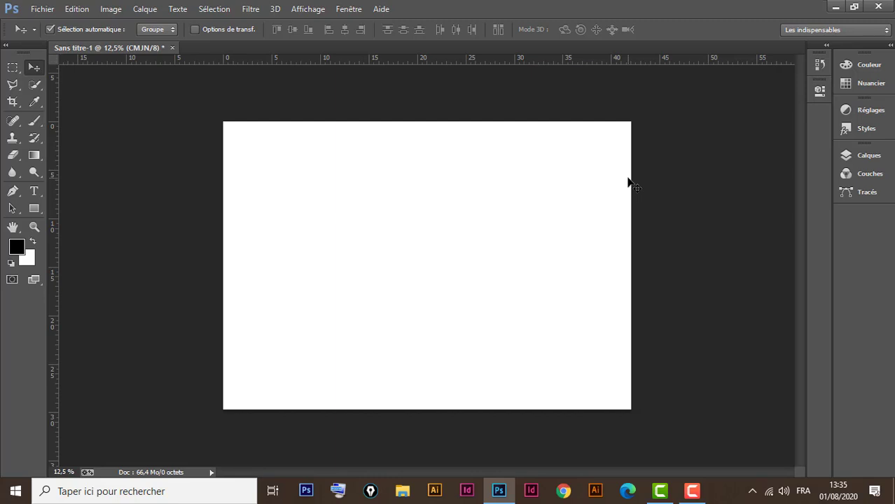
left_click(850, 31)
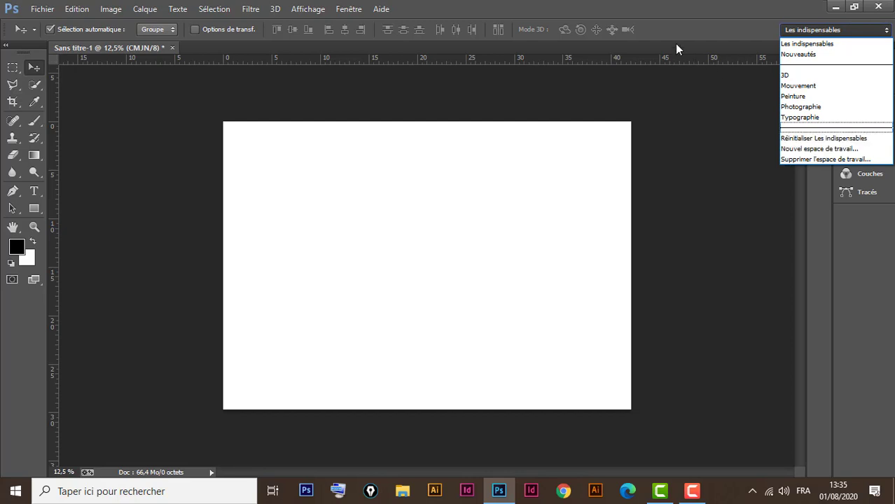
left_click(663, 10)
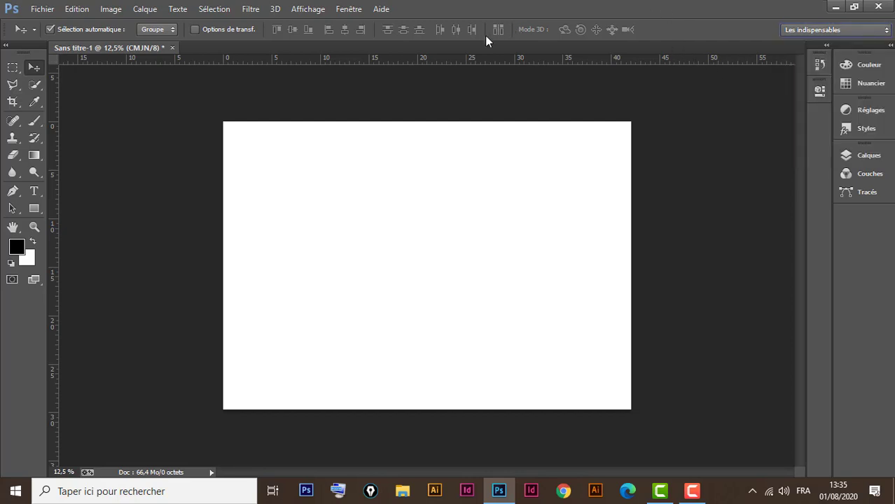
- Add the Caractère and Paragraphe palettes to the workspace and collapse them to icons
left_click(348, 10)
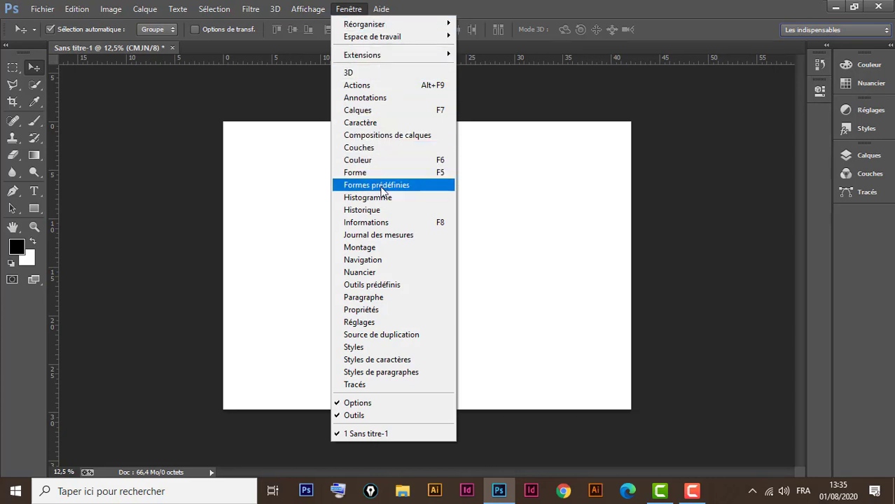
left_click(373, 123)
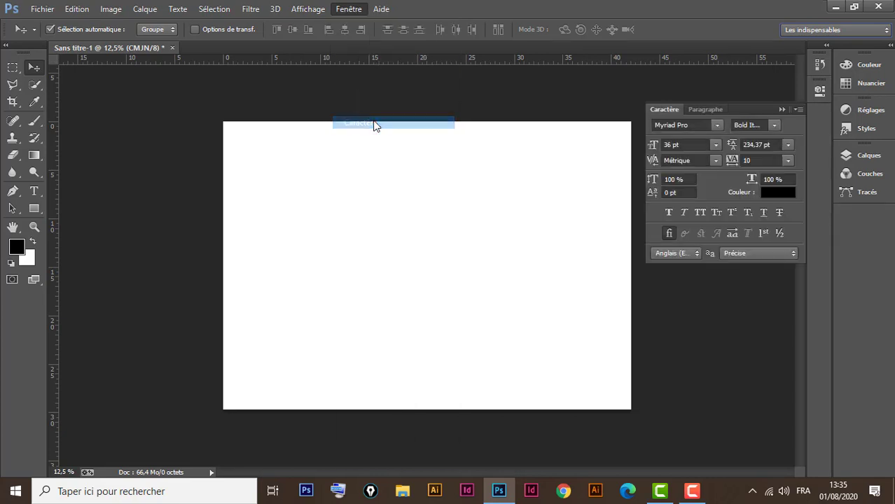
left_click(782, 110)
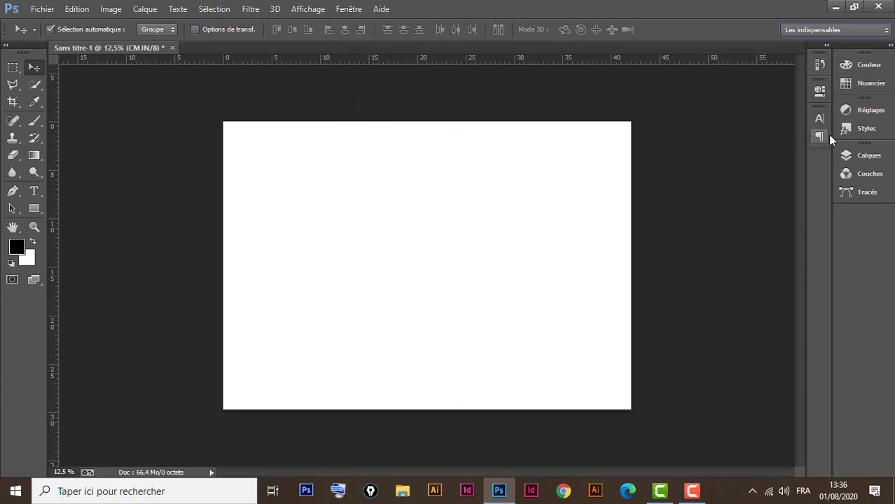
- Save the current palette layout as a new workspace named "Said Pro"
left_click(854, 31)
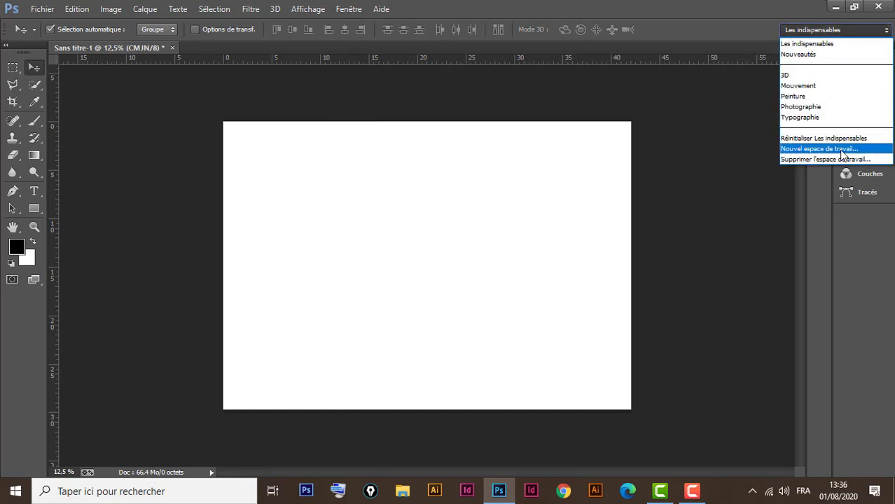
left_click(842, 150)
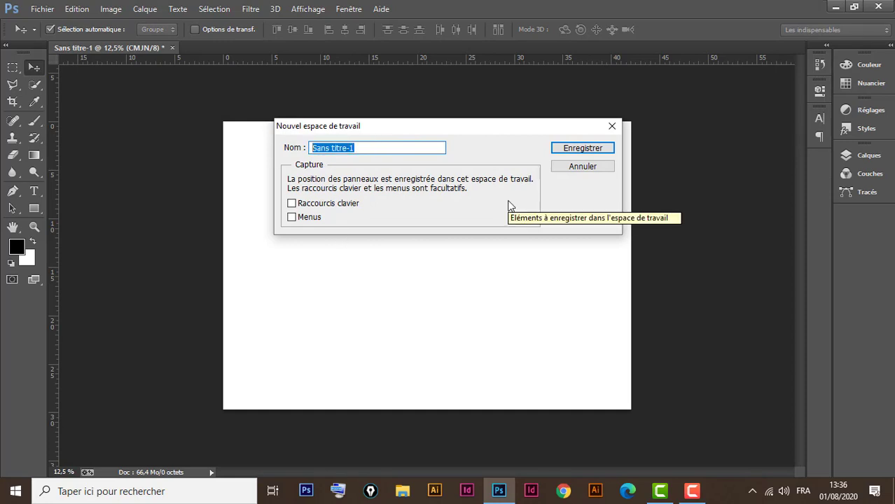
type("Said Pro")
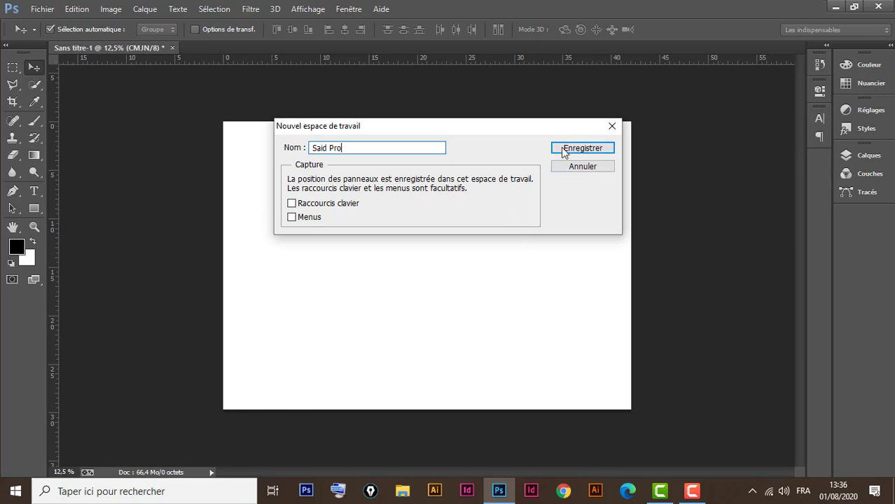
left_click(586, 149)
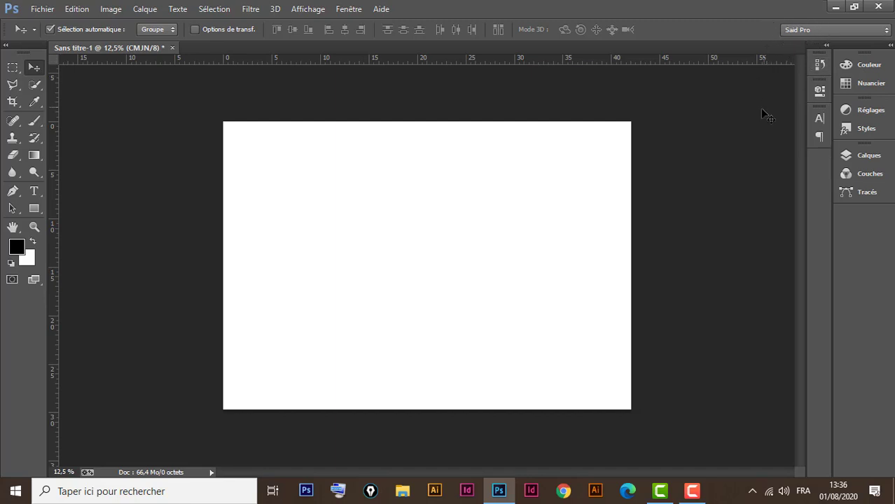
- Remove the Couleur and Réglages palettes from the workspace and bring them back by resetting Said Pro
left_click(872, 65)
left_click(855, 30)
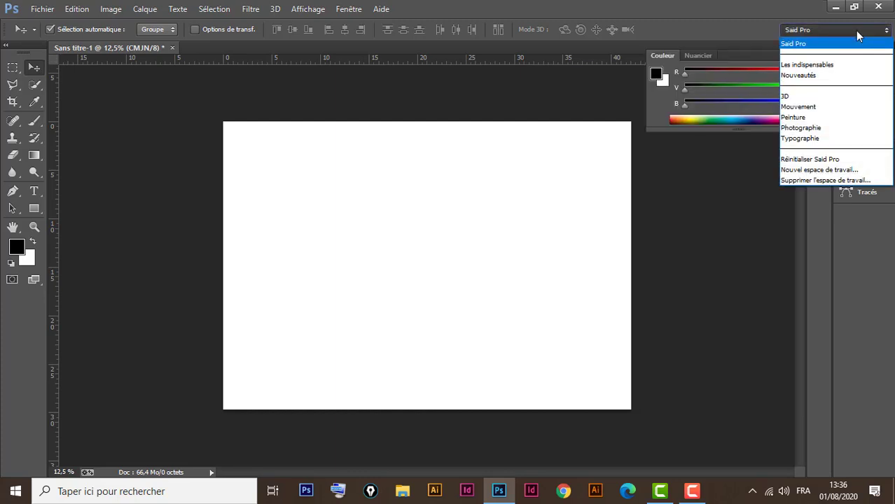
left_click(854, 30)
left_click_drag(871, 64, 553, 183)
left_click(566, 165)
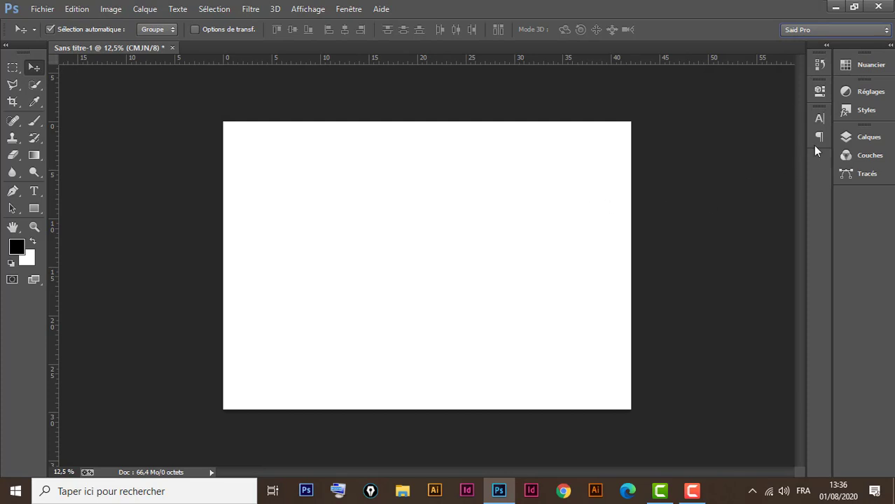
left_click_drag(868, 98, 547, 176)
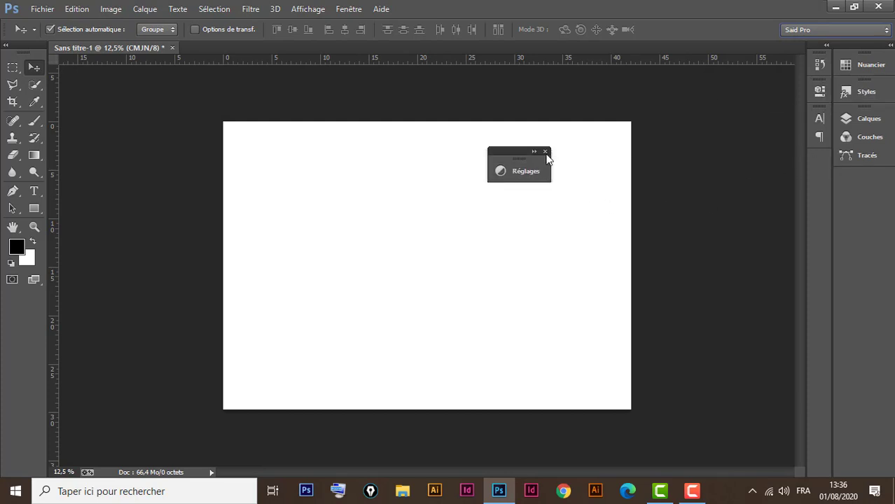
left_click(545, 152)
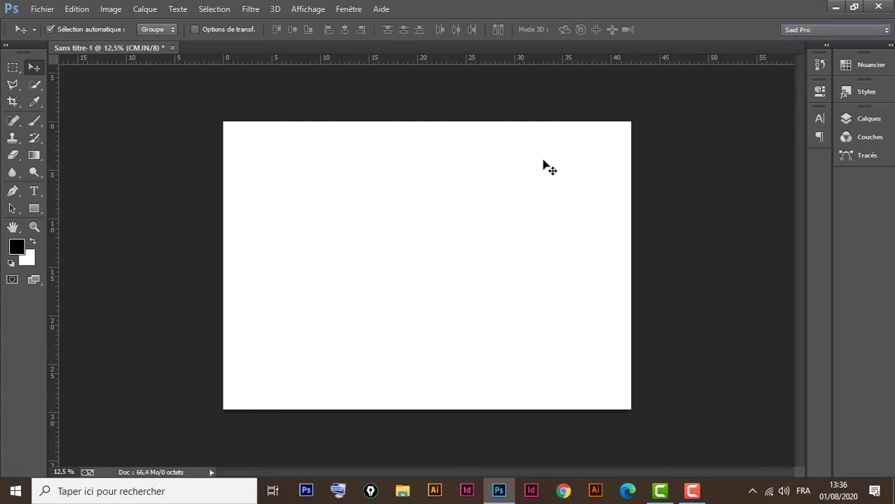
left_click(859, 33)
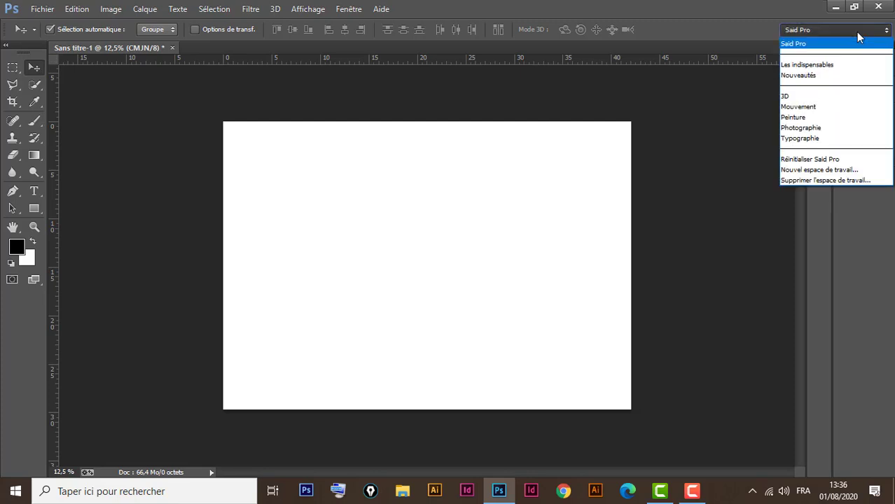
left_click(819, 161)
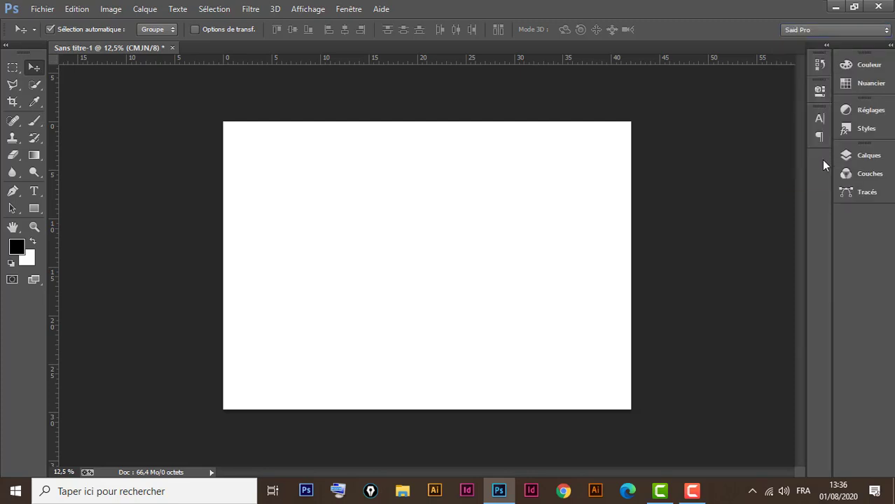
- Detach the Caractère palette as a floating icon and switch to the Les indispensables workspace
left_click_drag(820, 119, 594, 179)
left_click(864, 31)
left_click(831, 64)
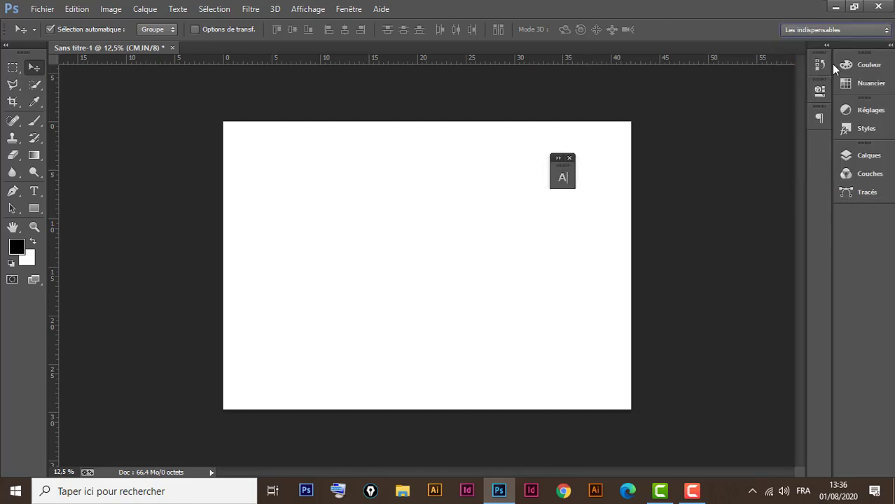
- Reset the Les indispensables workspace, then collapse its palettes to icons and widen the toolbox to two columns
left_click(863, 30)
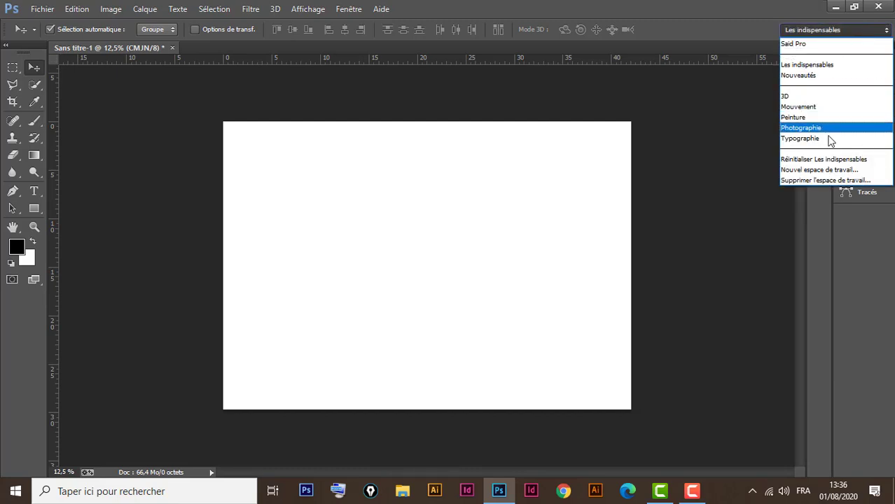
left_click(842, 160)
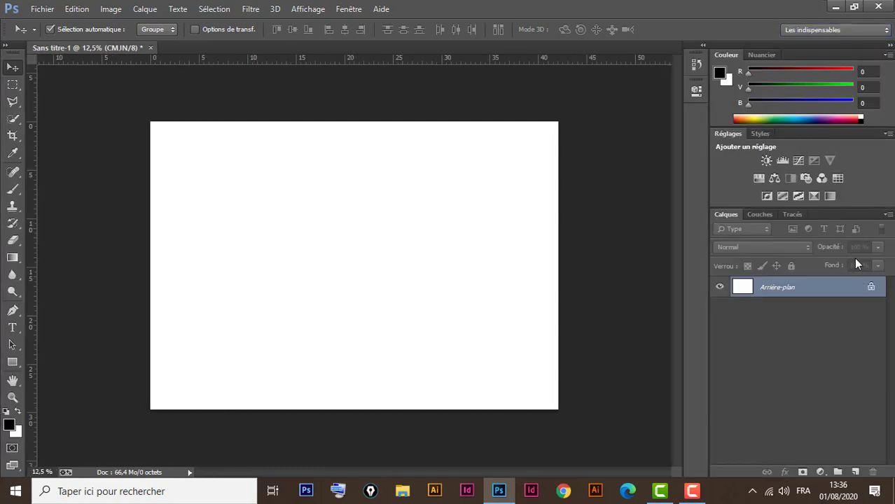
left_click(890, 45)
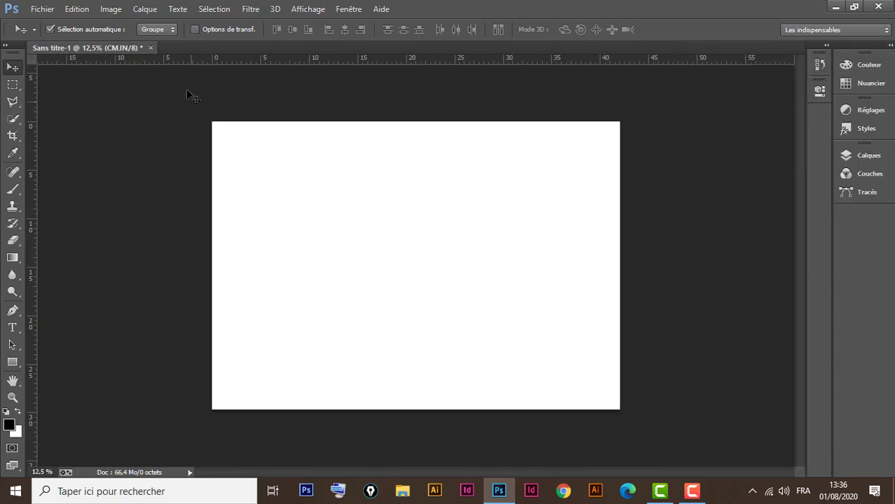
left_click(6, 45)
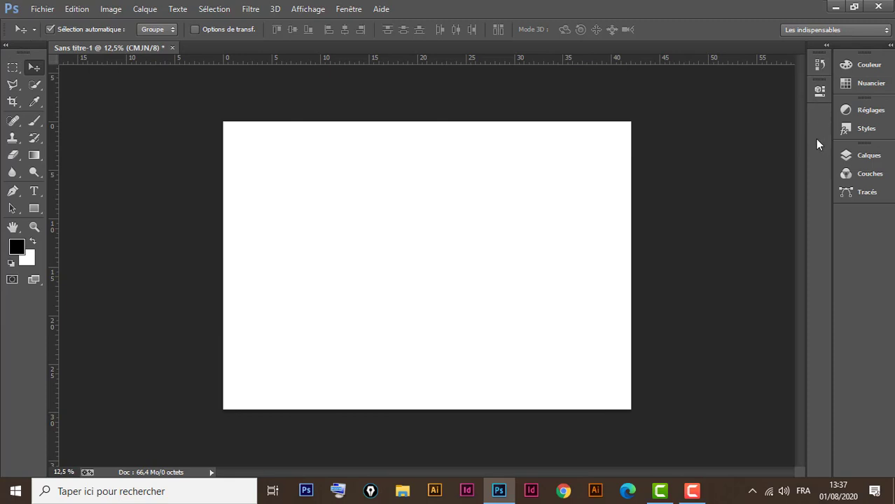
- Switch back to the Said Pro workspace and reset it to its saved palette layout
left_click(846, 32)
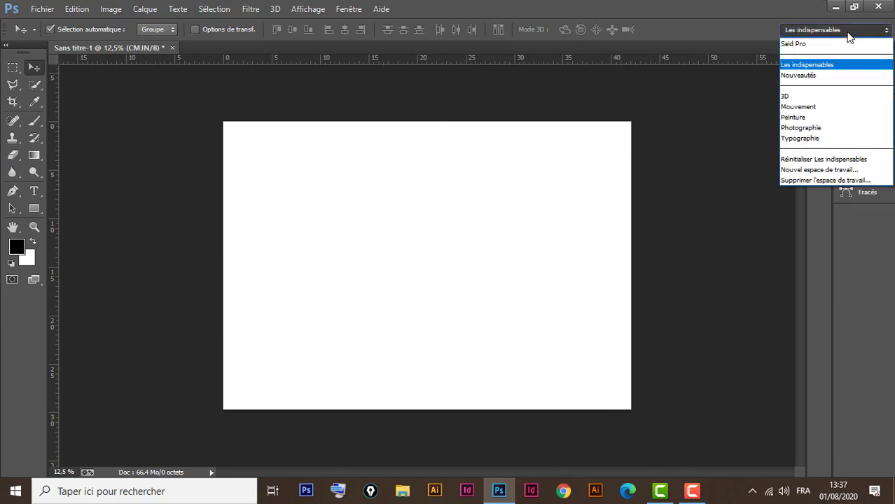
left_click(799, 45)
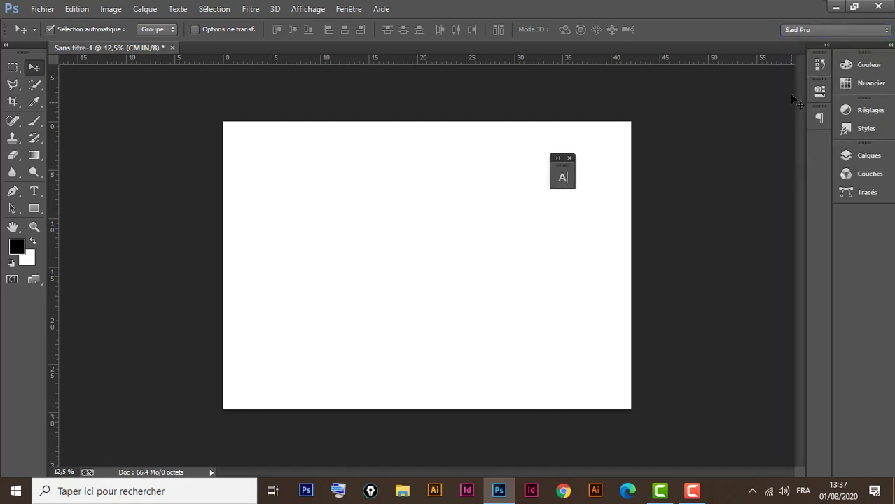
left_click(838, 29)
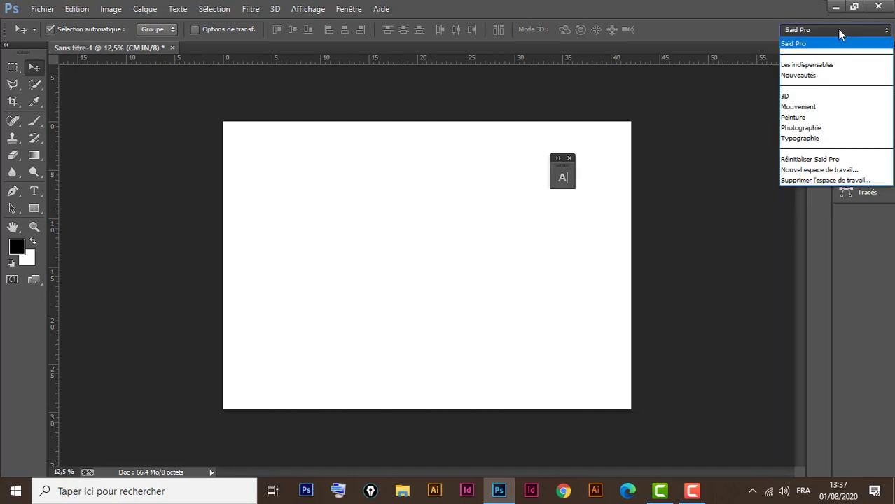
left_click(830, 159)
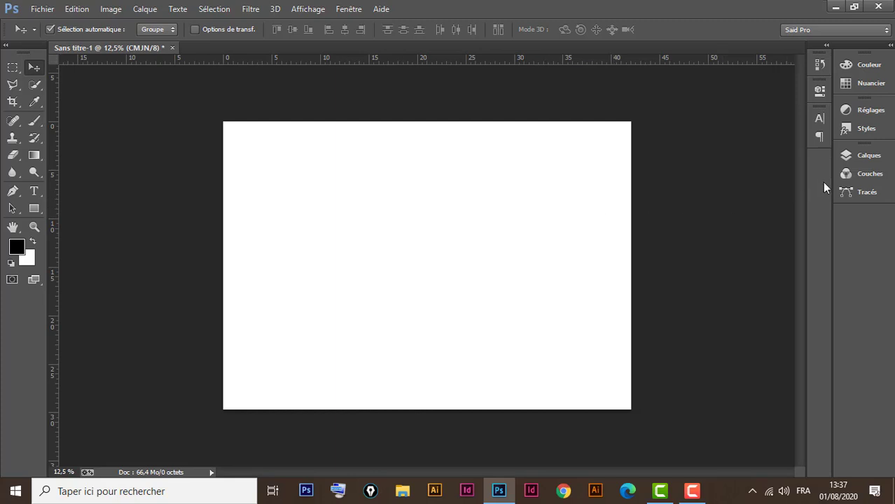
- Expand the Calques palette down to nearly the full window height and add a new empty layer
left_click(866, 157)
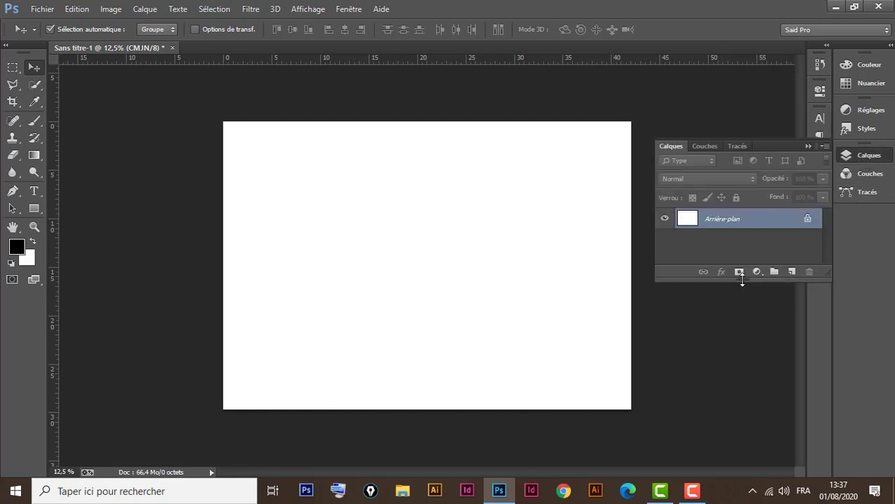
left_click_drag(740, 280, 749, 465)
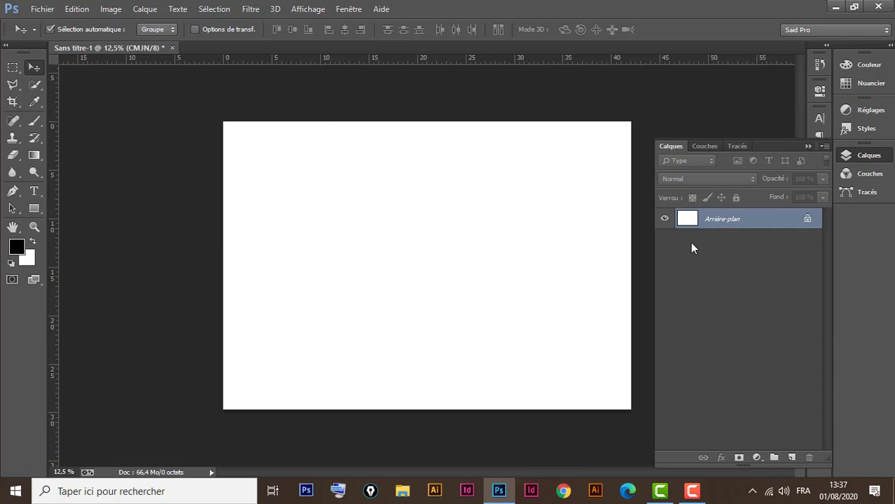
left_click(791, 458)
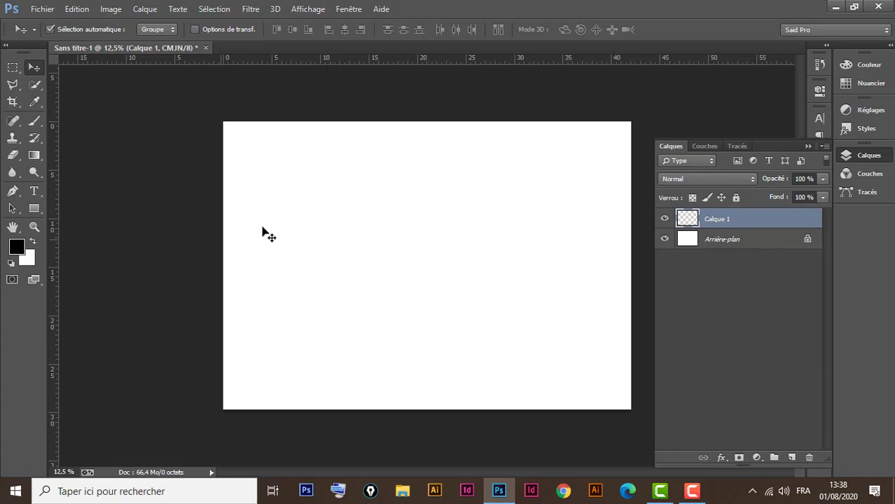
- Draw a black rectangle shape about 1823 × 1303 px on the page and move it slightly down and to the left
left_click(35, 209)
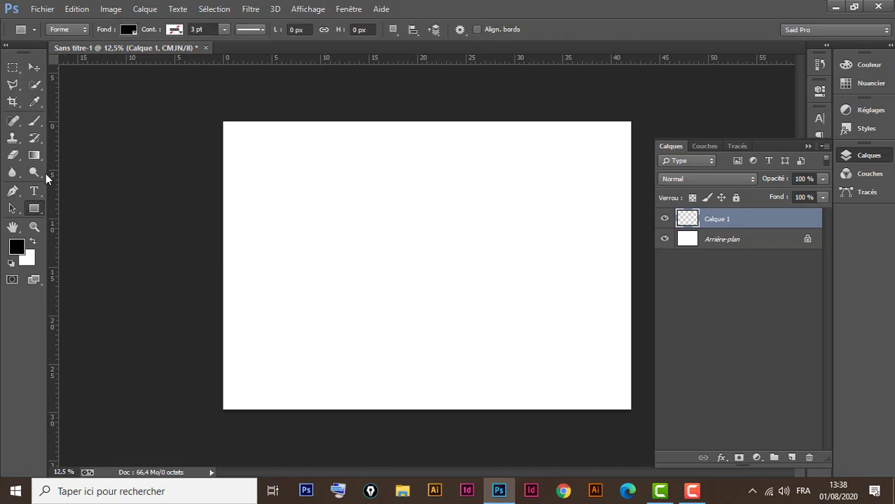
left_click_drag(340, 176, 490, 283)
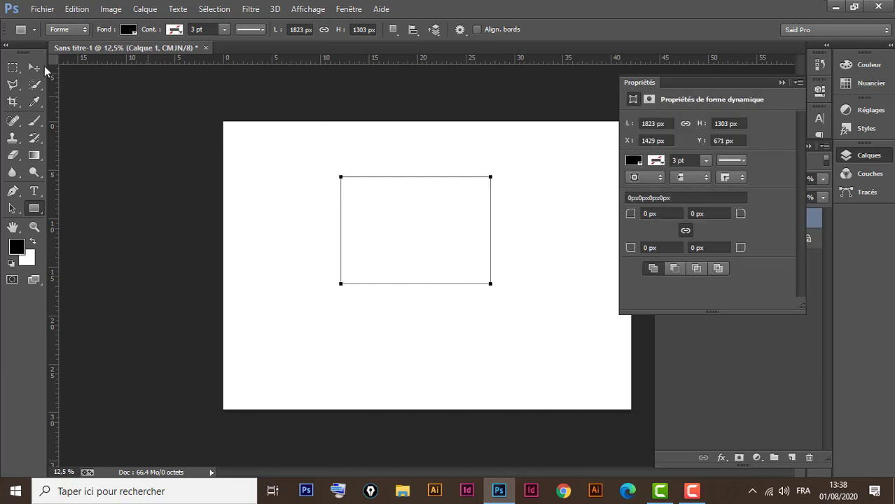
left_click(33, 68)
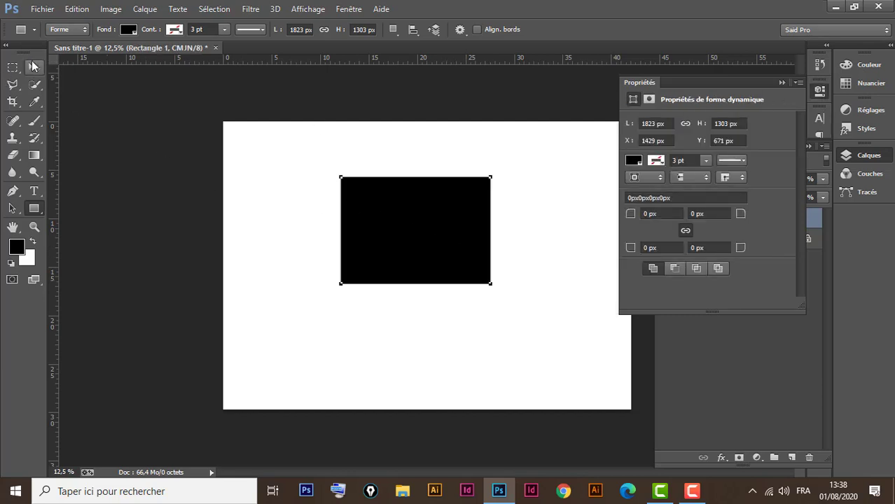
left_click(781, 82)
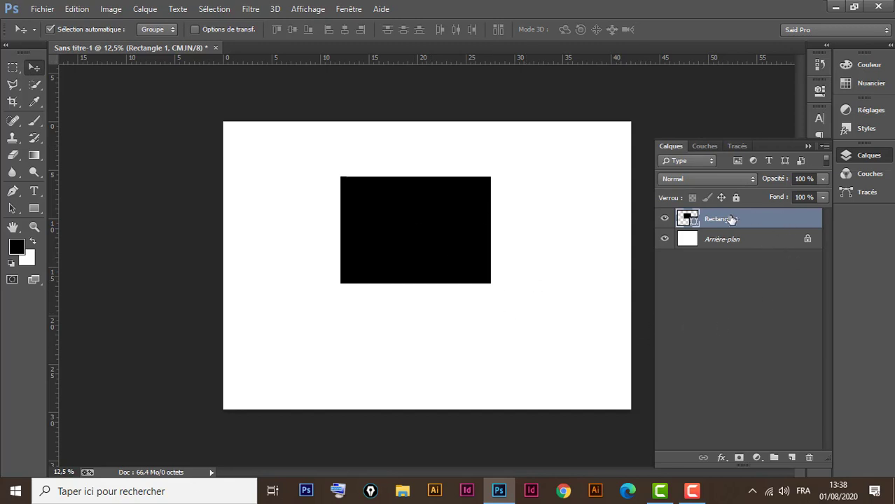
left_click_drag(434, 236, 396, 280)
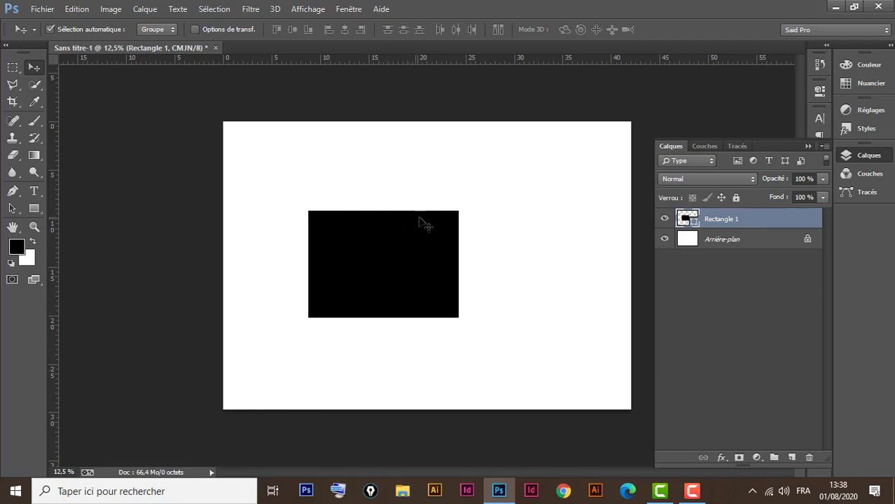
- Add three empty layers above the rectangle layer and undo all three additions
left_click(792, 458)
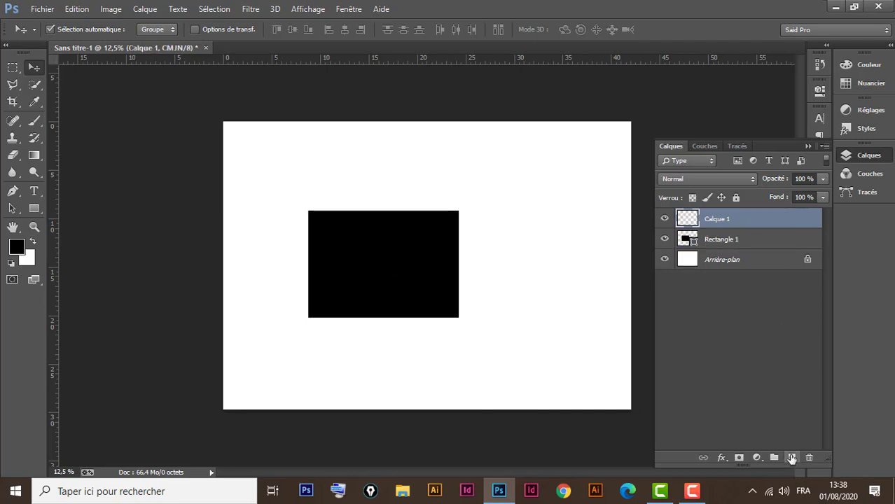
left_click(791, 458)
left_click(792, 458)
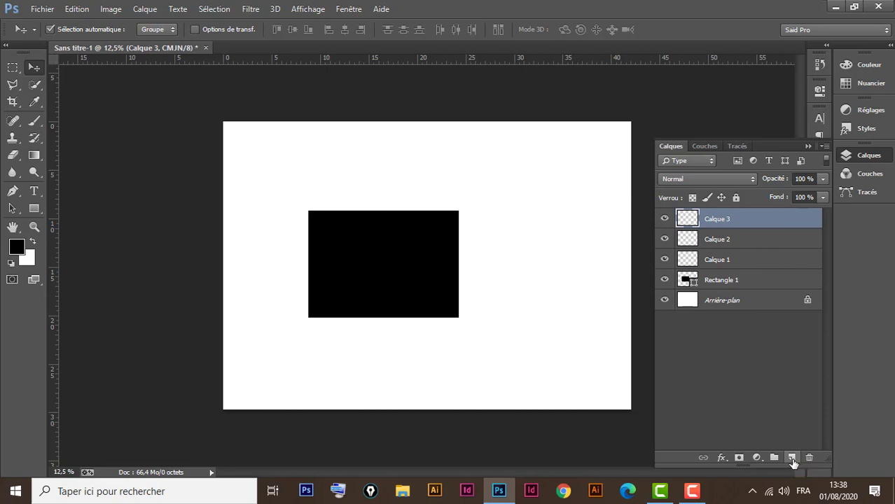
key("ctrl+alt+z")
key("ctrl+alt+z")
key("ctrl+alt+z")
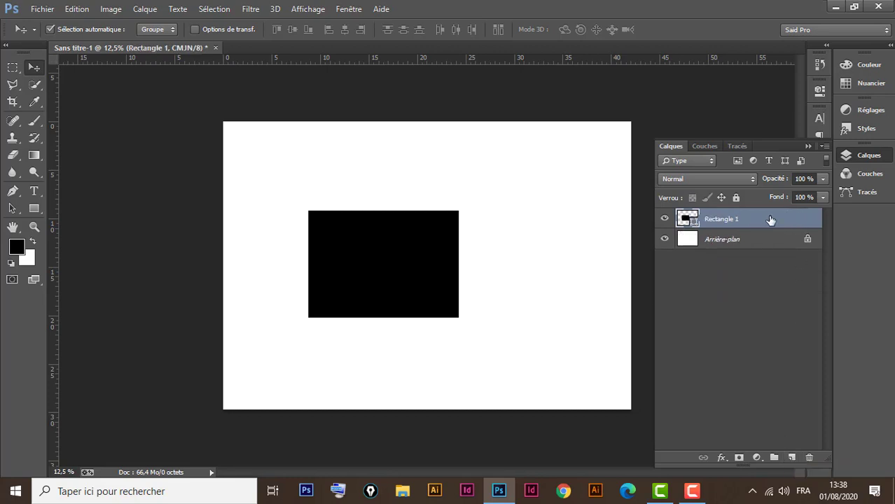
- Delete the rectangle layer, then add an empty layer and delete it as well
left_click(810, 459)
left_click(414, 187)
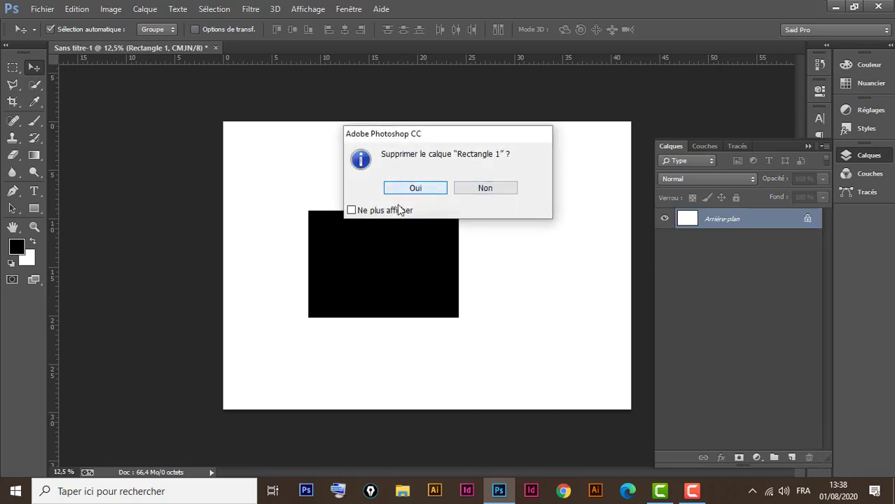
left_click(792, 457)
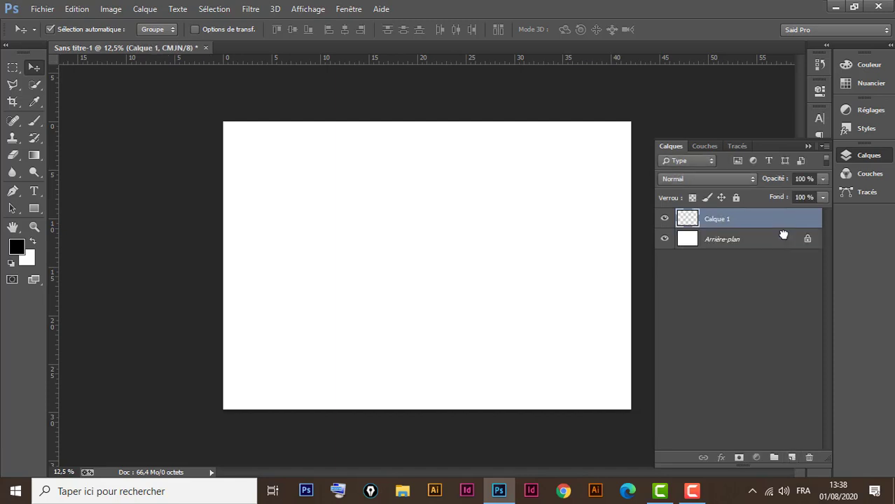
left_click_drag(783, 224, 810, 456)
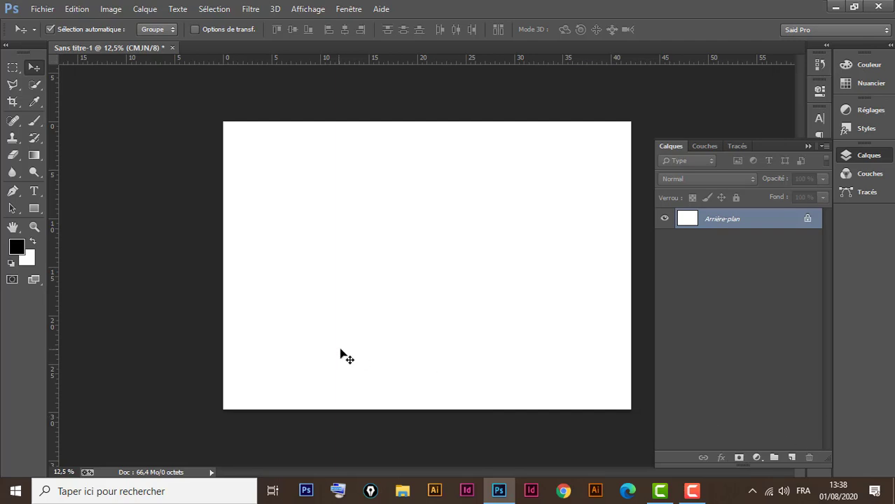
- Add three new empty layers above the Arrière-plan layer
left_click(790, 457)
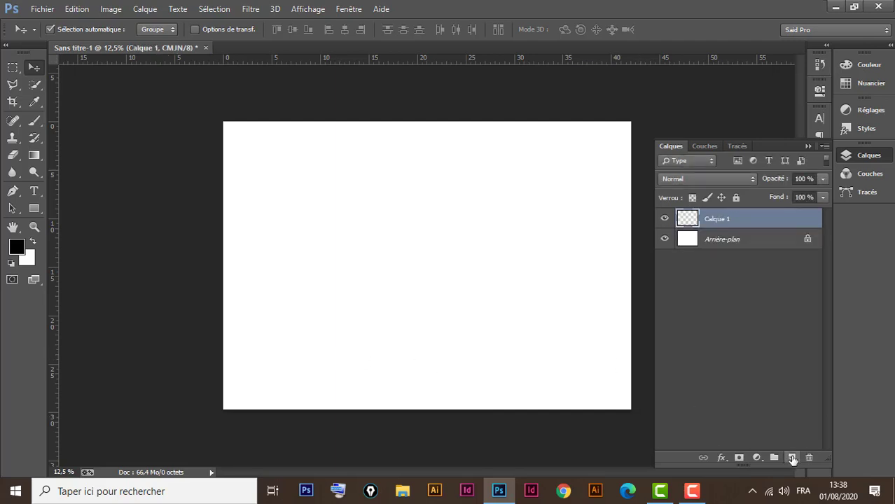
left_click(790, 458)
left_click(792, 458)
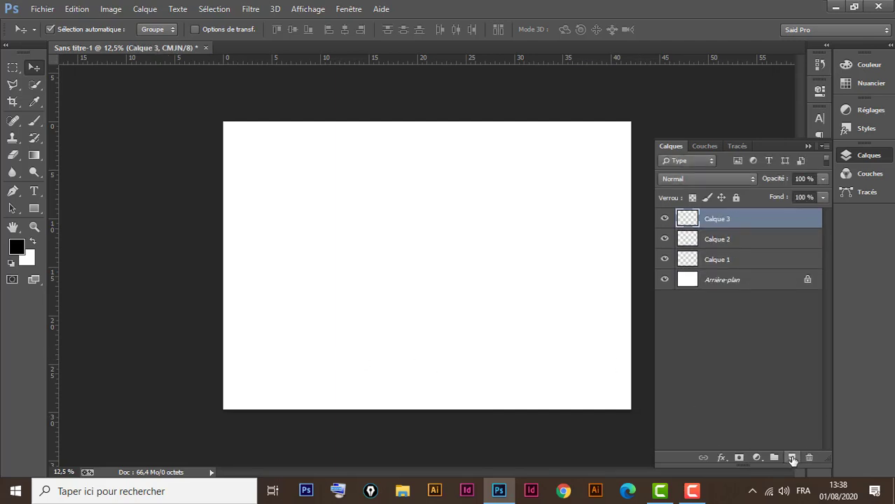
- Delete the three empty layers Calque 3, Calque 2 and Calque 1, keeping only the Arrière-plan layer
left_click(808, 457)
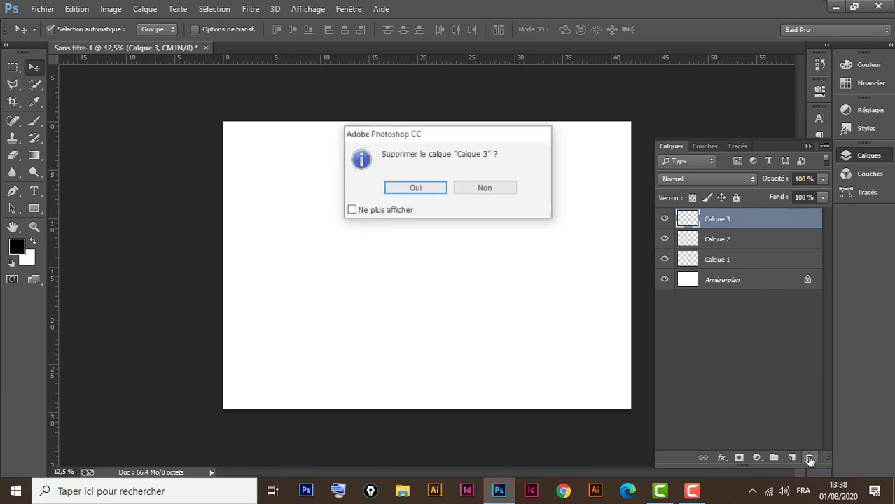
left_click(425, 192)
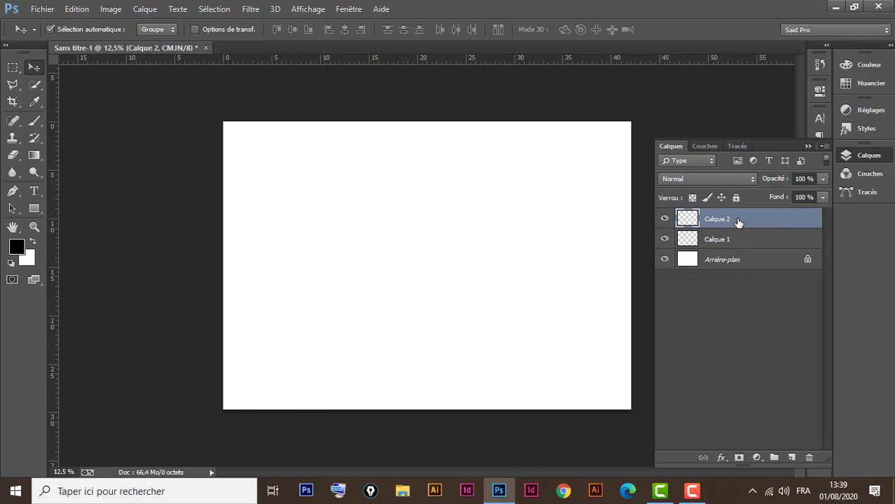
key("Delete")
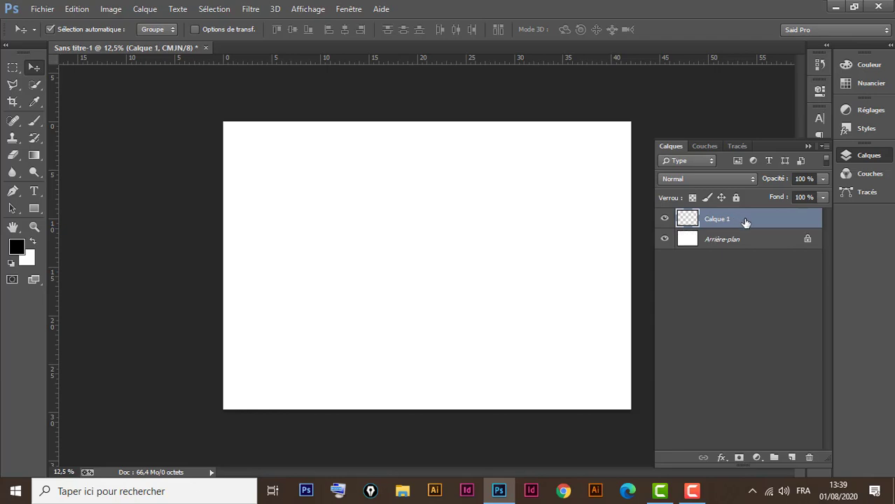
key("Delete")
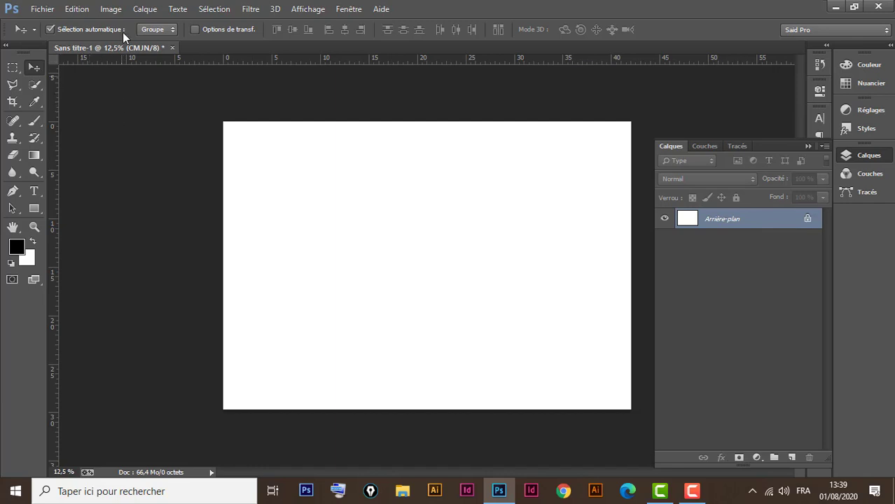
- Place the 1280px-Pomme.akane.5 image at its default size in the centre of the page
left_click(43, 8)
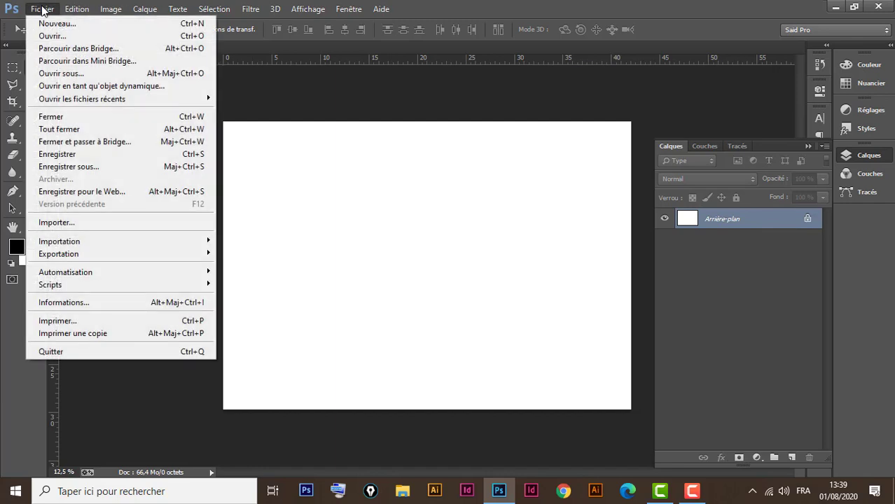
left_click(99, 229)
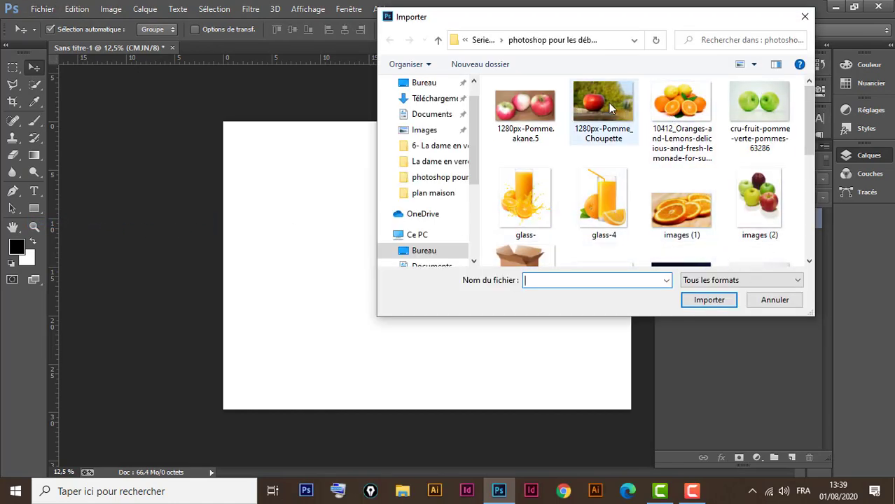
left_click(530, 105)
left_click(703, 300)
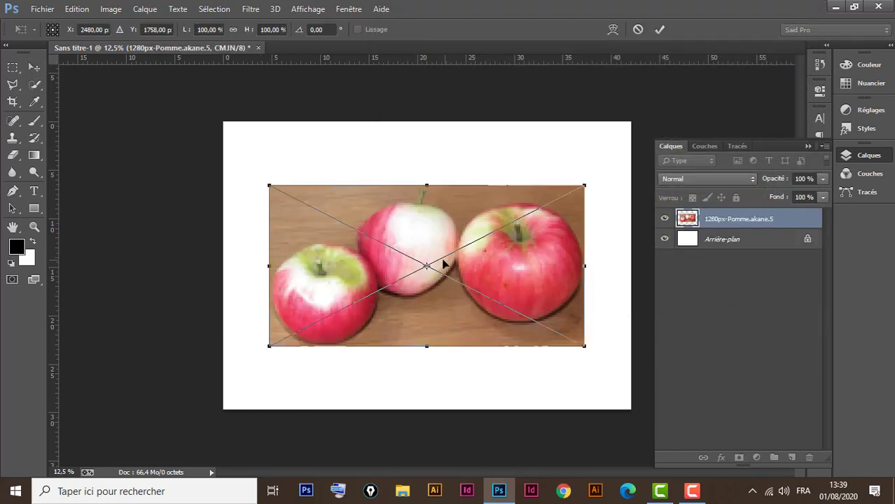
left_click(659, 29)
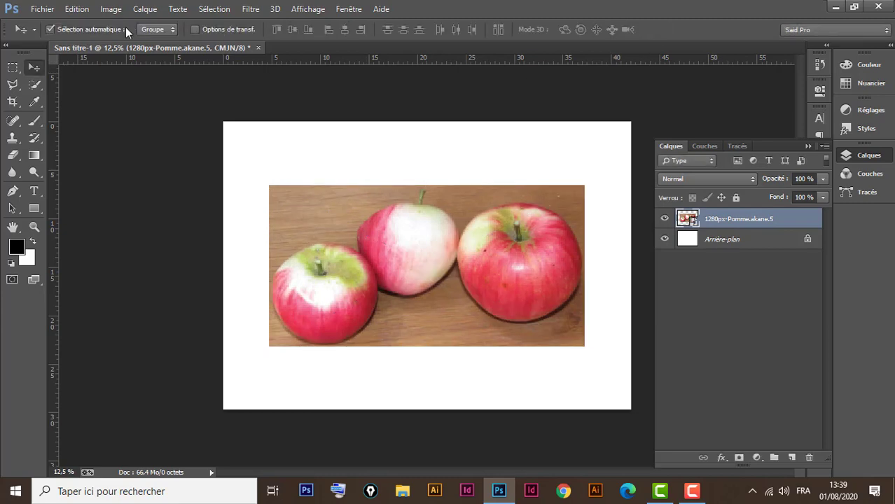
- Place the images (1) orange picture enlarged to about 179%, and move it down over the lower edge of the apple photo
left_click(42, 8)
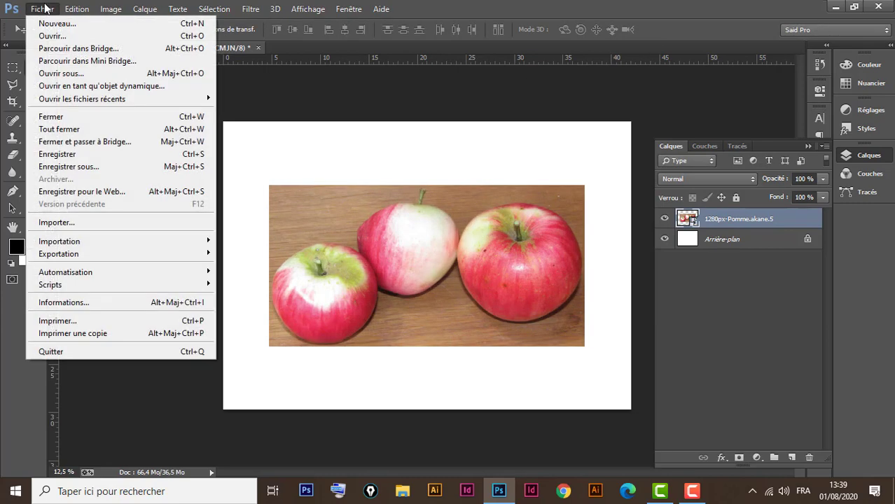
left_click(528, 7)
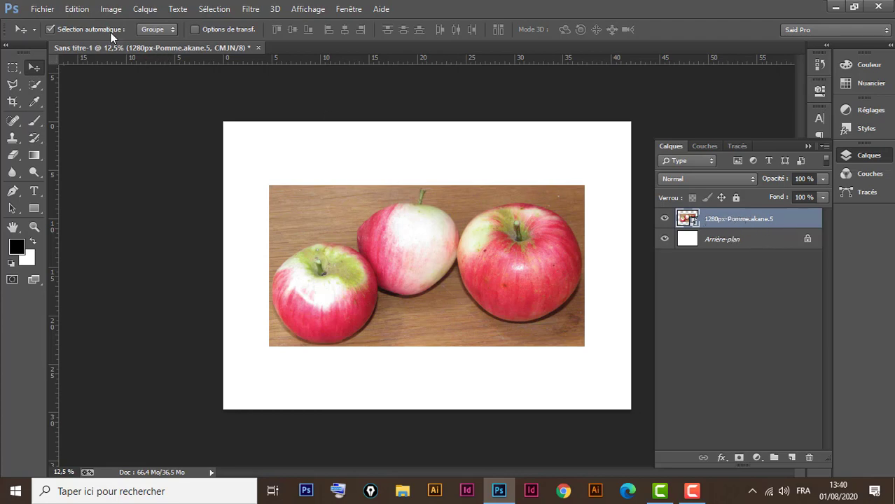
left_click(42, 9)
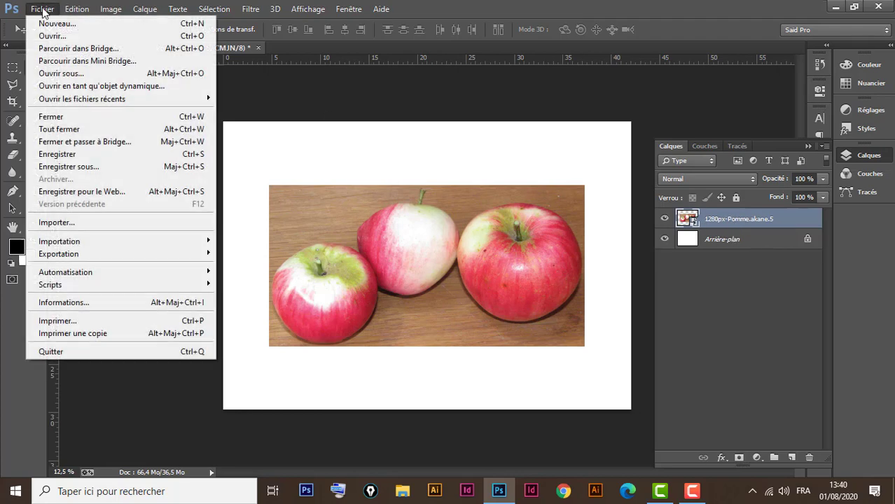
left_click(98, 226)
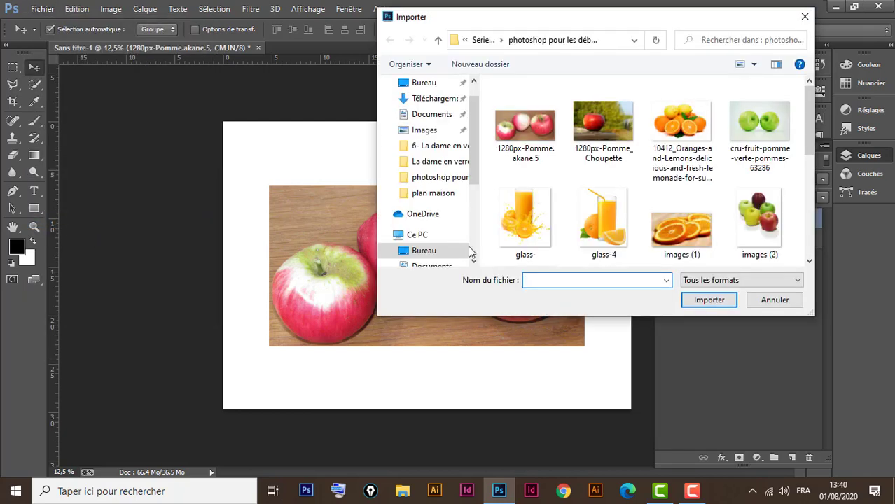
left_click(685, 241)
left_click(709, 300)
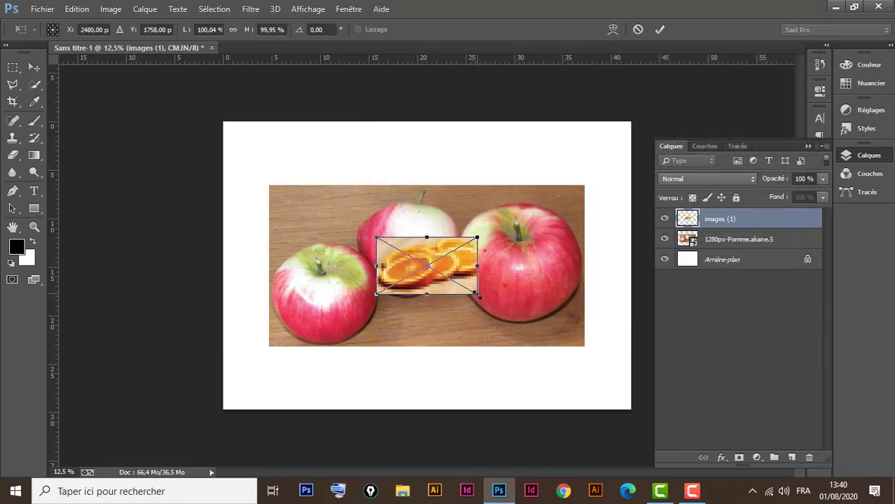
left_click_drag(477, 296, 549, 352)
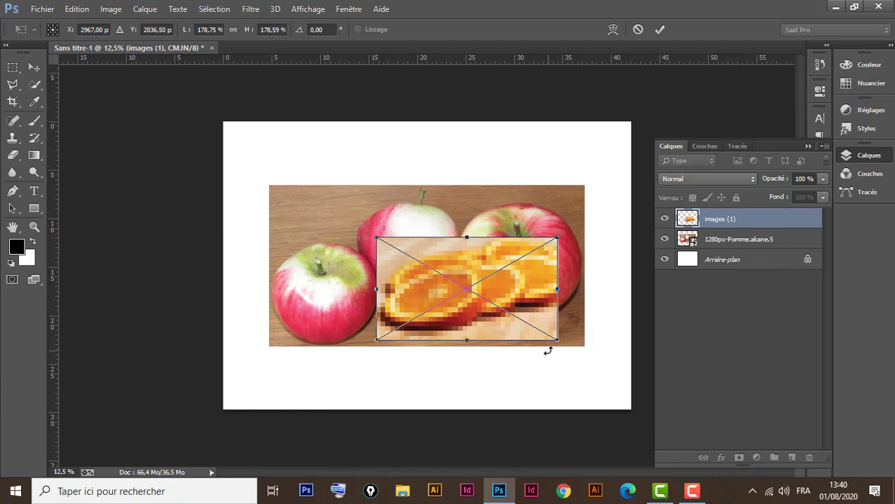
key("Return")
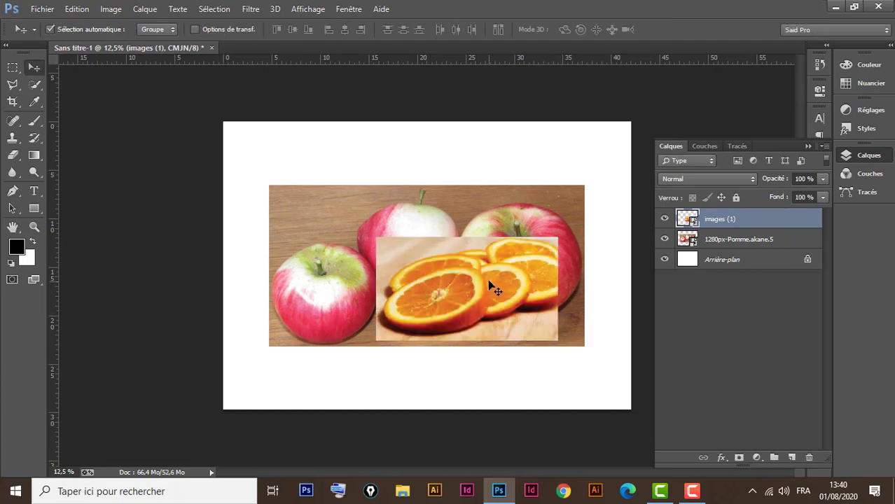
left_click_drag(494, 288, 454, 345)
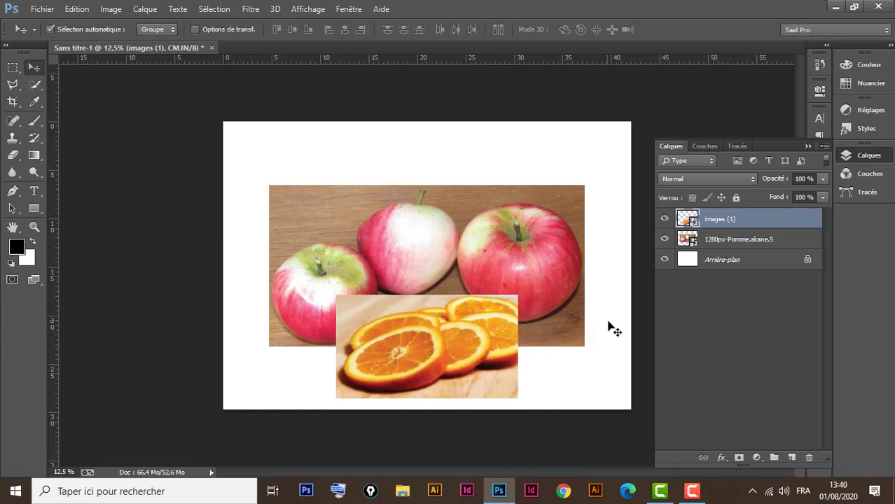
- Place the téléchargement (4) apple picture and enlarge it to about 202%
left_click(38, 9)
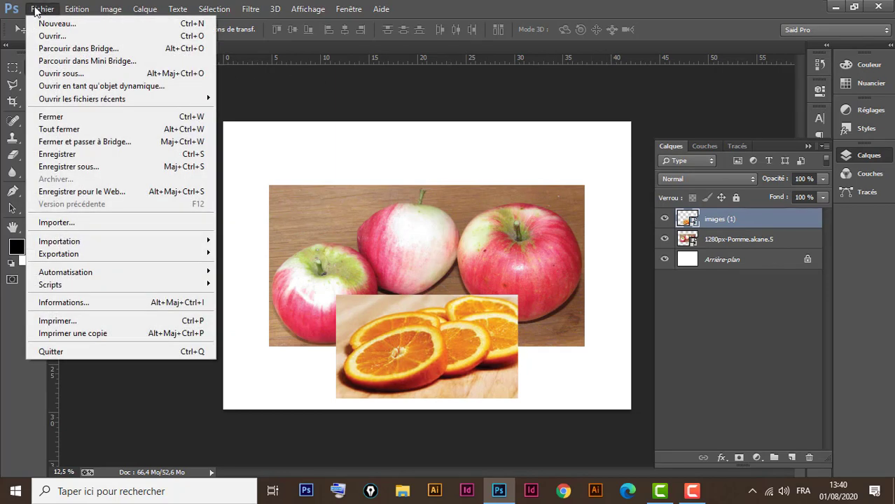
left_click(79, 222)
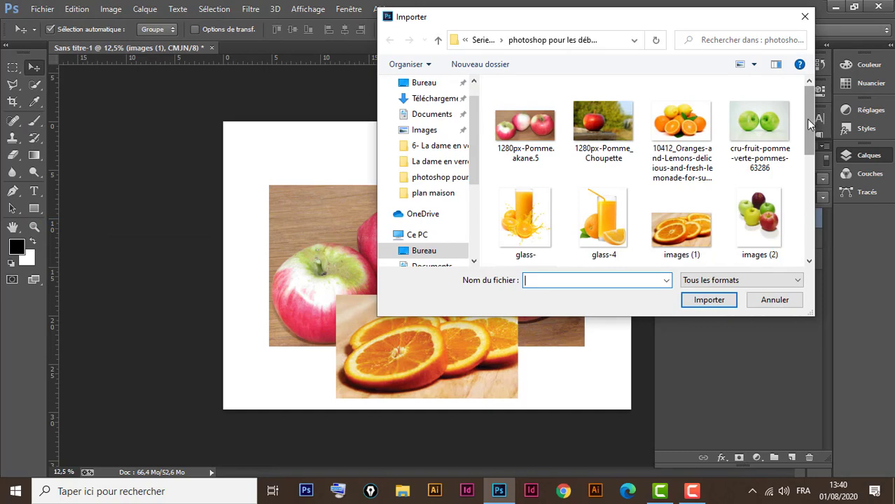
left_click_drag(810, 125, 810, 191)
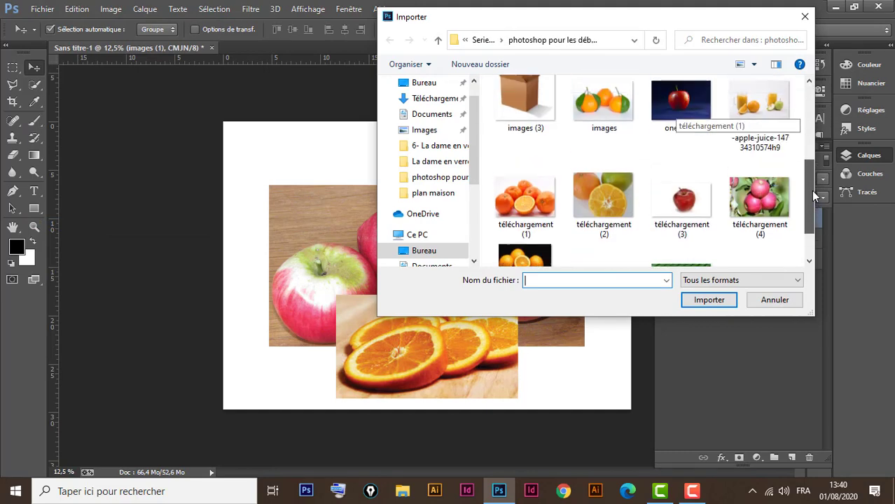
left_click(756, 210)
left_click(707, 300)
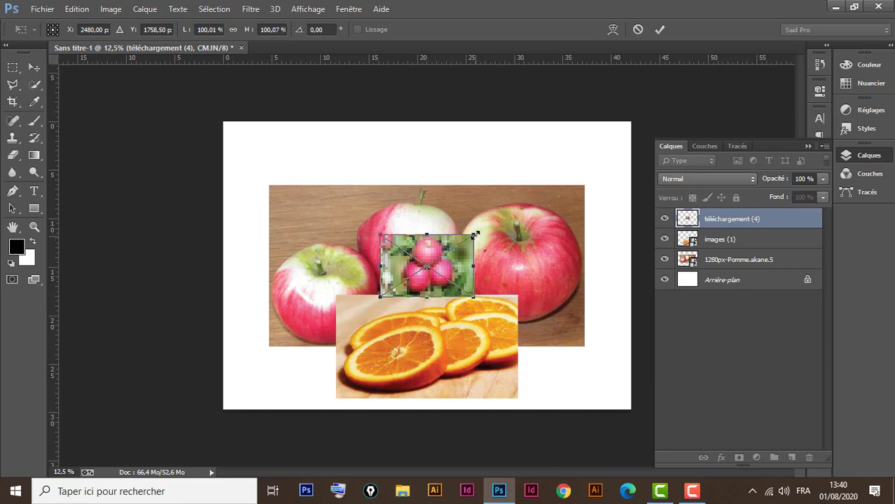
left_click_drag(475, 231, 558, 150)
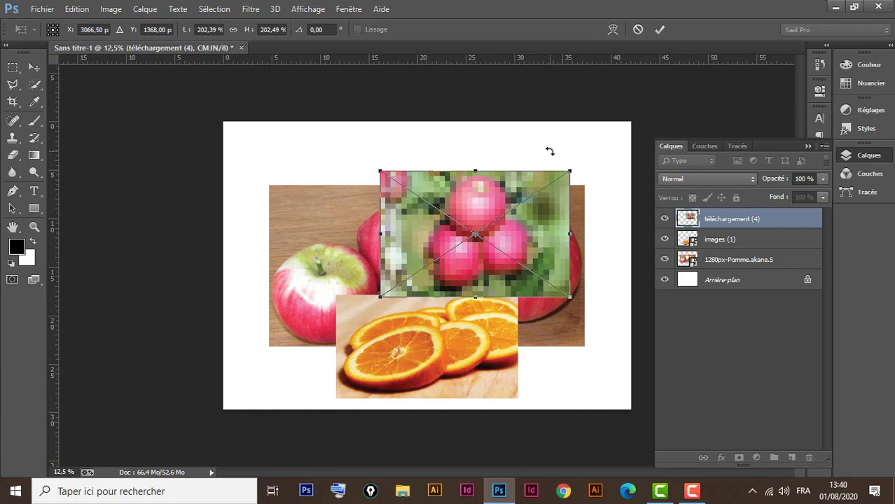
key("Return")
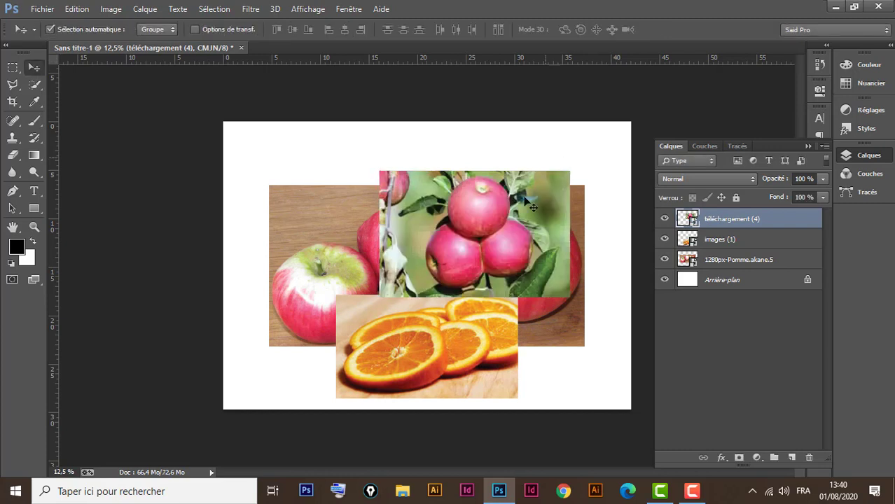
- Arrange the three pictures so they overlap diagonally, from the large apple photo at upper right to téléchargement (4) at lower left
left_click_drag(500, 201, 459, 165)
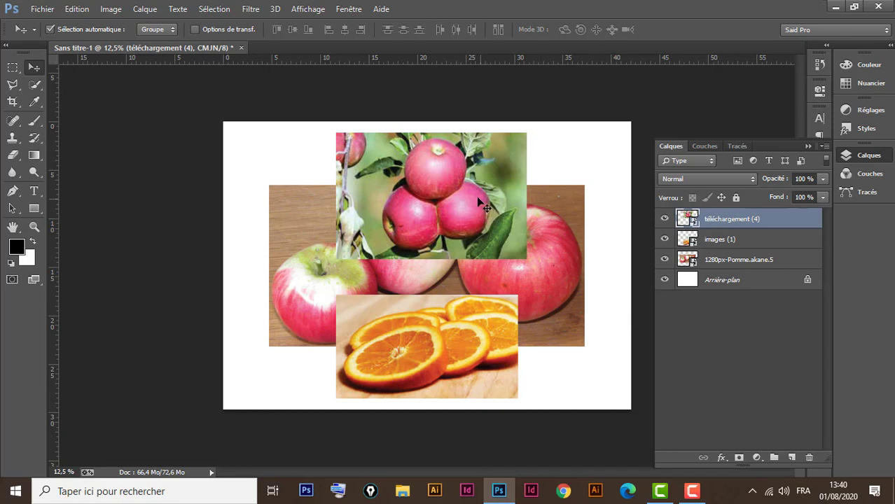
left_click_drag(466, 201, 366, 351)
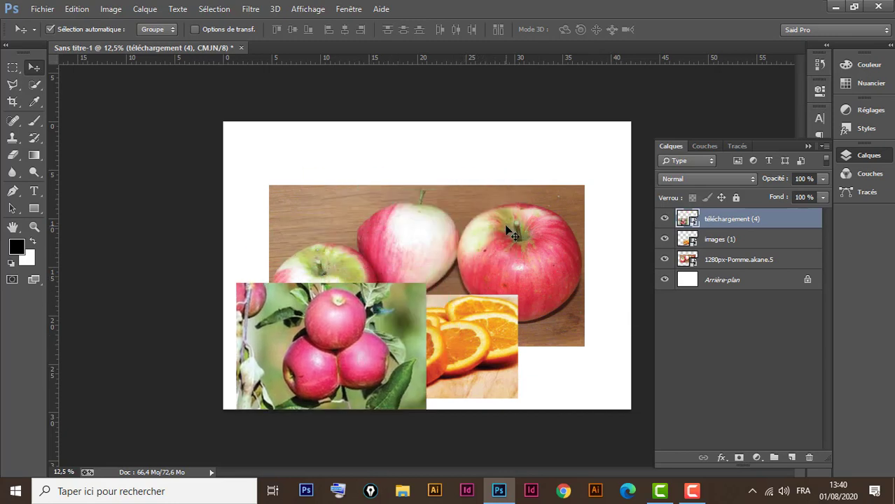
left_click_drag(512, 208, 553, 152)
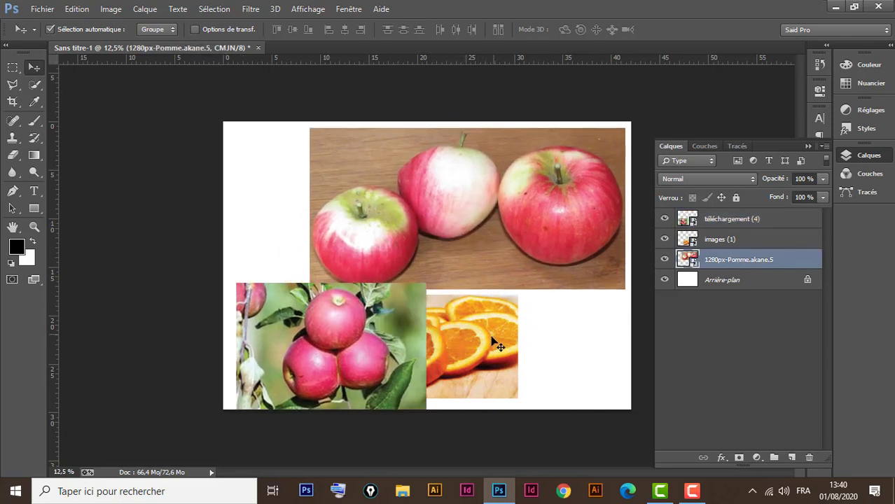
left_click_drag(493, 344, 490, 259)
left_click_drag(403, 345, 419, 307)
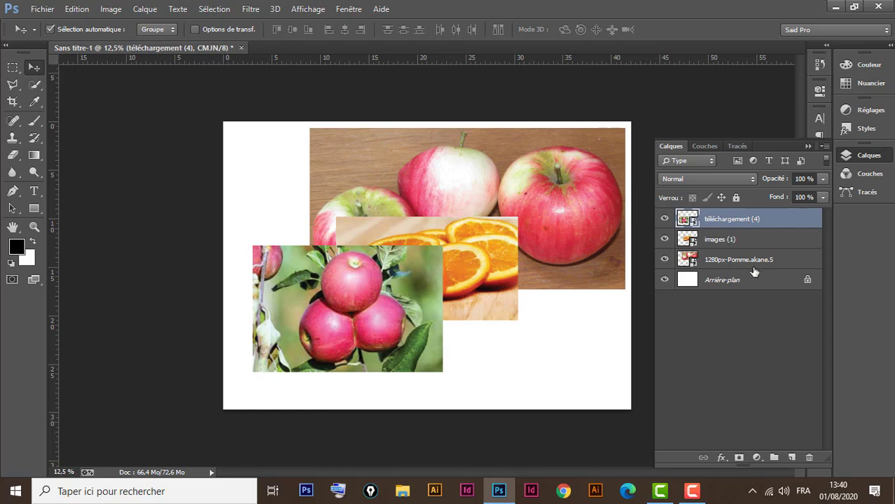
- Select the three overlapping pictures in turn directly on the canvas to examine how automatic selection activates their layers
left_click(498, 272)
left_click(422, 285)
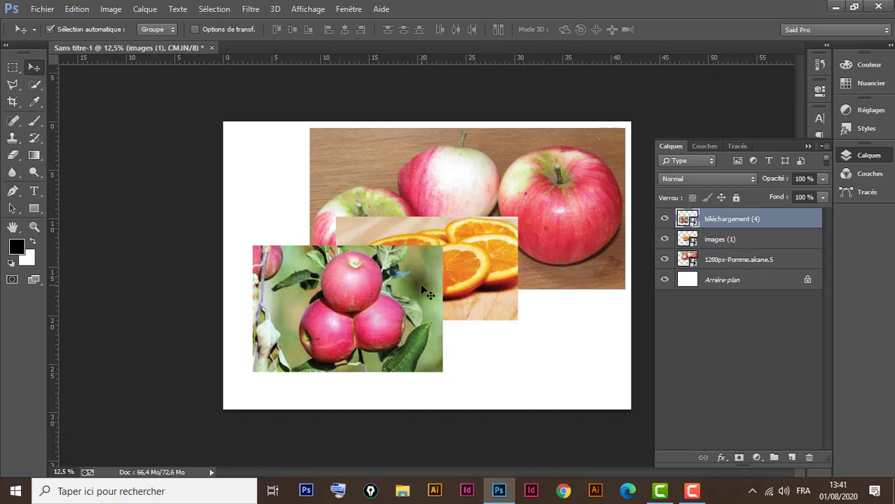
left_click(503, 258)
left_click(579, 203)
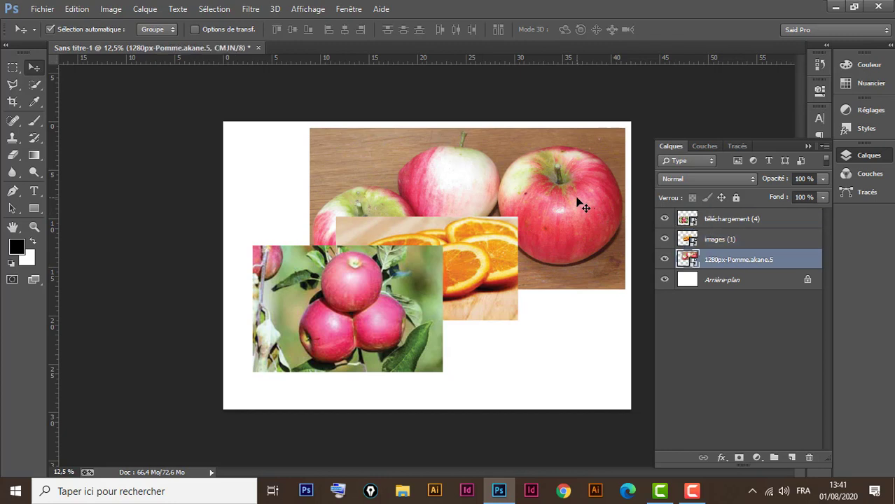
left_click(492, 268)
left_click(415, 278)
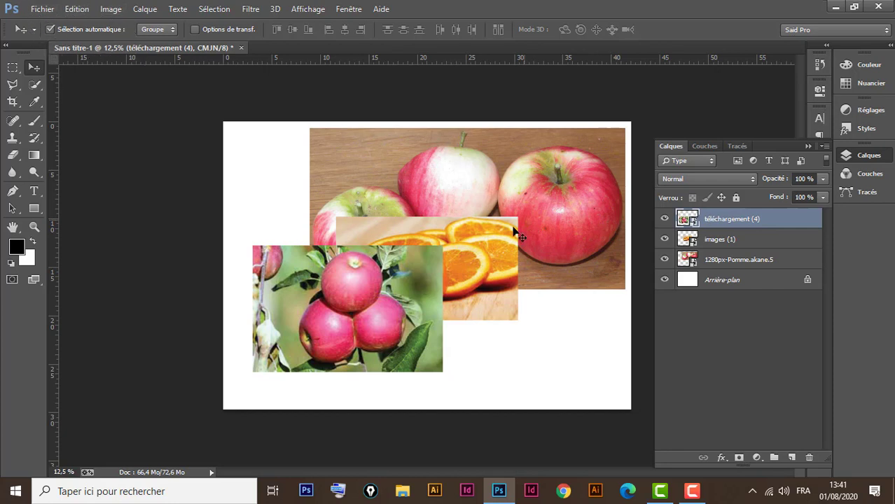
left_click(487, 241)
left_click(428, 279)
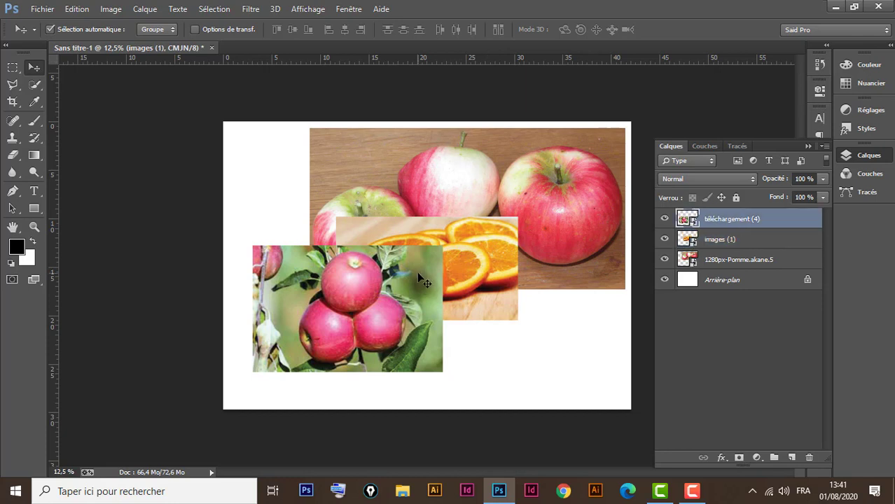
left_click(560, 189)
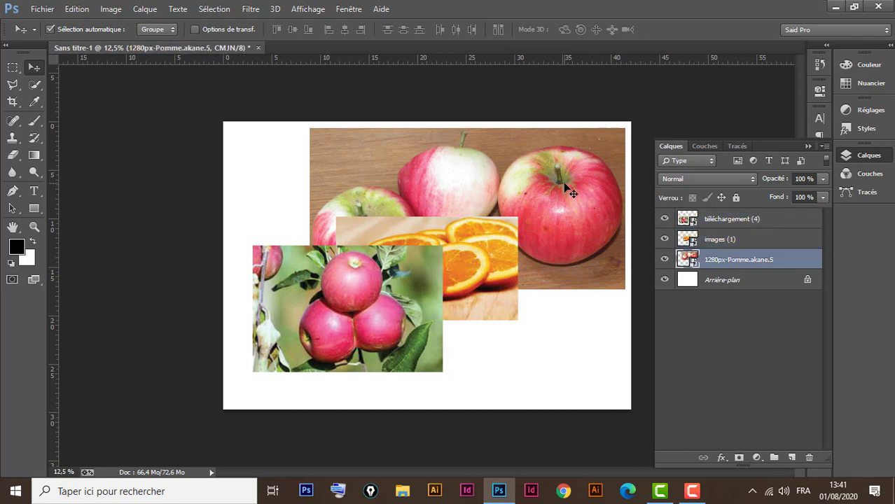
- Turn off automatic selection and move the téléchargement (4) layer slightly right and up
left_click(52, 30)
left_click(783, 221)
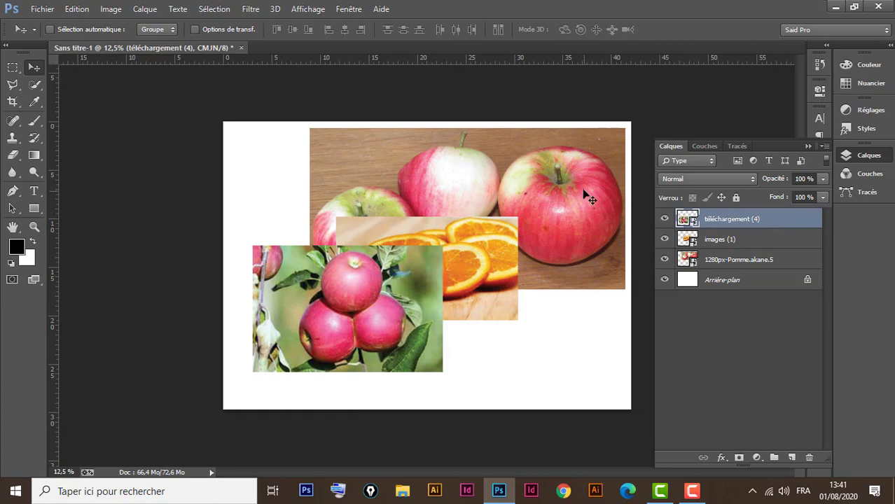
mouse_move(585, 196)
left_mouse_down()
mouse_move(553, 179)
mouse_move(597, 186)
left_mouse_up()
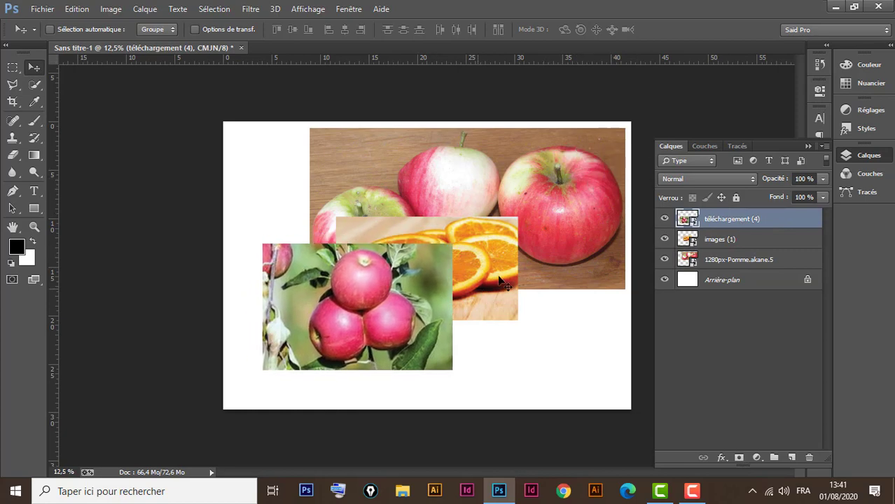
mouse_move(400, 297)
left_mouse_down()
mouse_move(428, 272)
mouse_move(406, 296)
left_mouse_up()
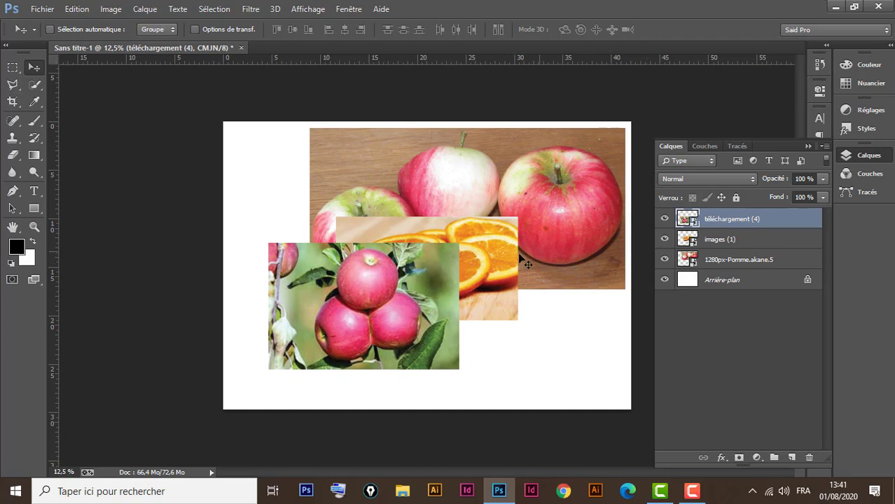
- Move the images (1) orange picture slightly right and up, and toggle its layer's visibility off and on
left_click(779, 247)
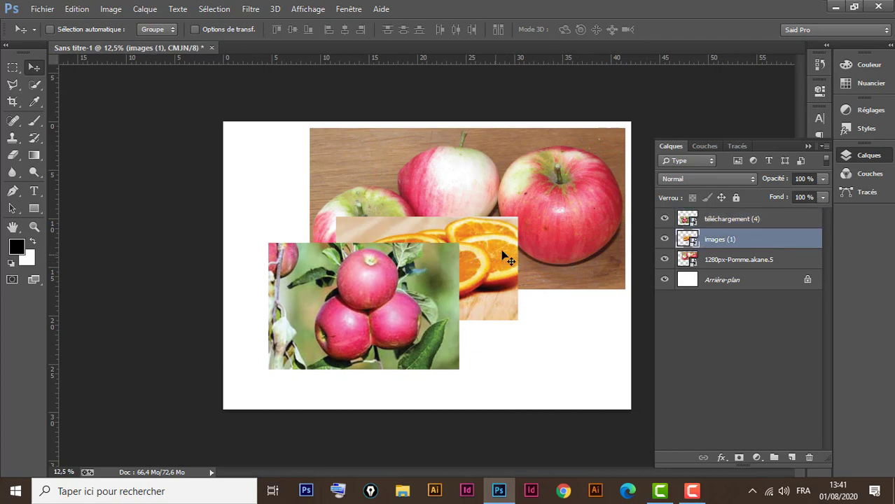
left_click_drag(501, 250, 510, 242)
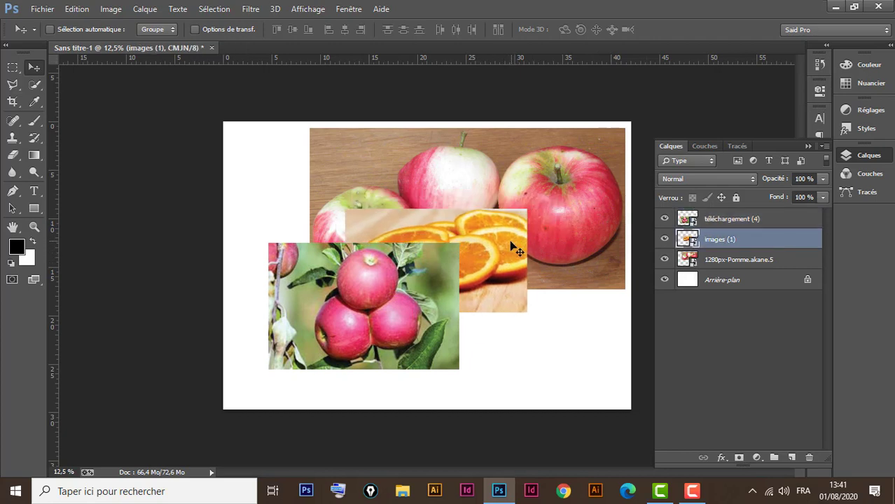
left_click(664, 239)
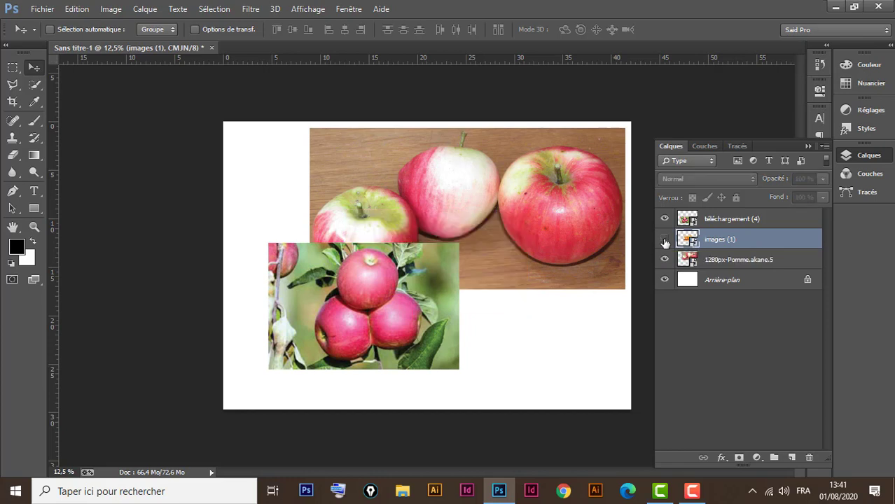
left_click(665, 240)
left_click(664, 240)
left_click(665, 240)
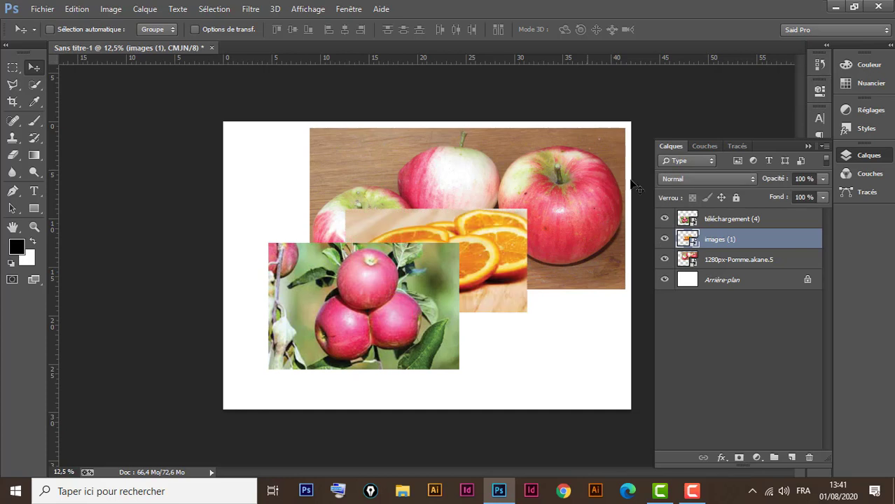
- Hide and show the 1280px-Pomme.akane.5 layer, and move its picture slightly left
left_click(779, 260)
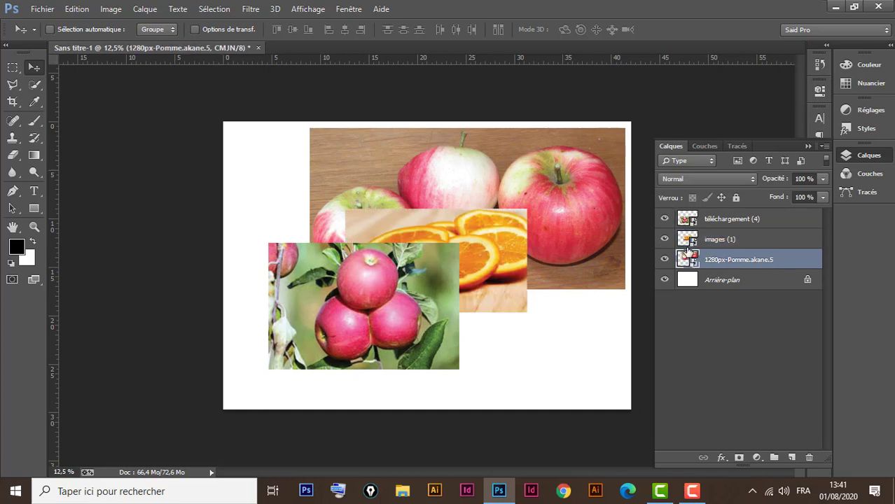
left_click(663, 259)
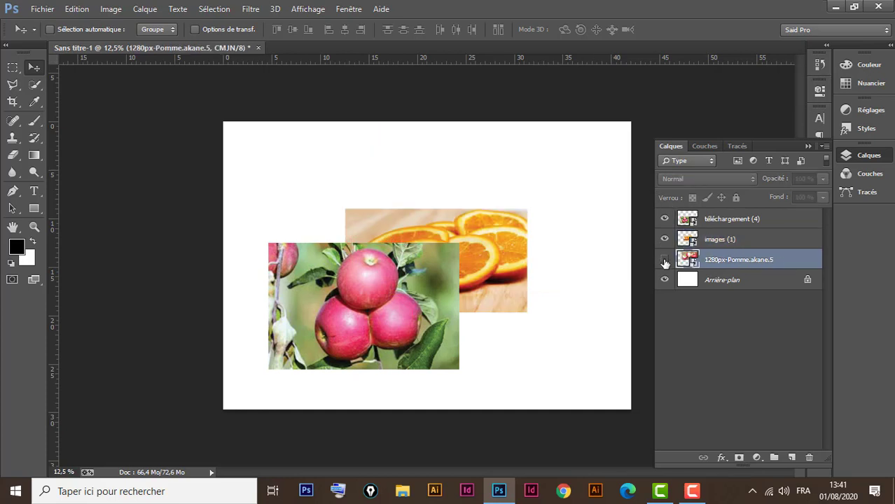
left_click(664, 260)
mouse_move(623, 191)
left_mouse_down()
mouse_move(524, 198)
mouse_move(590, 207)
mouse_move(613, 191)
left_mouse_up()
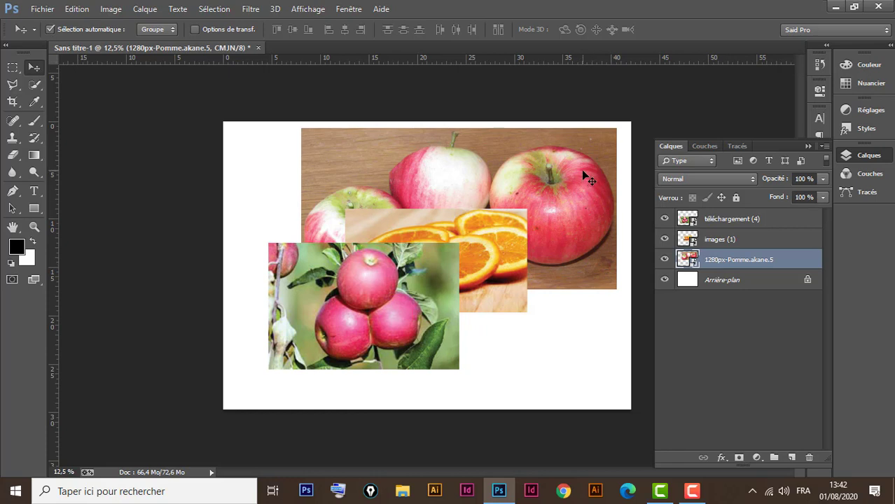
- With automatic selection, select the three overlapping pictures in turn on the canvas to compare their layers' stacking order
left_click(518, 242)
left_click(423, 265)
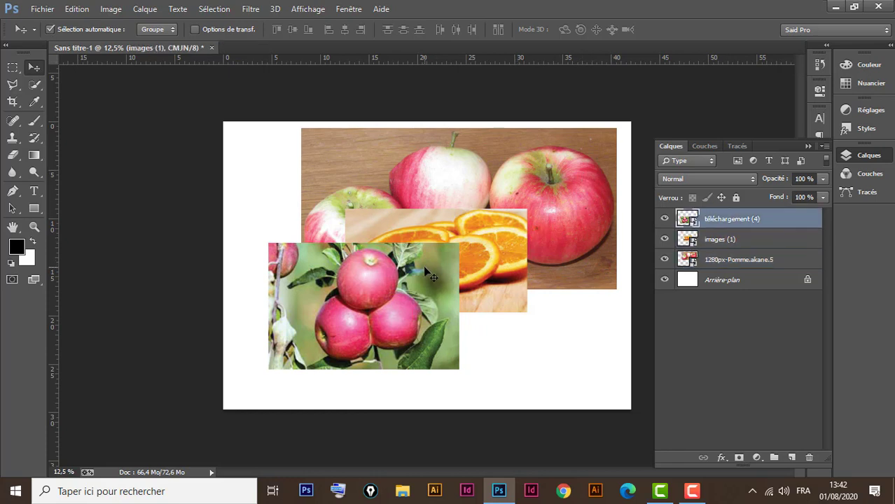
left_click(516, 238)
left_click(581, 180)
left_click(516, 250)
left_click(468, 266)
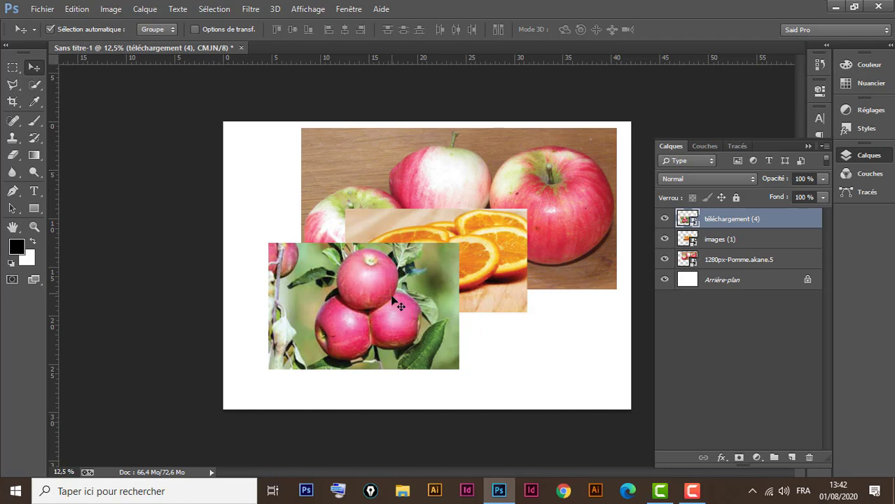
left_click(591, 180)
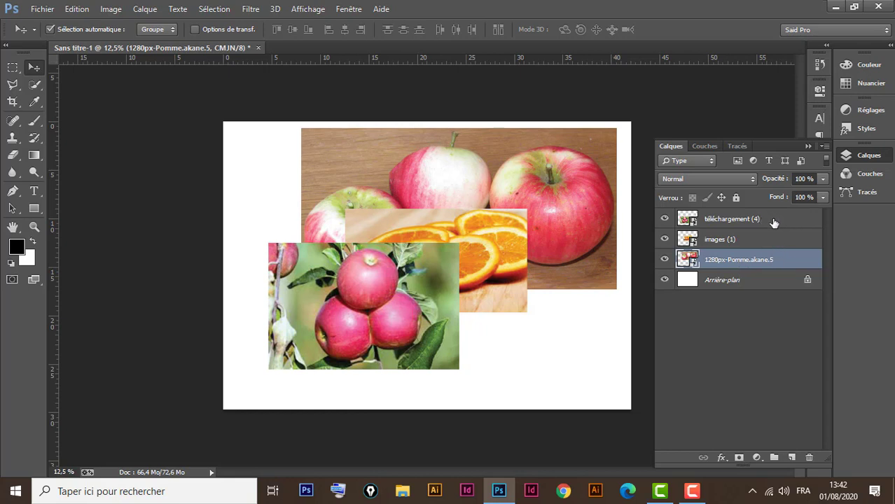
- Move the téléchargement (4) picture to the page's lower right, and bring the 1280px-Pomme.akane.5 layer to the top of the stack
left_click(436, 300)
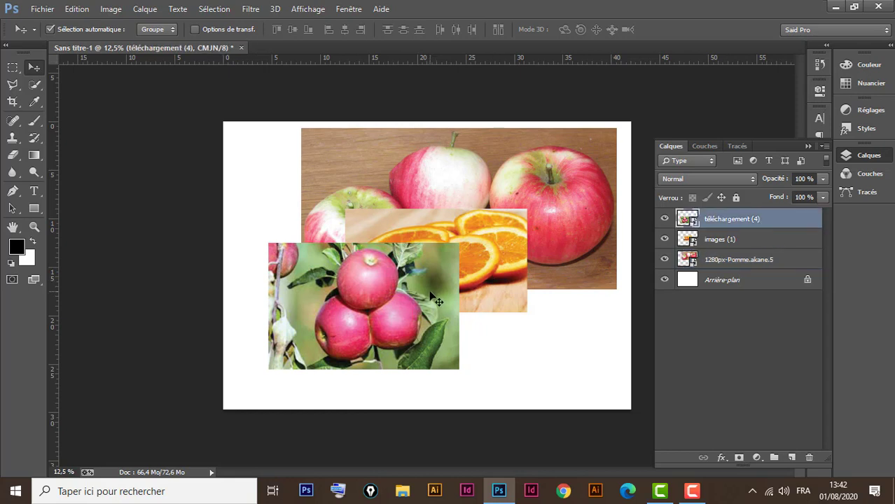
left_click_drag(431, 295, 600, 345)
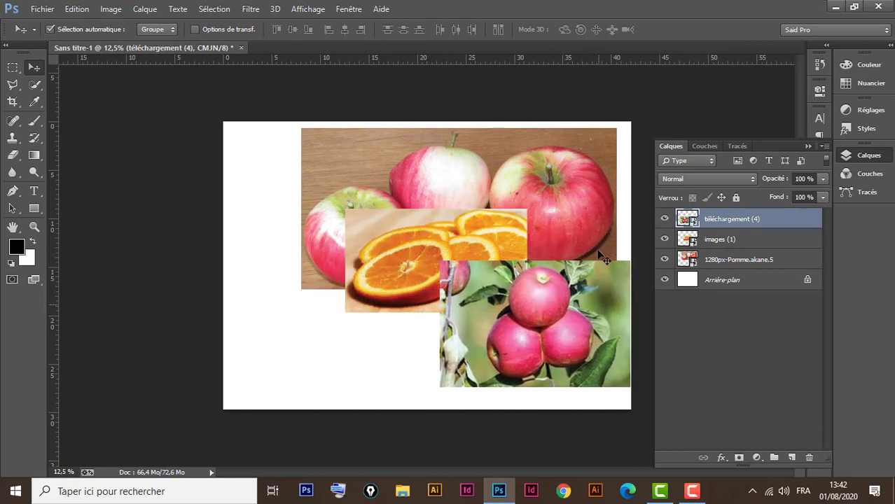
left_click(576, 177)
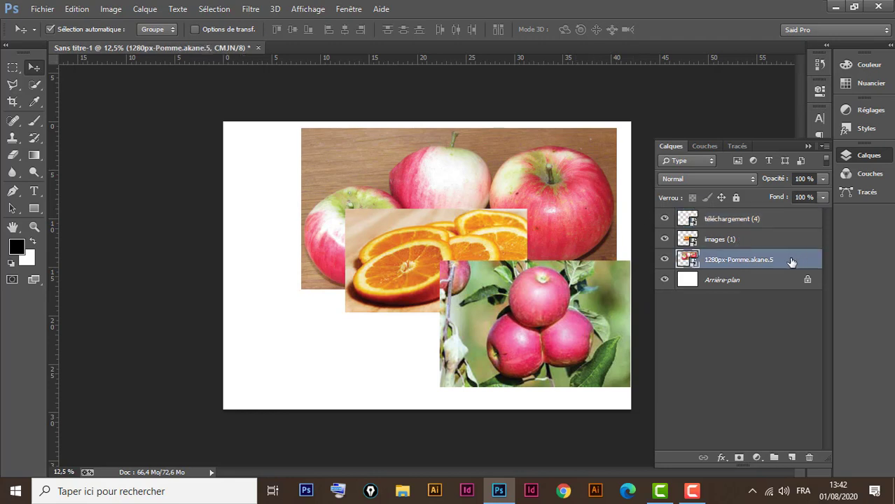
left_click_drag(791, 261, 789, 216)
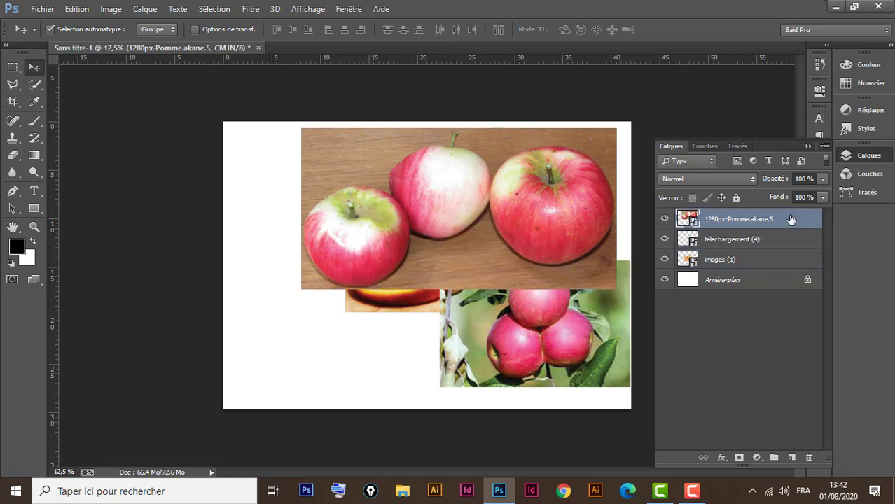
- Move the 1280px-Pomme.akane.5 picture into the page's lower-left corner and scale it proportionally to about 71%
left_click_drag(564, 196, 496, 304)
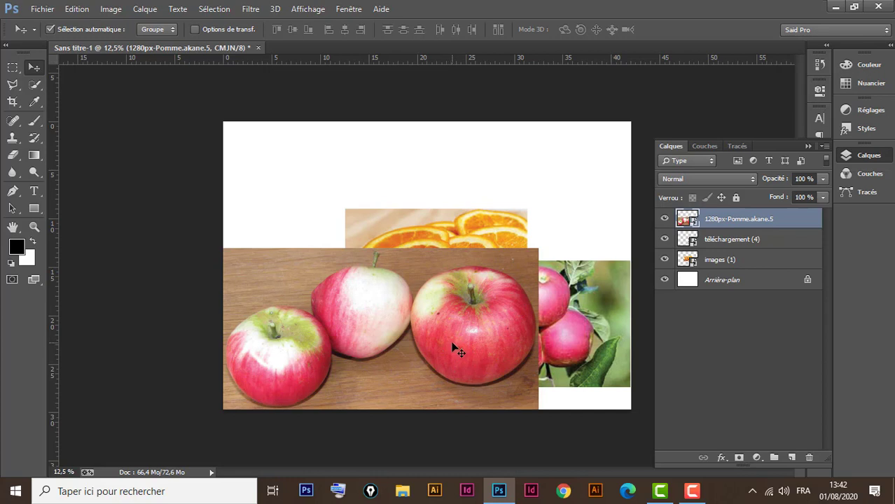
key("ctrl+t")
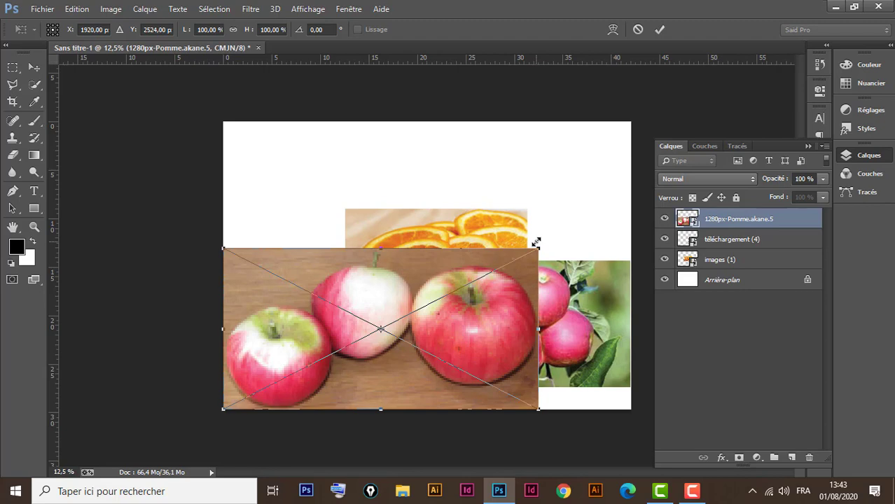
left_click_drag(539, 249, 445, 291)
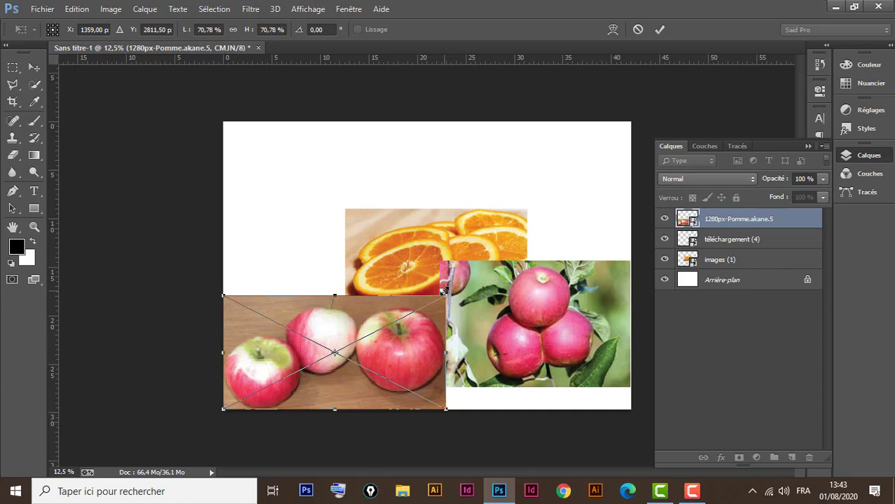
left_click(660, 29)
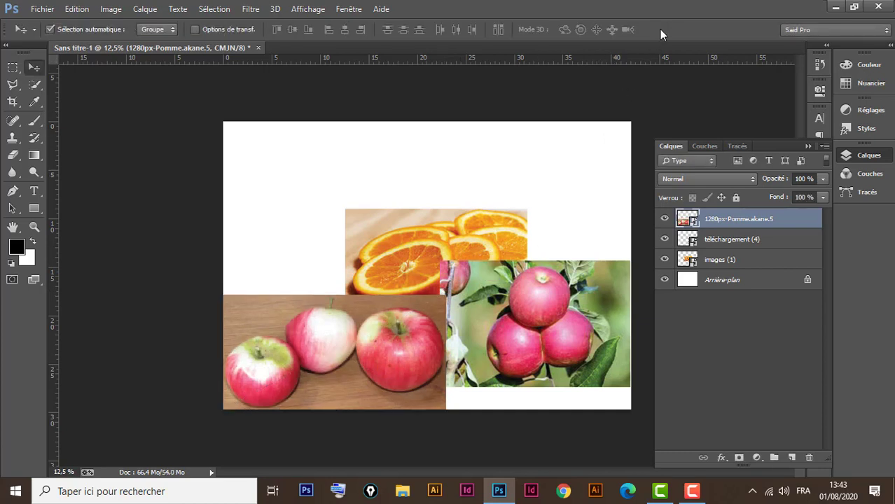
- Enlarge the images (1) orange picture to about 299% with free transform, extending it to the page's left edge
left_click(405, 238)
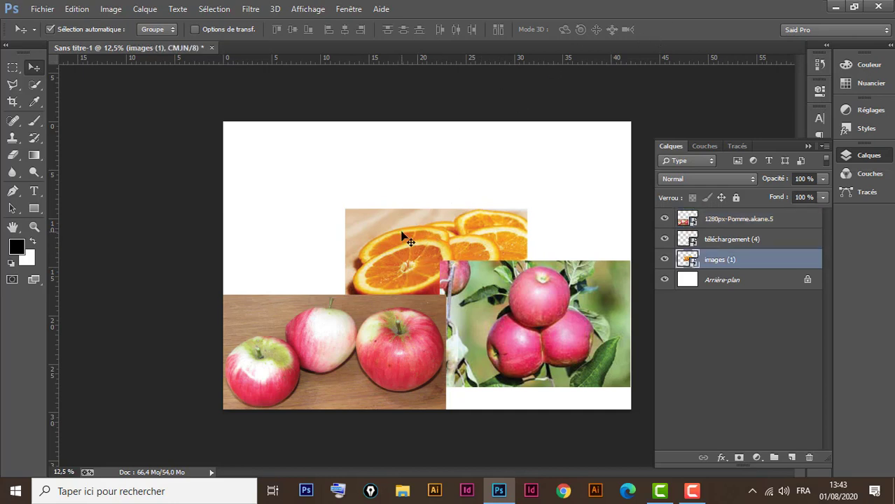
key("ctrl+t")
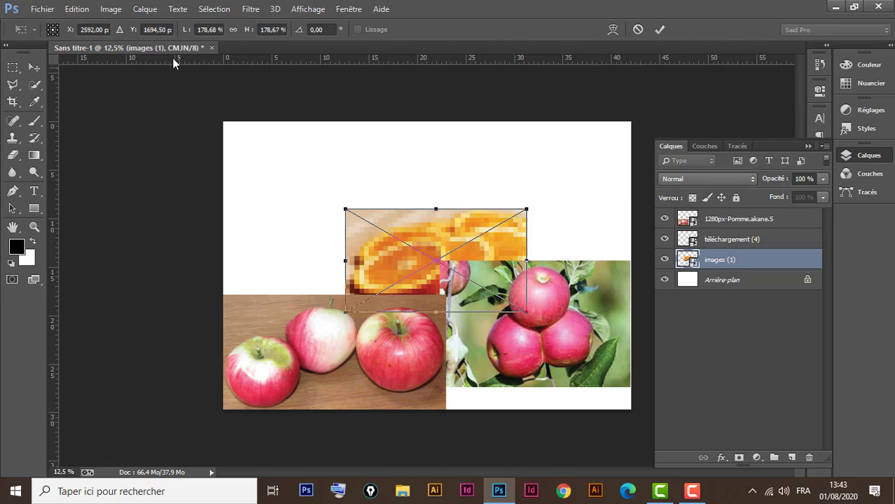
left_click(77, 10)
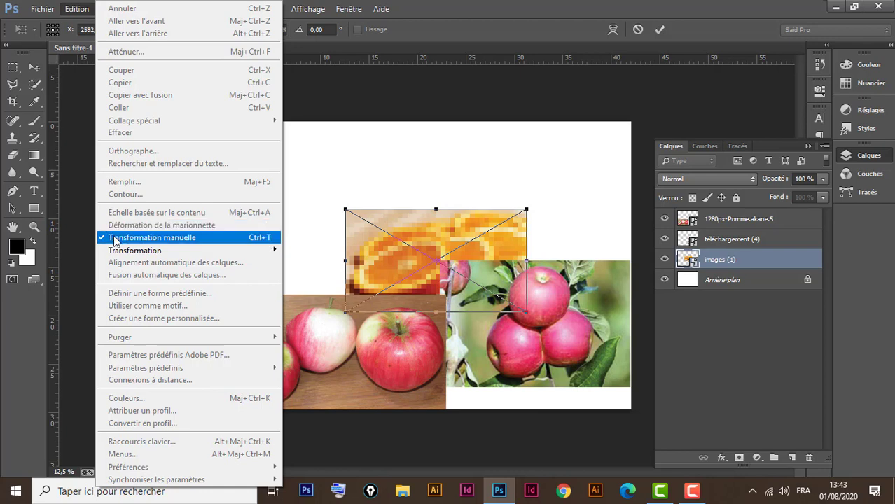
left_click(501, 57)
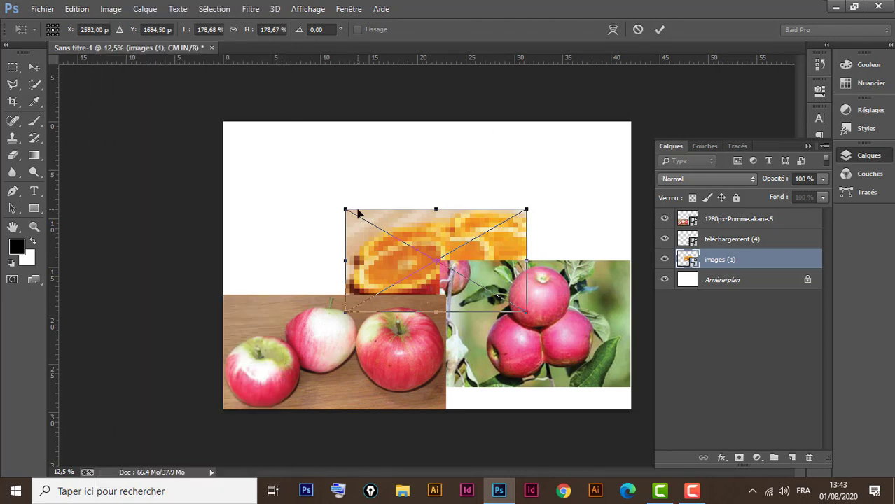
left_click_drag(346, 208, 228, 131)
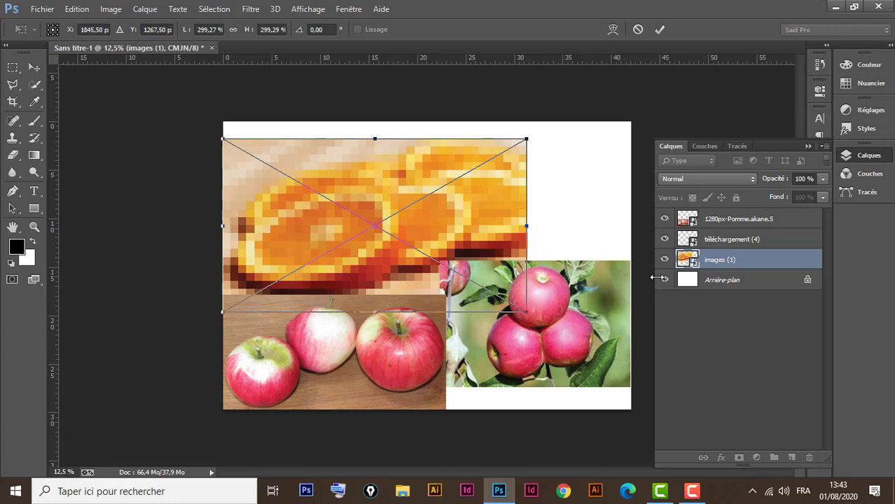
key("Return")
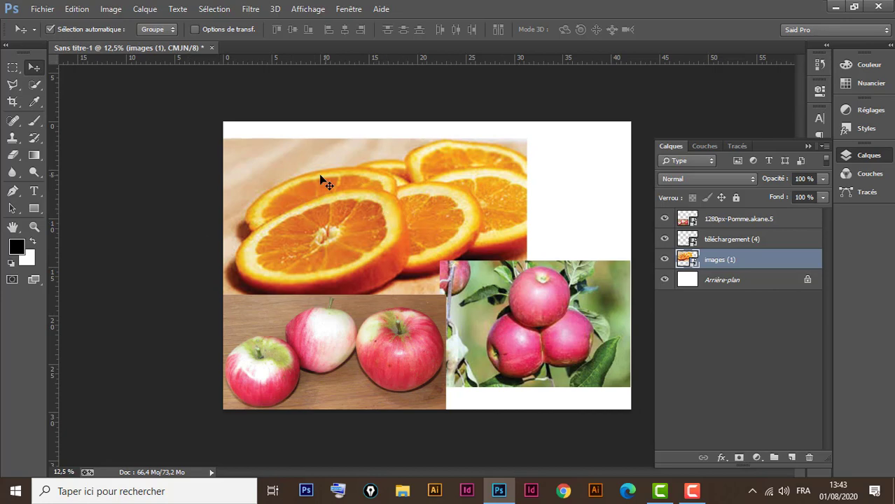
- Shift the orange picture down and right behind the apple photos, and lower téléchargement (4) to the page's bottom edge
left_click_drag(326, 183, 359, 247)
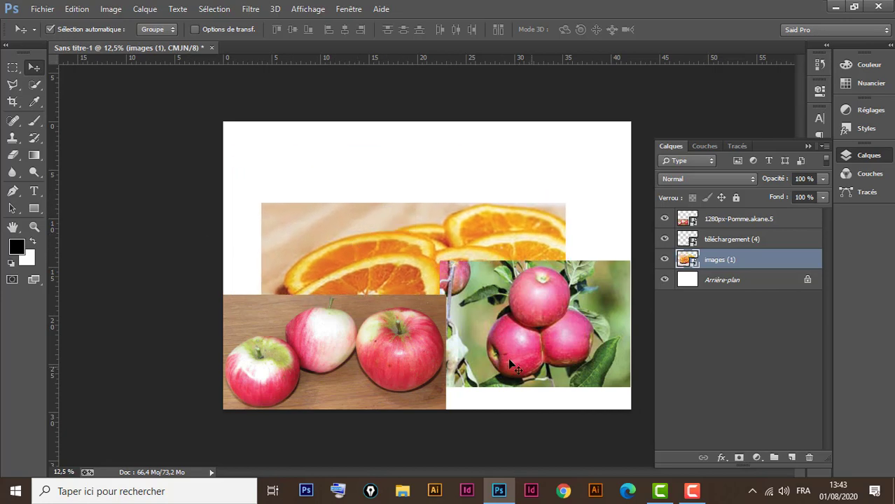
left_click_drag(553, 331, 553, 353)
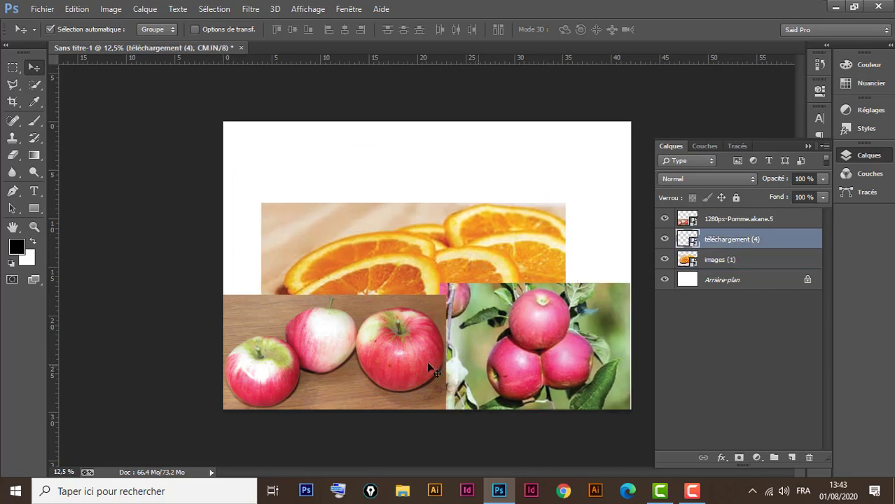
left_click(401, 325)
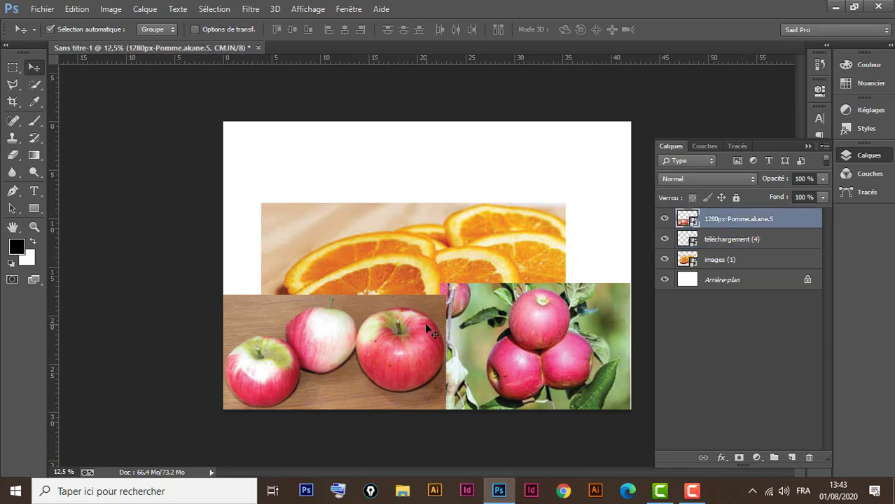
mouse_move(400, 319)
left_mouse_down()
mouse_move(399, 308)
mouse_move(398, 319)
left_mouse_up()
- Add the text "Photoshop" at 72 pt above the pictures and move it to about the middle of the page's width
left_click(34, 191)
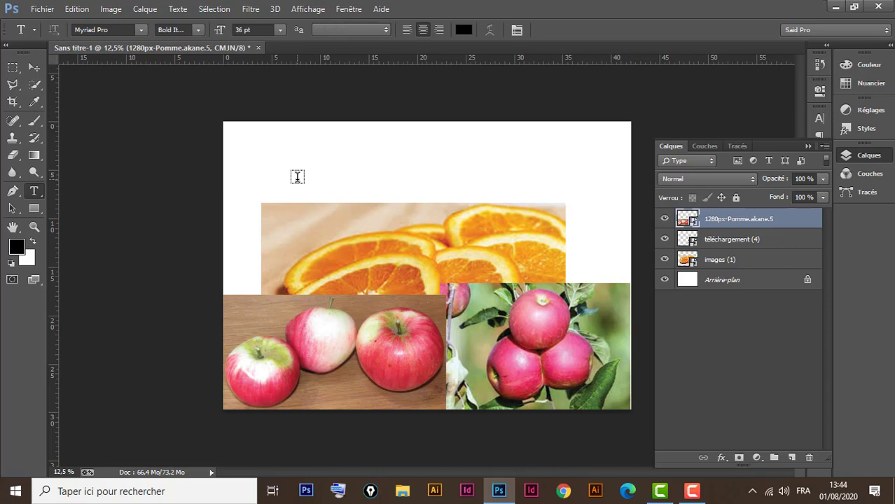
left_click(297, 177)
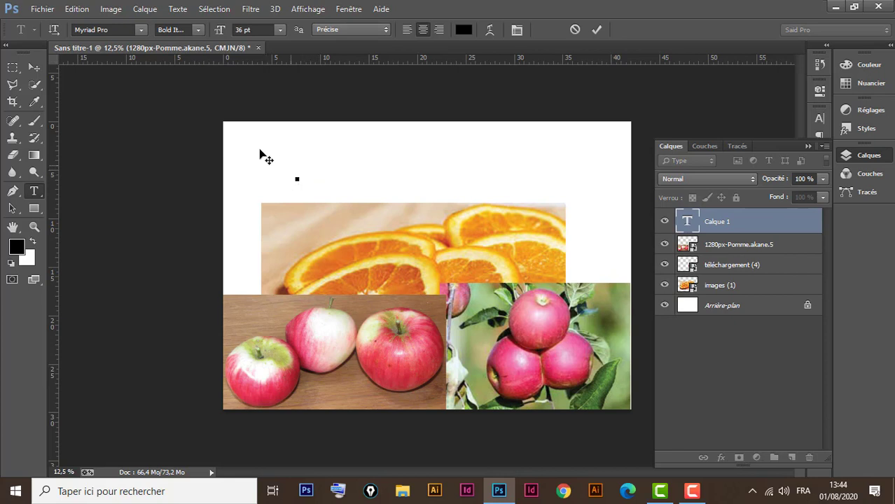
left_click(280, 30)
left_click(269, 252)
type("Photo")
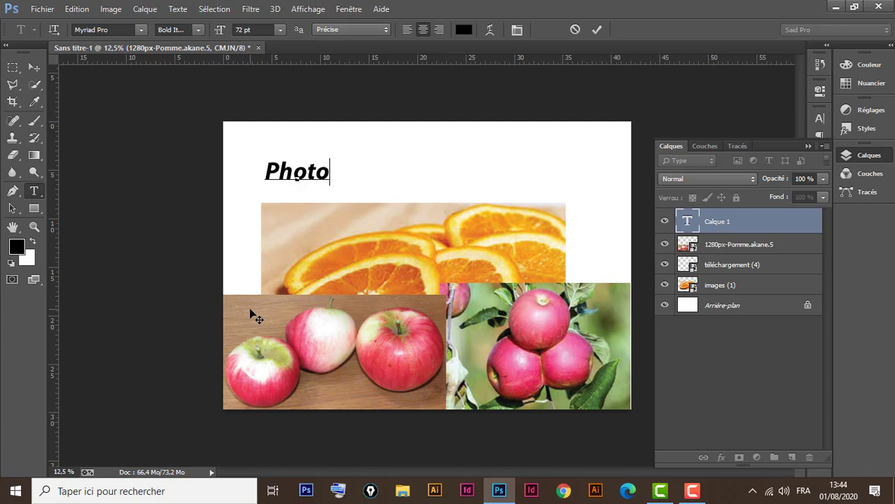
type("shop")
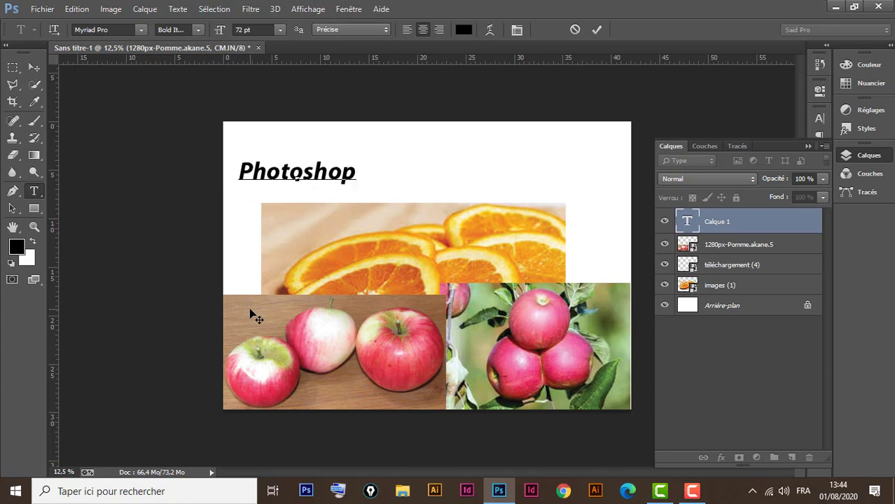
left_click(34, 65)
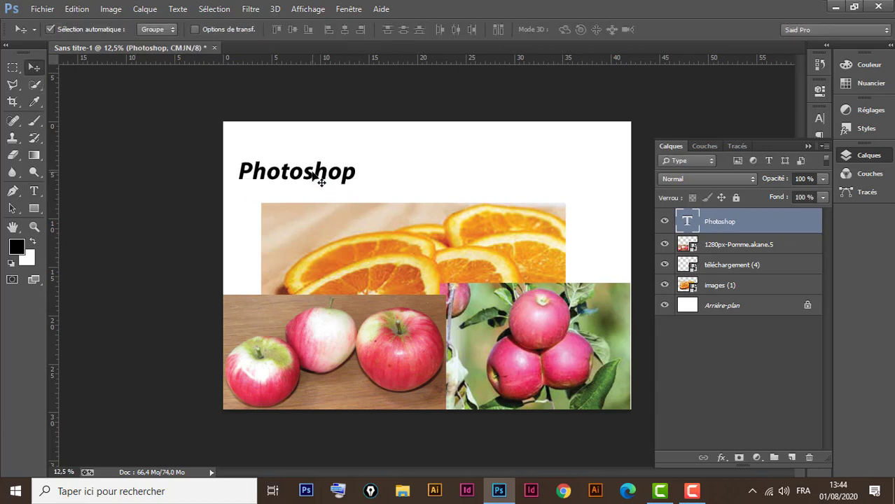
left_click_drag(314, 174, 436, 173)
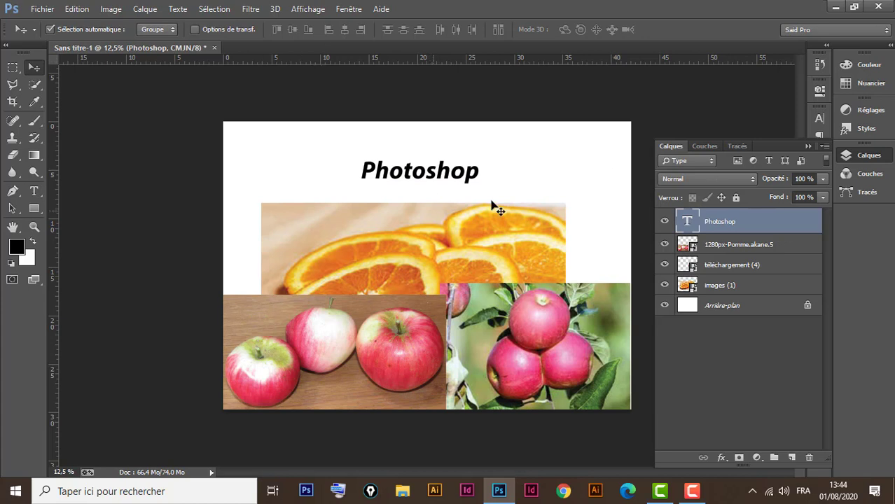
- Enlarge the Photoshop text layer's font size to 113 pt in the character settings
left_click(808, 146)
left_click(818, 118)
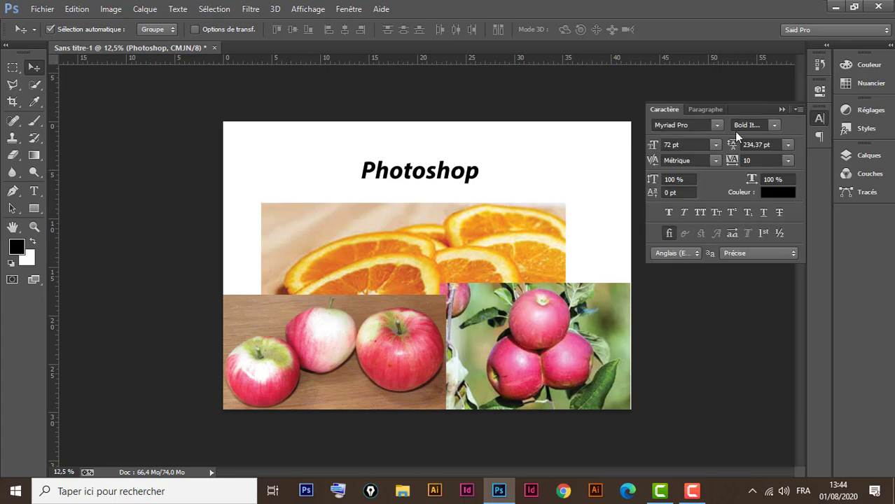
left_click(653, 146)
type("88")
key("Return")
left_click(650, 149)
type("105")
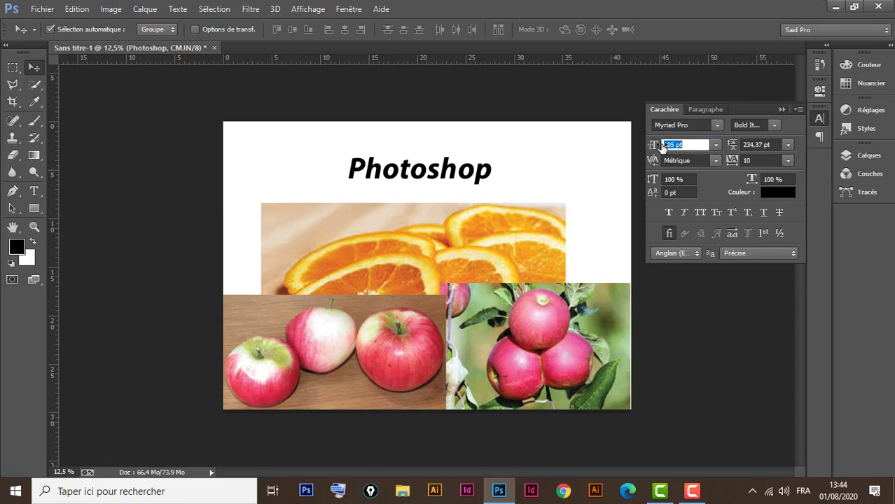
key("Return")
left_click(653, 148)
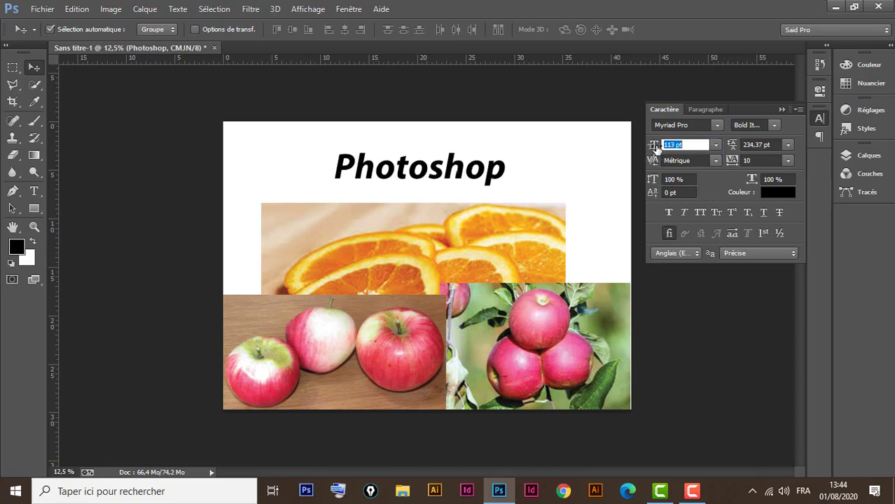
type("113")
key("Return")
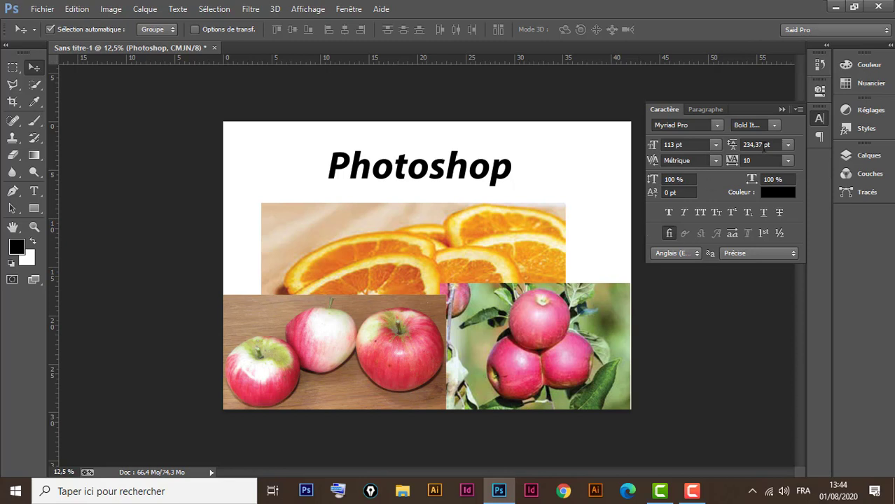
left_click(783, 109)
left_click(857, 154)
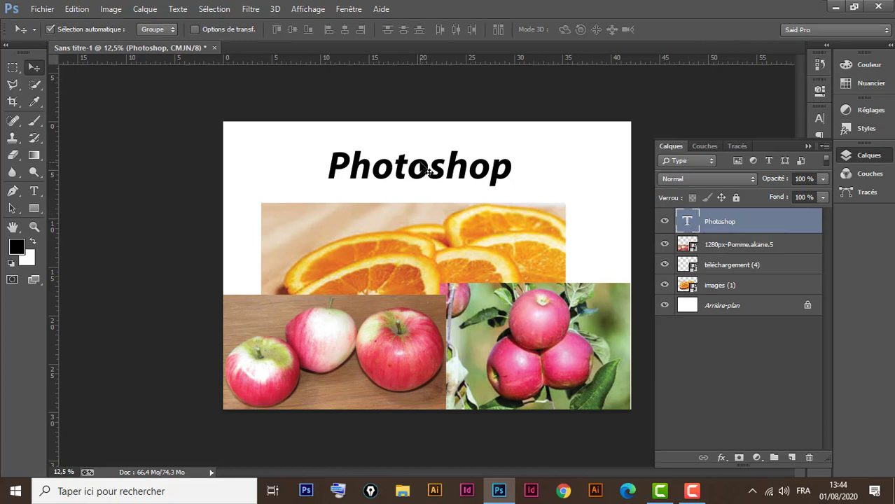
left_click(34, 191)
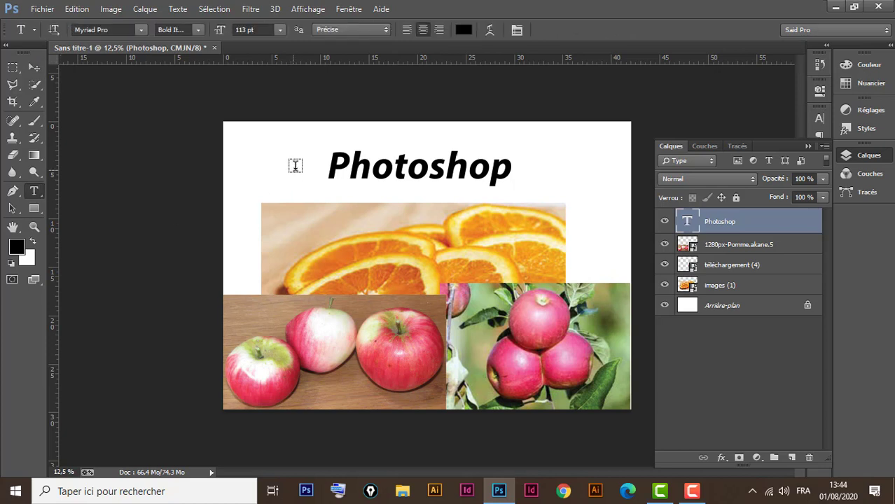
left_click_drag(329, 166, 514, 168)
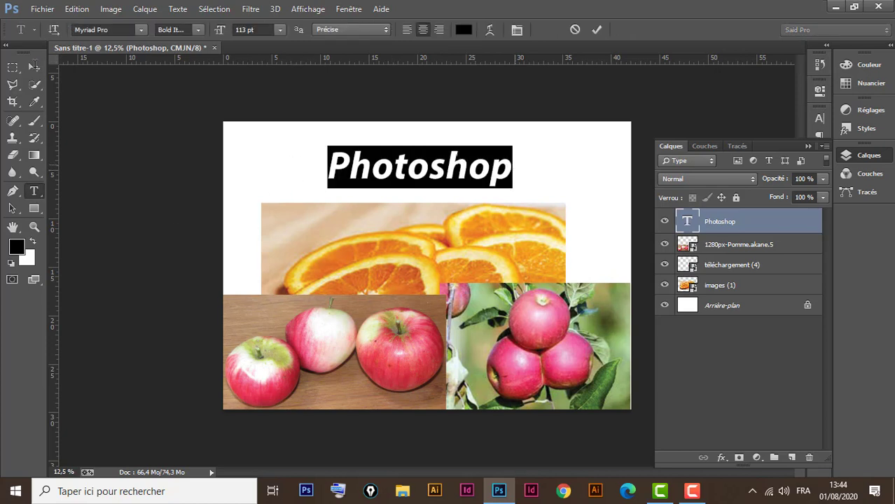
left_click(33, 68)
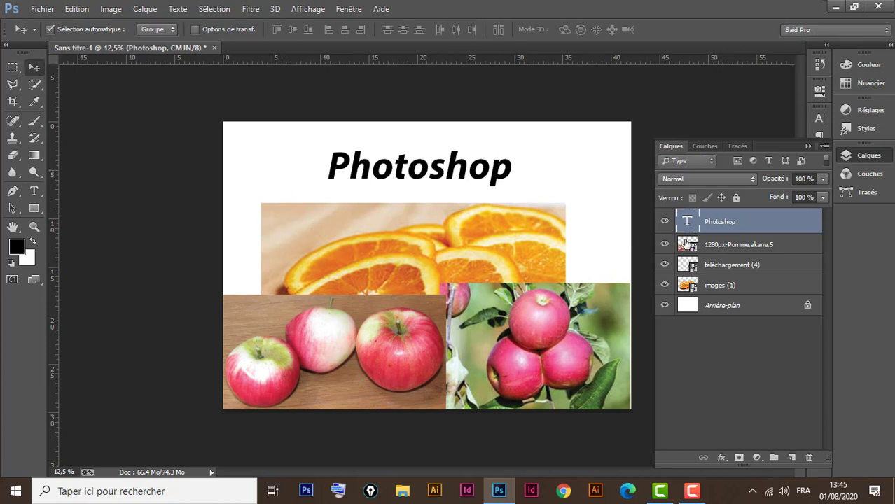
- Select all of the Photoshop text through its layer and set its font size to 101 pt
double_click(687, 223)
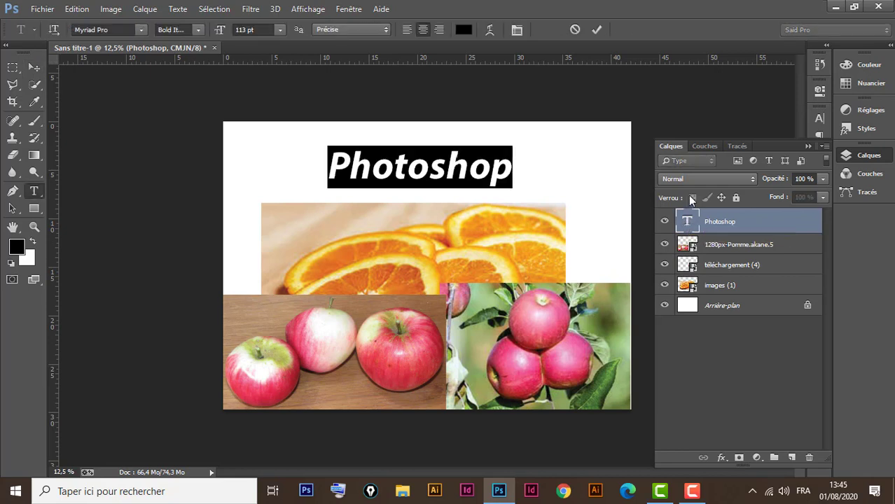
left_click(278, 31)
left_click(278, 32)
left_click(278, 32)
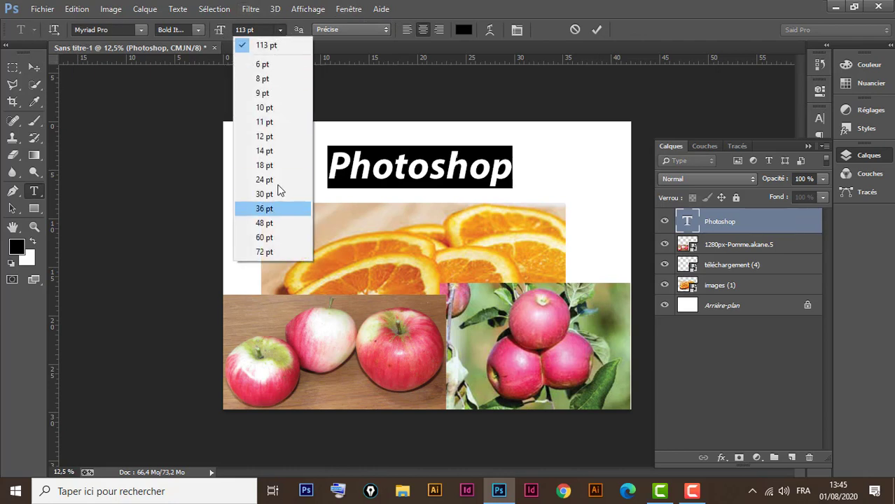
left_click(270, 251)
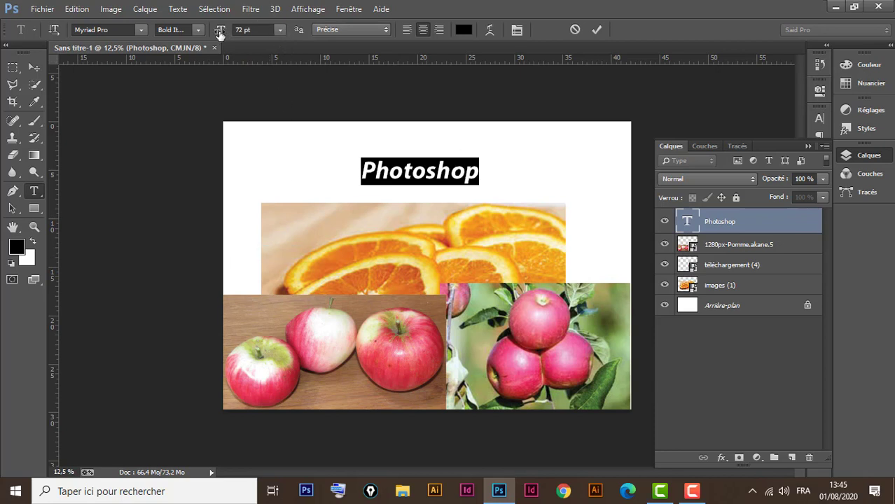
left_click_drag(220, 34, 244, 68)
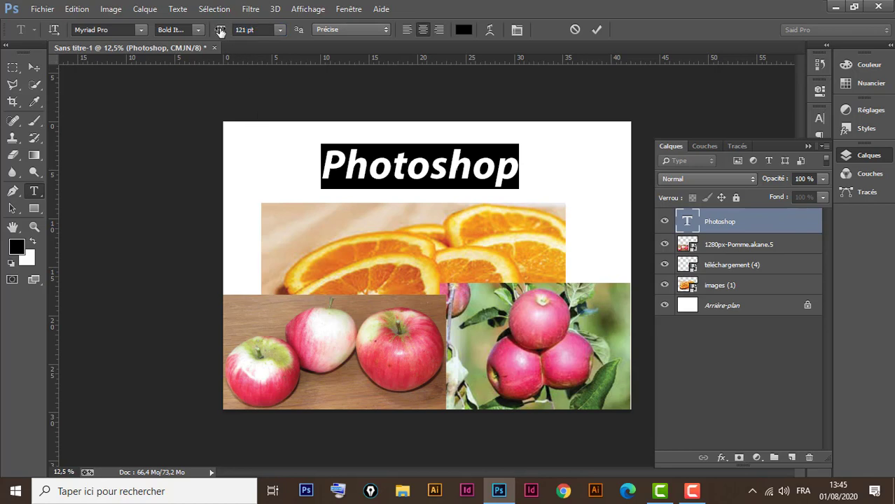
left_click_drag(219, 31, 205, 32)
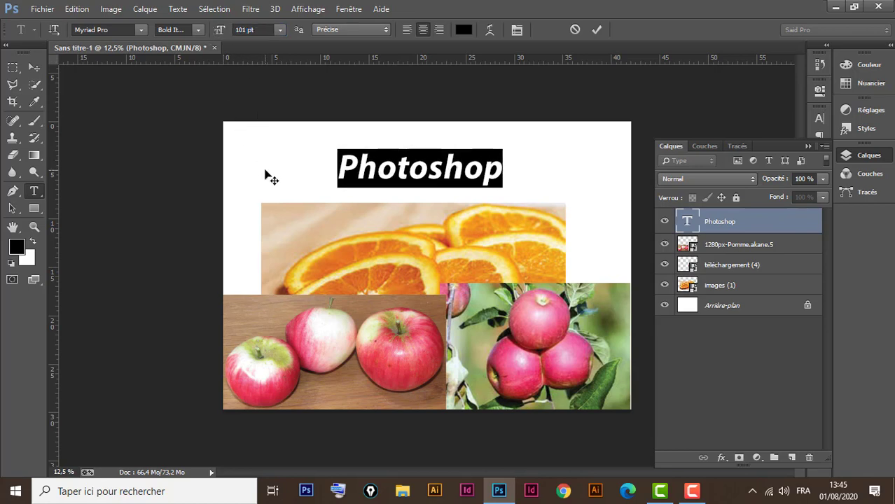
- Change the Photoshop text's font to Arial with the Bold Italic style
left_click(143, 31)
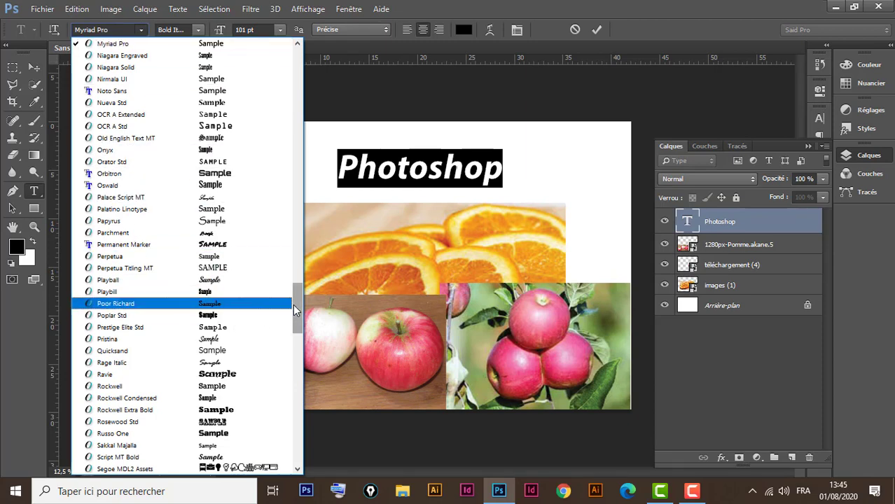
left_click_drag(297, 312, 299, 60)
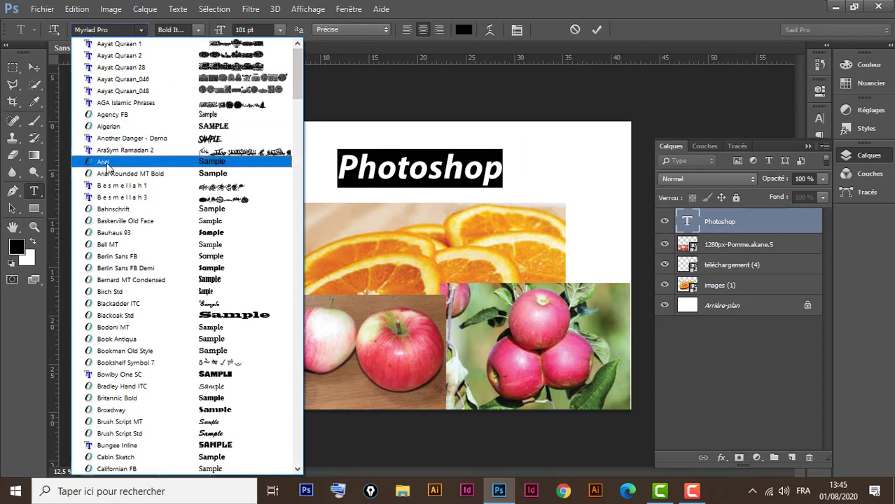
left_click(133, 161)
left_click(199, 30)
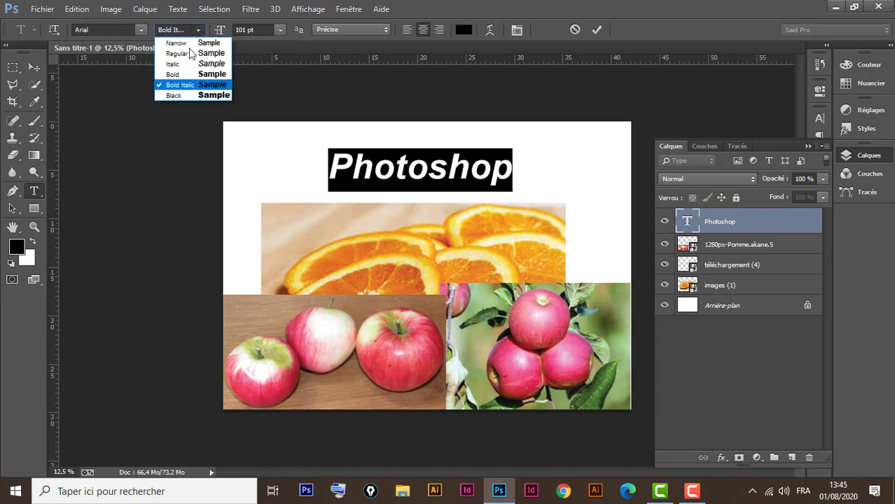
left_click(182, 64)
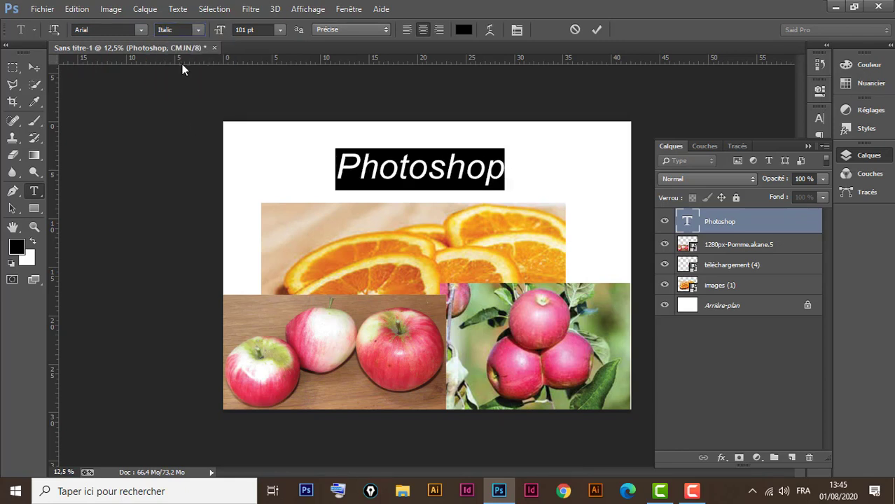
left_click(200, 29)
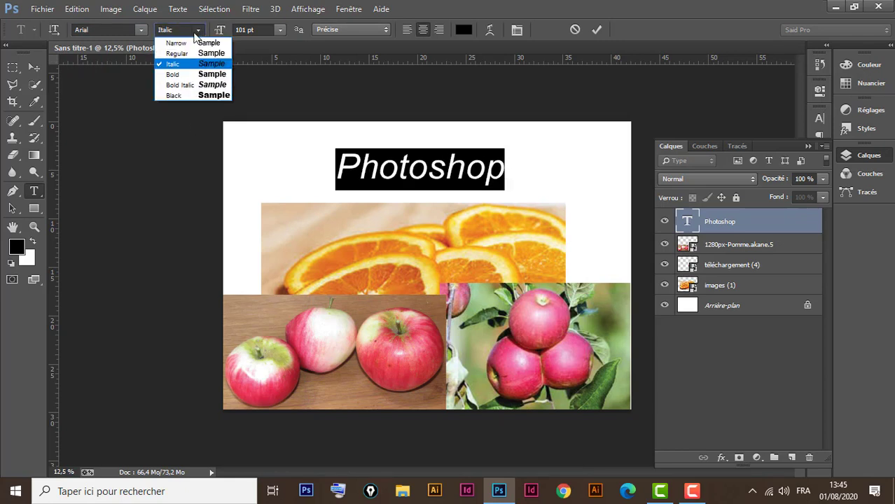
left_click(183, 85)
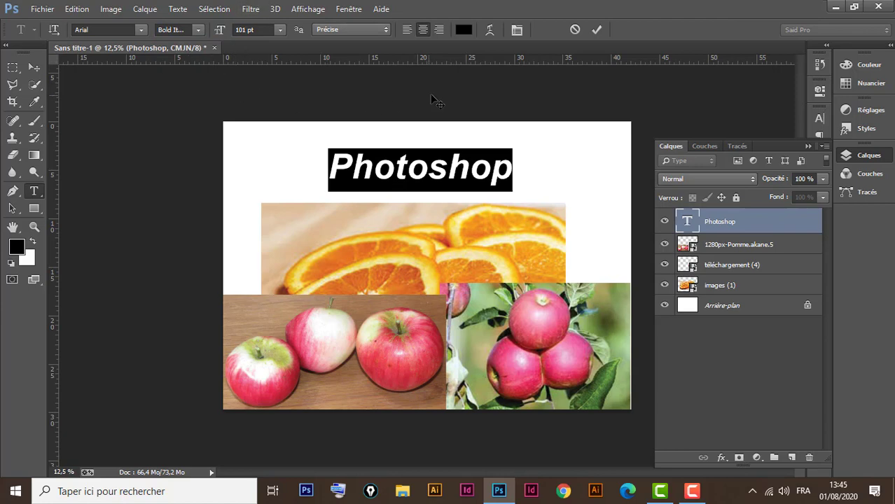
- Color the Photoshop text red (f70516) and move it slightly up and to the left on the page
left_click(463, 30)
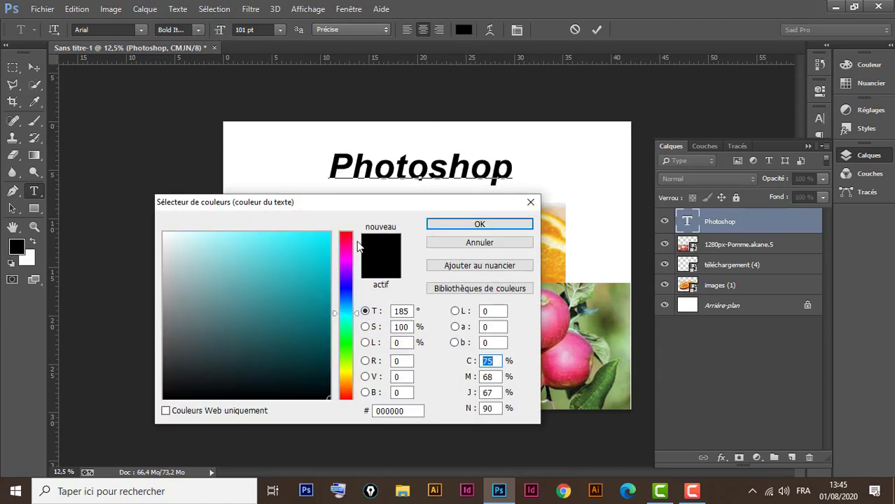
left_click(346, 234)
left_click(327, 238)
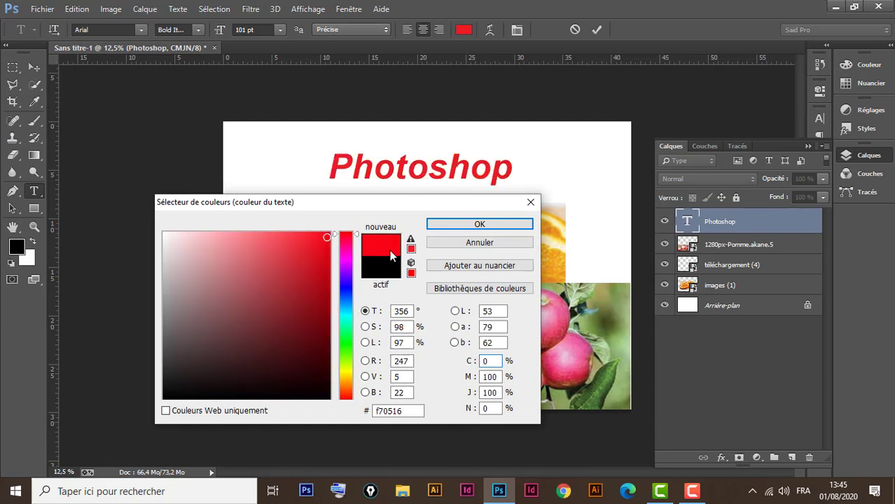
left_click(461, 224)
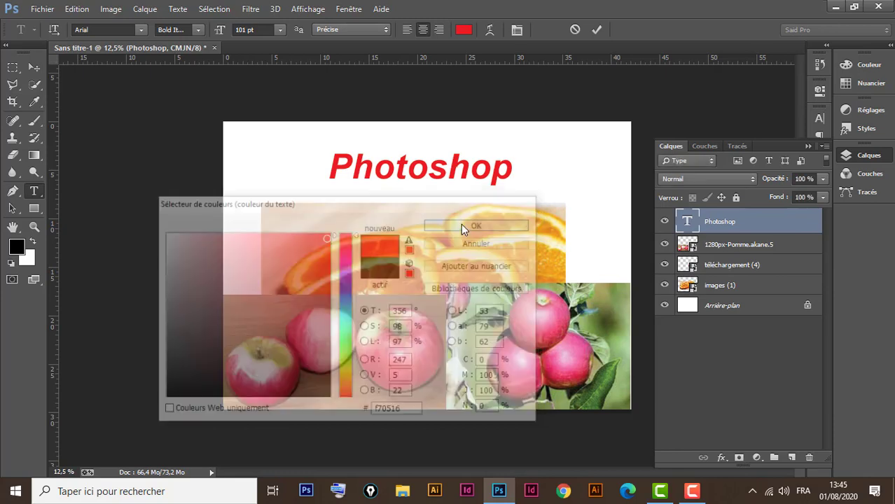
left_click(37, 67)
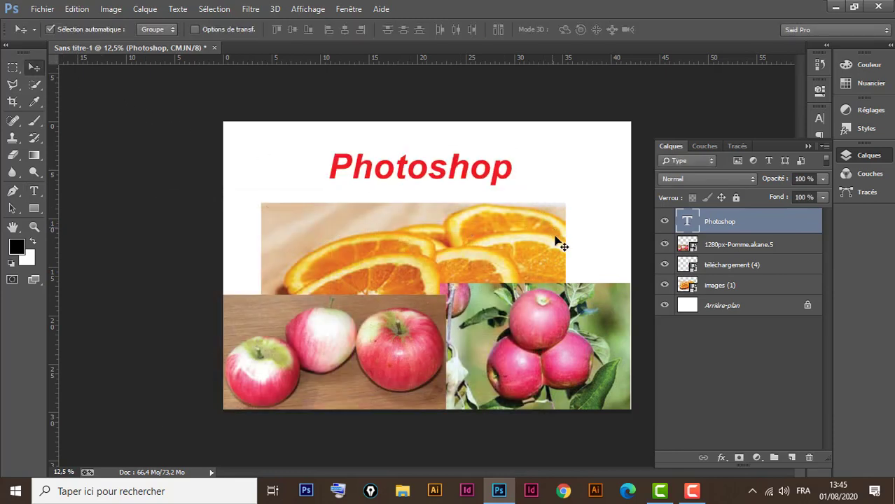
left_click_drag(429, 181, 416, 163)
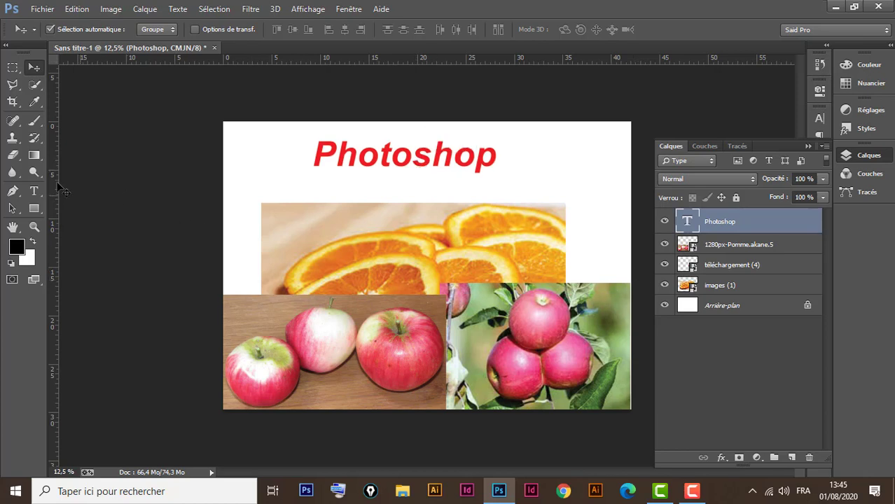
left_click(35, 190)
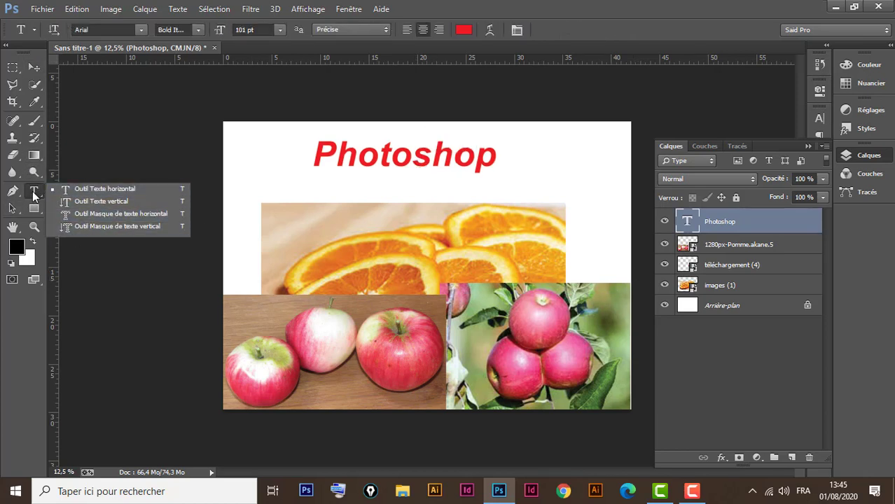
left_click(33, 191)
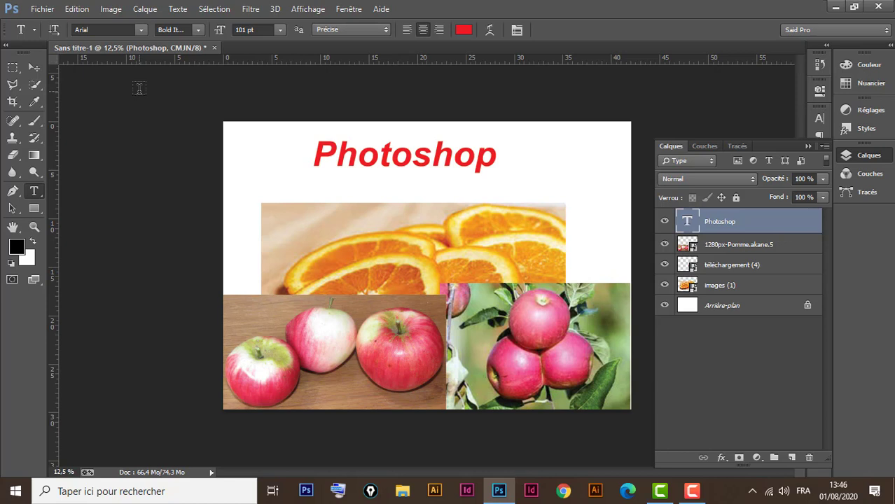
left_click(34, 67)
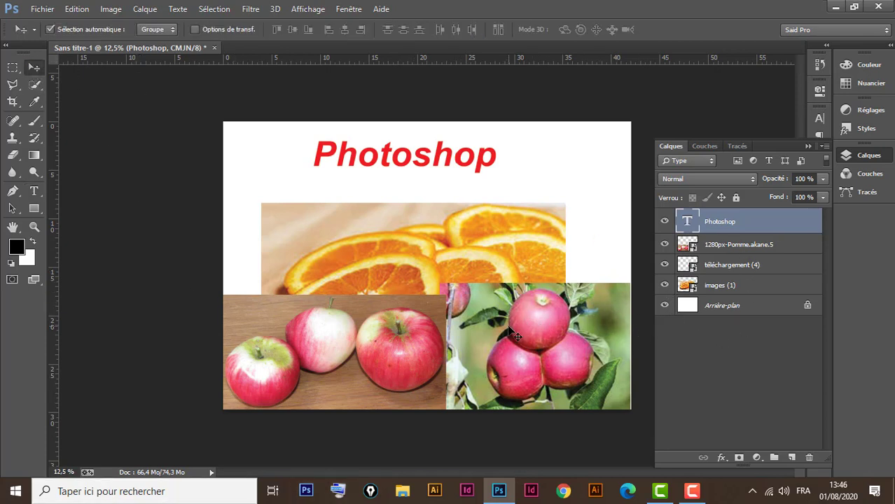
- Select the orange slices picture and rename its images (1) layer as orange
left_click(520, 248)
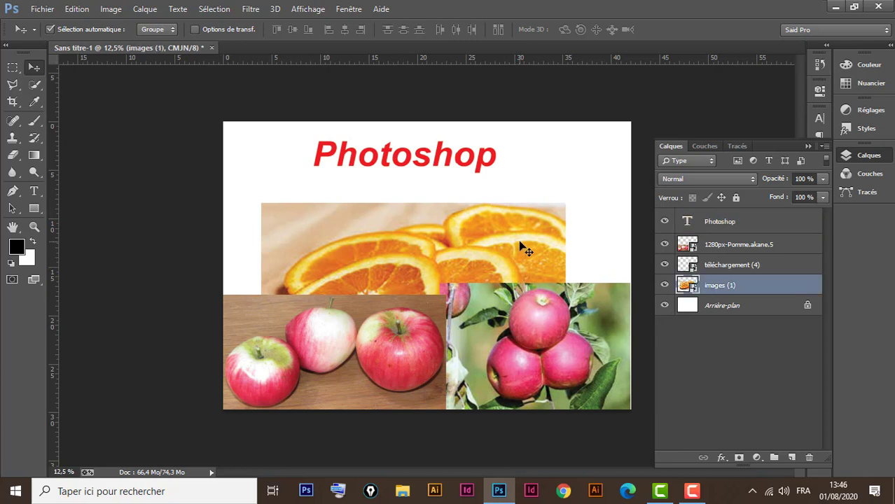
double_click(719, 286)
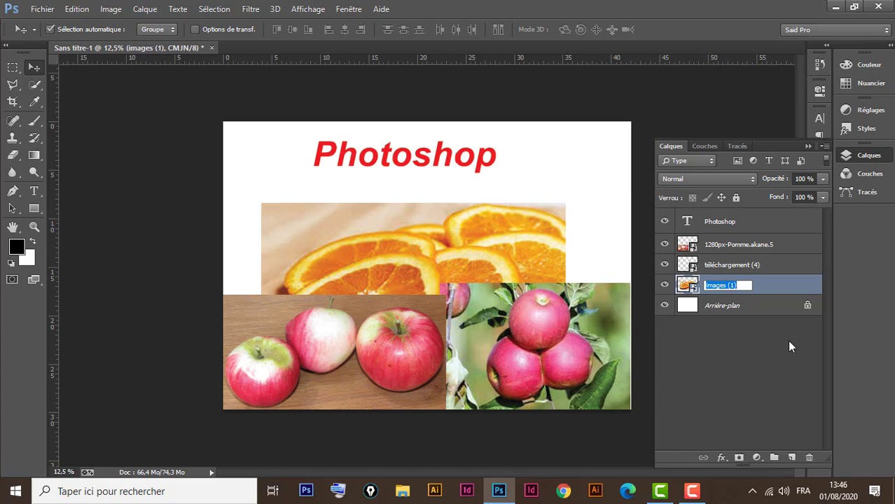
type("orange")
key("Return")
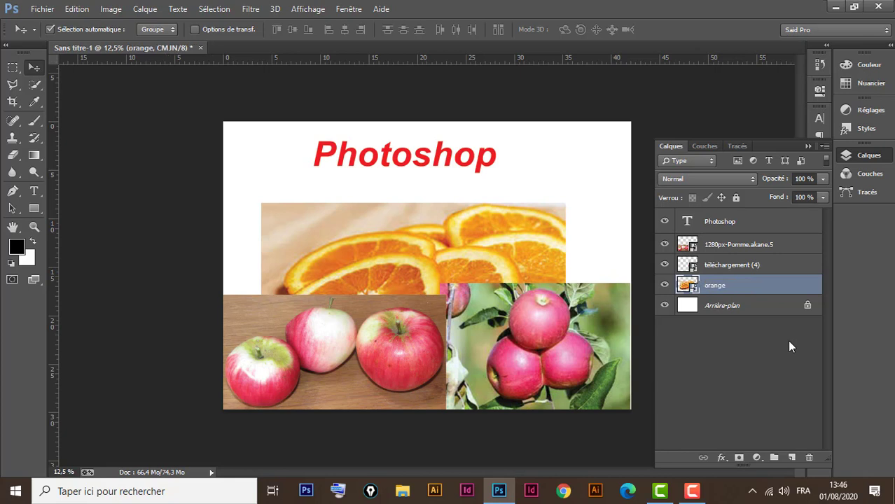
- Identify the téléchargement (4) layer by toggling its visibility, and rename it as pommes
left_click(664, 265)
left_click(664, 264)
left_click(593, 314)
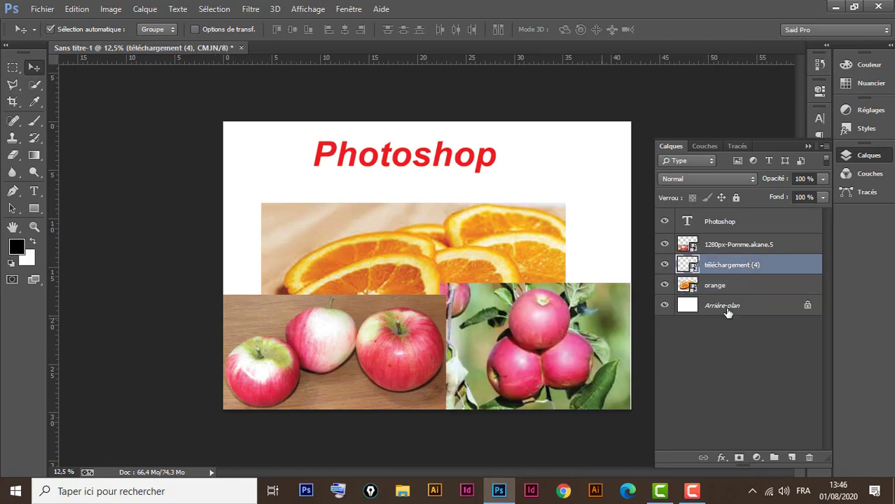
double_click(736, 266)
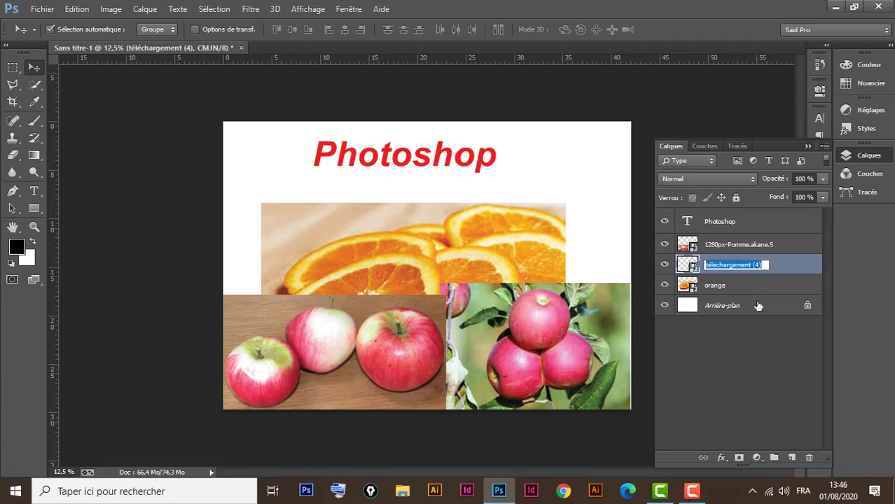
type("po")
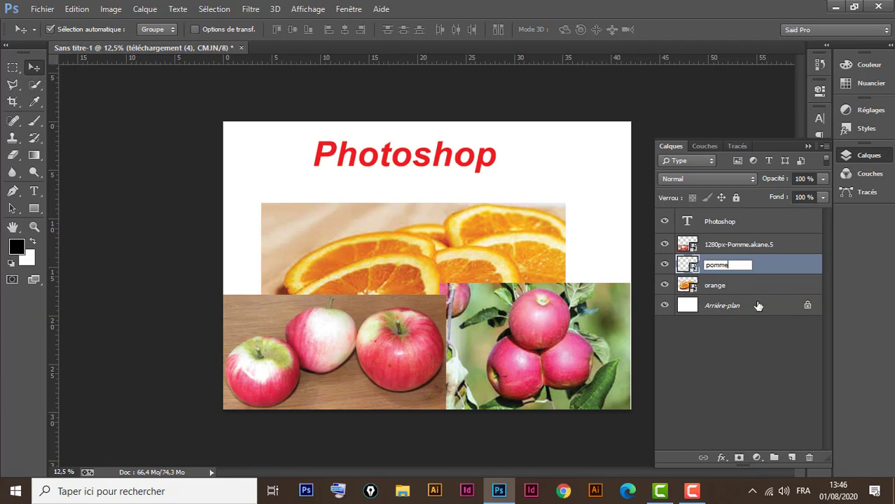
type("mmes")
key("Return")
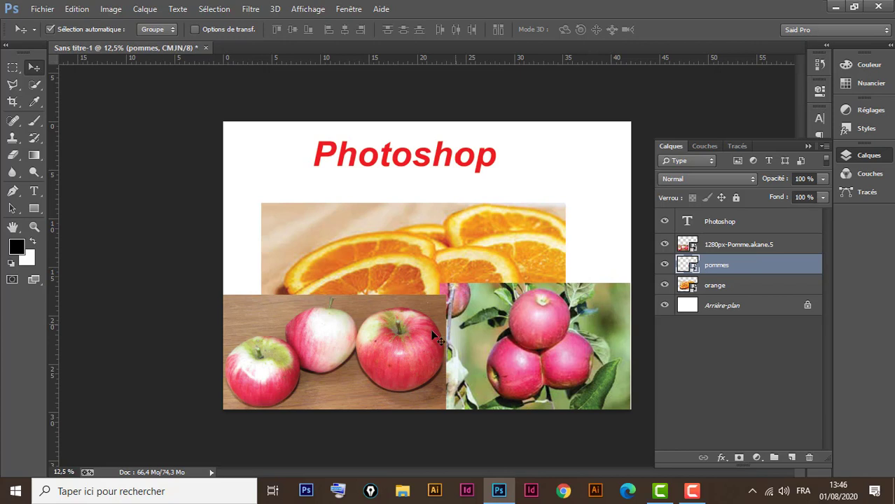
- Select the picture of three apples on a wooden table and rename its 1280px-Pomme.akane.5 layer as pommes 2
left_click(409, 343)
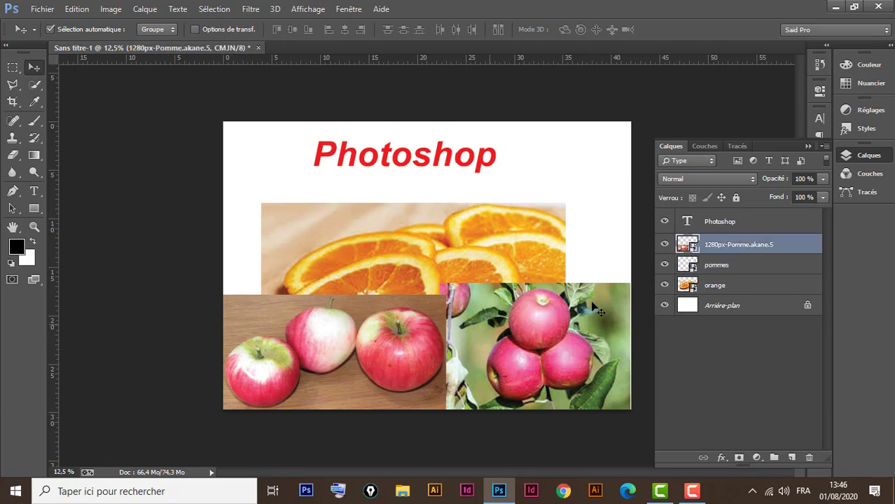
double_click(743, 244)
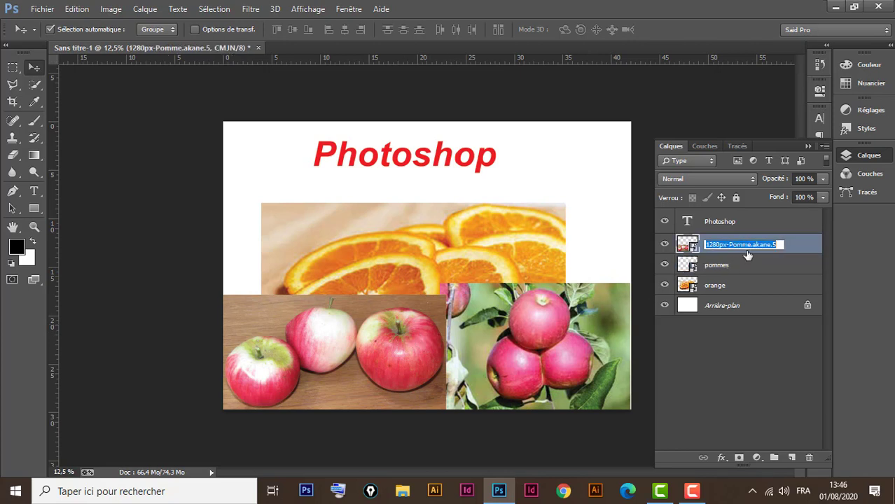
type("po")
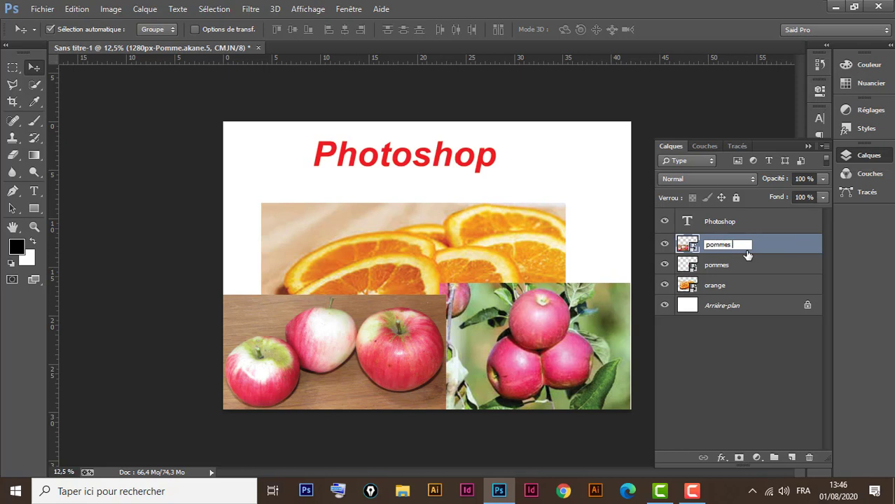
type("mmes 2")
key("Return")
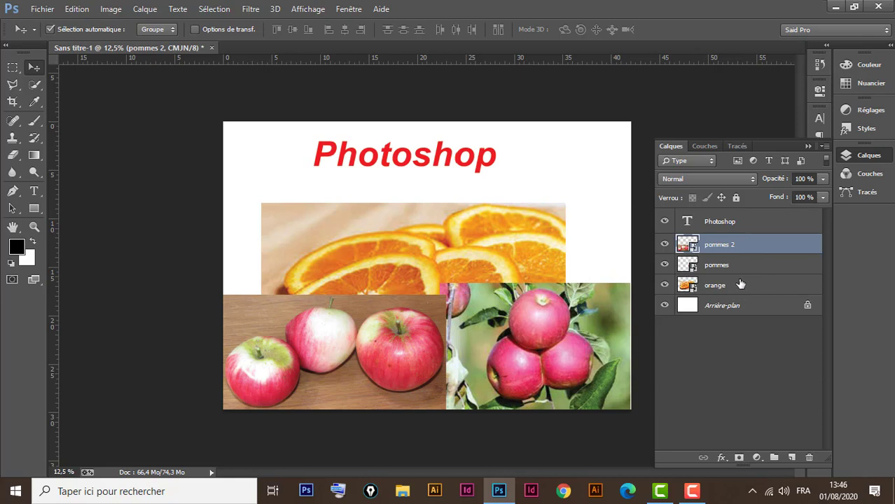
- Raise the orange layer above pommes 2, directly below the Photoshop text layer, and shift the orange picture slightly on the page
left_click(777, 290)
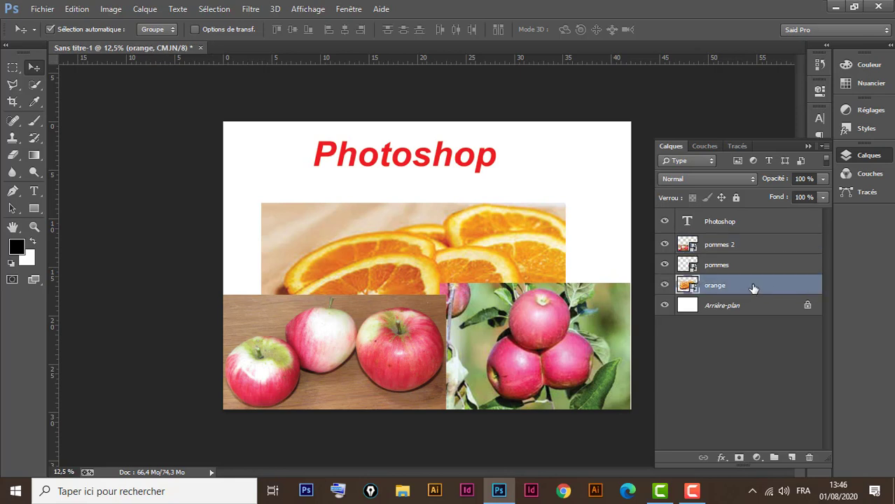
left_click_drag(753, 288, 742, 238)
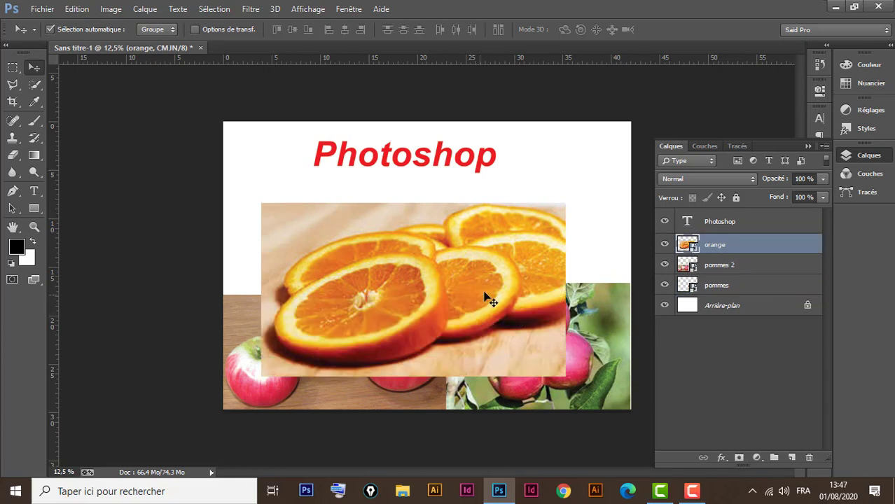
left_click_drag(484, 294, 495, 287)
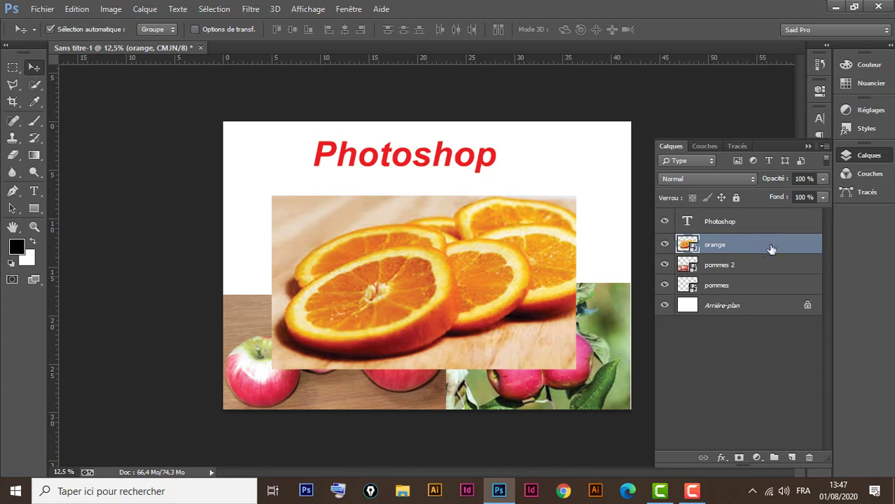
left_click_drag(518, 252, 515, 264)
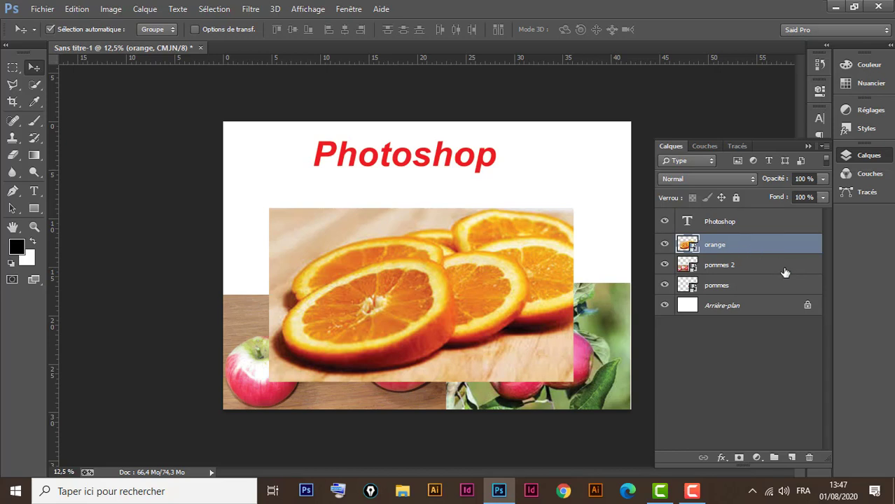
- Delete the orange, pommes 2 and pommes picture layers and the Photoshop text layer, keeping only the background
key("Delete")
key("Delete")
key("Delete")
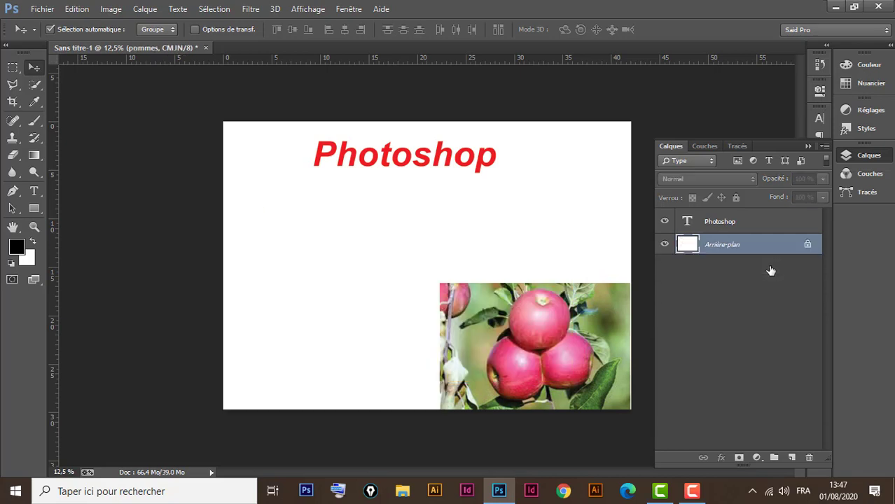
left_click(753, 228)
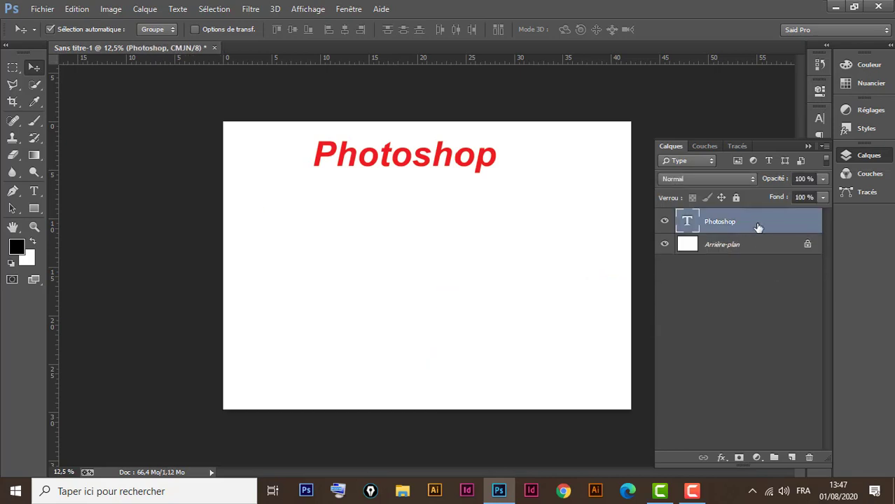
left_click_drag(755, 229, 811, 456)
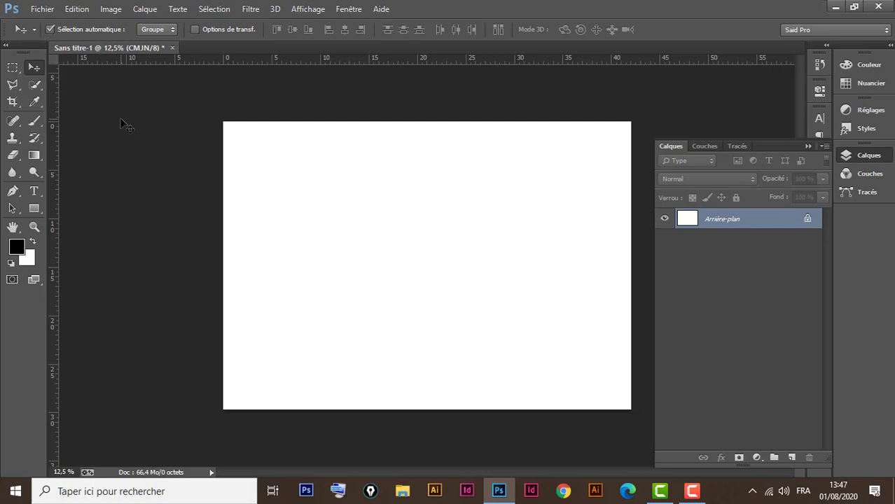
- Undo the text layer's deletion, delete it again, and step back through the history to restore all the deleted layers
key("ctrl+z")
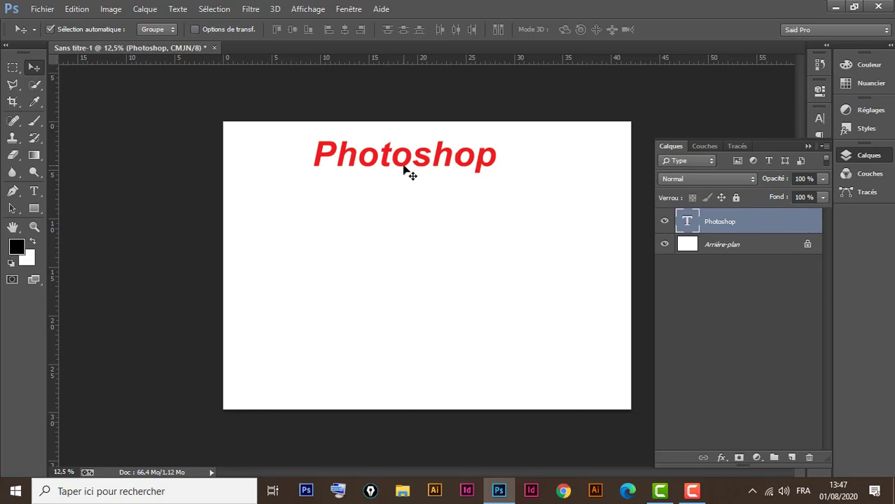
key("Delete")
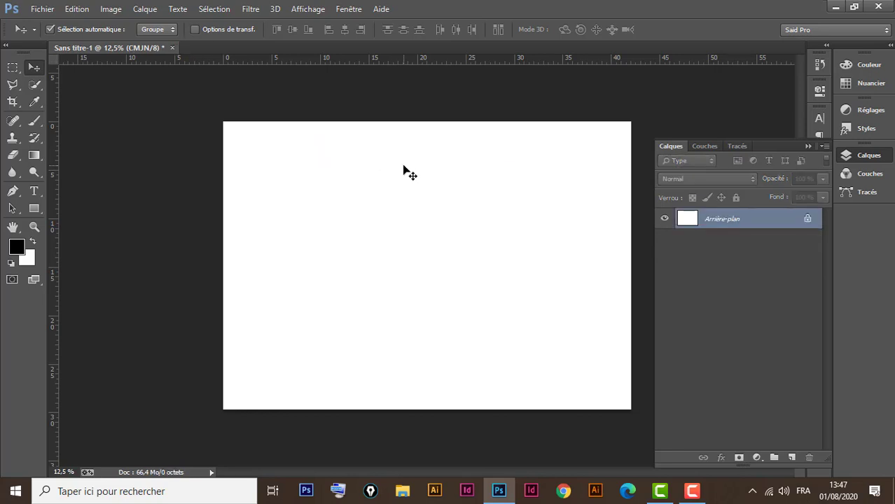
key("ctrl+shift+z")
key("ctrl+shift+z")
key("ctrl+shift+z")
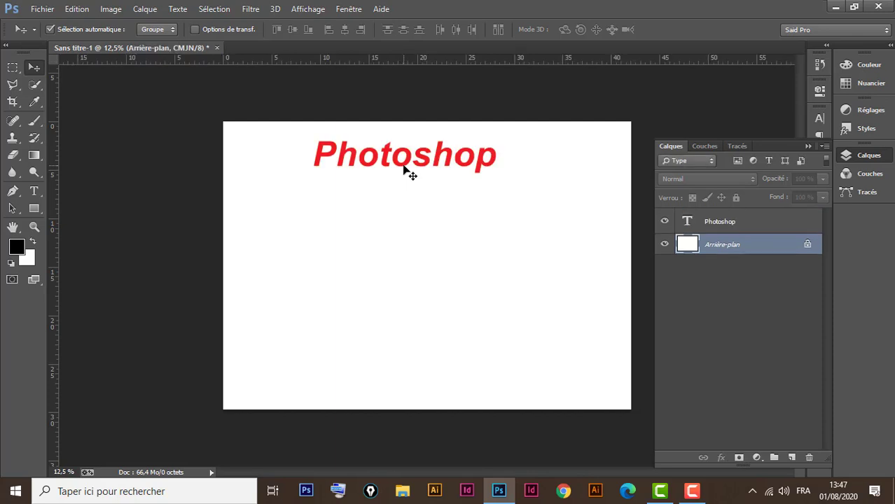
key("ctrl+shift+z")
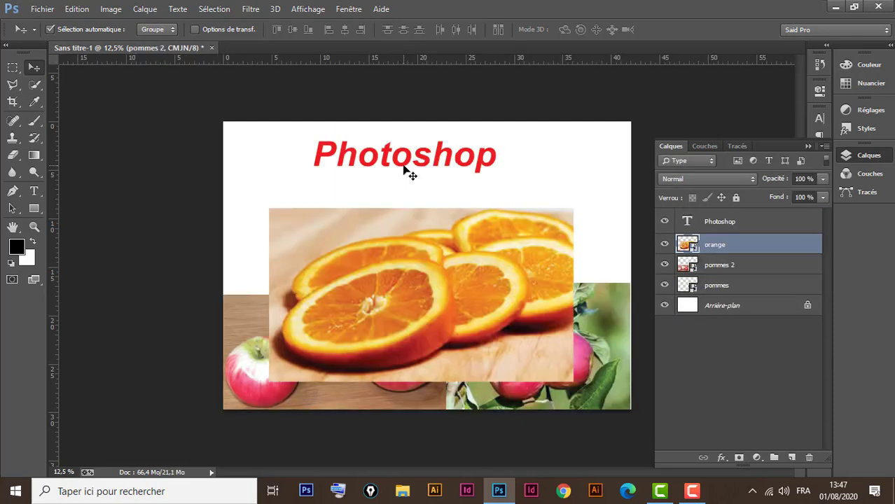
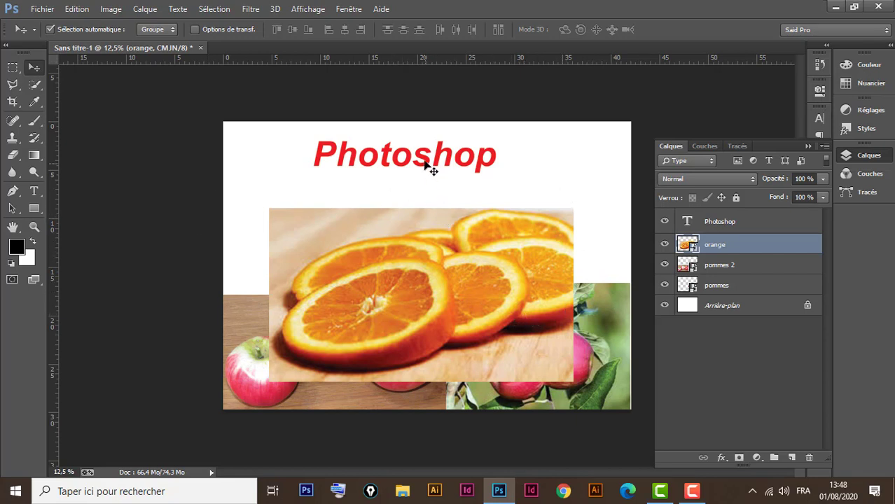
- Shift the Photoshop text slightly down and to the right, and move the orange picture into the page's upper-left corner
mouse_move(429, 166)
left_mouse_down()
mouse_move(431, 158)
mouse_move(438, 177)
left_mouse_up()
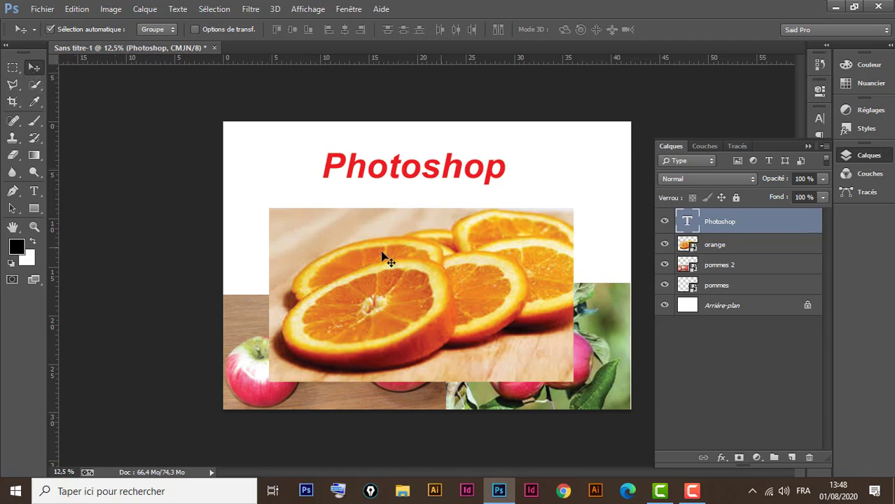
left_click_drag(410, 249, 355, 164)
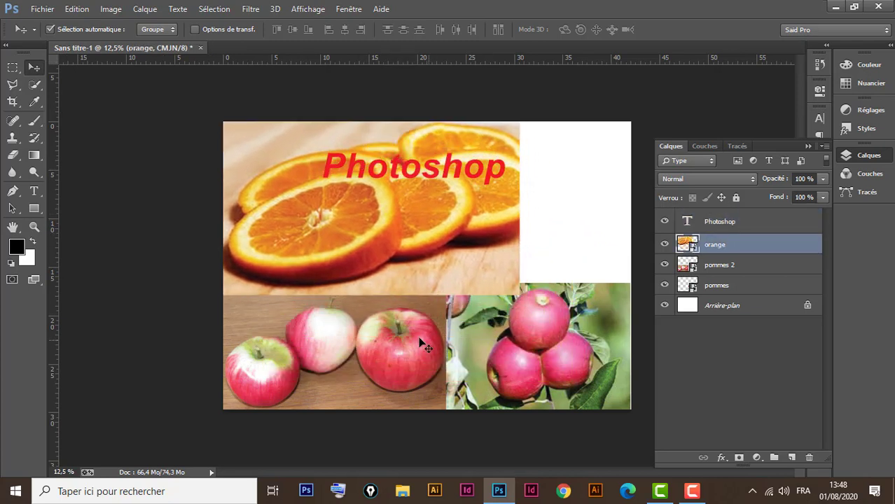
- Move the pommes picture to the page's upper-right corner and scale it down to fit the gap beside the orange picture
left_click_drag(525, 325, 519, 183)
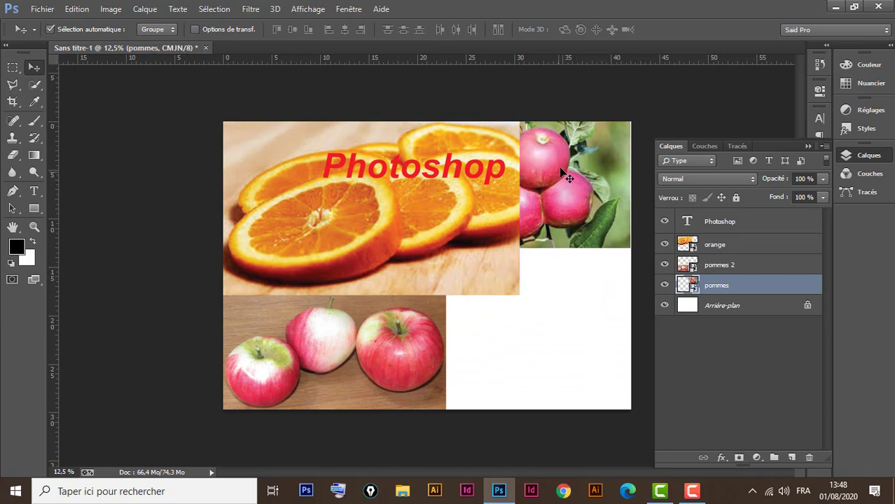
key("ctrl+t")
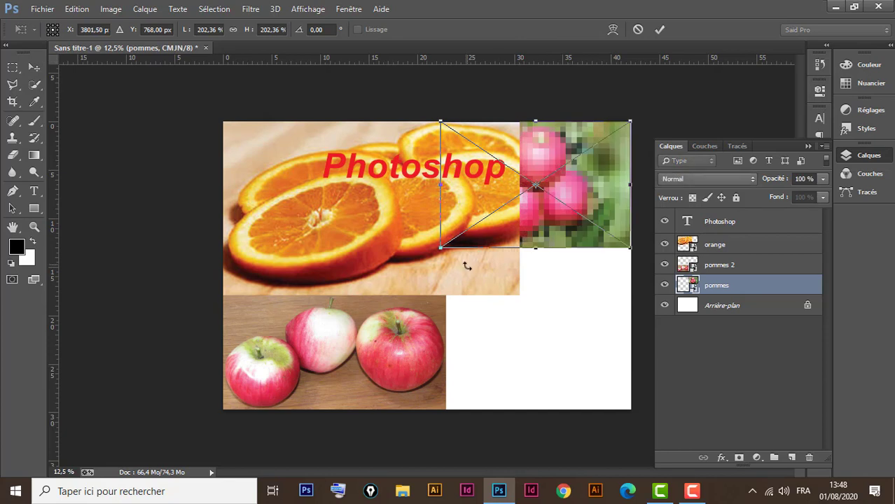
left_click_drag(440, 247, 528, 213)
key("Return")
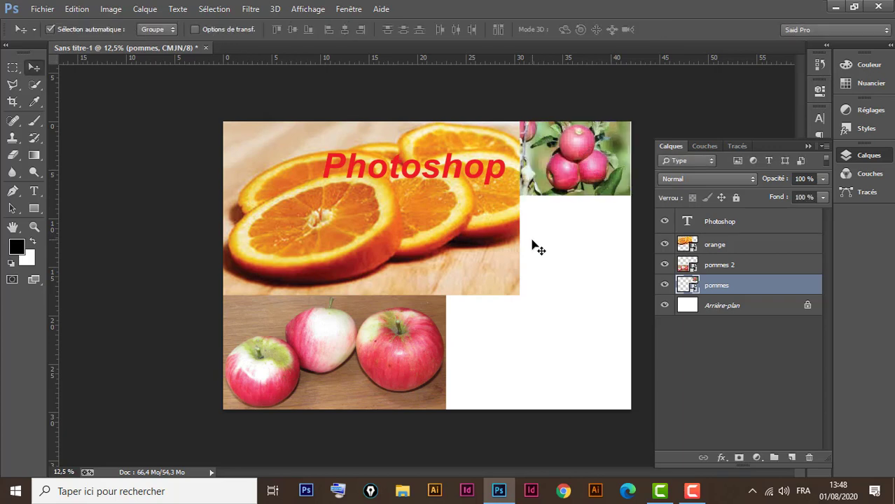
- Move the pommes 2 picture against the page's right edge directly below the pommes picture, and raise its layer above orange
left_click(317, 373)
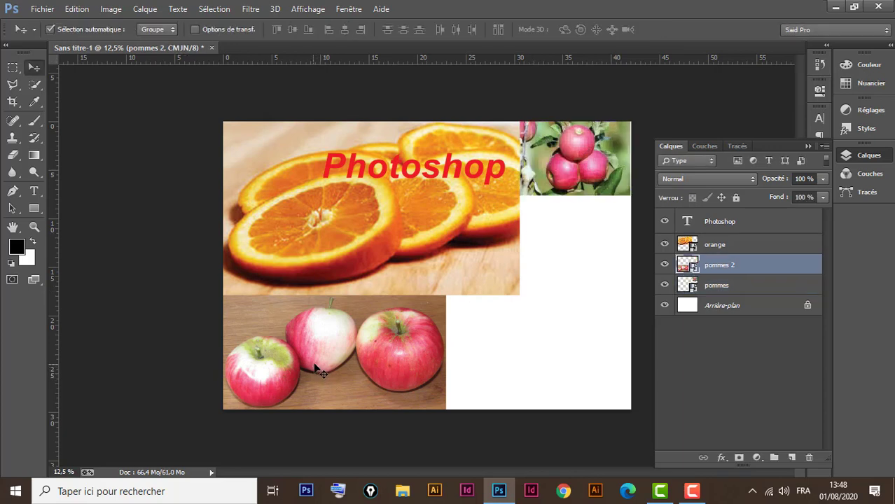
left_click_drag(315, 371, 499, 272)
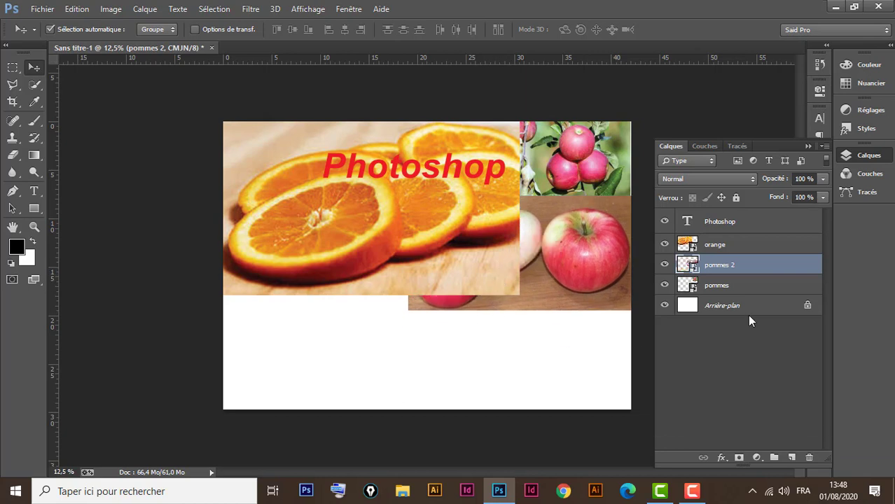
left_click_drag(760, 269, 763, 242)
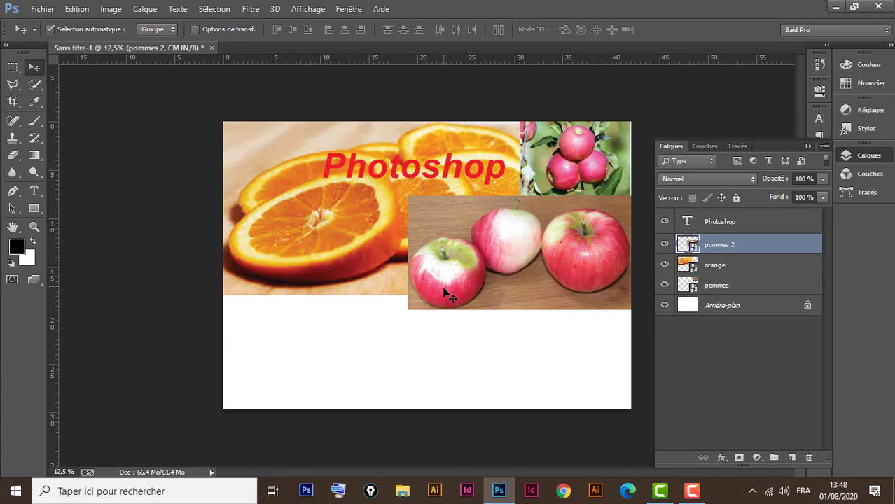
- Scale the pommes 2 picture down to about 35.4% so it matches the width of the pommes picture above it
key("ctrl+t")
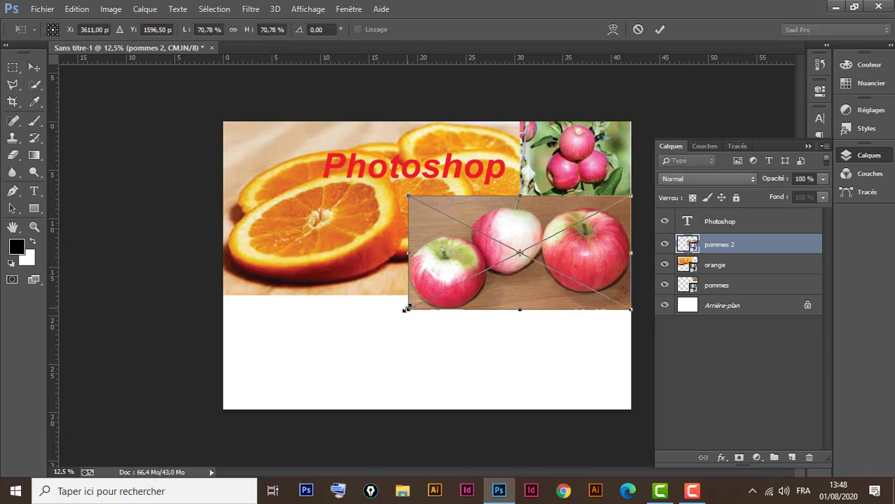
left_click_drag(405, 309, 520, 253)
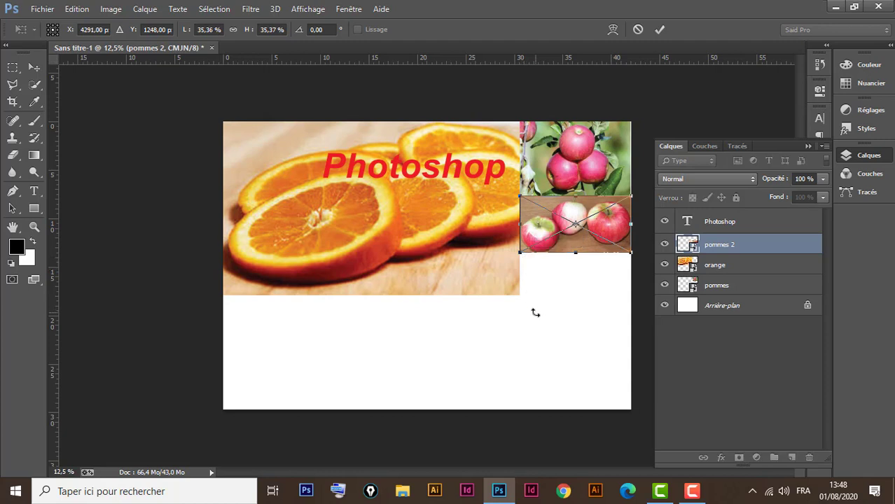
key("Return")
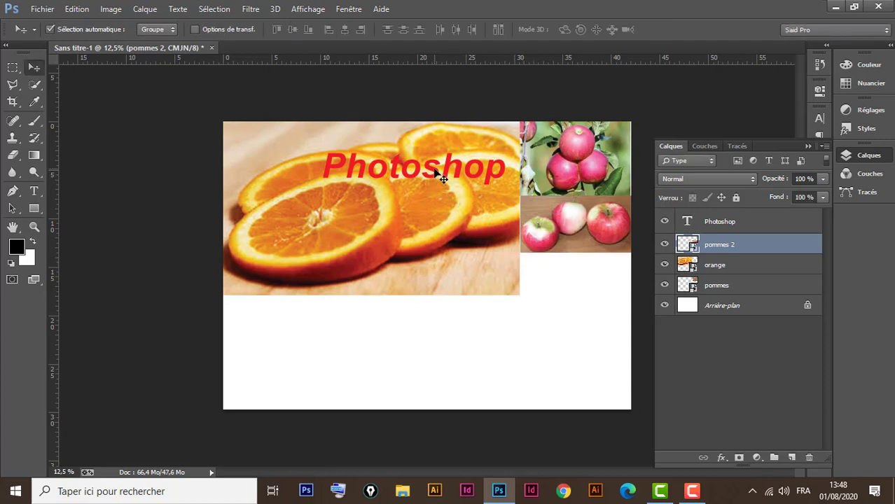
- Move the Photoshop text below the orange picture, and delete the text layer and all three picture layers
left_click(438, 172)
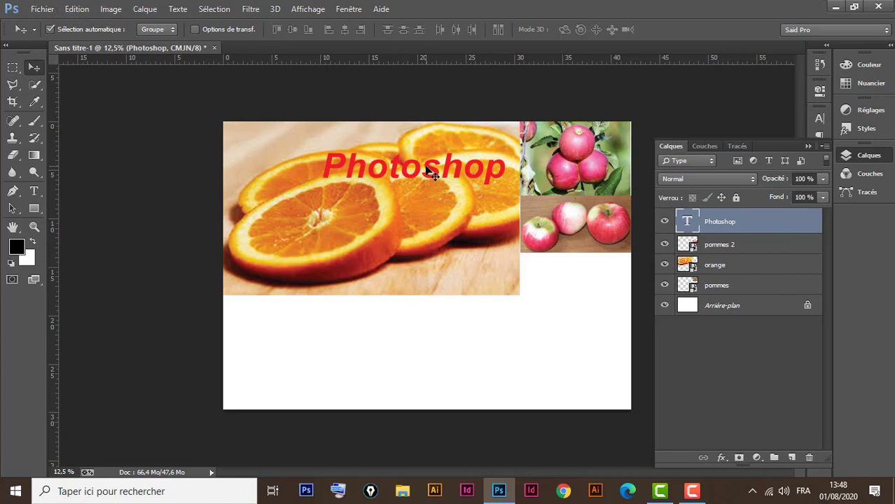
left_click_drag(428, 172, 366, 328)
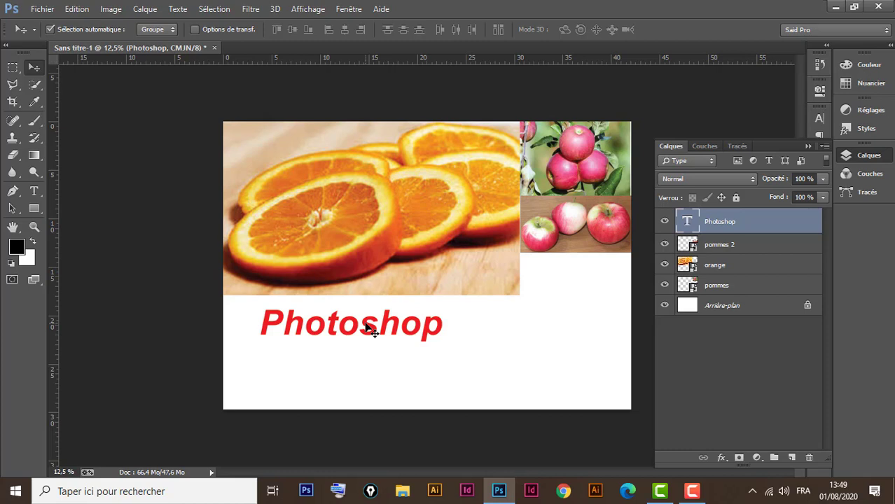
key("Delete")
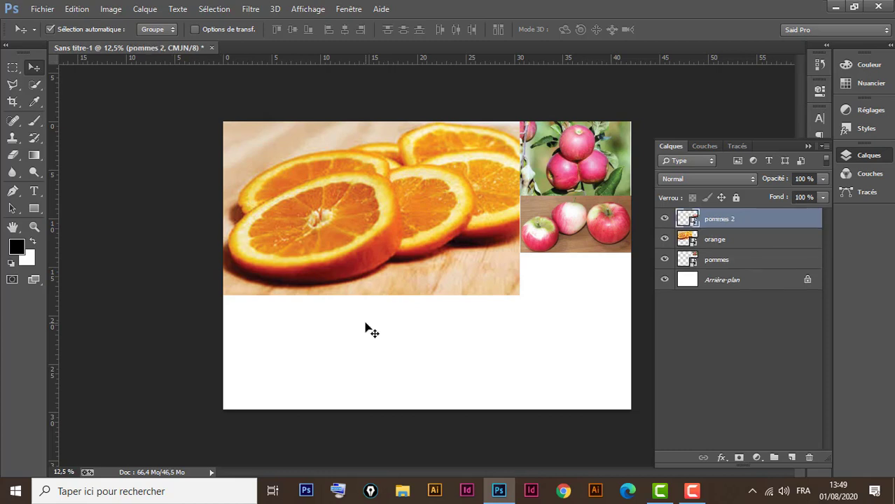
key("Delete")
key("Delete")
key("Delete")
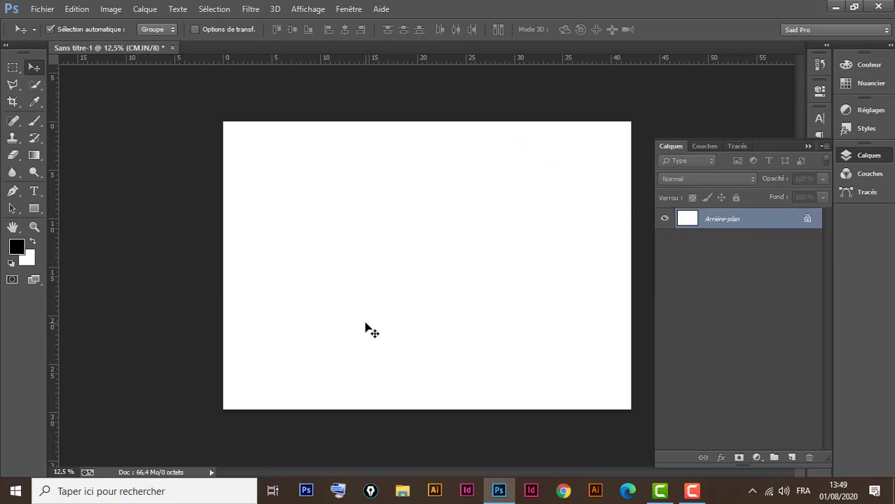
- Make a rectangular selection about 26 by 19 cm around the middle of the page and set the foreground colour to red f50707
left_click(13, 67)
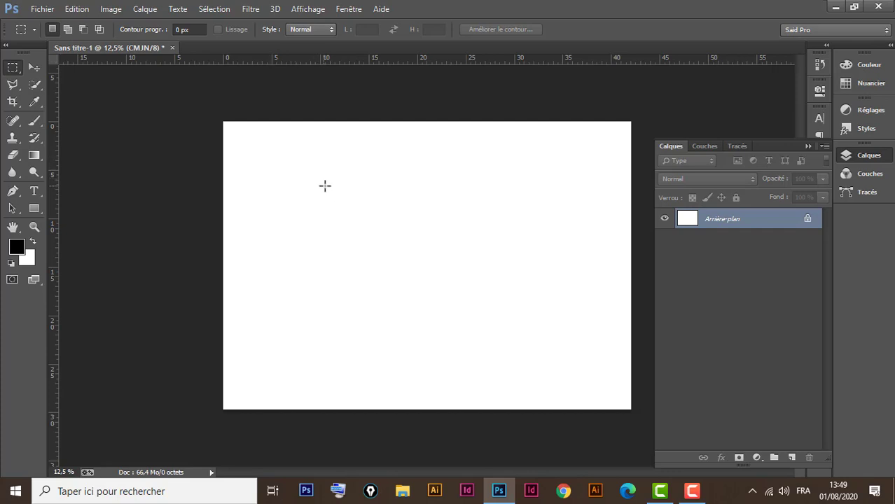
left_click_drag(332, 199, 564, 359)
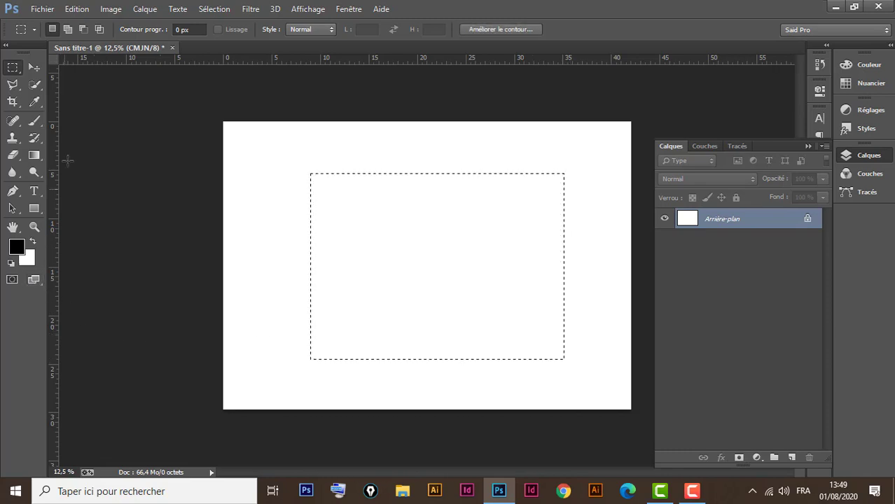
left_click(17, 248)
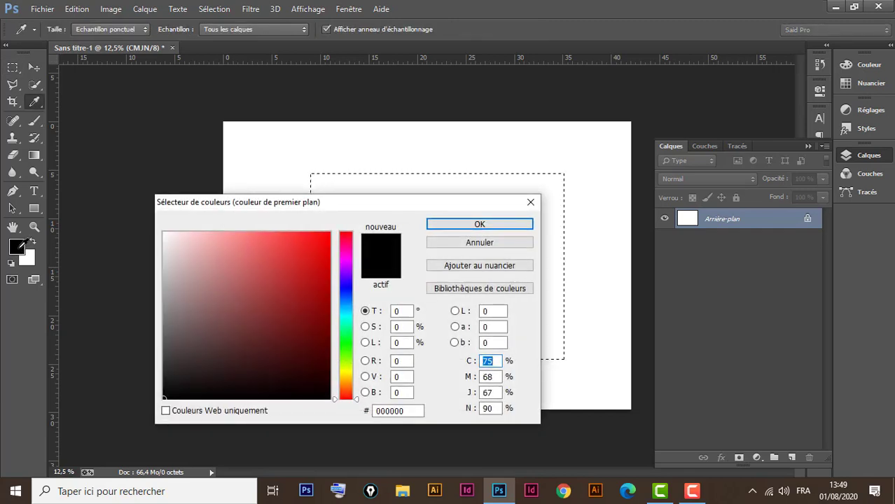
left_click(326, 238)
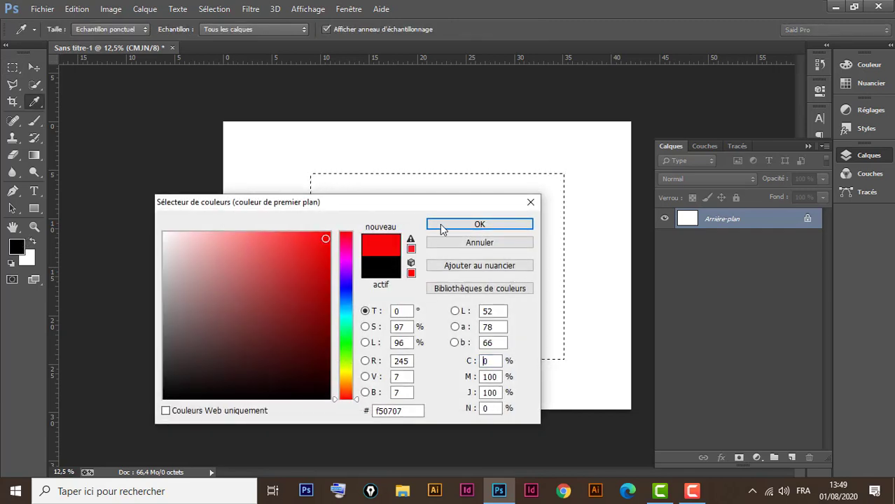
left_click(443, 225)
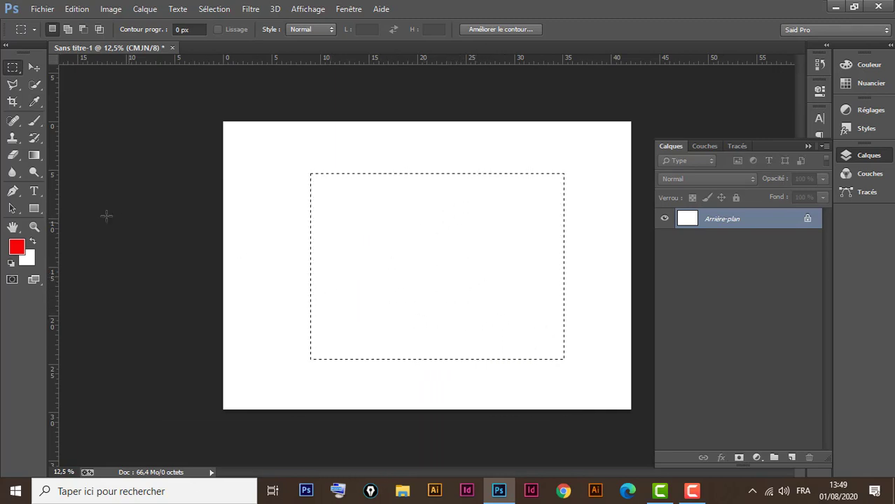
- Fill the rectangular selection with the red foreground colour on the background layer using the Paint Bucket, and deselect it
left_click(34, 155)
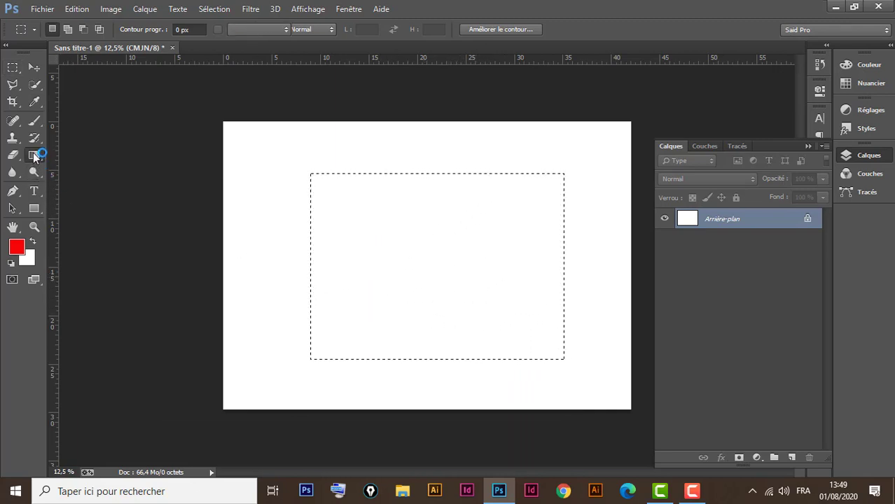
left_click(35, 155)
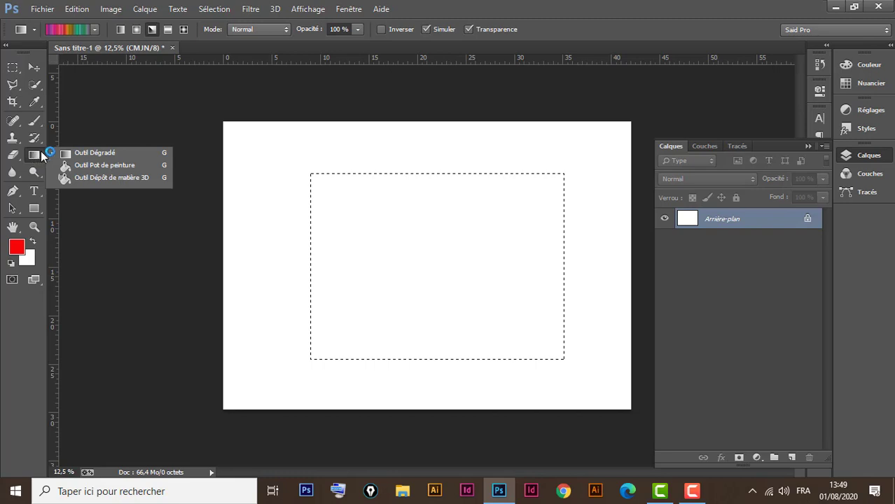
left_click(108, 165)
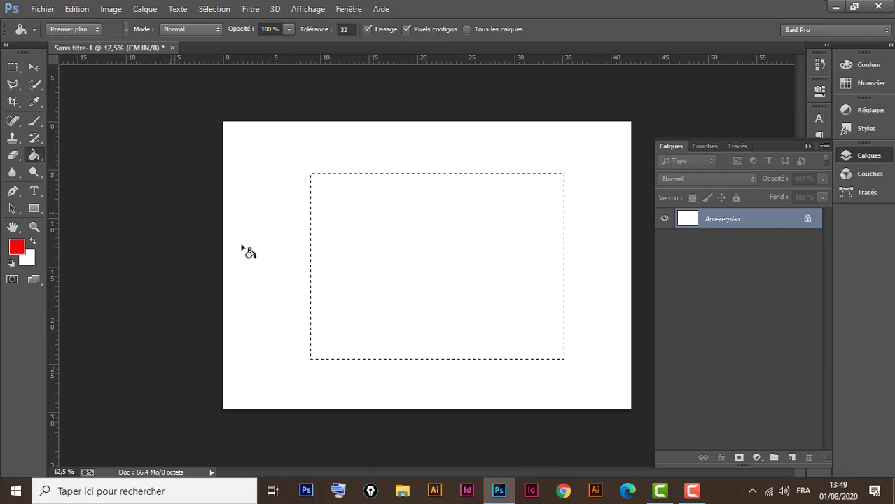
left_click(360, 230)
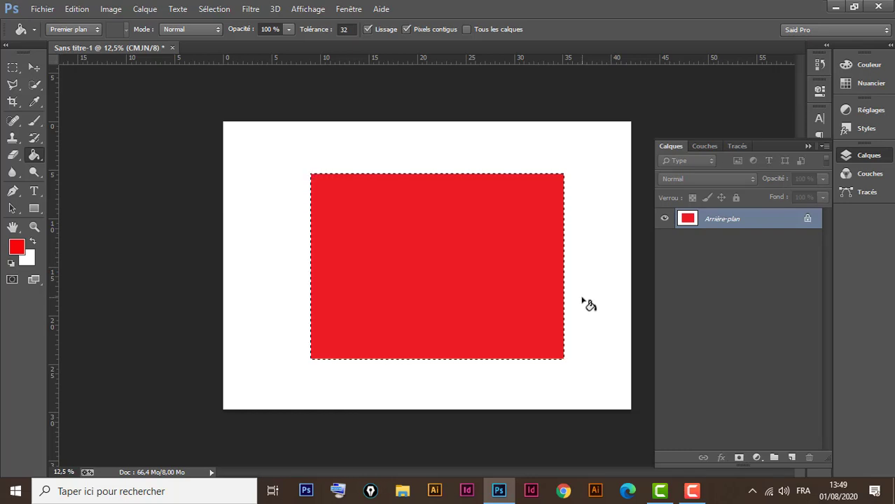
key("ctrl+d")
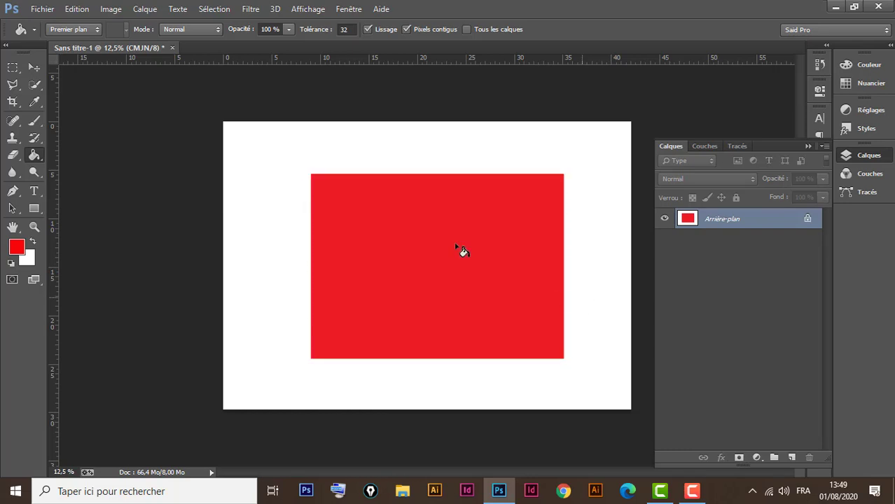
- Try to move the red rectangle on the locked background layer, and undo the deselection and the fill
left_click(33, 67)
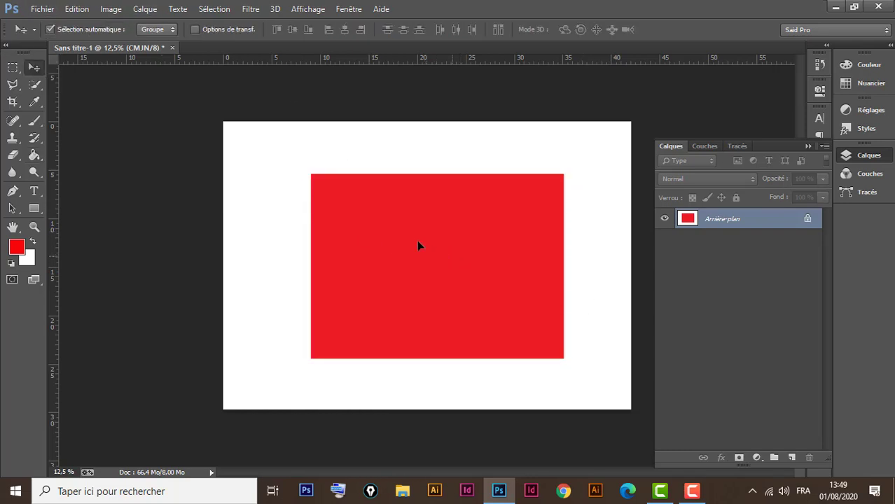
left_click_drag(475, 288, 372, 239)
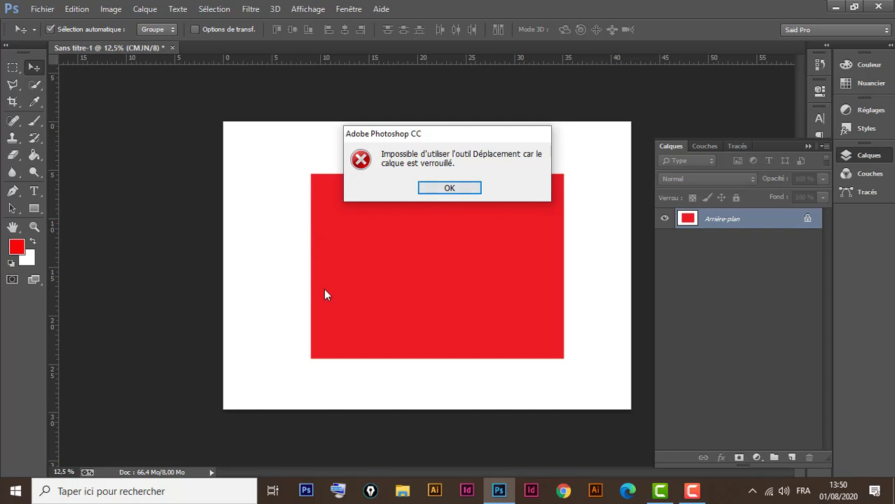
left_click(449, 189)
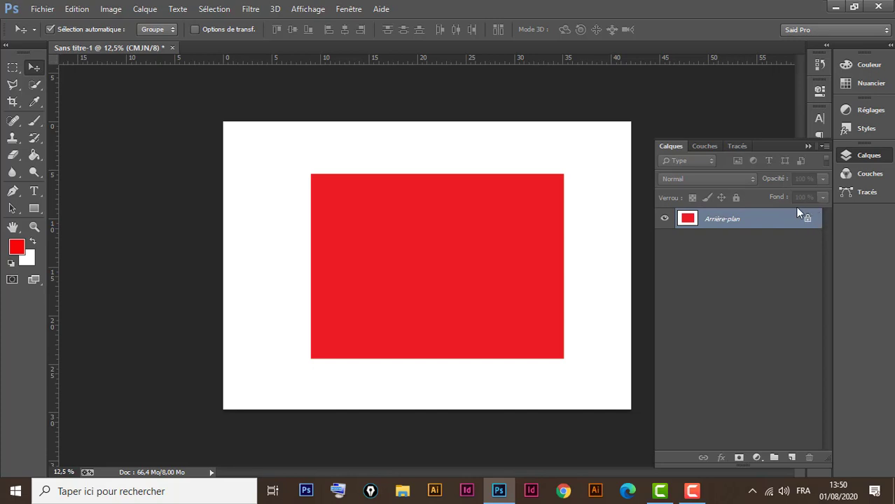
left_click(436, 260)
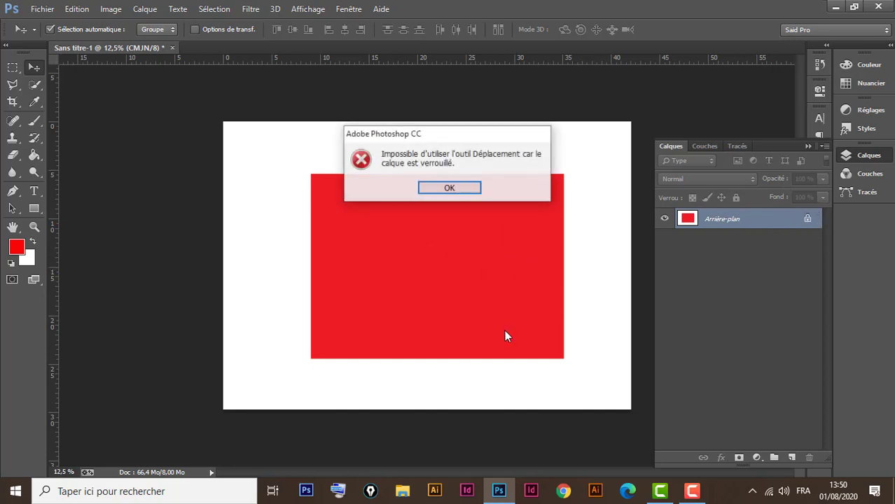
left_click(450, 189)
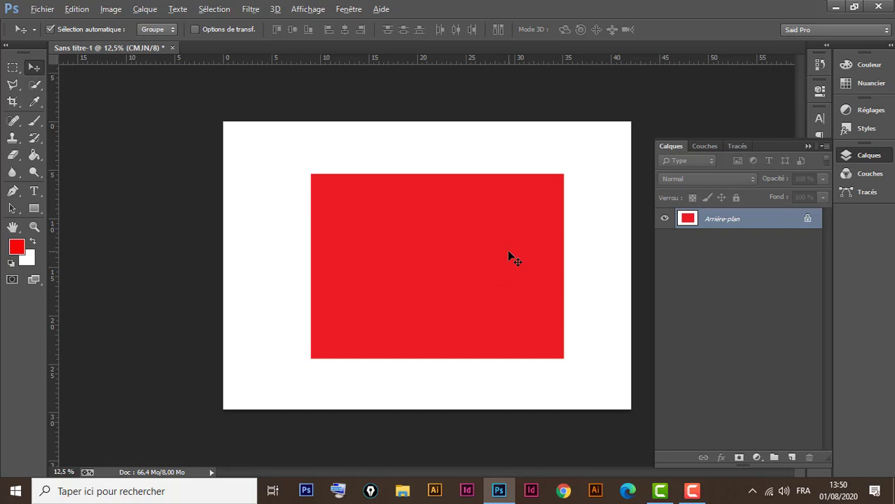
key("ctrl+alt+z")
key("ctrl+alt+z")
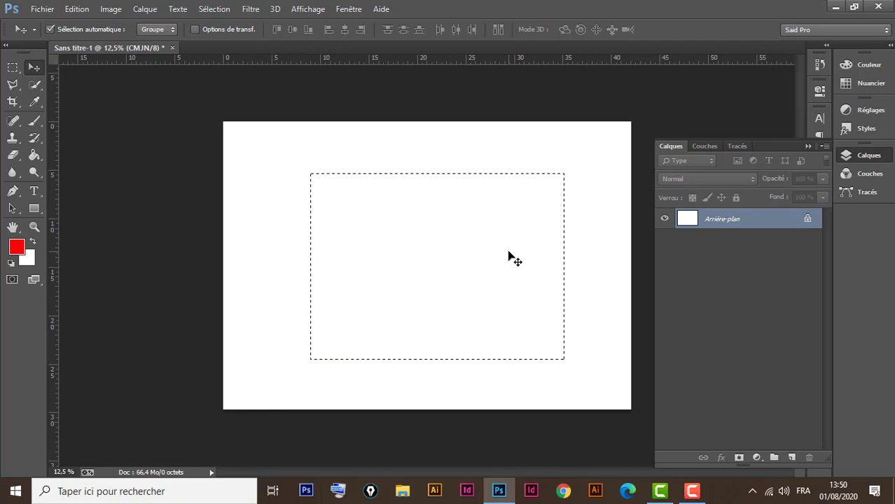
- Add a new layer above the background and fill the selection on it with red, clearing and refilling it once
left_click(792, 457)
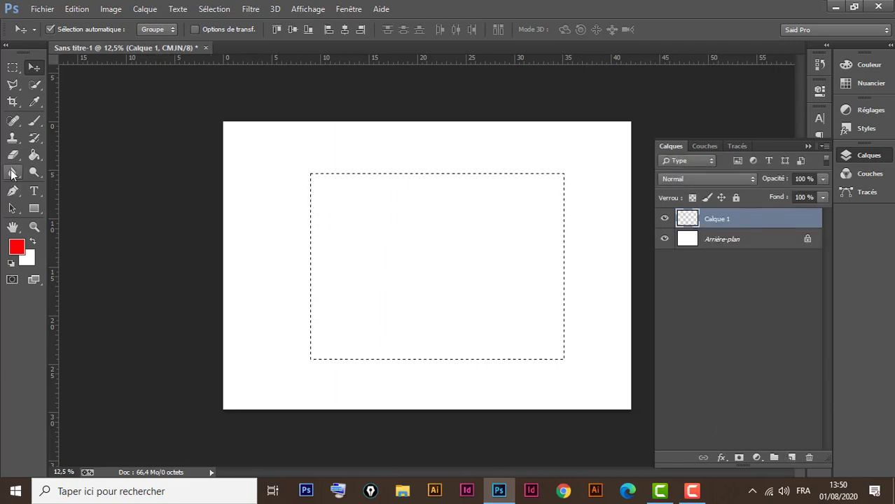
left_click(34, 155)
left_click(441, 322)
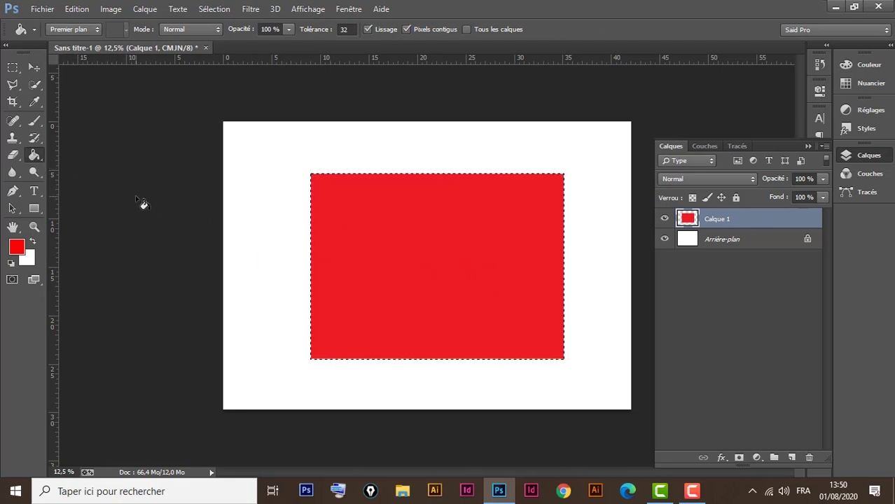
key("Delete")
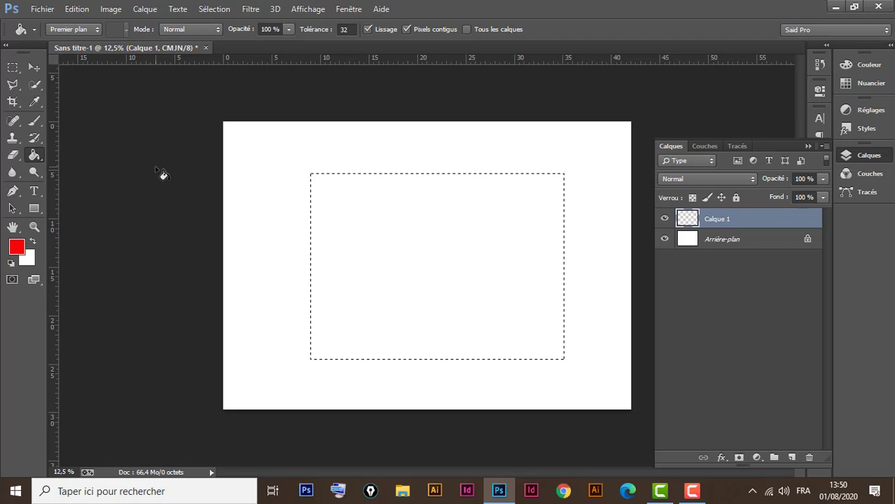
key("alt+BackSpace")
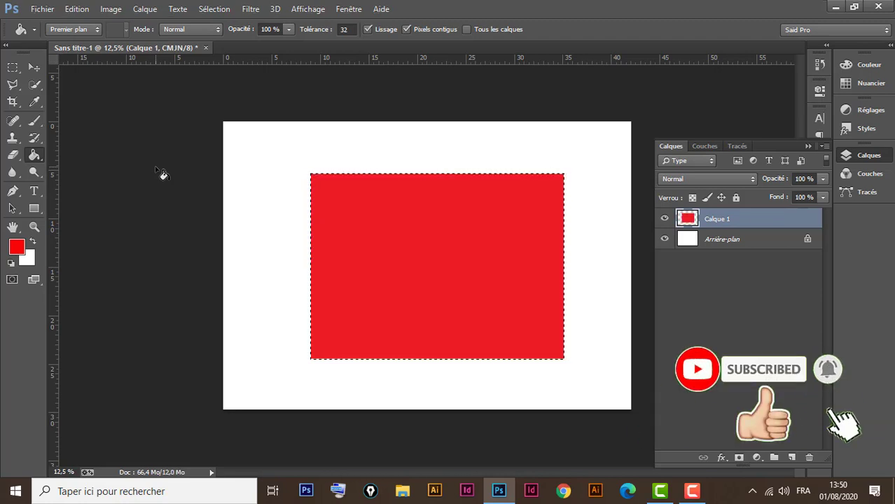
- Set the background colour to blue 081ffb
left_click(30, 259)
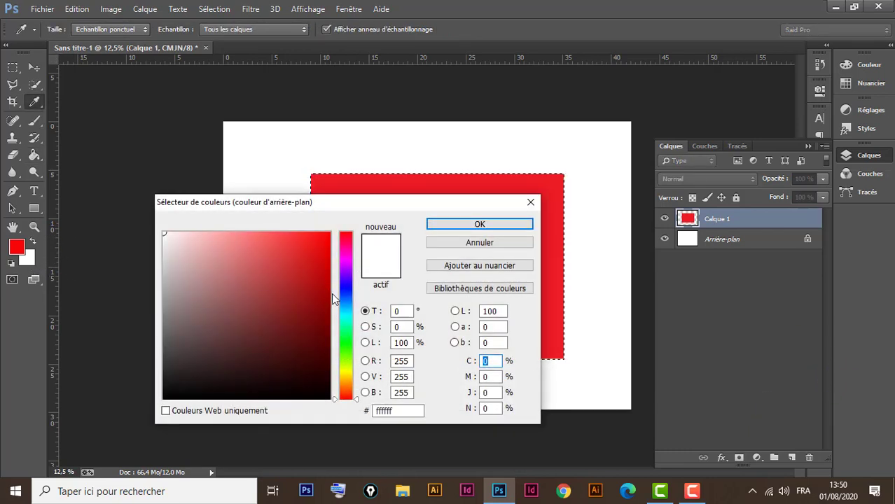
left_click(345, 289)
left_click(325, 235)
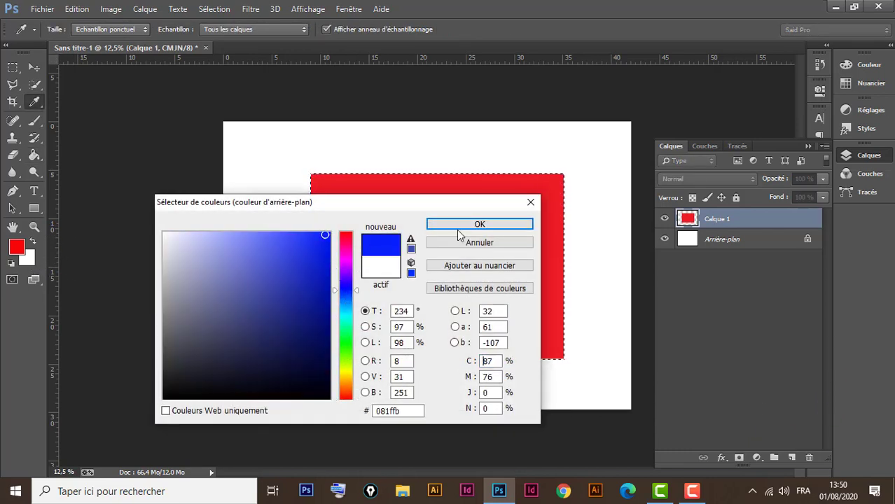
left_click(480, 225)
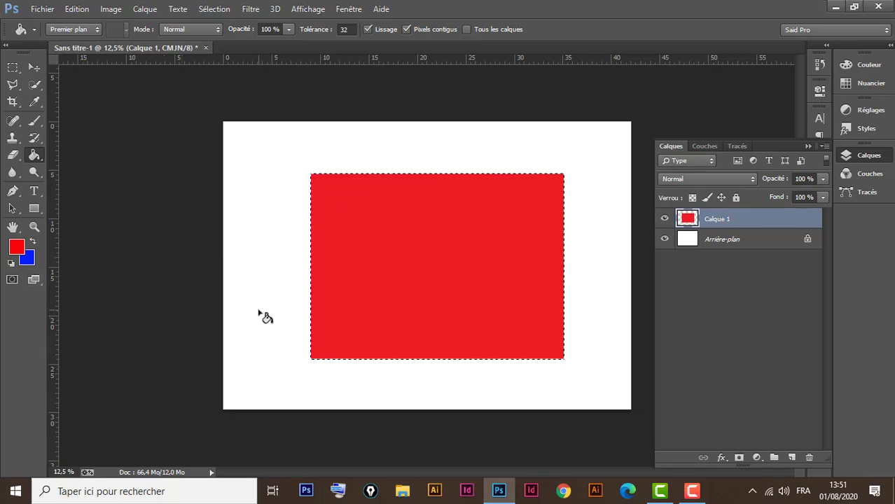
- Fill the selection with the blue background colour and back with the red foreground colour, twice in a row
key("ctrl+BackSpace")
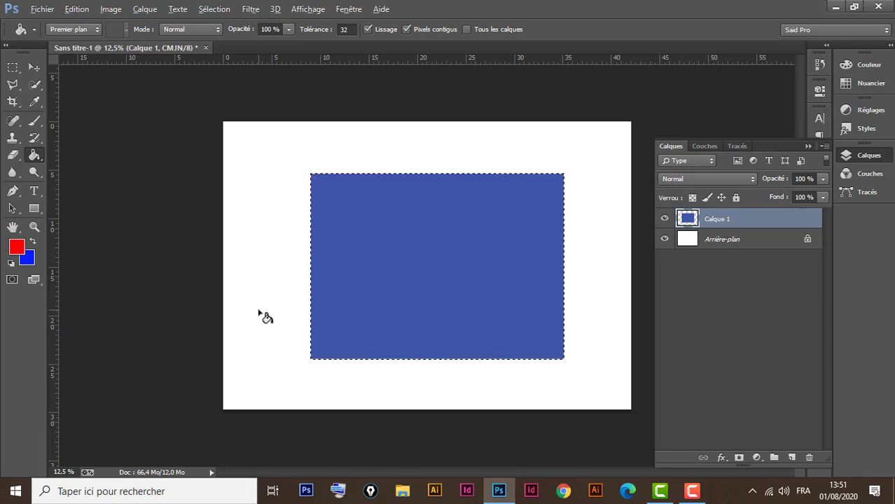
key("alt+BackSpace")
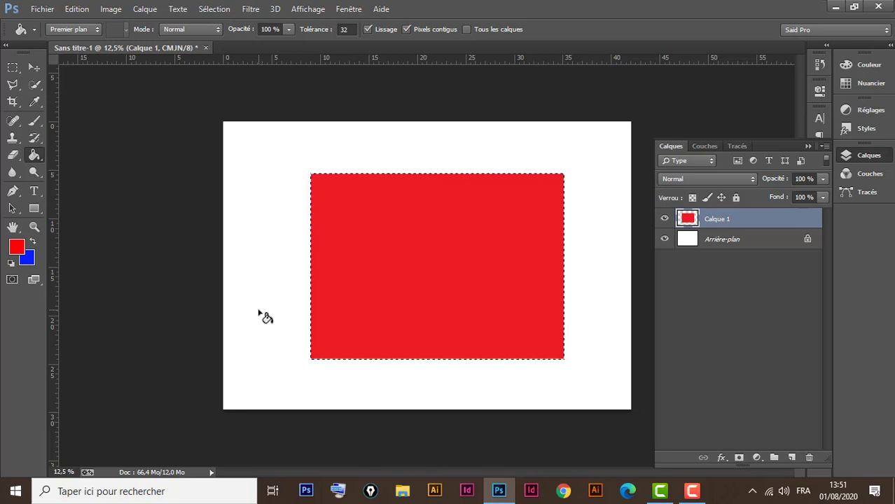
key("ctrl+BackSpace")
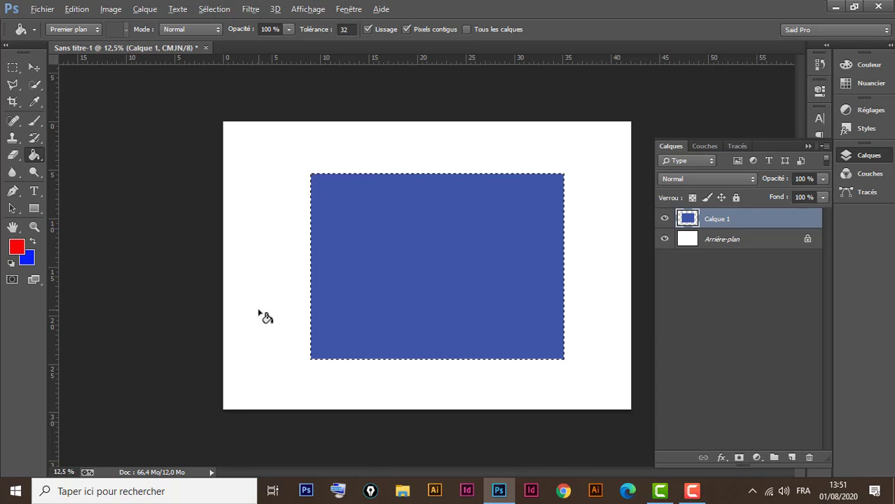
key("alt+BackSpace")
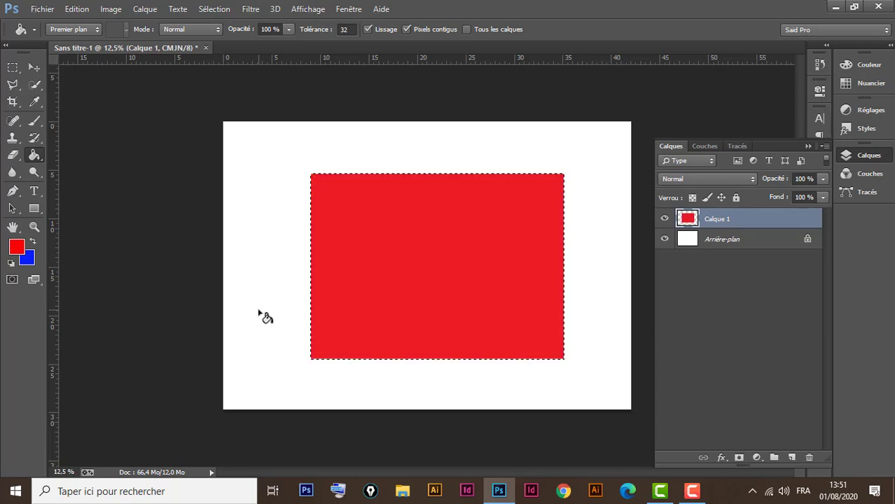
- Deselect the rectangle and move it towards the page's lower-right corner
left_click(36, 70)
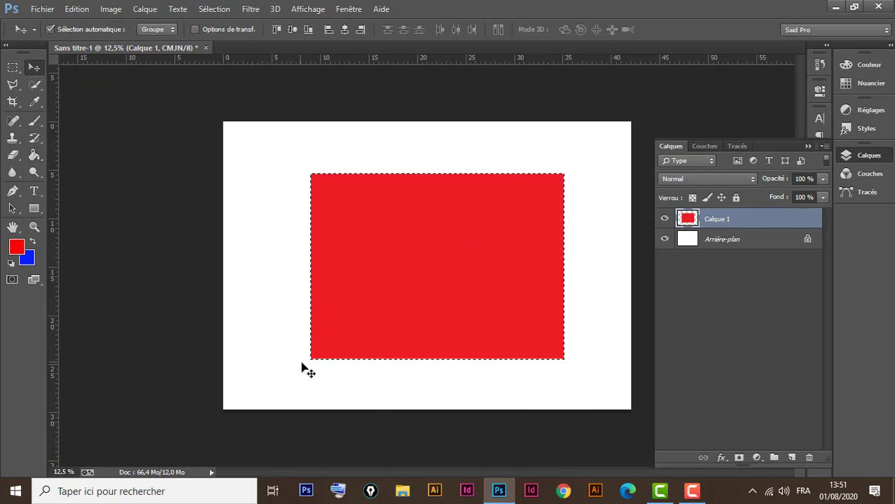
left_click(214, 9)
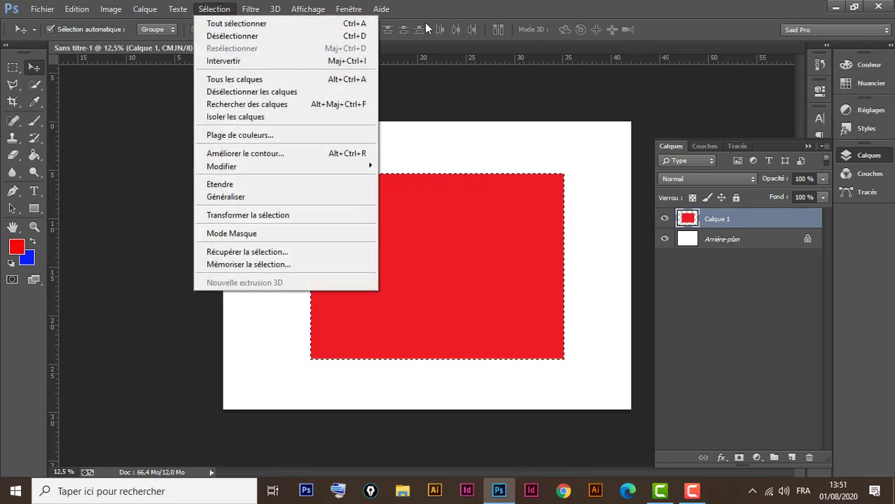
left_click(445, 10)
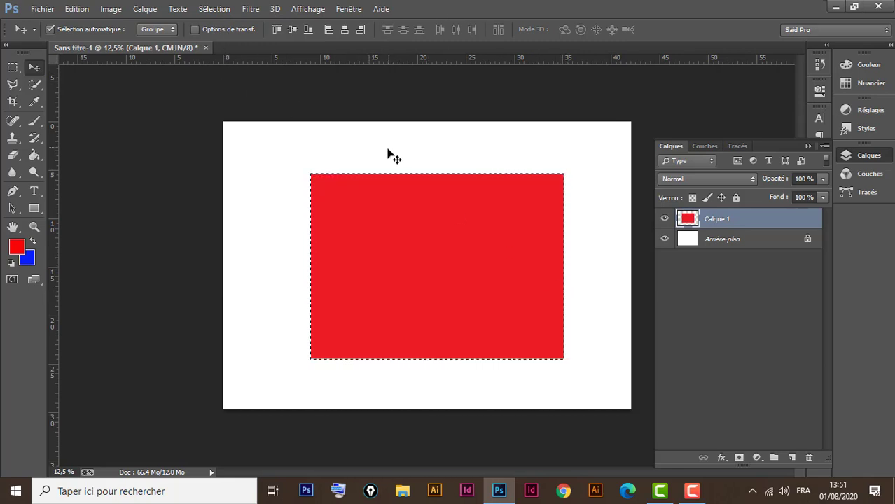
key("ctrl+d")
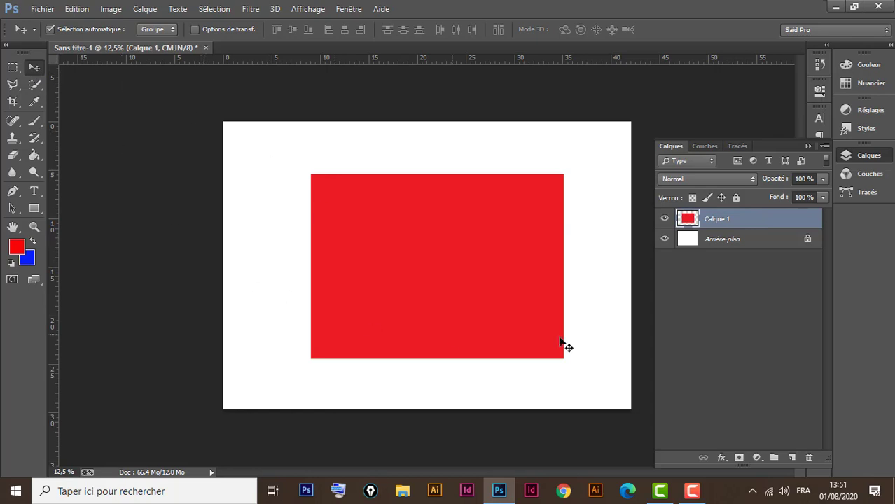
left_click_drag(459, 249, 502, 274)
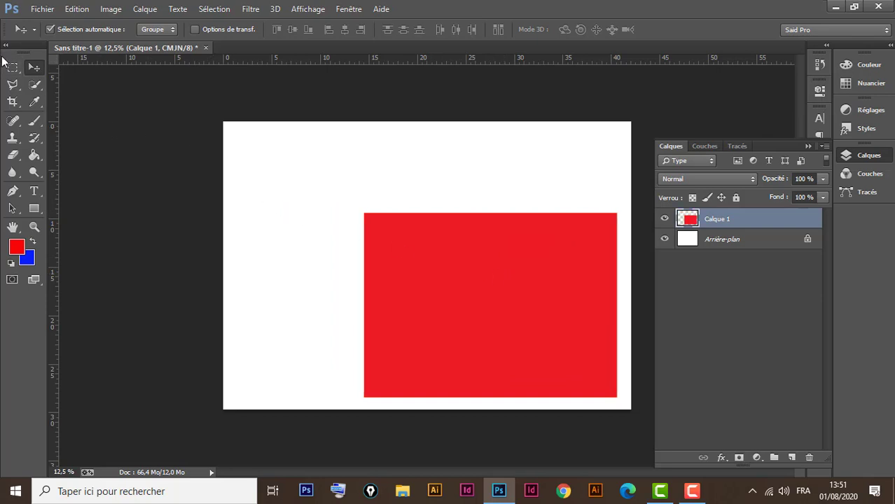
- Make an elliptical selection about 18 by 20 cm overlapping the rectangle's upper-left corner, and add a new layer above Calque 1
left_click_drag(14, 72, 98, 80)
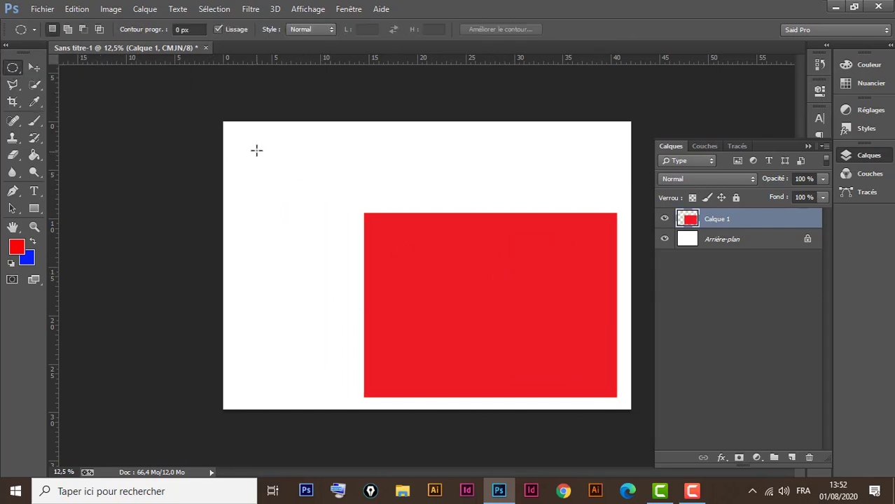
left_click_drag(257, 150, 428, 340)
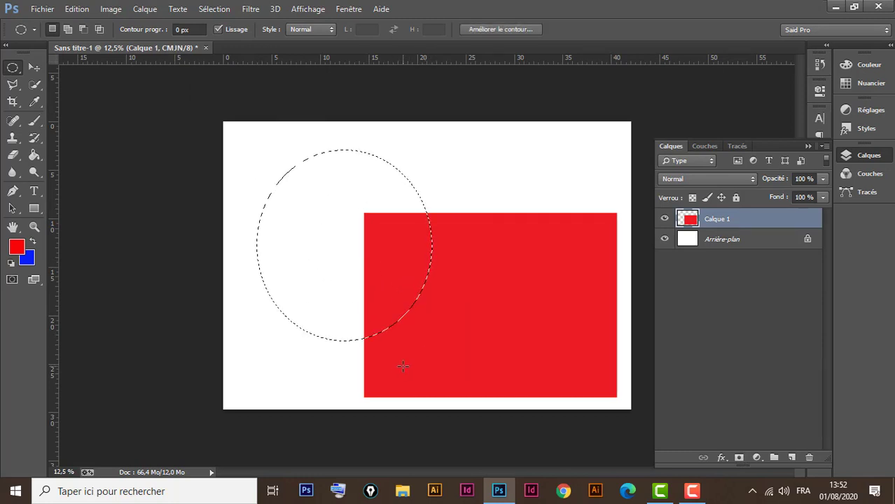
left_click(791, 458)
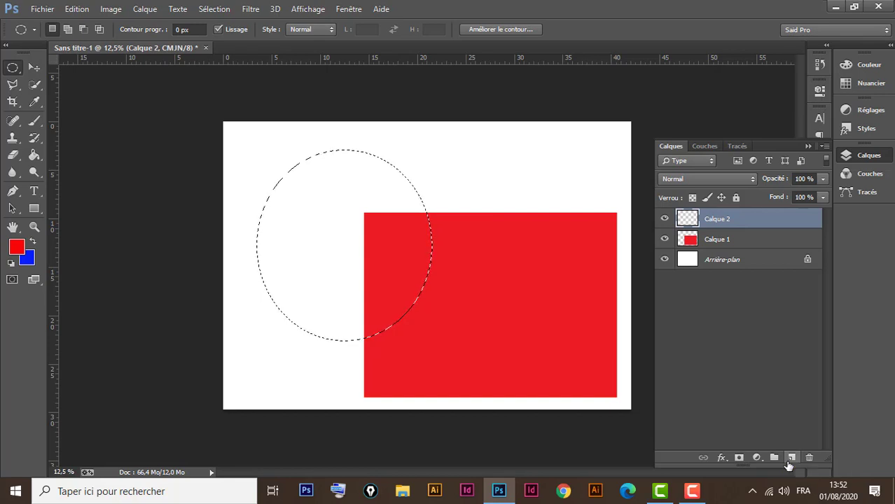
- Fill the elliptical selection with the blue background colour, deselect it, and move the ellipse towards the page's upper-left corner
key("ctrl+BackSpace")
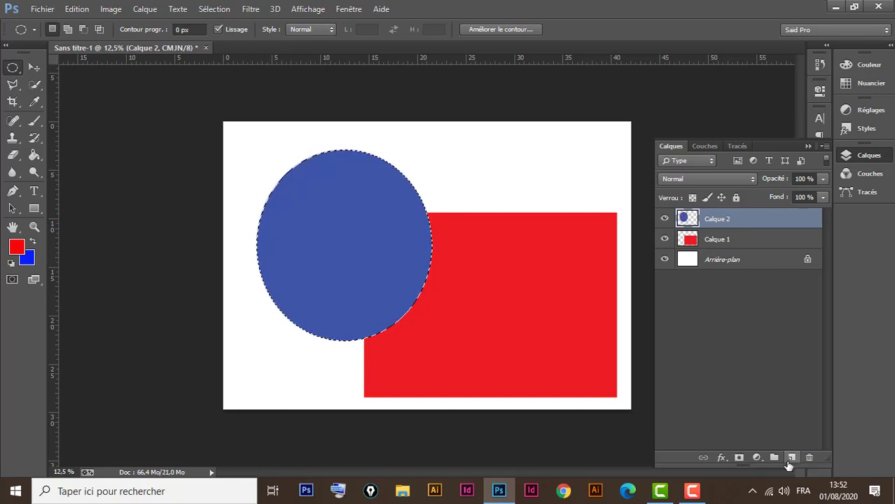
key("ctrl+d")
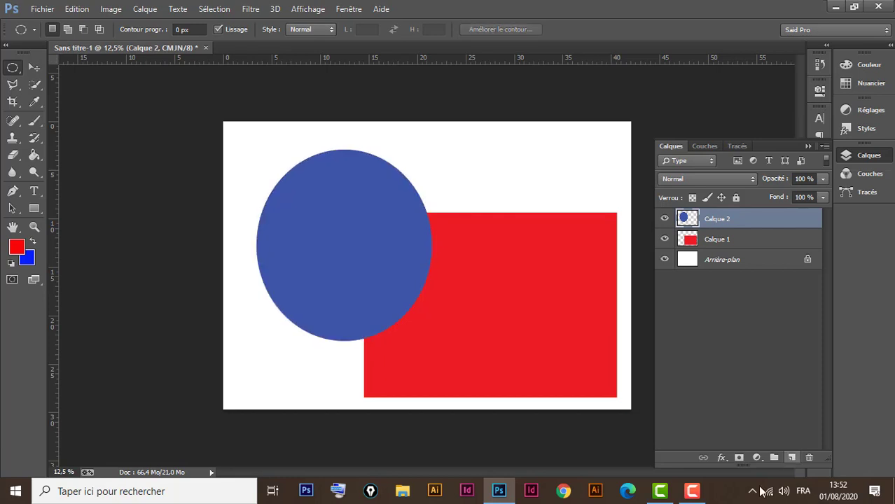
left_click(35, 70)
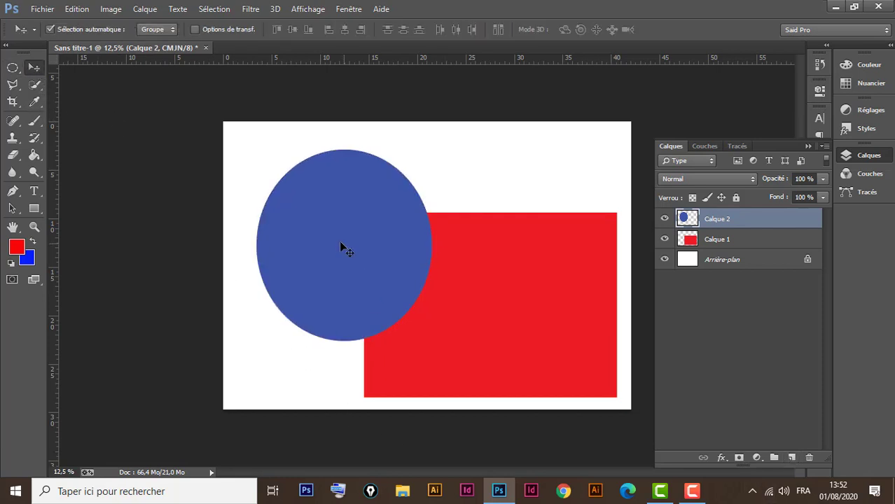
left_click_drag(343, 246, 294, 210)
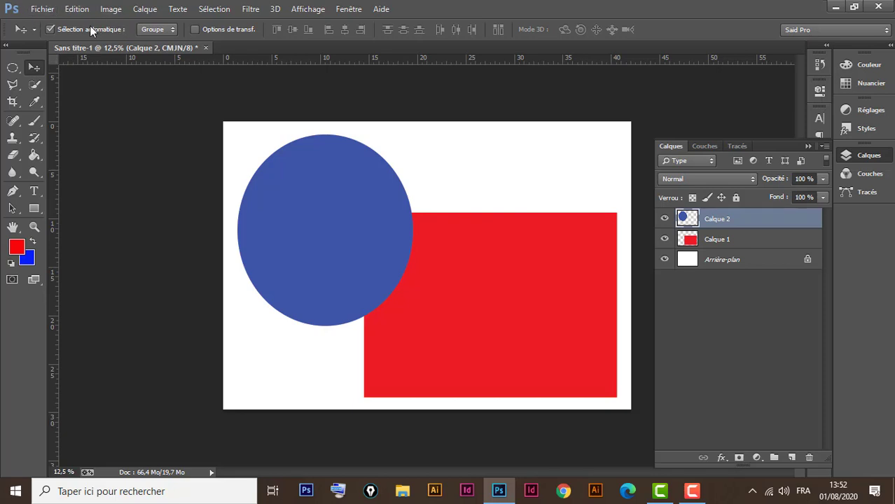
- Move the red rectangle slightly up and the blue ellipse slightly to the right, repositioning each layer independently on the page
left_click(533, 320)
left_click_drag(525, 331, 532, 287)
left_click_drag(353, 231, 326, 230)
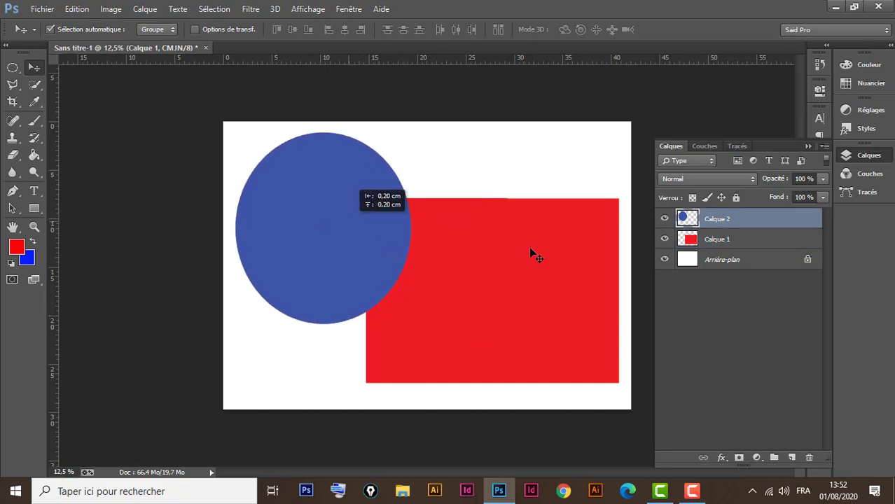
left_click_drag(534, 276, 548, 295)
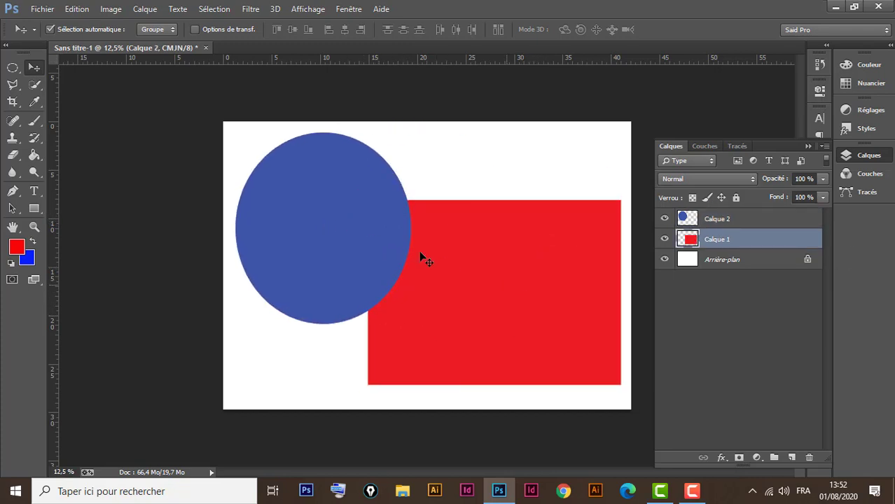
left_click_drag(351, 240, 375, 248)
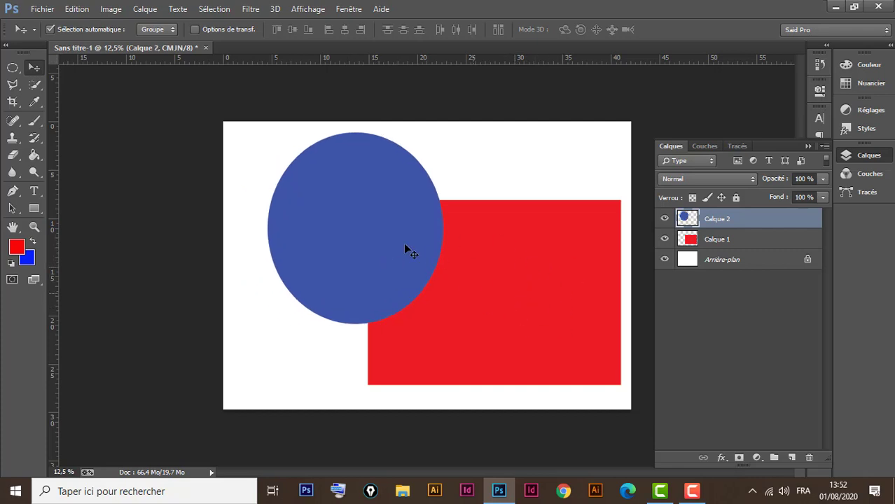
- Reorder the layers so Calque 1 sits above Calque 2, putting the red rectangle in front of the blue ellipse
left_click(766, 243)
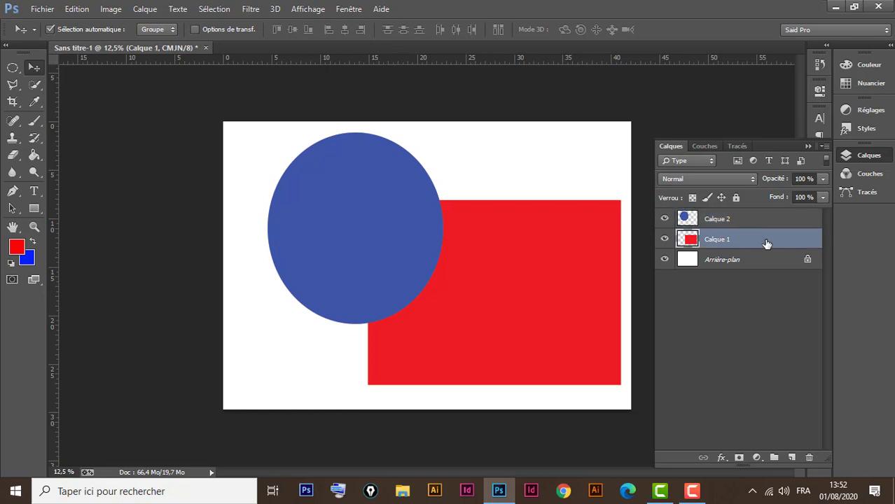
left_click_drag(766, 243, 751, 212)
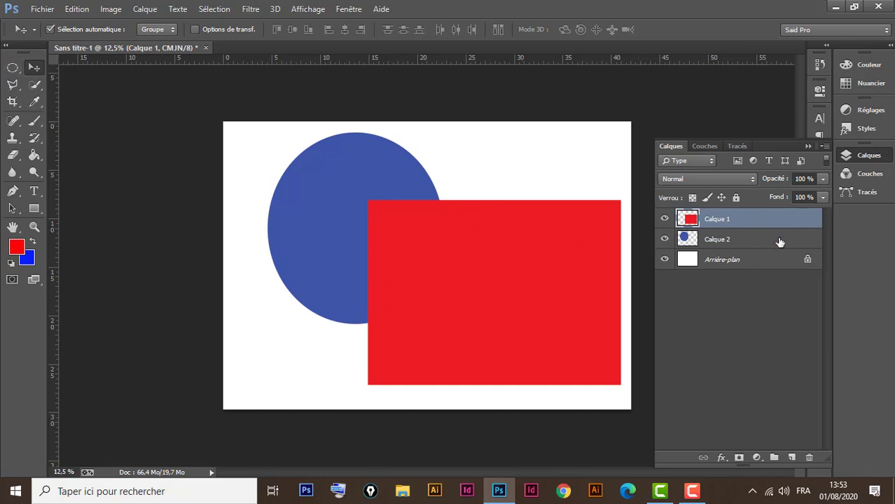
- Delete the layers Calque 1 and Calque 2, leaving only the Arrière-plan layer
left_click(37, 209)
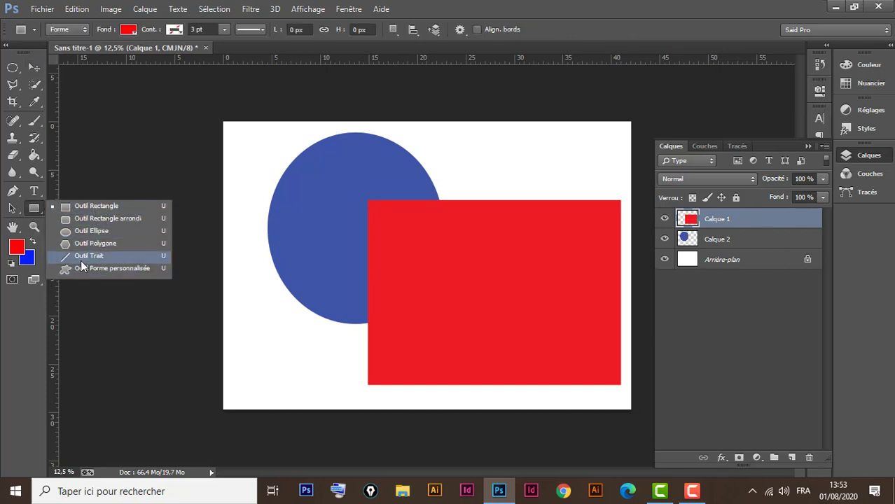
left_click(35, 208)
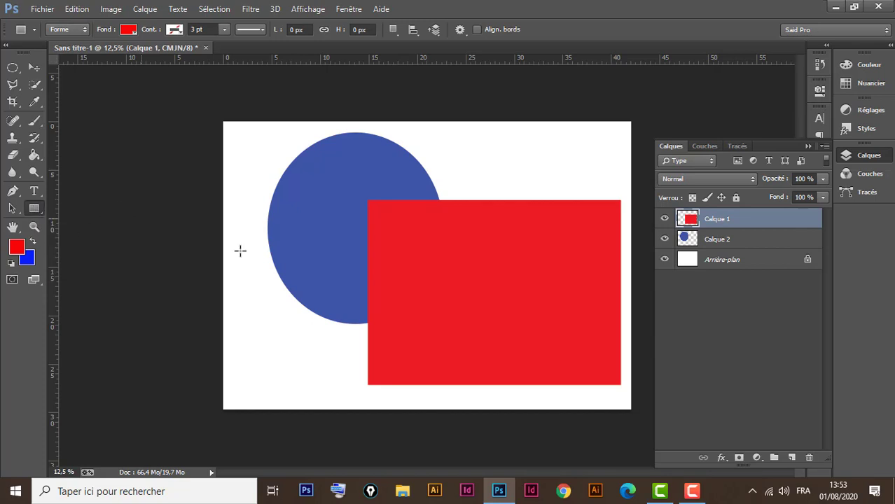
key("Delete")
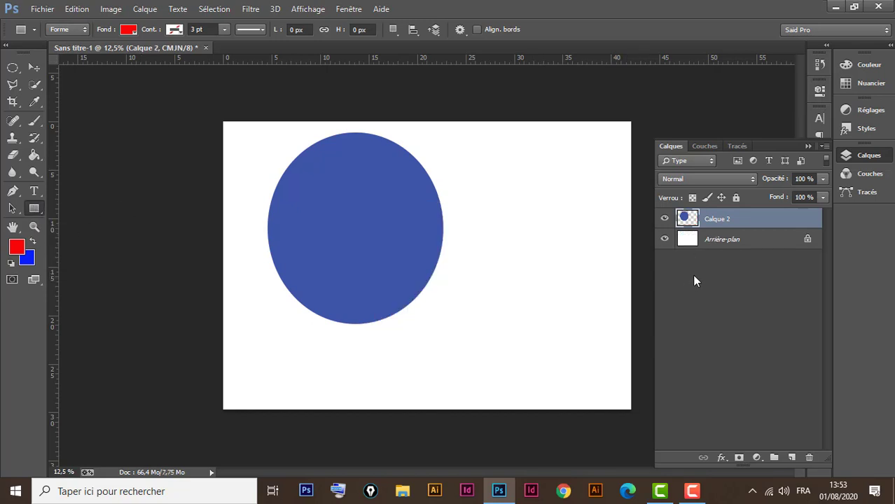
key("Delete")
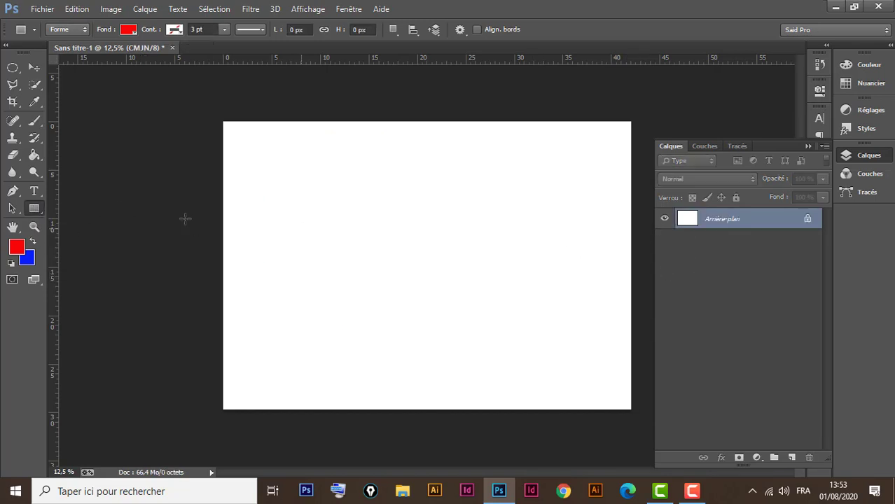
- Activate the Ellipse shape tool with Forme as its drawing mode
left_click(33, 67)
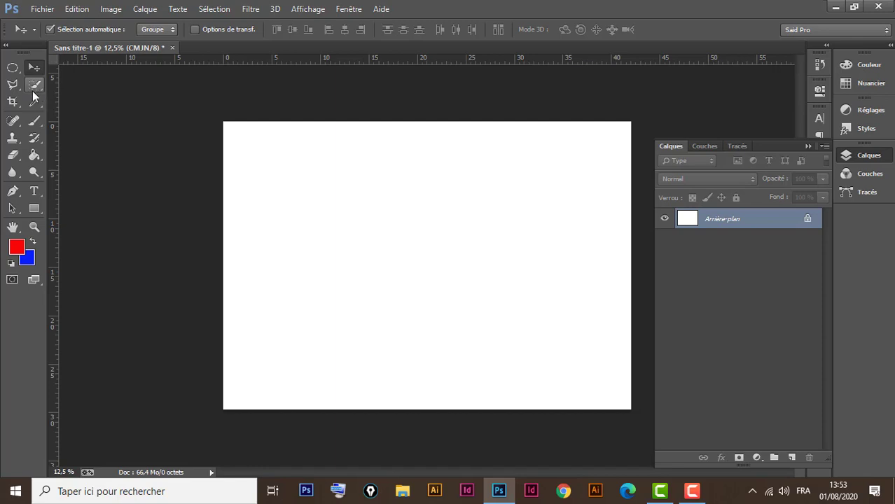
left_click(34, 208)
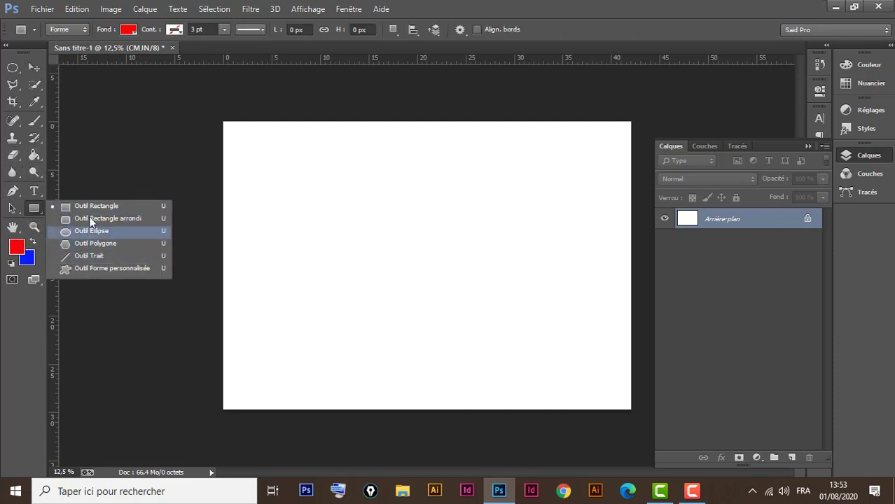
left_click(34, 209)
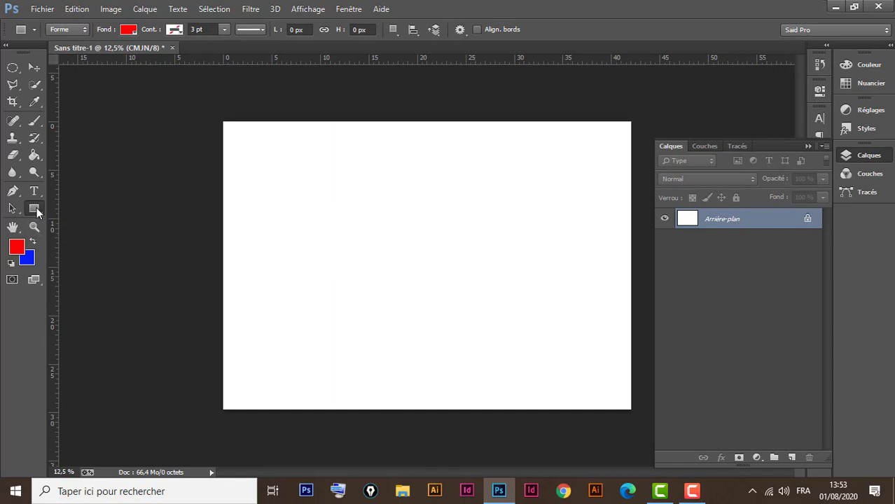
left_click(37, 209)
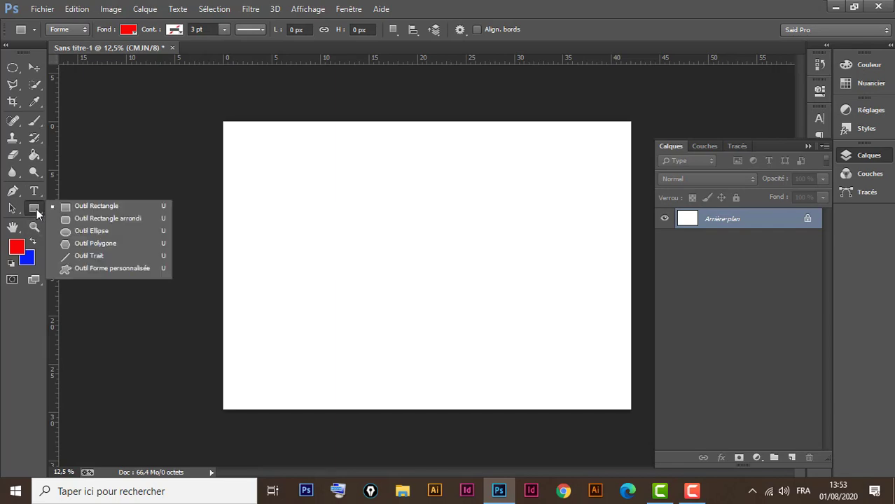
left_click(105, 231)
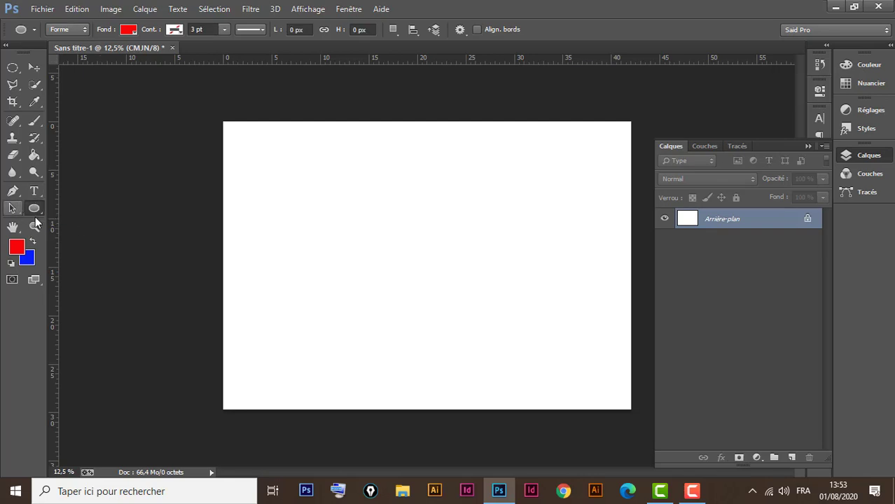
left_click(76, 29)
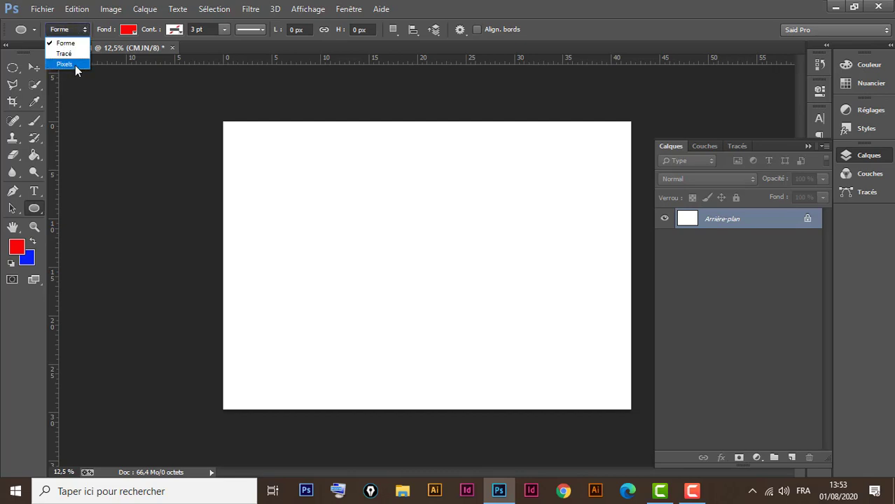
left_click(79, 32)
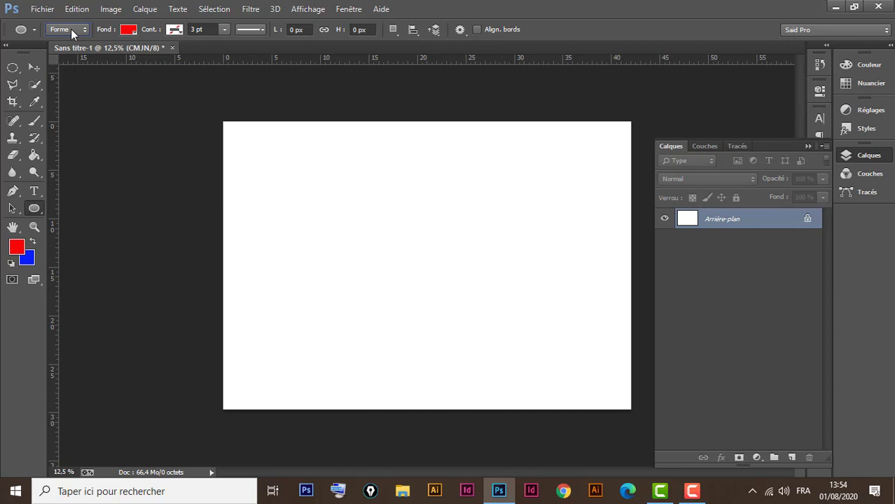
left_click(67, 30)
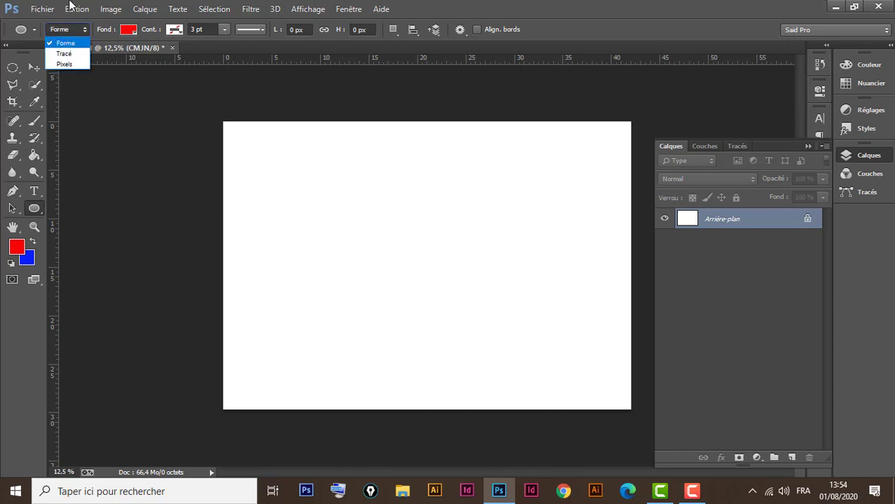
left_click(78, 33)
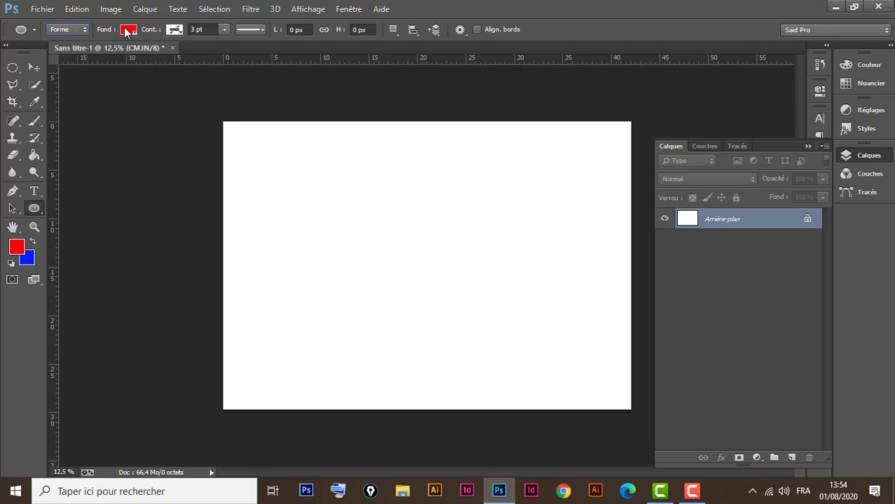
- Give the shape tool a solid green contour with a width of 7,23 pt
left_click(178, 30)
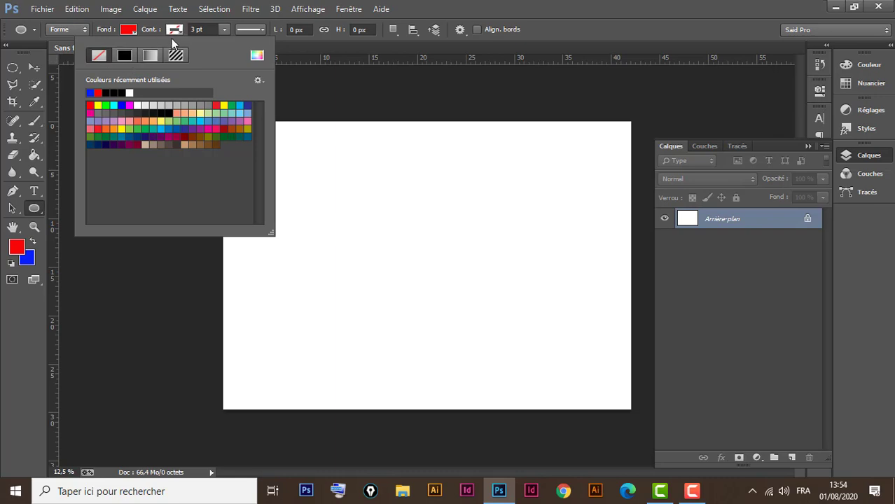
left_click(232, 105)
left_click(224, 29)
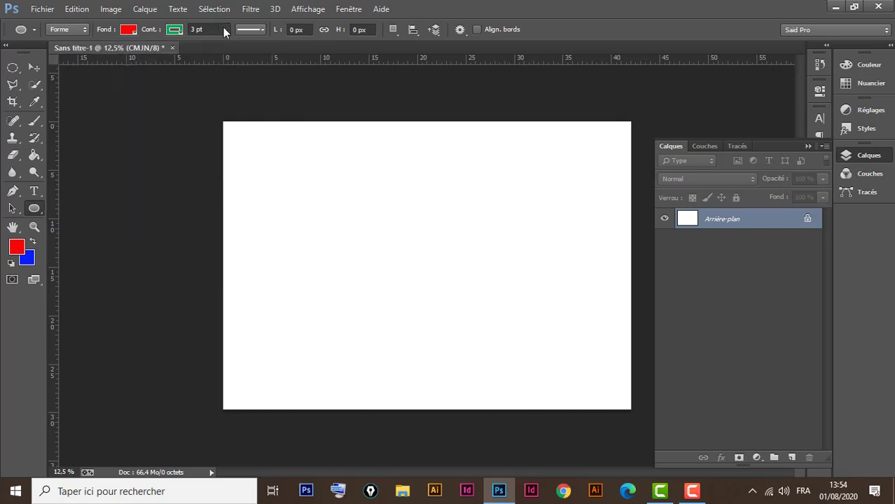
left_click(224, 28)
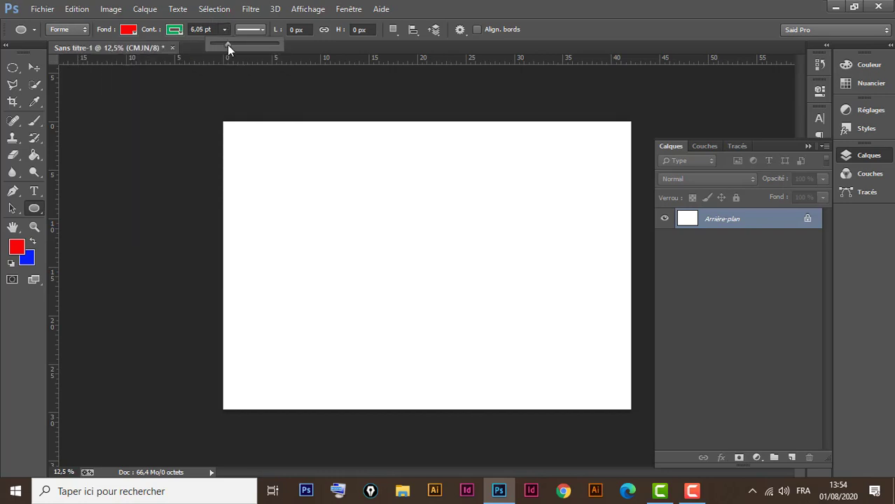
left_click_drag(228, 45, 229, 45)
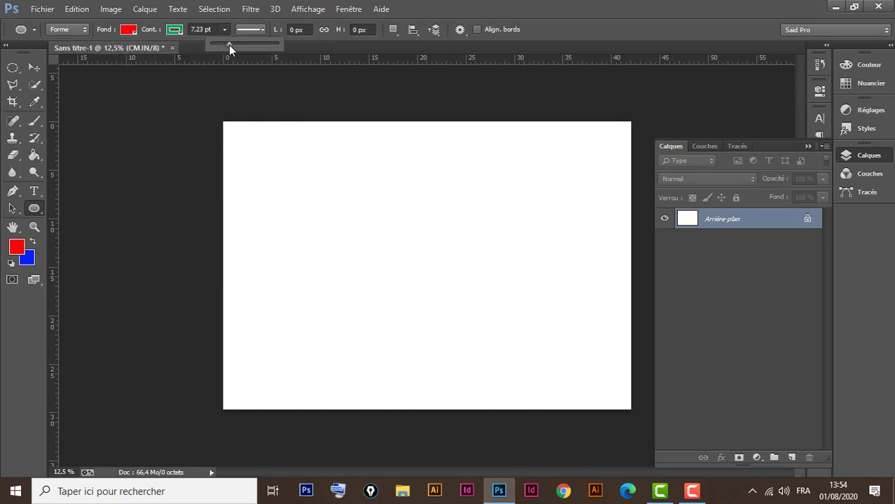
- Draw a red ellipse shape about 2877 by 2542 px with the green contour, and collapse its shape properties
left_click(63, 30)
left_click(64, 29)
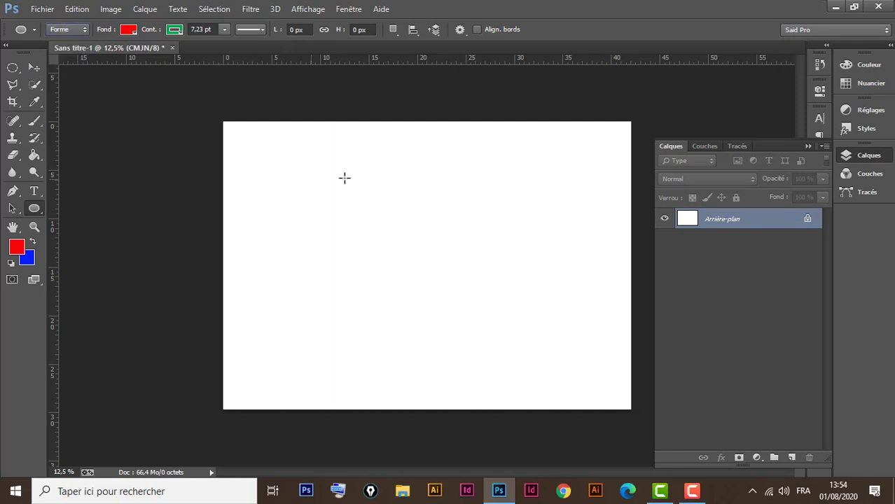
mouse_move(277, 167)
left_mouse_down()
mouse_move(291, 193)
mouse_move(515, 373)
left_mouse_up()
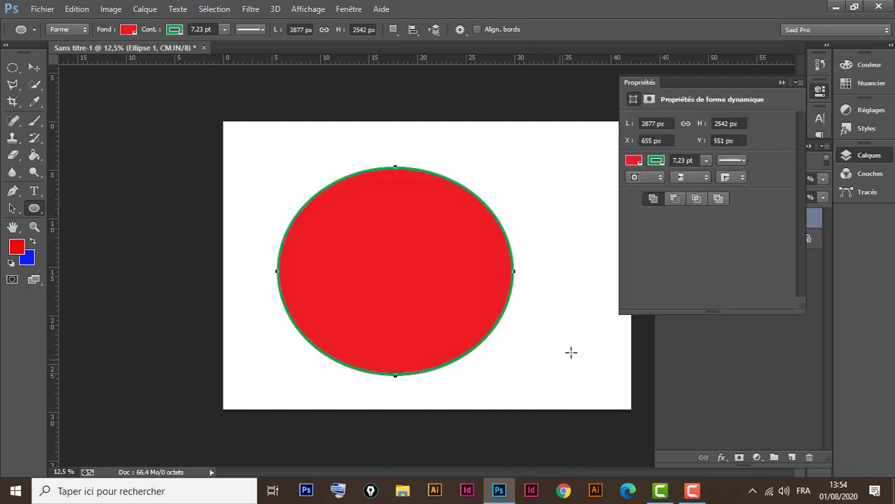
left_click(34, 67)
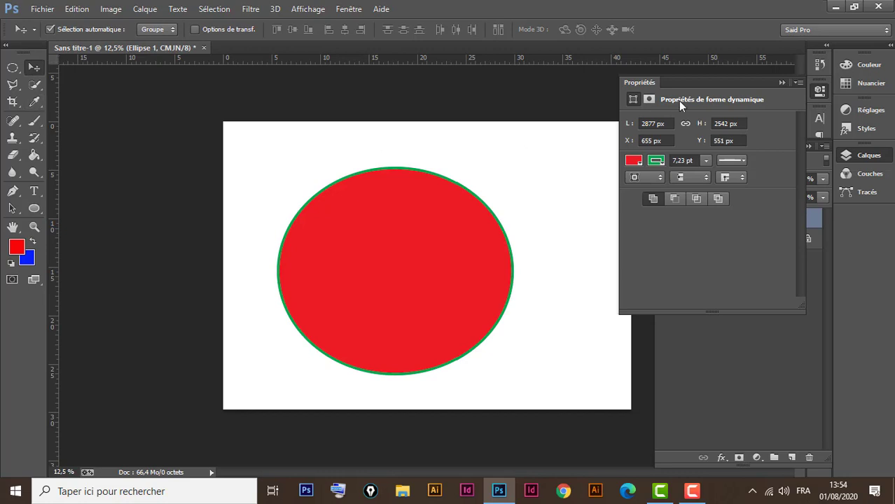
left_click(782, 83)
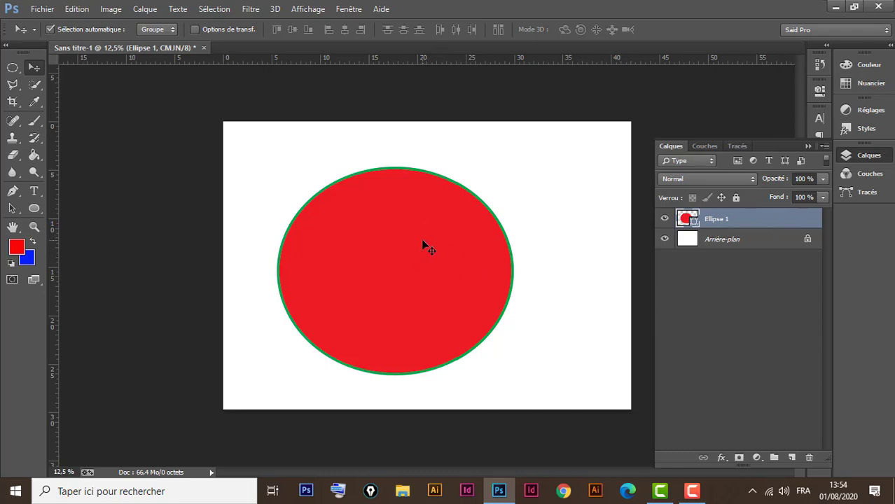
- Move the ellipse shape slightly to the right, undo the move, and delete the ellipse's layer
left_click_drag(432, 249, 458, 256)
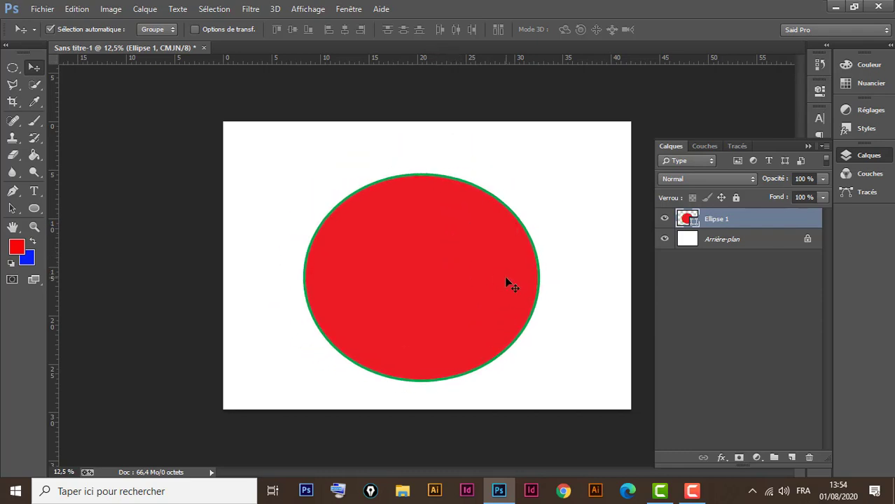
key("ctrl+z")
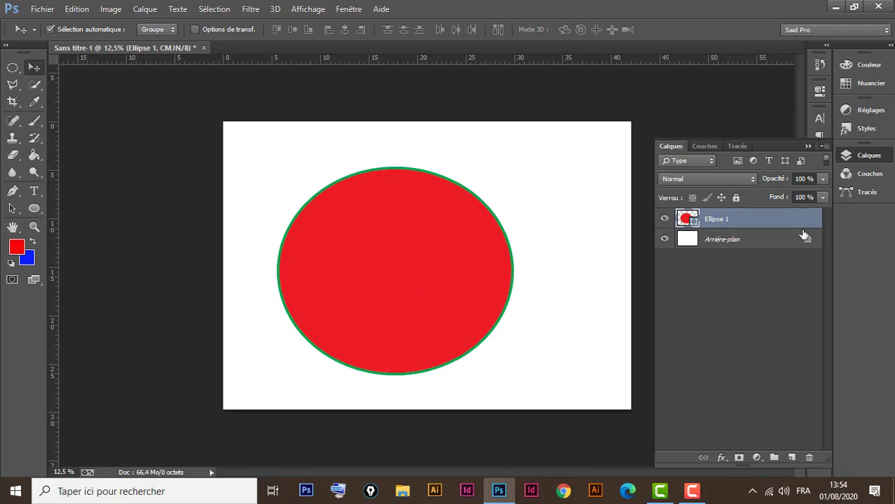
key("Delete")
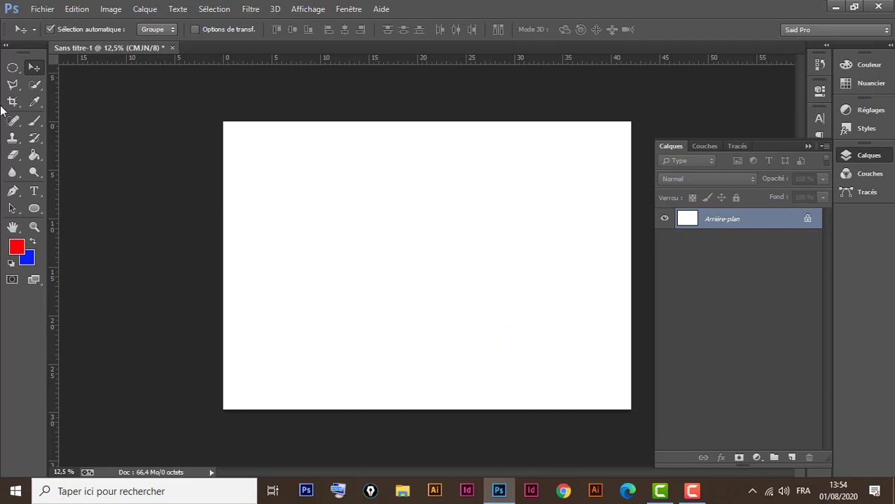
- Draw a red rectangle shape about 3476 by 2143 px with the green contour, and collapse its shape properties
left_click(33, 209)
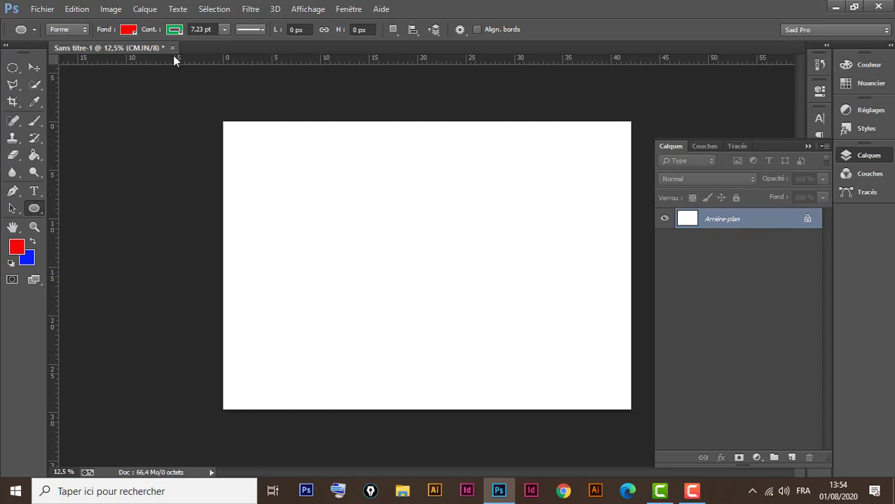
right_click(34, 208)
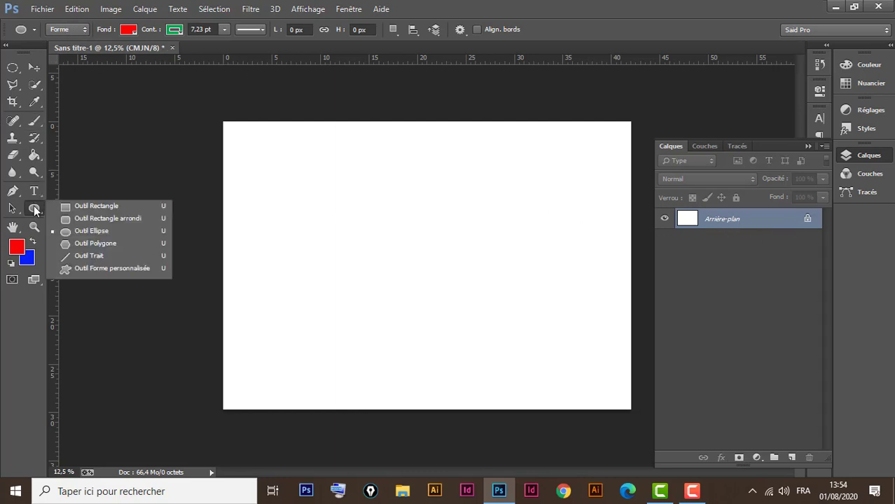
left_click(72, 208)
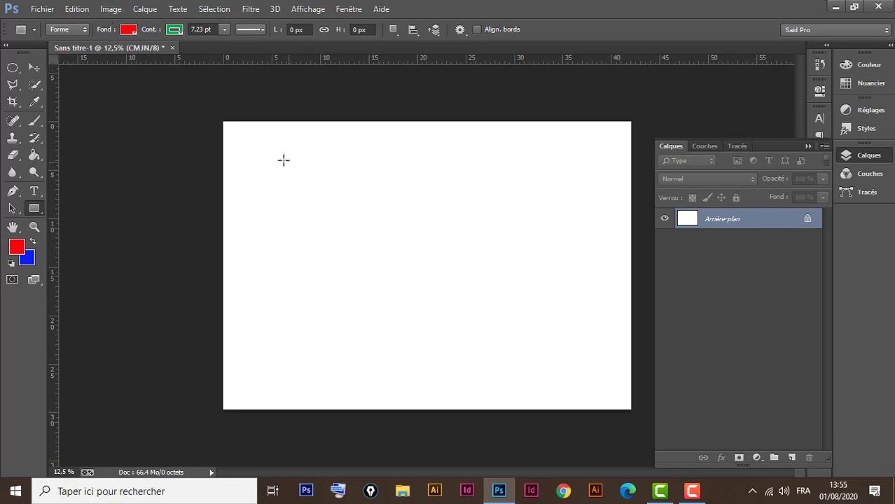
mouse_move(276, 157)
left_mouse_down()
mouse_move(355, 264)
mouse_move(560, 333)
left_mouse_up()
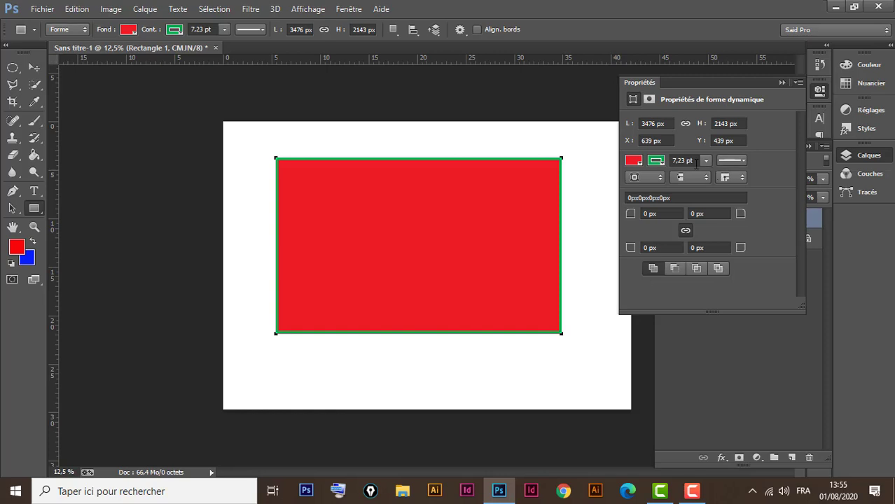
left_click(782, 82)
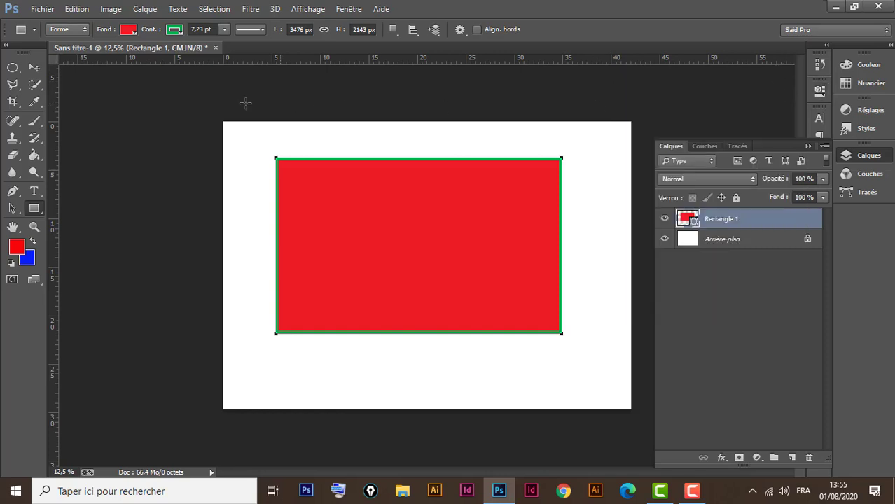
- Move the red rectangle slightly down and to the right, and switch to the Ellipse shape tool
left_click(33, 66)
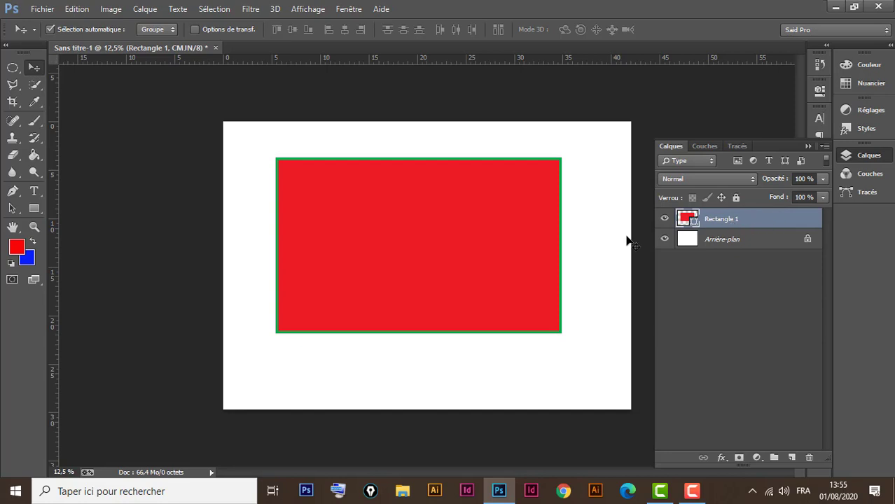
mouse_move(497, 222)
left_mouse_down()
mouse_move(488, 238)
mouse_move(501, 208)
mouse_move(494, 230)
mouse_move(498, 222)
left_mouse_up()
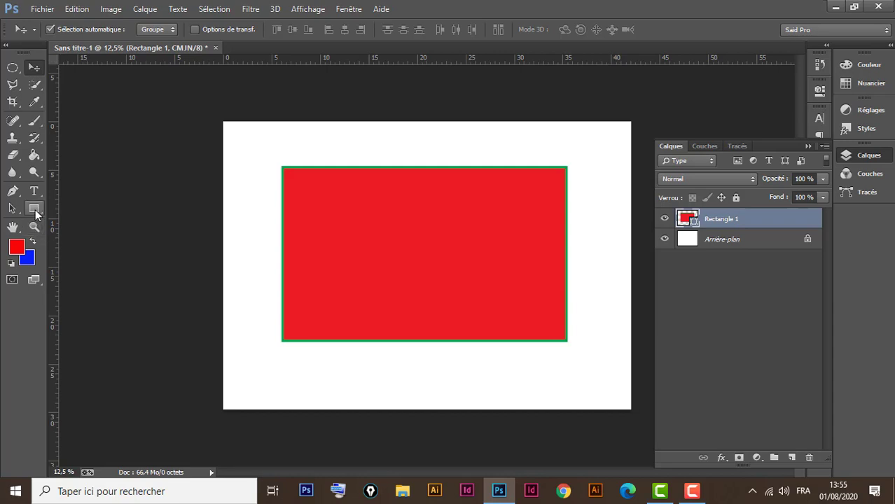
left_click_drag(33, 208, 90, 229)
left_click(125, 34)
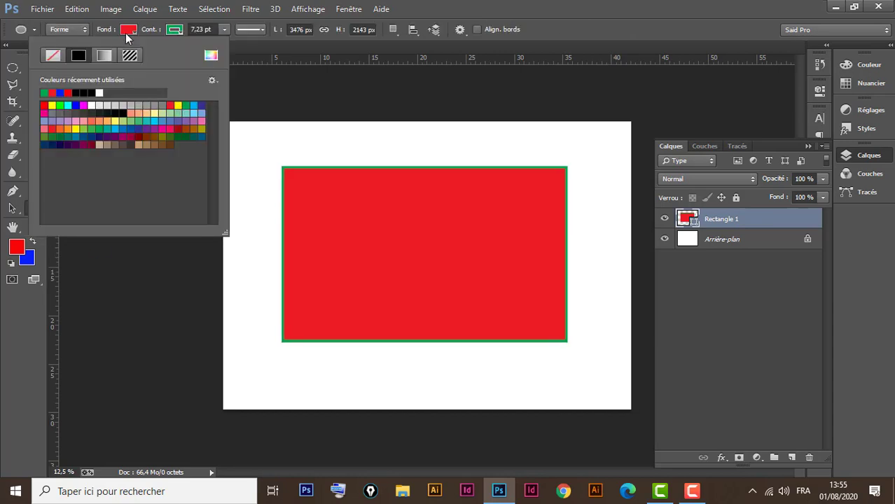
left_click(60, 92)
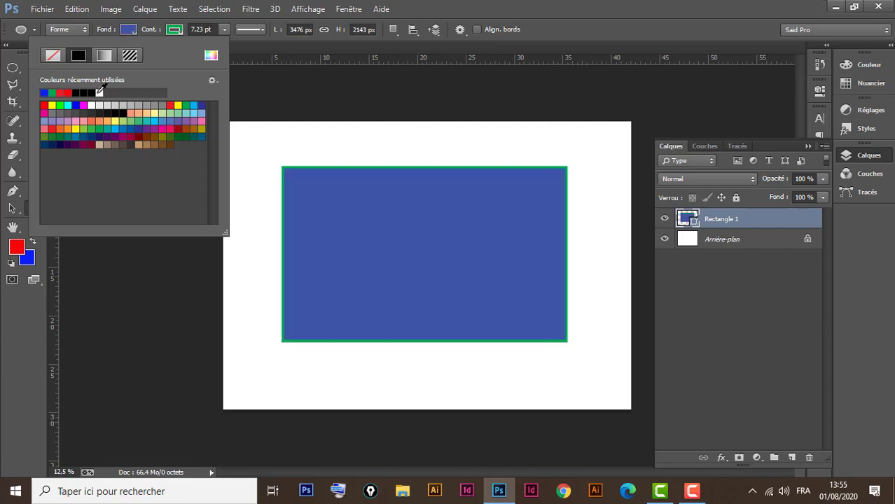
left_click(180, 30)
left_click(179, 30)
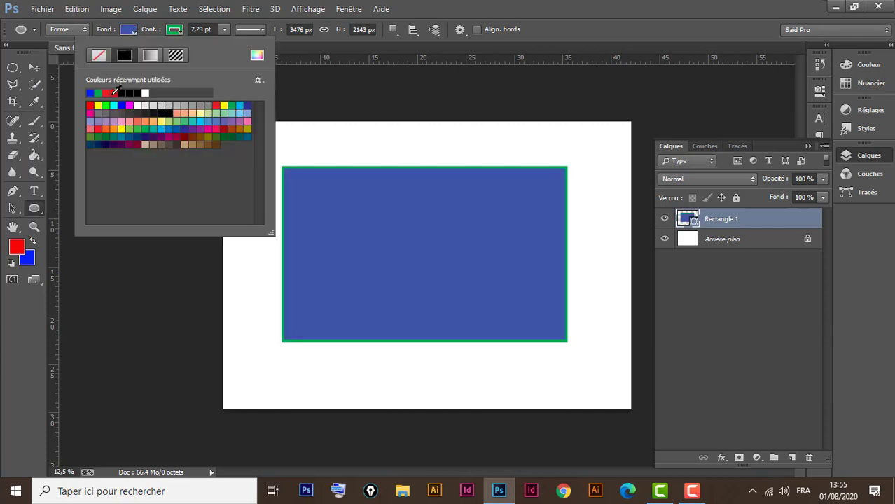
left_click(114, 91)
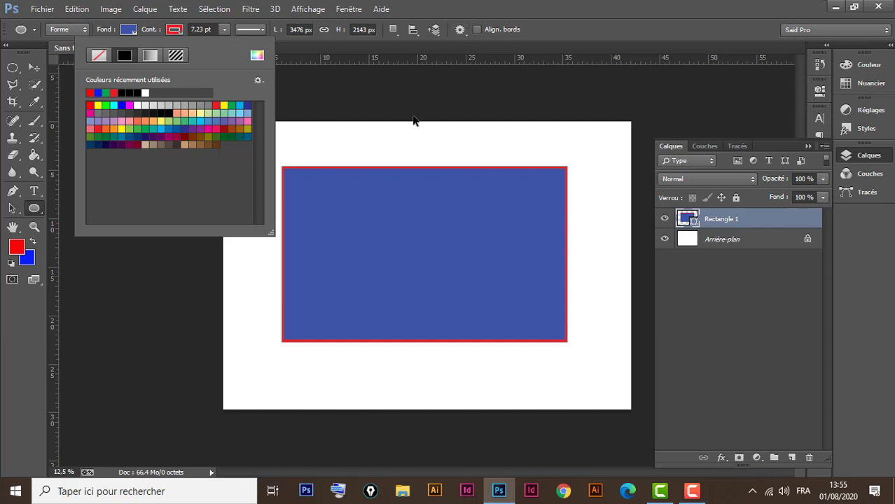
left_click(483, 8)
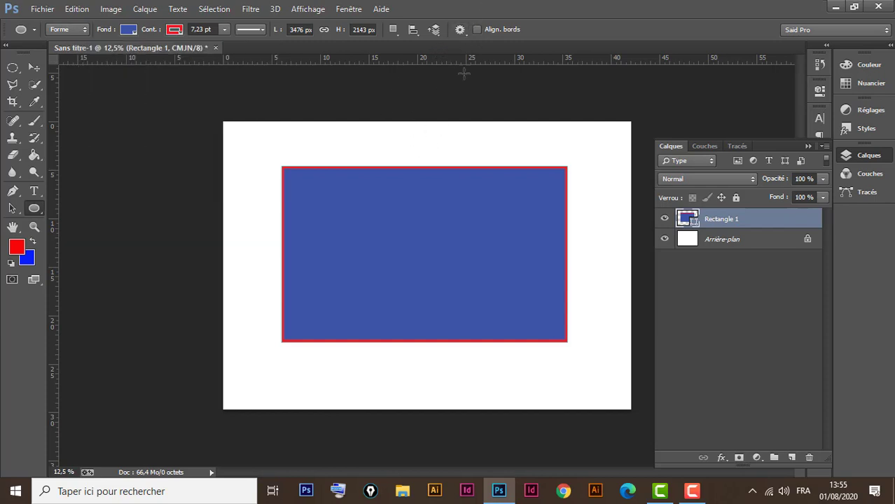
key("ctrl+z")
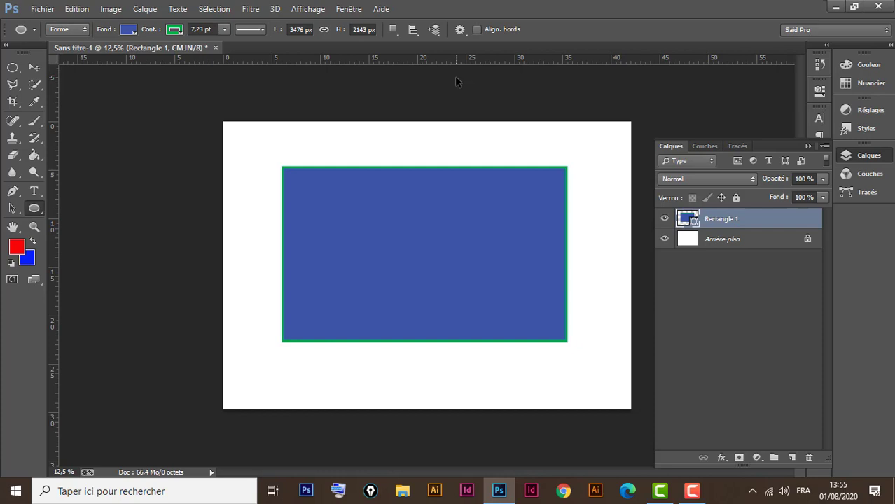
key("alt+BackSpace")
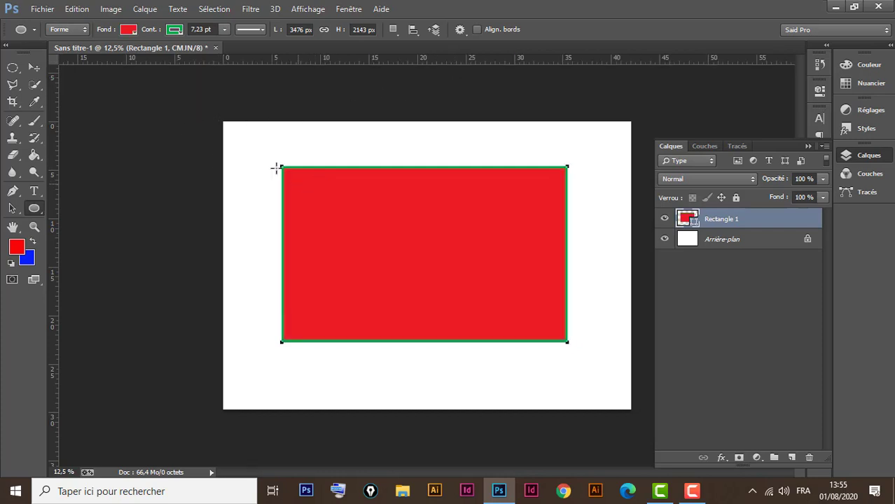
- Draw an ellipse about 2581 × 3022 px over the rectangle's left part and fill it with blue
mouse_move(252, 147)
left_mouse_down()
mouse_move(282, 231)
mouse_move(394, 375)
mouse_move(464, 396)
left_mouse_up()
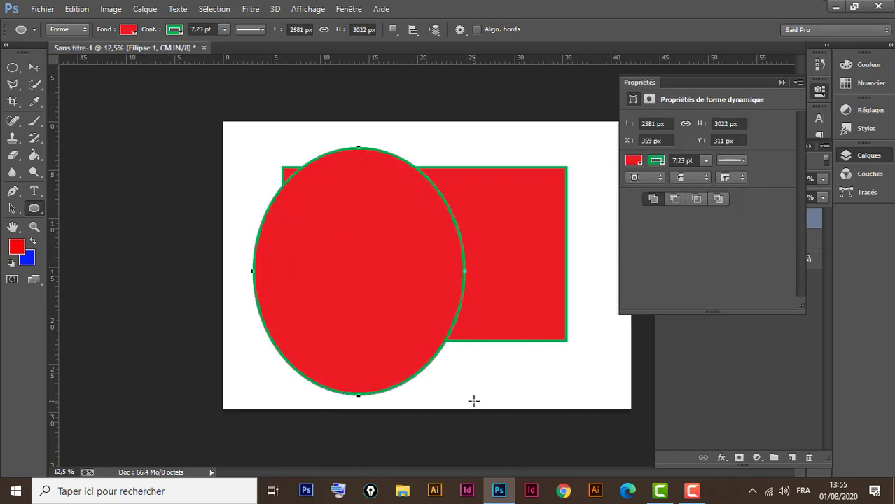
left_click(129, 31)
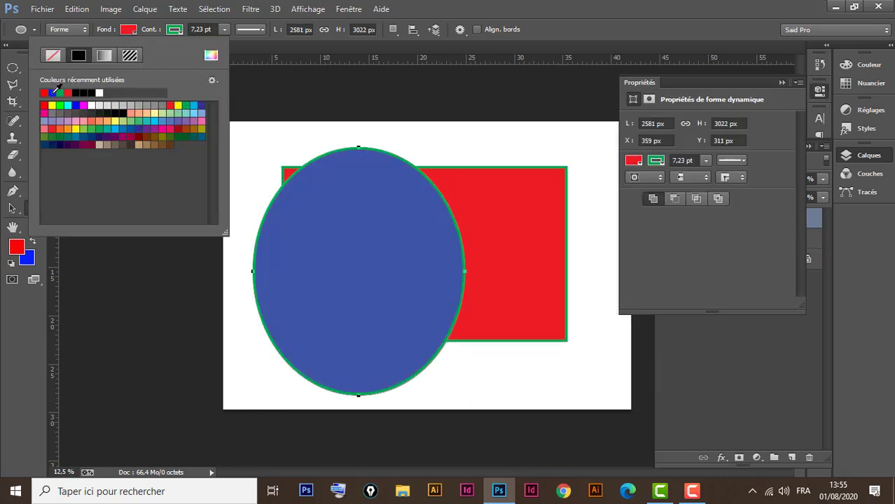
left_click(52, 92)
- Change the ellipse's outline color to black
left_click(174, 31)
left_click(173, 30)
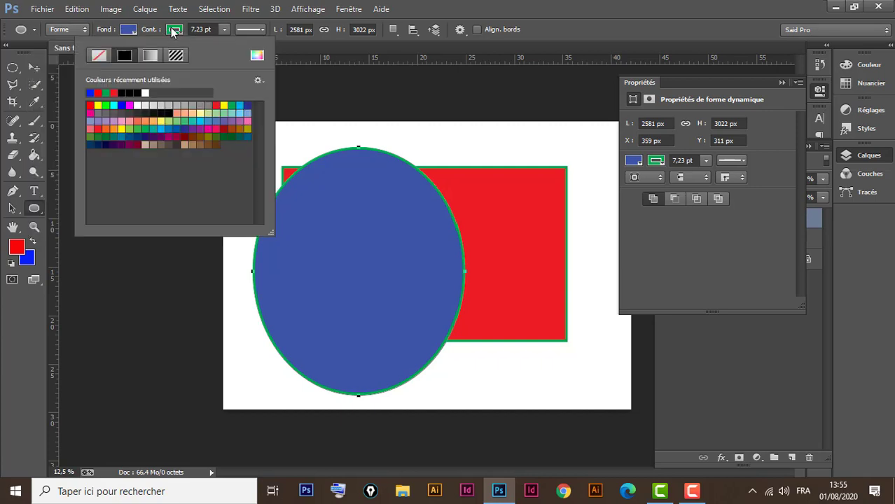
left_click(174, 30)
left_click(174, 30)
left_click(115, 92)
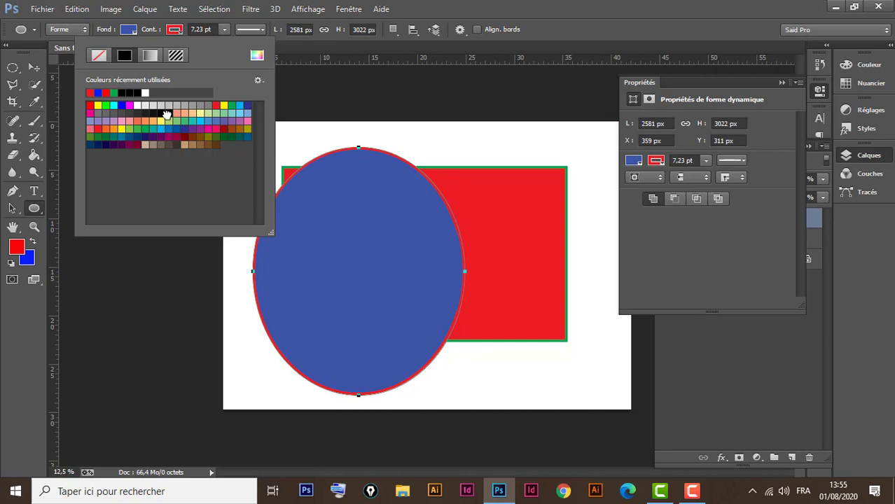
left_click(166, 113)
- Thicken the ellipse's outline to about 18.44 pt and align it to the outside of the path
left_click(223, 30)
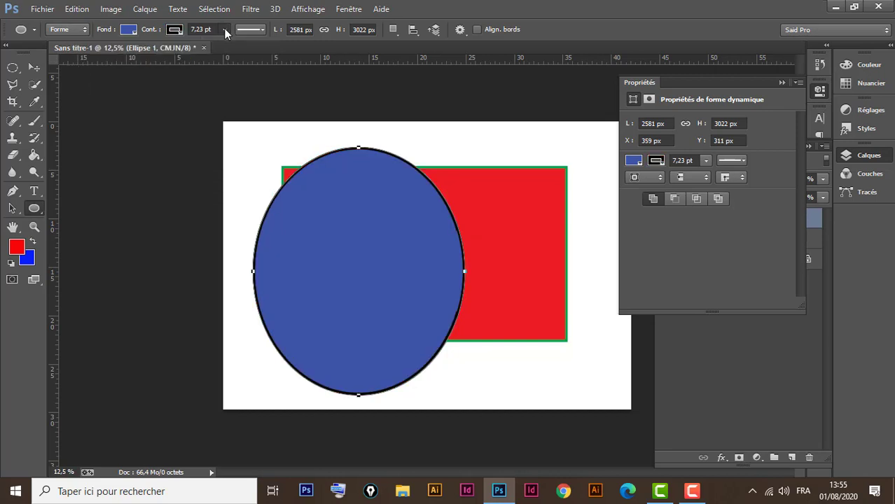
left_click(223, 31)
left_click_drag(223, 43, 236, 45)
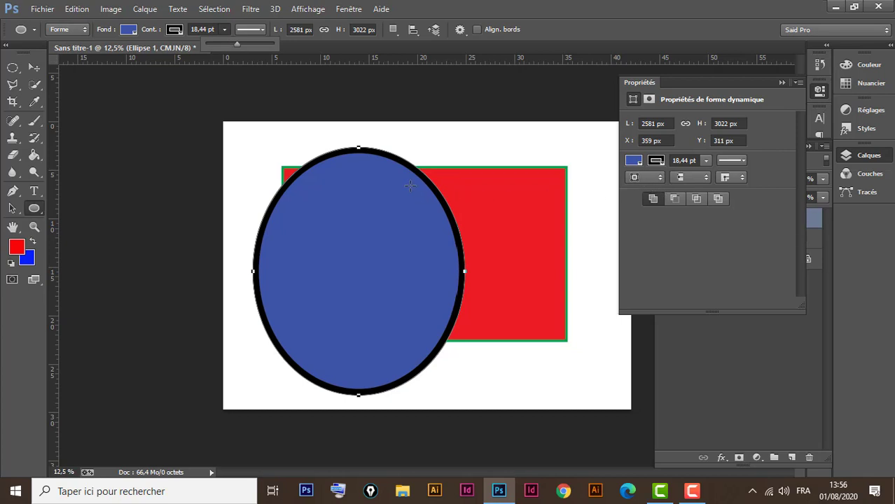
left_click(653, 181)
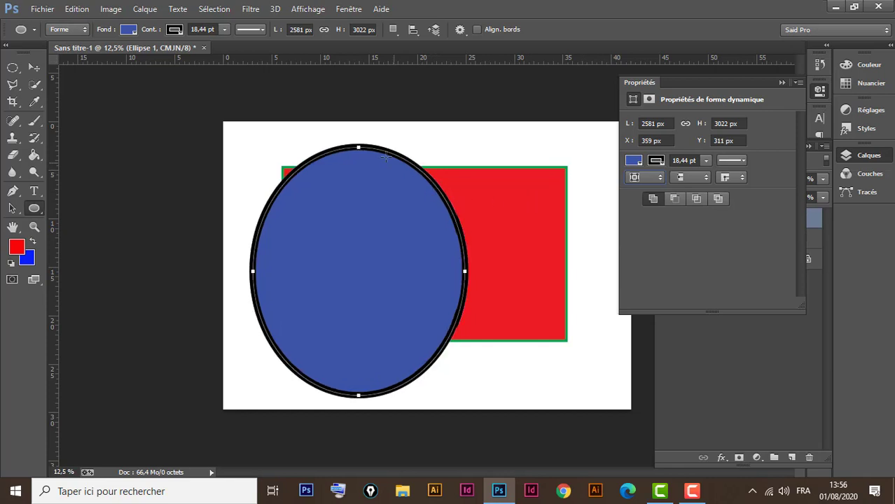
left_click(655, 177)
left_click(648, 210)
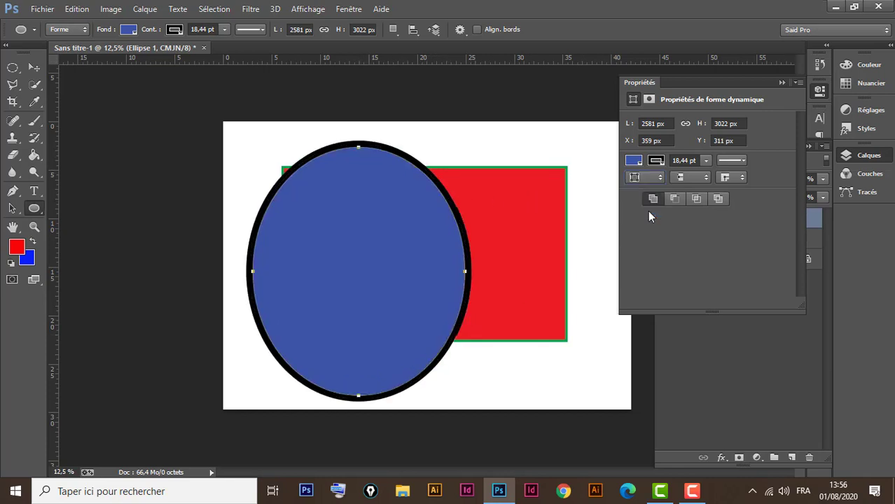
- Collapse the shape properties and move the ellipse slightly up and to the right
left_click(782, 83)
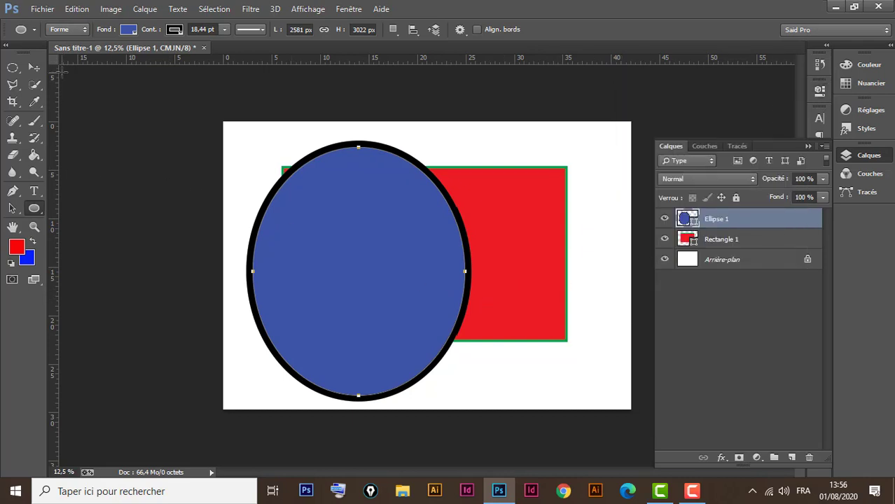
left_click(34, 70)
mouse_move(386, 183)
left_mouse_down()
mouse_move(409, 173)
mouse_move(388, 179)
left_mouse_up()
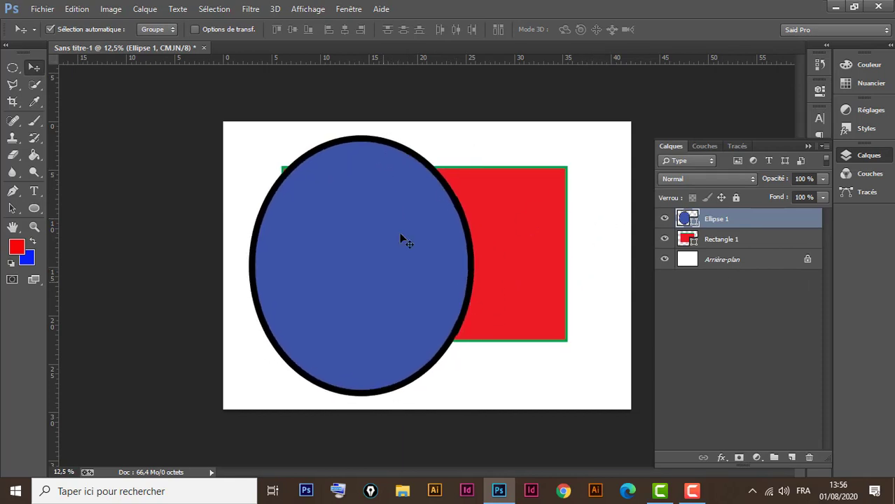
- Draw a five-sided polygon about 3018 × 2985 px over the right half of the canvas
left_click(35, 208)
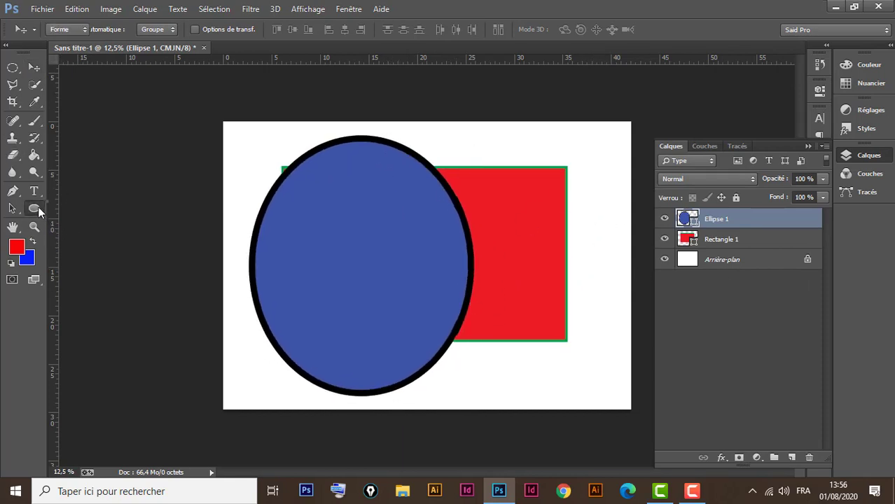
left_click(86, 243)
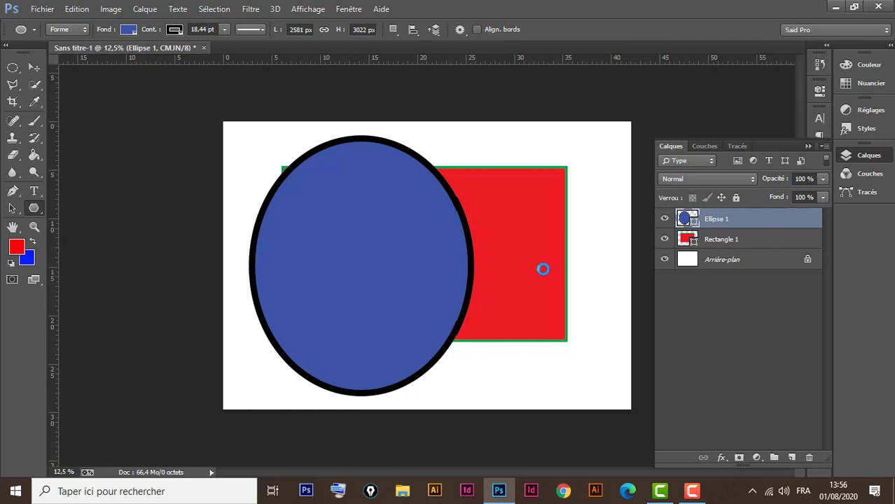
mouse_move(411, 155)
left_mouse_down()
mouse_move(493, 337)
mouse_move(477, 322)
mouse_move(442, 226)
mouse_move(488, 283)
mouse_move(462, 222)
mouse_move(483, 256)
mouse_move(455, 214)
mouse_move(499, 261)
mouse_move(467, 232)
mouse_move(479, 257)
mouse_move(516, 246)
mouse_move(486, 263)
mouse_move(467, 247)
mouse_move(468, 204)
mouse_move(561, 382)
mouse_move(550, 382)
left_mouse_up()
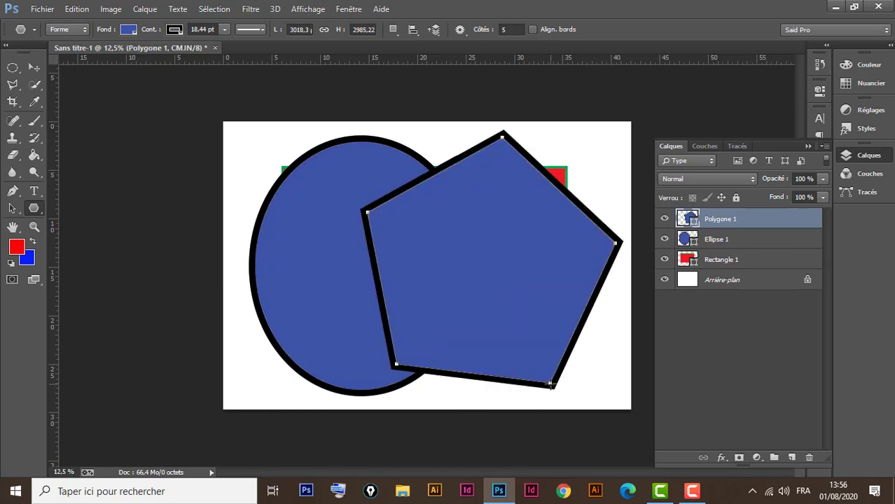
- Give the pentagon a green fill and a purple outline
left_click(128, 30)
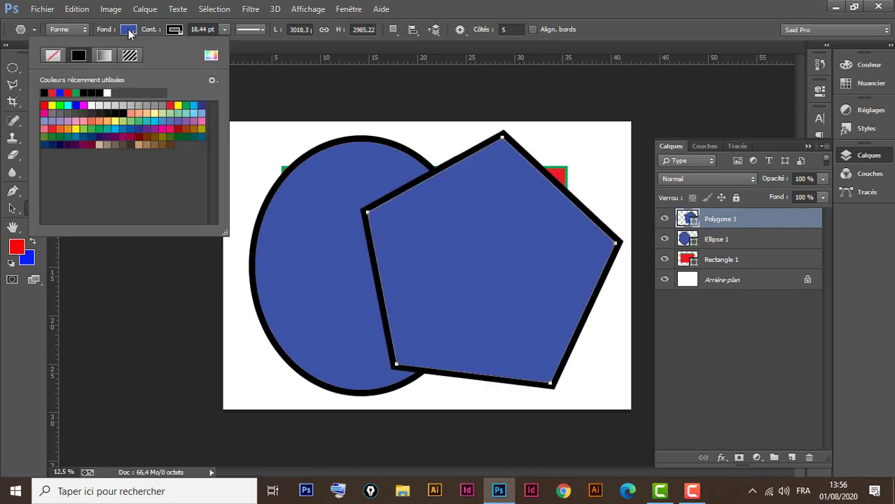
left_click(185, 104)
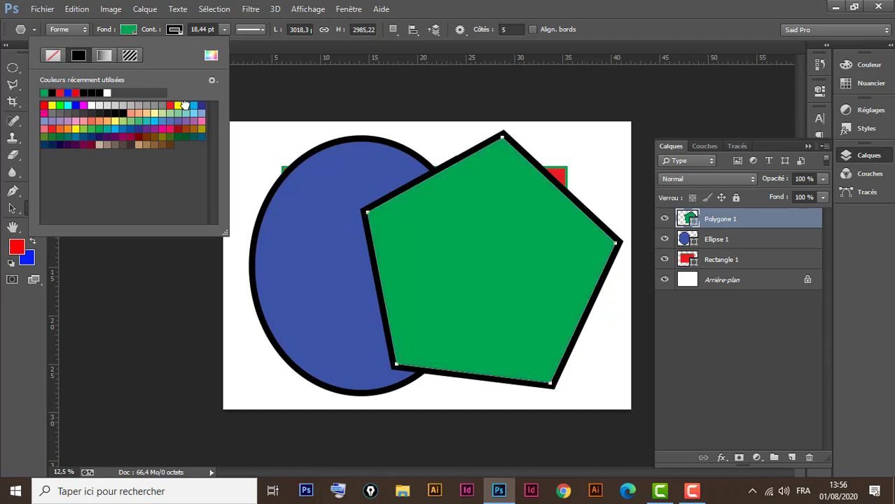
left_click(175, 30)
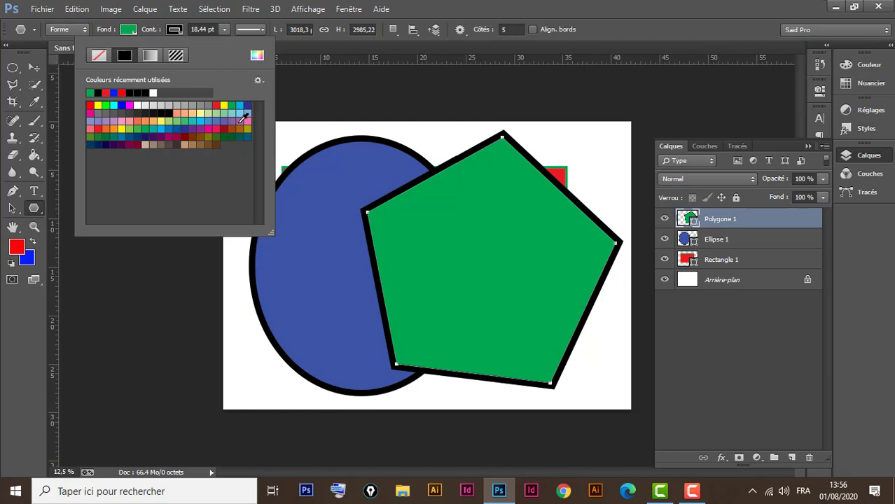
left_click(240, 117)
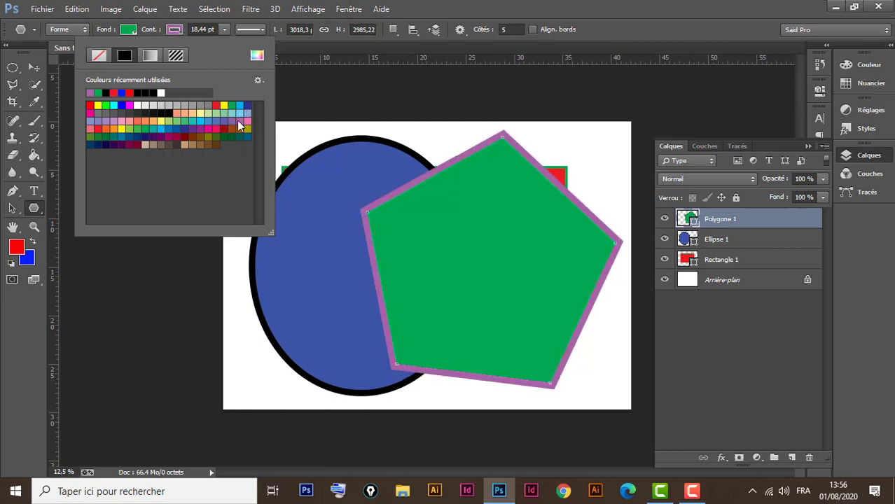
left_click(423, 6)
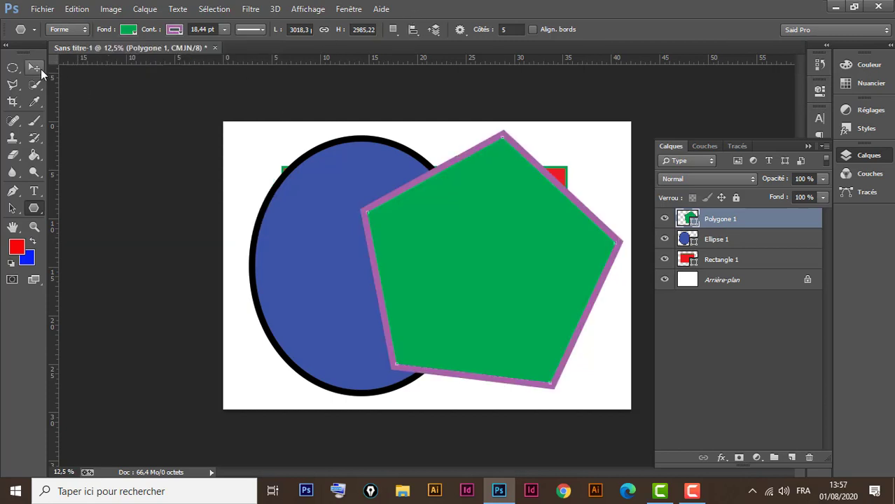
- Move the ellipse against the canvas's left edge and the pentagon toward the lower-right corner to expose part of the rectangle
left_click(34, 67)
left_click_drag(489, 276, 525, 240)
left_click_drag(323, 264, 299, 283)
left_click_drag(475, 208, 490, 267)
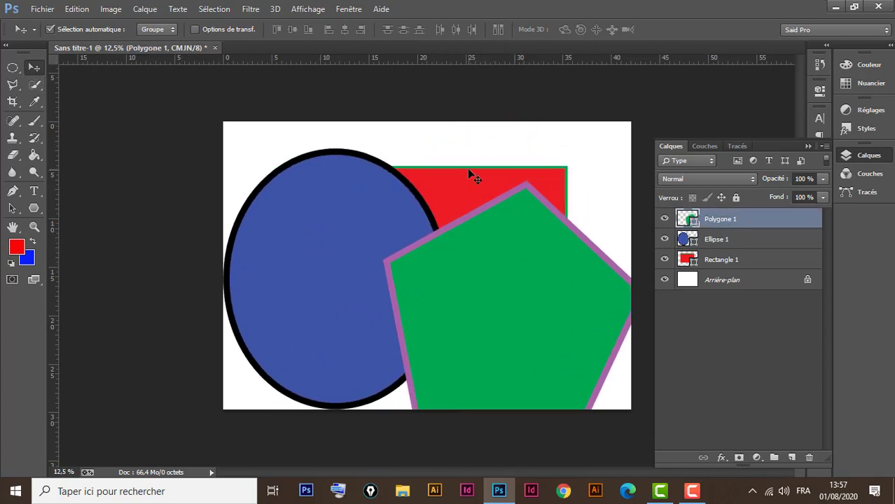
- Select each shape directly on the canvas, ending with the rectangle, and bring the Rectangle 1 layer above all other layers
left_click(465, 184)
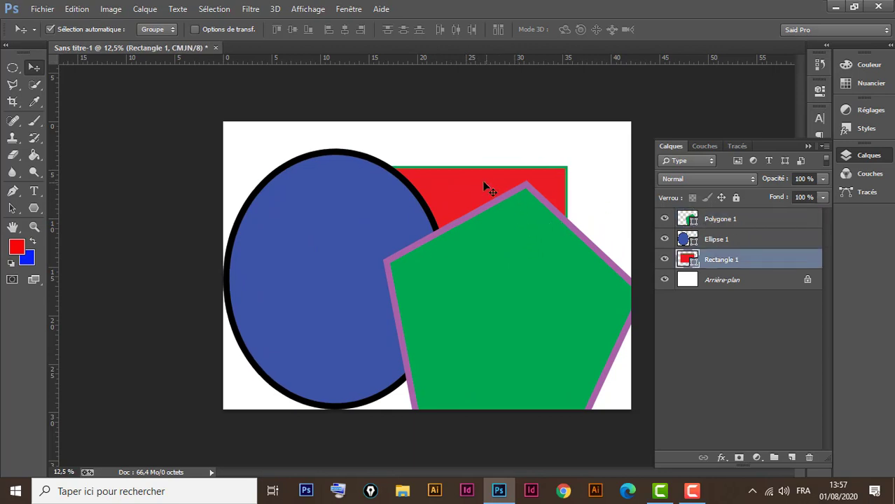
left_click(538, 246)
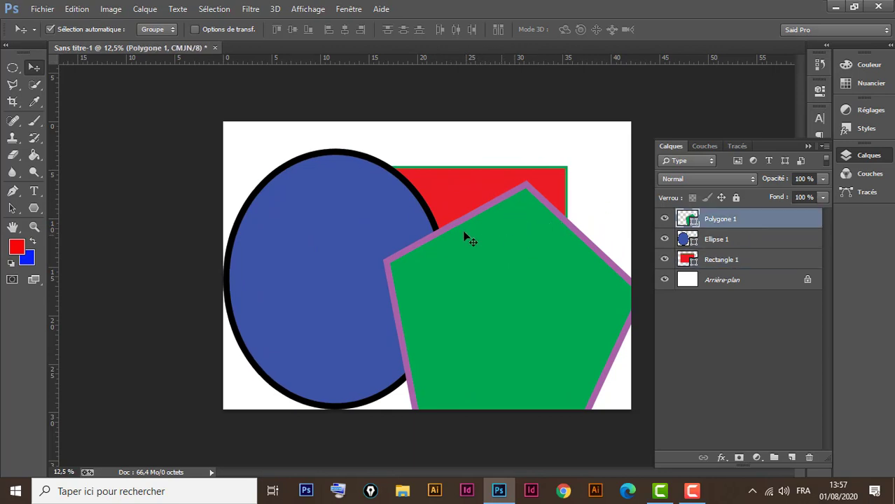
left_click(356, 211)
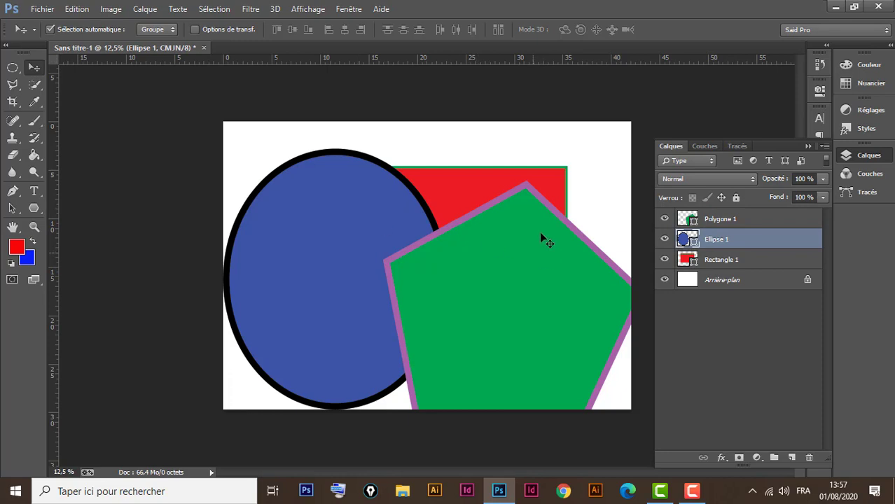
left_click(551, 180)
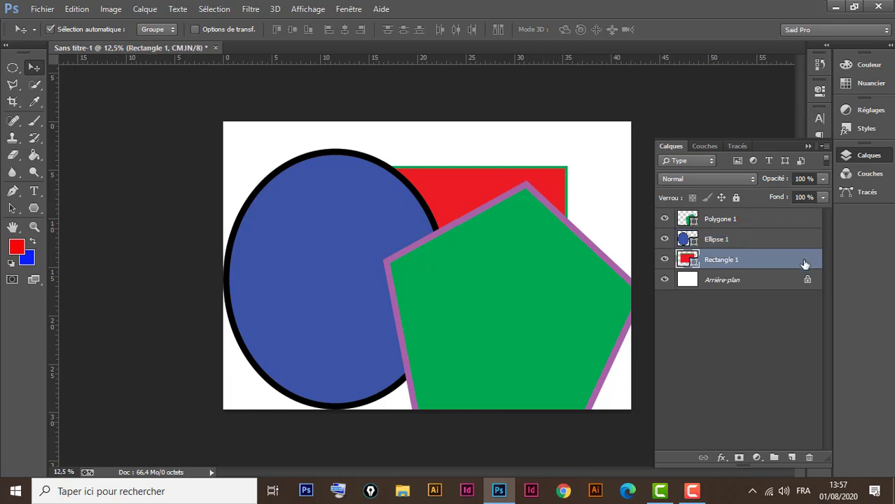
left_click_drag(773, 261, 770, 217)
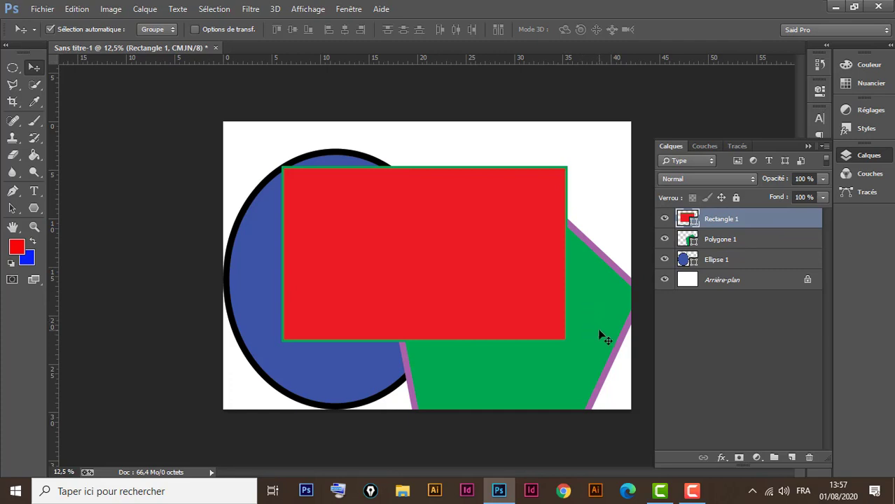
left_click(34, 209)
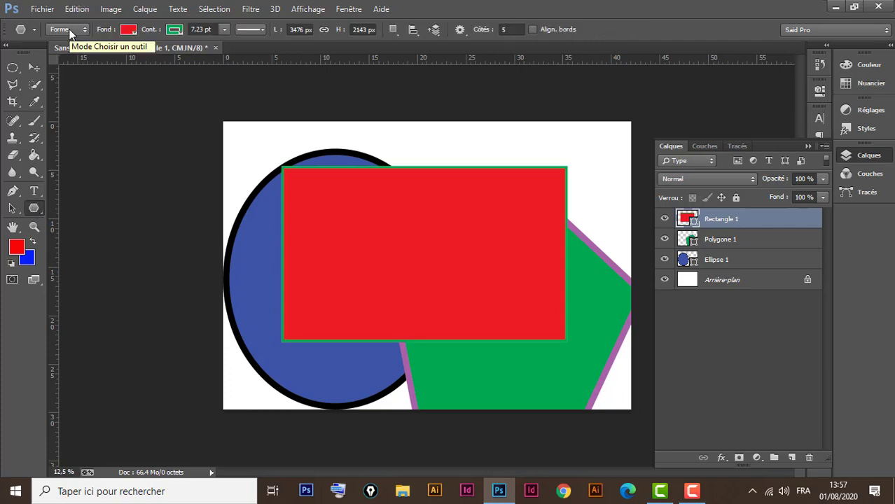
left_click(781, 260, "shift")
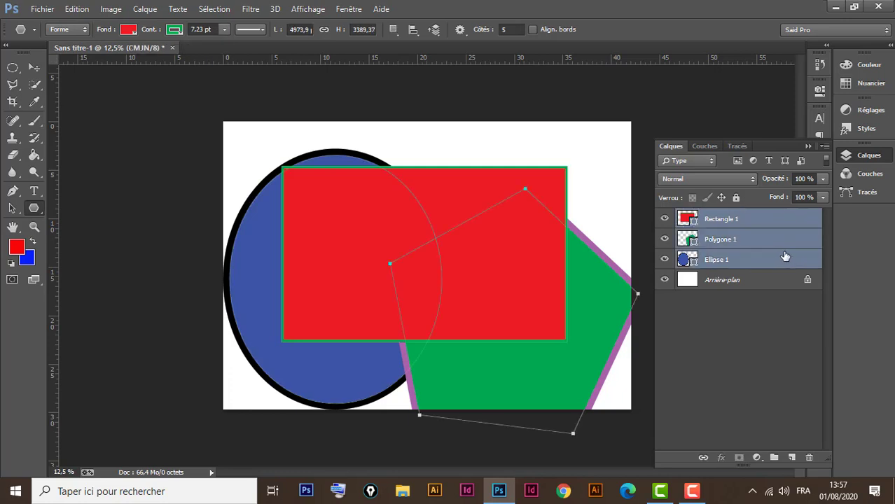
key("Delete")
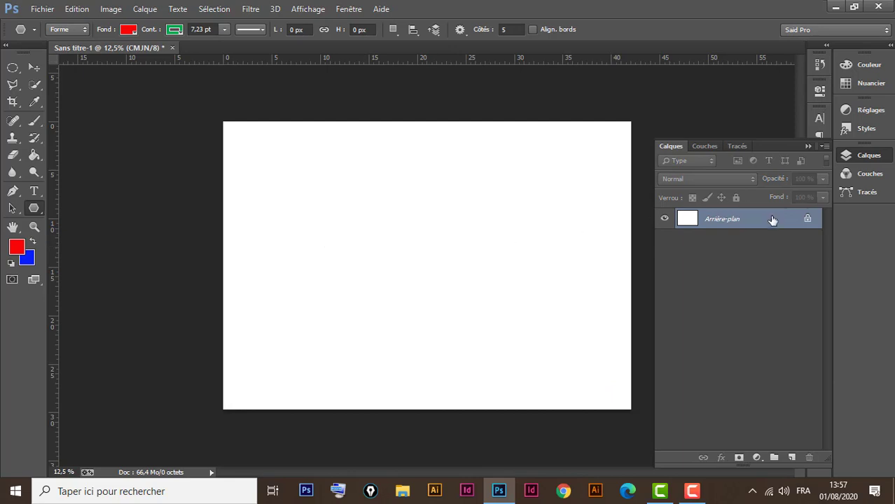
key("ctrl+z")
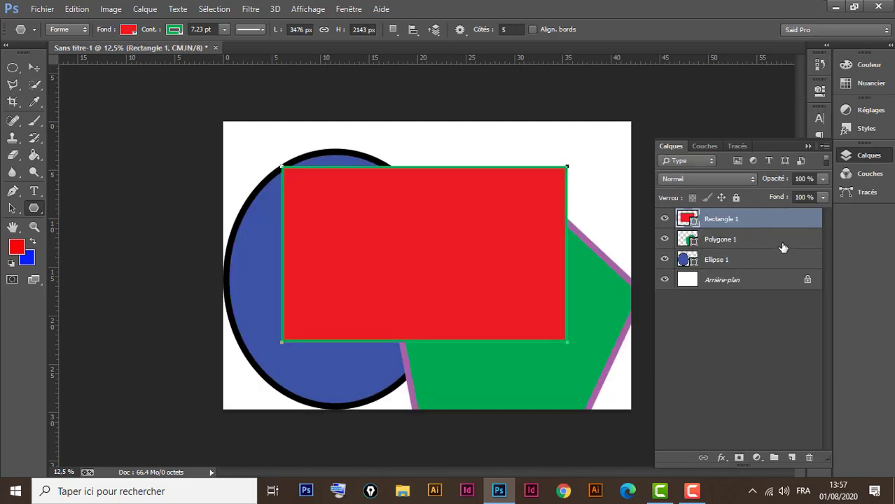
- Delete the Rectangle 1, Polygone 1 and Ellipse 1 layers together
left_click(780, 244)
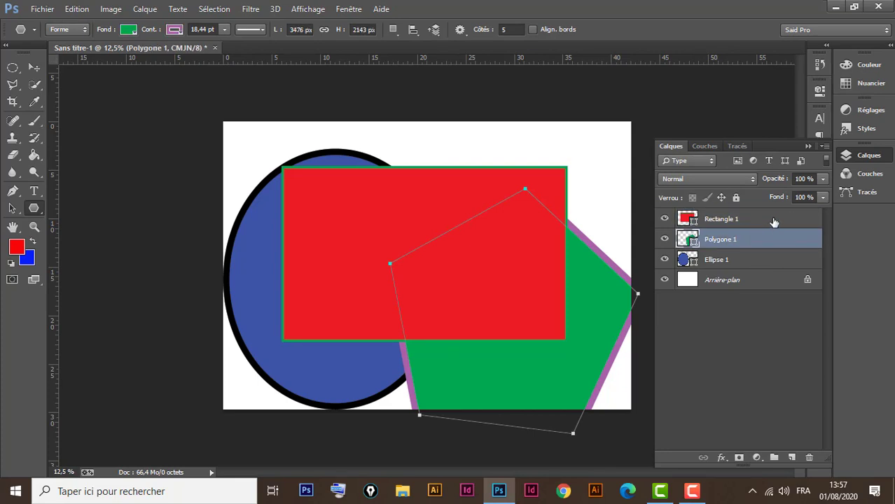
left_click(773, 222)
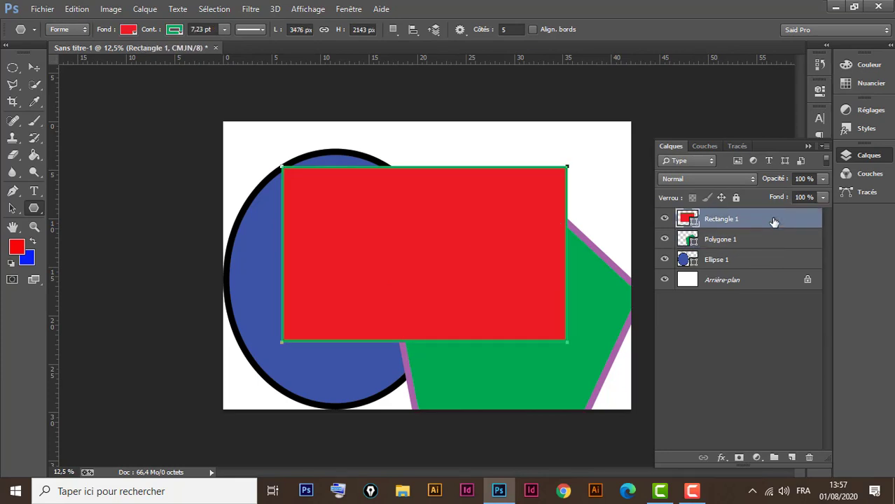
left_click(774, 262, "shift")
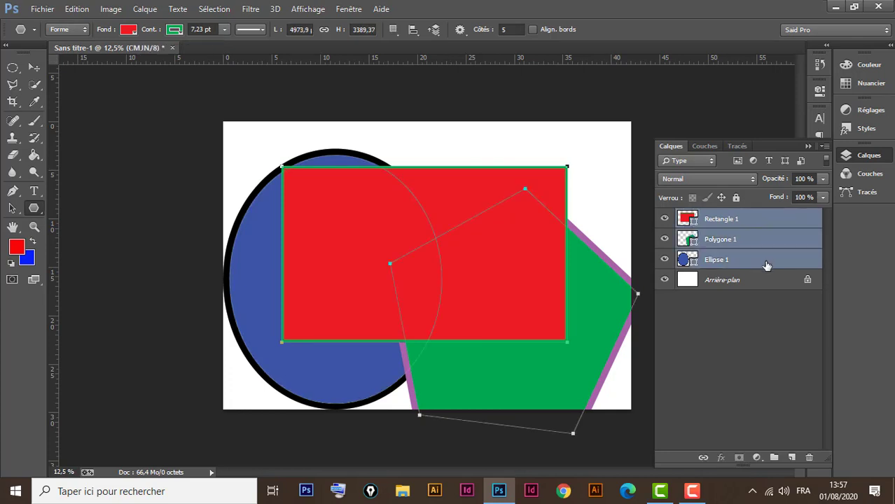
key("Delete")
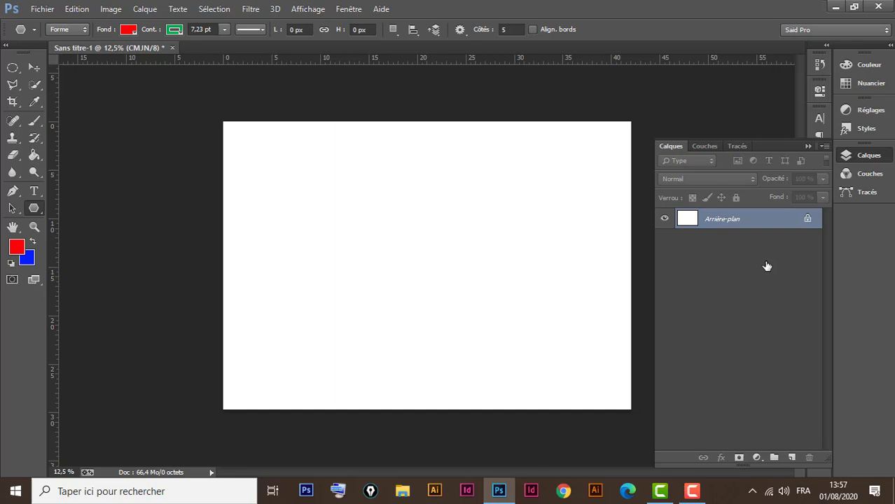
- Draw a rectangle about 3372 × 2014 px as a Tracé (path) near the centre of the canvas
right_click(35, 208)
left_click(66, 208)
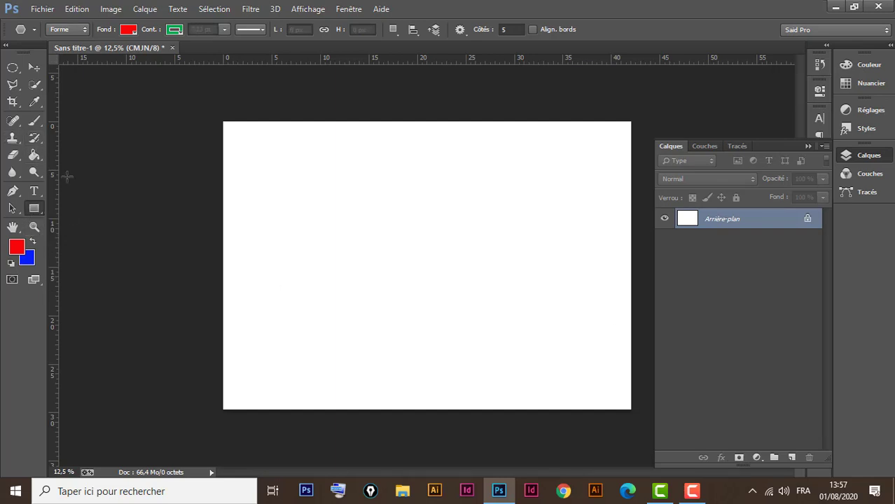
left_click(68, 29)
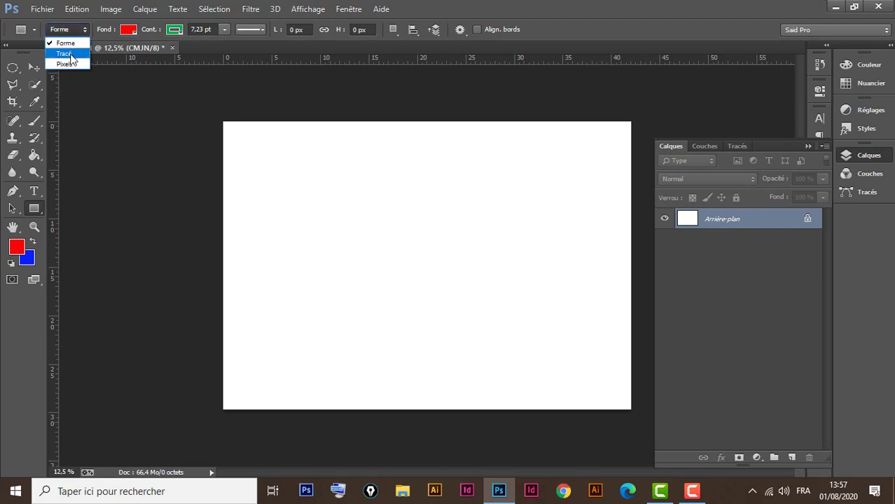
left_click(68, 49)
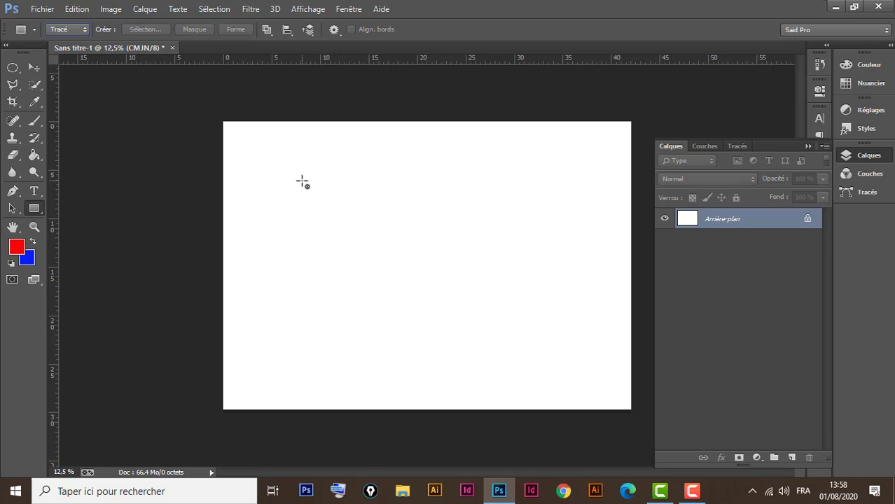
left_click_drag(300, 181, 576, 345)
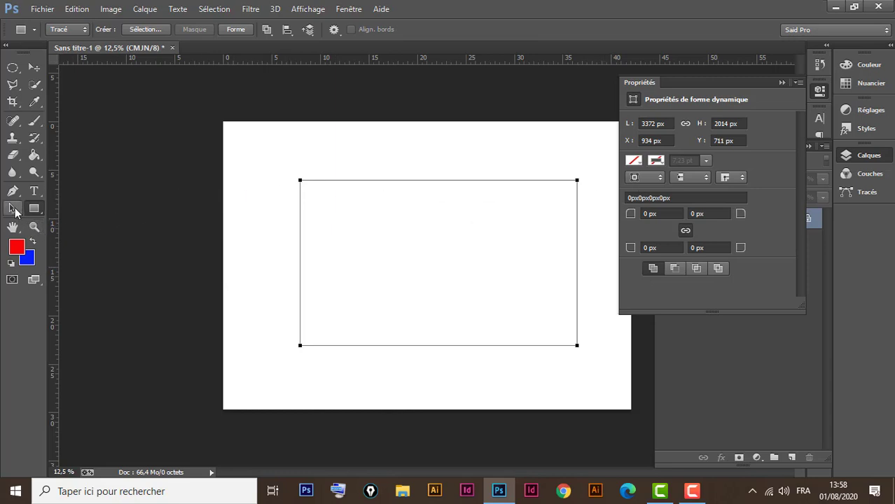
- Move the whole rectangular path slightly up and left, to about X 798 px, Y 639 px
left_click(12, 210)
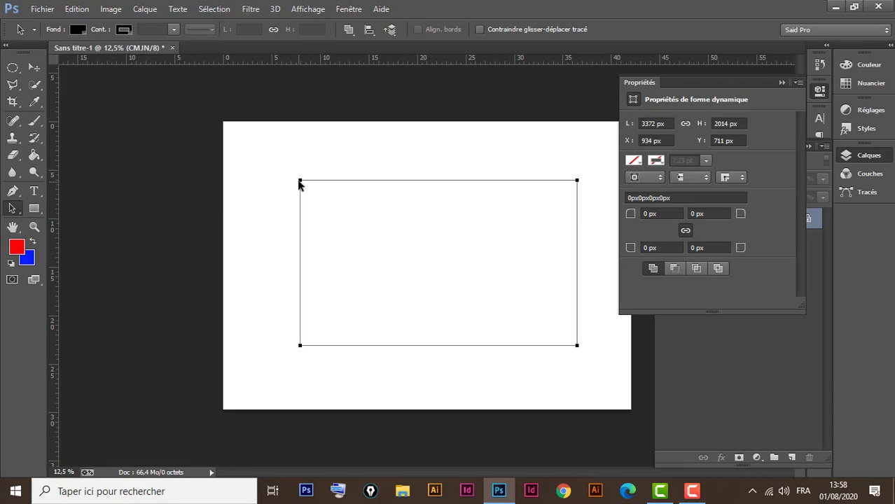
left_click_drag(300, 183, 273, 186)
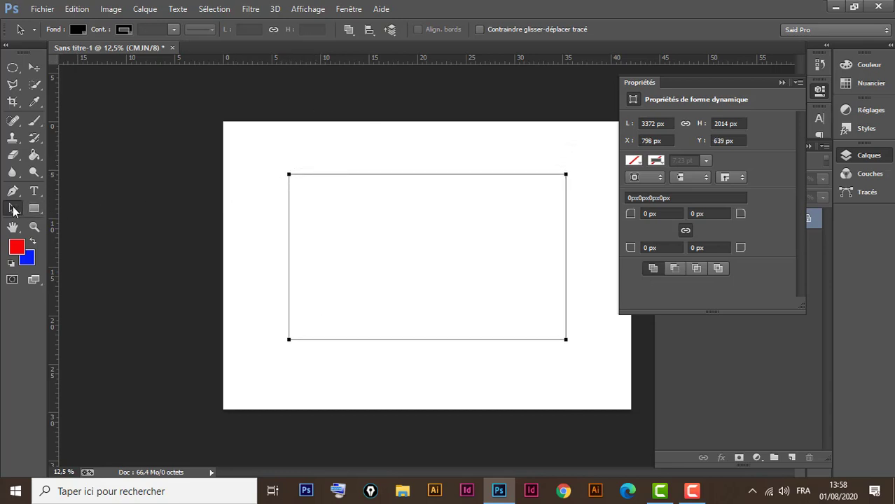
left_click_drag(13, 210, 54, 218)
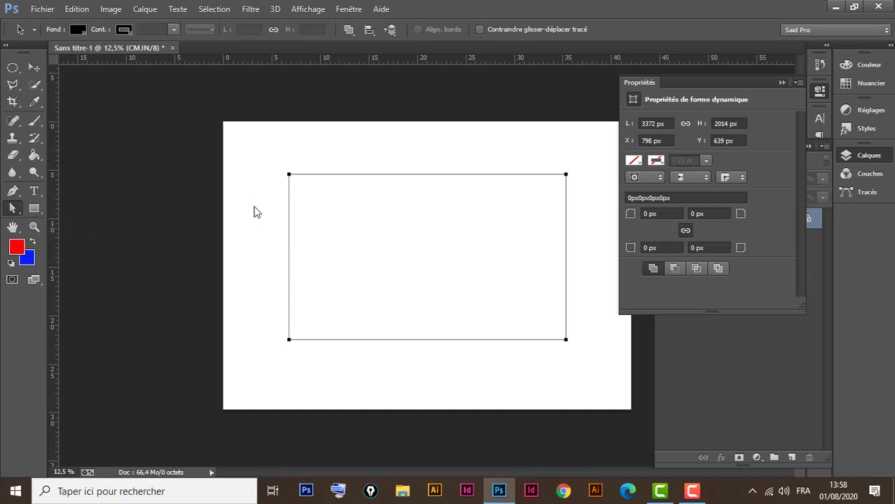
- Move the path's upper-left anchor point up and right past the middle of its upper edge, accepting conversion to an ordinary path
left_click(289, 175)
left_click_drag(289, 175, 448, 150)
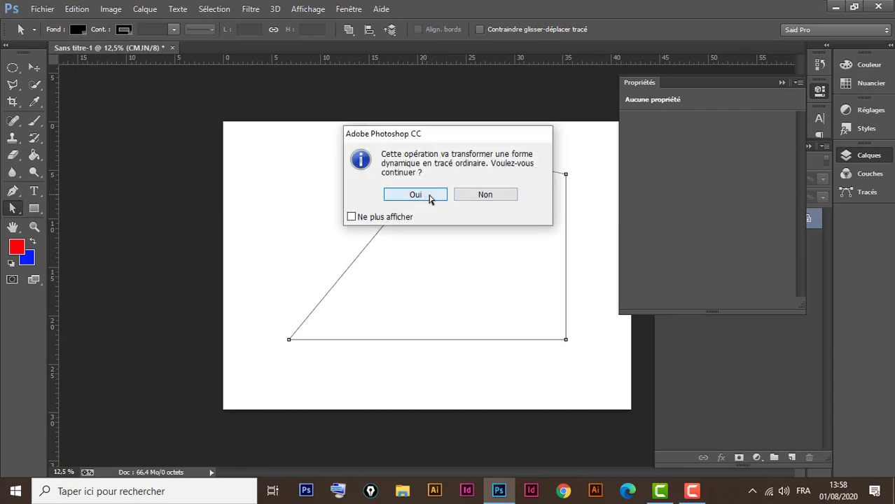
left_click(431, 196)
left_click(783, 83)
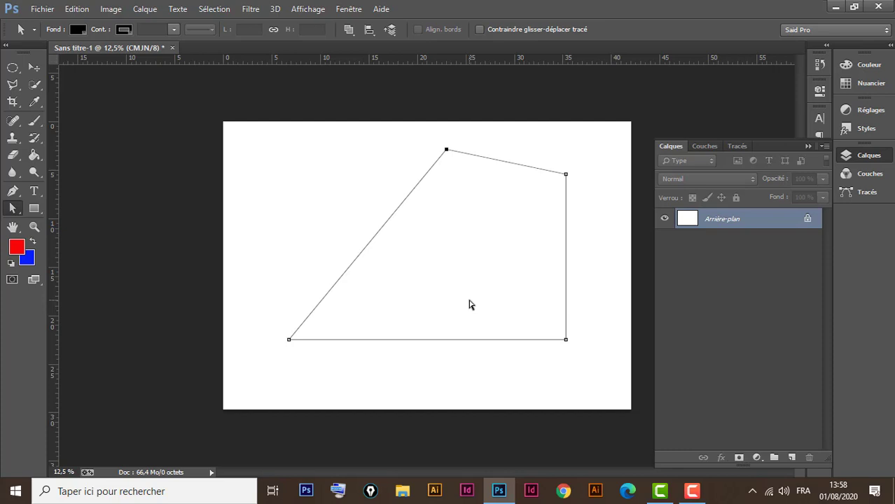
- Convert the path to a selection and fill it on a new layer with the red foreground colour, replaced by the blue background colour, then deselect
key("ctrl+Return")
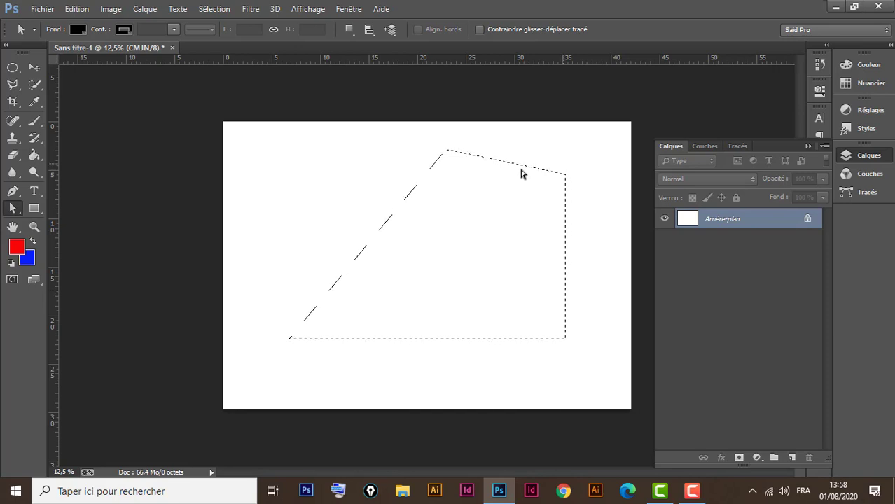
left_click(791, 458)
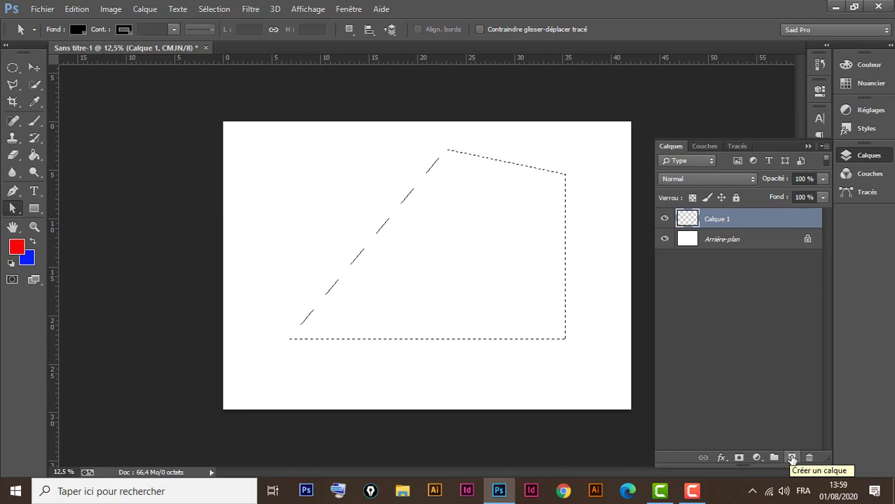
key("alt+BackSpace")
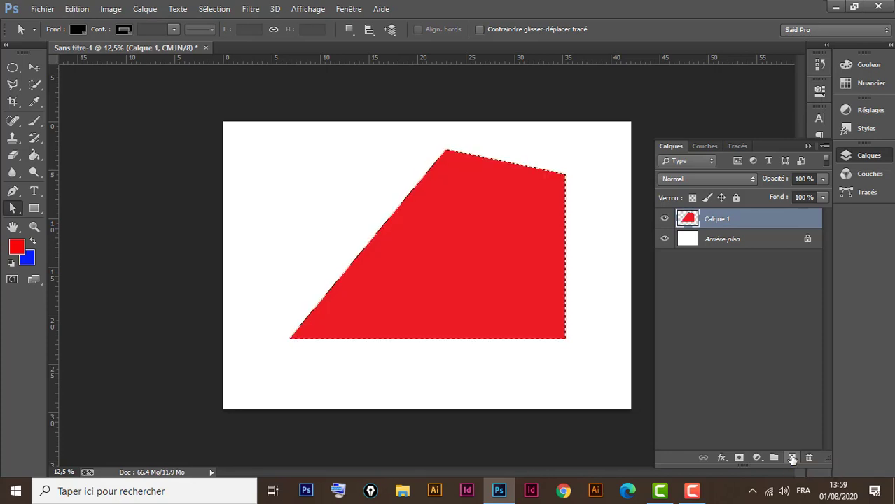
key("ctrl+BackSpace")
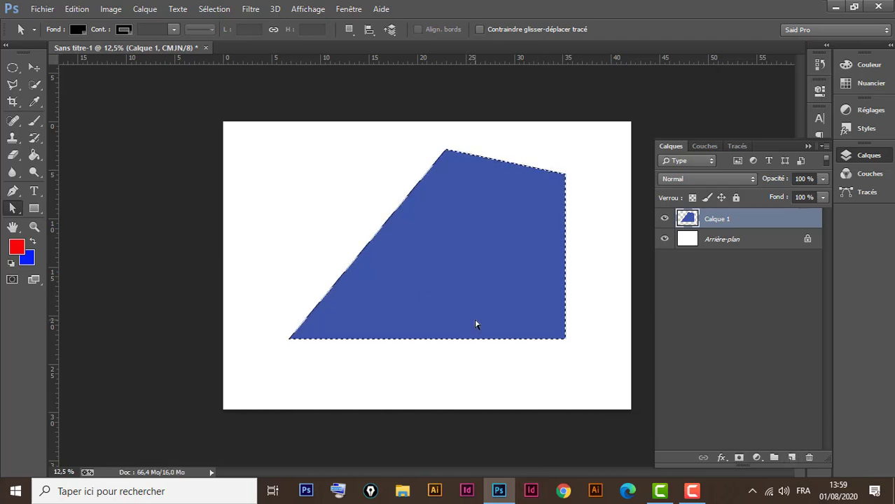
key("ctrl+d")
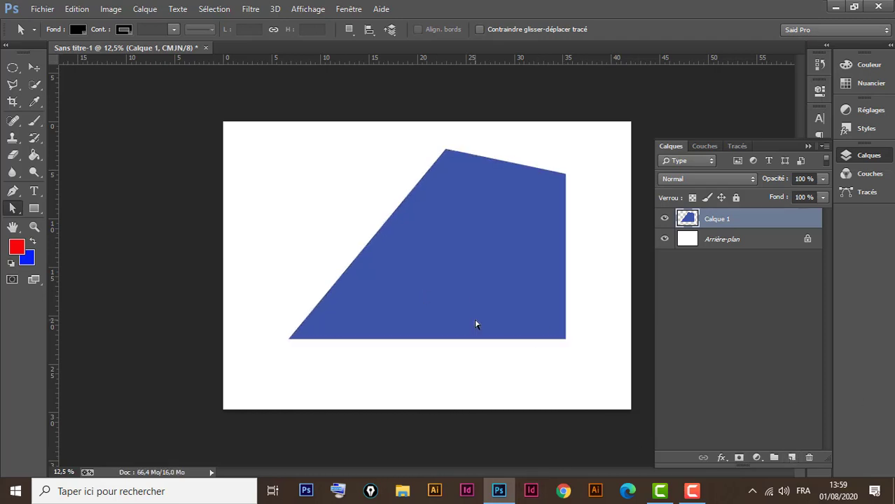
- Move the blue shape slightly down and left, then delete its layer
left_click(35, 67)
left_click_drag(511, 224, 494, 234)
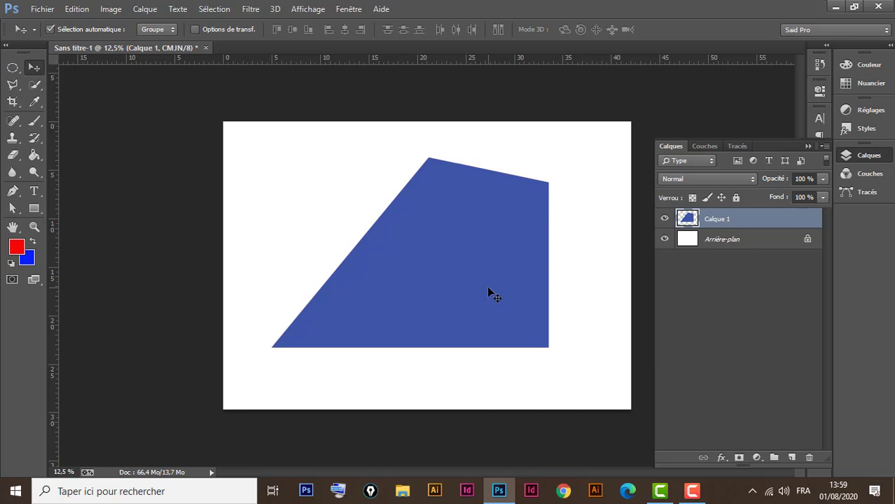
key("Delete")
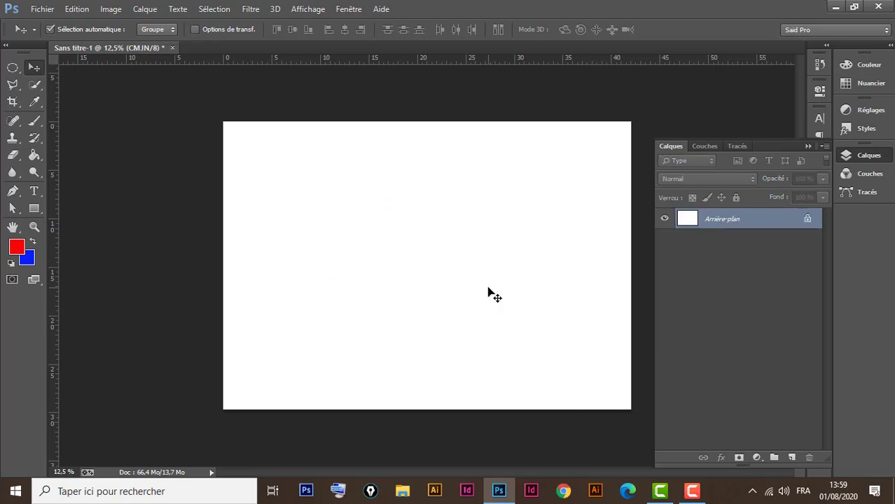
- Set the Rectangle tool's drawing mode to Pixels
left_click(35, 208)
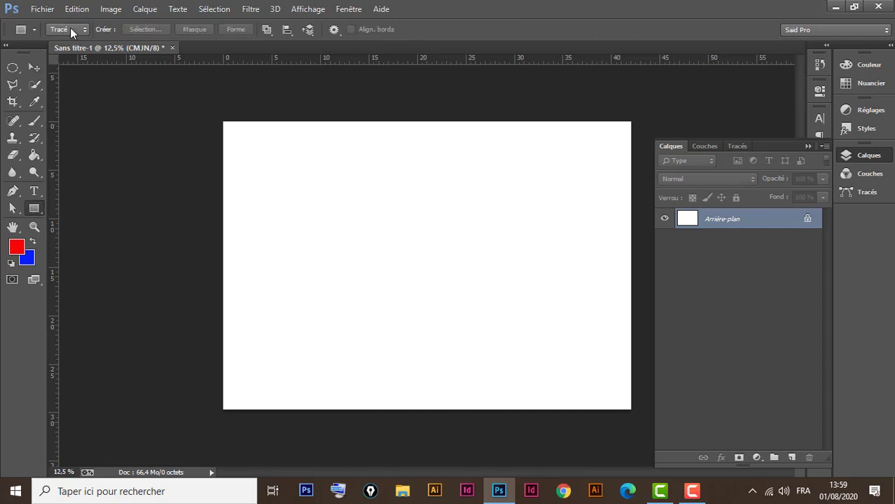
right_click(35, 209)
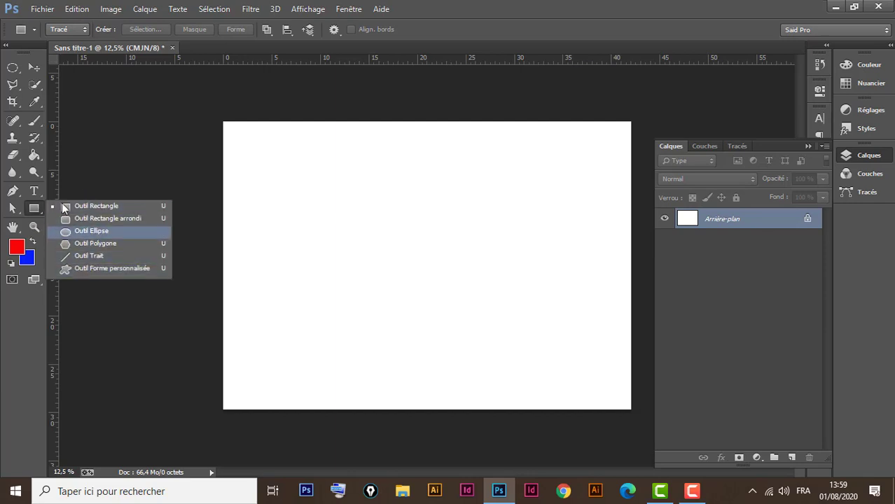
left_click(34, 210)
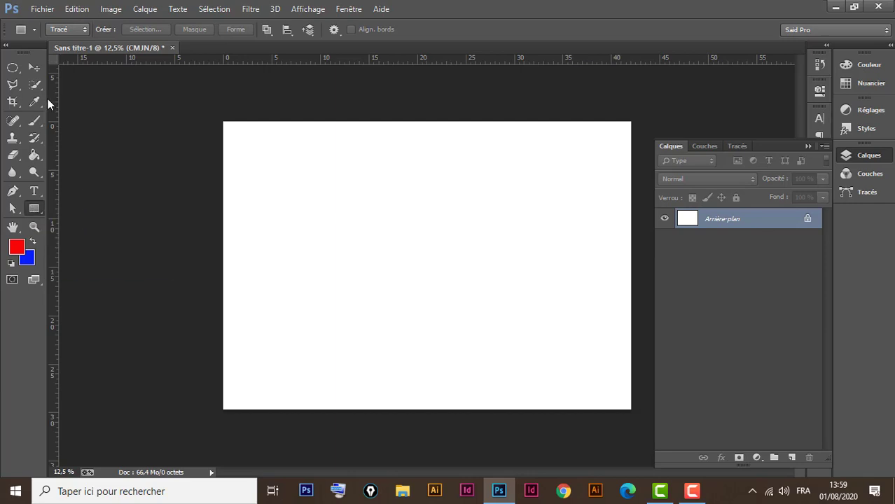
left_click(72, 29)
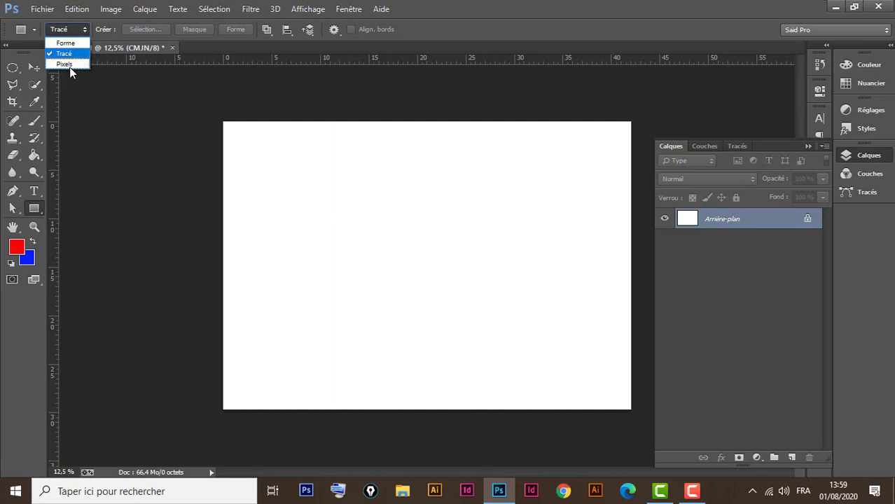
left_click(34, 208)
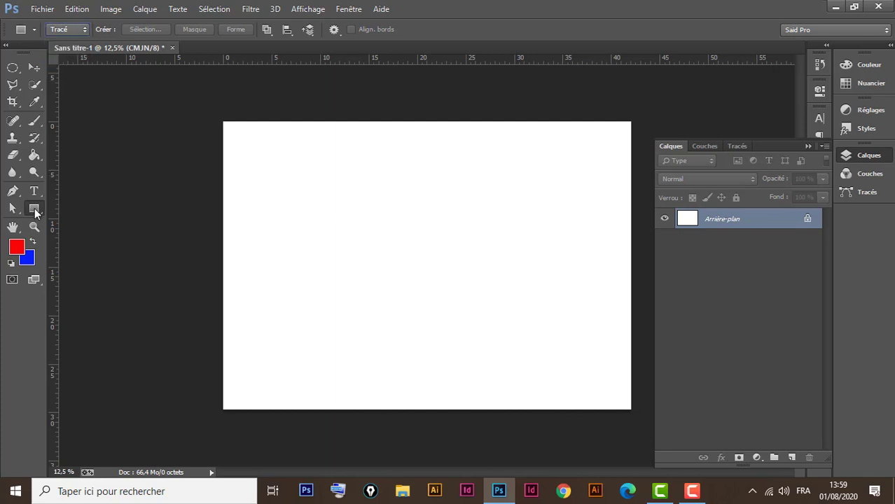
left_click(69, 30)
left_click(73, 63)
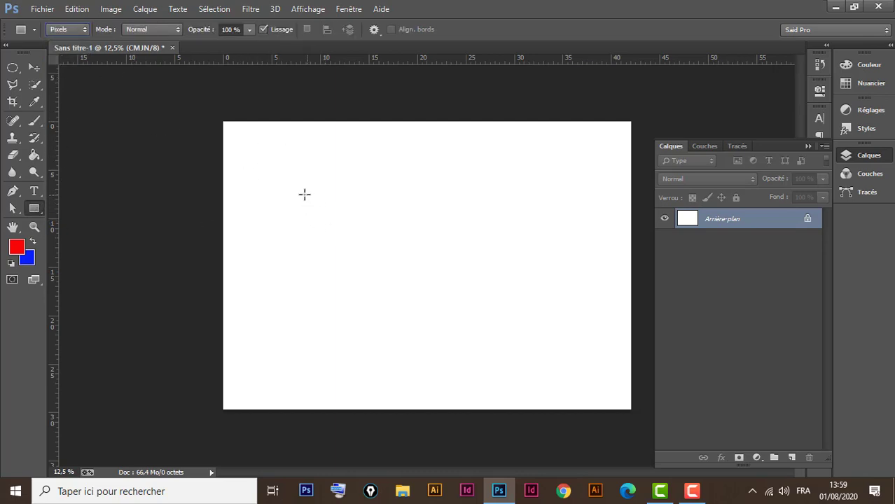
- Try drawing a red pixel rectangle directly on the background layer and undo it
left_click_drag(296, 177, 568, 341)
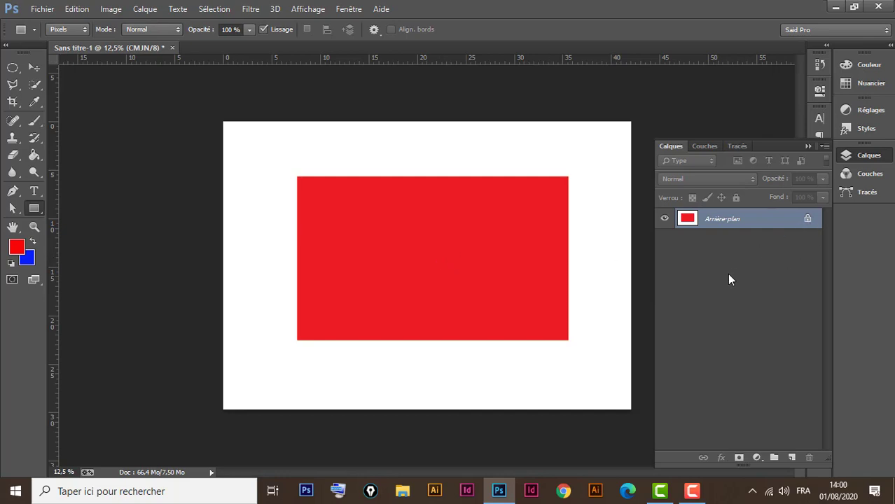
key("ctrl+z")
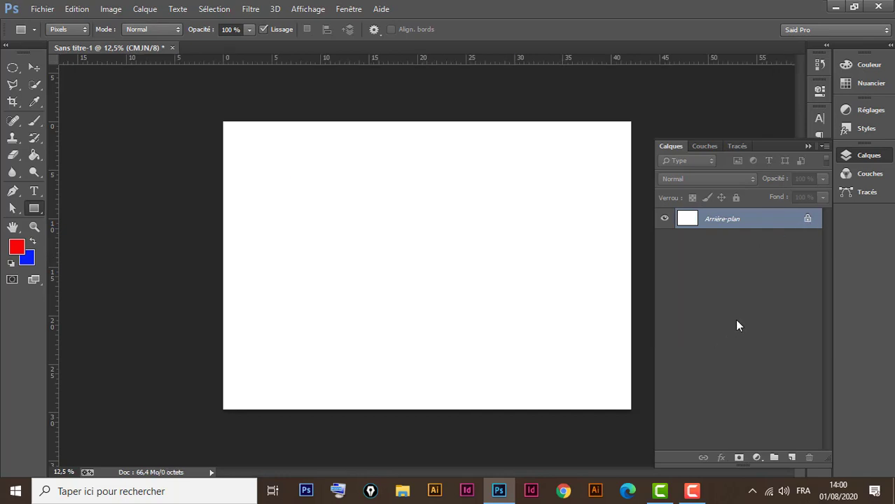
- Draw a red pixel rectangle on a new layer and move it toward the canvas's upper-left corner
left_click(791, 457)
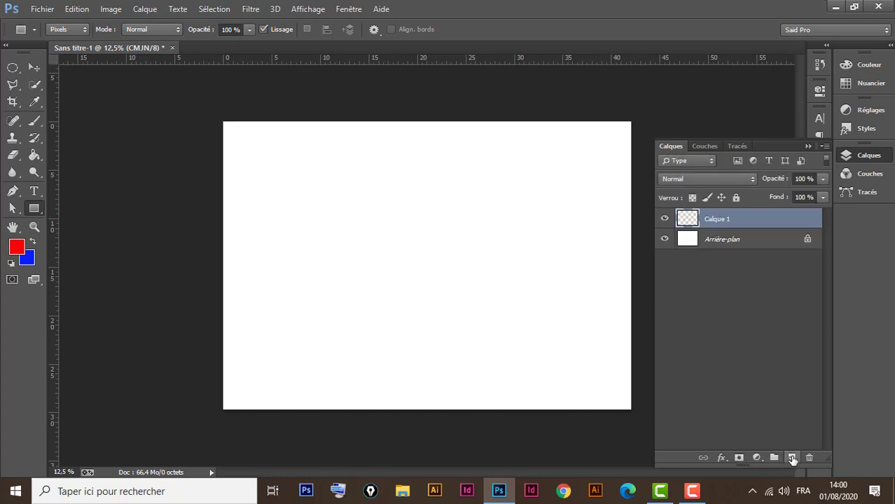
left_click_drag(282, 185, 546, 348)
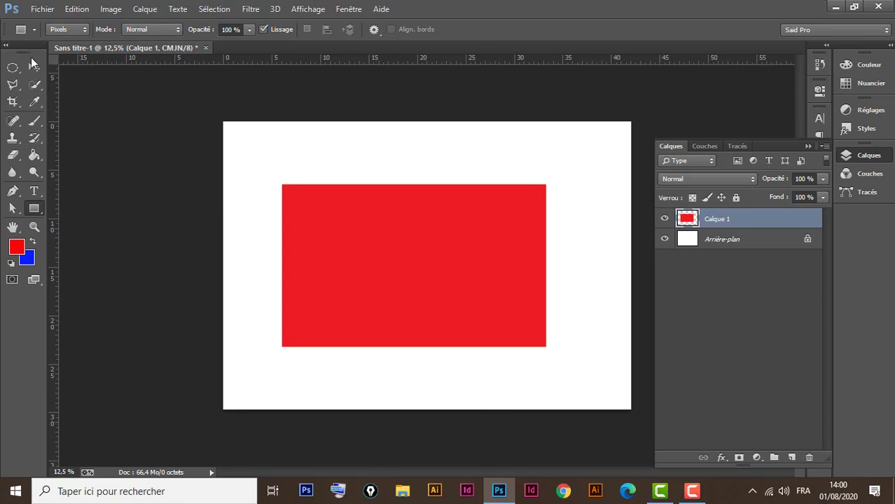
left_click(34, 67)
left_click_drag(427, 258, 395, 209)
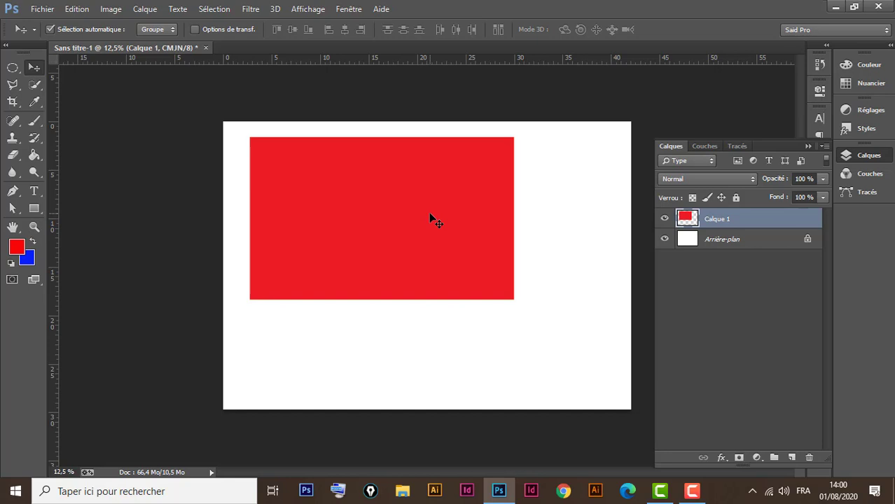
- Delete the red pixel rectangle's layer and set the Rectangle tool's drawing mode to Forme
key("Delete")
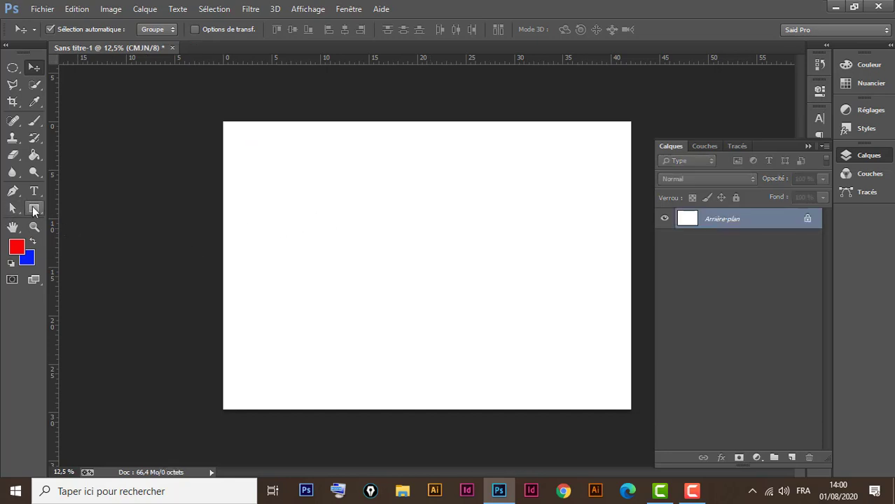
left_click(34, 208)
left_click(68, 28)
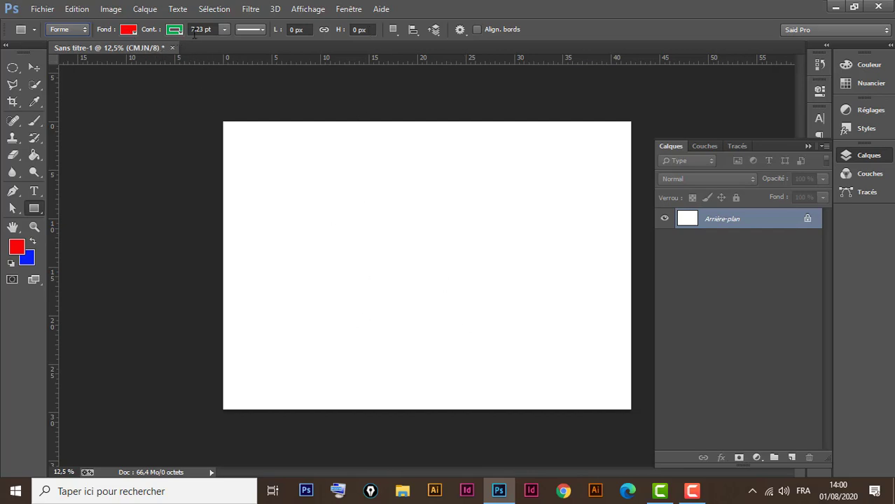
left_click(252, 30)
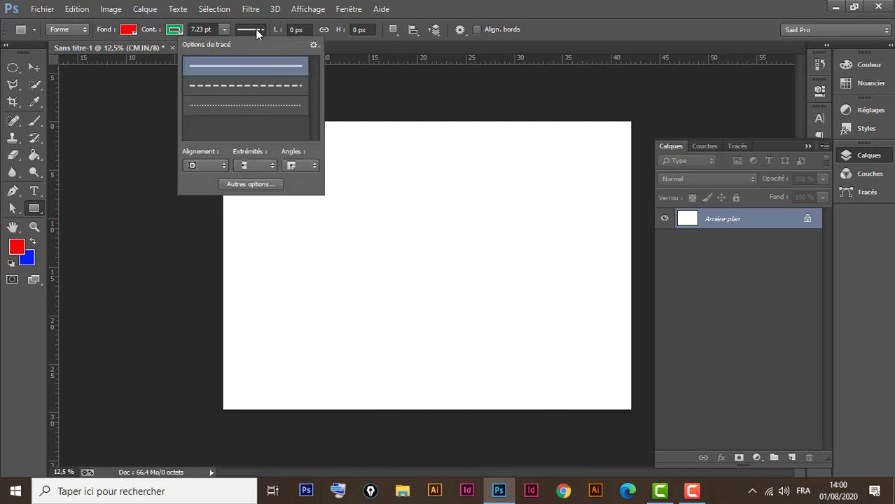
left_click(255, 29)
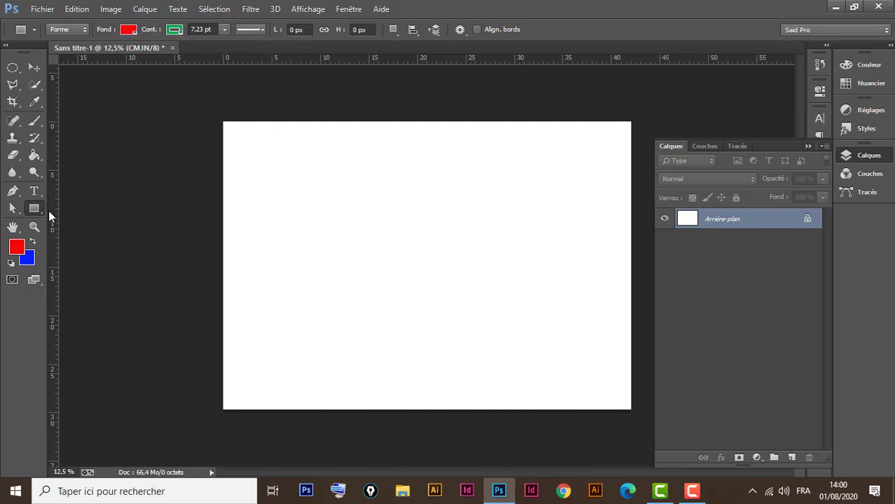
- Draw a red rectangle about 3205 × 2007 px with a green 7,23 pt outline and move it slightly up and left
left_click_drag(307, 193, 570, 359)
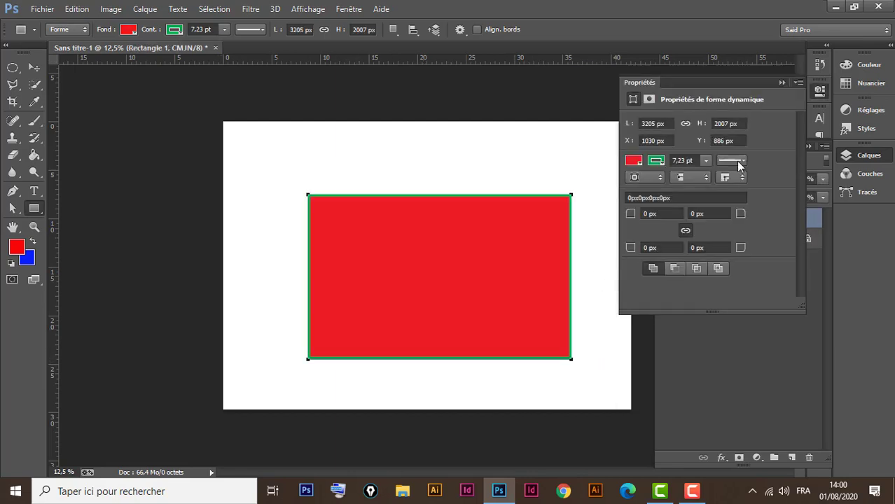
left_click(781, 82)
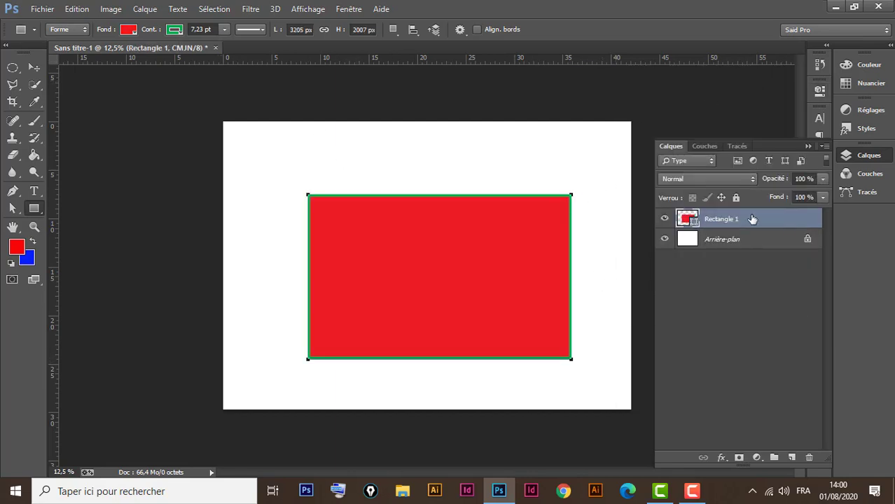
left_click(33, 68)
left_click_drag(386, 260, 413, 224)
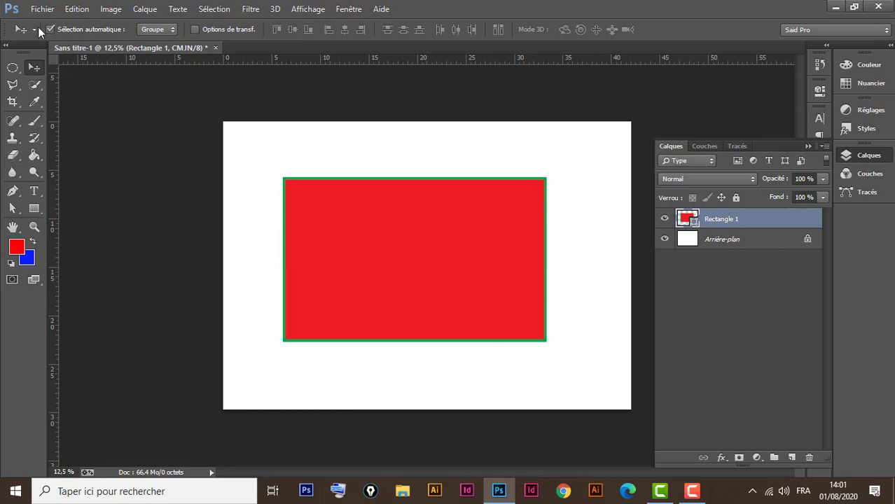
- Try the dashed outline style on the rectangle, then make it dotted and set the stroke width to 18,44 pt
left_click(33, 209)
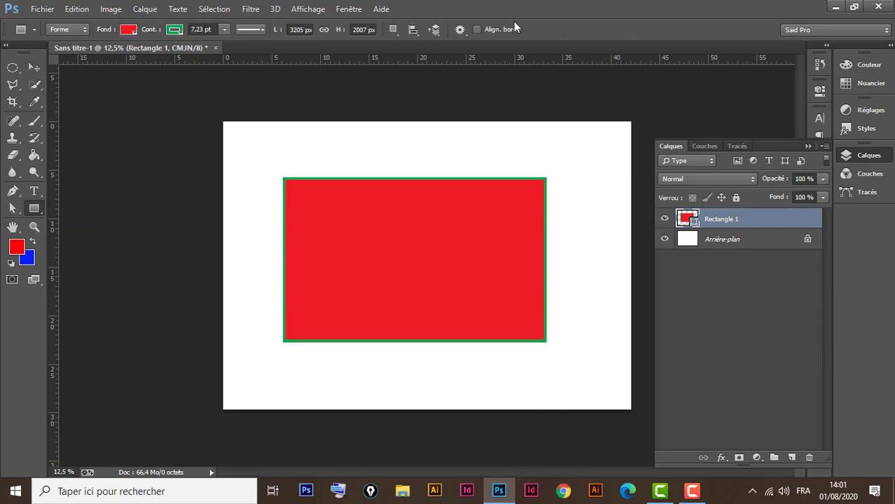
left_click(262, 30)
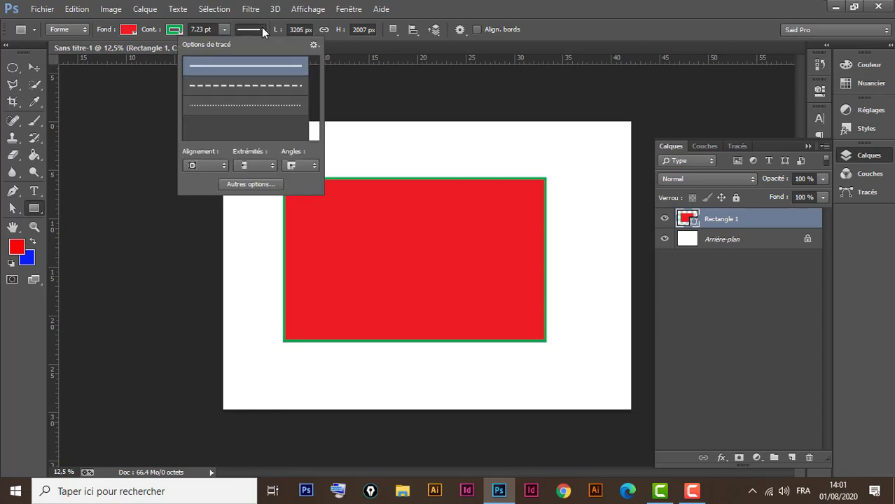
left_click(256, 85)
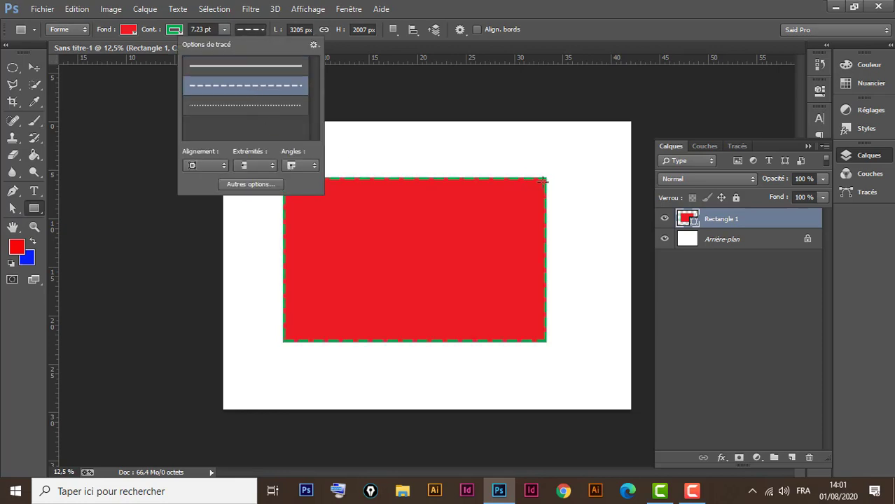
left_click(260, 106)
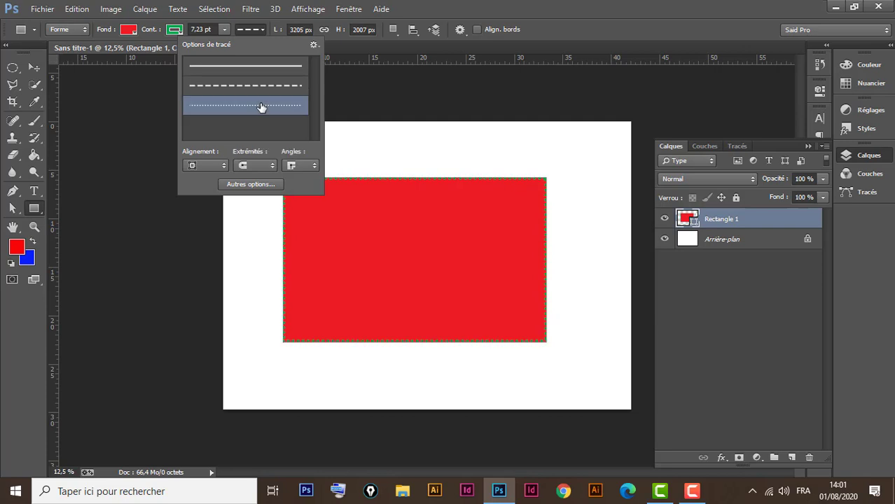
left_click(224, 29)
left_click_drag(224, 43, 236, 45)
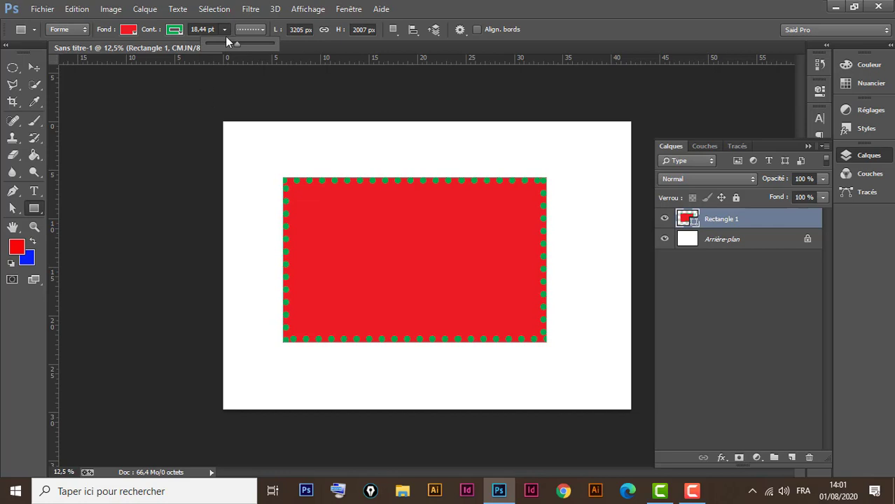
- Make the rectangle's outline dashed and try a centered stroke alignment before restoring the inside alignment
left_click(258, 30)
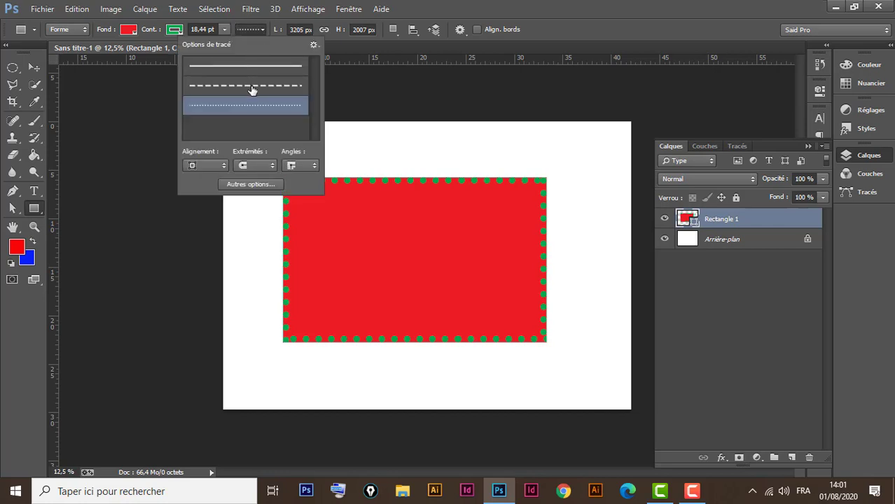
left_click(252, 86)
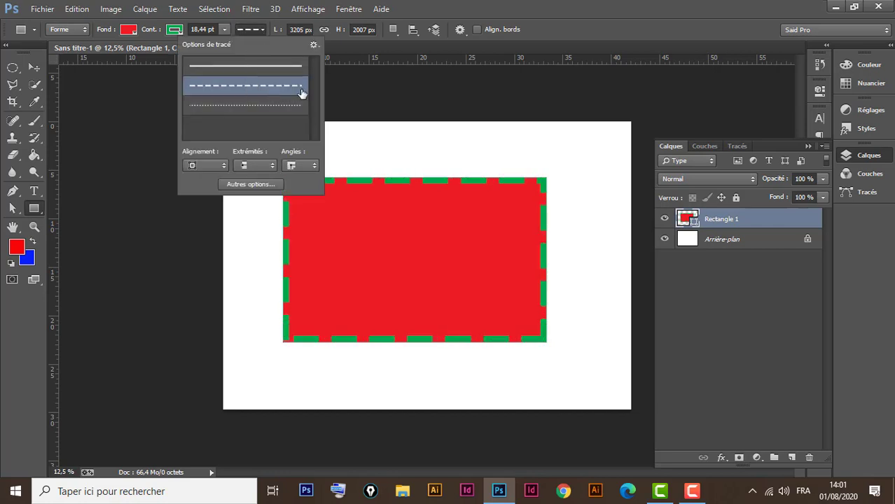
left_click(212, 165)
left_click(208, 200)
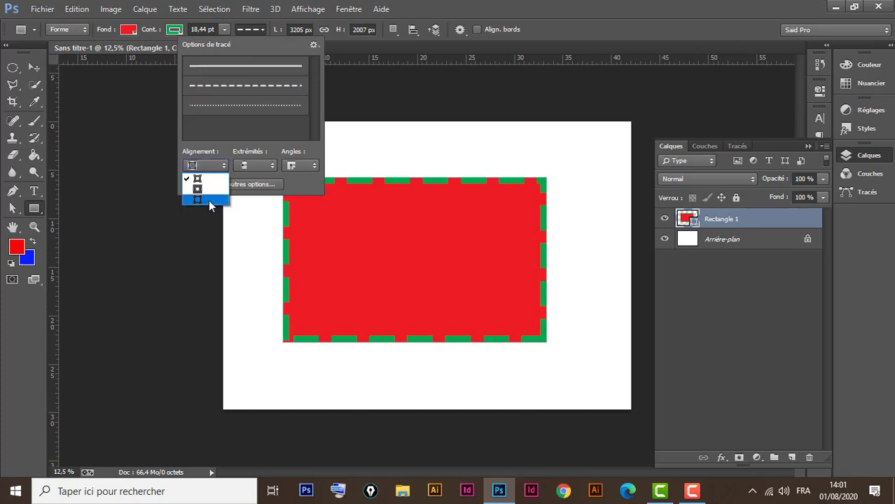
left_click(214, 168)
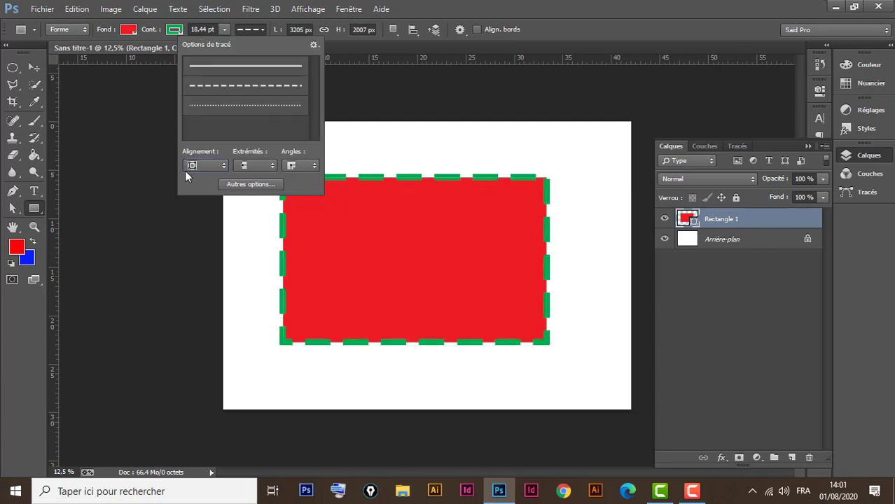
left_click(207, 166)
left_click(205, 179)
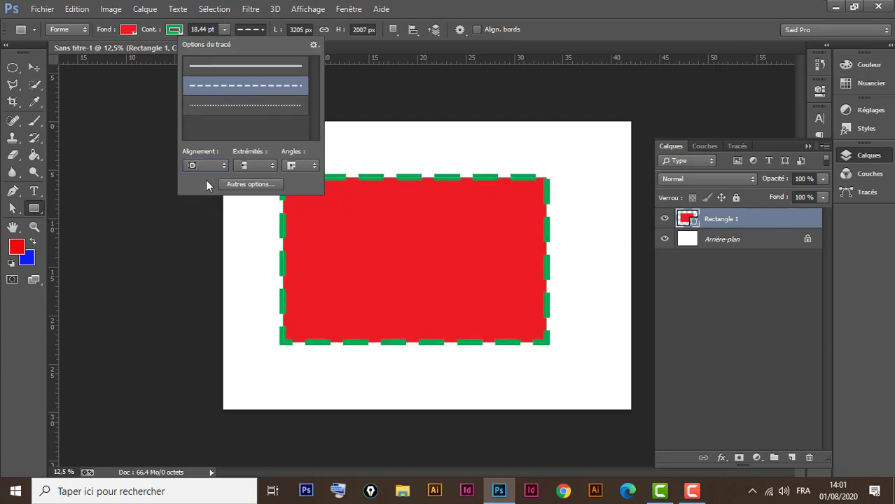
left_click(556, 18)
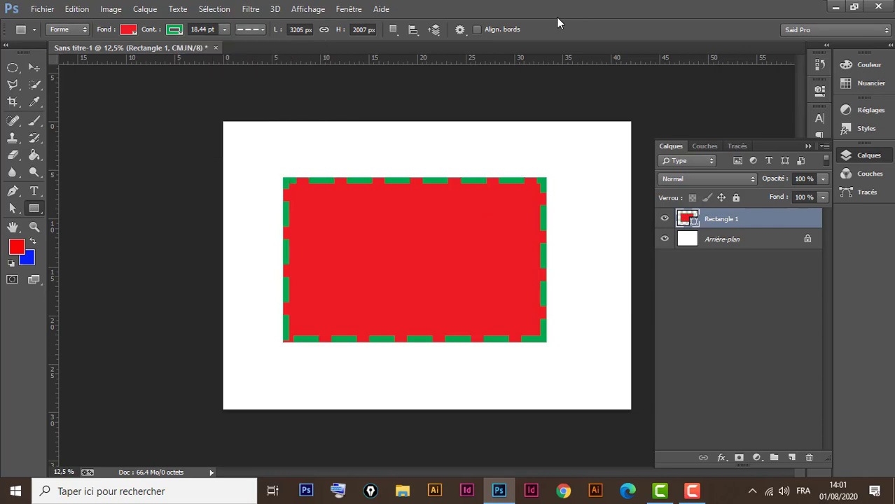
- Delete the dashed rectangle's layer and activate the Quick Selection tool
left_click(35, 67)
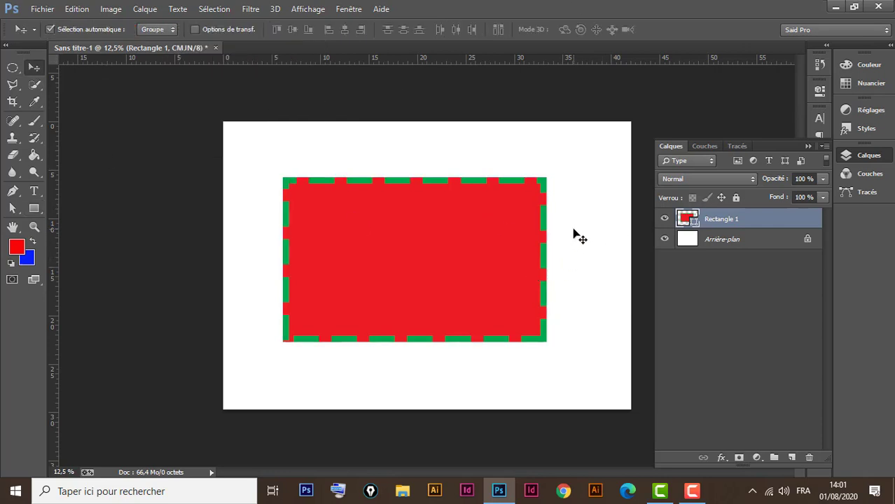
key("Delete")
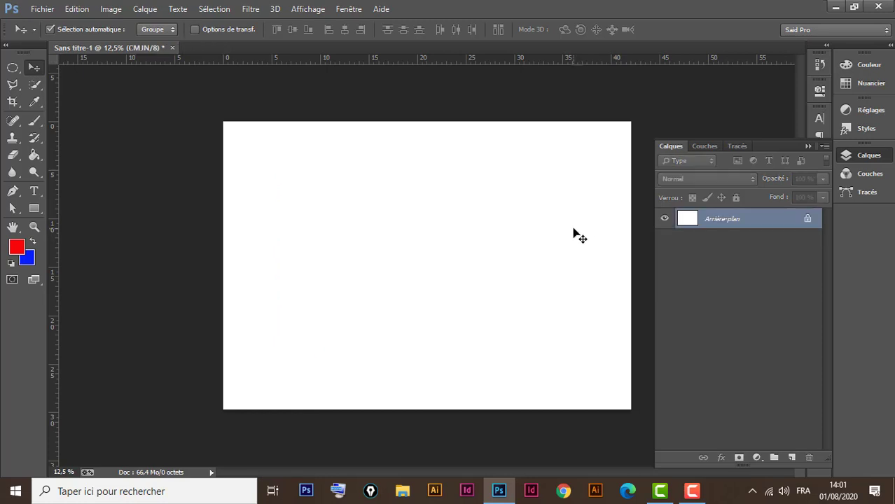
left_click(36, 89)
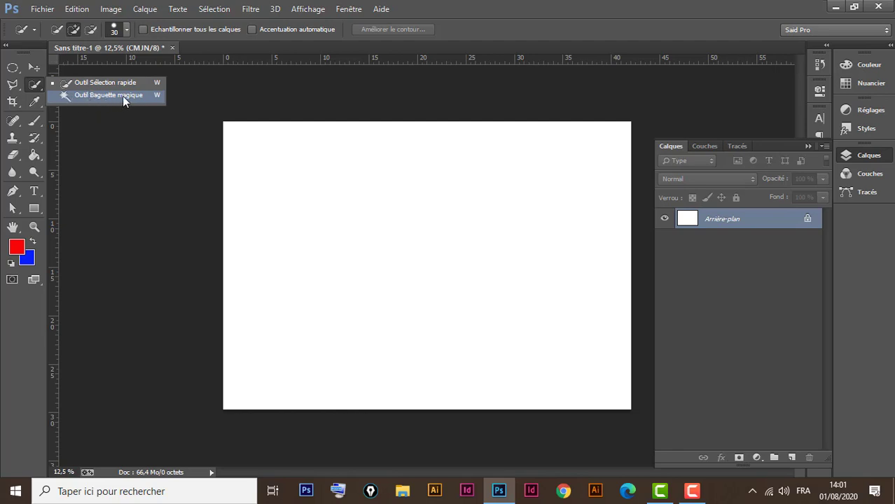
left_click(36, 88)
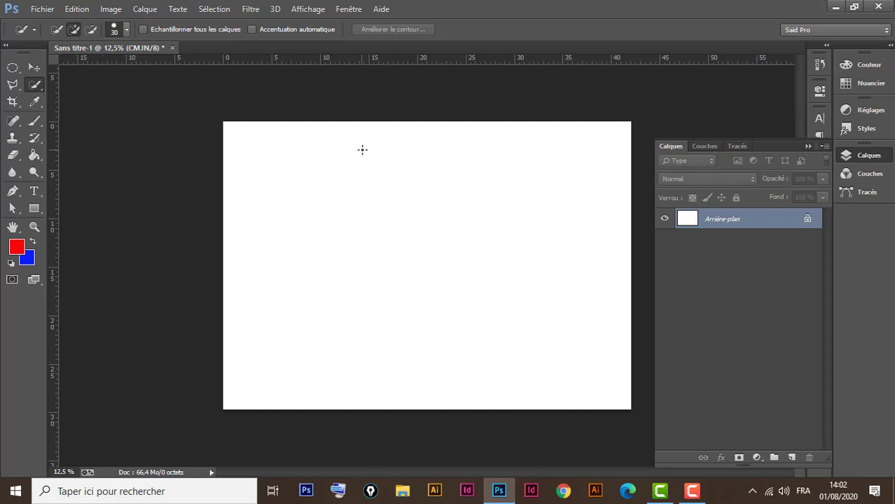
- Import the 10412_Oranges-and-Lemons image at the centre of the canvas as a new layer
left_click(43, 9)
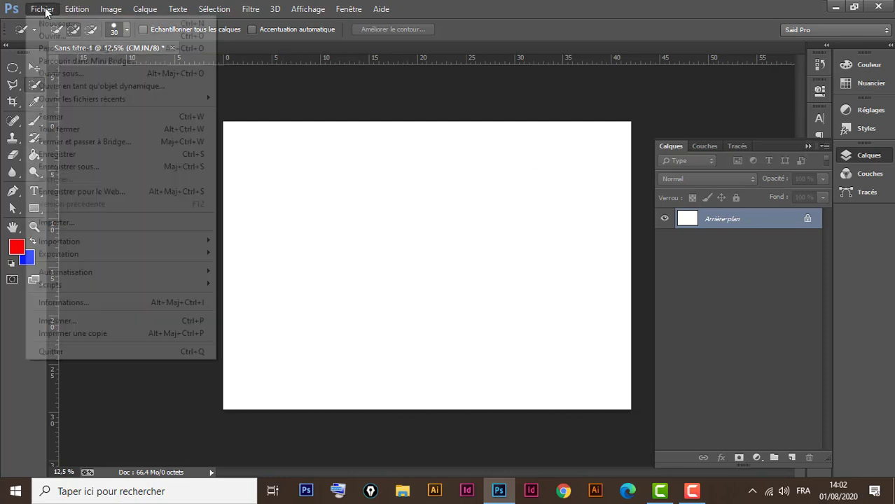
left_click(115, 223)
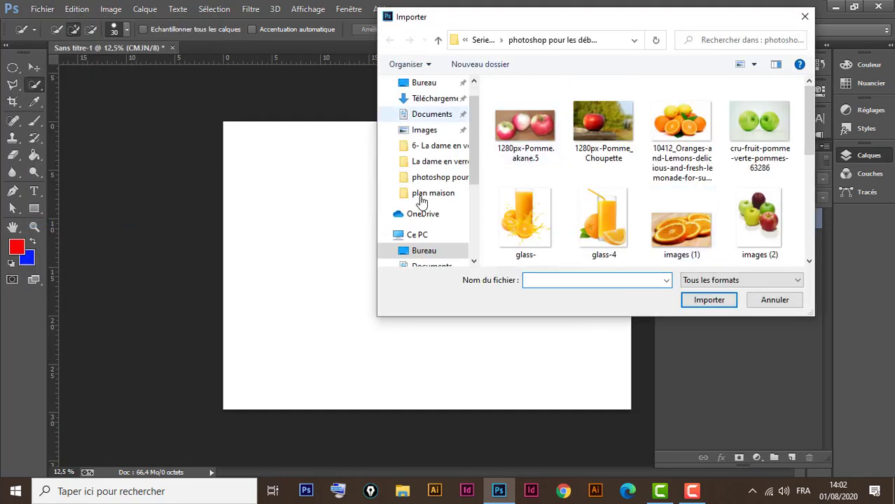
mouse_move(811, 145)
left_mouse_down()
mouse_move(810, 257)
mouse_move(804, 130)
left_mouse_up()
left_click(676, 123)
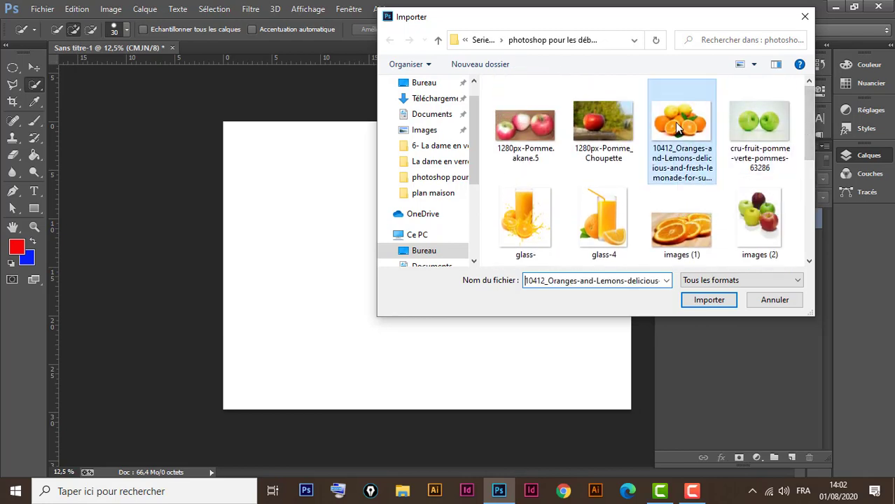
left_click(709, 299)
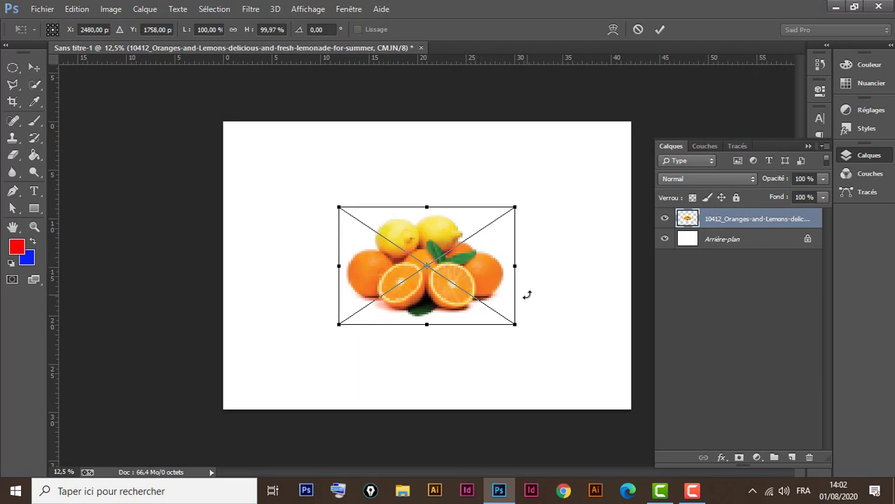
key("Return")
- Fill the Arrière-plan layer with the red foreground colour
key("w")
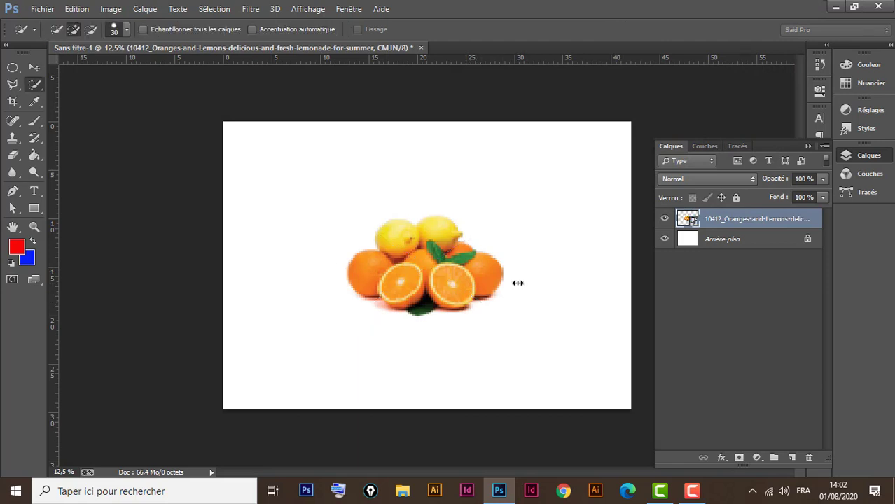
left_click(769, 242)
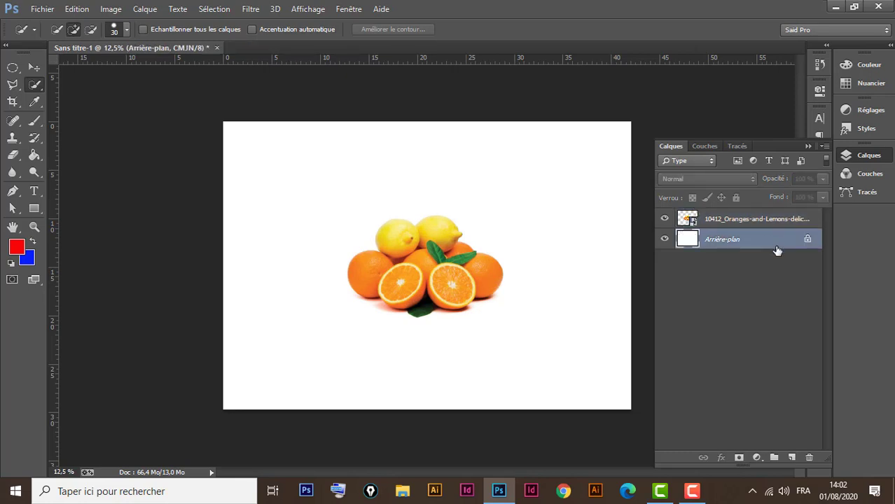
key("alt+BackSpace")
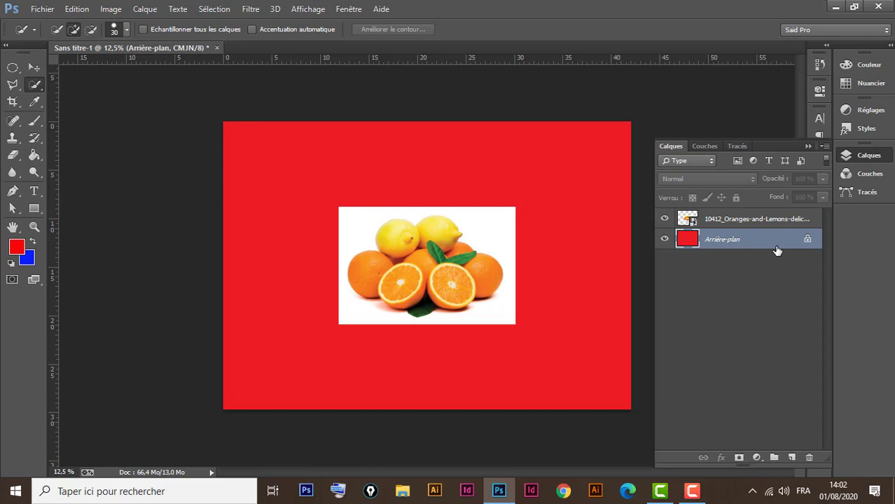
- Activate the Magic Wand tool, try it on the white area around the fruit, and make the oranges-and-lemons layer active
left_click(451, 286, "ctrl")
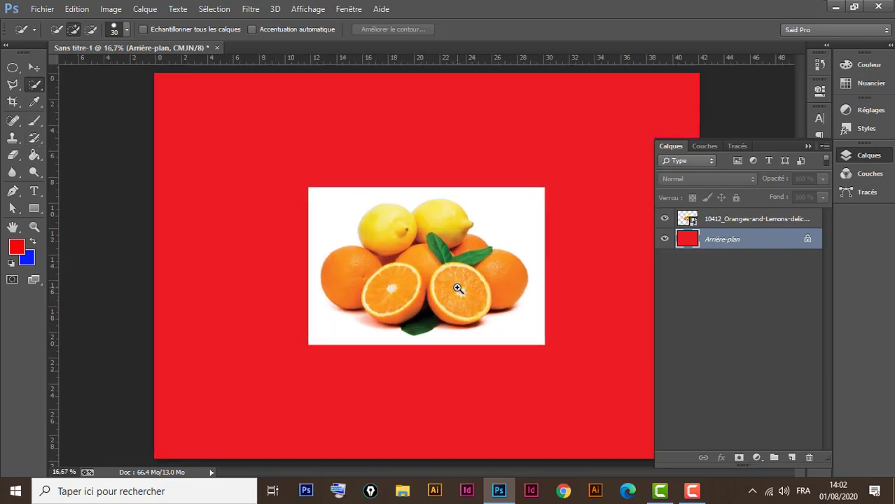
left_click(458, 288, "ctrl")
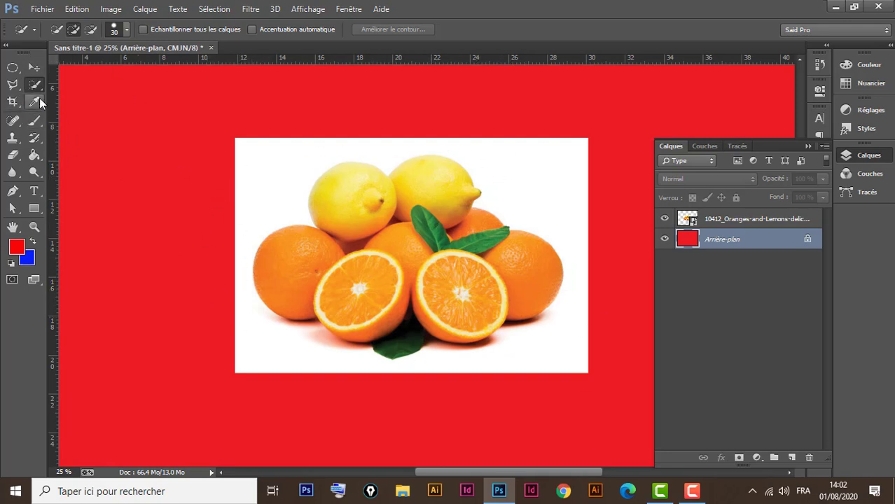
right_click(35, 84)
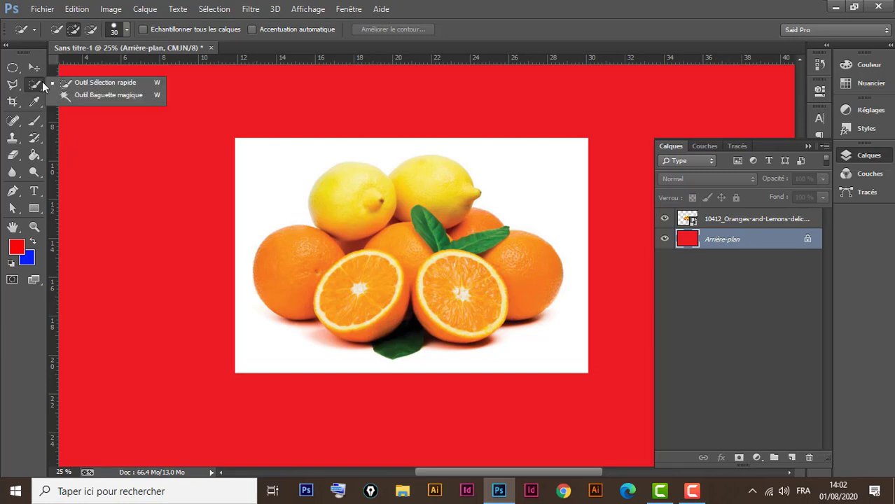
left_click(91, 94)
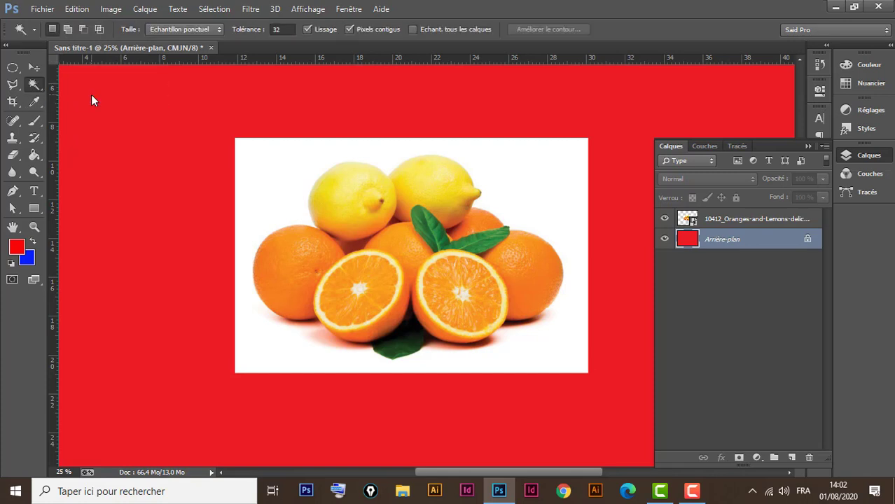
left_click(561, 168)
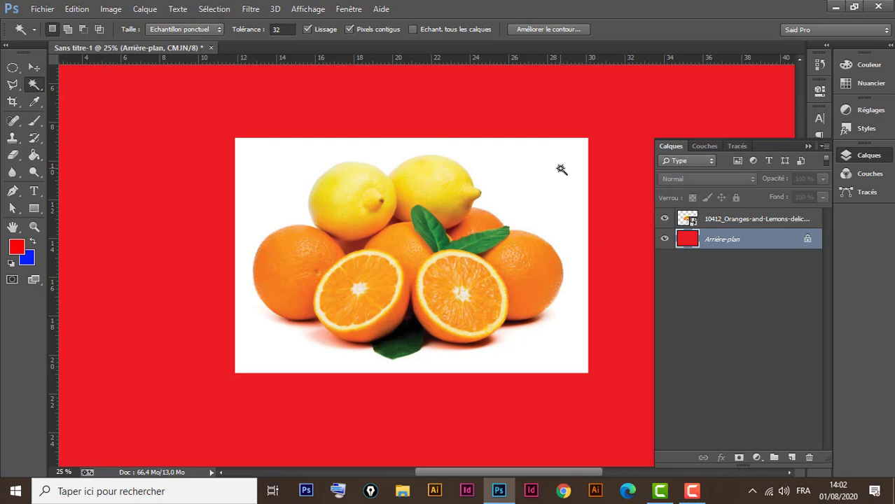
left_click(768, 222)
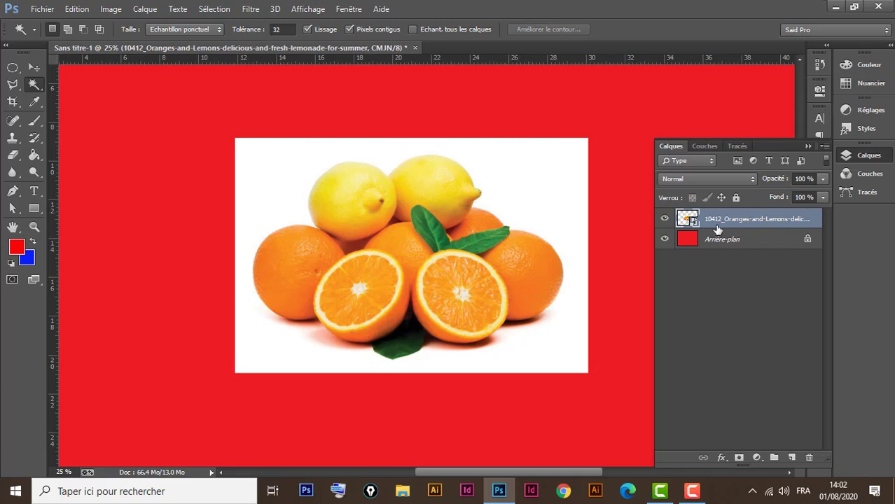
- Select the white area around the fruit with the Magic Wand and try to delete it from the smart object
left_click(562, 169)
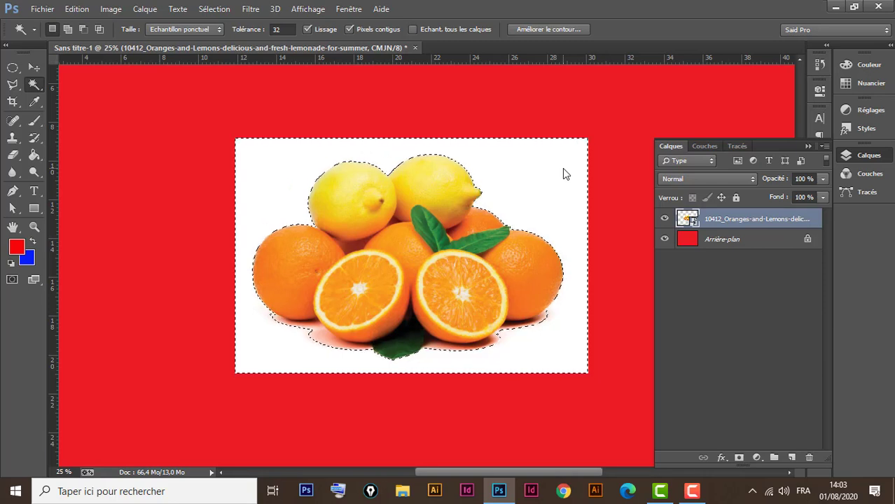
key("Delete")
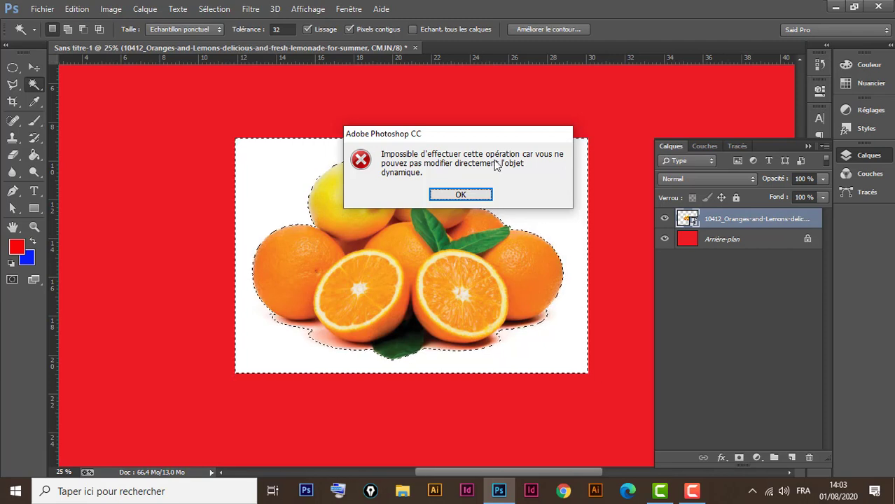
left_click_drag(474, 139, 436, 238)
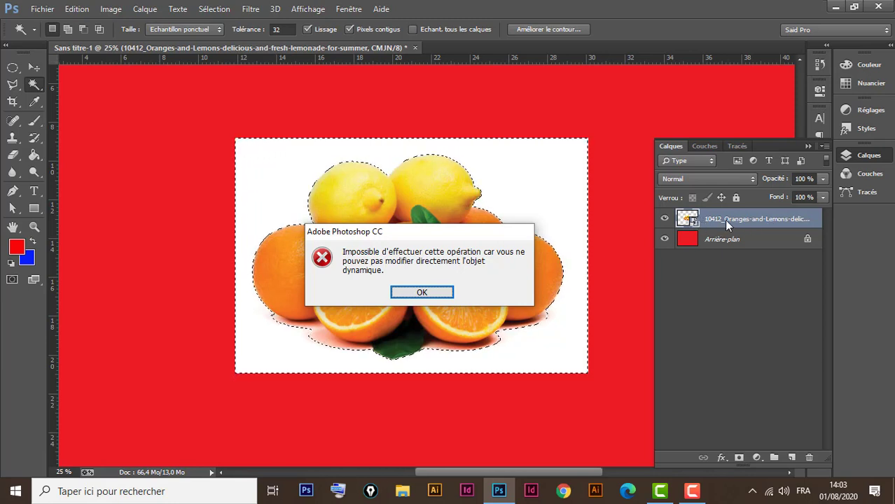
left_click(435, 294)
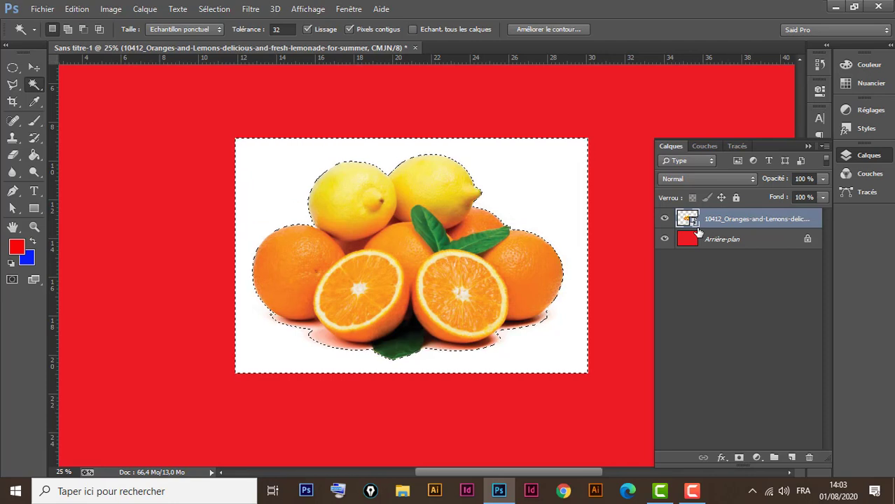
- Rasterize the oranges-and-lemons layer, convert it back to a smart object, and clear the selection
right_click(810, 222)
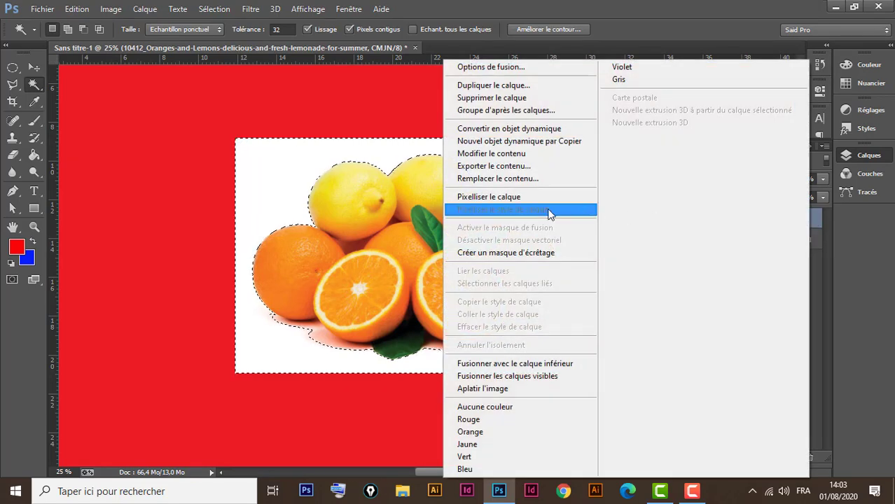
left_click(515, 201)
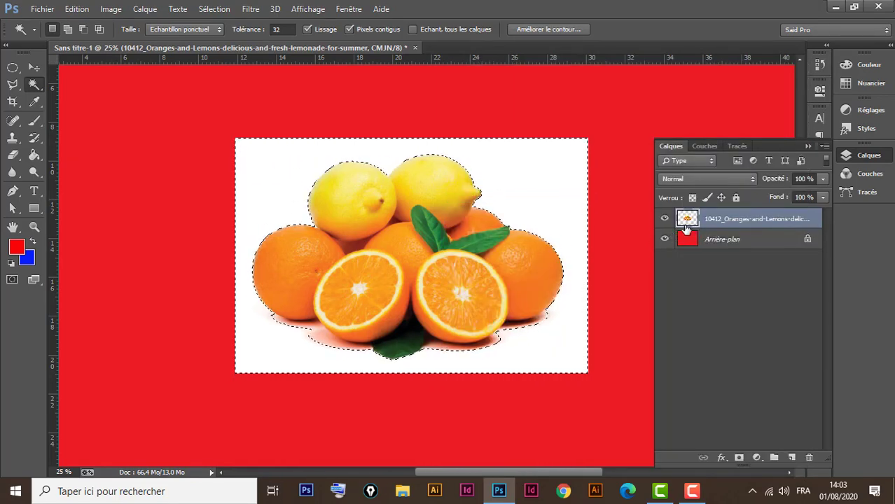
right_click(812, 219)
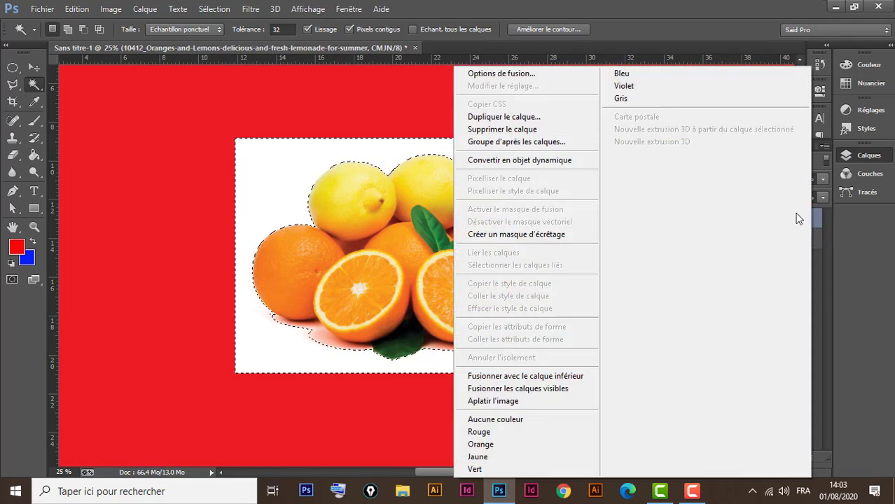
left_click(530, 160)
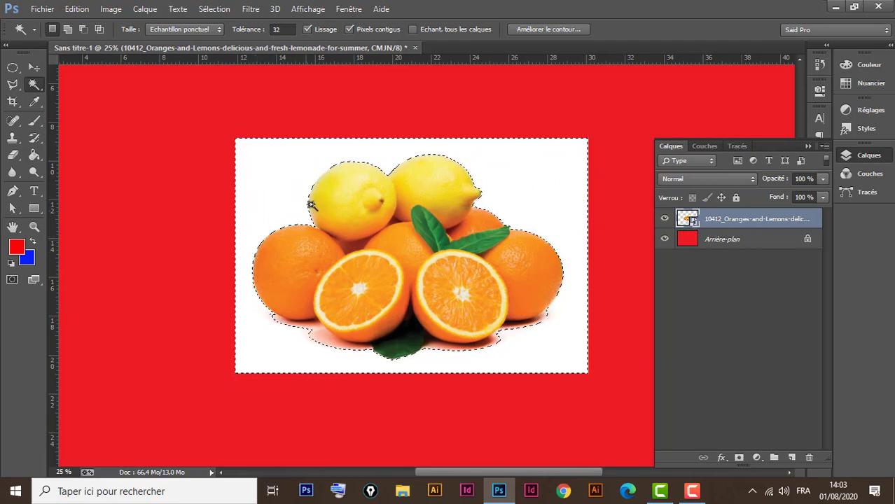
key("ctrl+d")
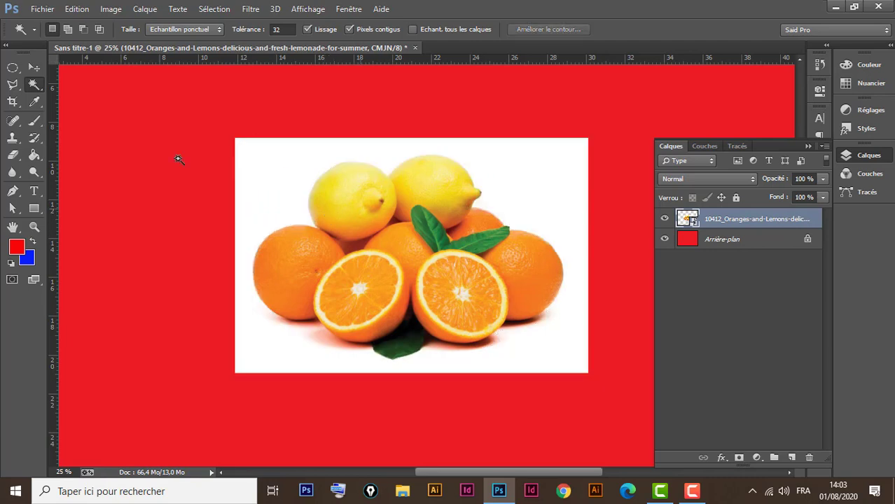
- Rasterize the fruit layer and try an Eraser stroke across the lemons, then undo both the erasing and the rasterizing
left_click(13, 155)
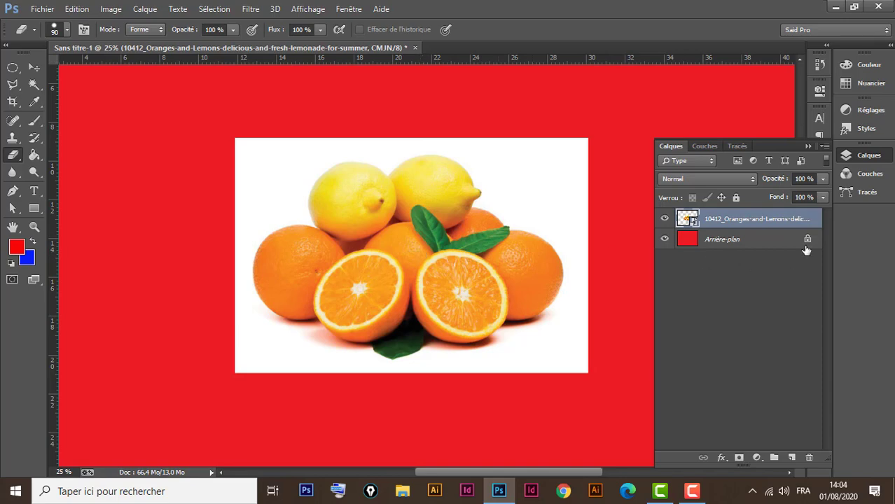
right_click(812, 219)
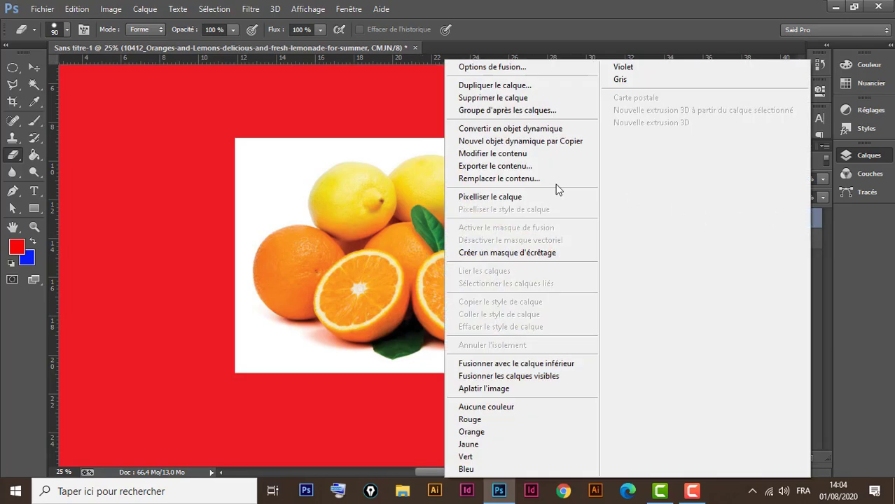
left_click(504, 197)
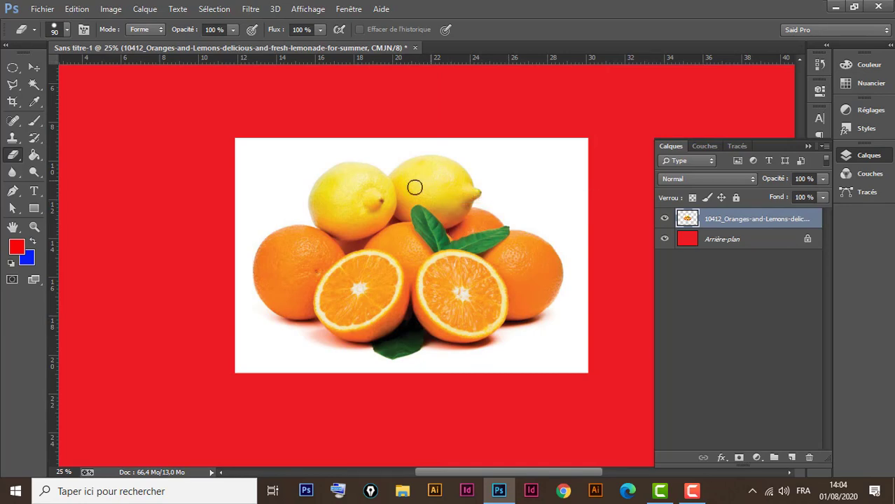
mouse_move(466, 182)
left_mouse_down()
mouse_move(285, 218)
mouse_move(514, 182)
left_mouse_up()
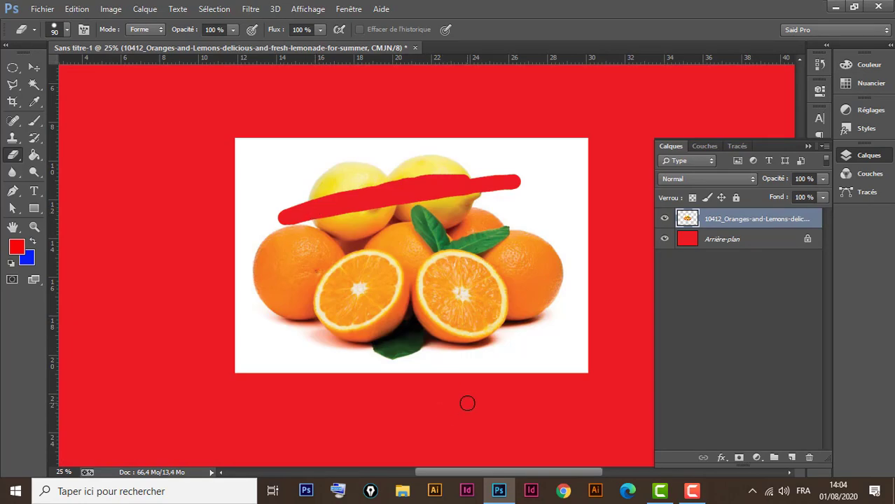
key("ctrl+alt+z")
key("ctrl+alt+z")
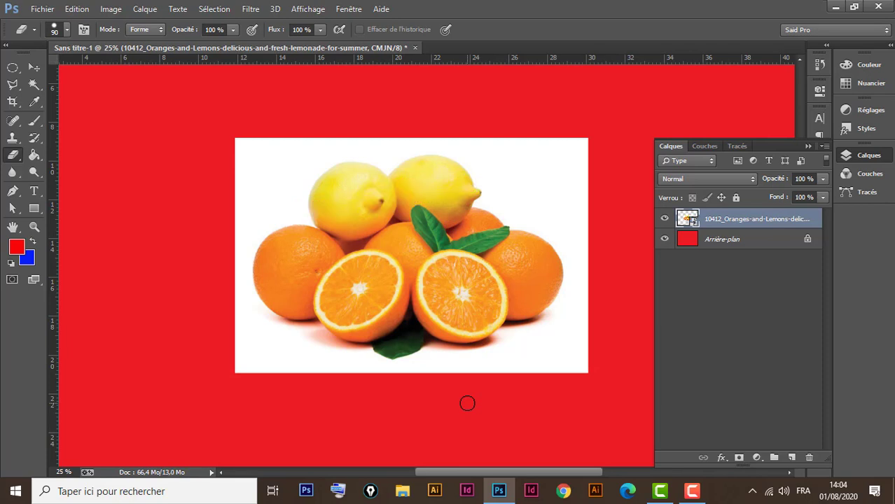
- Rasterize the oranges-and-lemons layer, delete its white background using a Magic Wand selection, and deselect
right_click(804, 224)
left_click(517, 194)
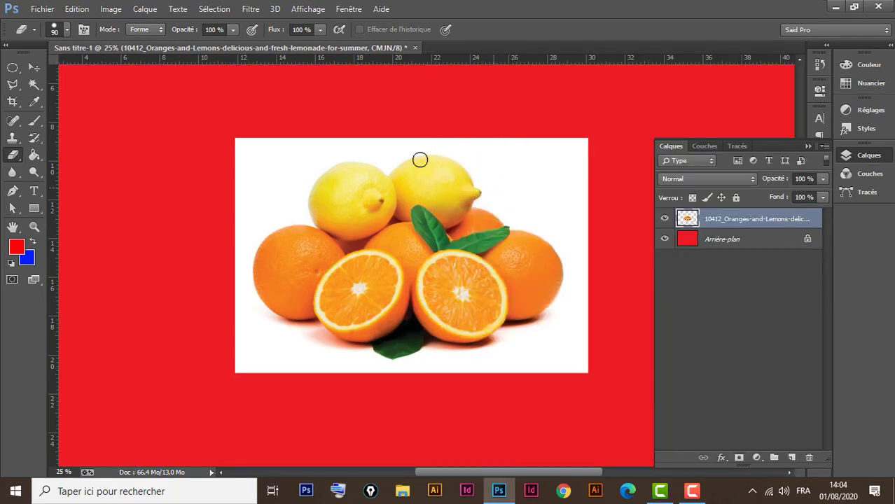
left_click(36, 84)
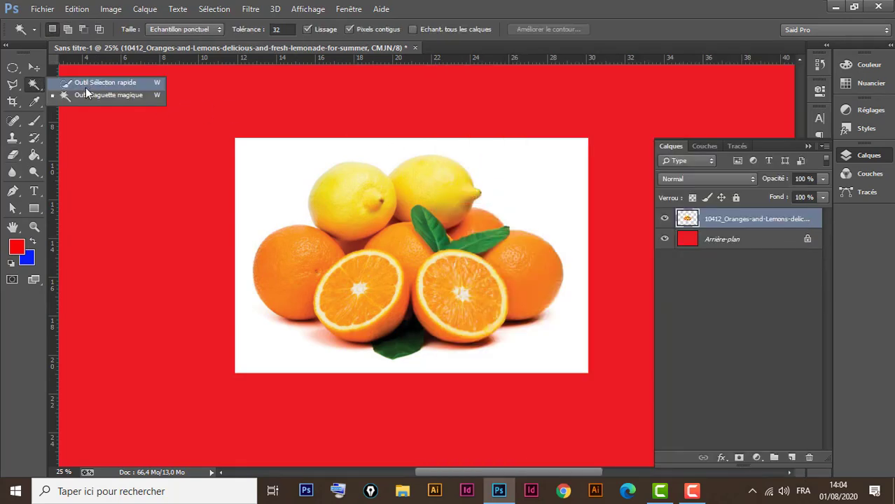
left_click(86, 96)
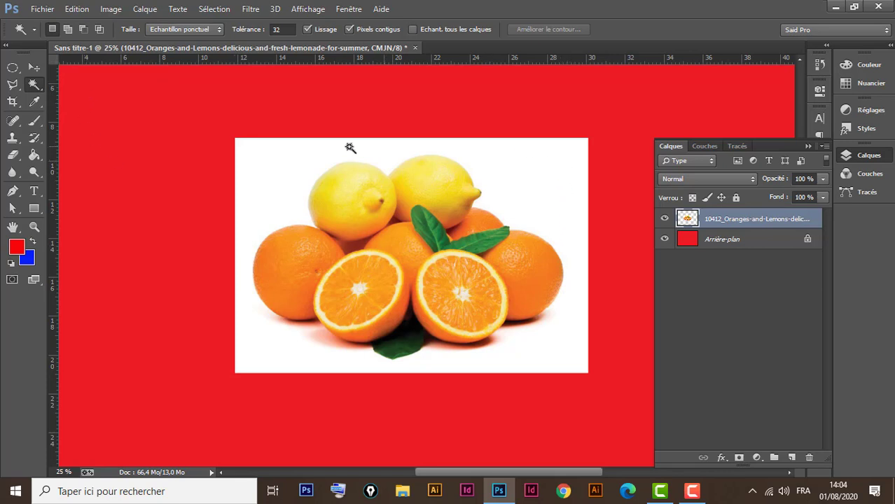
left_click(560, 164)
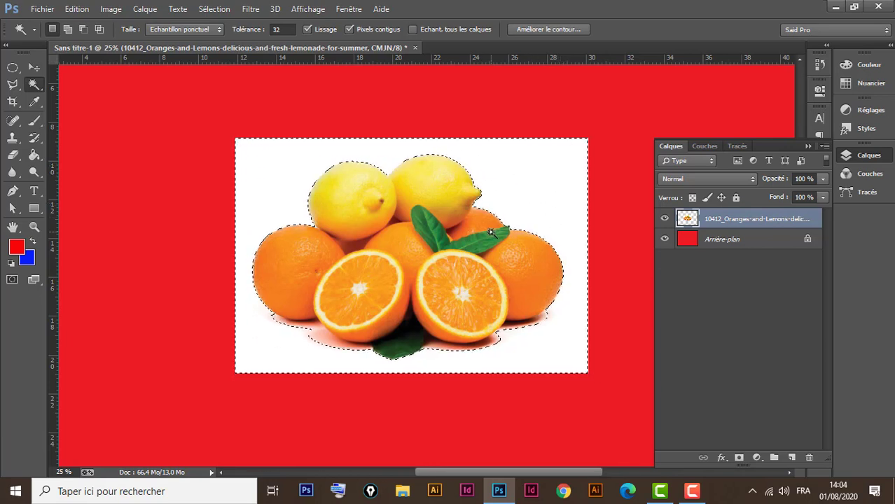
key("Delete")
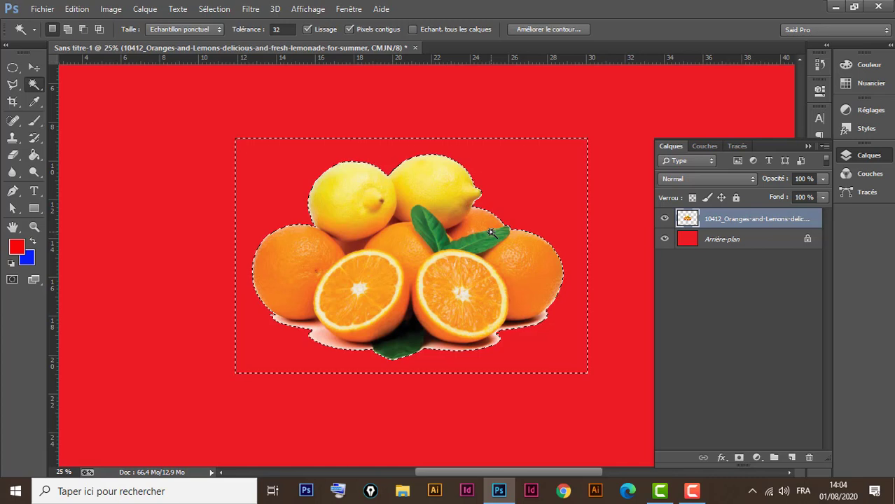
key("ctrl+d")
- Move the cut-out fruit to the canvas's upper-left corner and scale it down to about 66.6%
key("ctrl+minus")
key("ctrl+minus")
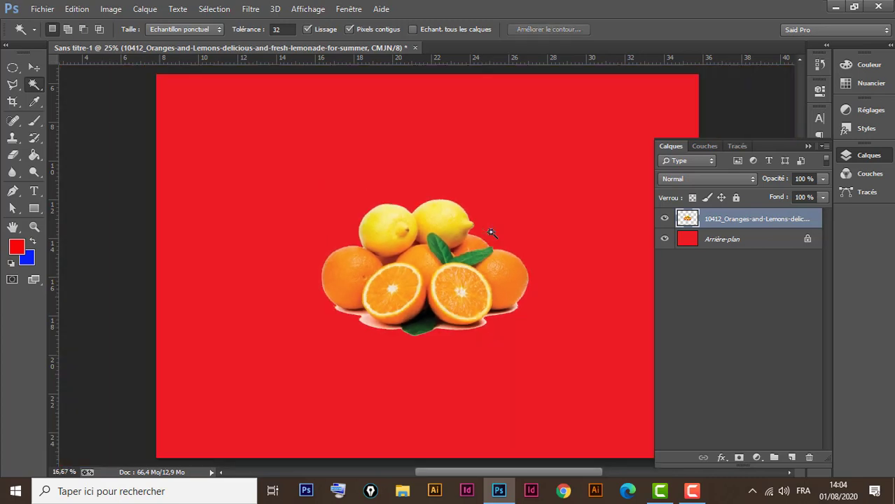
left_click(34, 67)
left_click_drag(429, 270, 310, 188)
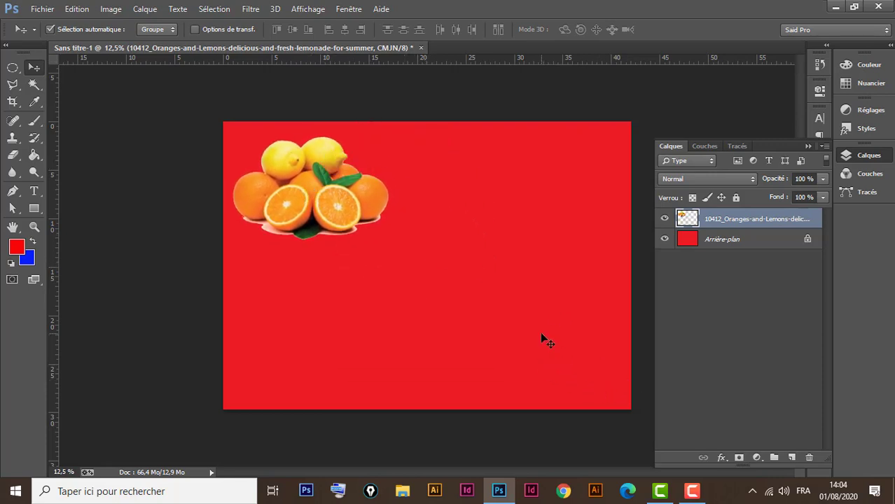
key("ctrl+t")
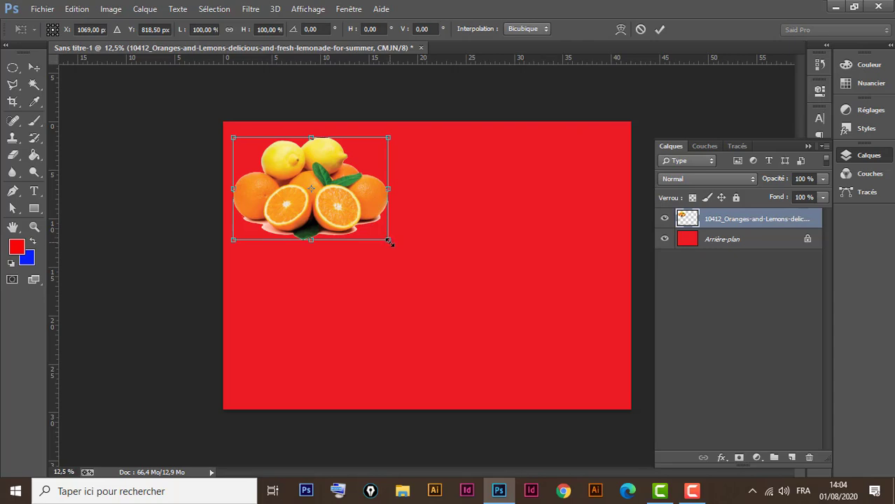
left_click_drag(391, 242, 322, 225)
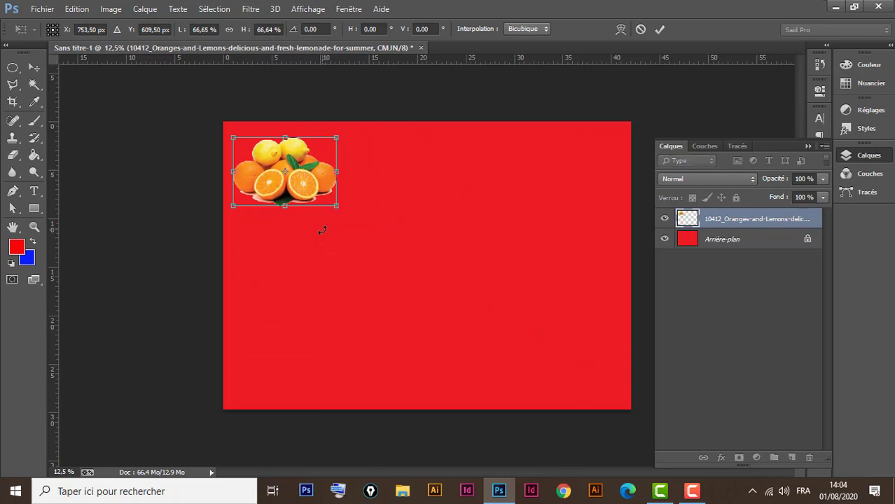
key("Return")
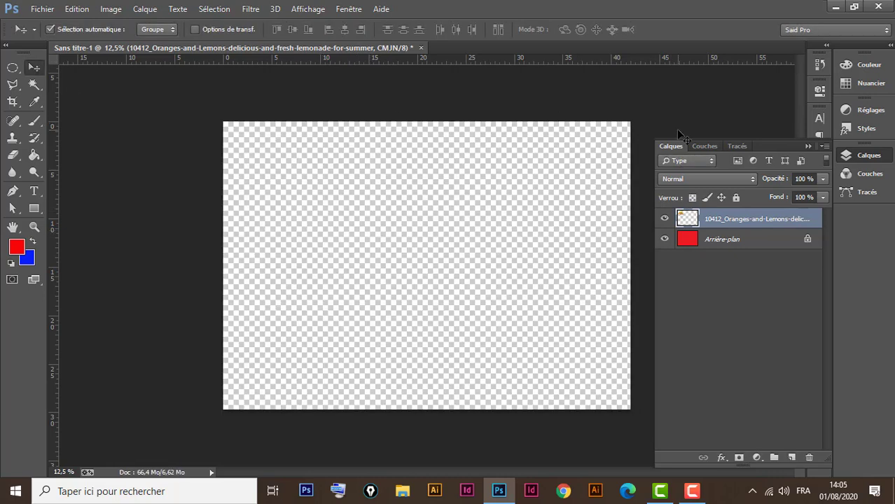
- Make the oranges-and-lemons layer active and activate the Magic Wand tool
left_click(764, 240)
left_click(768, 220)
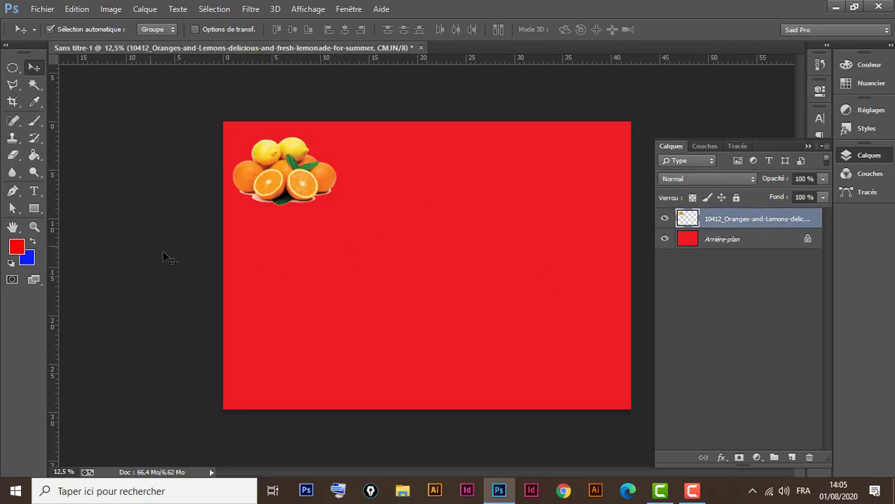
left_click(32, 85)
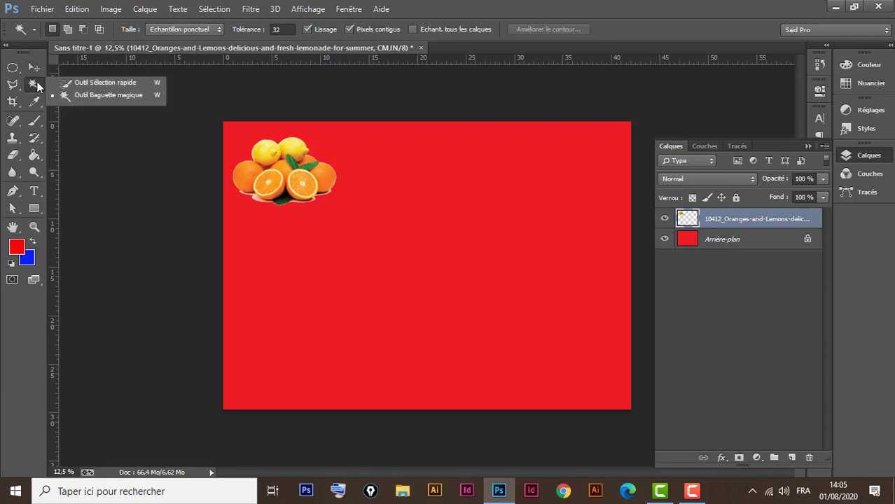
left_click(37, 84)
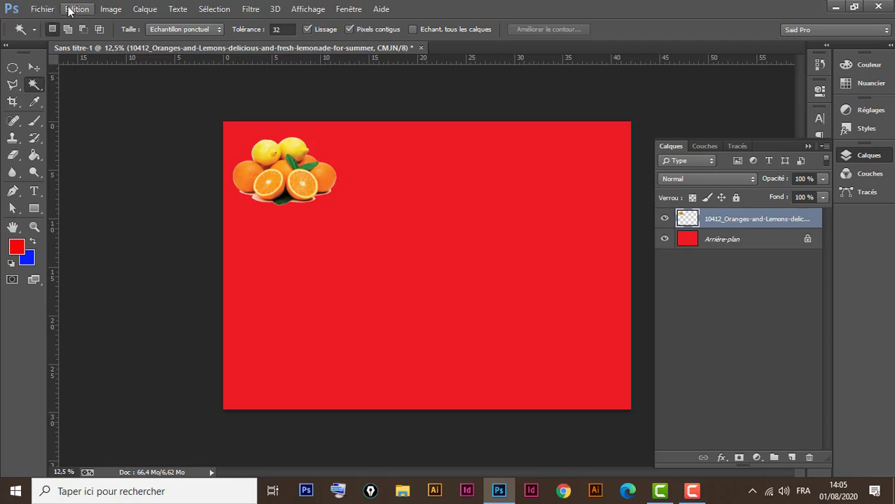
- Import the images (1) orange-slice photo as a new layer enlarged to about 178.5%, and activate the Move tool
left_click(41, 10)
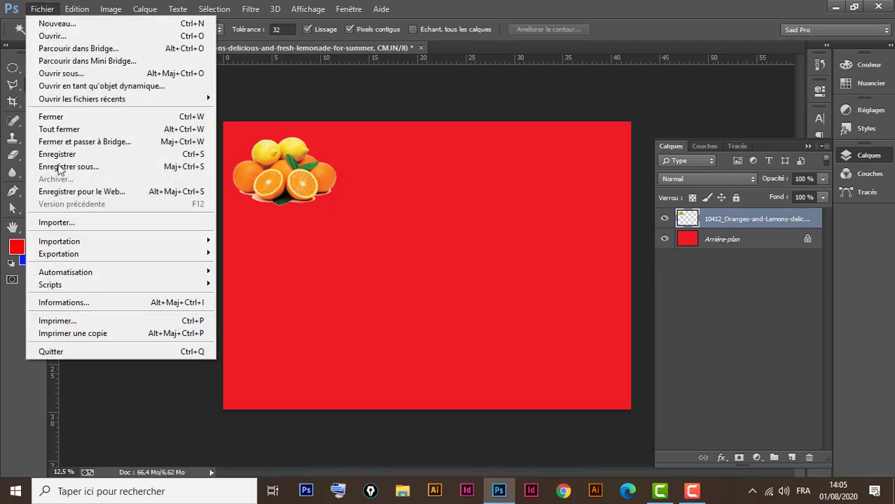
left_click(83, 222)
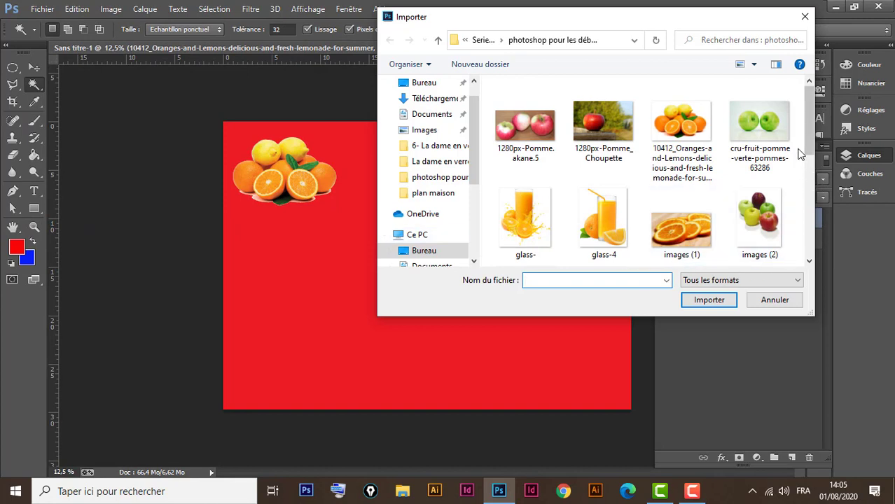
scroll(809, 149, "down", 1)
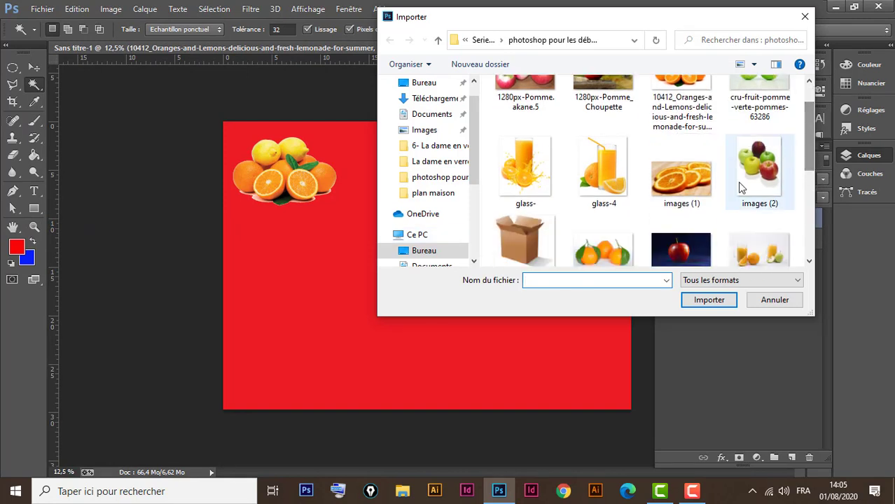
left_click(685, 178)
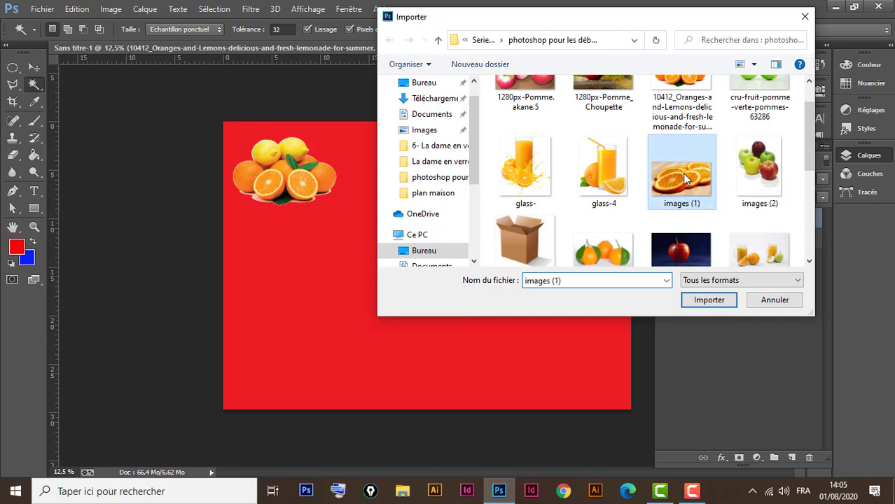
left_click(712, 303)
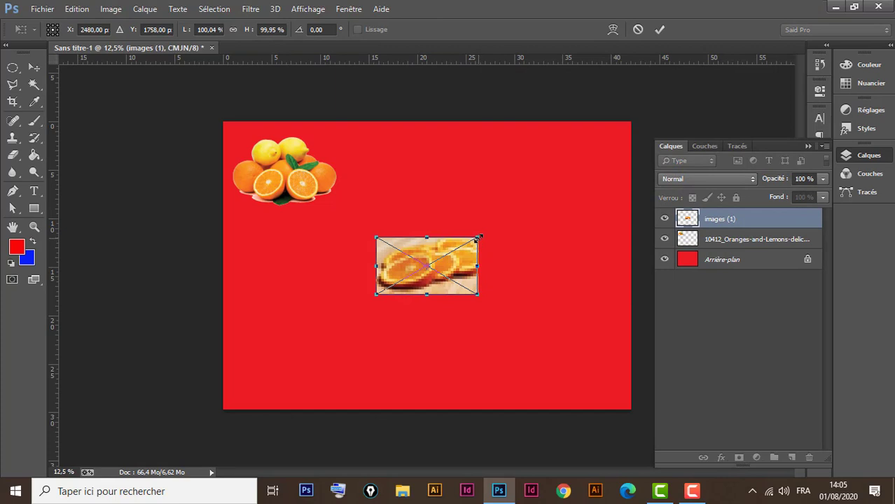
left_click_drag(478, 238, 557, 190)
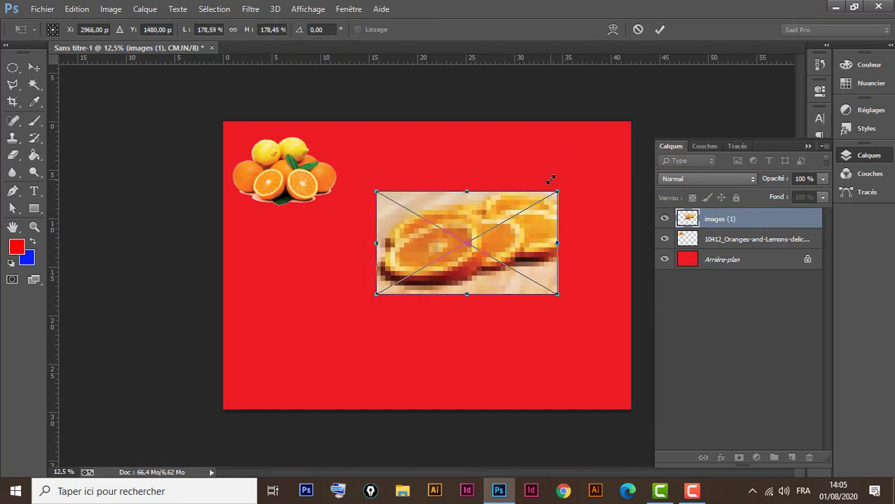
key("Return")
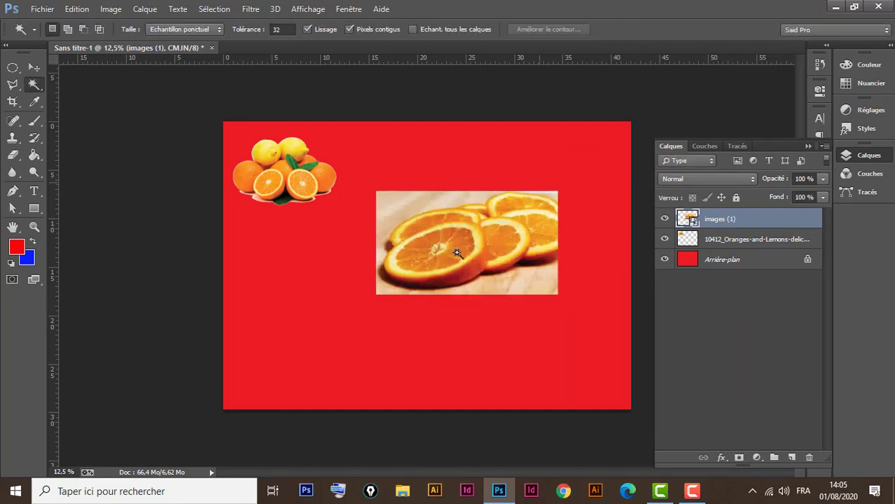
left_click(34, 68)
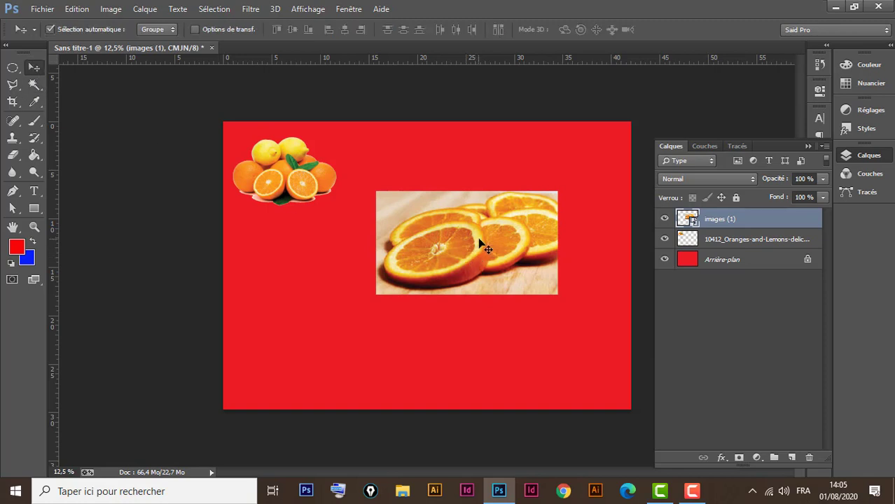
- Move the orange-slice photo down to about the canvas's centre and set up the Quick Selection tool with a 191 px brush
left_click_drag(478, 242, 440, 290)
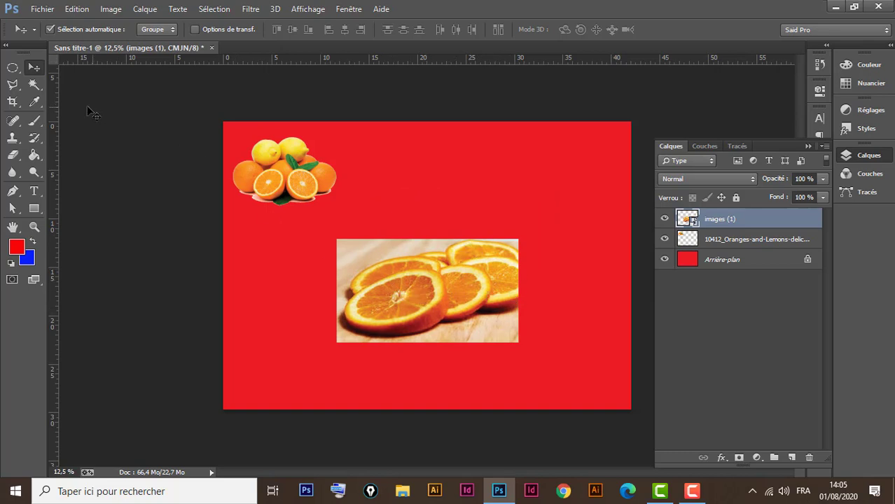
left_click_drag(35, 81, 90, 81)
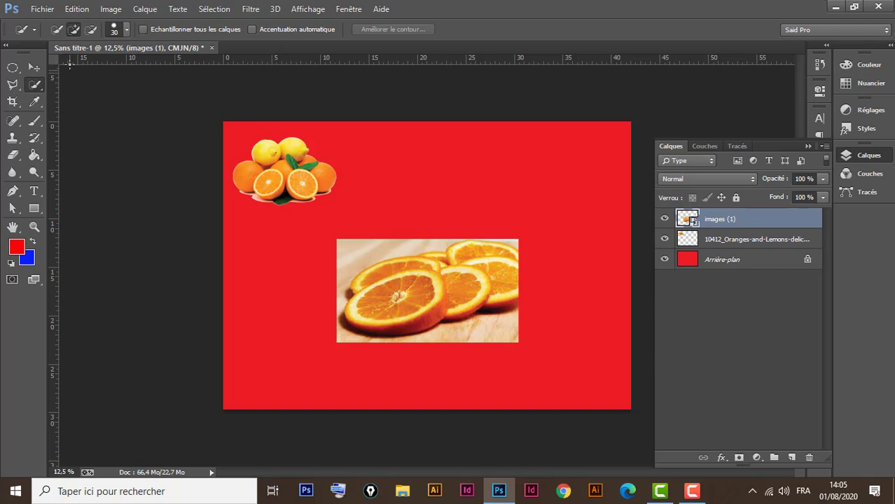
left_click(126, 30)
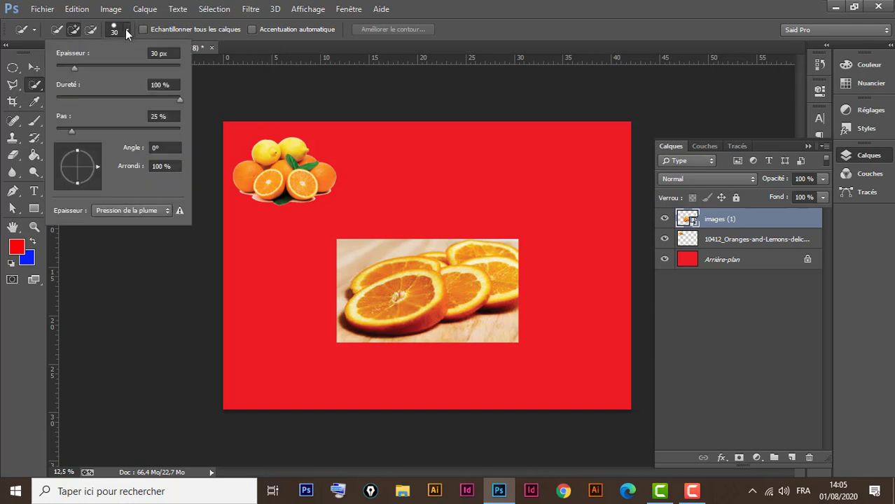
left_click_drag(73, 69, 94, 68)
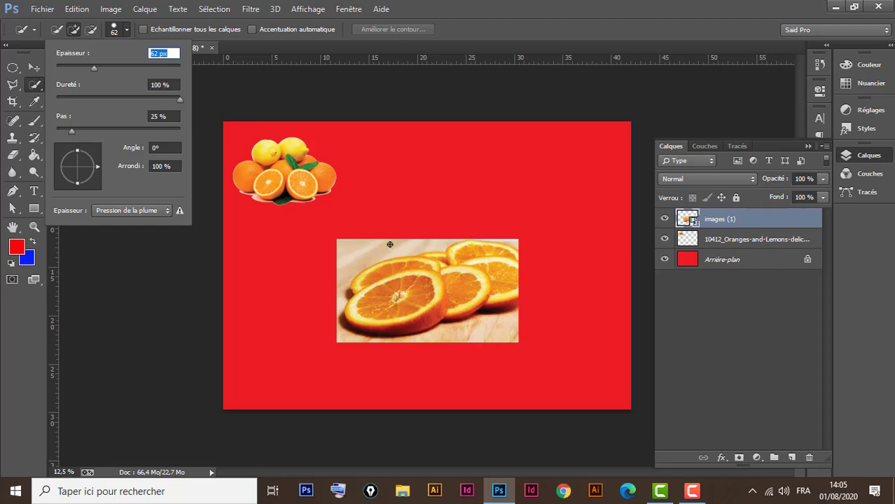
left_click_drag(96, 68, 121, 68)
key("Return")
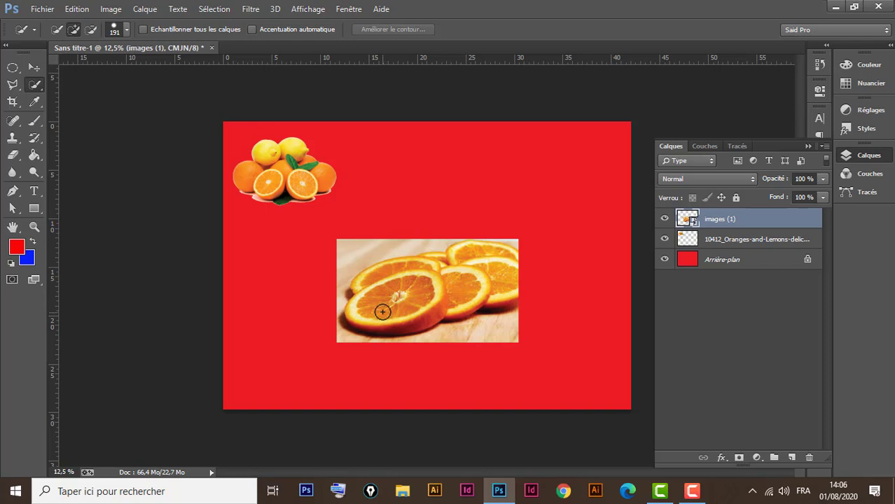
- Select all the orange slices with Quick Selection, reducing the brush to 87 px to add the rear slice
mouse_move(382, 312)
left_mouse_down()
mouse_move(456, 268)
mouse_move(486, 264)
mouse_move(494, 275)
mouse_move(482, 290)
mouse_move(393, 280)
mouse_move(373, 293)
left_mouse_up()
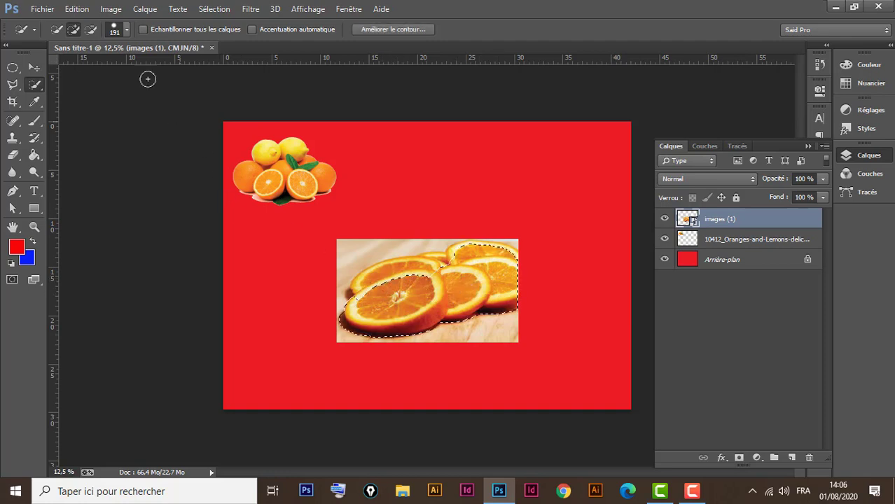
left_click(116, 29)
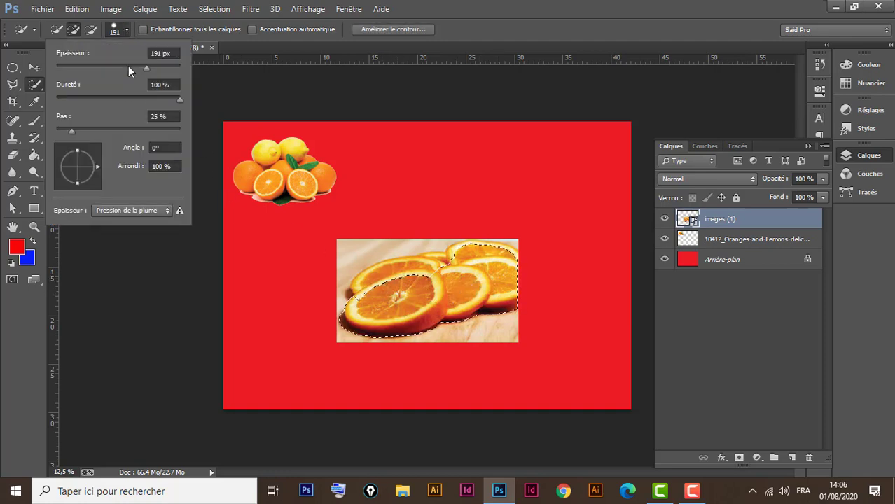
left_click_drag(128, 66, 110, 64)
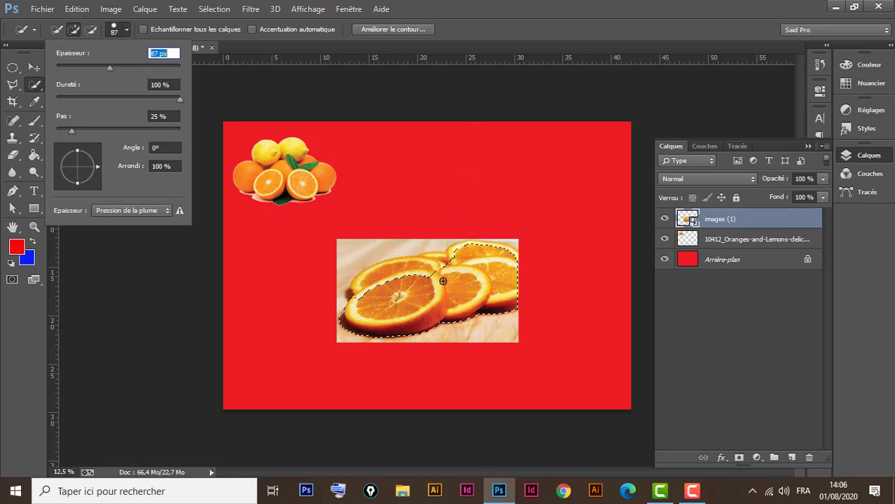
mouse_move(443, 281)
left_mouse_down()
mouse_move(413, 273)
mouse_move(404, 285)
left_mouse_up()
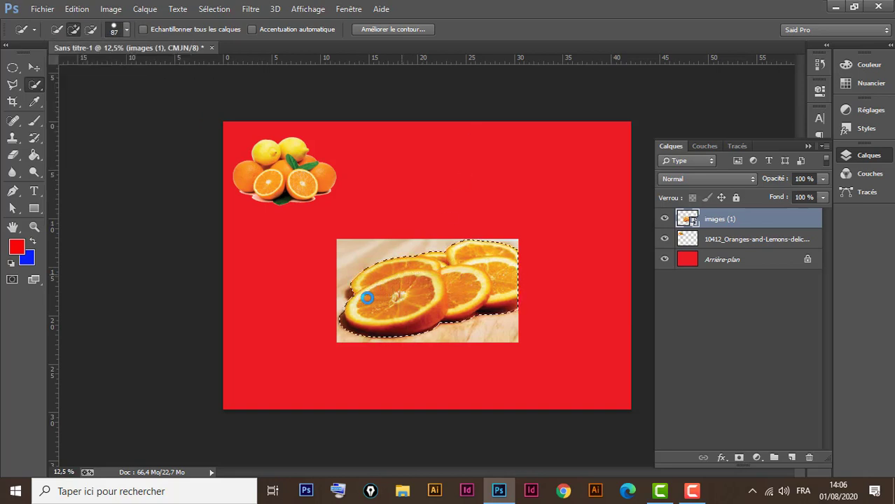
left_click(361, 309)
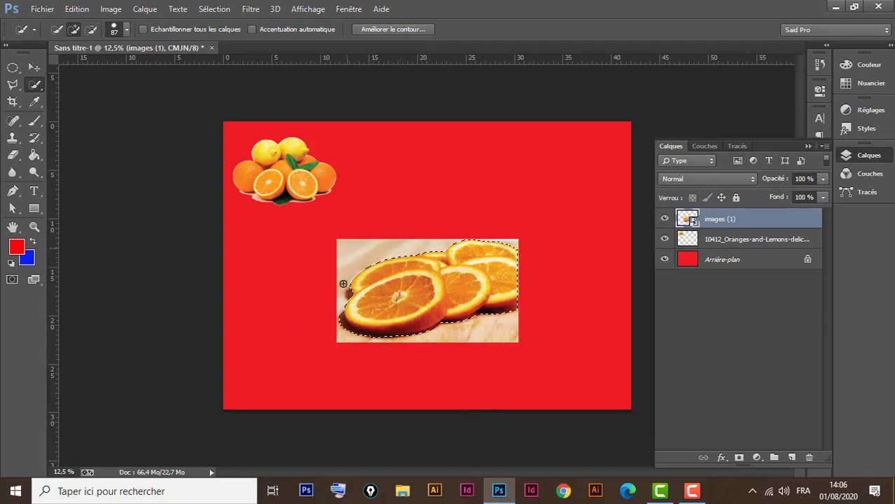
- Rasterize the images (1) layer, copy the selected slices to a new layer, and hide the original
right_click(767, 222)
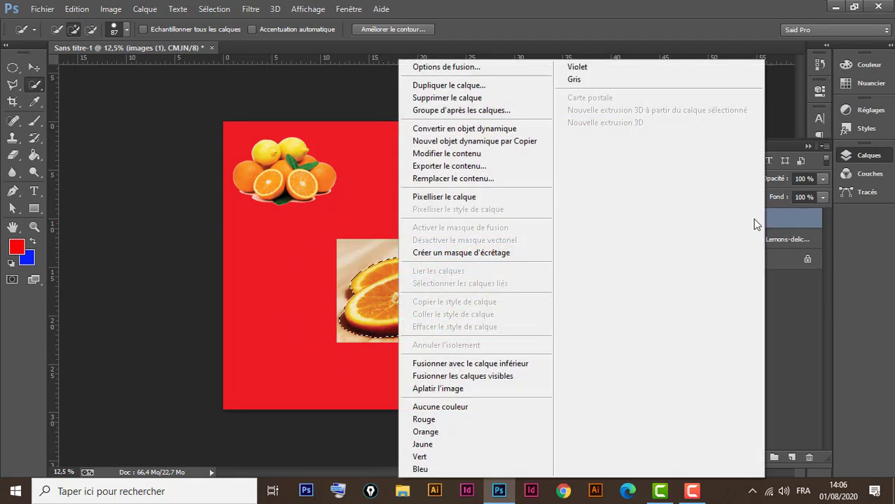
left_click(485, 199)
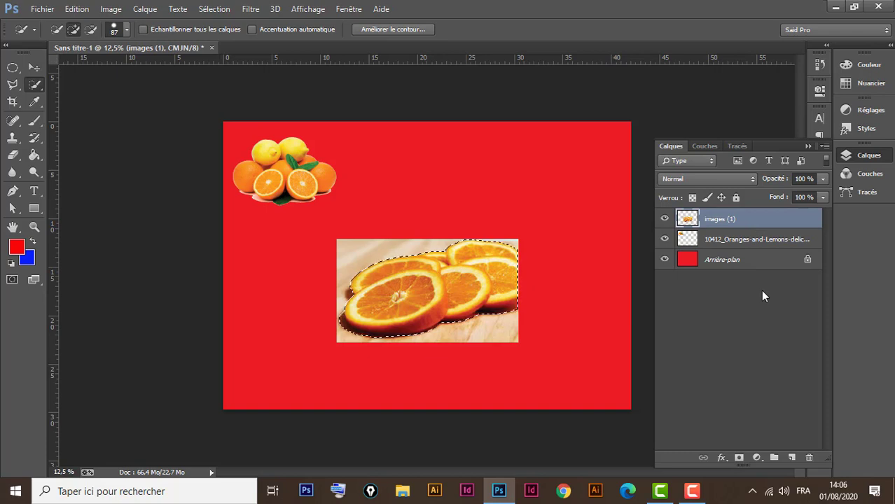
key("ctrl+j")
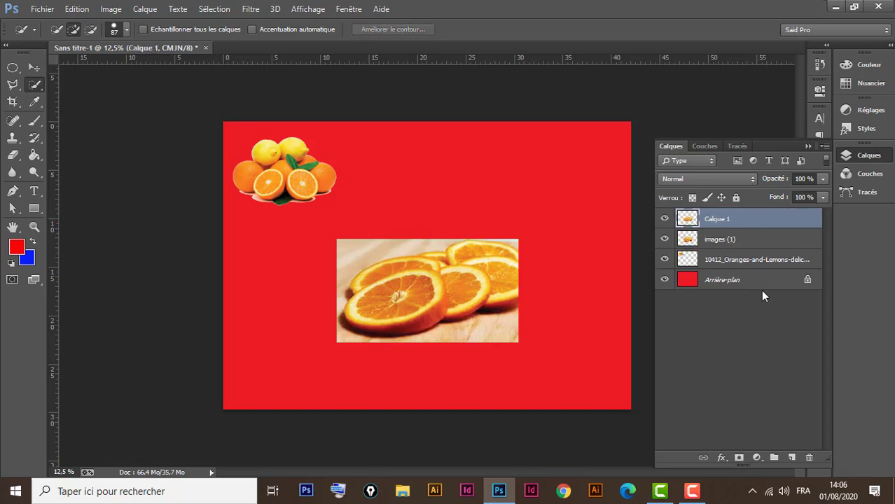
left_click(664, 240)
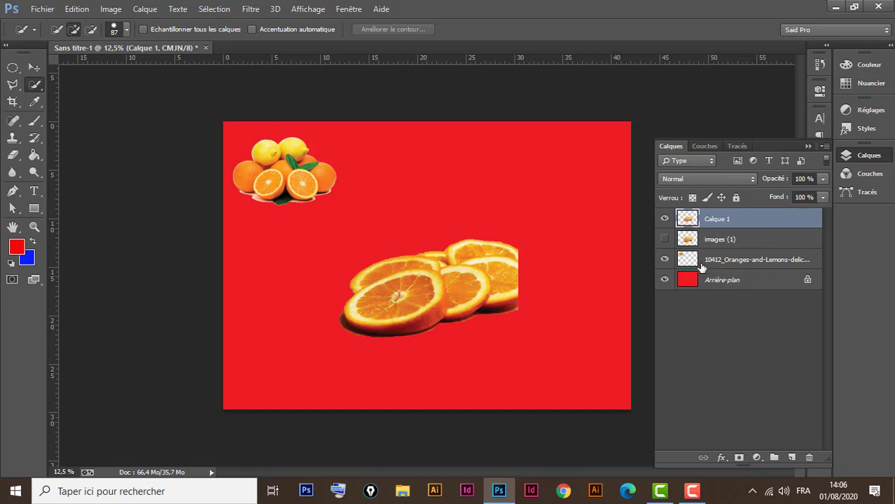
- Undo the layer copy, the hiding of the original, and the rasterization, keeping the orange-slice selection
key("ctrl+z")
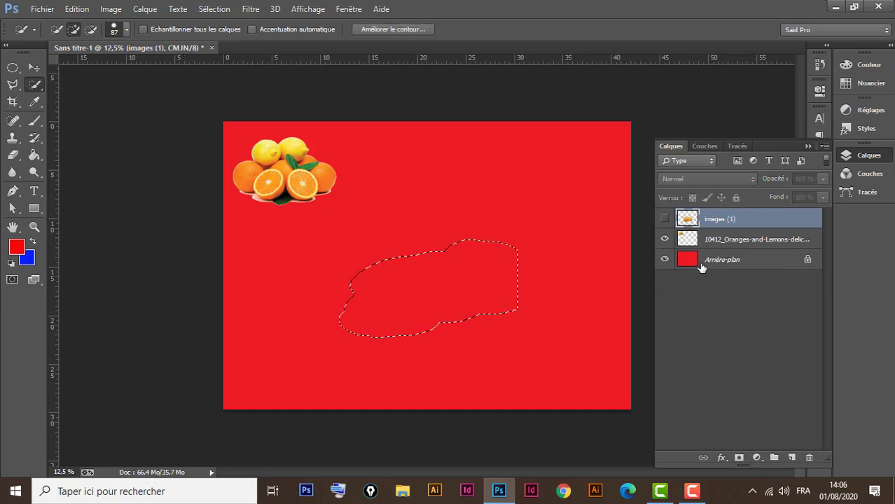
key("ctrl+alt+z")
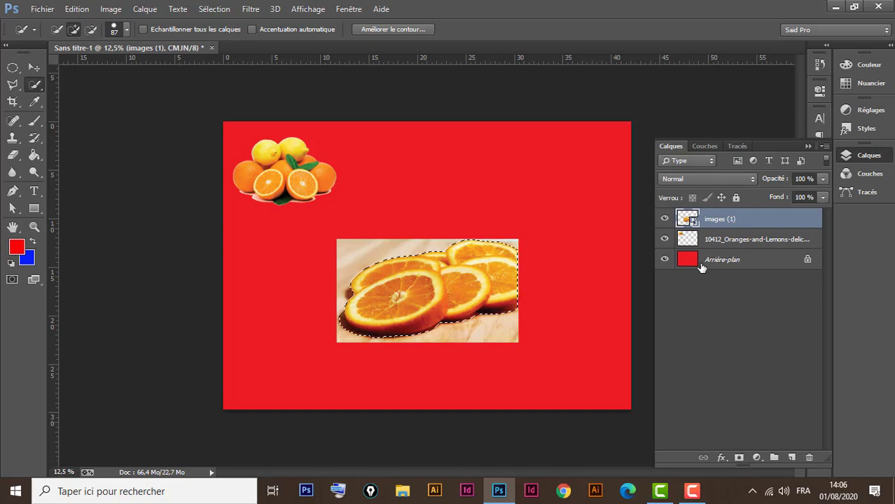
- Rasterize the images (1) layer, delete its wooden background by inverting the slice selection, and deselect
right_click(772, 223)
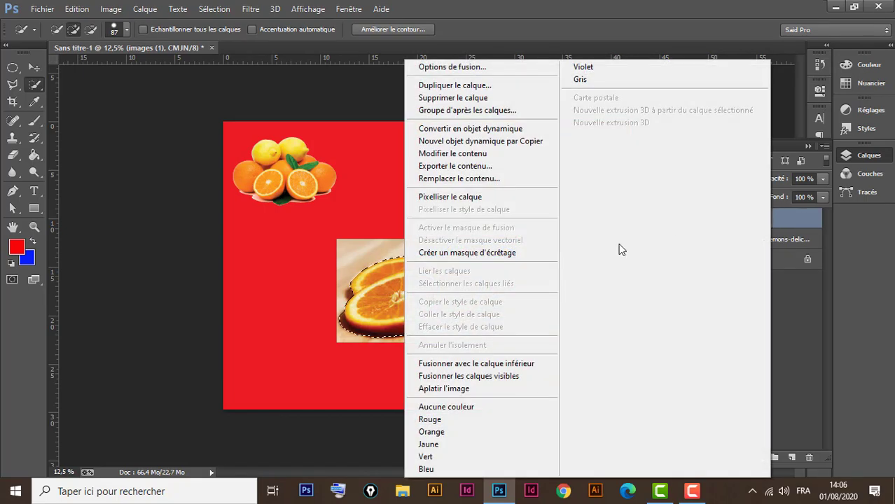
left_click(477, 199)
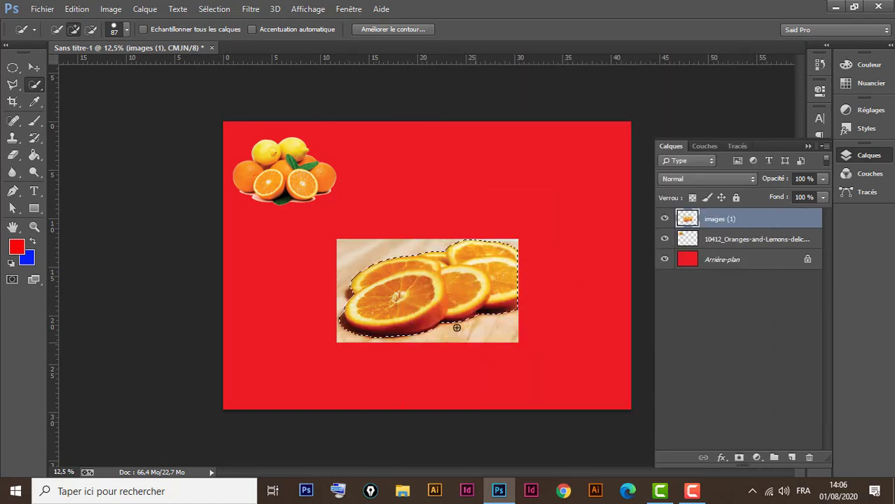
left_click(216, 9)
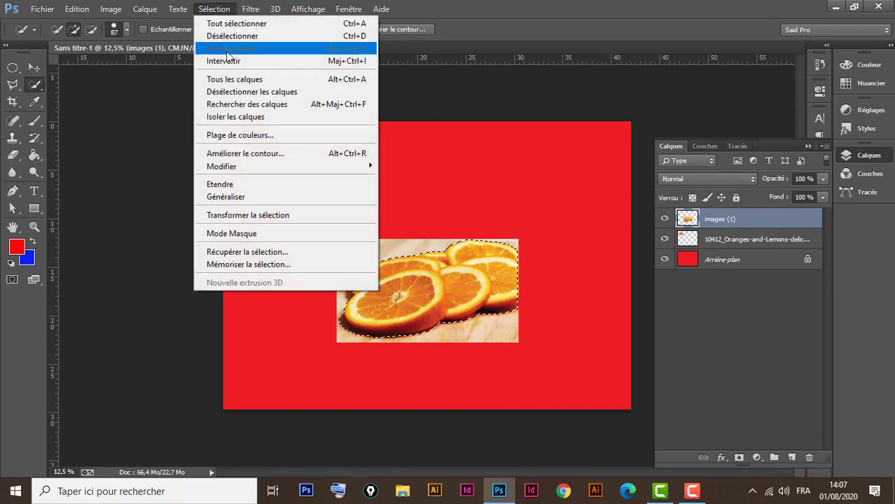
left_click(266, 63)
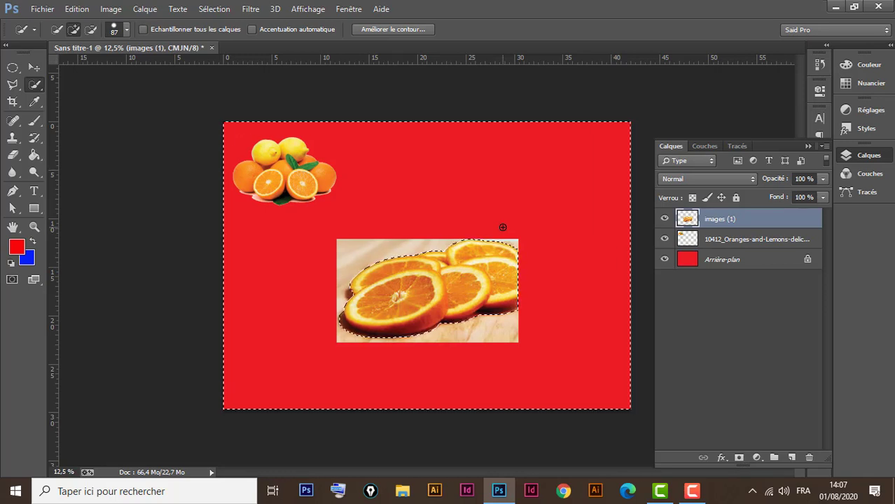
key("Delete")
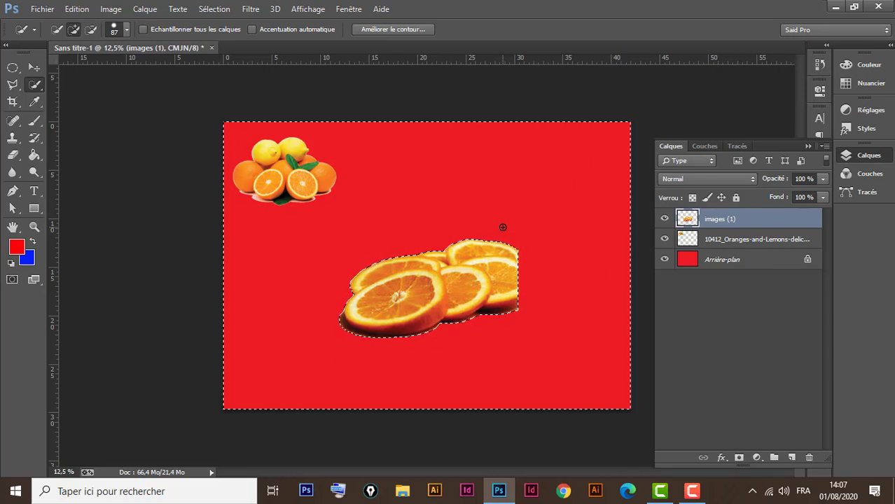
key("ctrl+d")
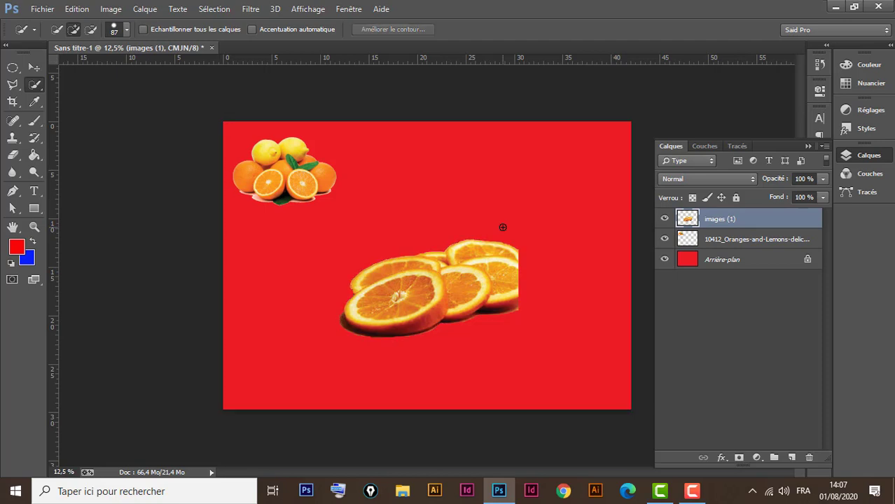
- Move the cut-out orange slices to the canvas's upper-right corner and reactivate the Quick Selection tool
left_click(36, 68)
left_click_drag(405, 304, 510, 200)
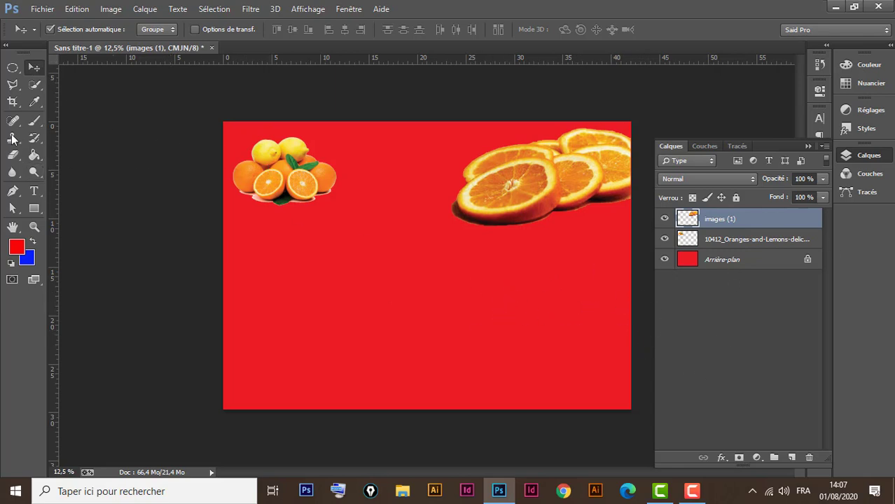
left_click(36, 86)
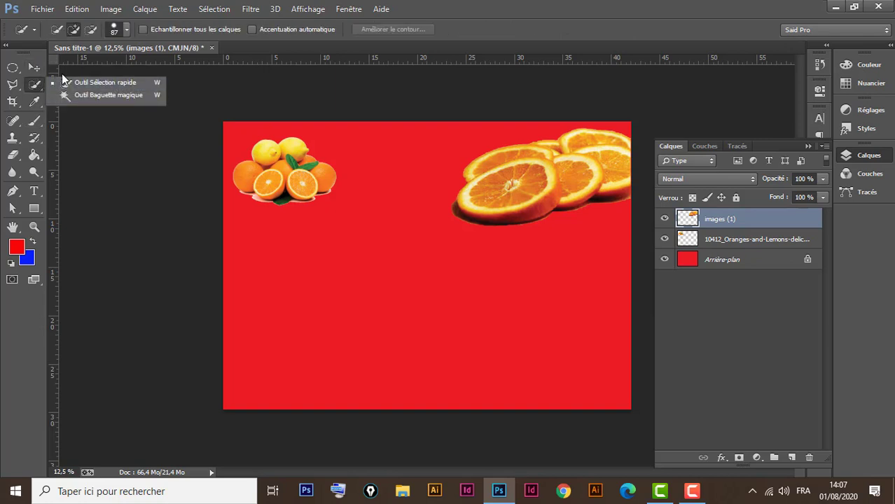
left_click(34, 87)
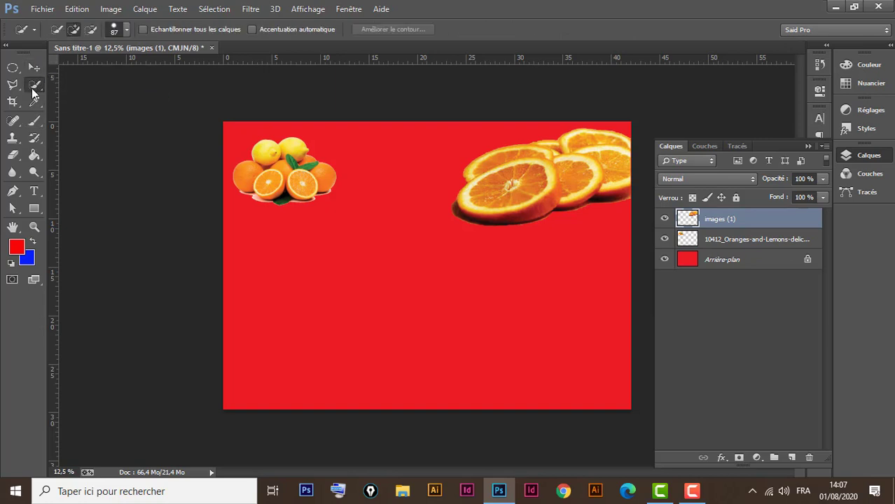
- Import the 1280px-Pomme.akane.5 apple photo as a new layer at 100% scale
left_click(42, 9)
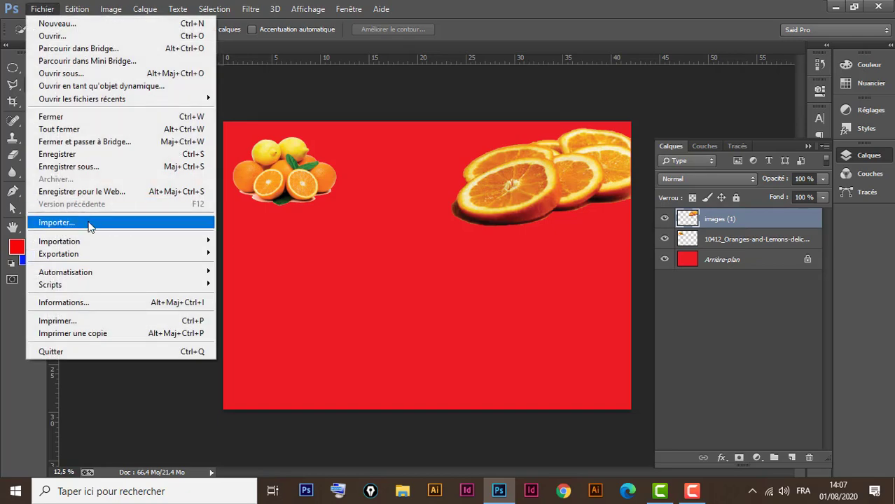
left_click(88, 222)
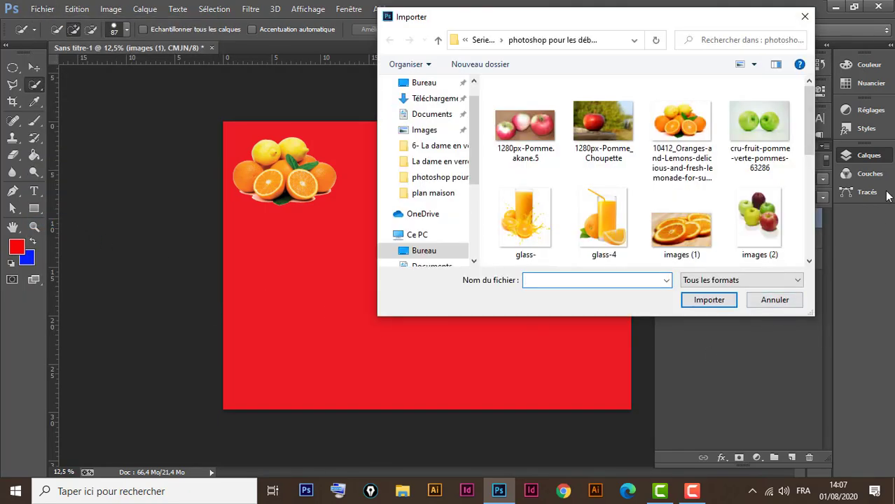
mouse_move(808, 143)
left_mouse_down()
mouse_move(809, 172)
mouse_move(801, 131)
left_mouse_up()
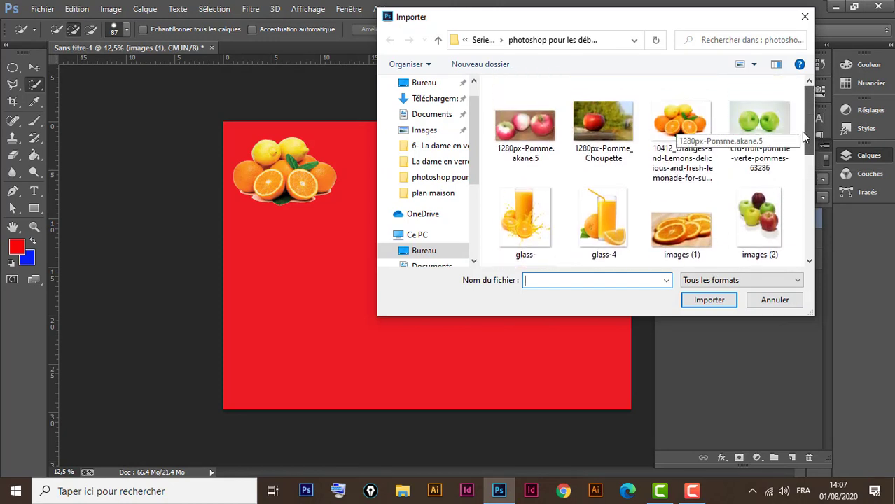
left_click(523, 124)
left_click(718, 299)
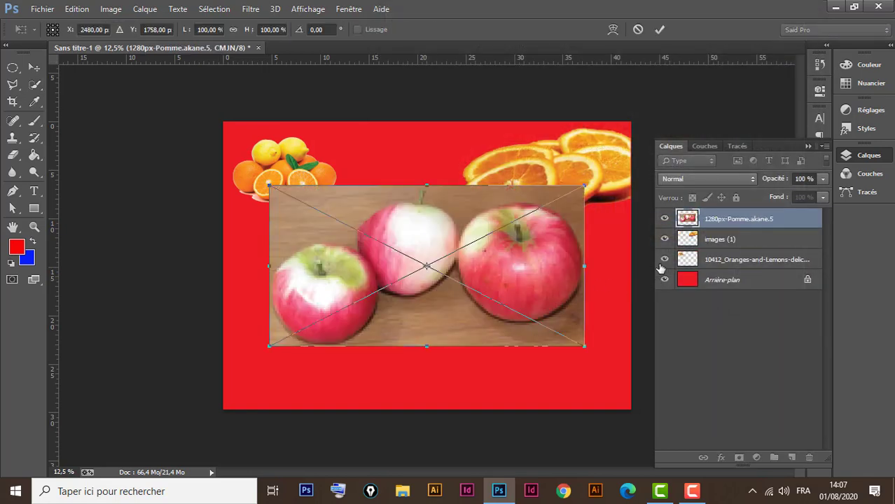
key("w")
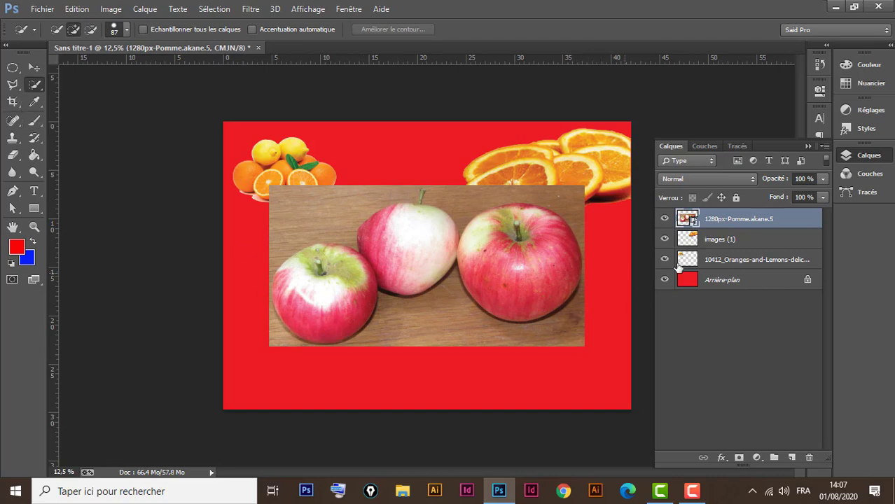
- Rasterize the apple photo layer and select part of the wooden background below the apples with the Magic Wand
right_click(794, 224)
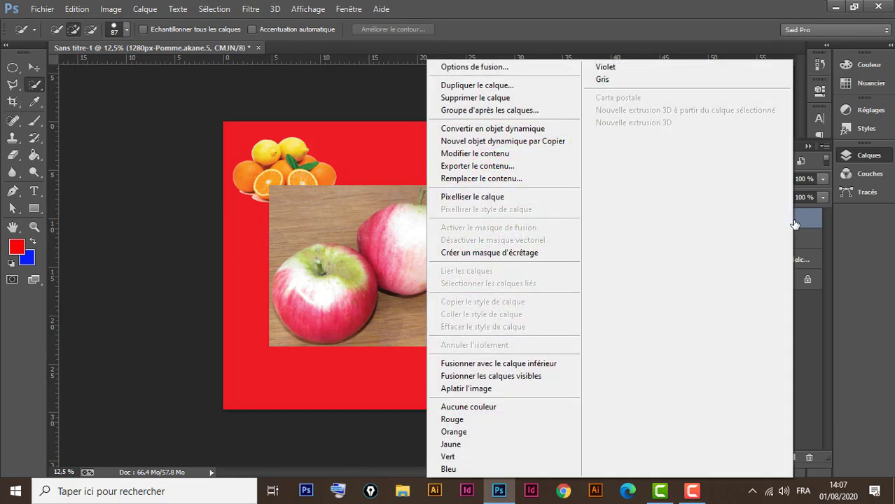
left_click(505, 200)
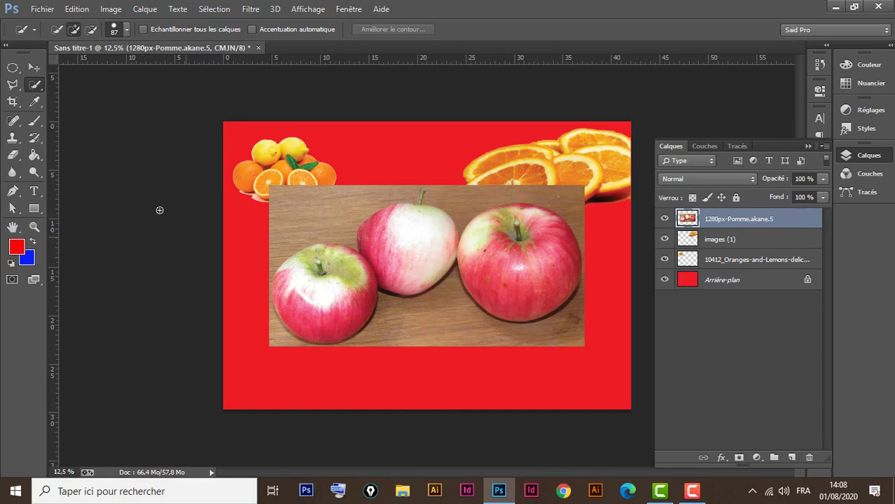
right_click(36, 85)
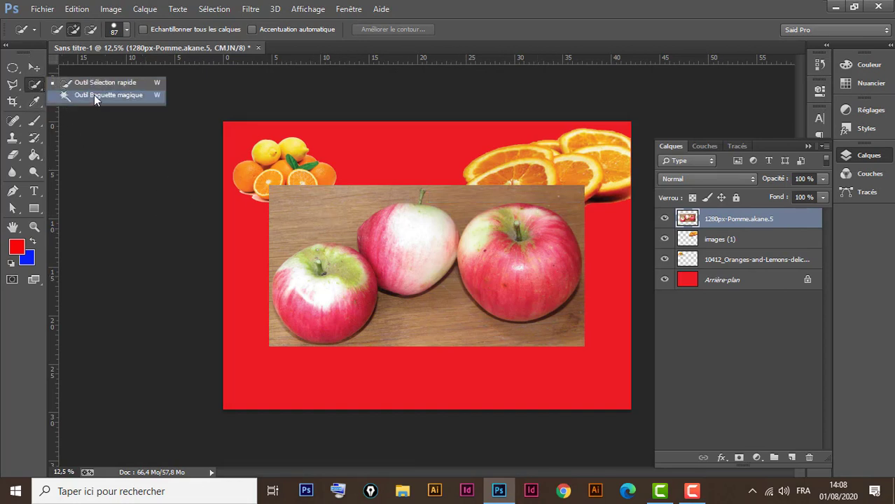
left_click(93, 95)
left_click(444, 329)
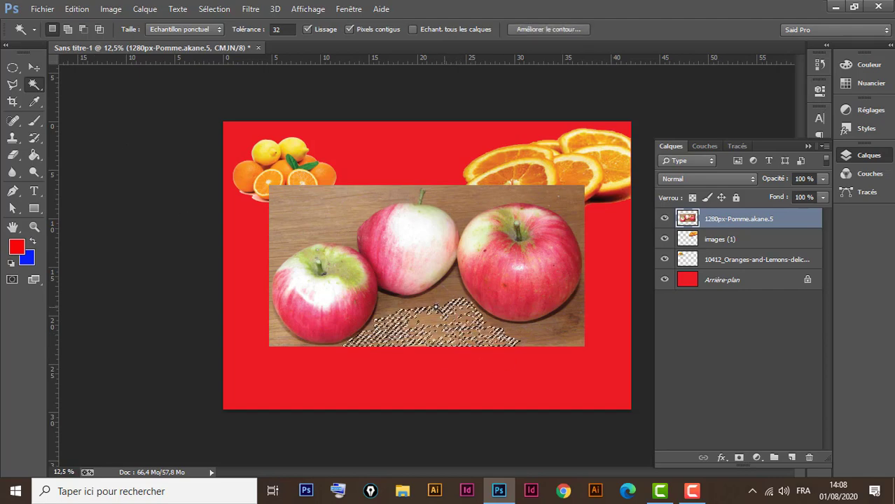
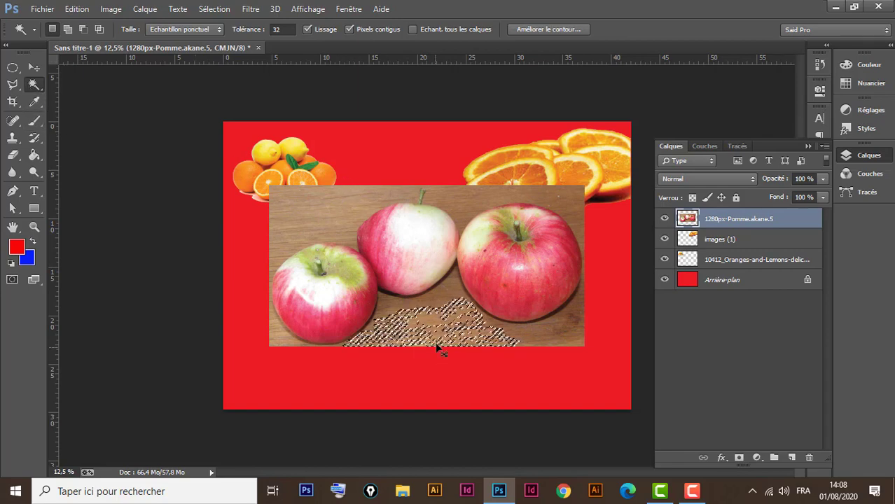
- Clear the wood selection and select the three apples with the Quick Selection tool
key("ctrl+d")
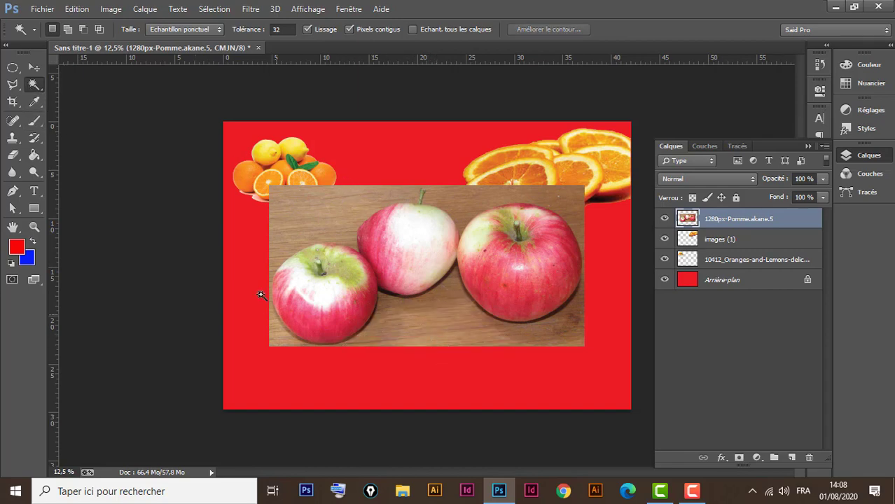
right_click(34, 84)
left_click(99, 82)
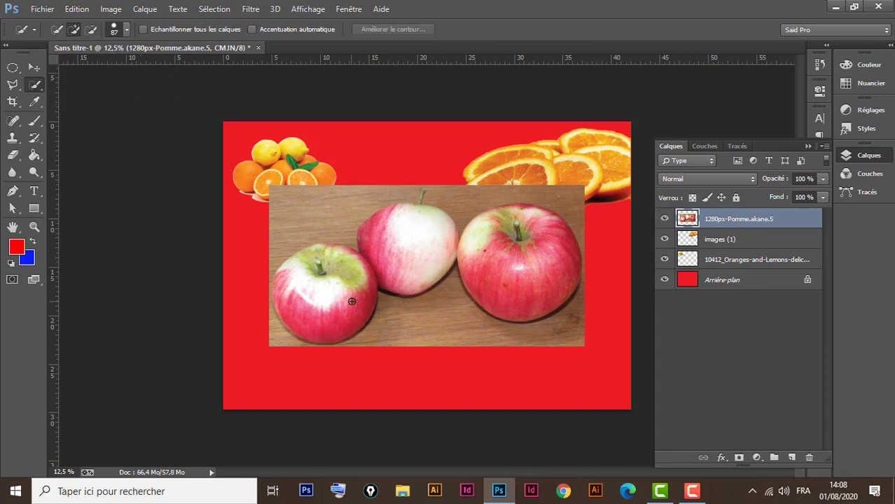
right_click(34, 87)
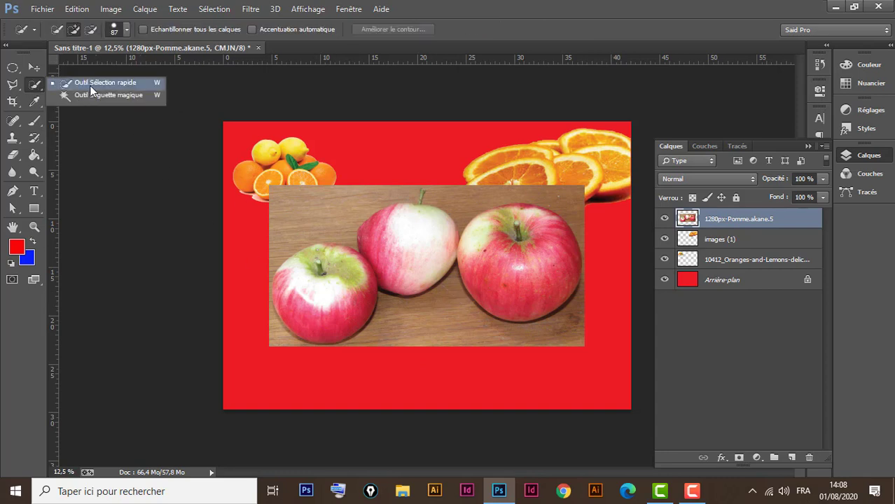
left_click(140, 84)
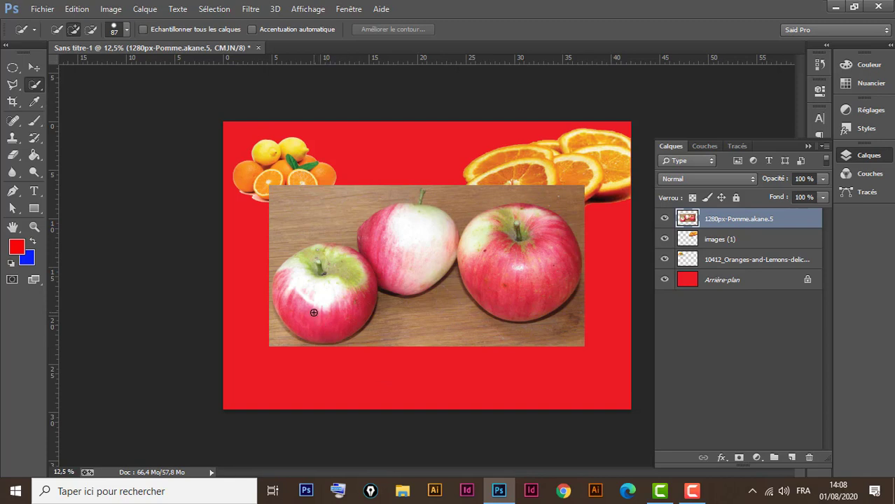
mouse_move(313, 312)
left_mouse_down()
mouse_move(334, 275)
mouse_move(401, 234)
mouse_move(417, 226)
mouse_move(446, 235)
left_mouse_up()
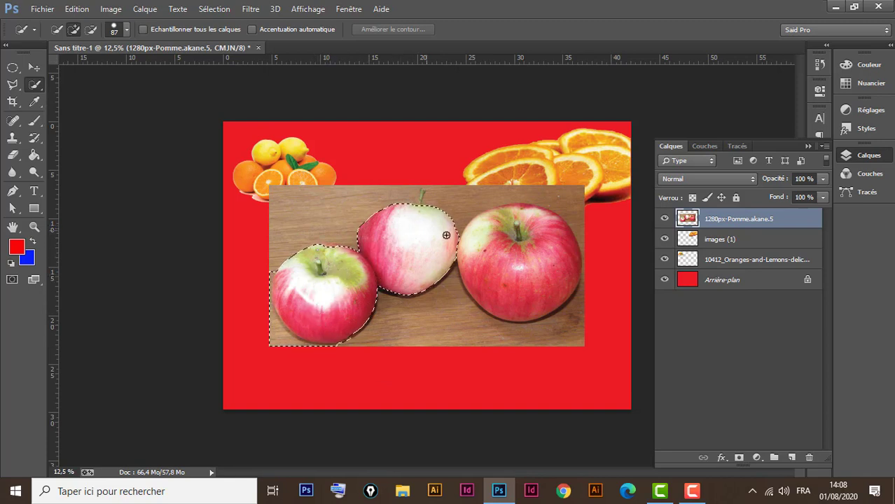
mouse_move(492, 253)
left_mouse_down()
mouse_move(531, 262)
mouse_move(537, 275)
mouse_move(520, 227)
mouse_move(539, 226)
mouse_move(522, 259)
mouse_move(512, 236)
mouse_move(532, 254)
left_mouse_up()
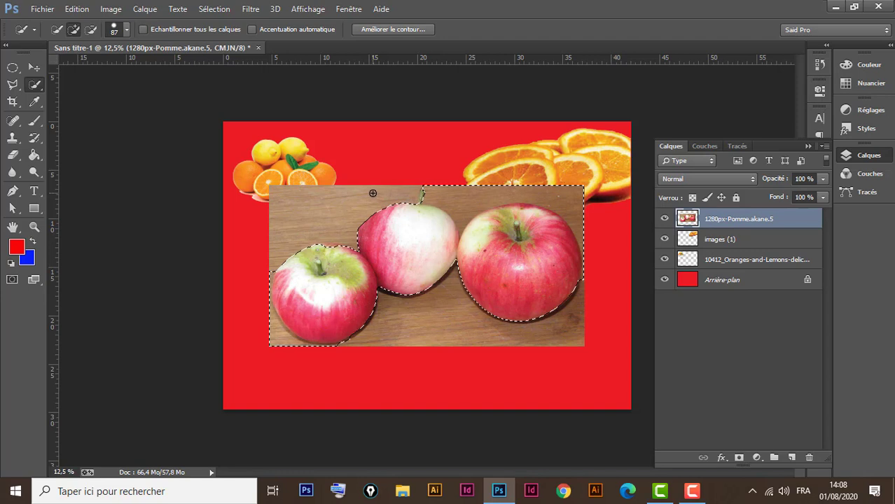
- Subtract the wooden background areas around the outer apples and above the right apple from the selection
key("alt")
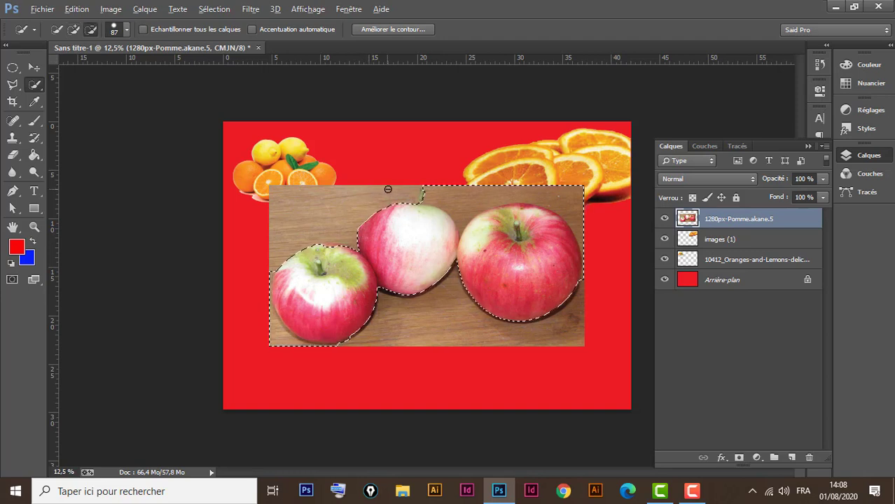
mouse_move(436, 187)
left_mouse_down()
mouse_move(572, 190)
mouse_move(598, 289)
left_mouse_up()
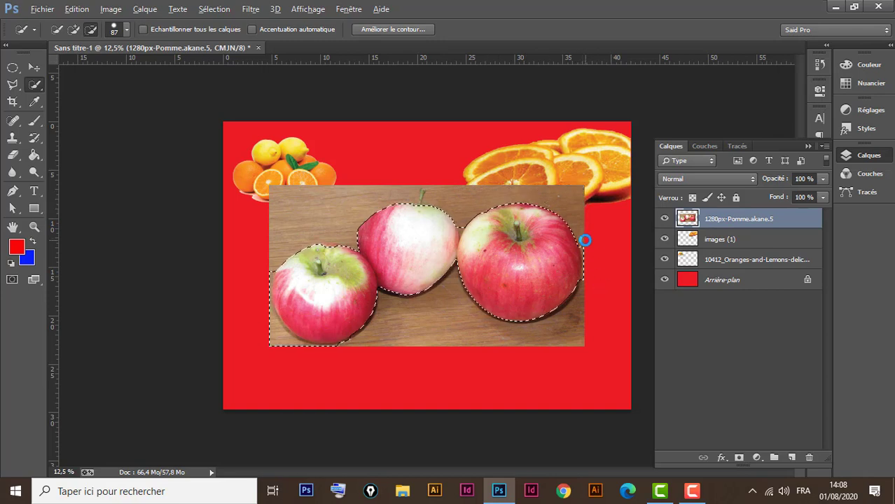
mouse_move(584, 241)
left_mouse_down()
mouse_move(587, 298)
mouse_move(590, 286)
left_mouse_up()
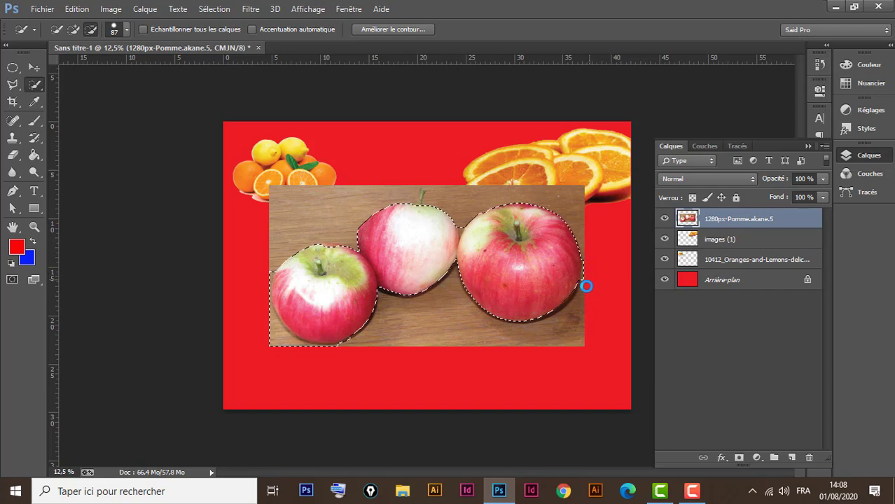
left_click_drag(588, 257, 588, 276)
mouse_move(288, 347)
left_mouse_down()
mouse_move(269, 329)
mouse_move(264, 349)
mouse_move(272, 346)
mouse_move(260, 296)
mouse_move(267, 268)
left_mouse_up()
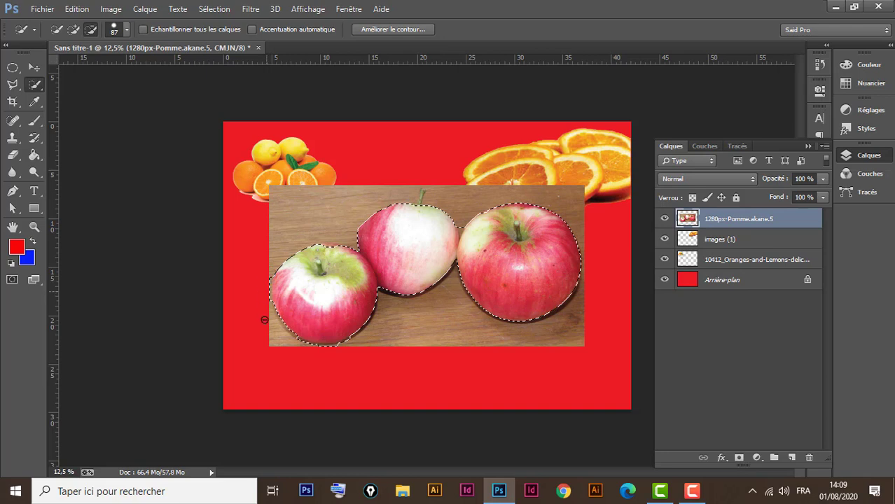
left_click_drag(264, 320, 266, 305)
left_click_drag(341, 347, 302, 355)
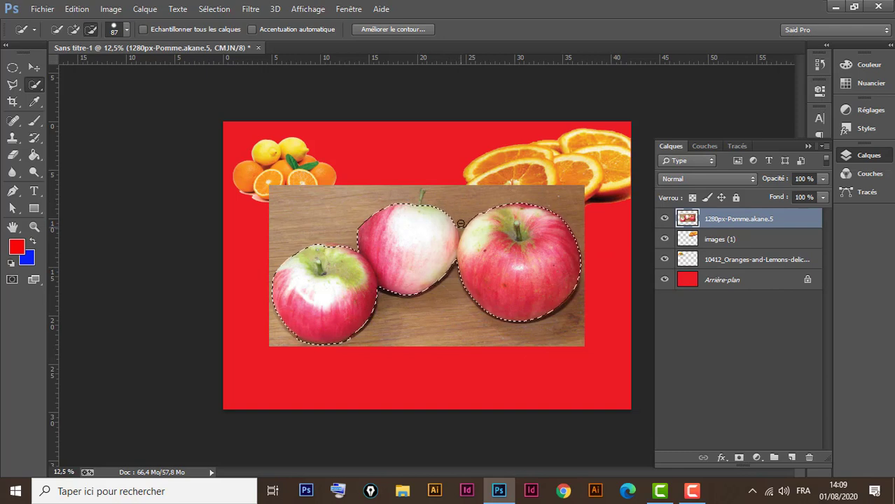
- Set the Quick Selection brush size to 37 px
left_click(127, 31)
left_click(79, 64)
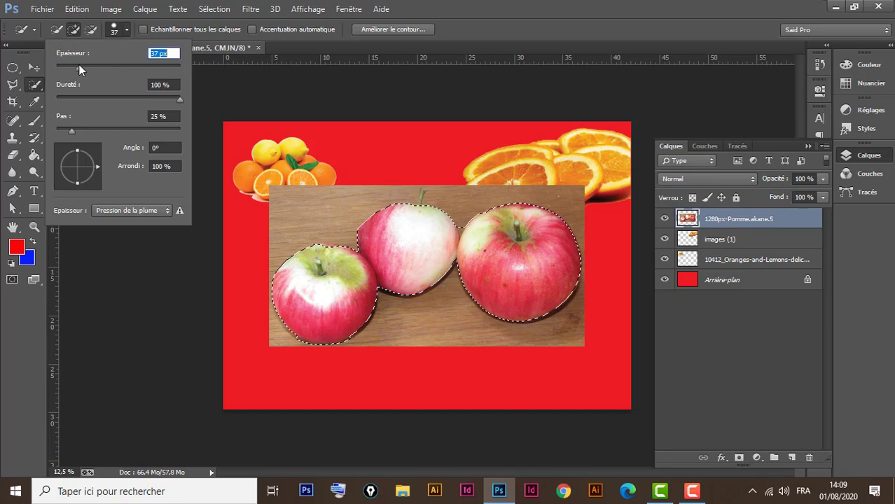
left_click(487, 17)
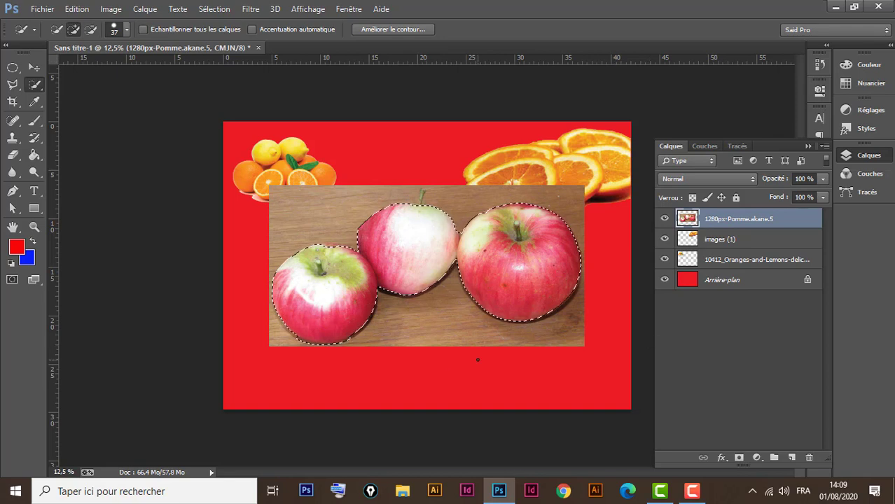
- Invert the apple selection, delete the wooden background, and deselect
key("ctrl+shift+i")
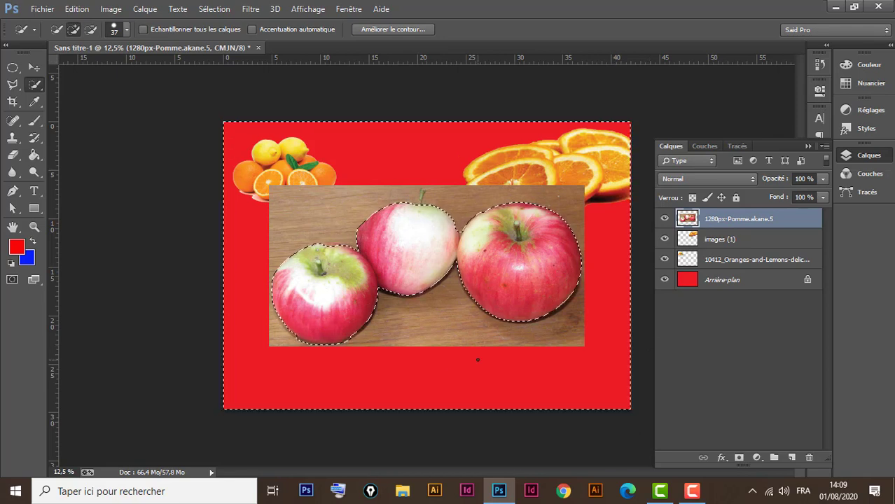
key("Delete")
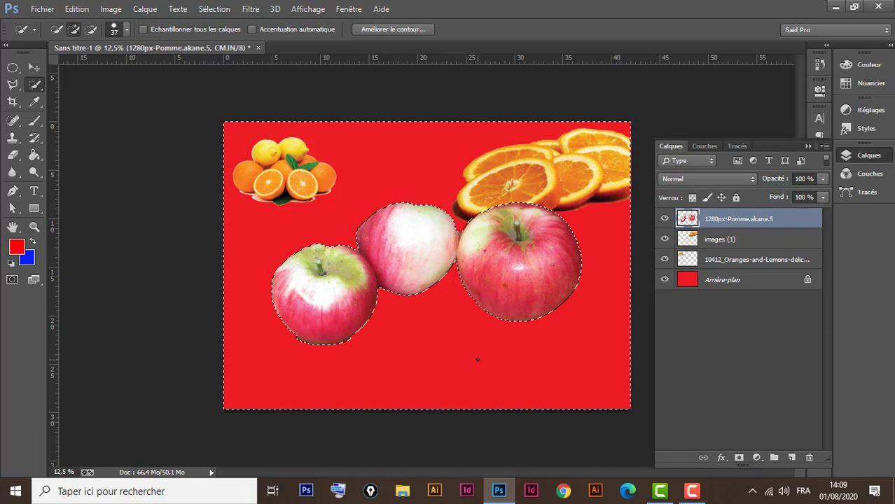
key("ctrl+d")
- Move the cut-out red apples to the canvas's lower-left corner and scale them down to fit there
left_click(33, 66)
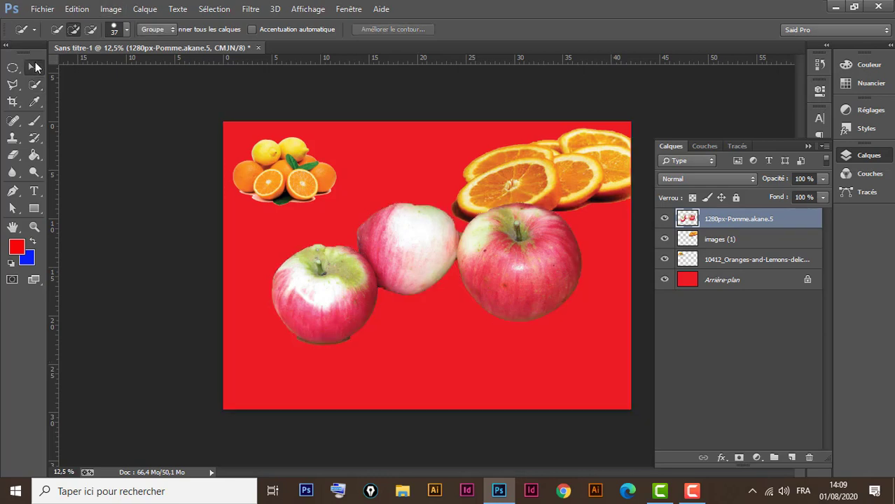
left_click_drag(435, 253, 378, 316)
key("ctrl+t")
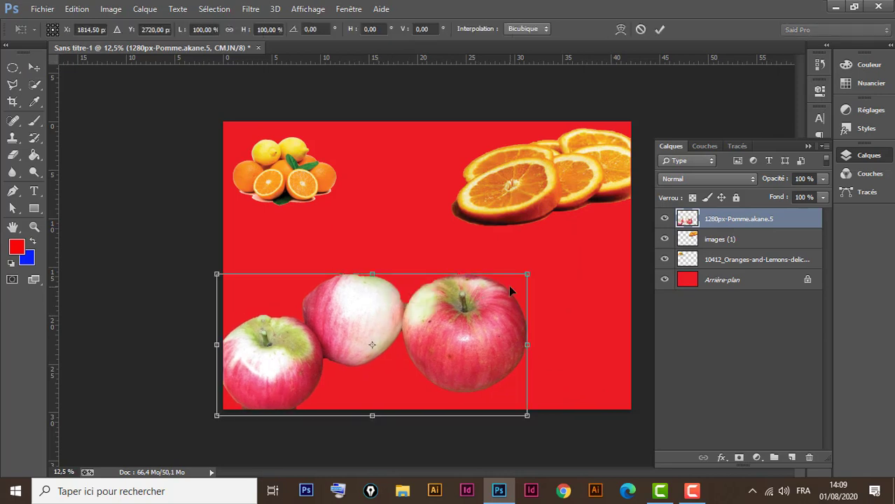
left_click_drag(528, 274, 341, 373)
key("Return")
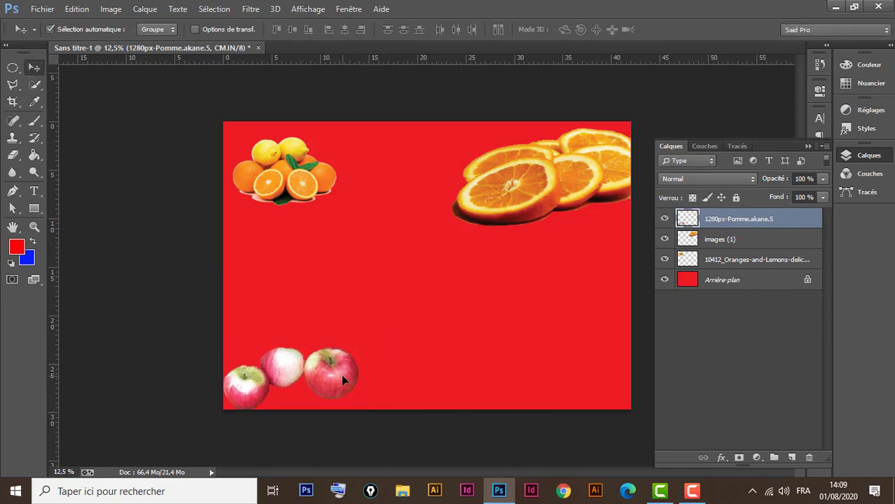
- Activate the freehand Lasso tool and import the cru-fruit-pomme-verte-pommes-63286 photo
left_click(12, 84)
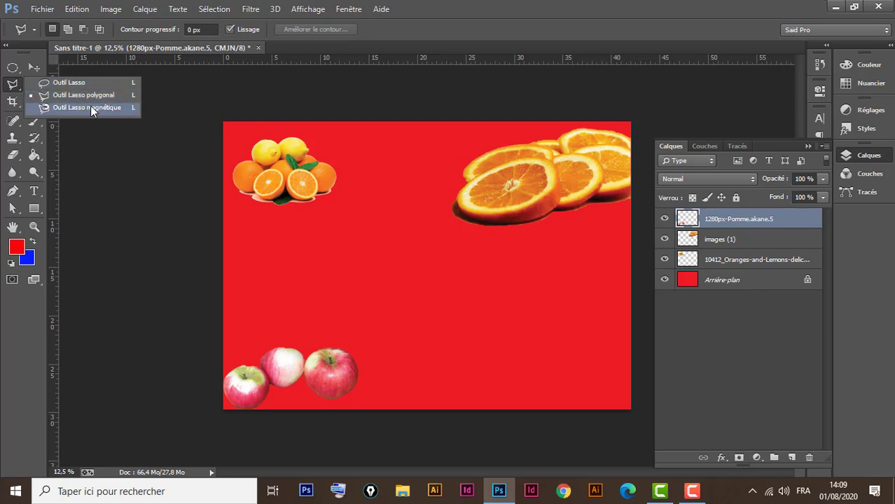
left_click(86, 84)
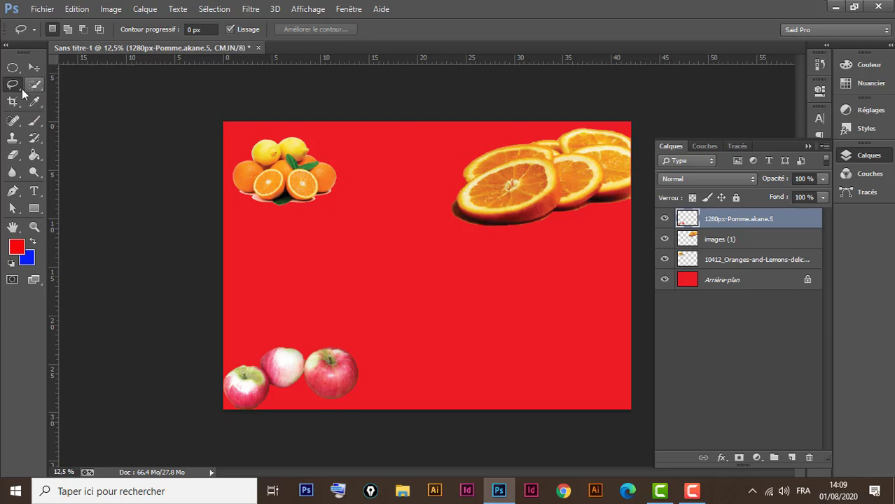
left_click(41, 8)
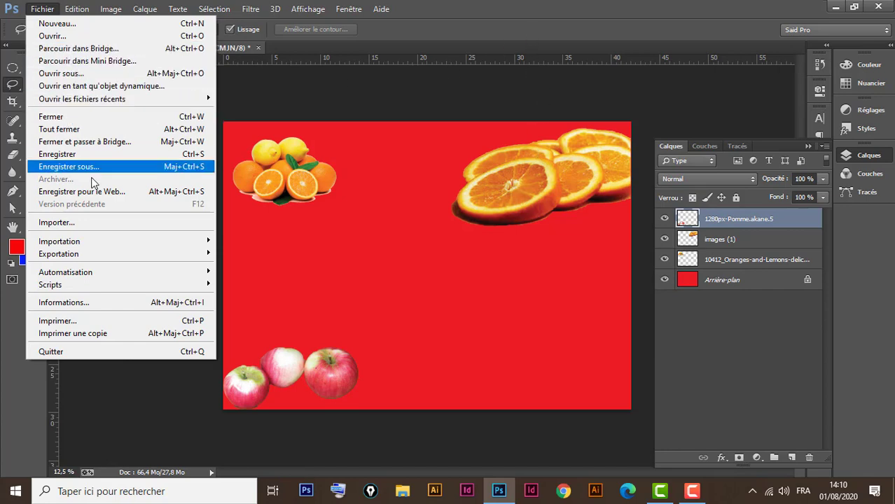
left_click(78, 223)
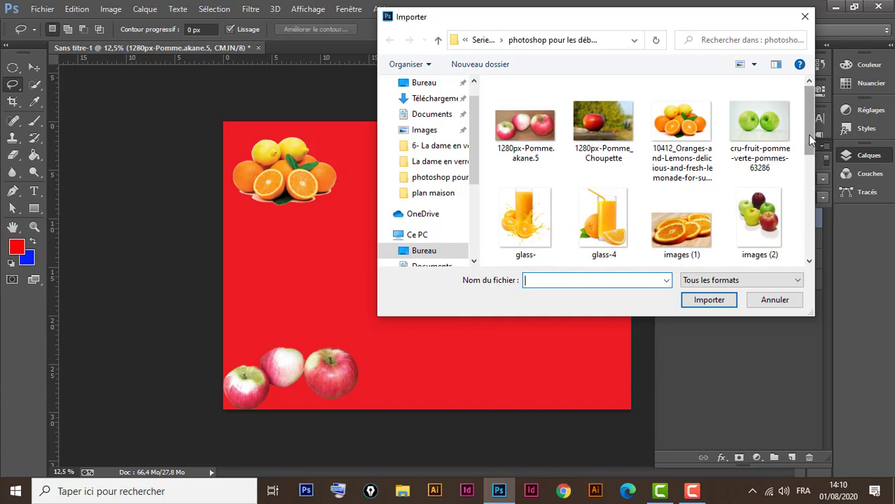
left_click(758, 121)
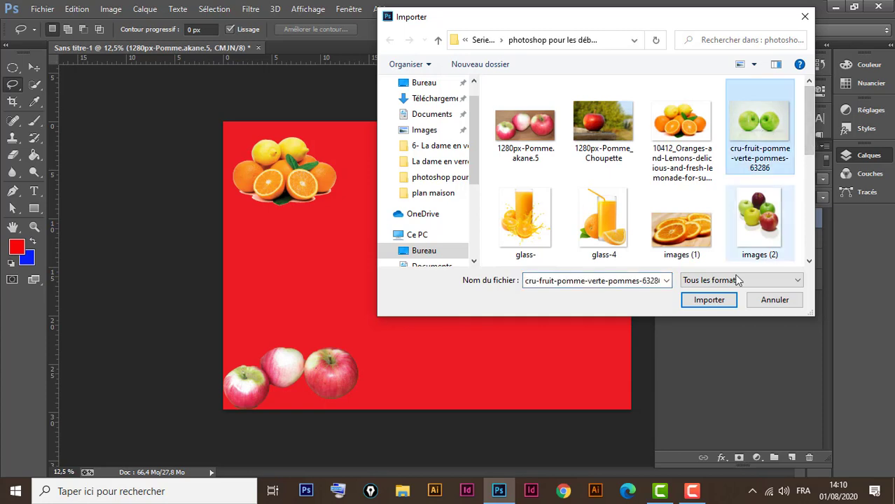
left_click(709, 300)
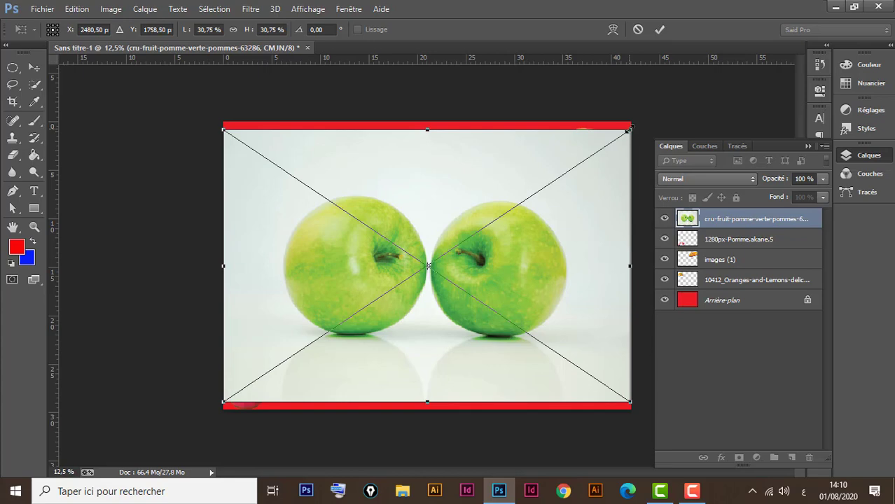
- Shrink the green apple photo to 17.58% and commit its placement, keeping the document open
left_click_drag(629, 129, 467, 263)
key("ctrl+w")
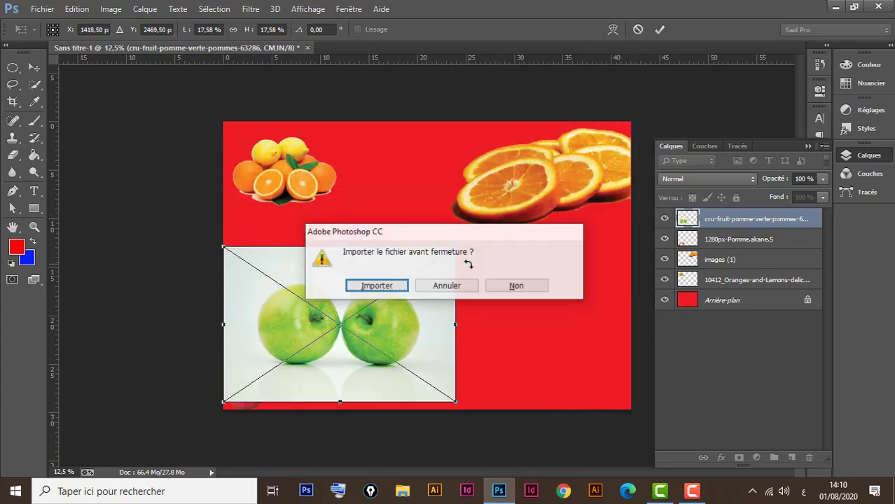
left_click(371, 287)
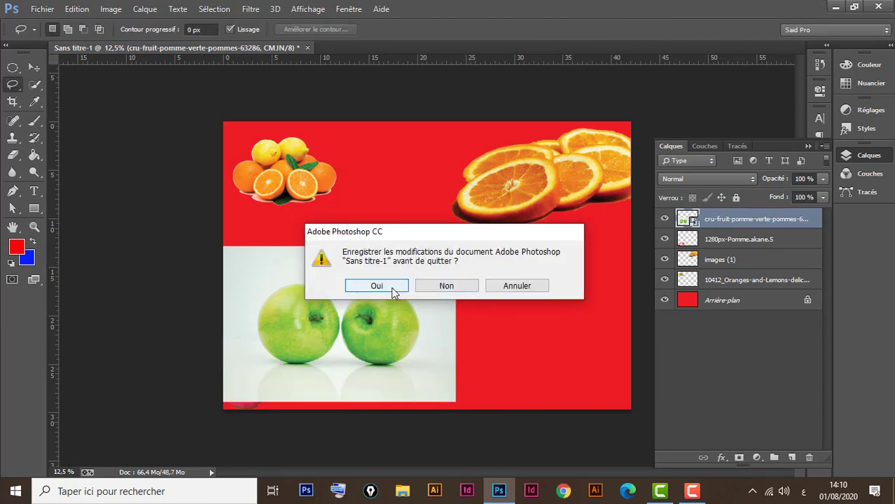
left_click(515, 285)
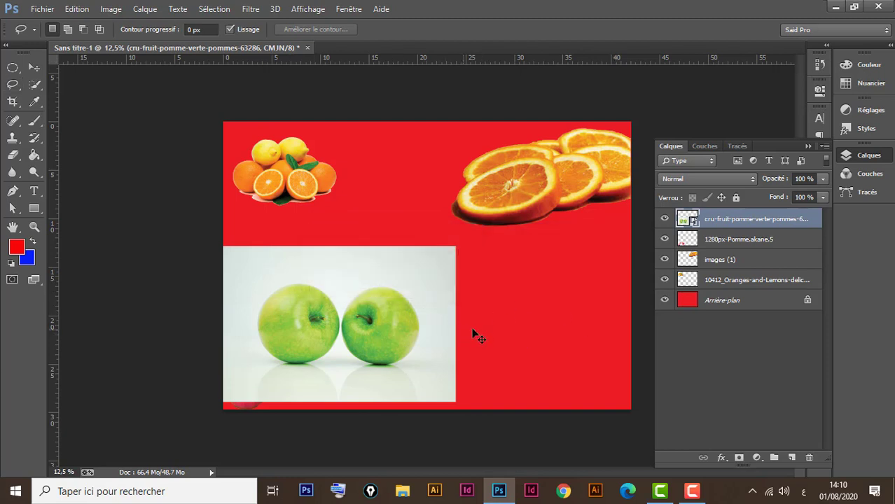
- Rescale the green apple photo to about 17.45% near the canvas's centre and return to the Lasso tool
key("ctrl+t")
left_click_drag(455, 246, 614, 140)
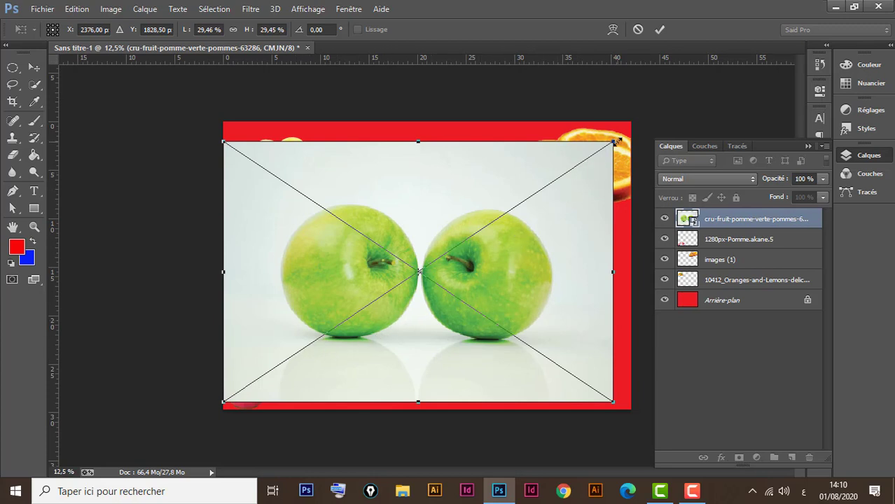
left_click_drag(610, 141, 531, 191)
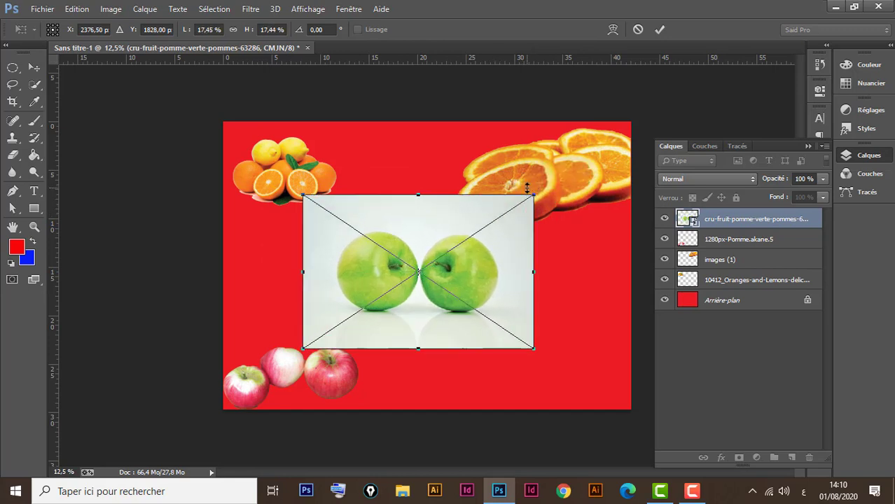
key("l")
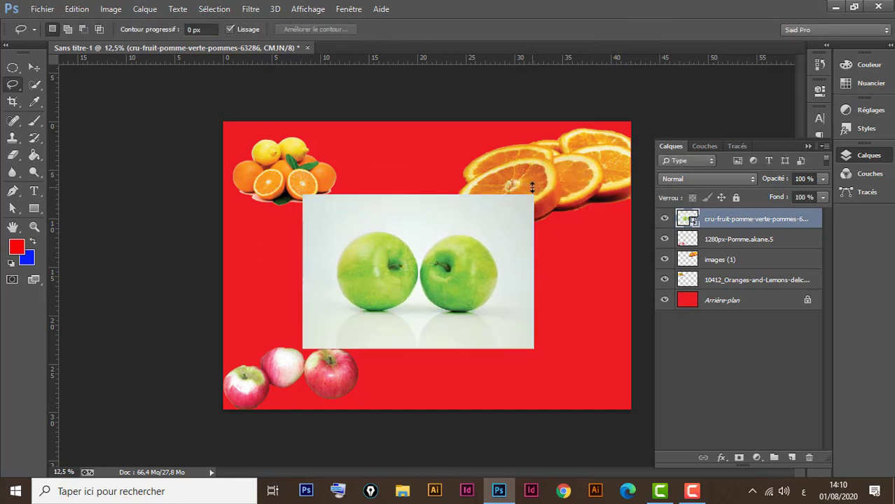
- Rasterize the green apple layer, copy a freehand lasso selection around both apples to a new layer, and activate the Move tool
right_click(814, 222)
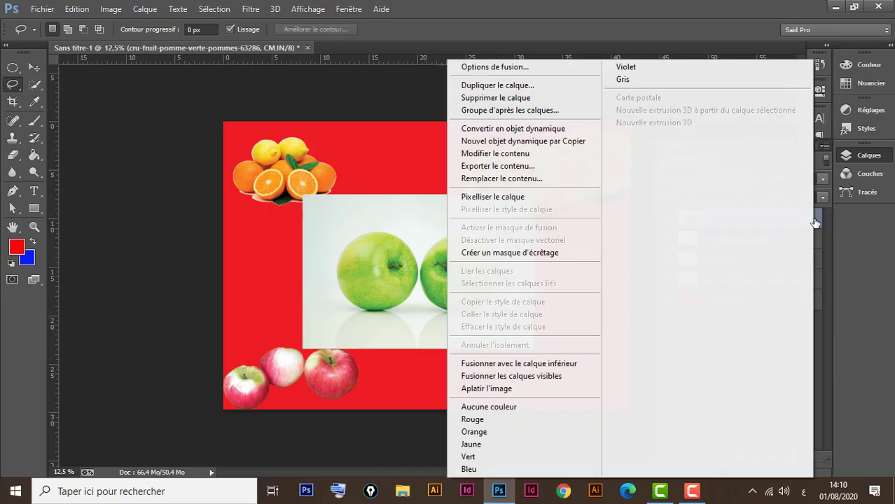
left_click(522, 199)
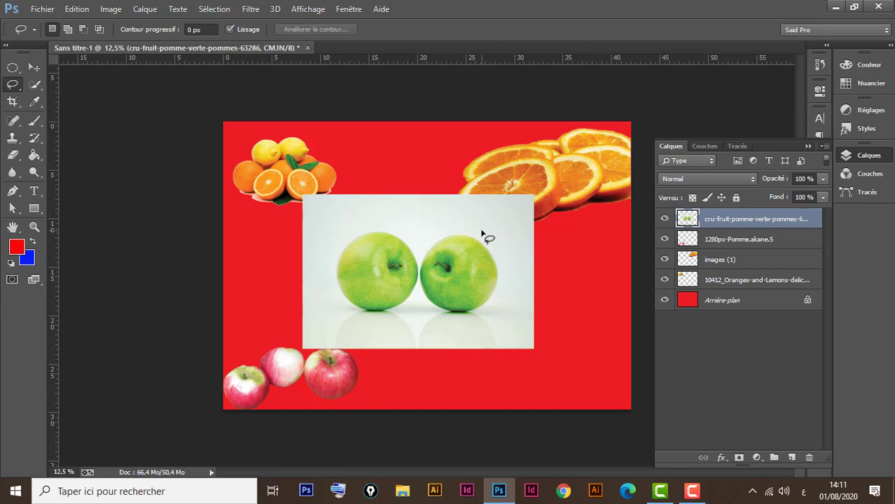
mouse_move(481, 231)
left_mouse_down()
mouse_move(348, 221)
mouse_move(322, 250)
mouse_move(316, 282)
mouse_move(326, 311)
mouse_move(391, 334)
mouse_move(489, 332)
mouse_move(512, 315)
mouse_move(516, 259)
mouse_move(479, 231)
left_mouse_up()
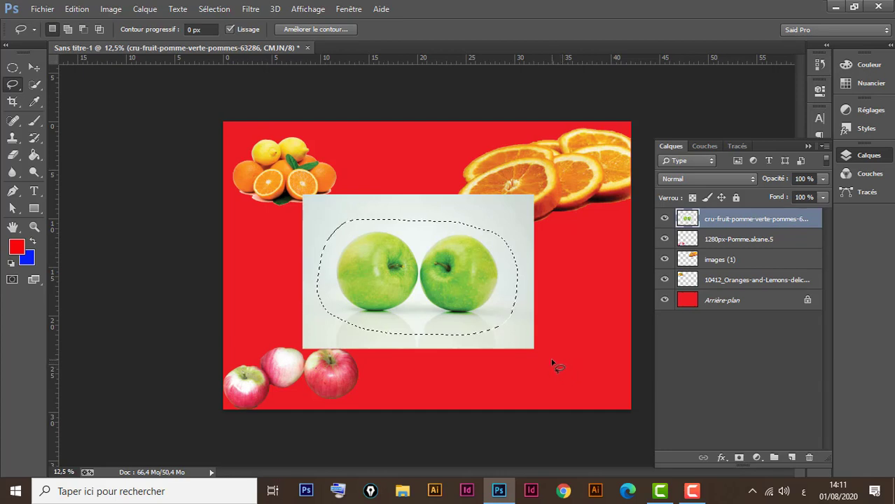
key("ctrl+j")
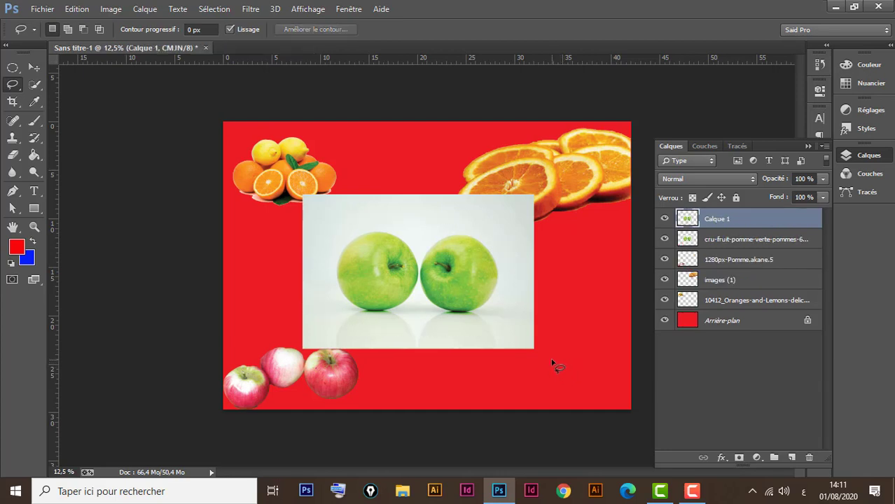
left_click(32, 67)
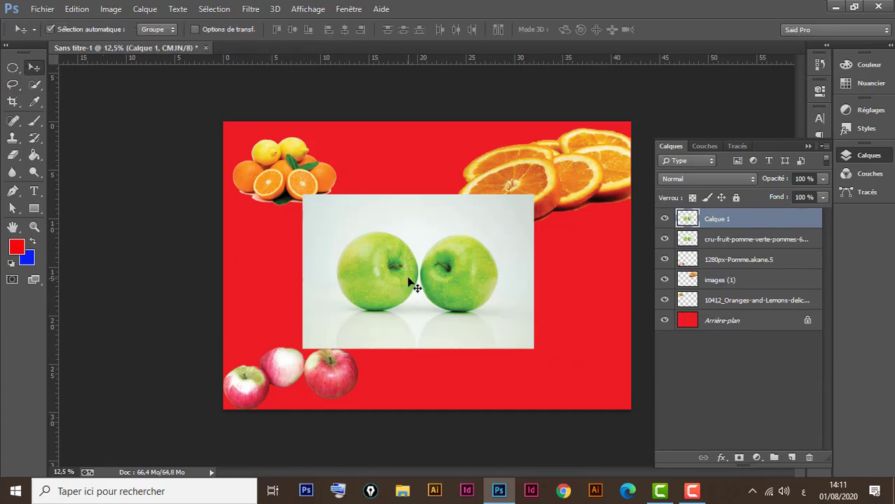
- Move the lasso-cut copy of both green apples upward over the photo and delete its layer
left_click_drag(409, 282, 478, 170)
left_click_drag(488, 211, 422, 257)
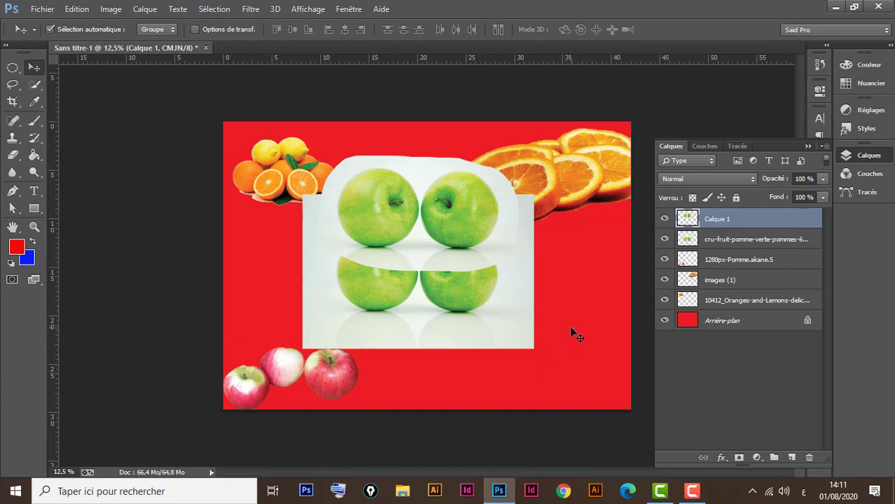
key("Delete")
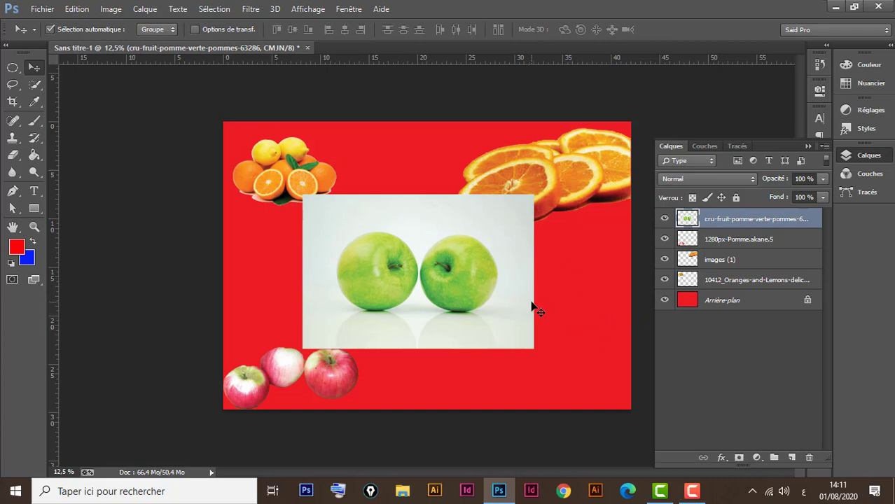
- Outline both green apples with a closed six-corner Polygonal Lasso selection on the photo layer
mouse_move(12, 84)
left_mouse_down()
mouse_move(84, 111)
mouse_move(100, 98)
left_mouse_up()
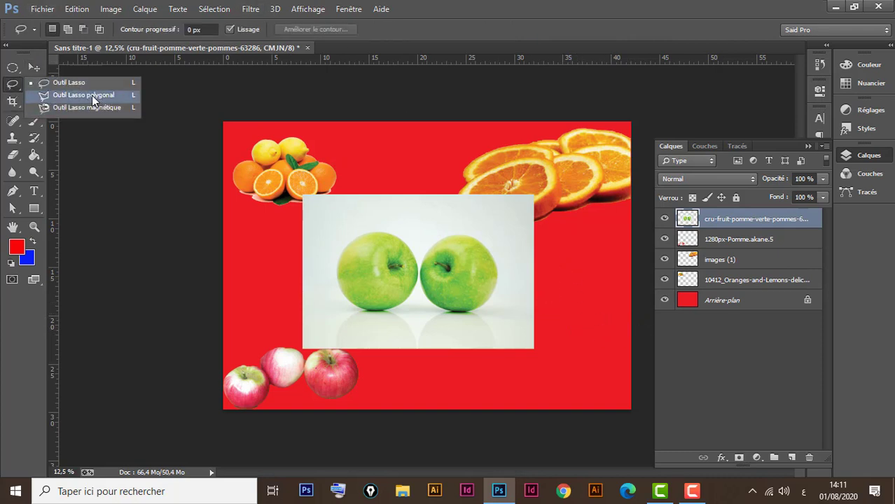
left_click_drag(92, 95, 92, 95)
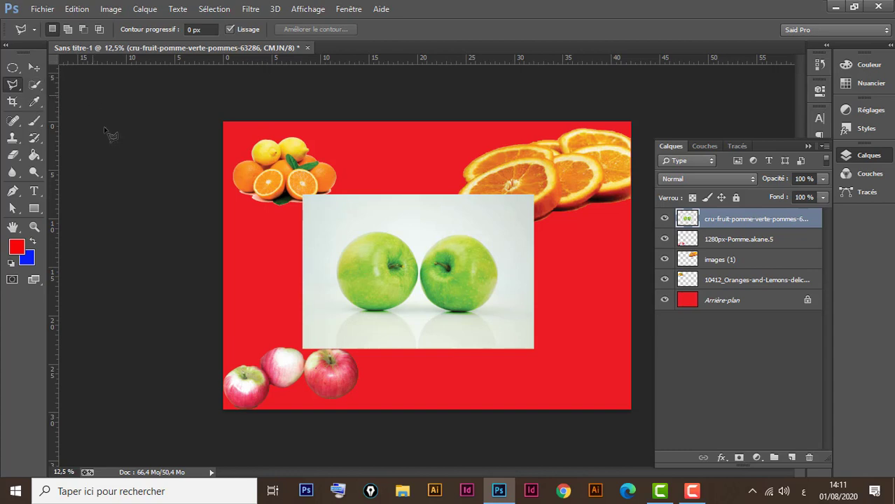
left_click(417, 229)
left_click(327, 209)
left_click(313, 301)
left_click(417, 327)
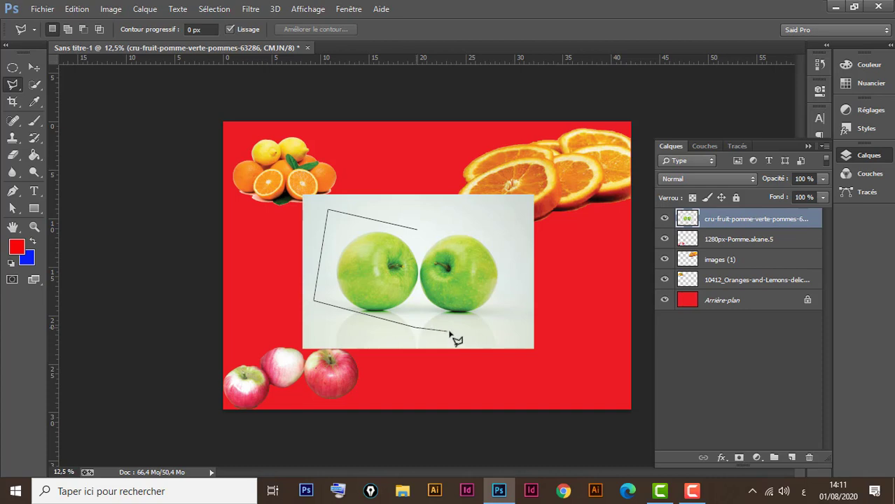
left_click(516, 320)
left_click(513, 218)
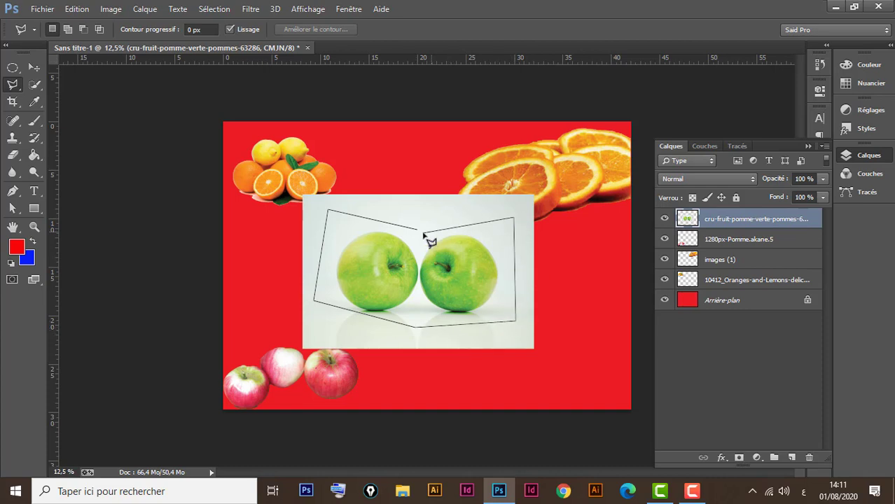
left_click(415, 234)
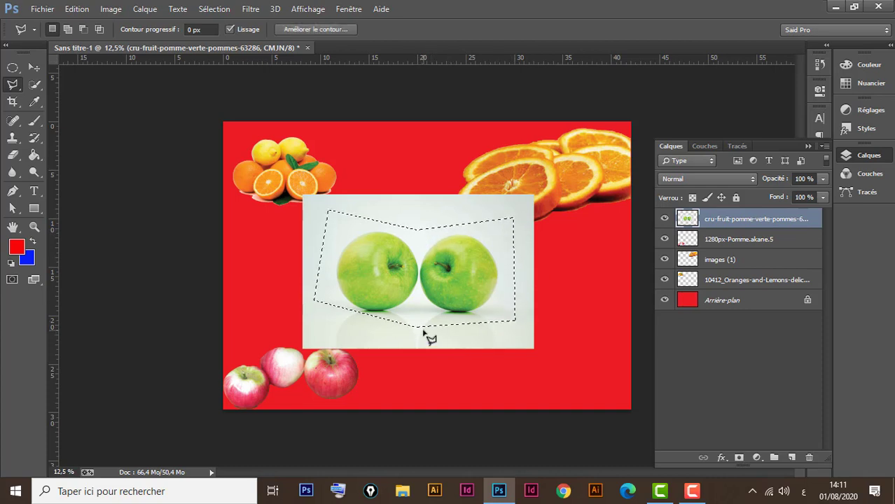
- Copy the polygonal selection to a new layer, shift it up and left of the photo, and delete that layer
key("ctrl+j")
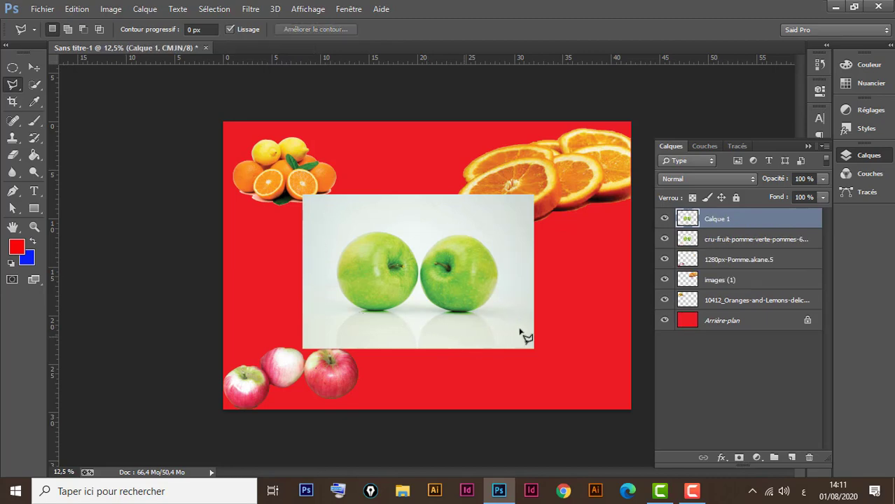
left_click(33, 67)
left_click_drag(423, 259, 373, 205)
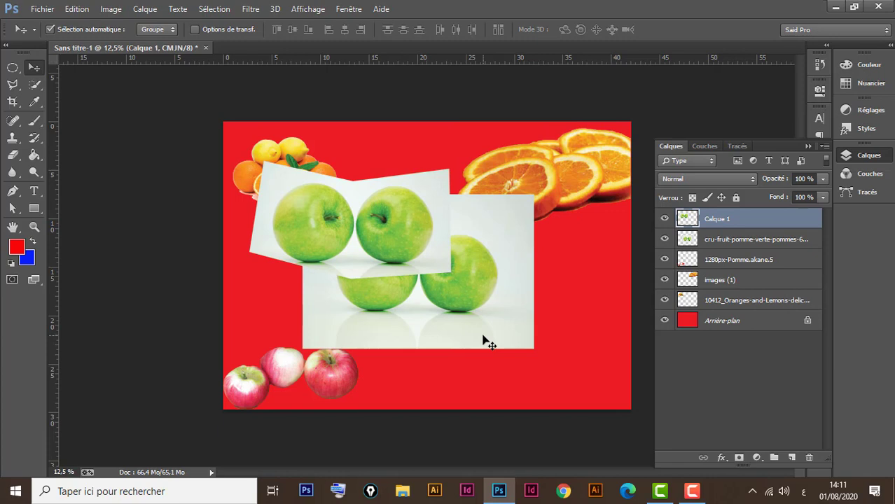
key("Delete")
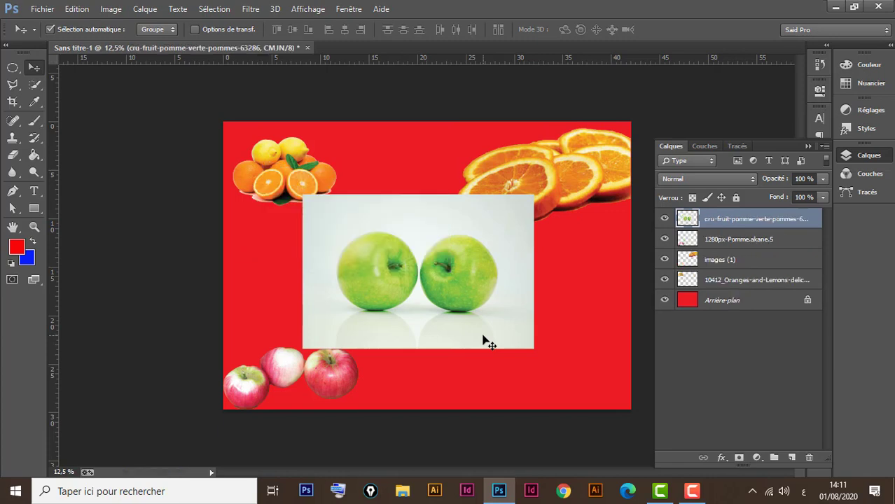
- Trace the right green apple's edge with the Magnetic Lasso tool and close the selection
left_click(13, 85)
left_click(75, 105)
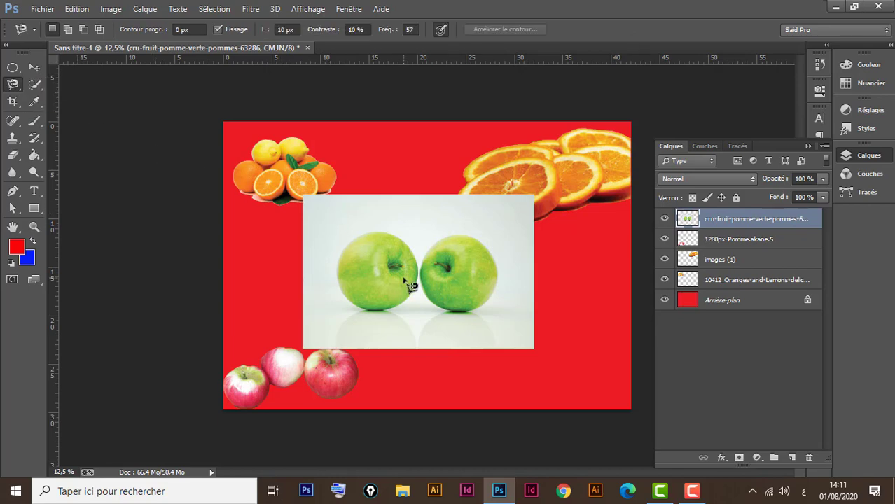
scroll(404, 280, "up", 2)
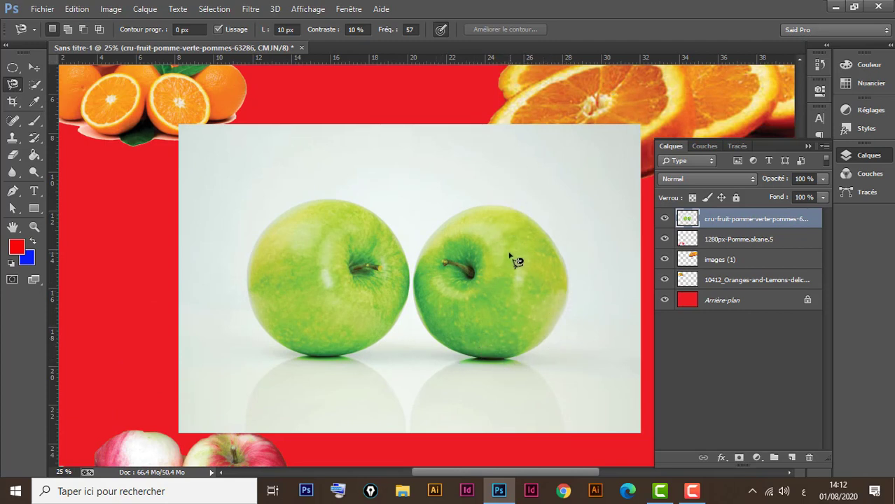
left_click(493, 205)
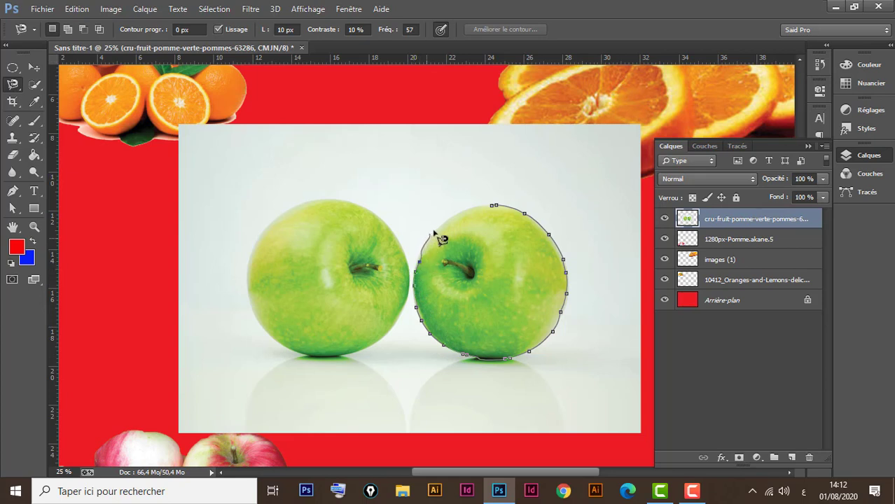
left_click(501, 214)
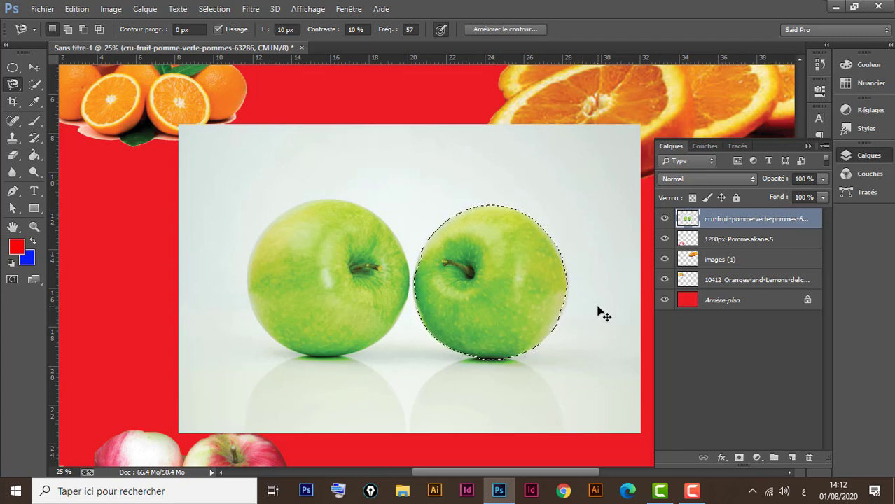
- Copy the selected apple to a new layer and move it slightly up and left of the original
key("ctrl+j")
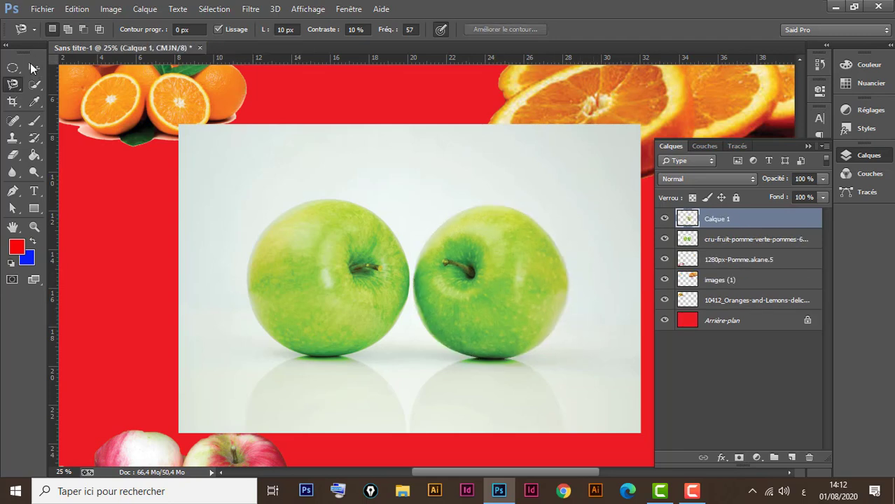
left_click(35, 67)
left_click_drag(539, 296, 518, 229)
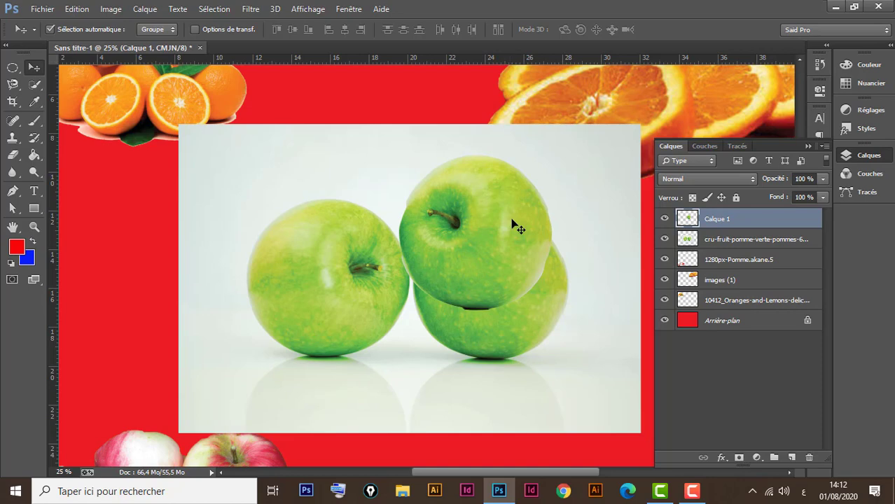
key("ctrl+q")
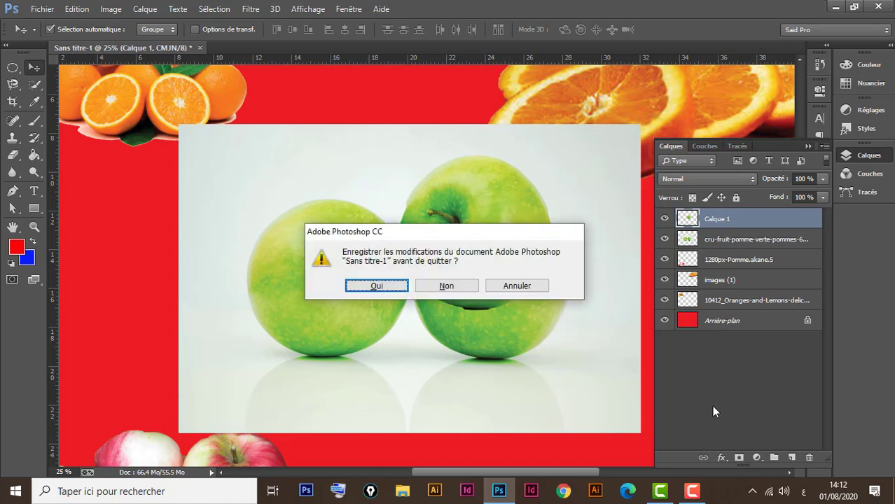
left_click_drag(462, 238, 508, 376)
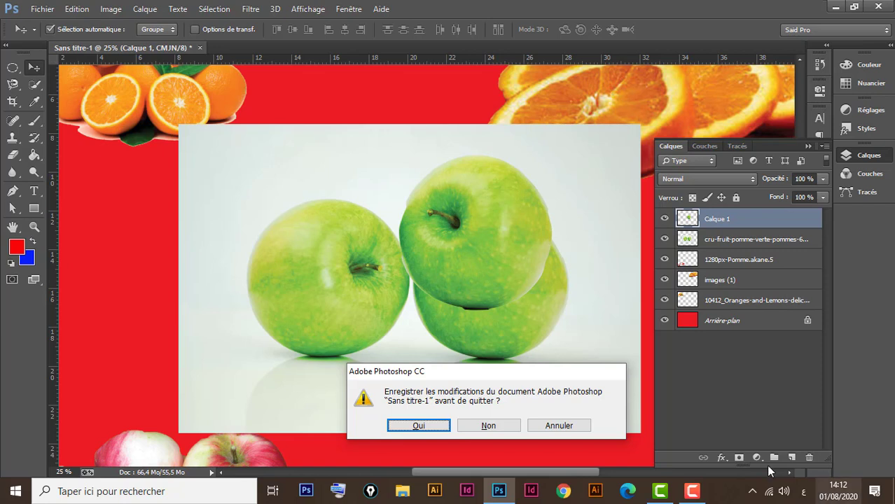
left_click_drag(563, 375, 574, 324)
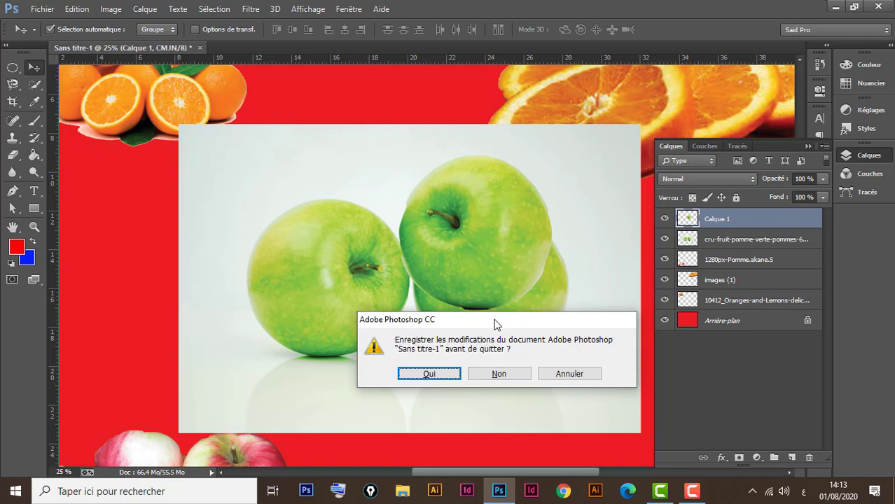
left_click_drag(495, 323, 468, 277)
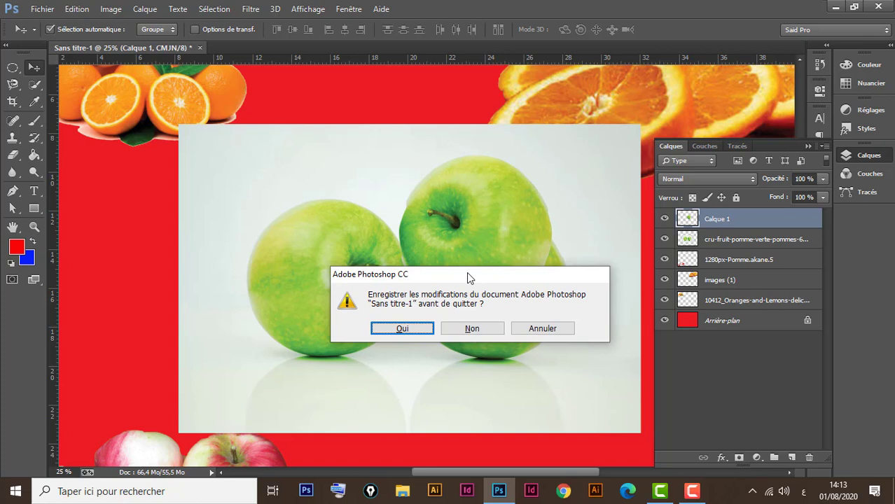
left_click(551, 329)
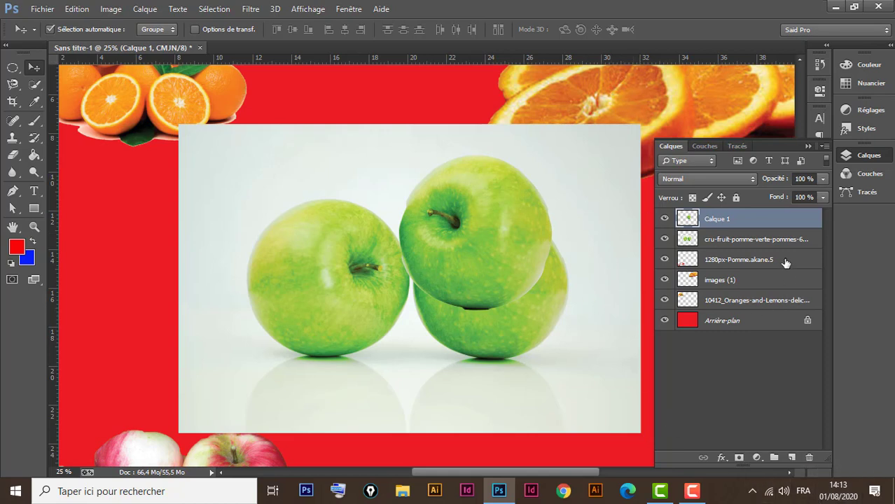
- Delete the layer with the copied right apple and activate the Magic Wand tool
key("Delete")
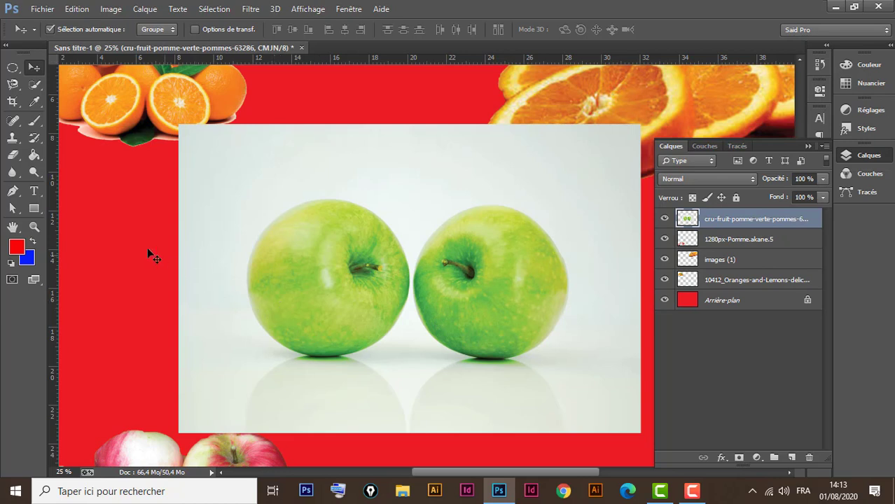
left_click(13, 84)
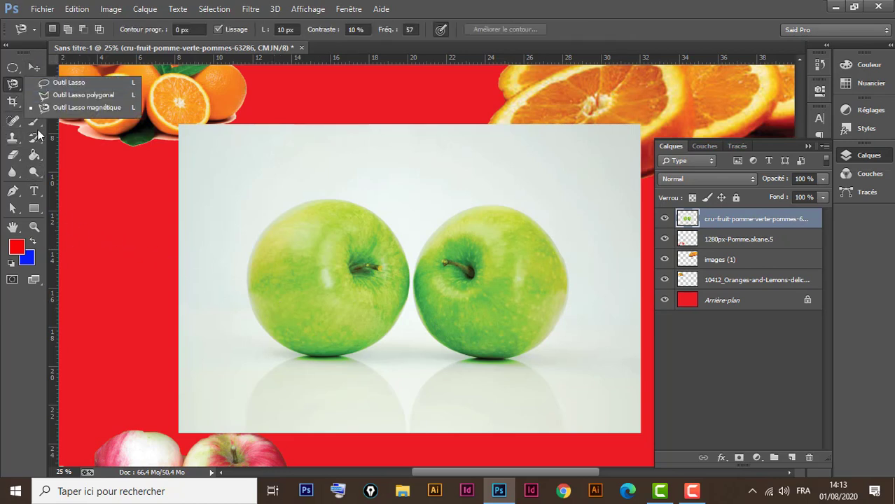
left_click(14, 88)
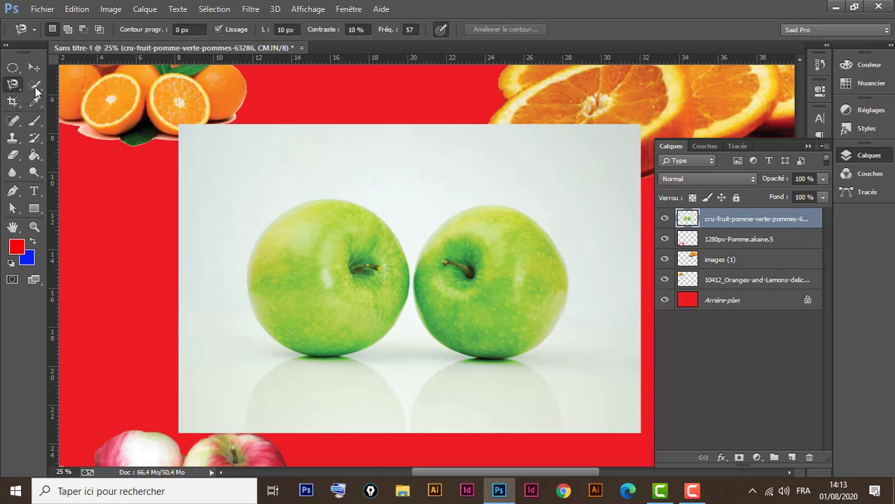
left_click(35, 86)
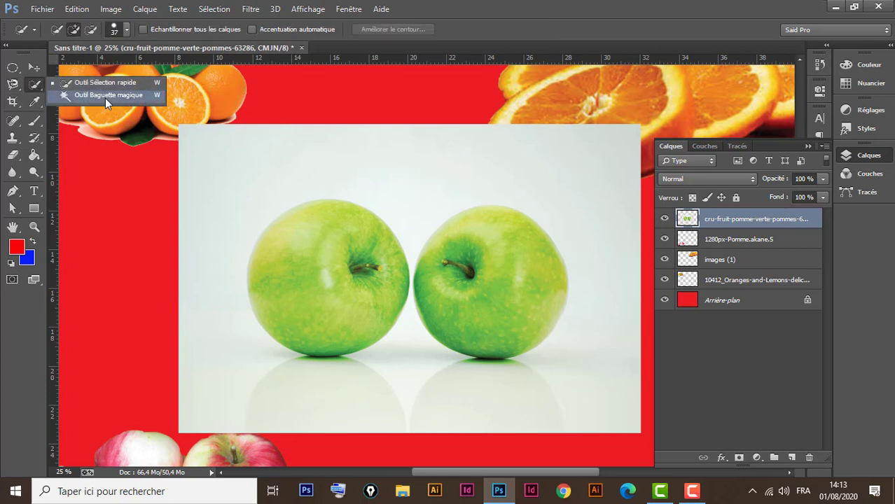
left_click(106, 95)
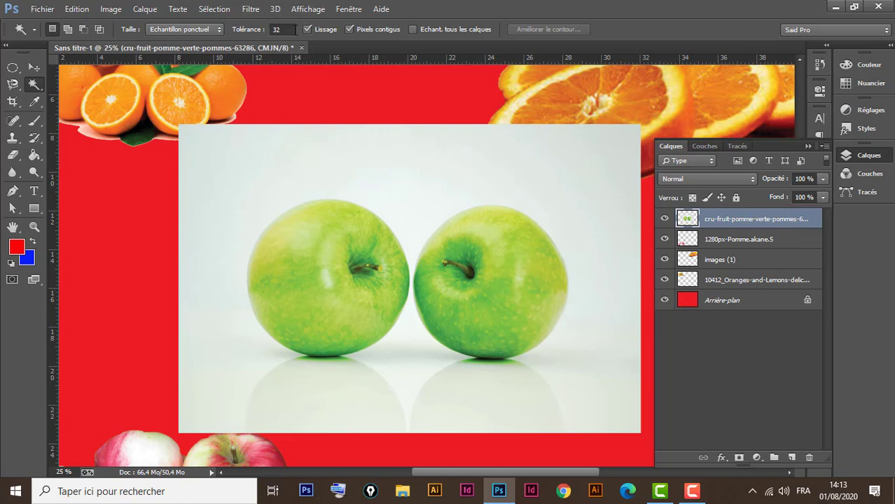
- Try a Magic Wand selection of the light background around the apples at tolerance 32 and deselect it
left_click(417, 156)
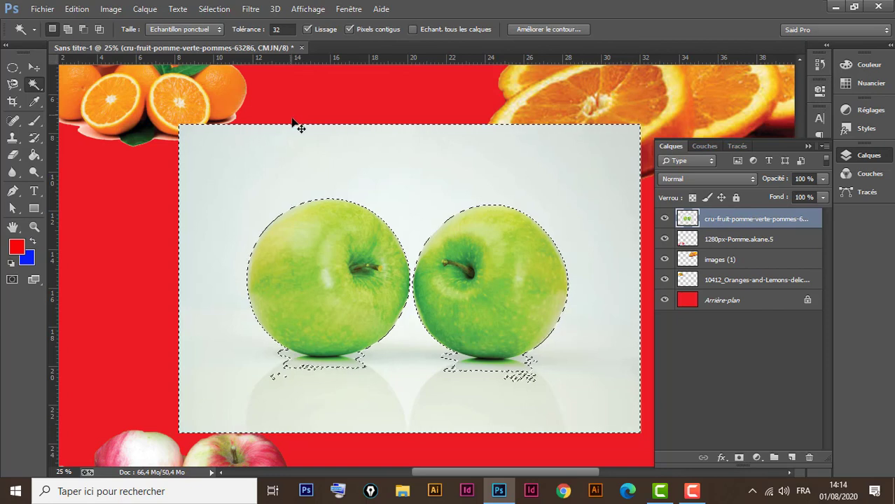
key("ctrl+d")
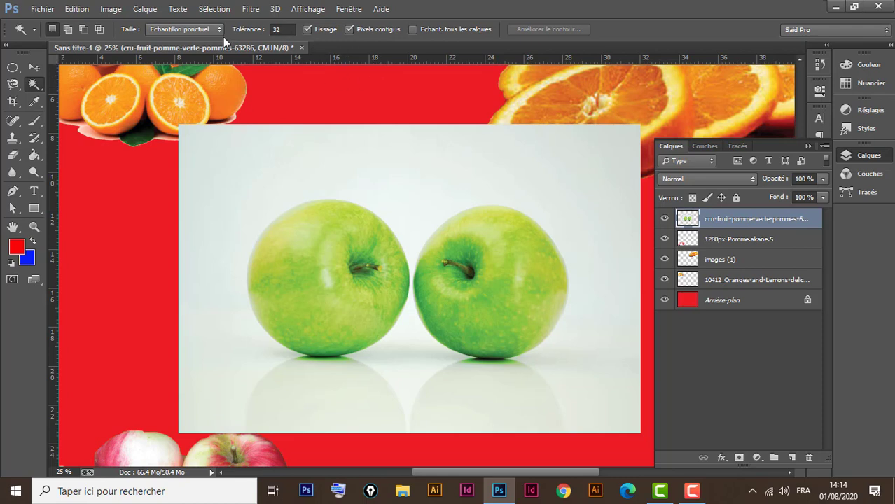
left_click(35, 66)
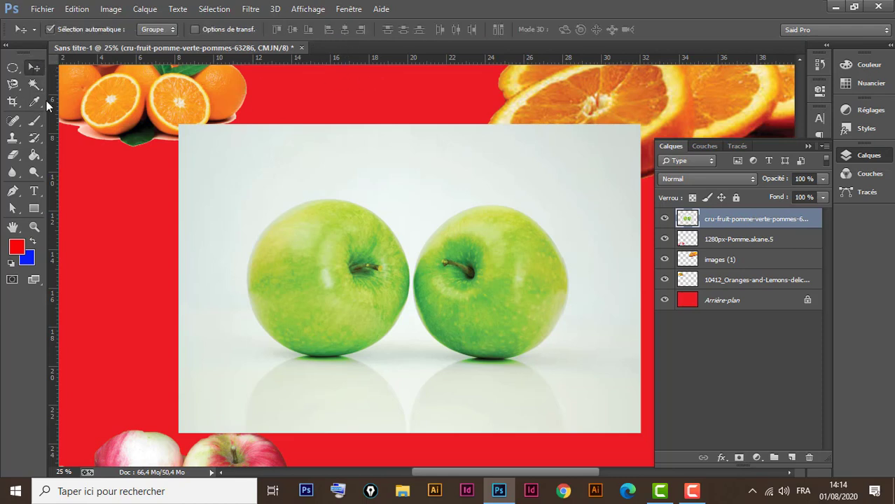
- Set the Magic Wand tolerance to 50, select the light background above the apples, and clear the selection
left_click(34, 84)
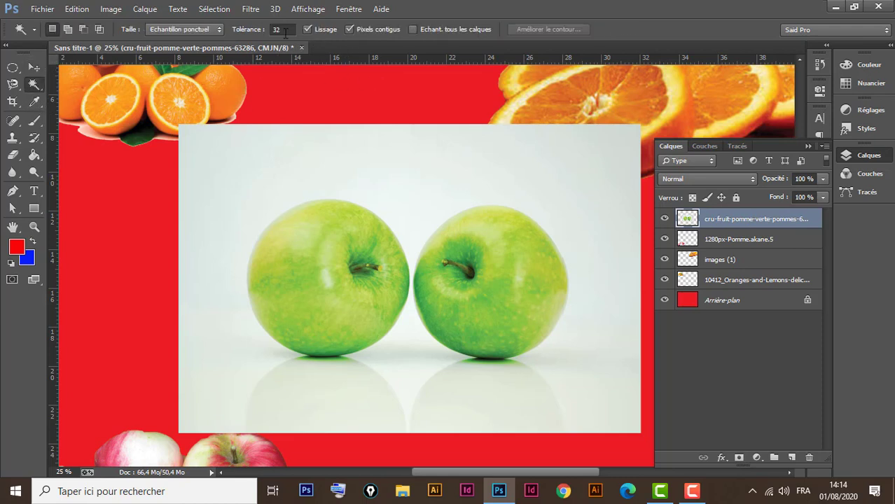
left_click(281, 31)
type("50")
key("Return")
left_click(414, 175)
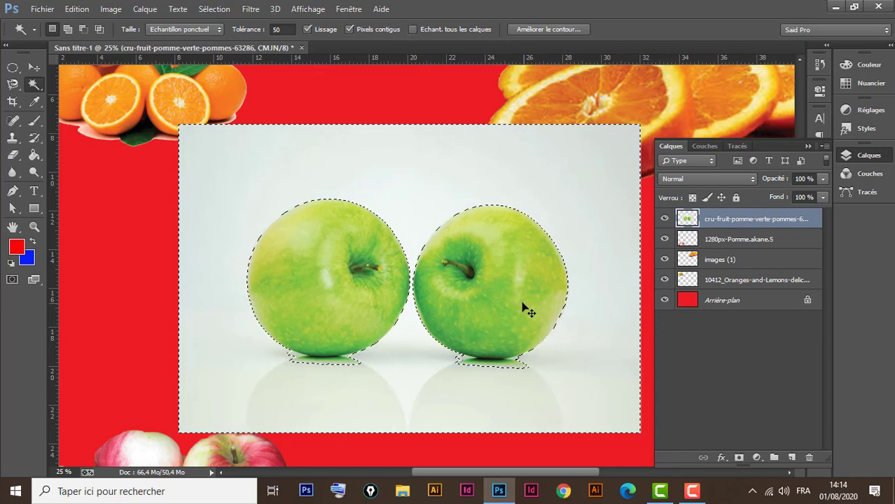
key("ctrl+d")
- Raise the Magic Wand tolerance to 70, sample the photo's light background again, and deselect
left_click(286, 30)
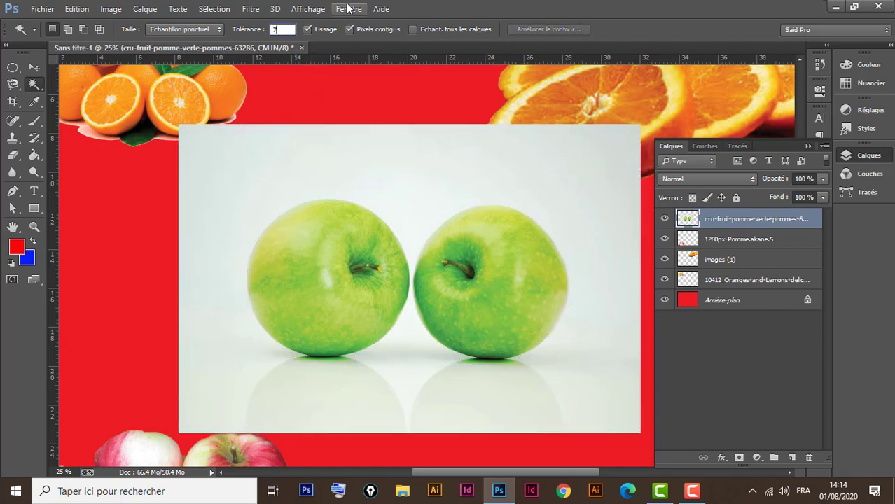
key("Return")
left_click(421, 174)
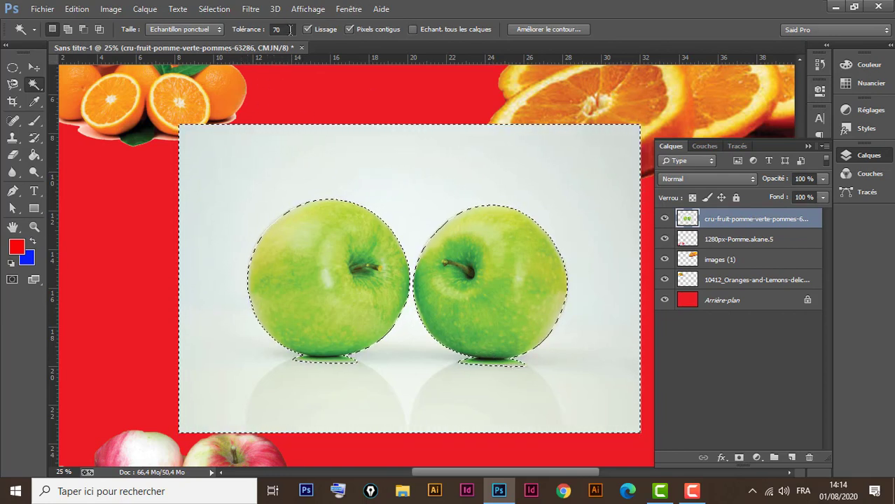
key("ctrl+d")
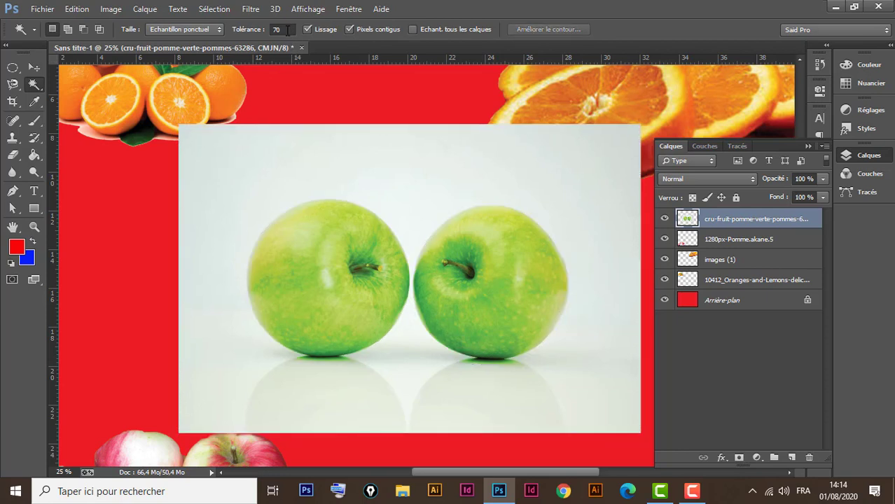
- Set the Magic Wand tolerance to 20 and select the light background above the green apples
double_click(274, 29)
key("Return")
left_click(417, 168)
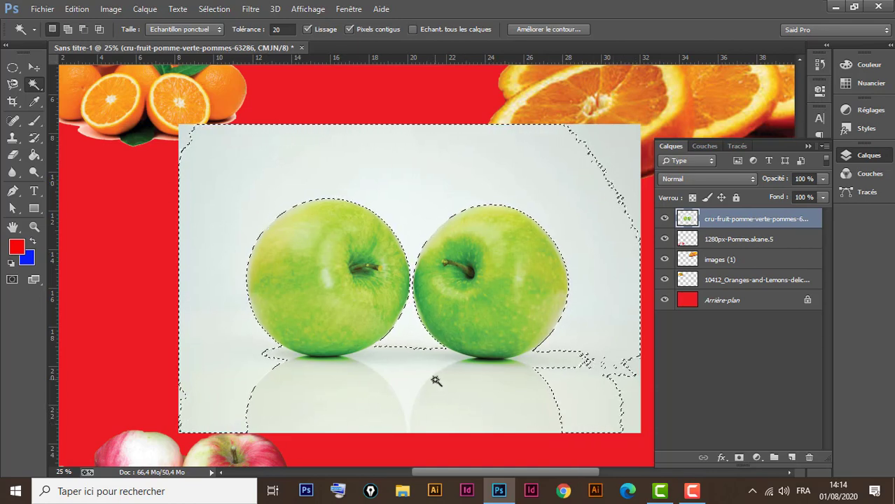
- Set the Magic Wand tolerance to 75, then select and delete the light background around the green apples
key("ctrl+d")
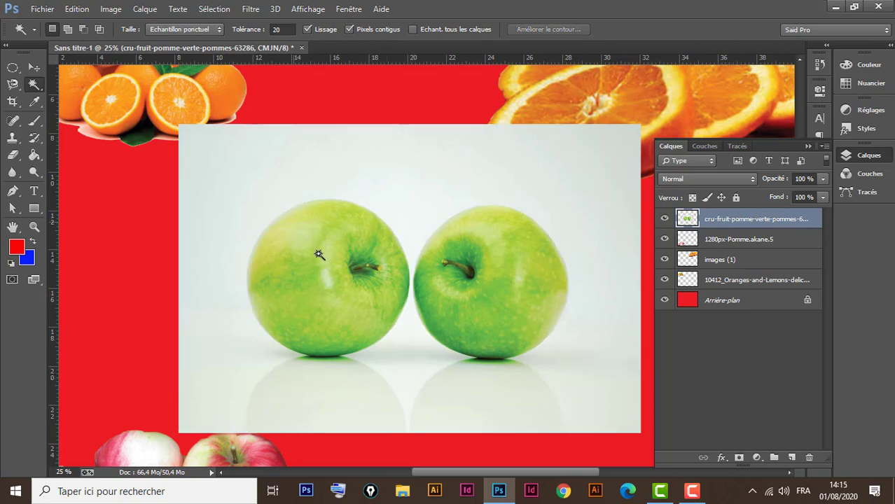
left_click(272, 29)
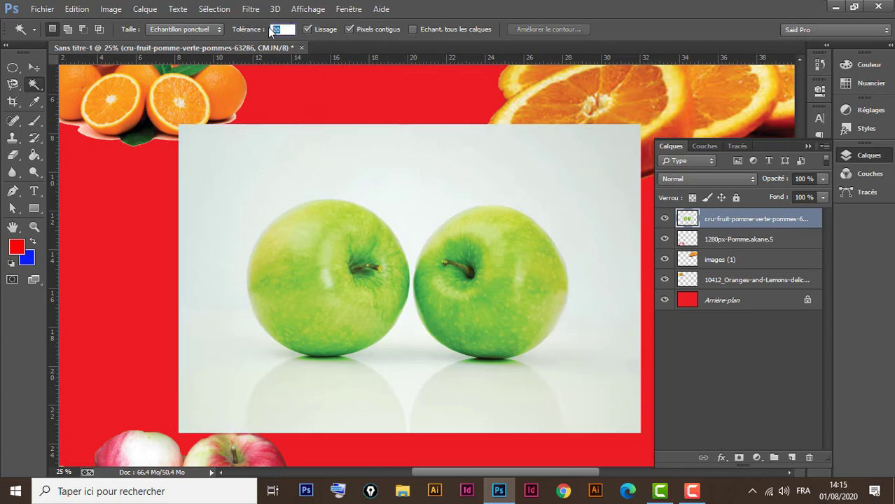
type("75")
key("Return")
left_click(425, 159)
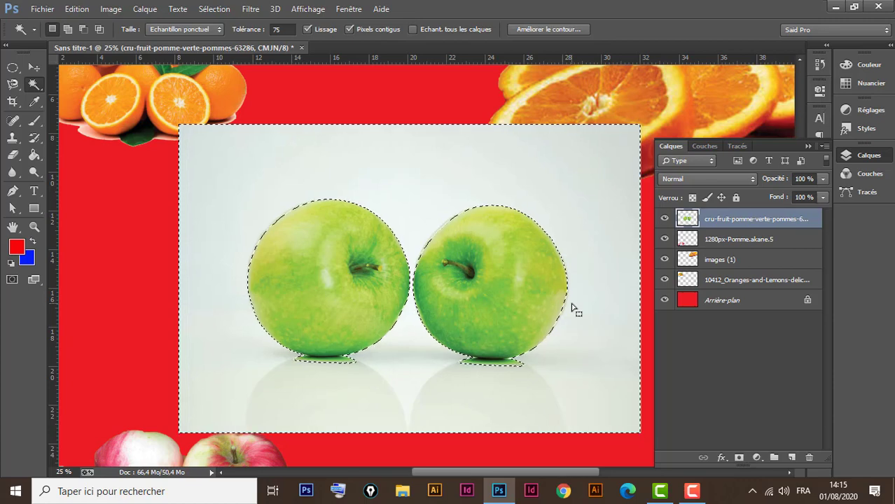
key("Delete")
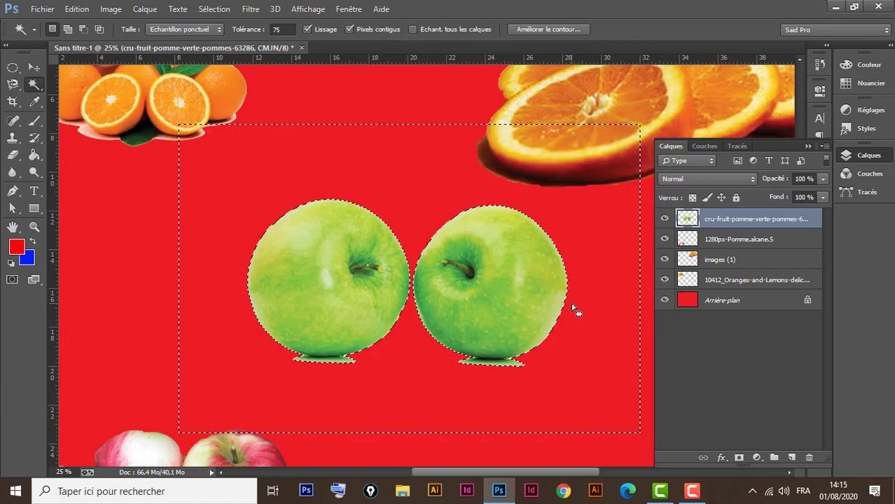
key("ctrl+d")
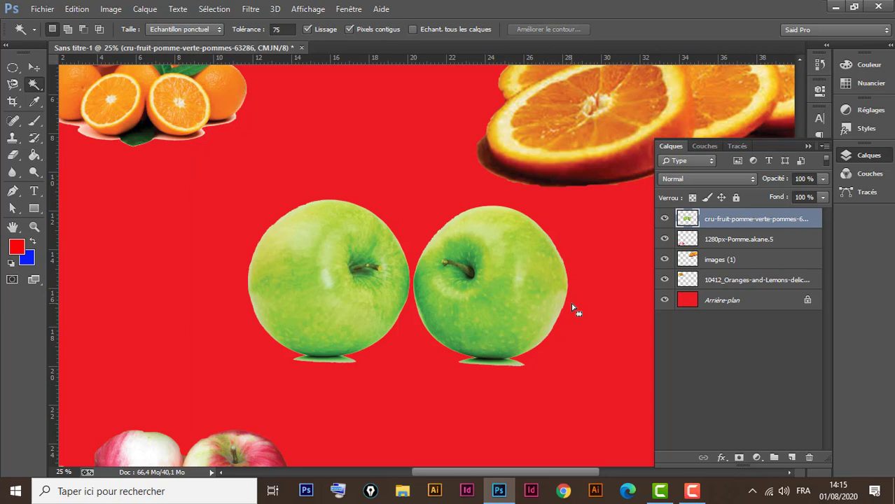
- Erase the leftover shadow beneath the left green apple with the 90 px Eraser
left_click(807, 145)
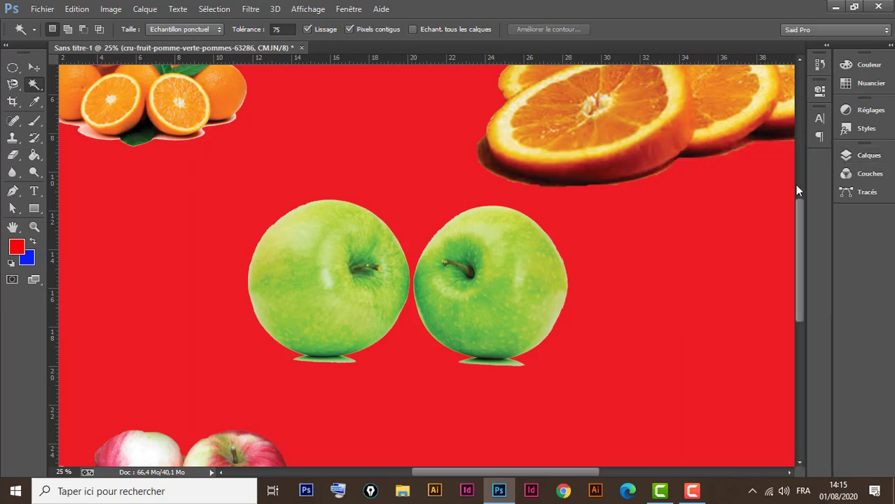
left_click(13, 155)
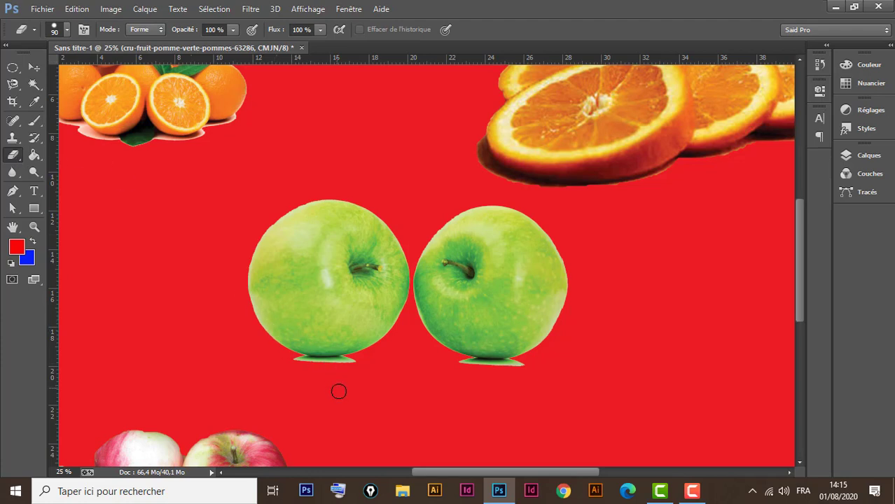
scroll(351, 384, "up", 2)
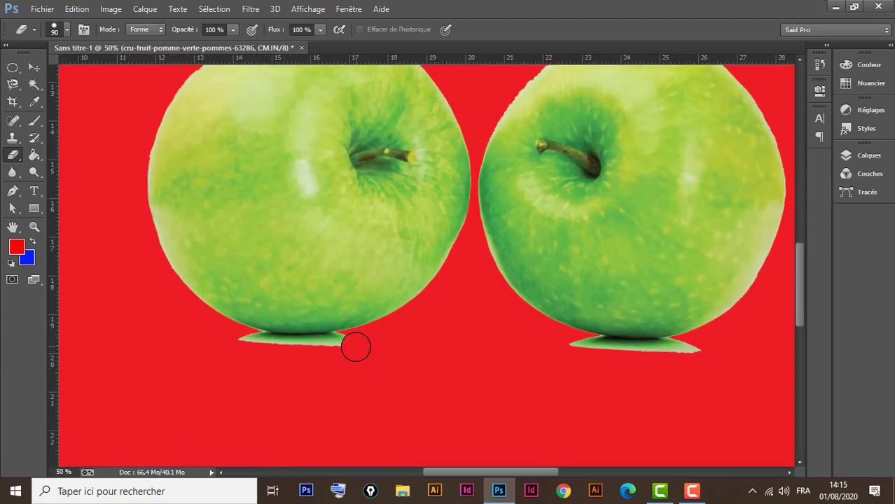
mouse_move(356, 346)
left_mouse_down()
mouse_move(253, 351)
mouse_move(315, 347)
left_mouse_up()
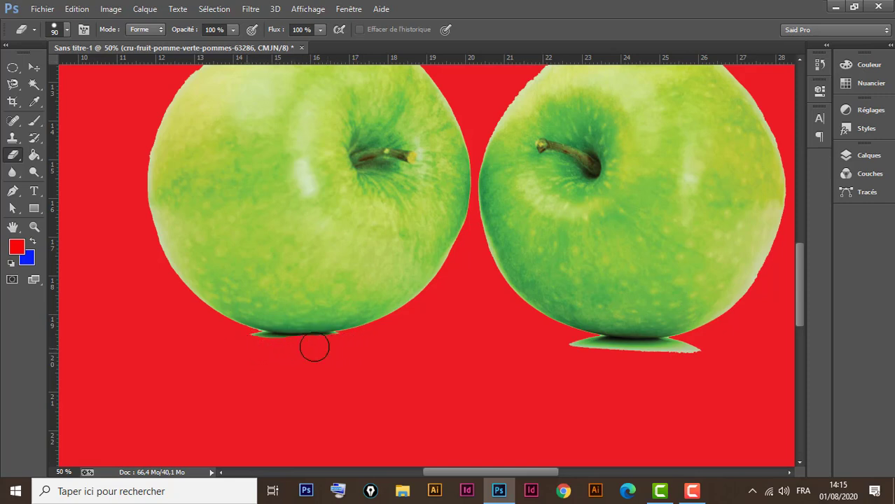
left_click(863, 155)
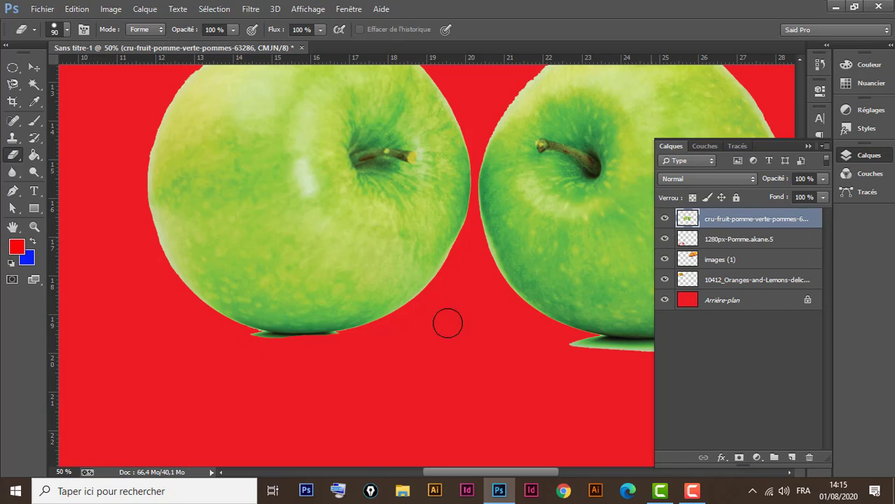
mouse_move(254, 356)
left_mouse_down()
mouse_move(246, 342)
mouse_move(336, 343)
mouse_move(299, 359)
mouse_move(260, 352)
mouse_move(264, 346)
left_mouse_up()
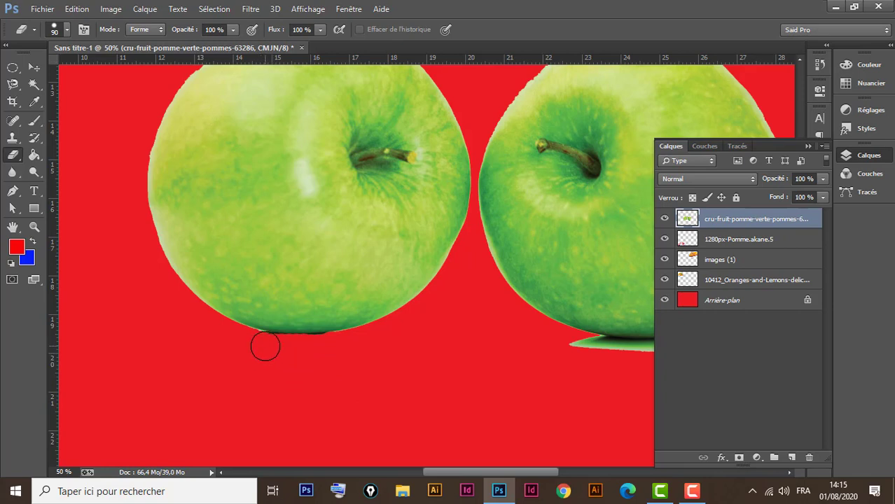
- Reduce the Eraser size to 88 px and erase the leftover shadow beneath the right green apple
left_click(67, 29)
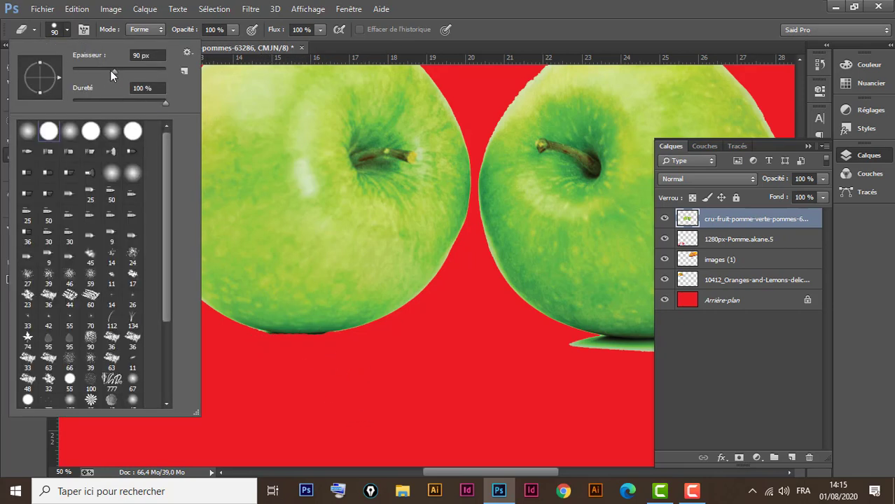
left_click_drag(111, 68, 96, 69)
left_click(808, 145)
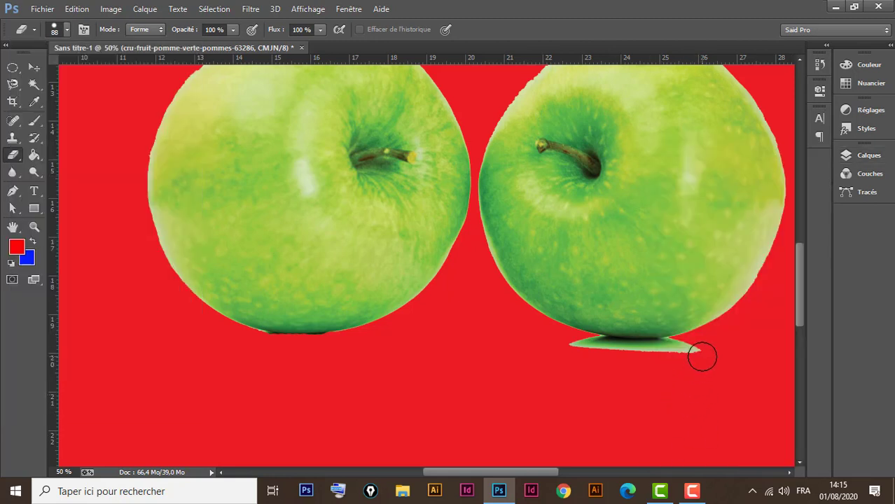
mouse_move(702, 357)
left_mouse_down()
mouse_move(619, 360)
mouse_move(565, 349)
mouse_move(681, 351)
mouse_move(604, 357)
mouse_move(595, 349)
left_mouse_up()
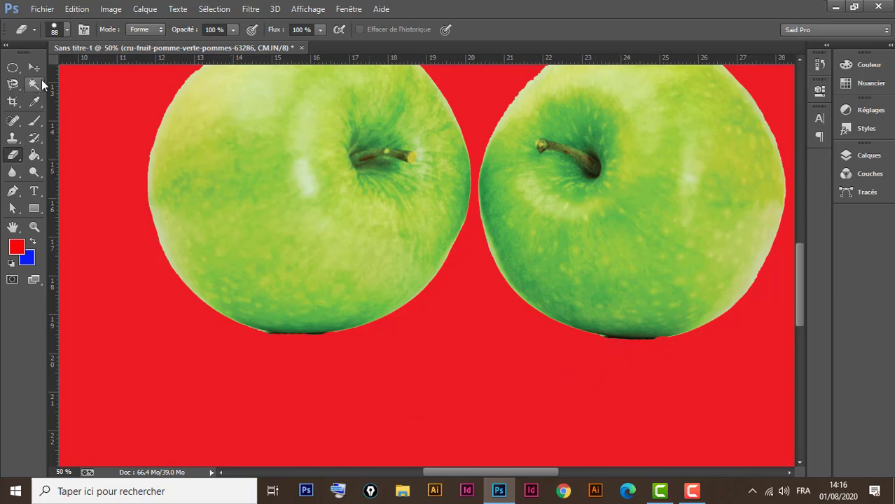
- Move the cut-out green apples to the lower-right corner of the red canvas
left_click(34, 67)
key("ctrl+minus")
key("ctrl+minus")
key("ctrl+minus")
key("ctrl+minus")
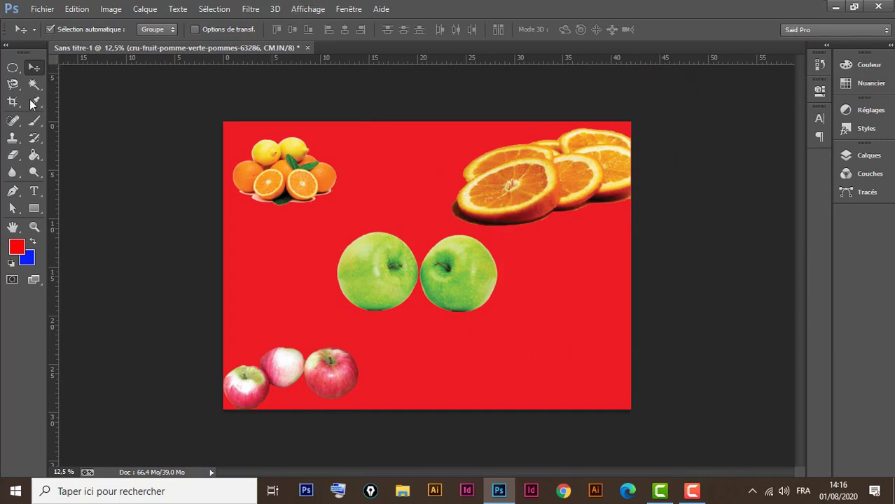
left_click_drag(439, 284, 591, 382)
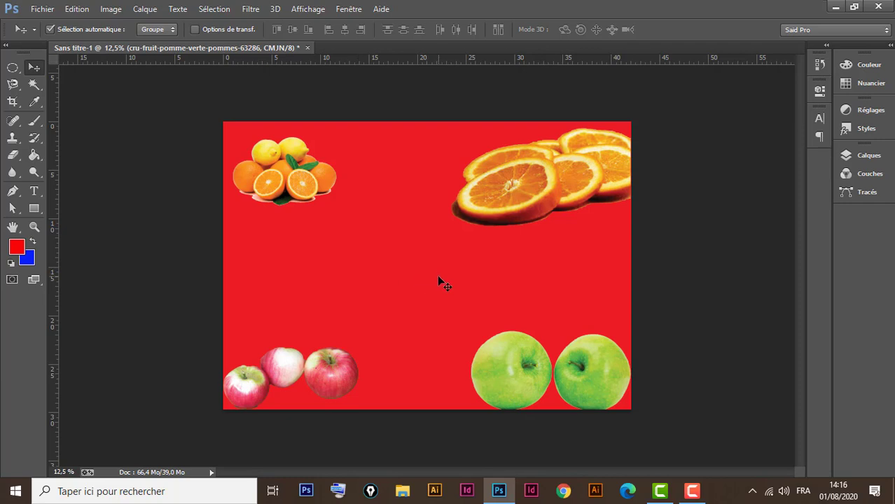
- Sample a green apple, resample a pink tone from the red apples, and fill the Arrière-plan layer with the pink
left_click(35, 103)
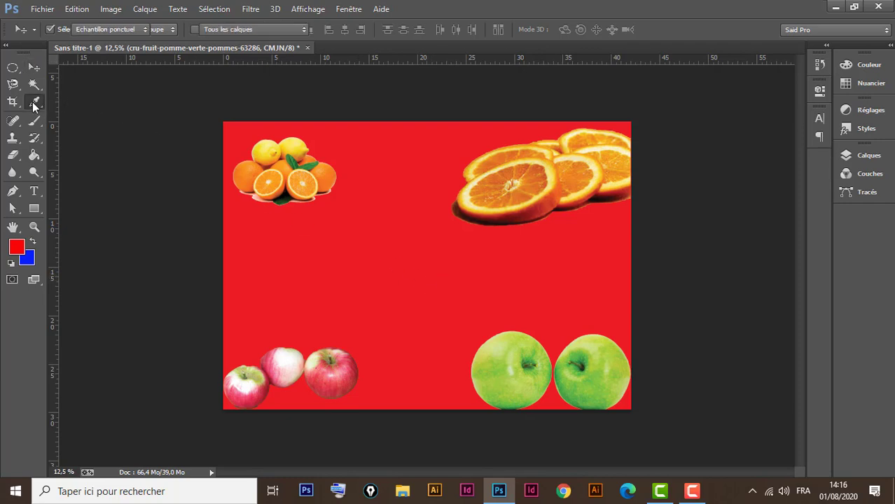
left_click(498, 371)
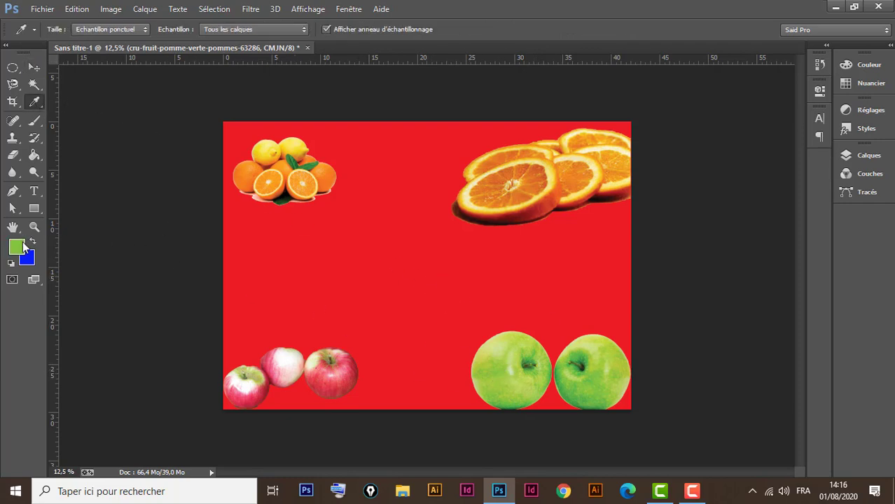
left_click(327, 374)
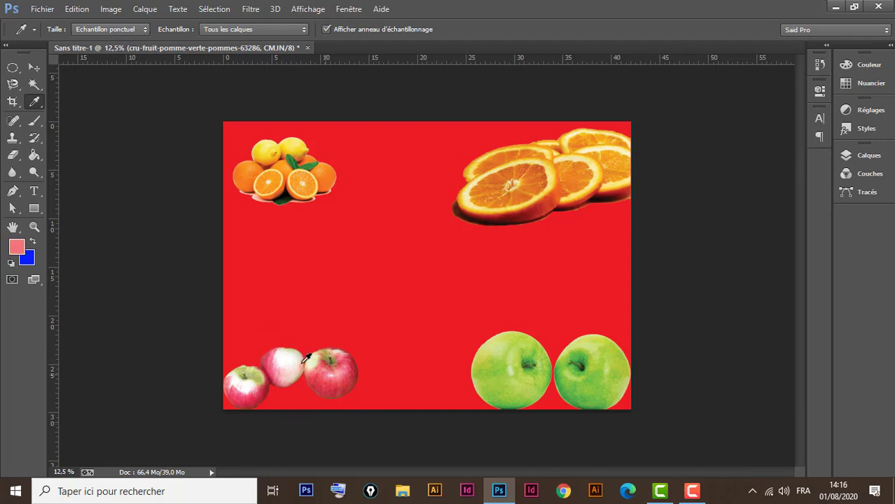
left_click(863, 155)
left_click(762, 302)
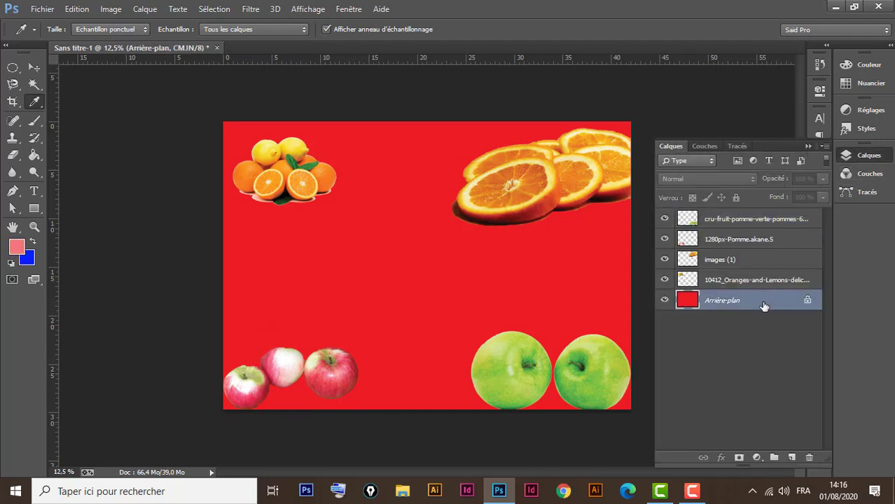
key("alt+BackSpace")
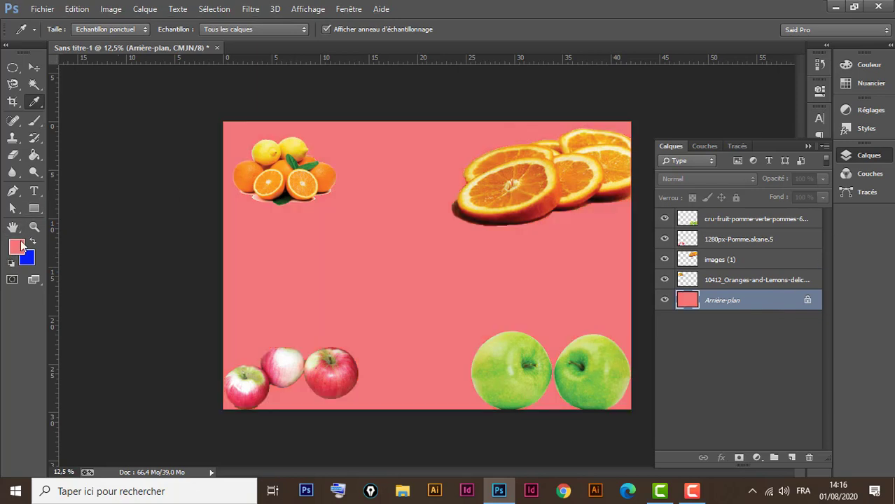
- Swap the foreground and background colours and fill the Arrière-plan layer with the blue foreground colour
right_click(33, 103)
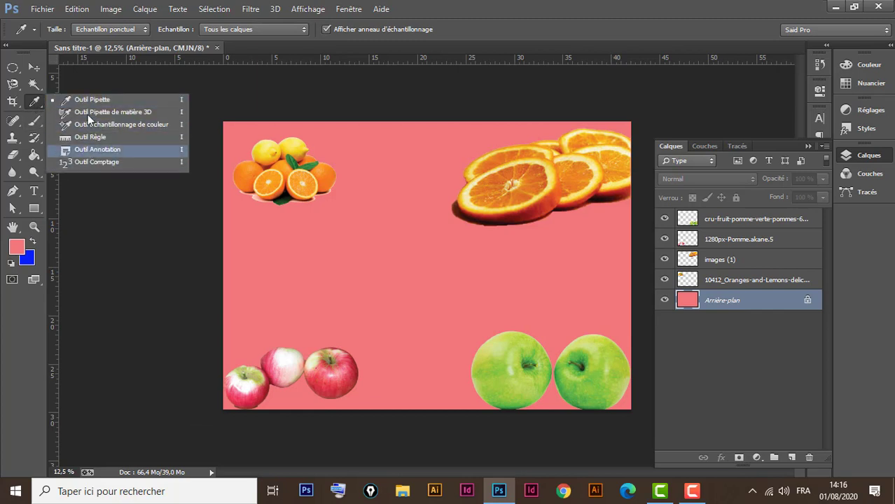
left_click(35, 102)
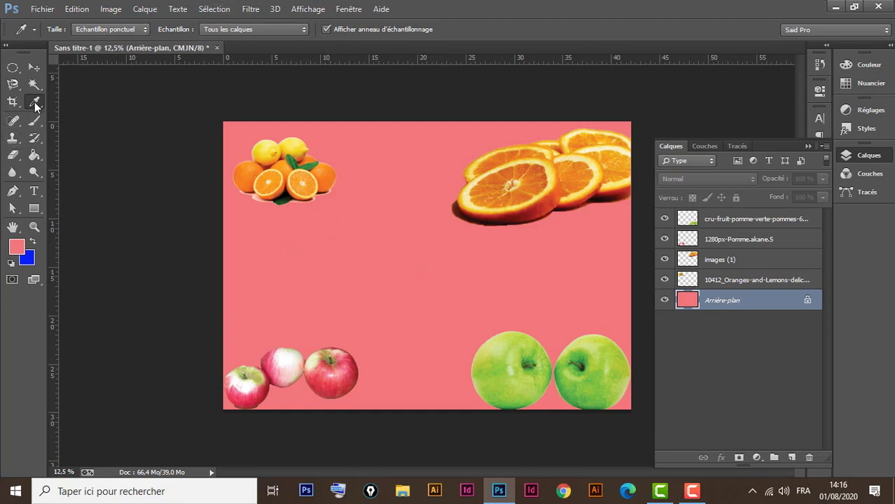
left_click(34, 242)
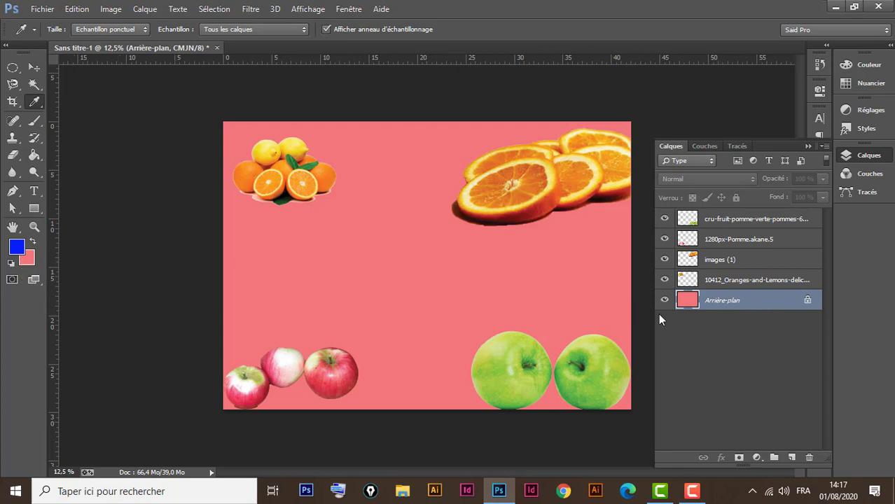
key("alt+BackSpace")
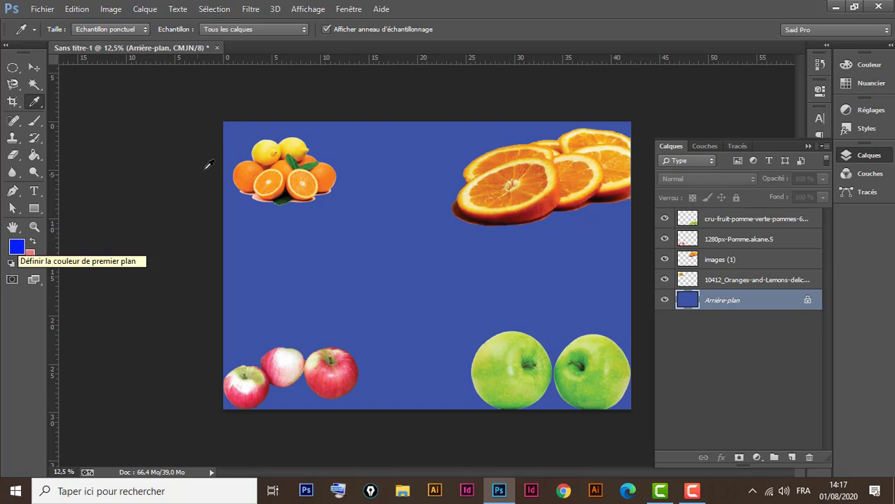
- Sample the pale yellow of the lemon and fill the Arrière-plan layer with it
left_click(260, 146)
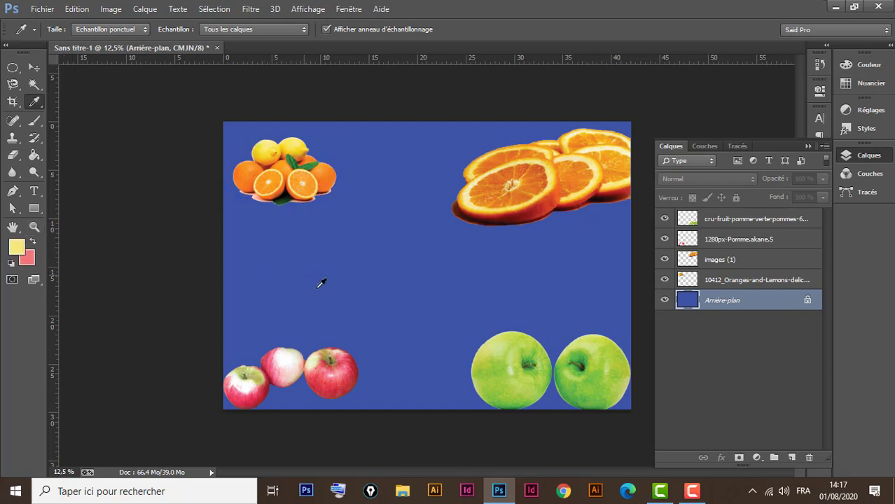
key("alt+BackSpace")
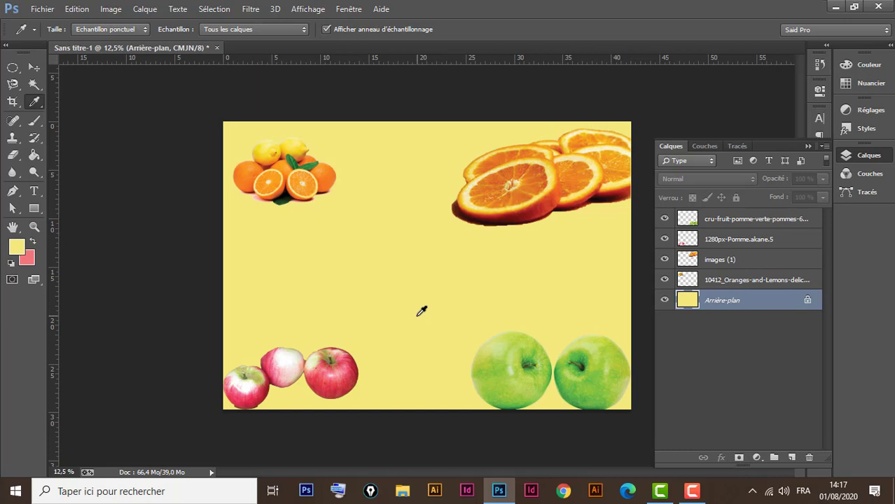
left_click(33, 67)
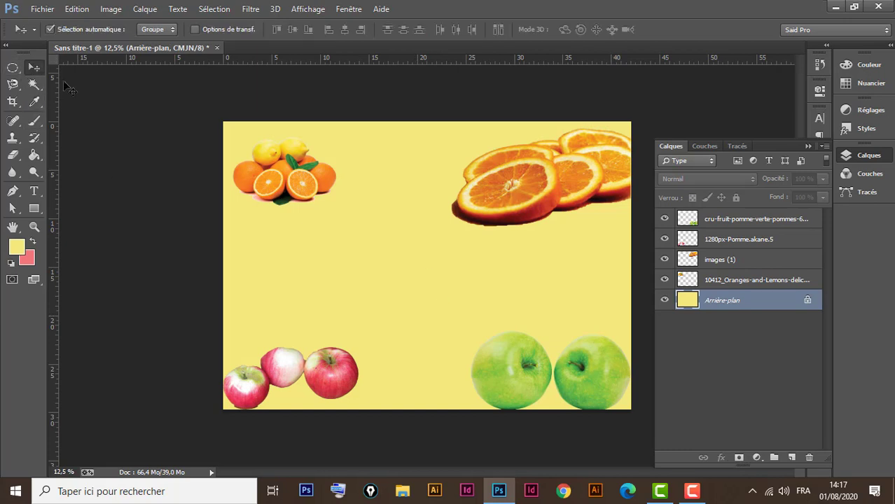
- Try cropping the canvas to its upper-left area around the oranges and lemons, and cancel the crop
left_click(12, 102)
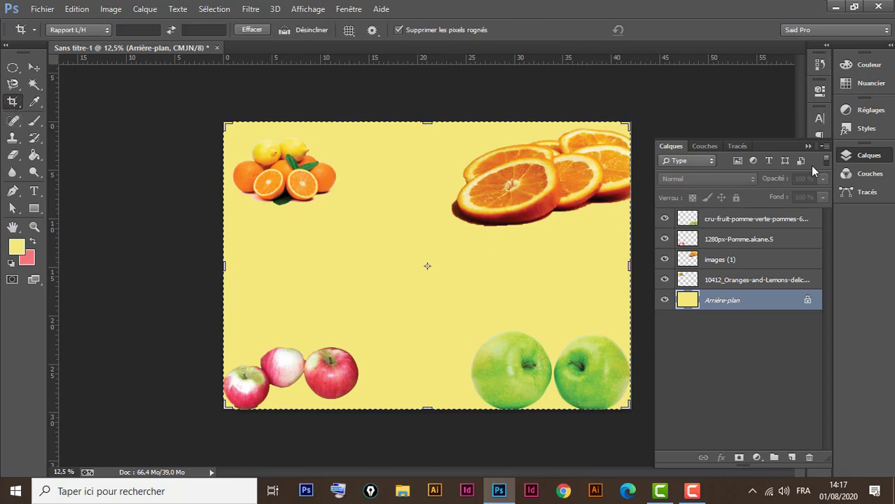
left_click(808, 146)
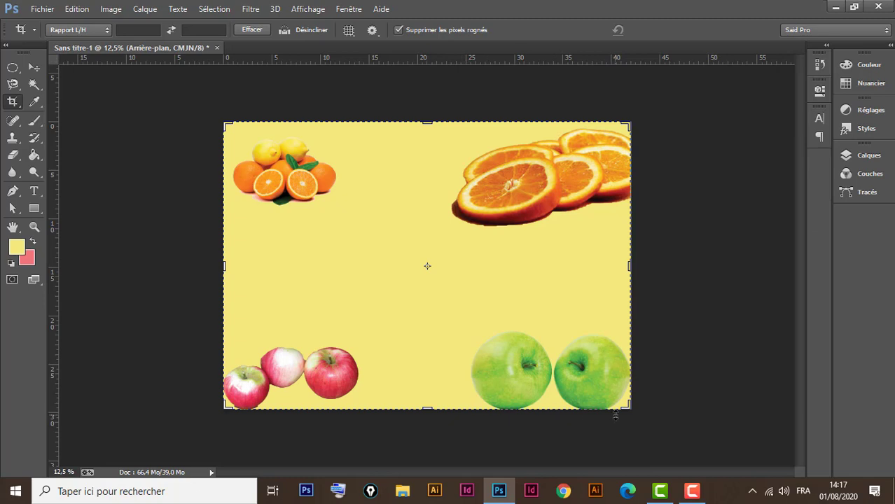
left_click_drag(626, 405, 570, 345)
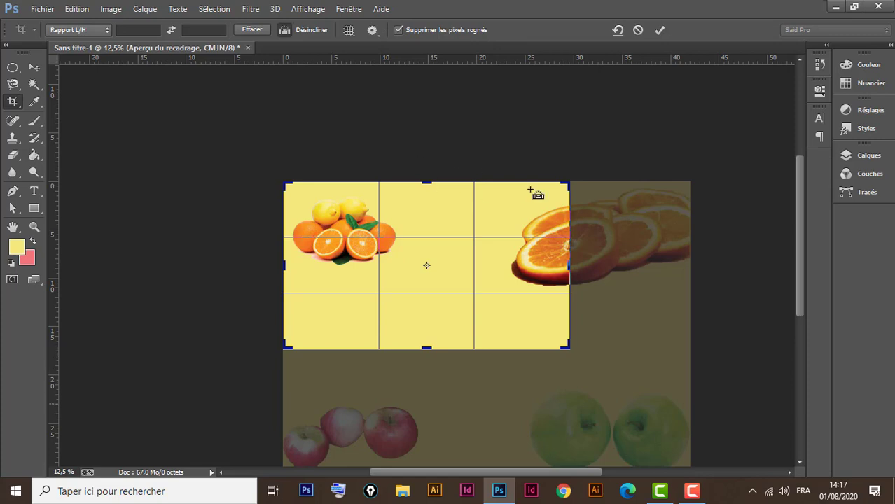
left_click(638, 30)
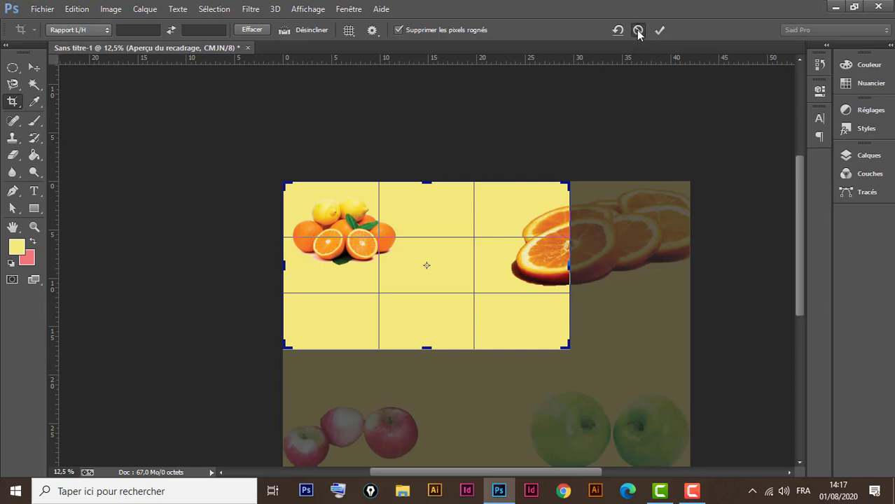
left_click(34, 66)
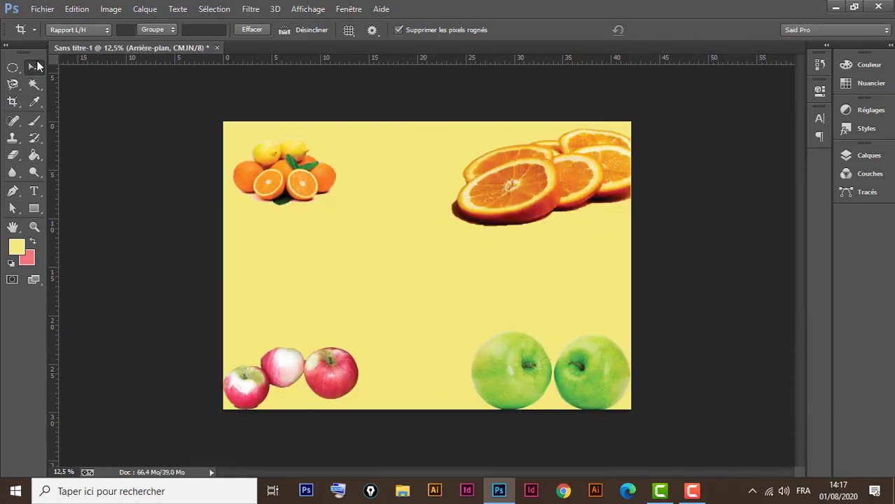
- Open the 1280px-Pomme_Choupette photo, discarding its embedded colour profile
left_click(42, 8)
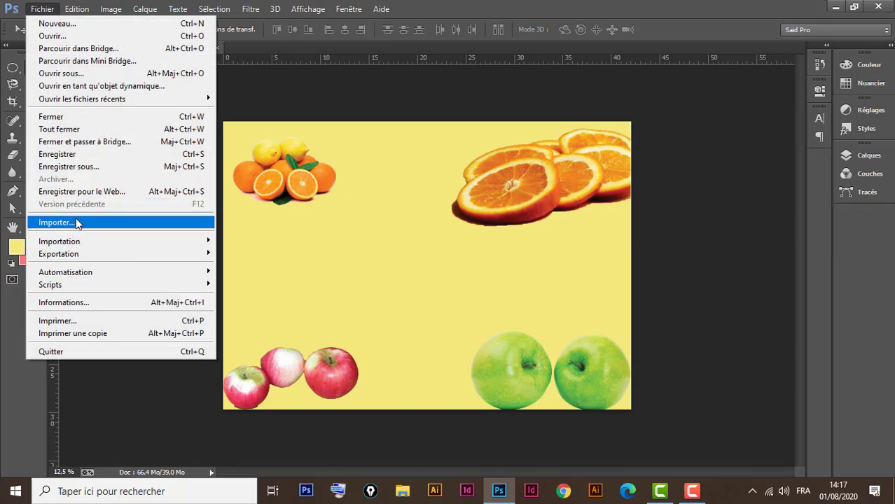
left_click(53, 35)
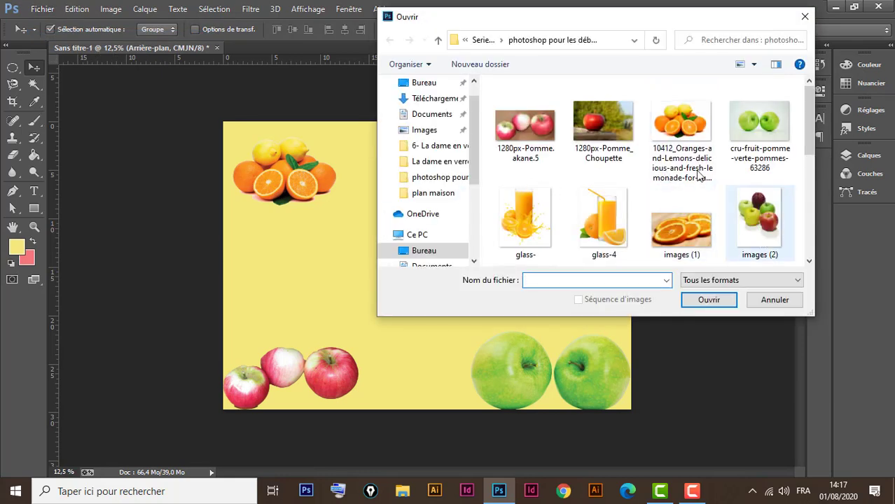
left_click(613, 125)
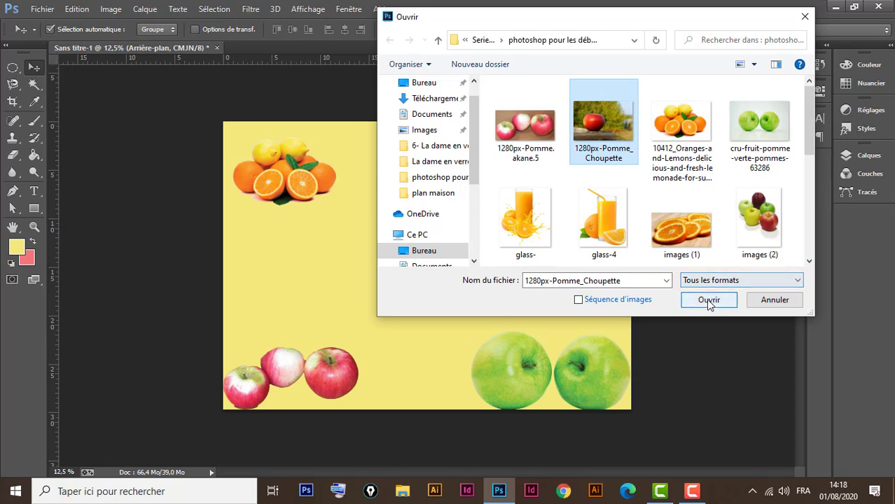
left_click(705, 301)
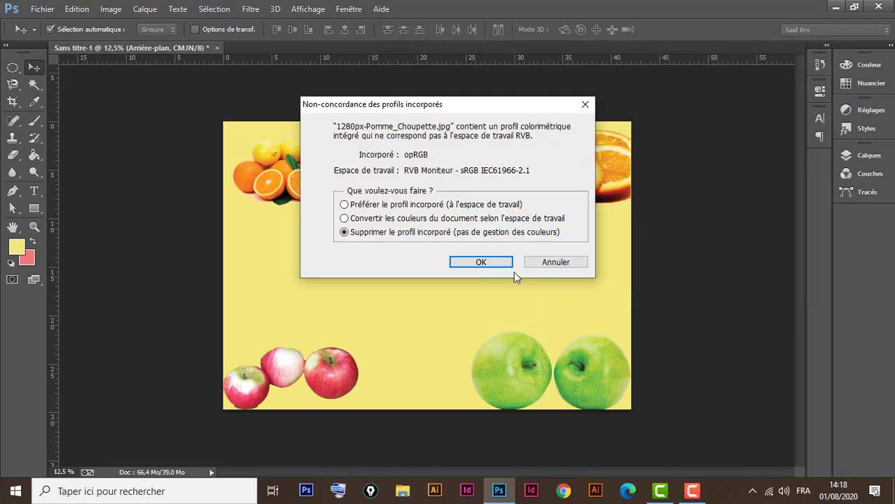
left_click(493, 262)
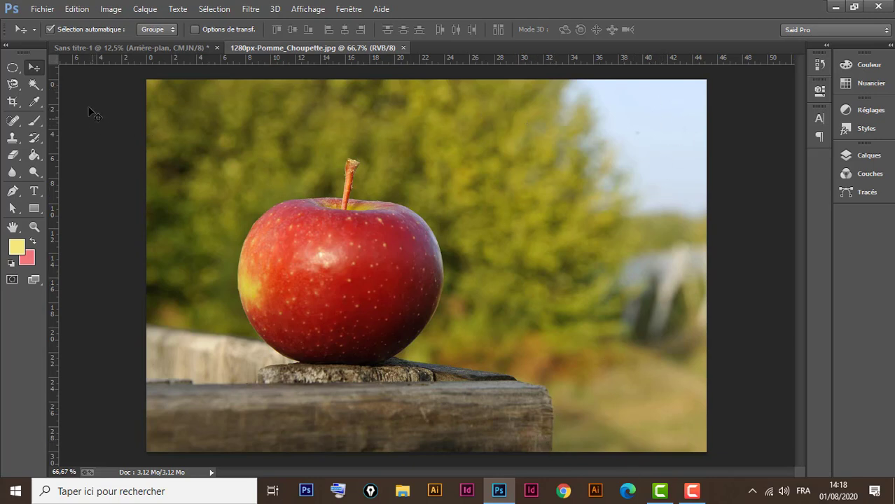
- Try cropping the apple photo's right side and top edge with Supprimer les pixels rognés enabled, and undo the crop
left_click(12, 103)
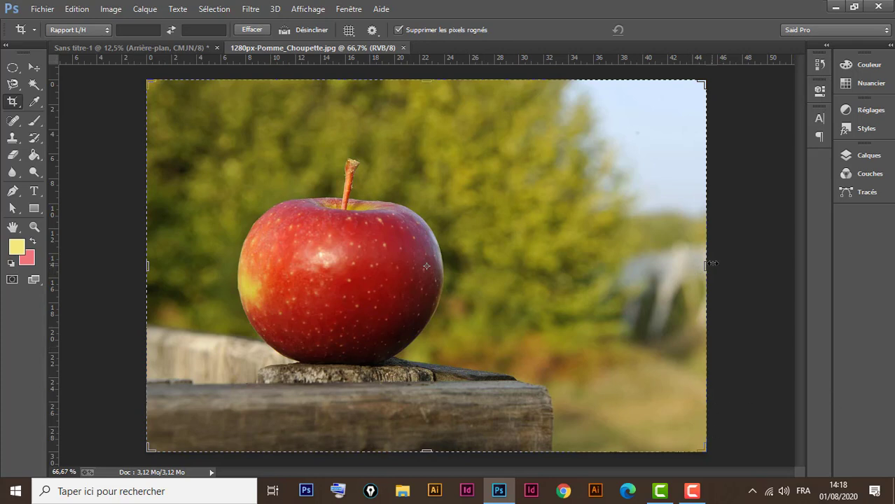
left_click_drag(705, 263, 630, 266)
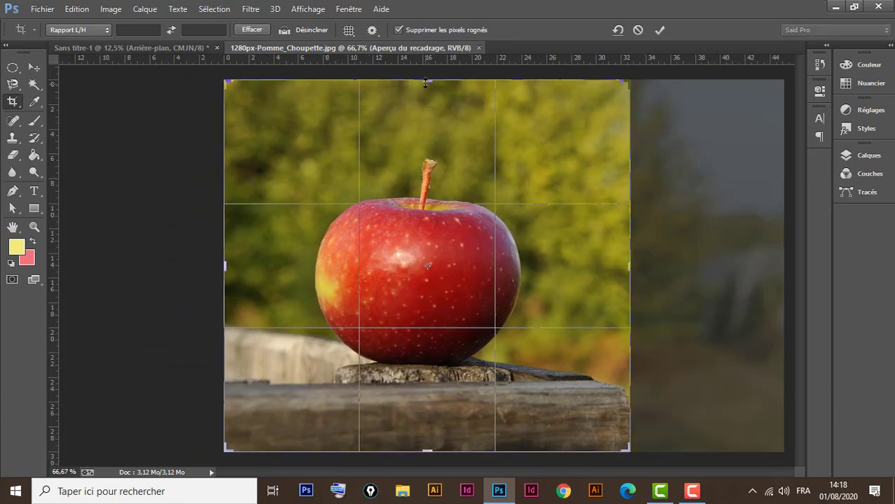
left_click_drag(426, 81, 425, 111)
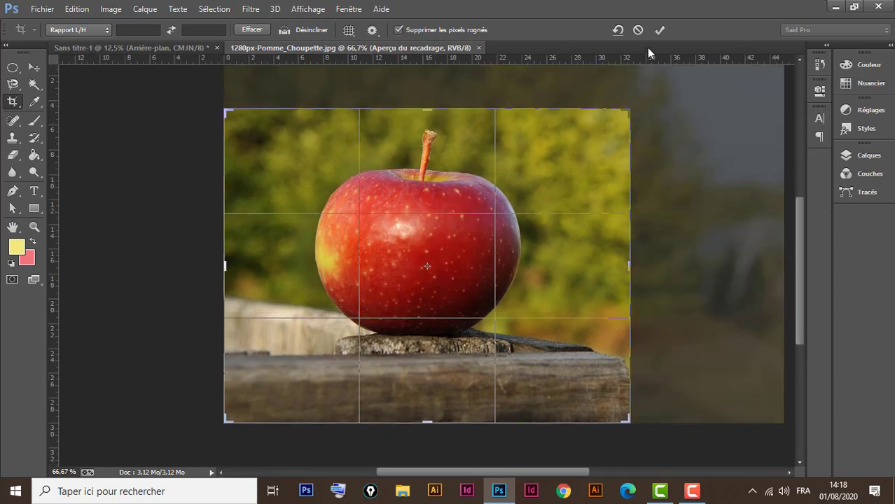
left_click(660, 30)
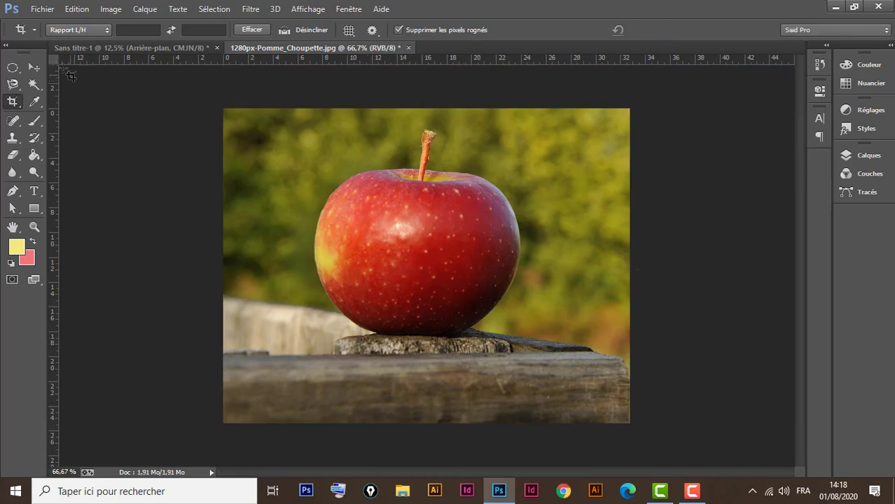
left_click(33, 66)
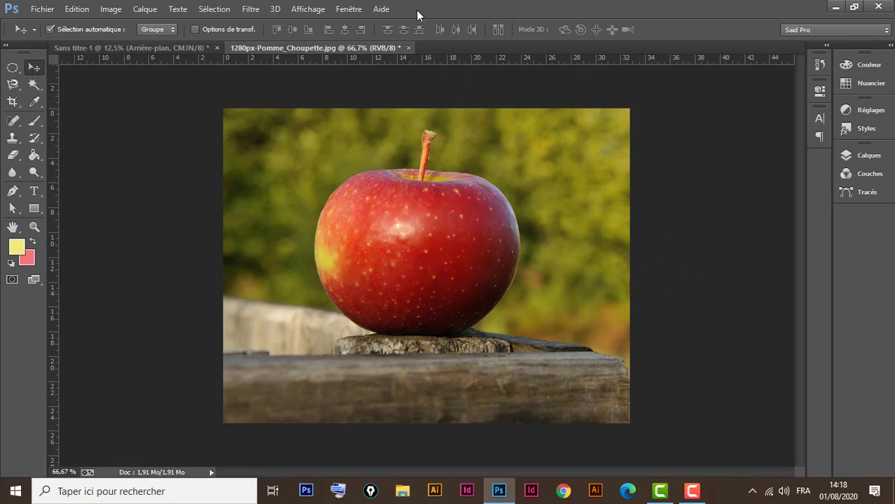
key("ctrl+z")
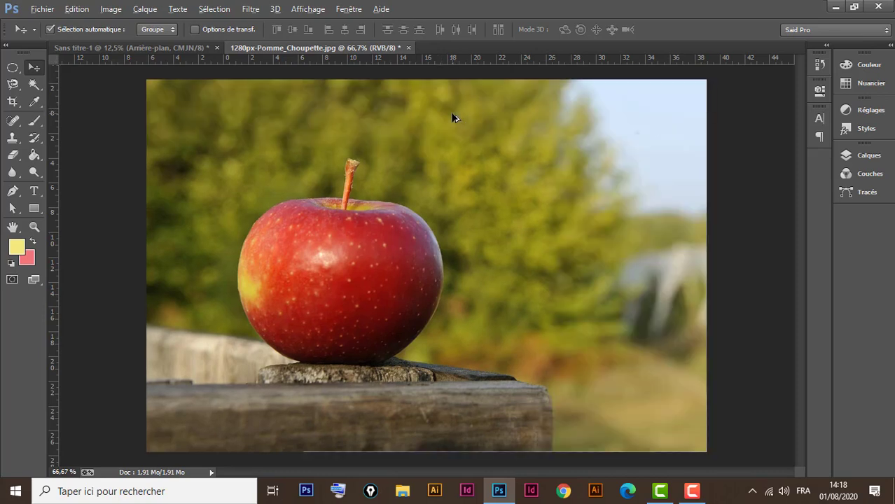
- Crop the photo's right side and top edge around the apple with Supprimer les pixels rognés disabled
left_click(13, 102)
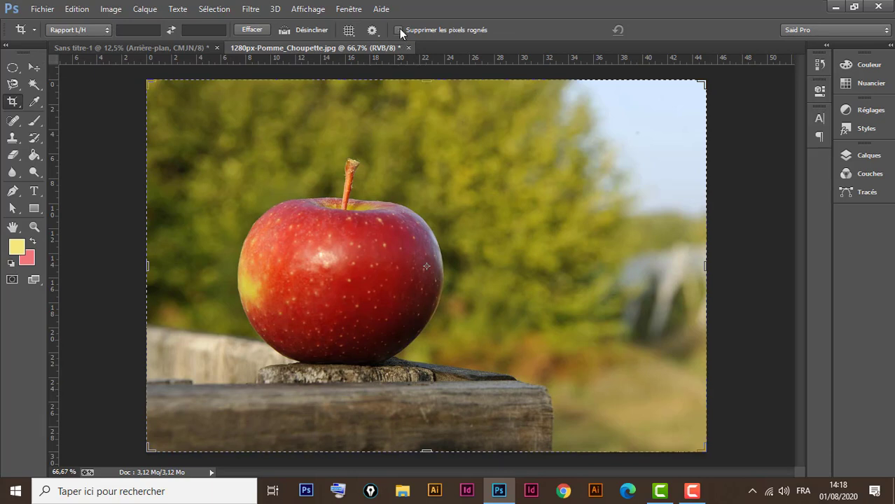
left_click_drag(704, 266, 629, 291)
left_click_drag(428, 80, 429, 109)
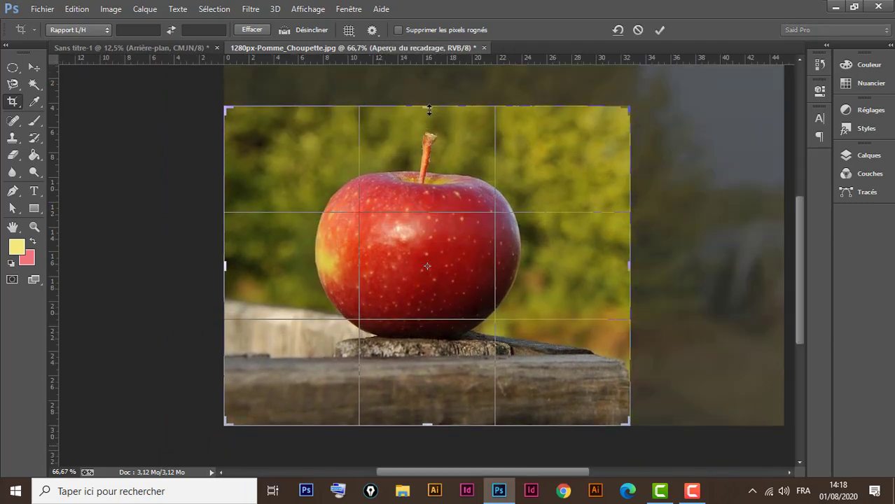
key("Return")
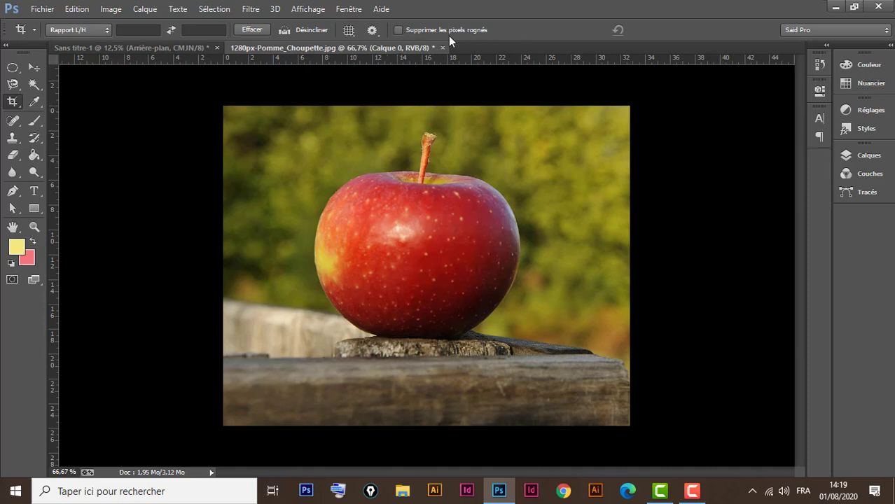
- Extend the crop outward at the right and top to recover hidden image area, and apply it with Supprimer les pixels rognés enabled
left_click(14, 106)
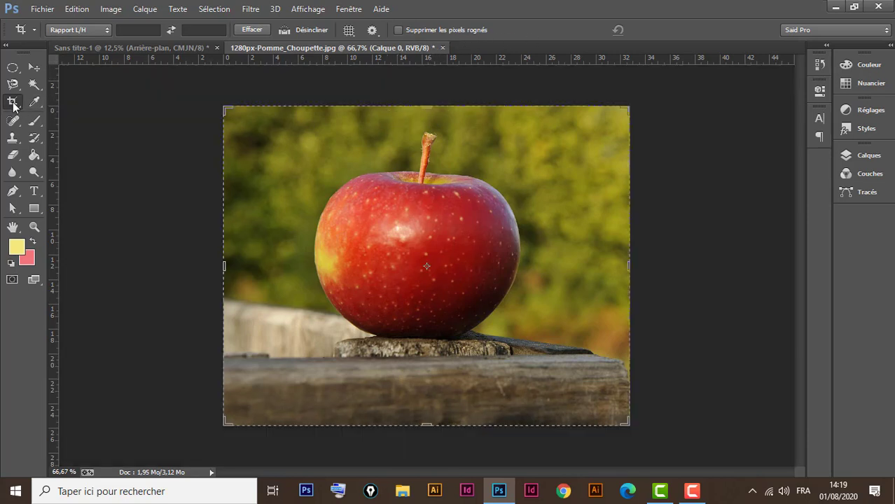
left_click_drag(628, 264, 656, 269)
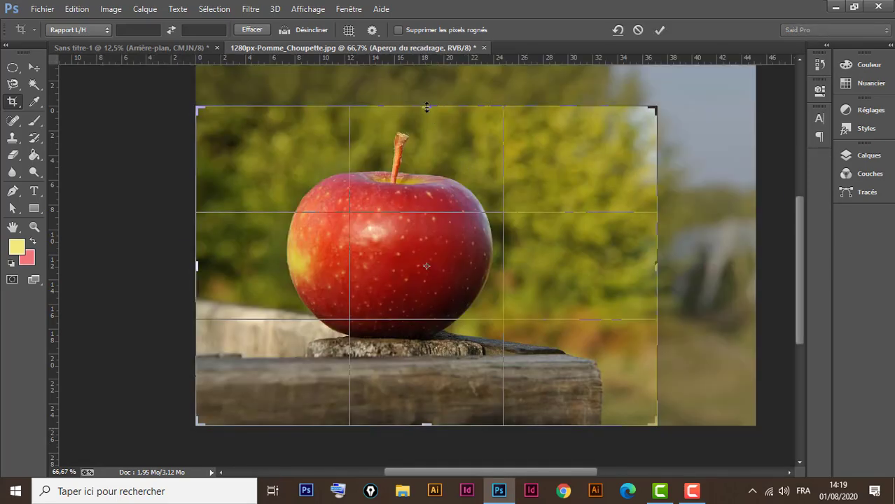
left_click_drag(427, 106, 427, 94)
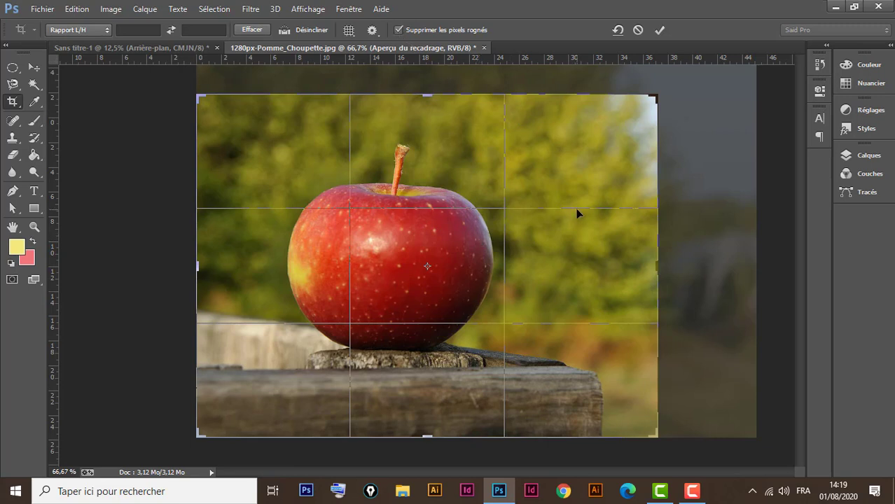
key("Return")
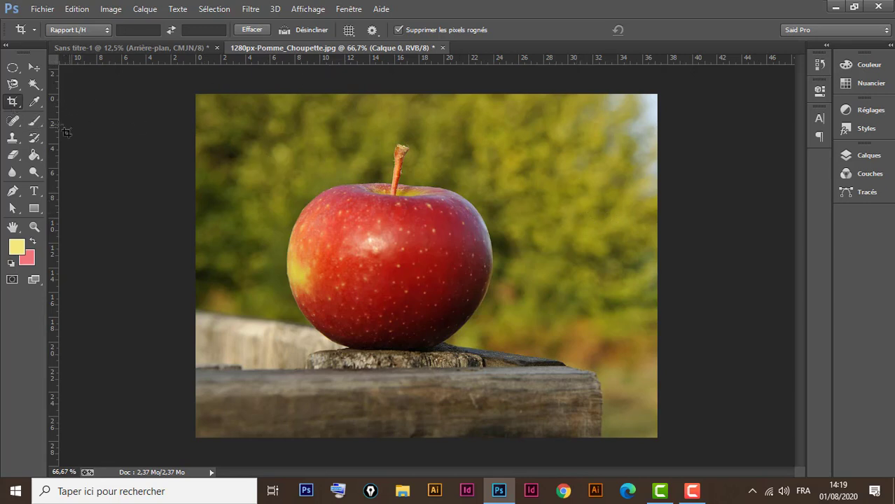
- Try extending the crop frame beyond the photo's right edge, and cancel the crop
left_click(14, 103)
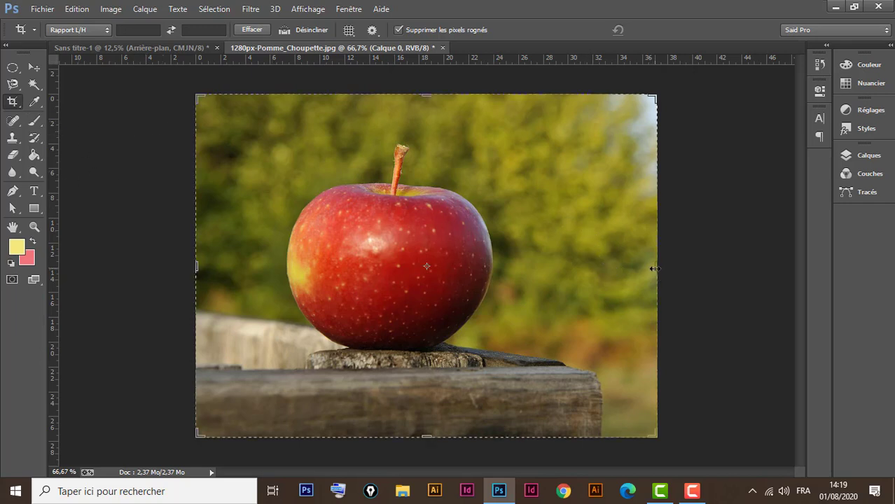
left_click_drag(656, 266, 687, 263)
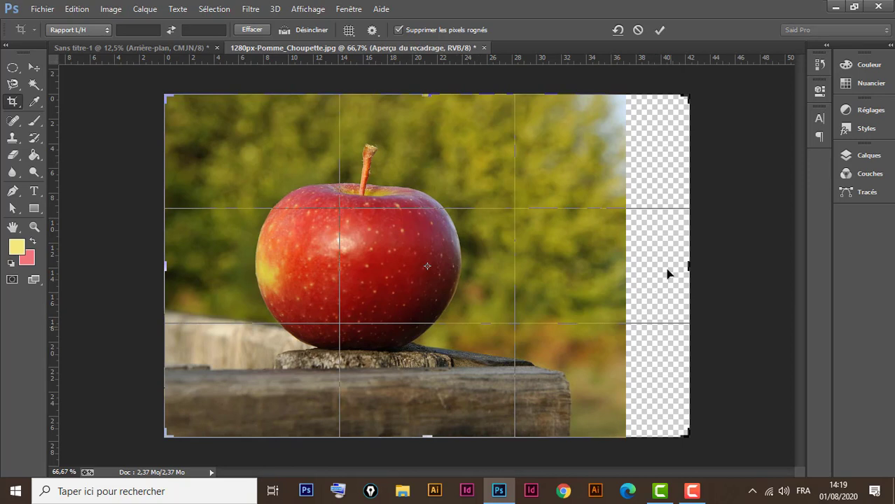
key("ctrl+z")
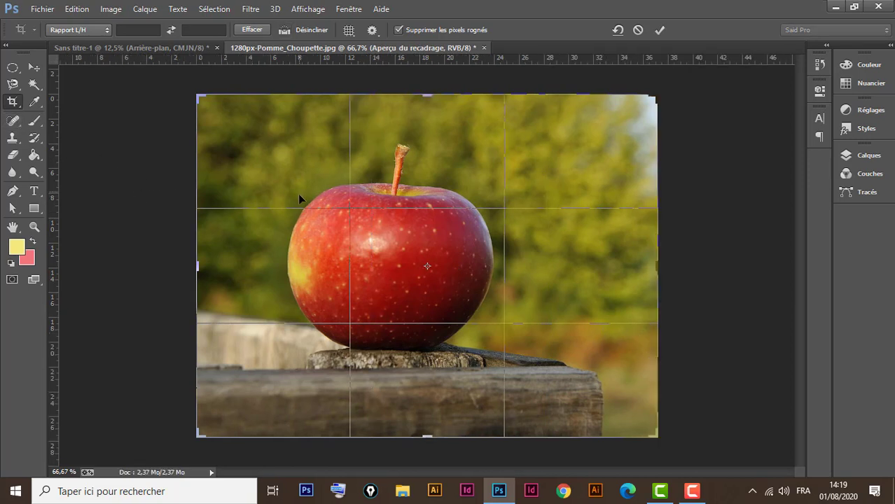
key("ctrl")
left_click(638, 30)
- Undo the two earlier crops and recrop the photo's right side and top with Supprimer les pixels rognés enabled
key("ctrl+alt+z")
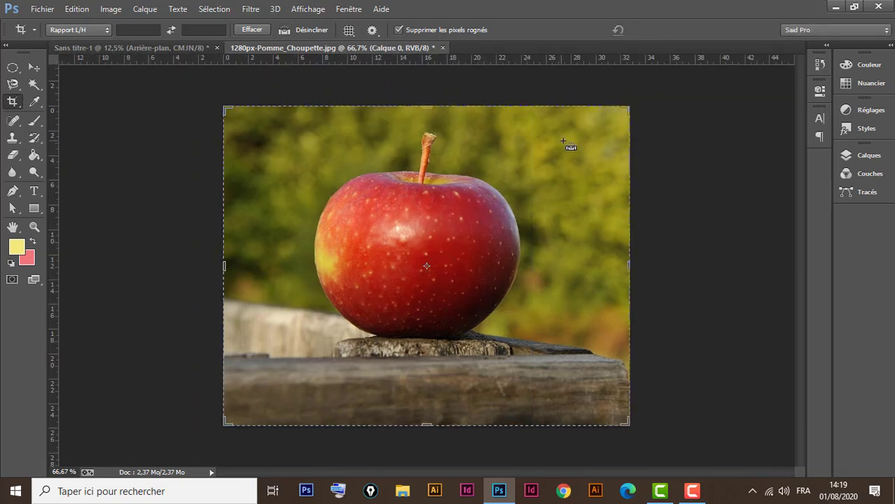
key("ctrl+alt+z")
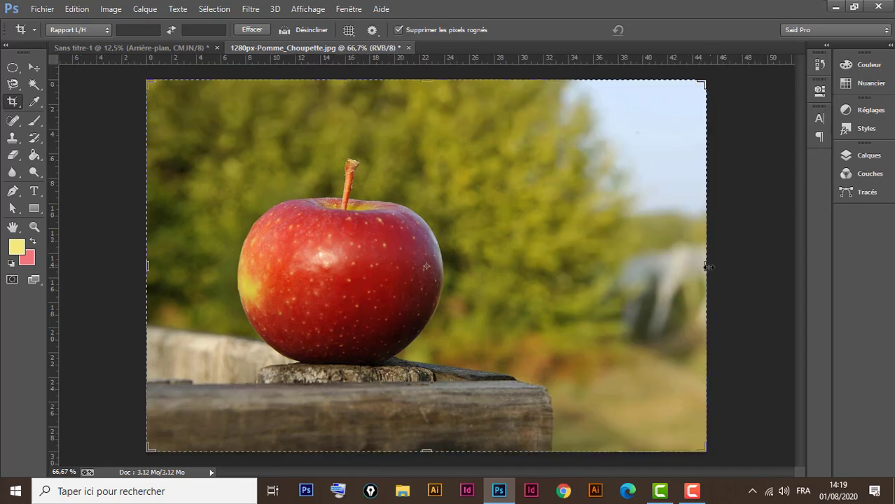
left_click_drag(707, 267, 631, 279)
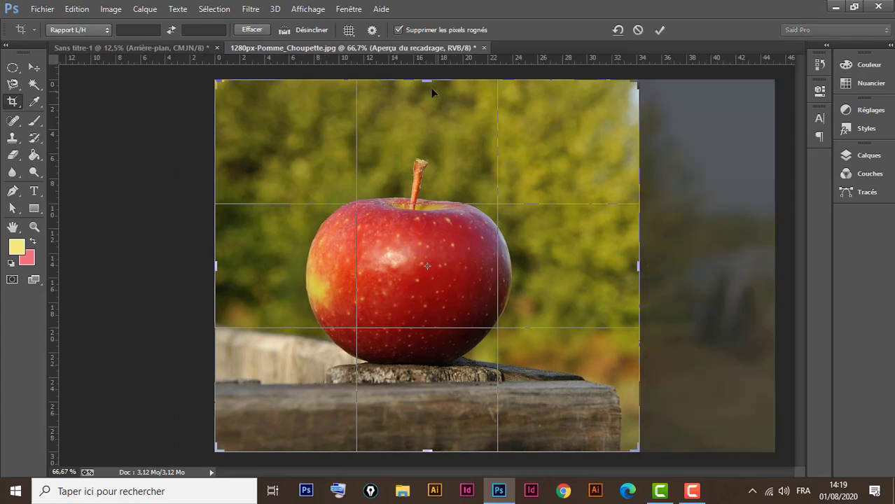
left_click_drag(427, 82, 433, 126)
key("Return")
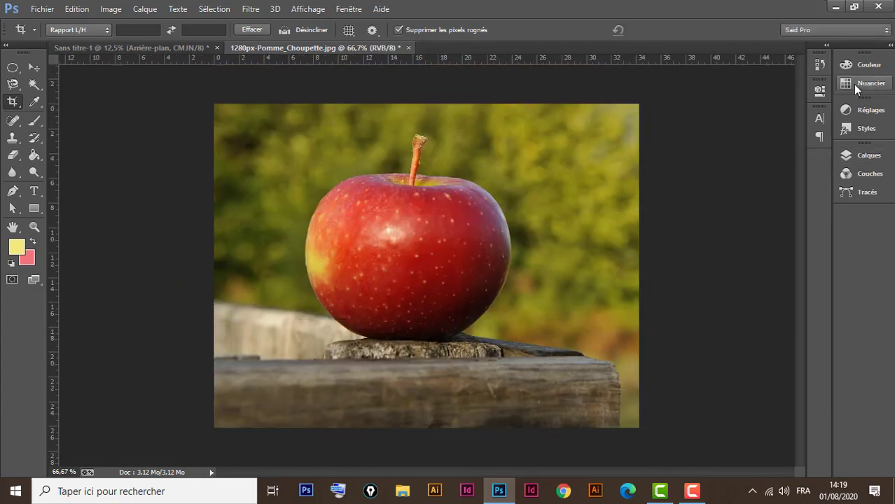
- Examine the photo's recorded states in an enlarged Historique panel, and collapse it
left_click(819, 65)
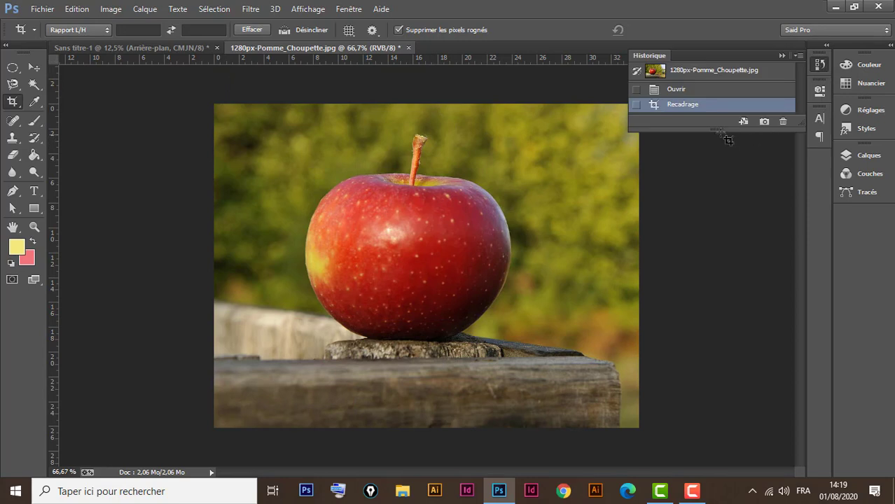
left_click_drag(716, 152, 723, 282)
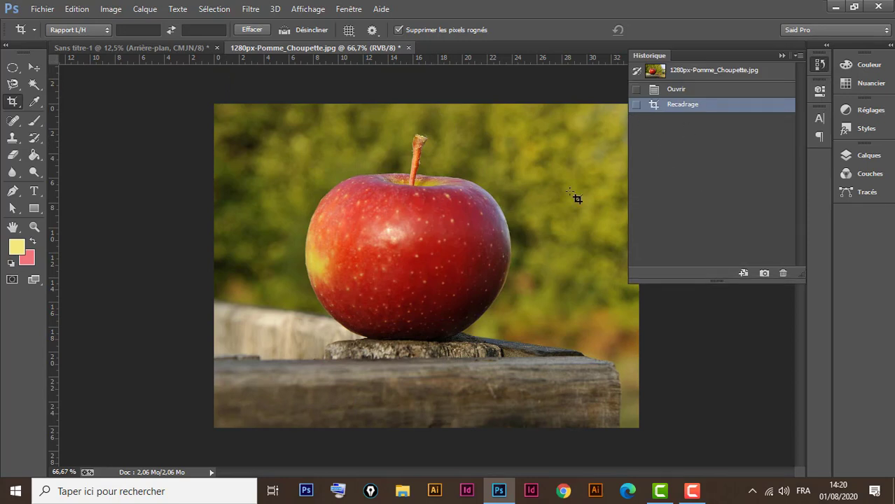
left_click(781, 54)
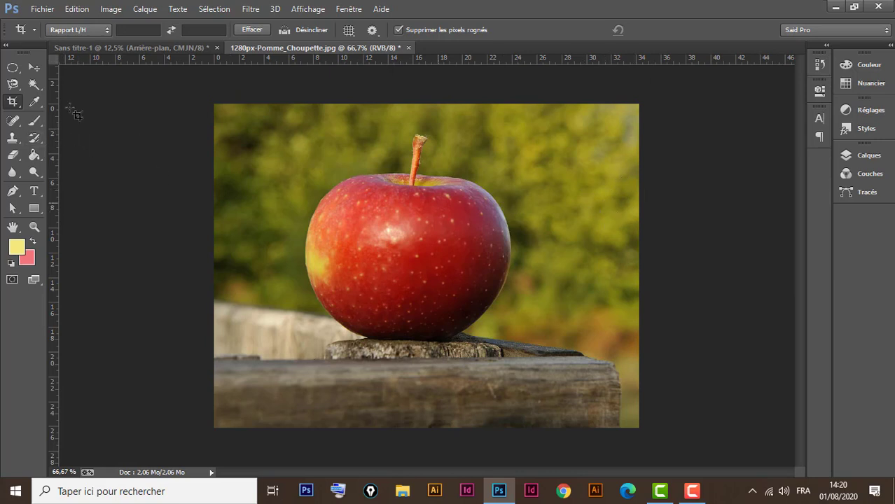
- Crop a further strip off the apple photo's right side and display the Historique states
left_click(11, 103)
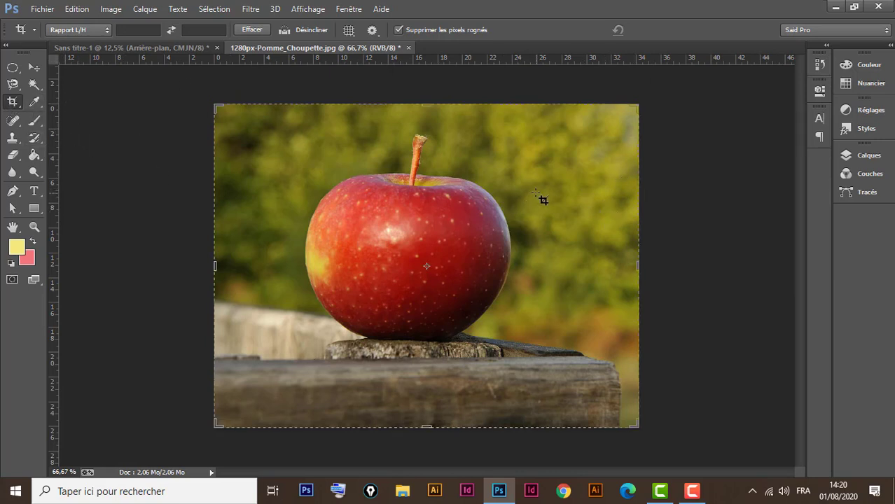
left_click_drag(634, 269, 600, 269)
key("Return")
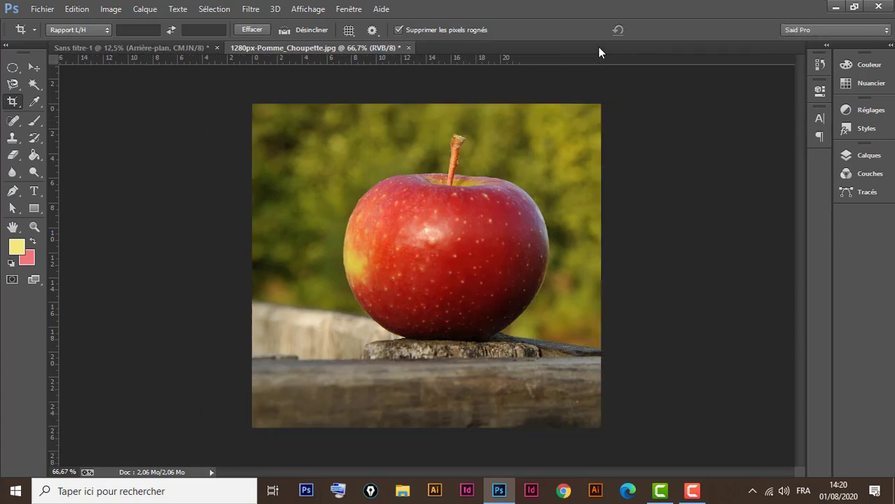
left_click(819, 65)
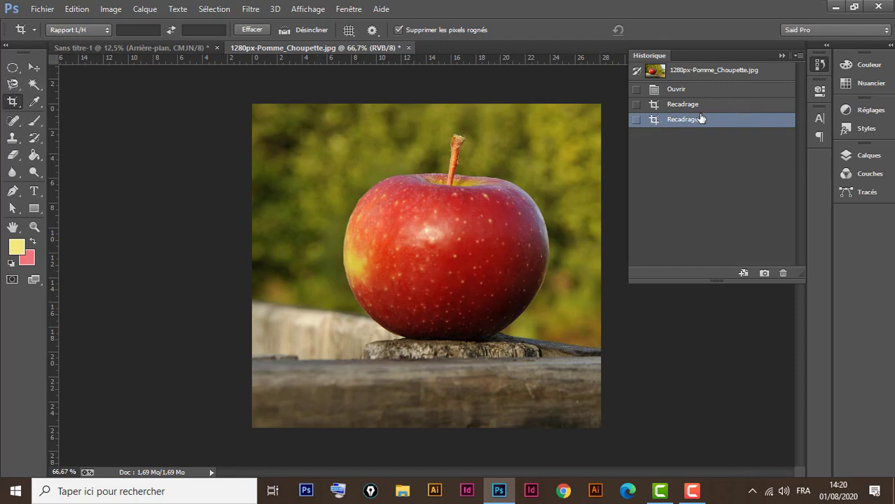
- Restore the apple photo to its original opening snapshot in the history, discarding both crops
left_click(770, 72)
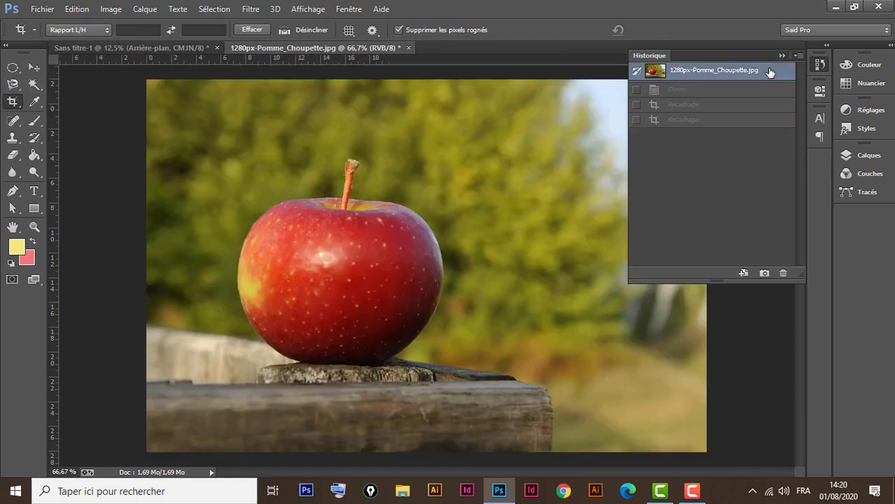
left_click(782, 55)
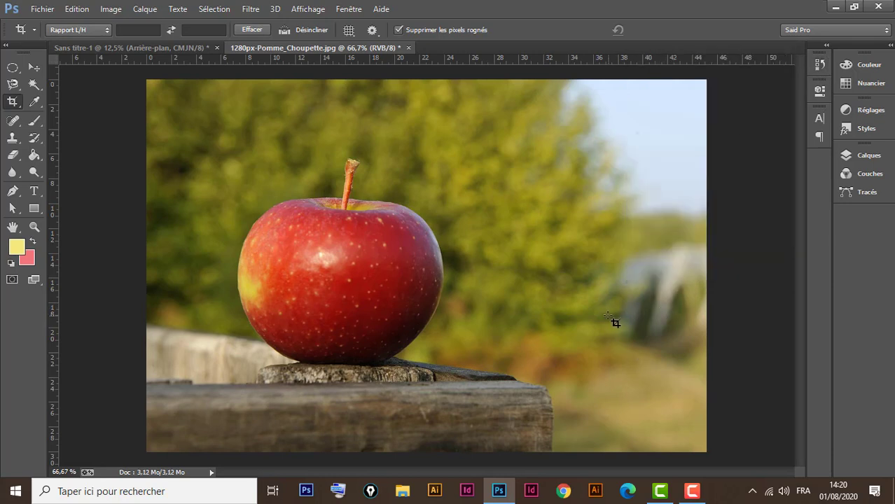
left_click(819, 64)
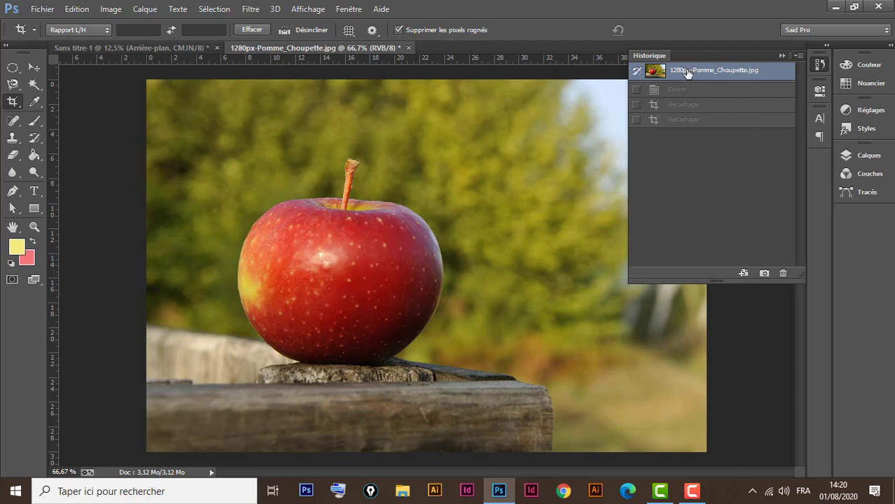
left_click(782, 56)
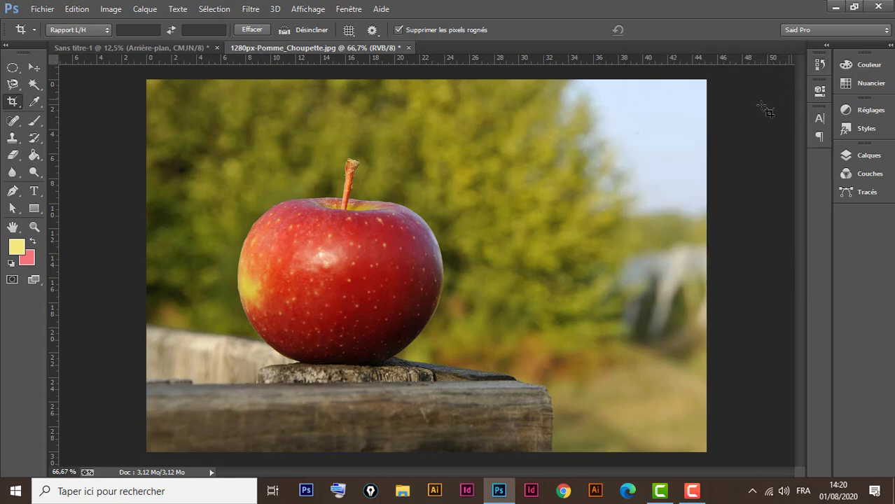
- Paint yellow over the sky with the 100 px round brush and over the foliage beside the apple with the 24 spatter brush enlarged to 232 px
left_click(37, 122)
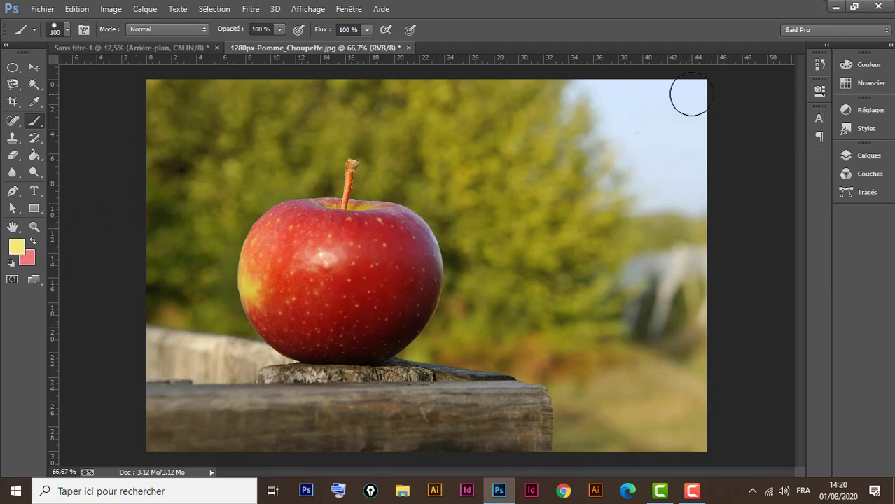
mouse_move(687, 96)
left_mouse_down()
mouse_move(603, 104)
mouse_move(595, 113)
mouse_move(687, 132)
mouse_move(668, 146)
mouse_move(629, 150)
mouse_move(601, 174)
mouse_move(689, 197)
left_mouse_up()
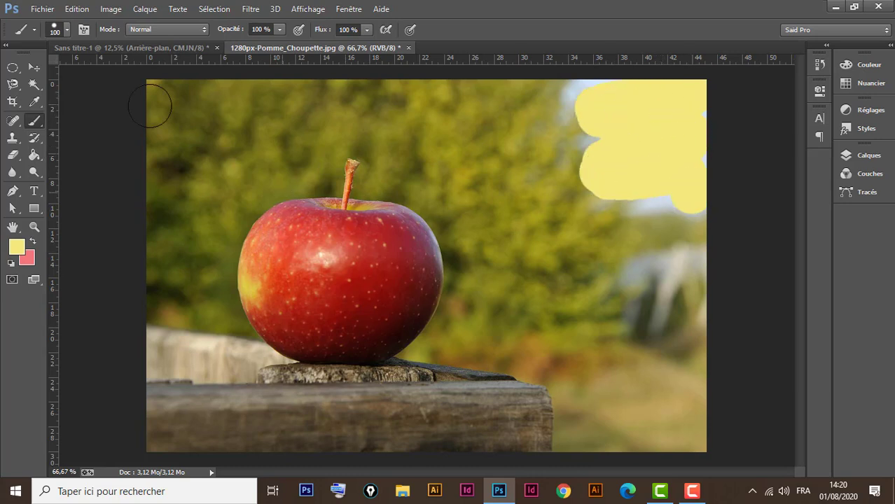
left_click(67, 30)
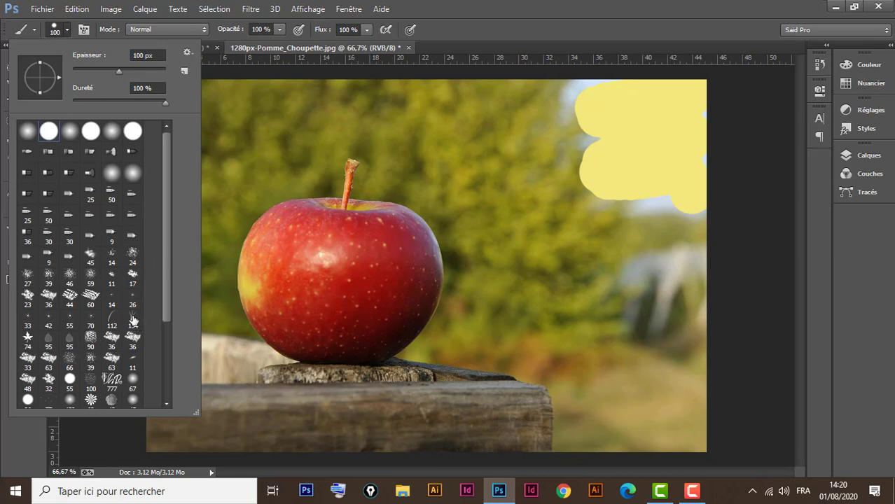
left_click(133, 258)
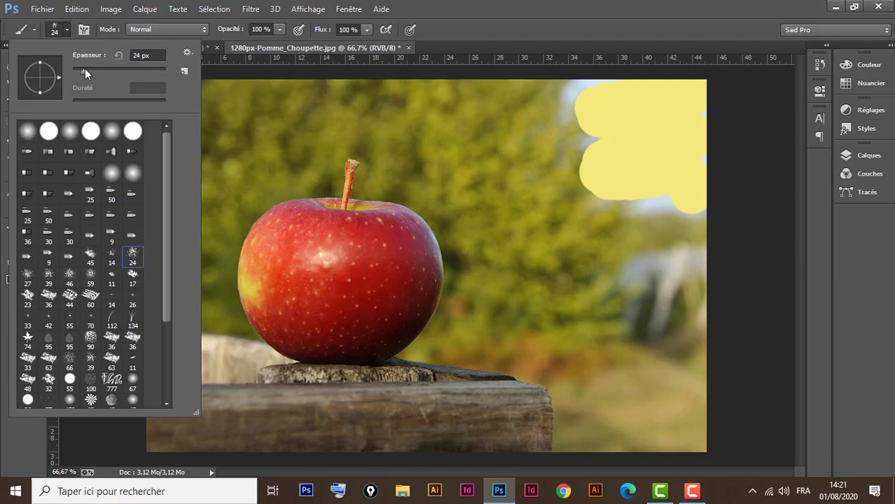
left_click_drag(85, 69, 145, 73)
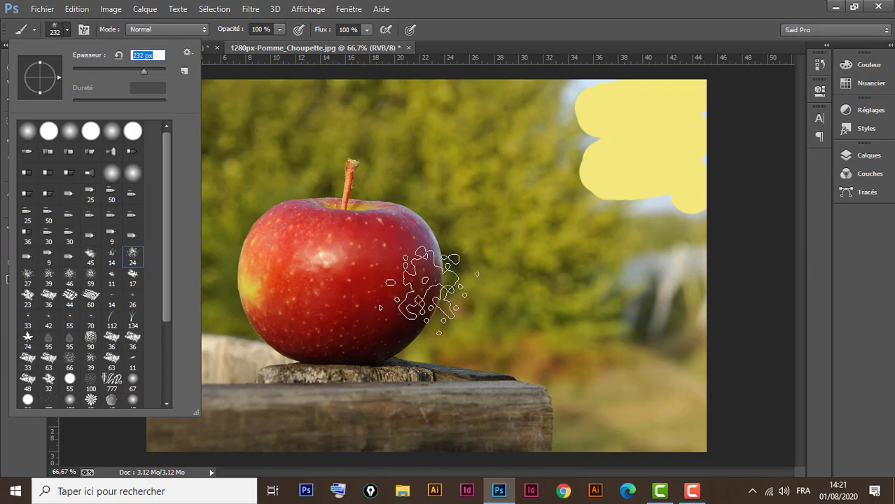
mouse_move(525, 241)
left_mouse_down()
mouse_move(639, 315)
mouse_move(606, 260)
mouse_move(552, 208)
mouse_move(488, 182)
mouse_move(402, 168)
left_mouse_up()
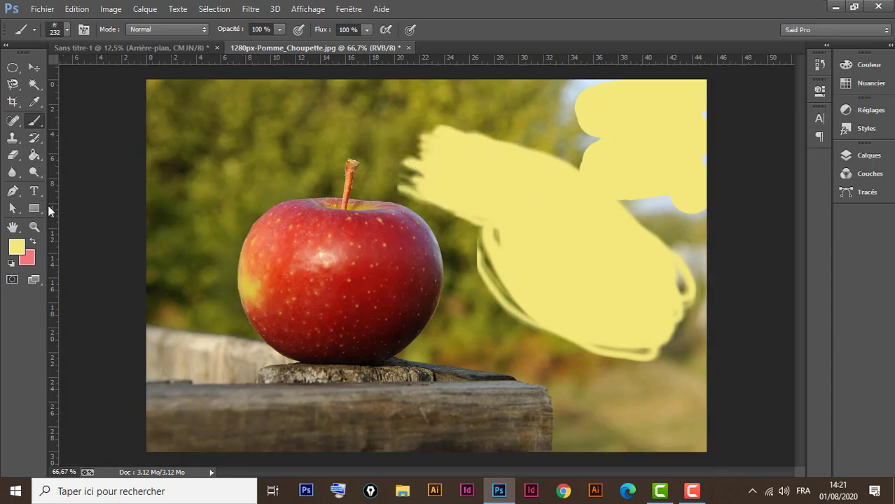
- Paint a curved yellow stroke in the background beside the apple's yellow-spotted side using the 33 px textured brush
left_click(67, 30)
left_click_drag(167, 179, 165, 267)
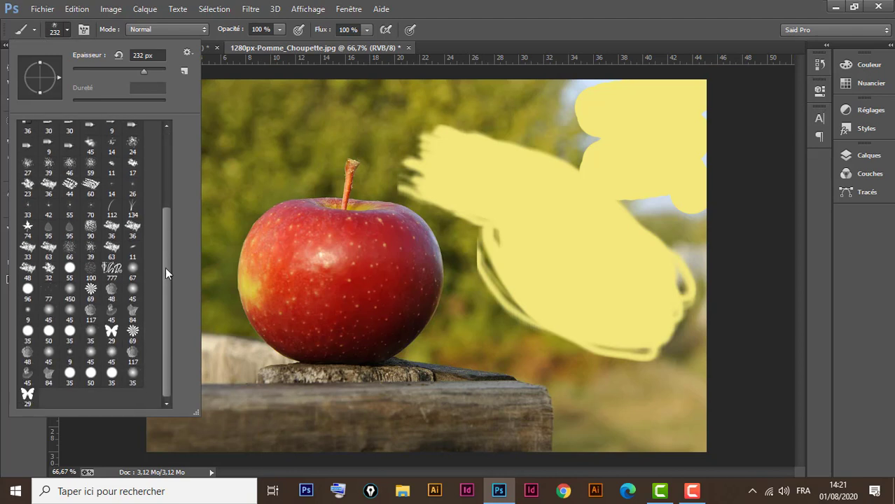
left_click(27, 248)
left_click(471, 38)
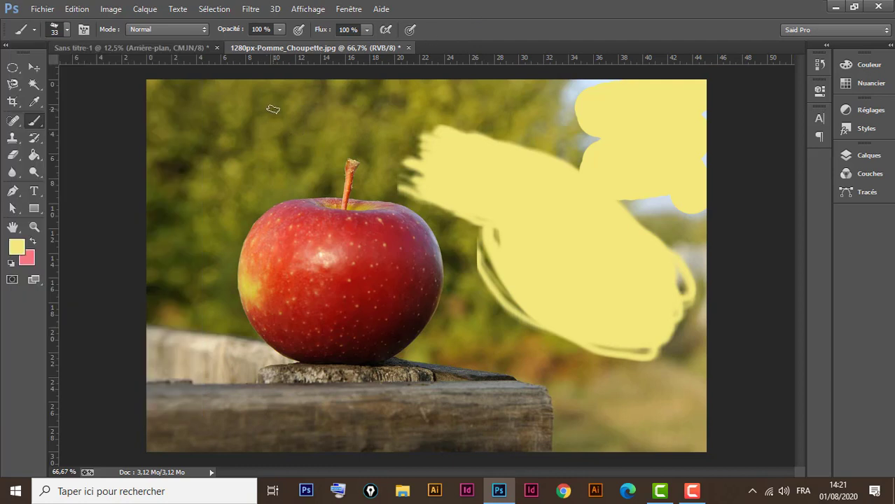
mouse_move(271, 109)
left_mouse_down()
mouse_move(199, 187)
mouse_move(196, 256)
mouse_move(209, 323)
mouse_move(228, 361)
mouse_move(179, 234)
mouse_move(180, 207)
left_mouse_up()
- Enlarge the textured brush to 147 px, swap the foreground and background colours, and paint a wavy pink stroke along the wooden beam
left_click(68, 29)
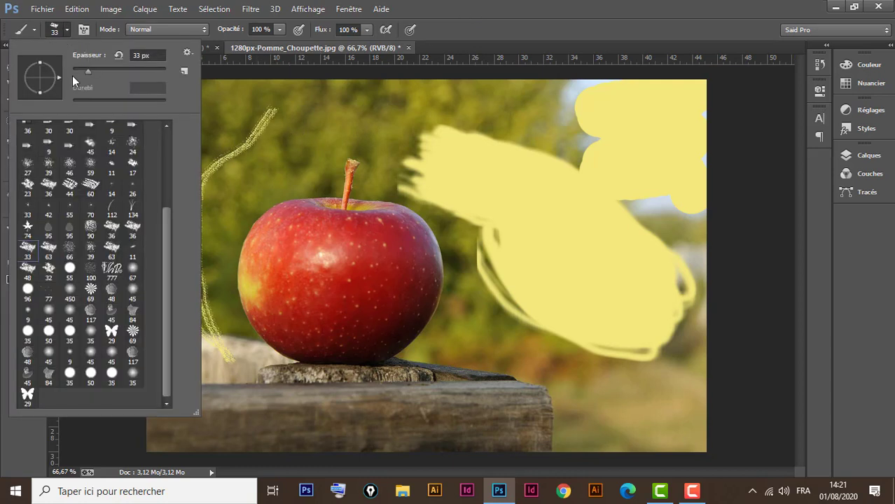
left_click_drag(89, 70, 122, 71)
key("Return")
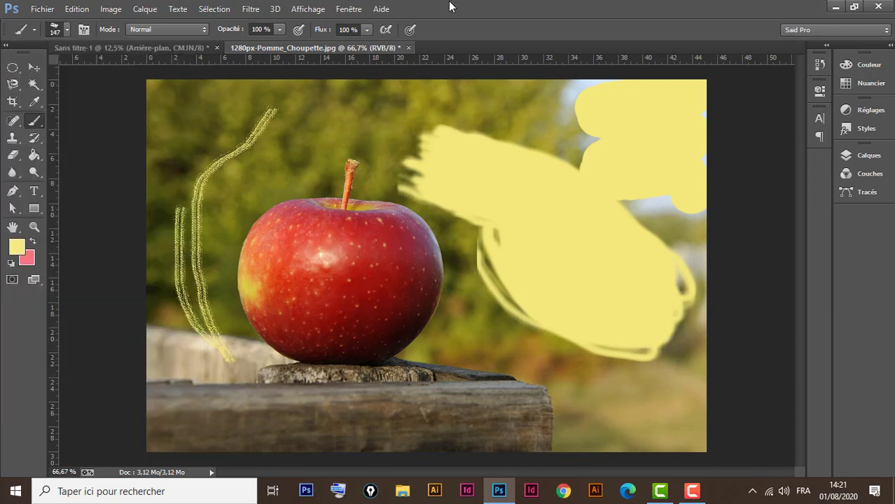
left_click(32, 240)
mouse_move(250, 422)
left_mouse_down()
mouse_move(266, 413)
mouse_move(330, 421)
mouse_move(420, 375)
mouse_move(539, 416)
mouse_move(675, 394)
left_mouse_up()
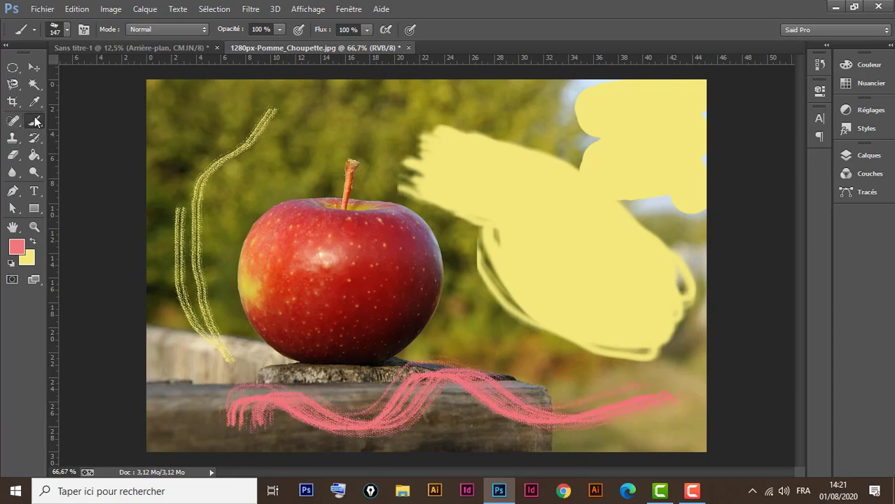
- Step back through the brush strokes in the history to the original photo snapshot
left_click(33, 66)
left_click(820, 65)
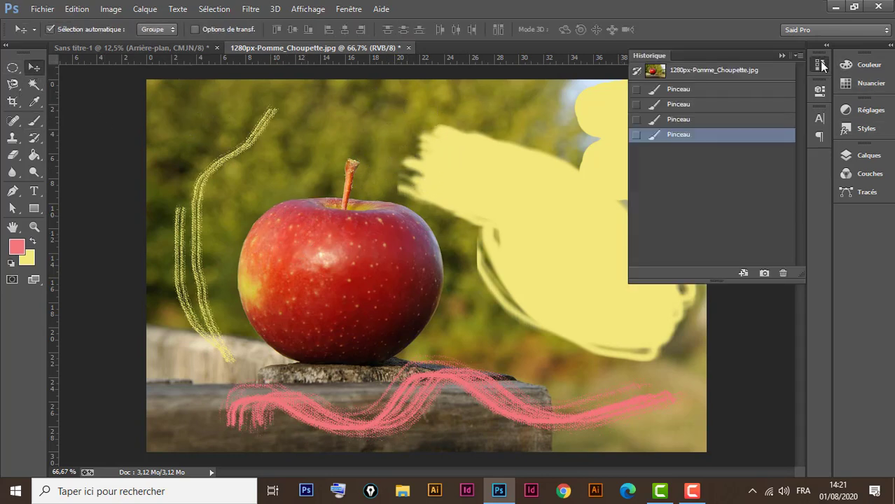
left_click(715, 123)
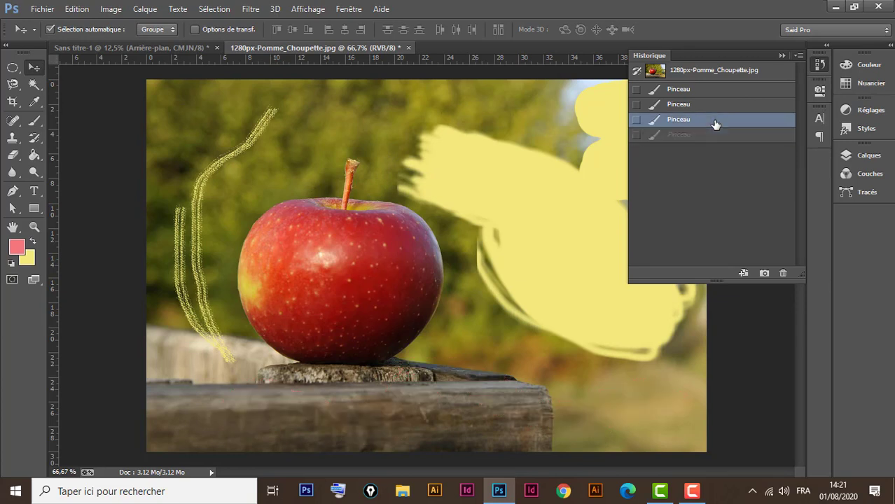
left_click(719, 106)
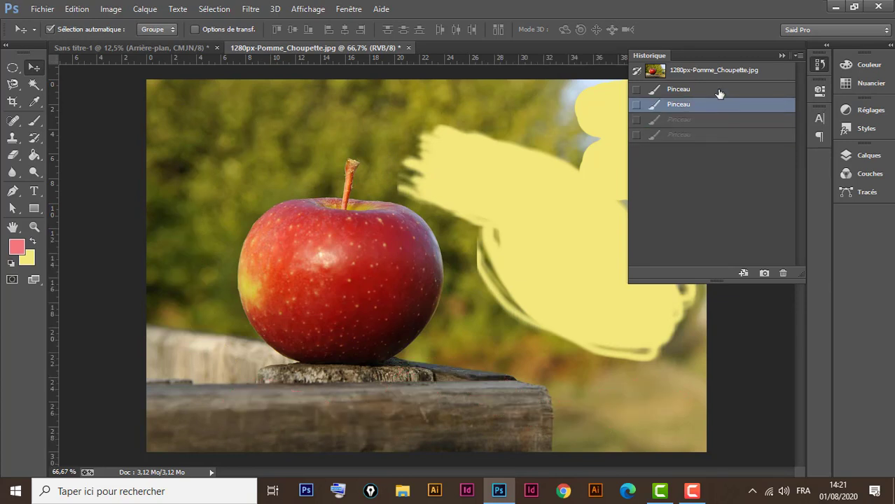
left_click(719, 91)
left_click(726, 72)
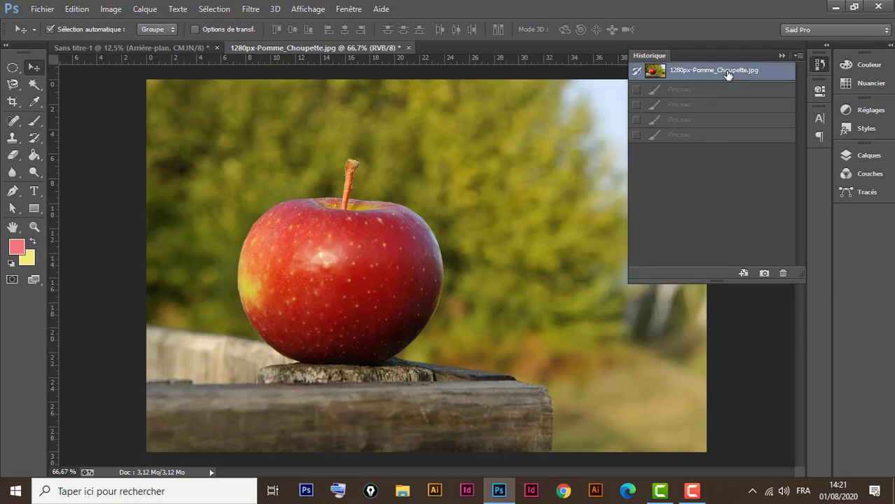
left_click(778, 55)
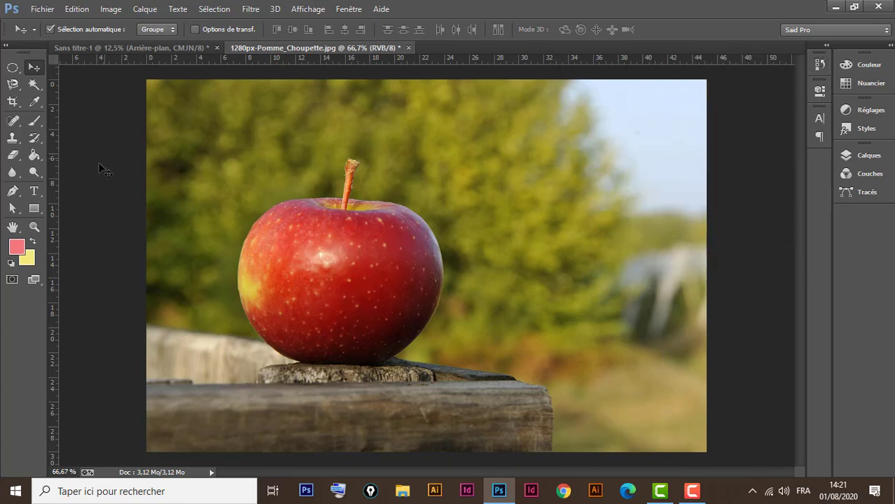
- Outline the apple and its stem with the Patch tool in Source mode, replace the area with background foliage, and deselect
left_click(13, 121)
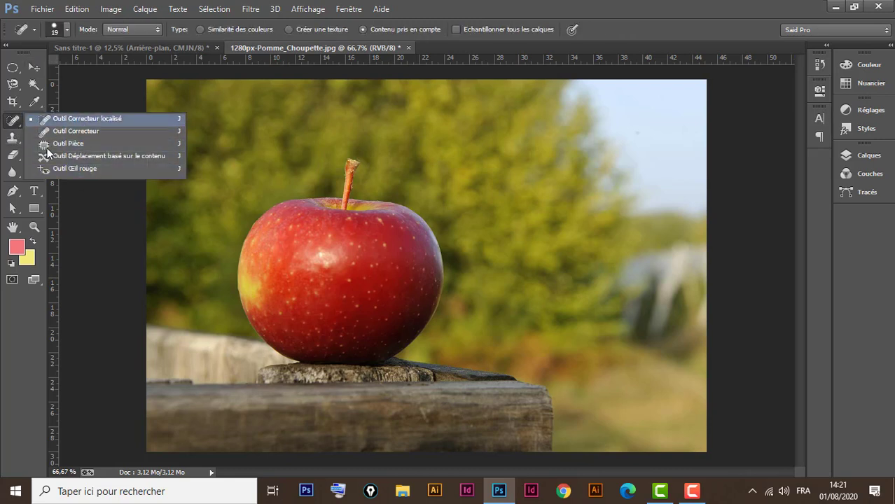
left_click(100, 121)
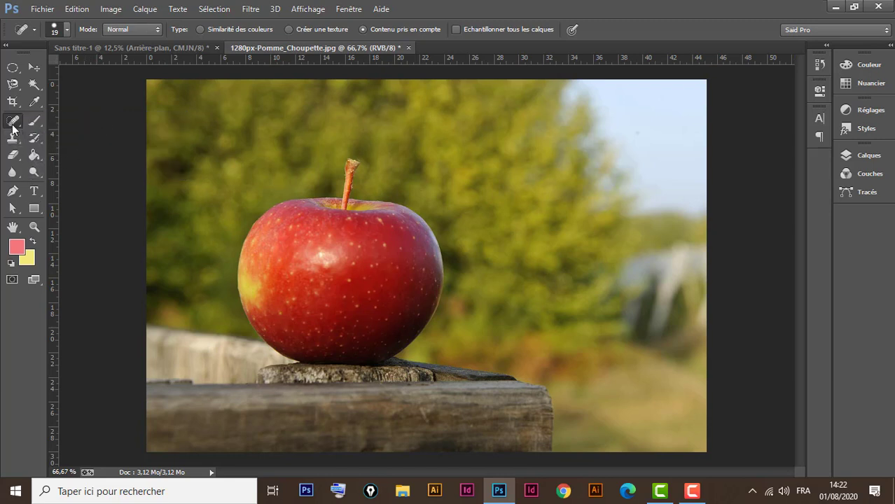
right_click(12, 120)
left_click(71, 142)
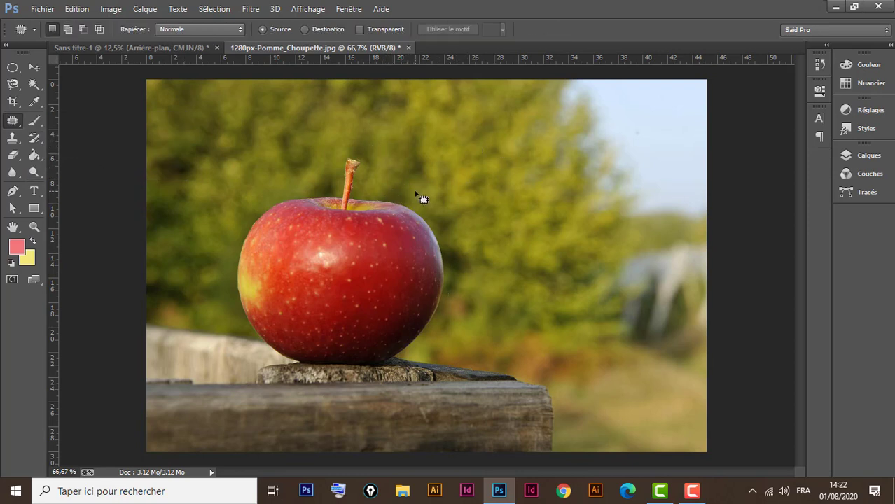
mouse_move(414, 194)
left_mouse_down()
mouse_move(355, 142)
mouse_move(332, 145)
mouse_move(300, 176)
mouse_move(260, 194)
mouse_move(231, 223)
mouse_move(216, 292)
mouse_move(246, 357)
mouse_move(325, 387)
mouse_move(420, 366)
mouse_move(459, 320)
mouse_move(461, 262)
mouse_move(437, 205)
mouse_move(413, 196)
left_mouse_up()
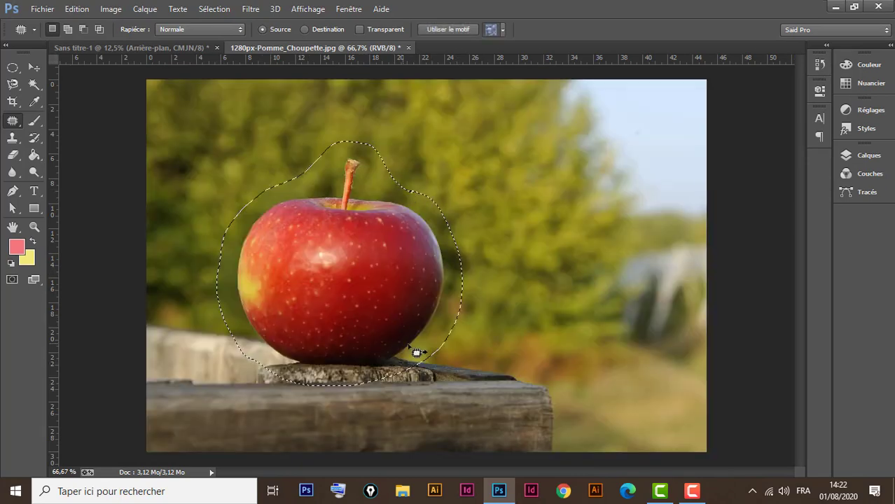
left_click_drag(342, 252, 579, 175)
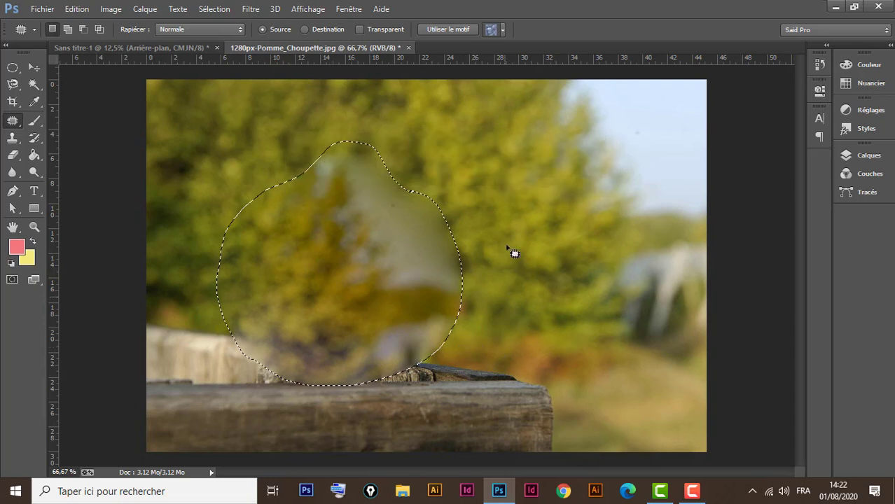
key("ctrl+d")
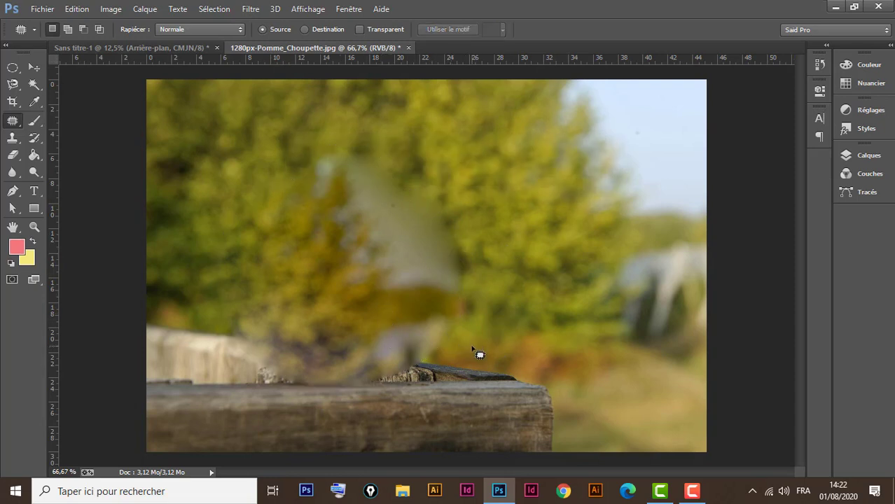
- Revert the patch by restoring the original photo snapshot in the history
left_click(818, 66)
left_click(732, 72)
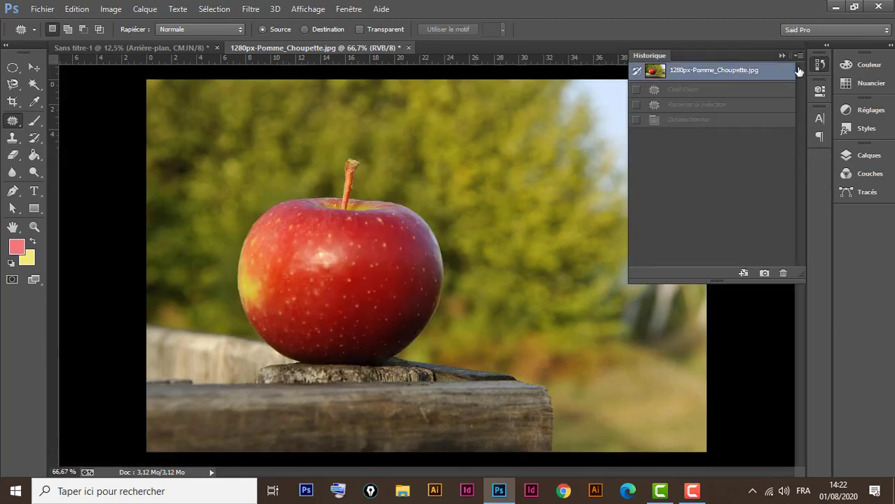
left_click(781, 56)
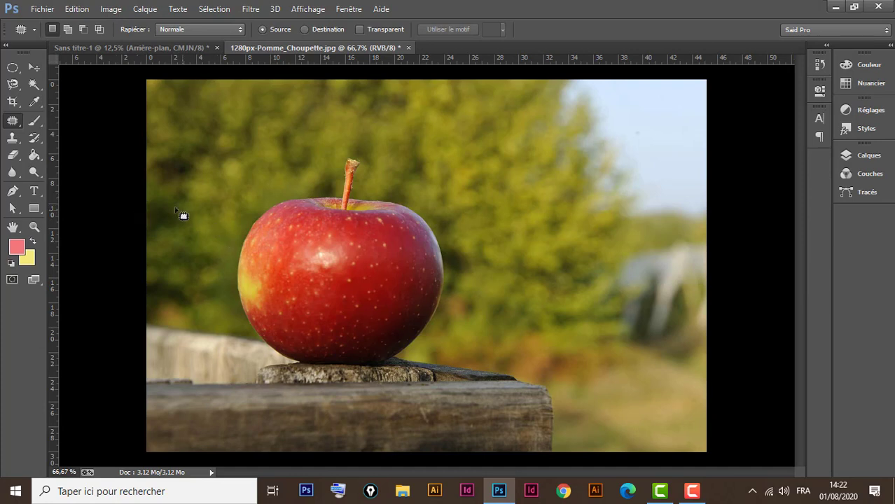
- With the Clone Stamp at 75 px, sample the foliage near the stem and paint it over the stem's upper part
left_click(11, 140)
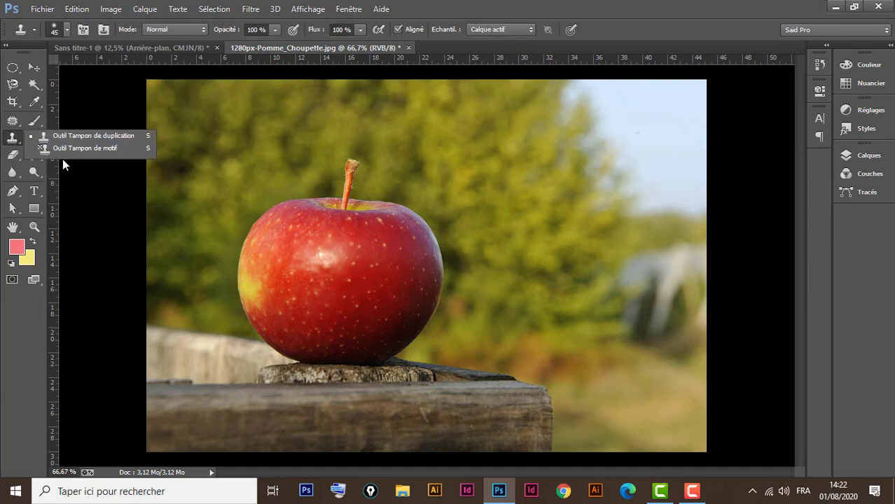
left_click(77, 136)
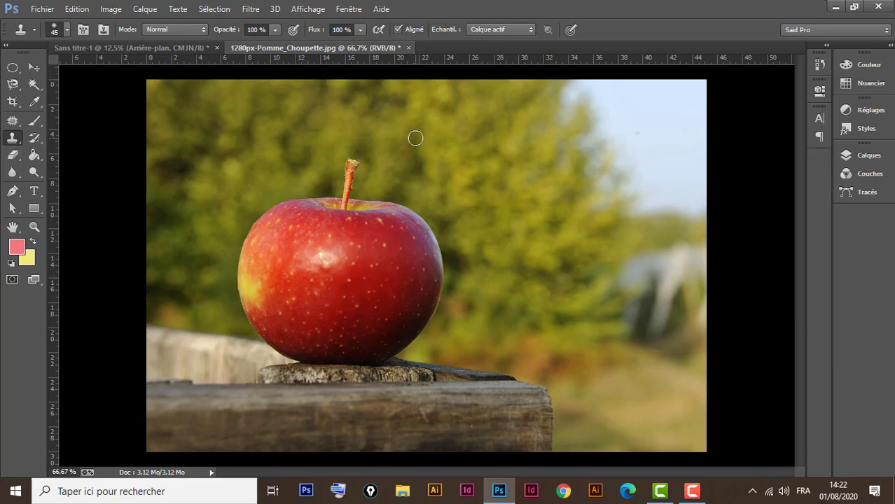
left_click(68, 29)
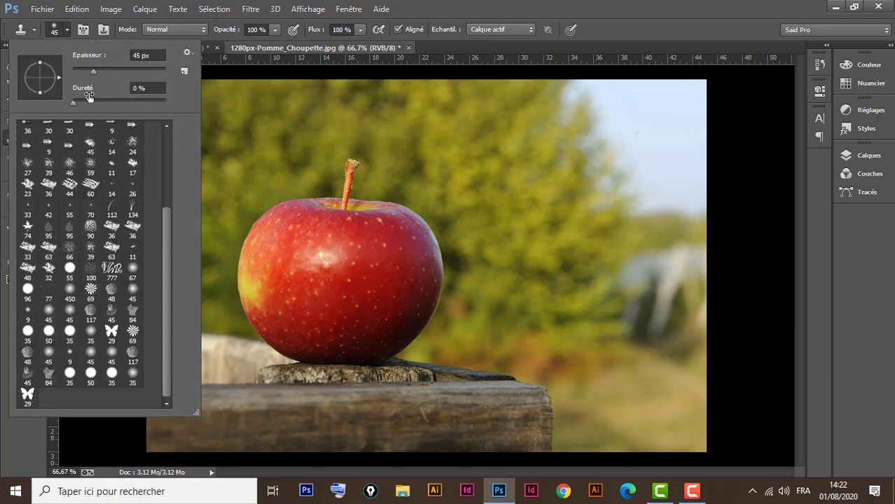
left_click_drag(93, 68, 106, 68)
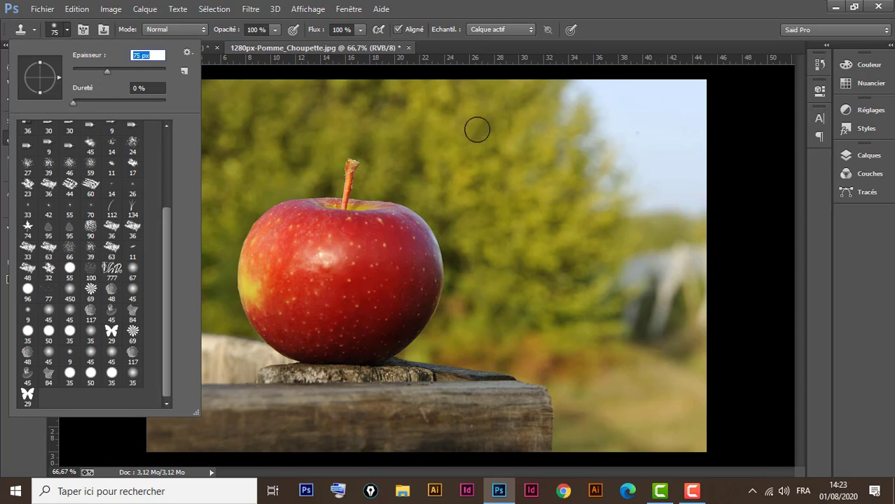
left_click(635, 7)
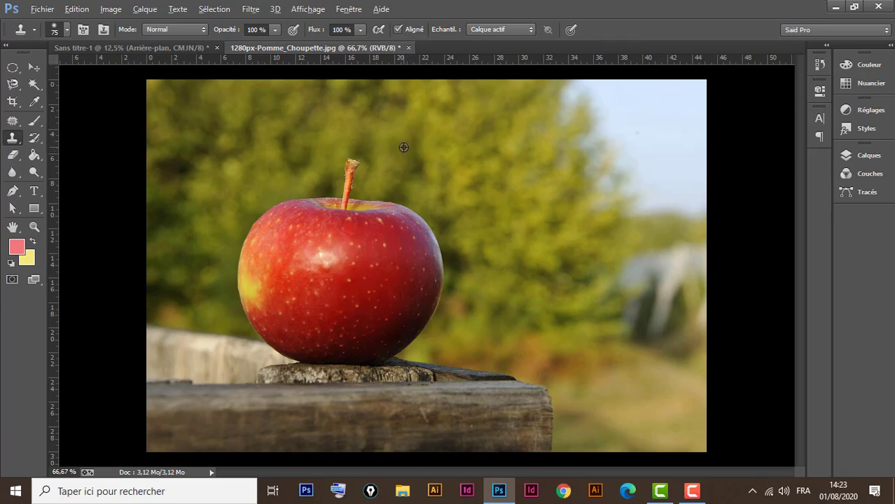
left_click(402, 143, "alt")
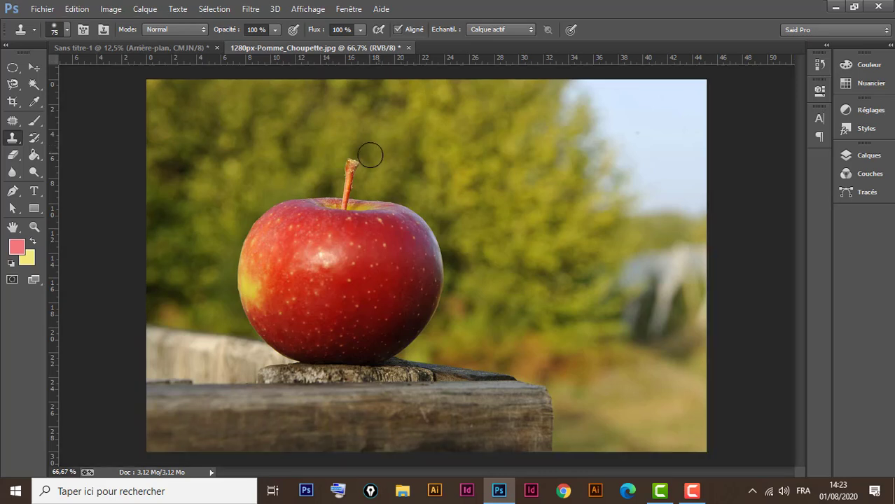
mouse_move(355, 164)
left_mouse_down()
mouse_move(346, 159)
mouse_move(339, 170)
mouse_move(355, 171)
mouse_move(350, 184)
left_mouse_up()
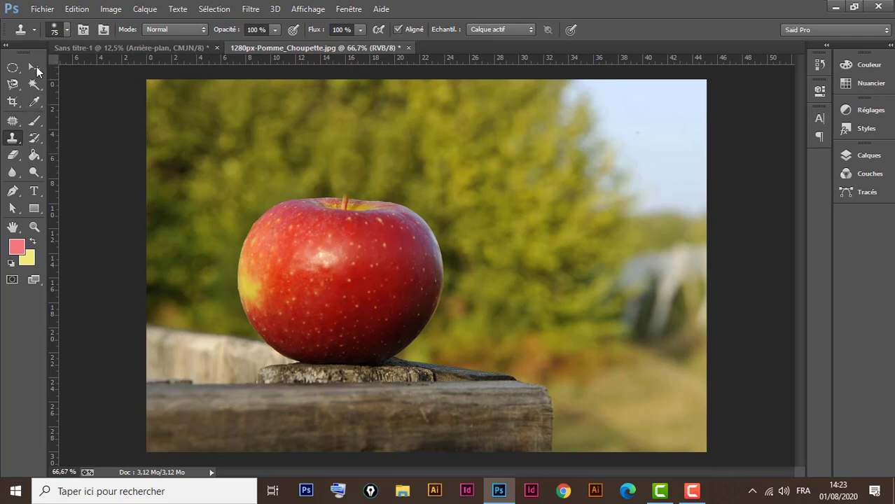
- Erase a band across the apple on the background layer with the 88 px Eraser, and undo the stroke
left_click(34, 67)
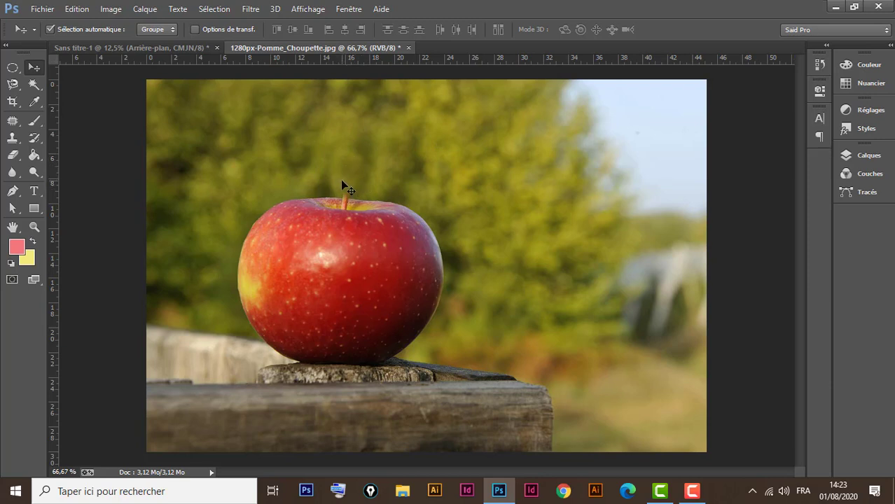
left_click(13, 154)
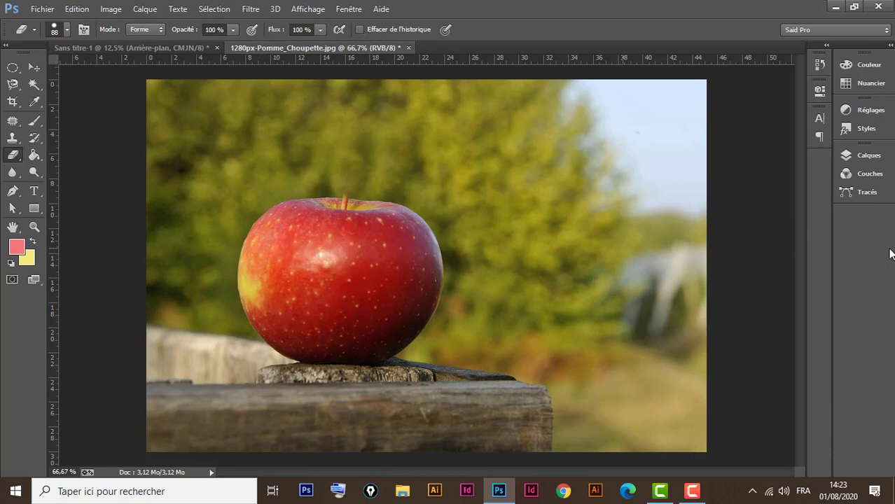
left_click(865, 155)
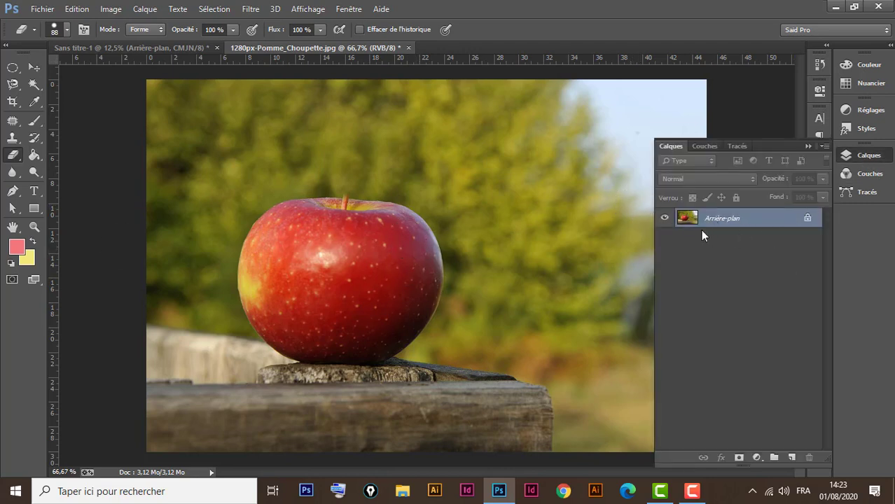
mouse_move(415, 254)
left_mouse_down()
mouse_move(259, 252)
mouse_move(441, 241)
mouse_move(297, 243)
left_mouse_up()
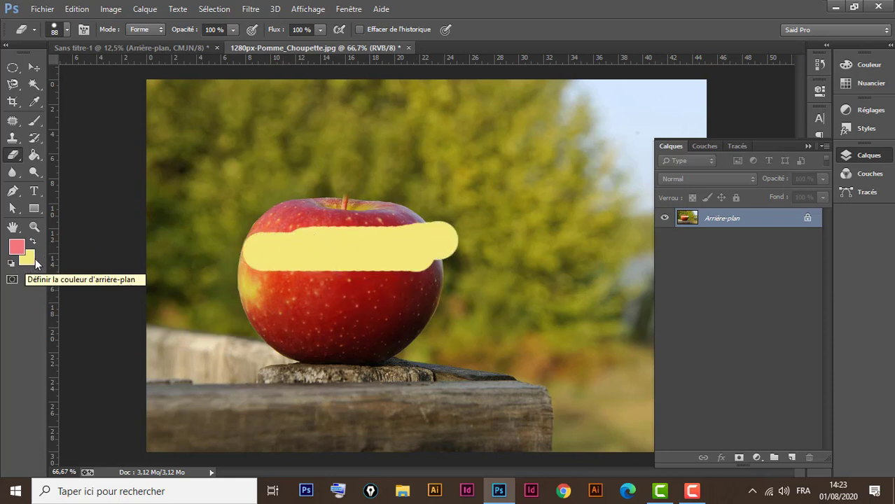
key("ctrl+z")
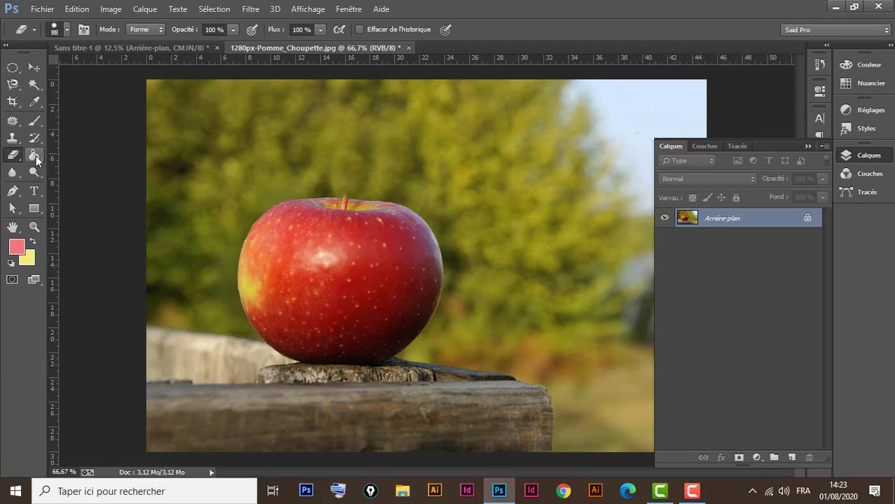
- Draw a large elliptical selection over the apple and fill it with the pink foreground colour on a new layer
left_click(13, 67)
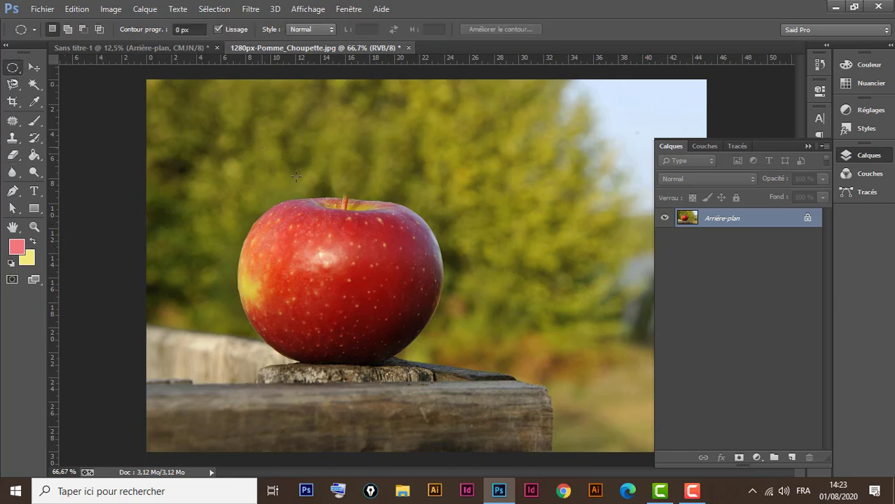
left_click_drag(261, 149, 581, 390)
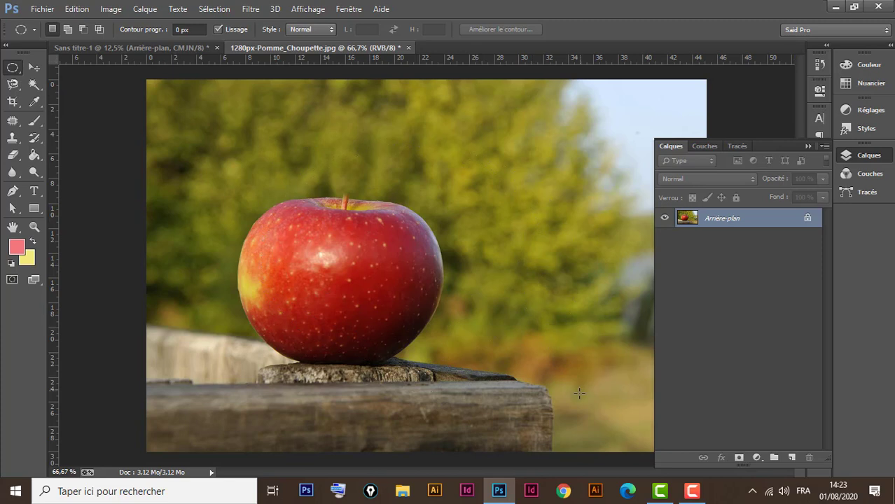
left_click(791, 457)
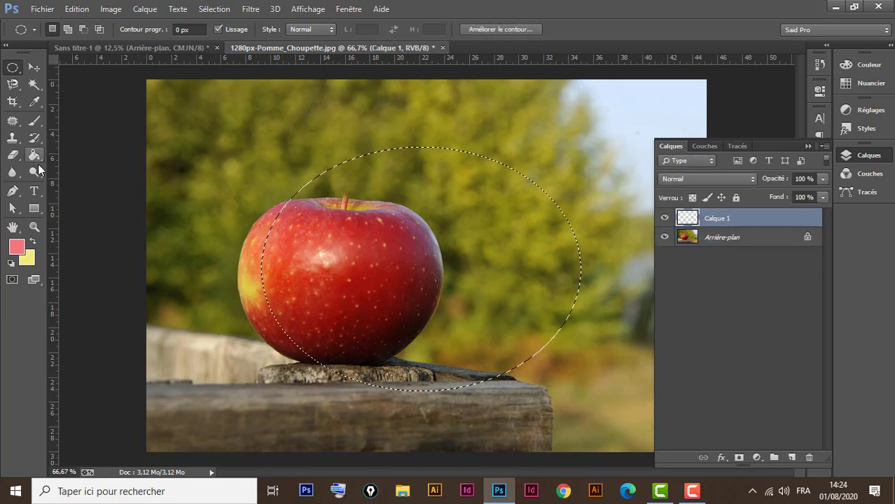
left_click(35, 155)
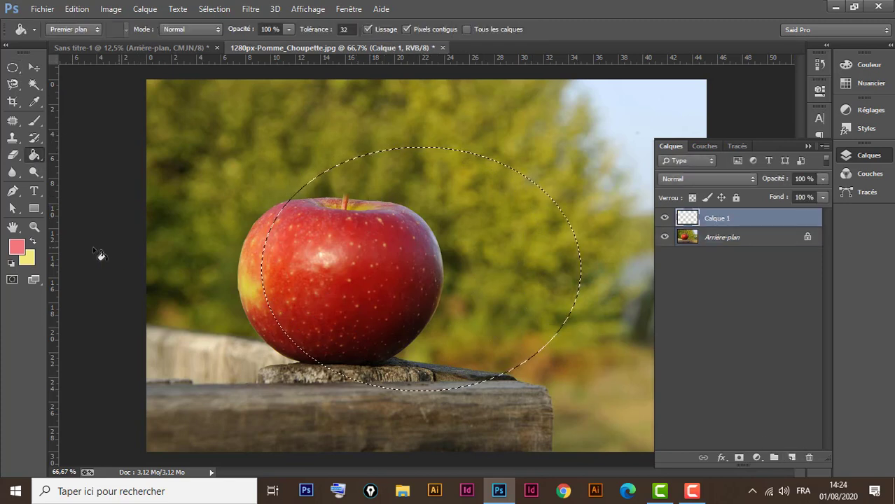
left_click(411, 172)
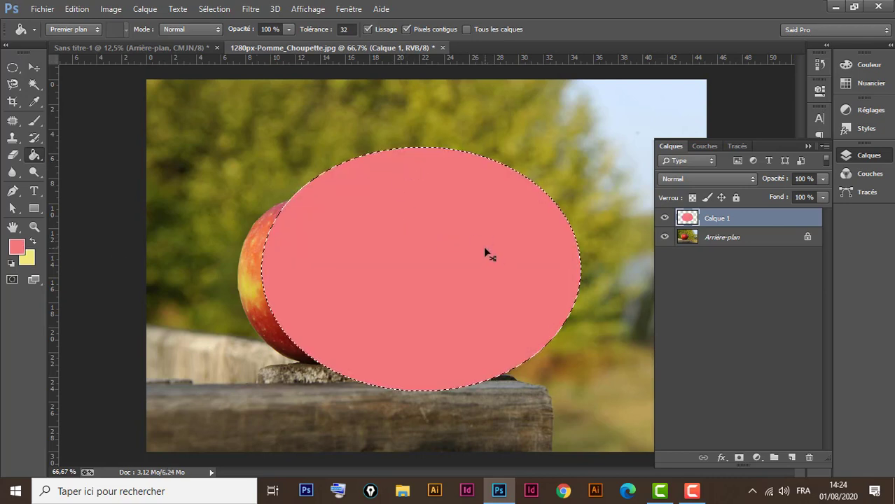
- Deselect the ellipse, shift it sideways over the apple, and undo the move
key("ctrl+d")
left_click(34, 68)
left_click_drag(483, 242, 398, 241)
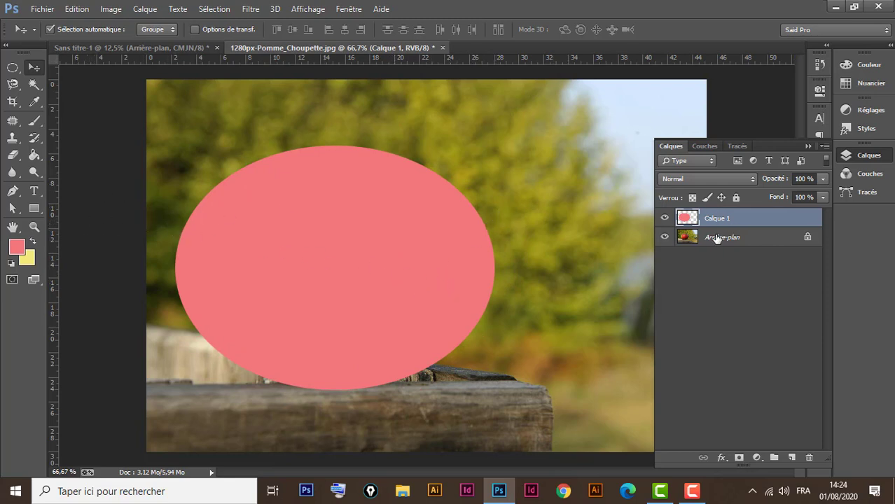
key("ctrl+z")
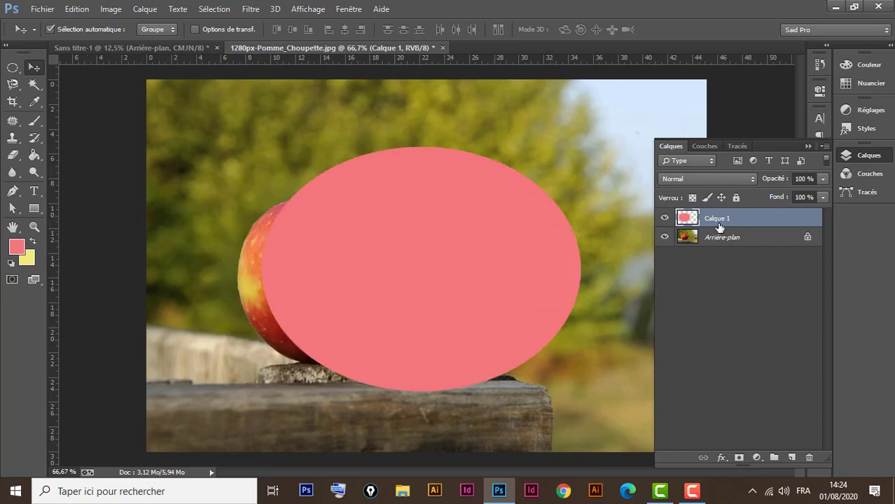
- Load the pink ellipse as a selection, delete its pixels and deselect
left_click_drag(719, 228, 719, 221)
left_click(717, 221, "ctrl")
key("Delete")
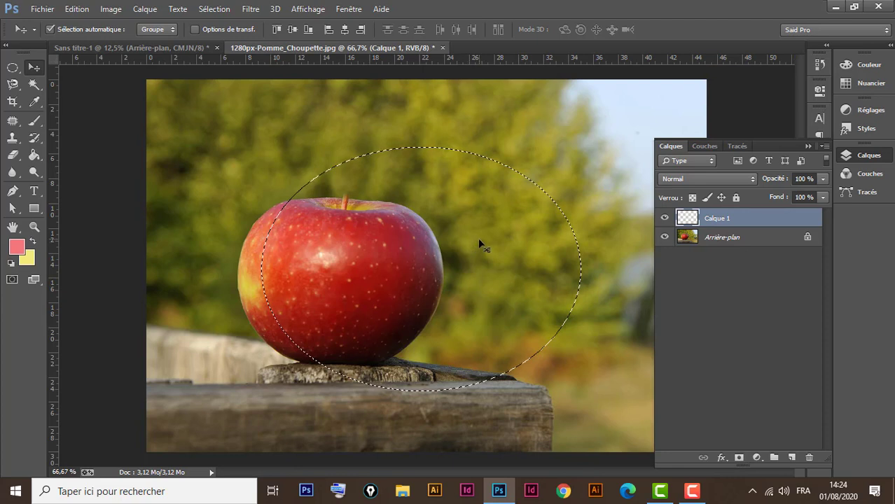
key("ctrl+d")
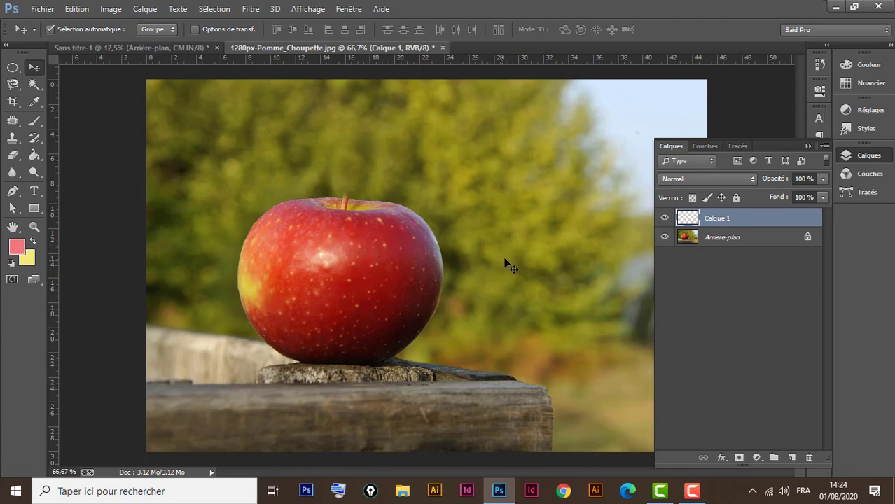
- Delete the emptied Calque 1 layer, leaving only the background layer
left_click(13, 155)
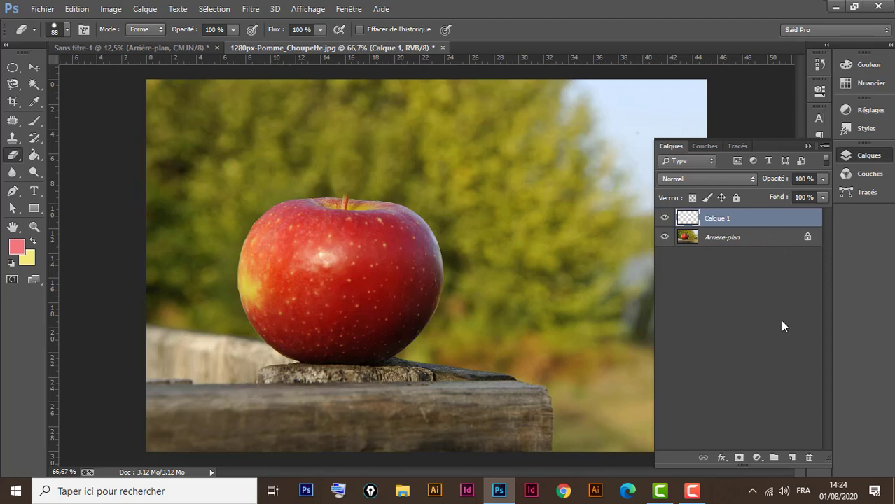
key("Delete")
left_click(773, 218)
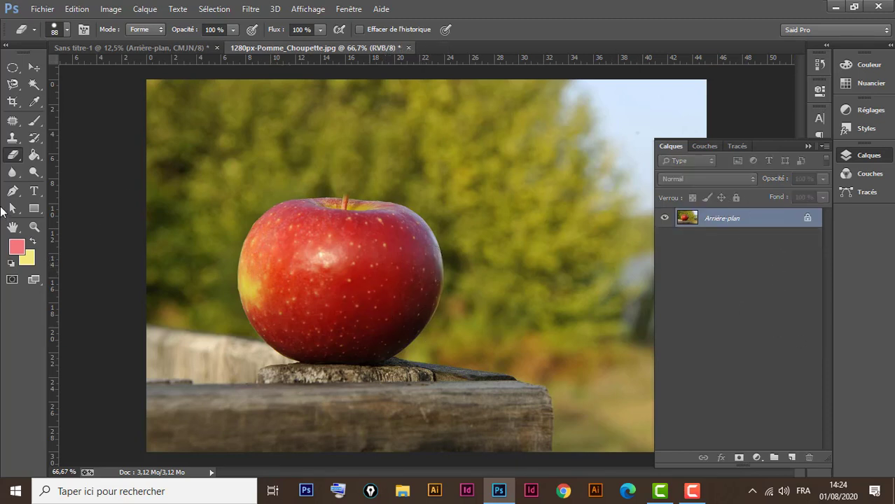
- Lighten the apple with the Dodge tool (Densité -) using a 331 px brush, midtones range and 50% exposure
left_click(34, 172)
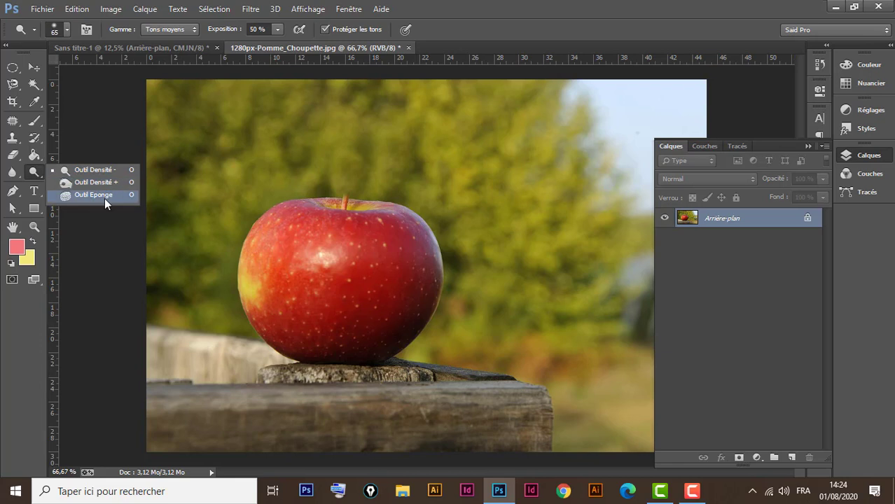
left_click(101, 172)
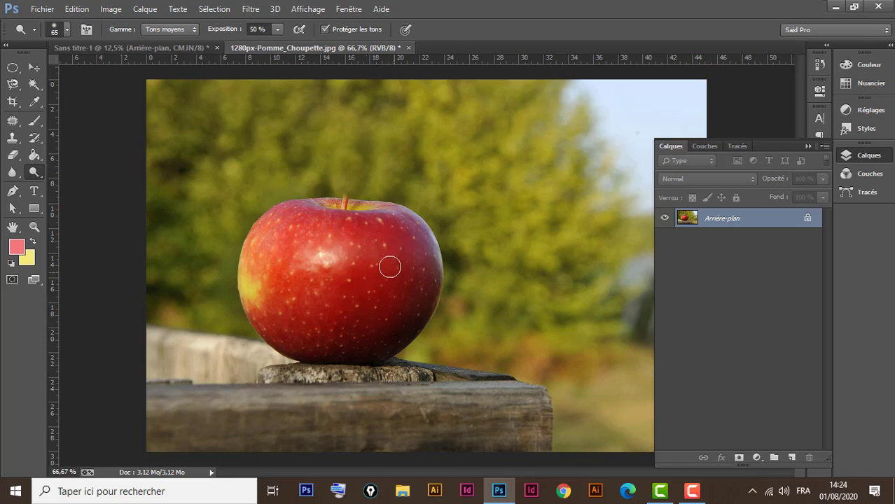
left_click(67, 29)
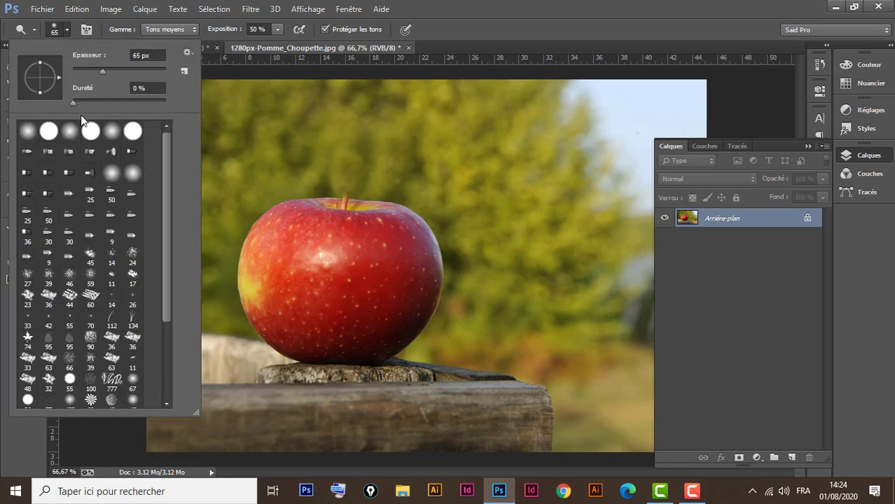
left_click_drag(106, 70, 130, 71)
key("Return")
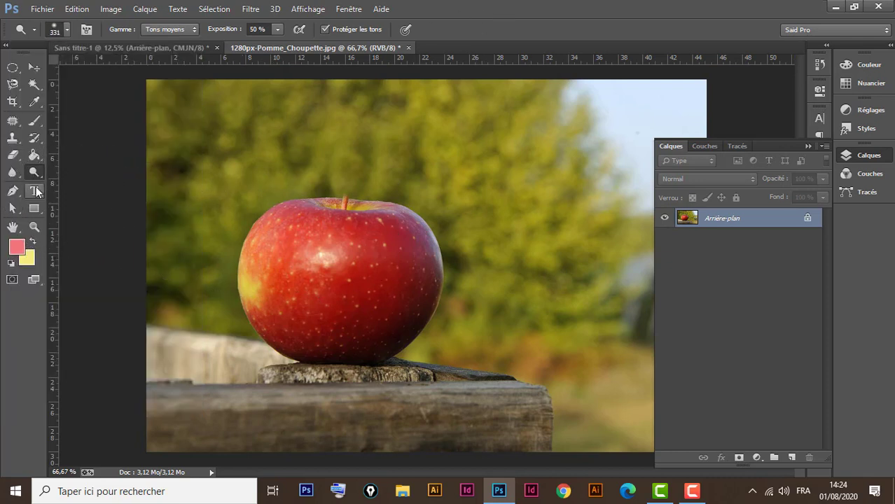
left_click_drag(37, 177, 87, 178)
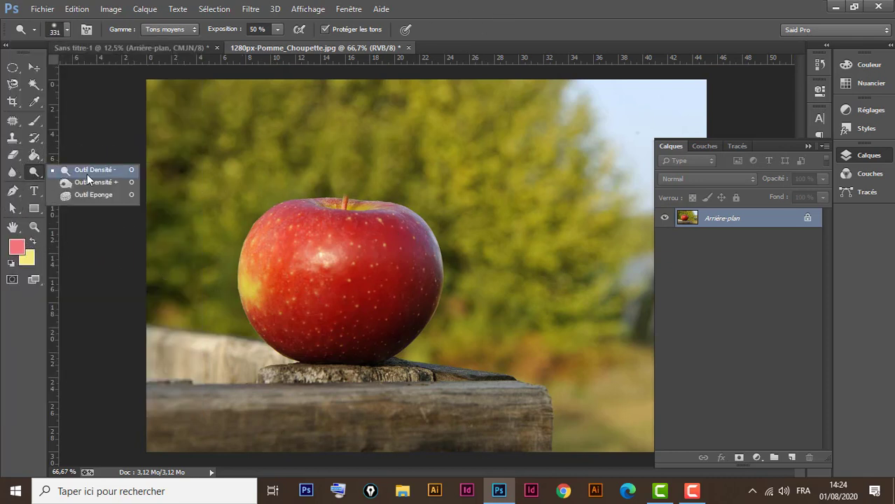
left_click(117, 175)
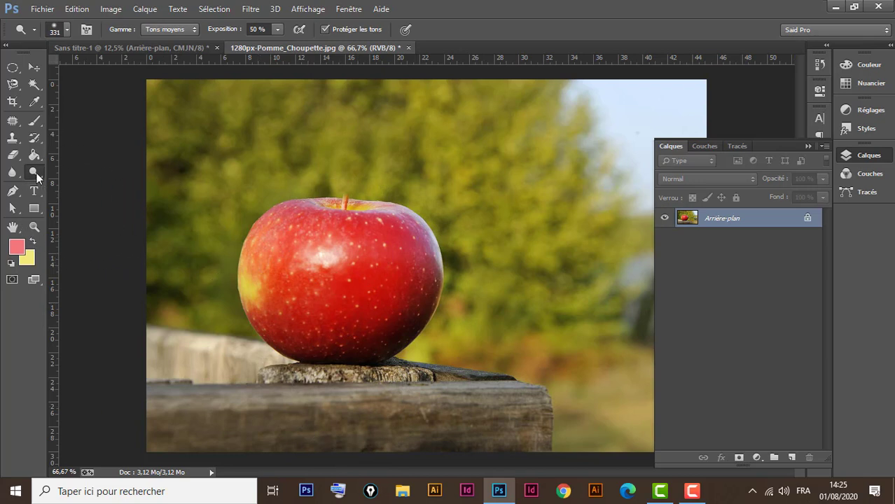
- Darken the apple with the Burn tool (Densité +) in the midtones at 50% exposure, adjusting the brush to 300 px
left_click_drag(36, 172, 98, 187)
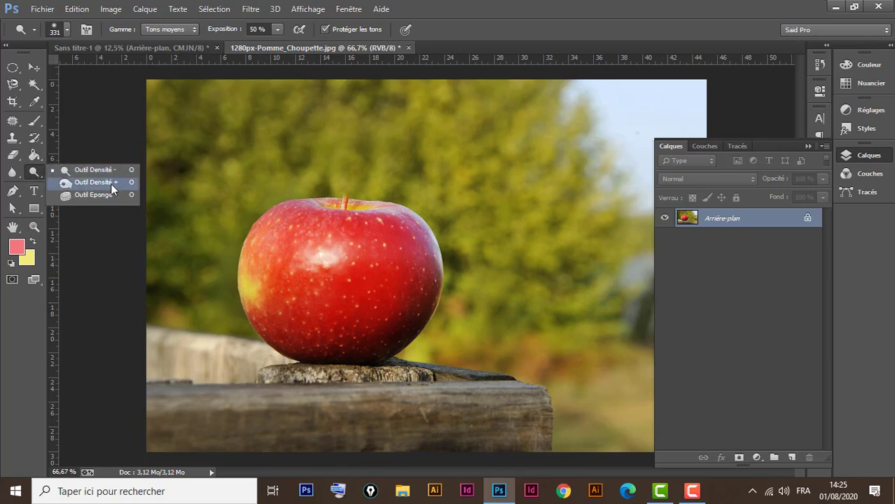
left_click(110, 184)
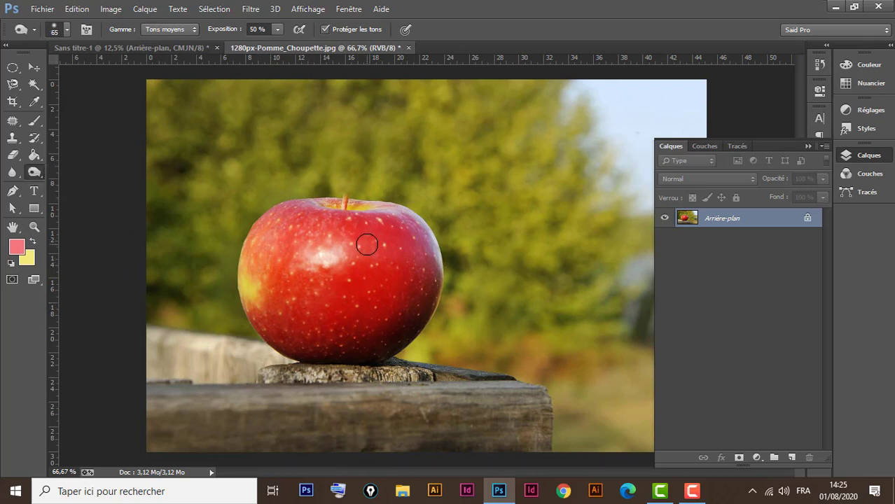
key("bracketright")
key("bracketright")
key("bracketright")
key("bracketright")
key("bracketright")
key("bracketright")
key("bracketright")
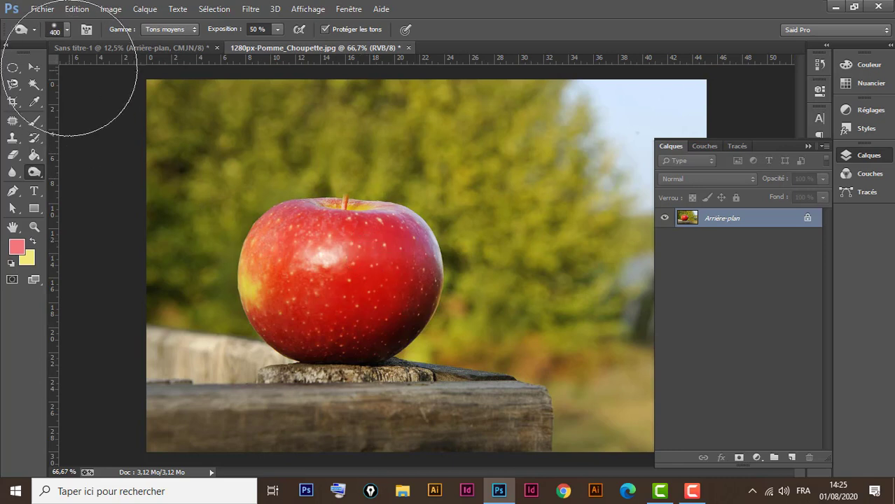
key("bracketright")
key("bracketright")
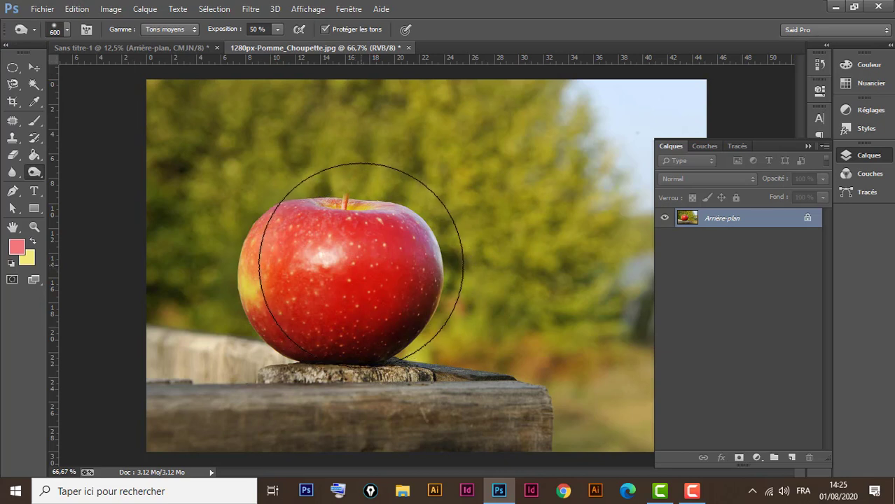
key("bracketleft")
key("bracketleft")
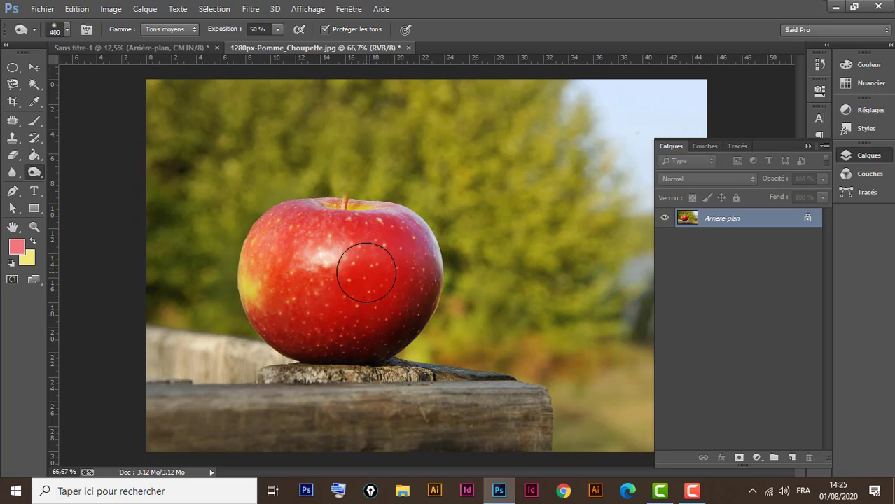
key("bracketright")
key("bracketright")
key("bracketright")
key("bracketright")
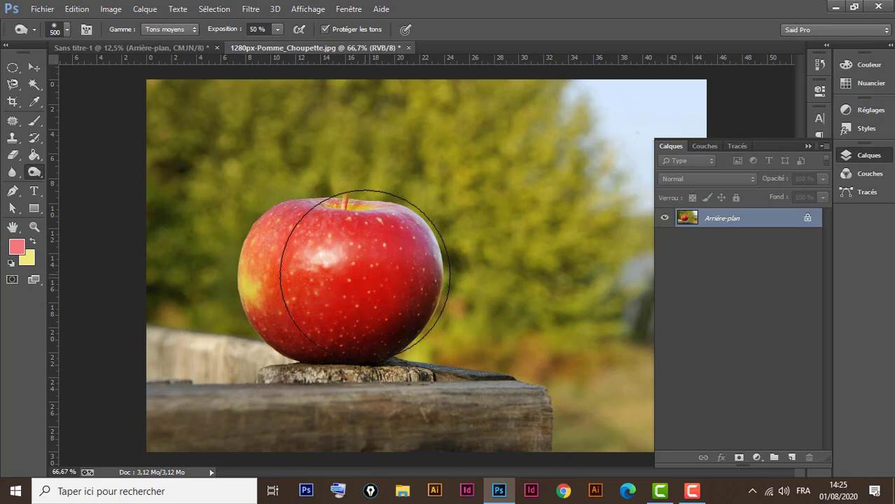
key("bracketleft")
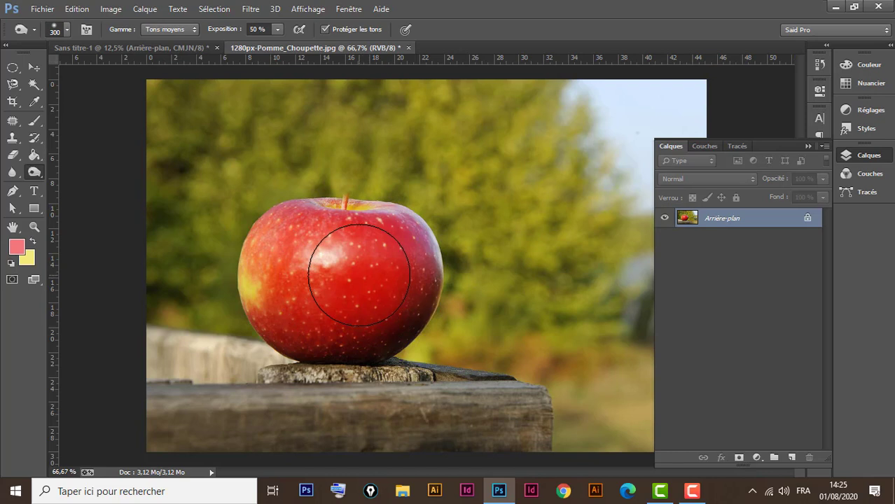
key("bracketleft")
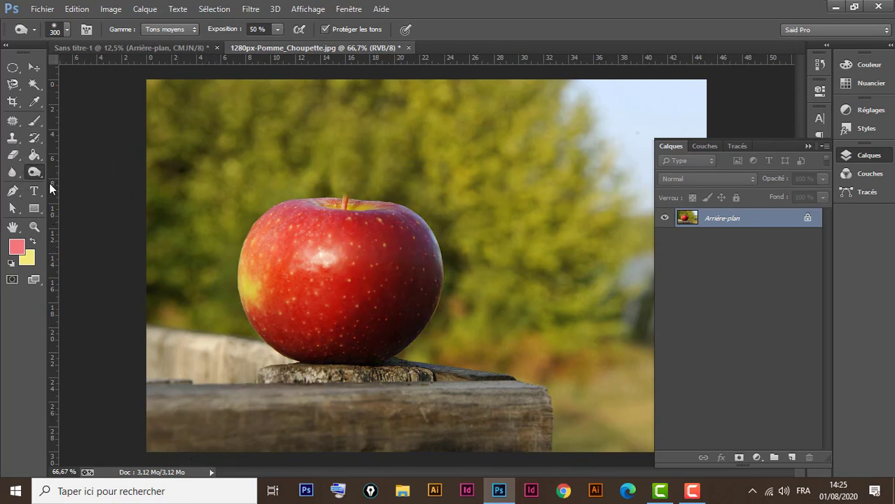
- Desaturate the apple with the Sponge tool using a 250 px brush, Désaturation mode and 50% flow
right_click(36, 174)
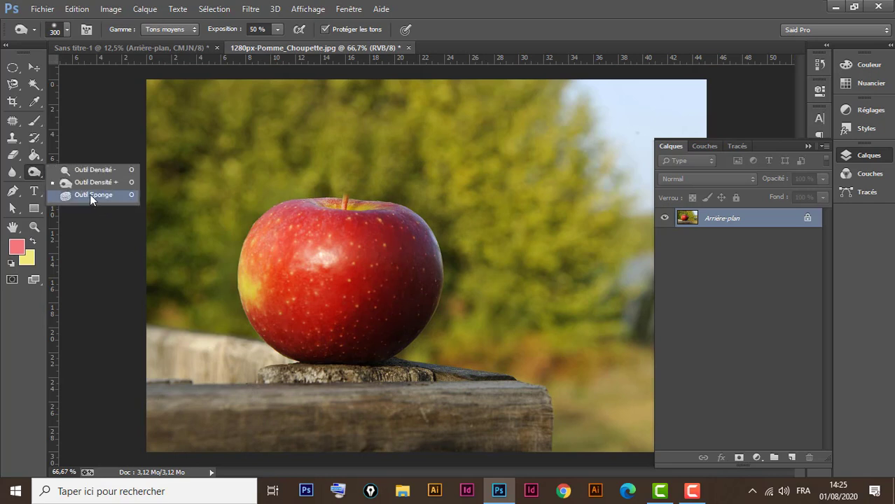
left_click(90, 195)
key("bracketright")
key("bracketright")
key("bracketright")
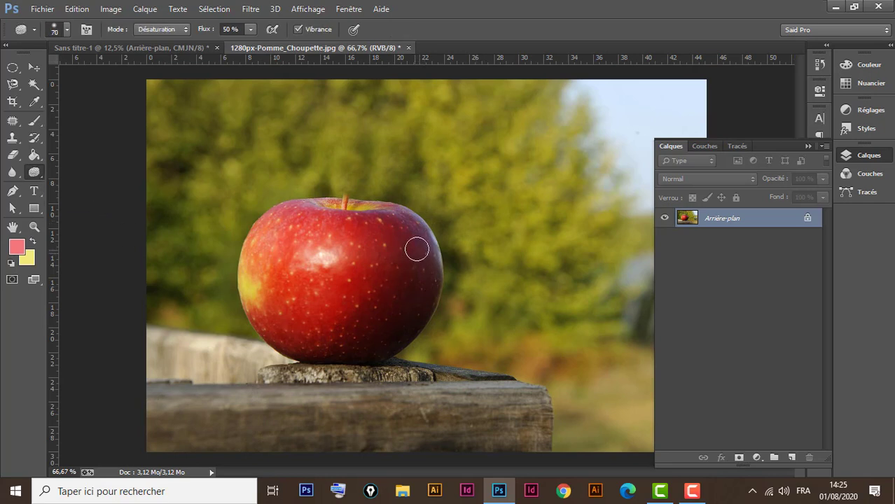
key("bracketright")
key("bracketright")
key("bracketright")
mouse_move(410, 239)
left_mouse_down()
mouse_move(389, 241)
mouse_move(382, 226)
mouse_move(401, 315)
mouse_move(390, 328)
mouse_move(386, 247)
mouse_move(380, 282)
mouse_move(326, 337)
mouse_move(381, 260)
mouse_move(310, 340)
mouse_move(266, 351)
mouse_move(292, 352)
mouse_move(356, 329)
mouse_move(377, 288)
mouse_move(379, 211)
mouse_move(369, 208)
mouse_move(404, 268)
mouse_move(382, 318)
mouse_move(380, 222)
mouse_move(377, 309)
mouse_move(286, 406)
mouse_move(354, 272)
left_mouse_up()
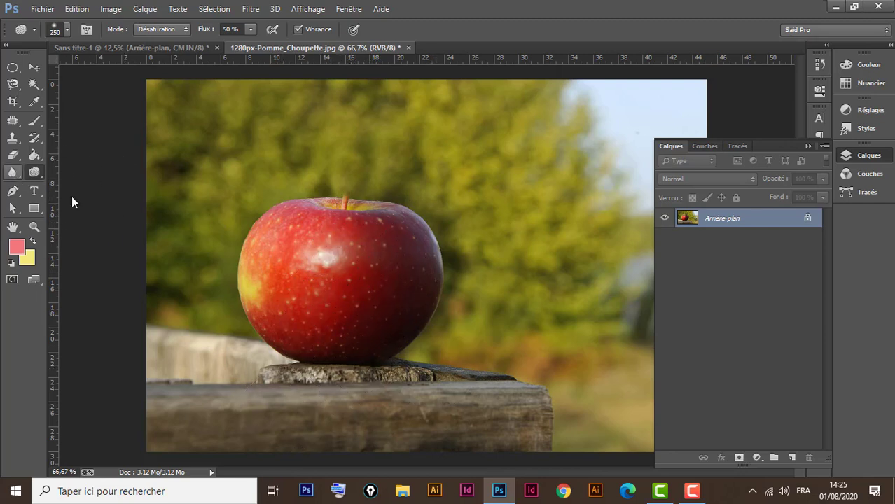
- Restore the apple photo to its original opened state 1280px-Pomme_Choupette.jpg from the history
left_click(820, 65)
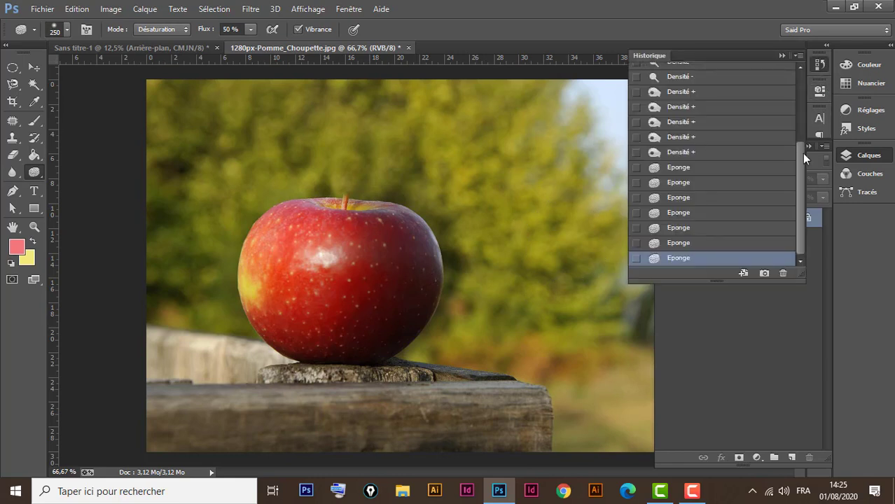
left_click(690, 242)
left_click(700, 228)
left_click(770, 213)
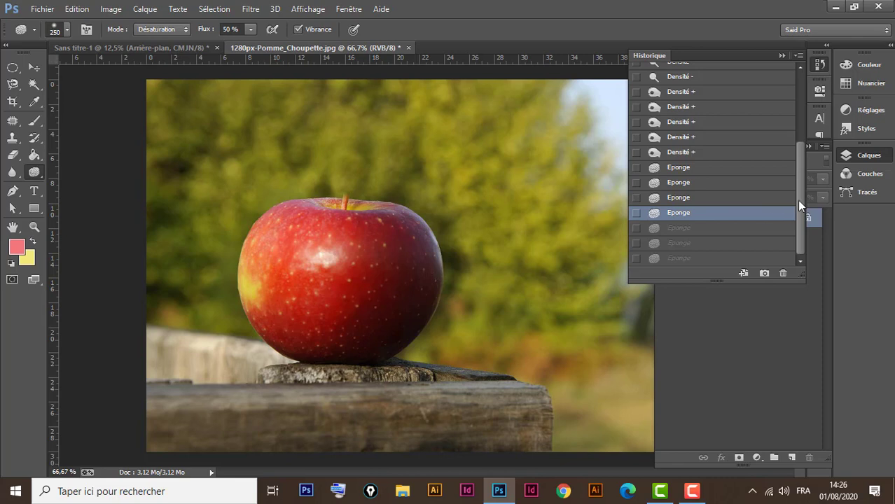
left_click_drag(799, 193, 794, 113)
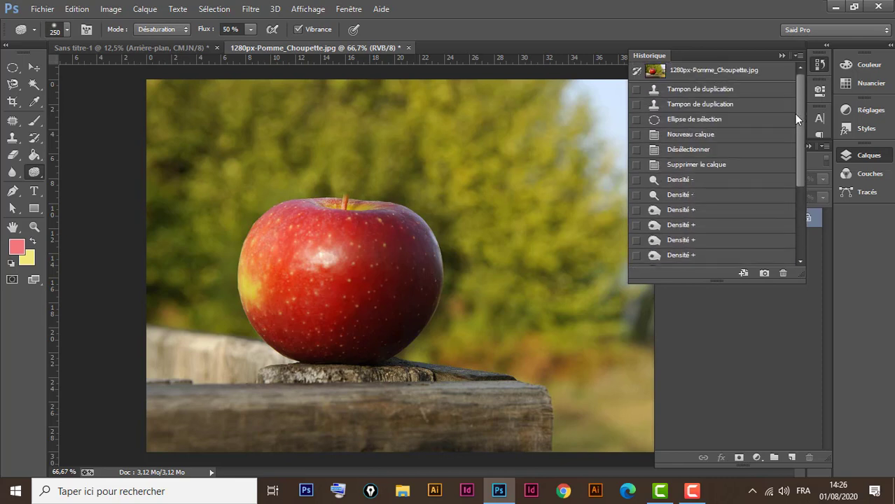
left_click(748, 73)
left_click(782, 56)
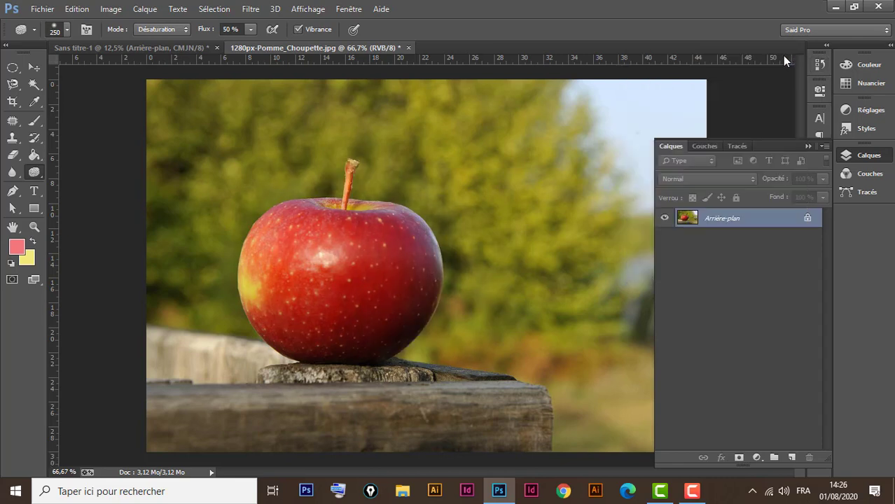
- Blur the apple and its stem with the Blur tool (Goutte d'eau) using a 250 px brush at 50% intensity
left_click(11, 174)
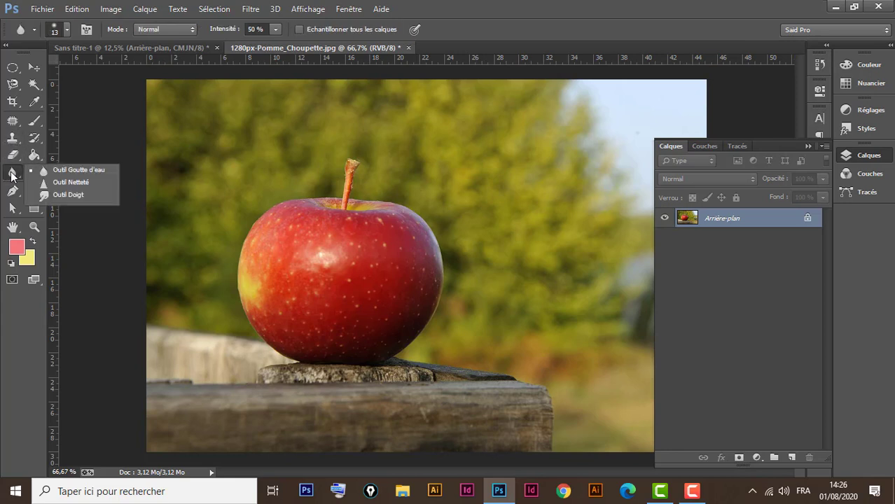
left_click(81, 169)
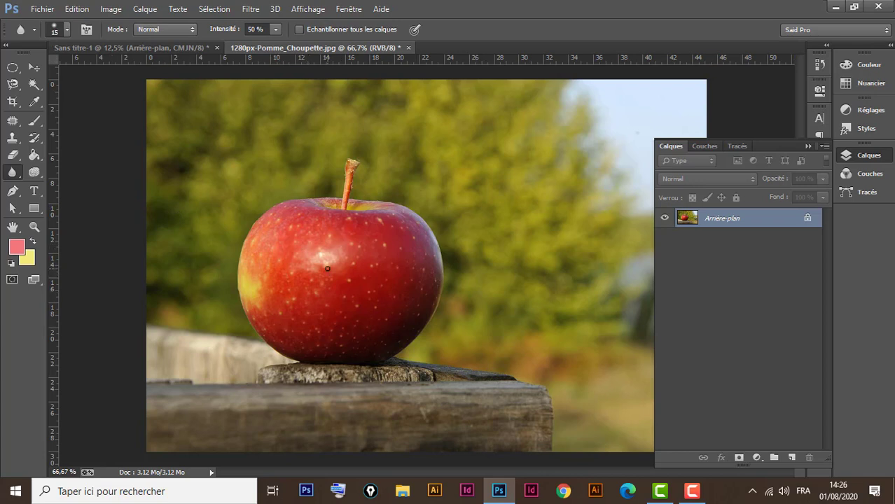
key("bracketright")
key("bracketright")
key("bracketright")
key("bracketright")
key("bracketright")
key("bracketright")
key("bracketright")
key("bracketright")
key("bracketright")
key("bracketright")
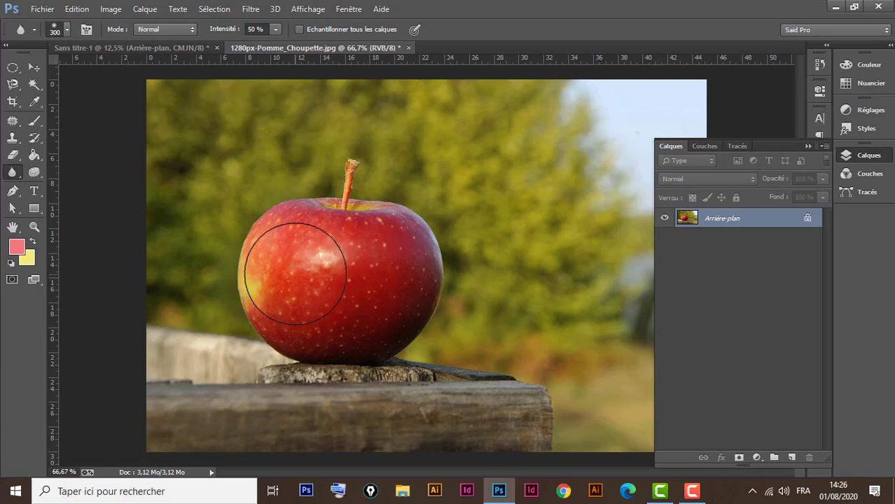
key("bracketleft")
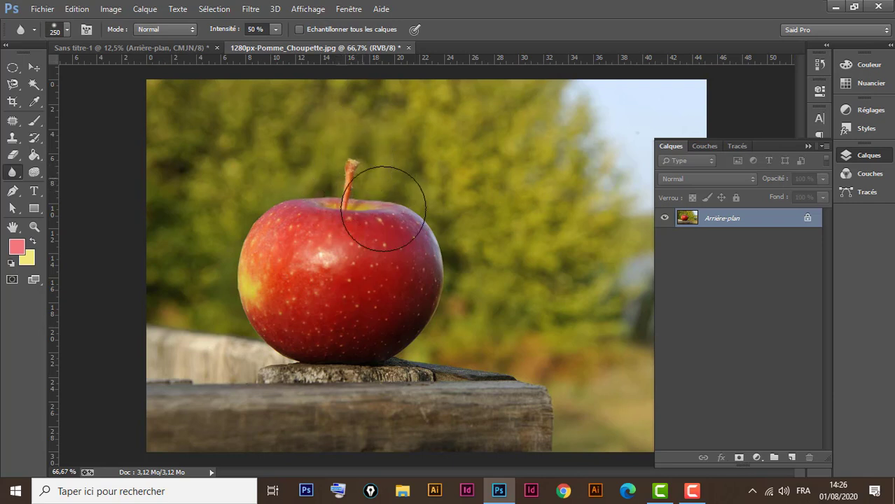
- Undo all the Blur tool strokes by returning the photo to its opening history state
left_click(819, 65)
left_click(777, 73)
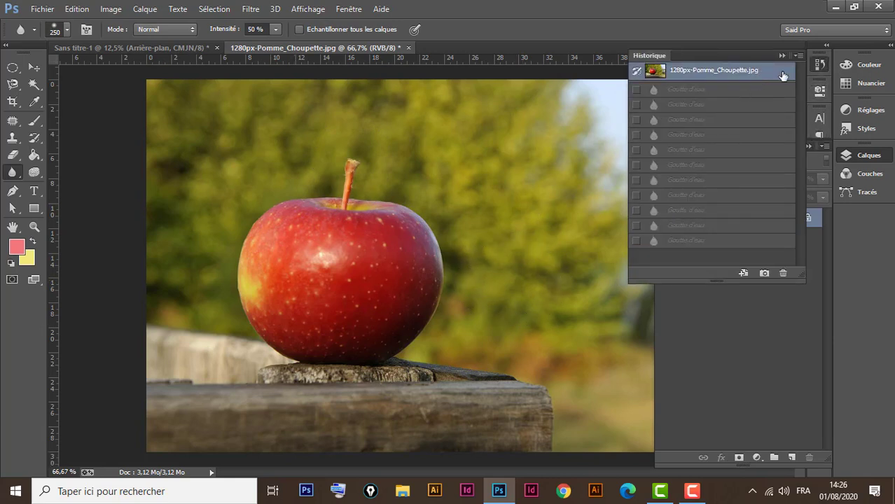
left_click(781, 56)
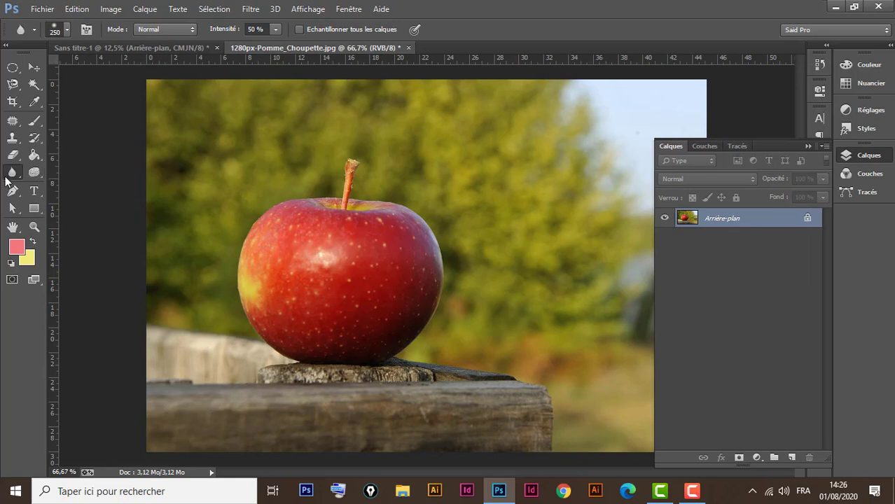
- Sharpen the apple with the Sharpen tool (Netteté) using a 300 px brush at 50% intensity
right_click(10, 175)
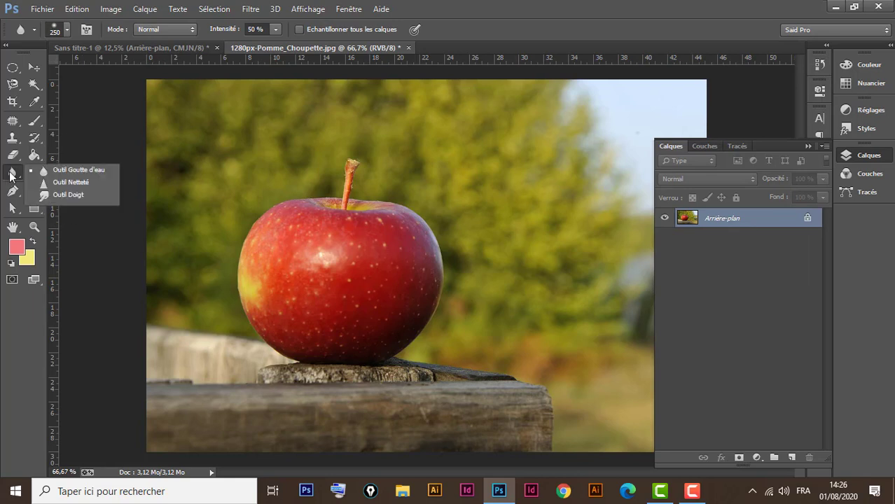
left_click(83, 183)
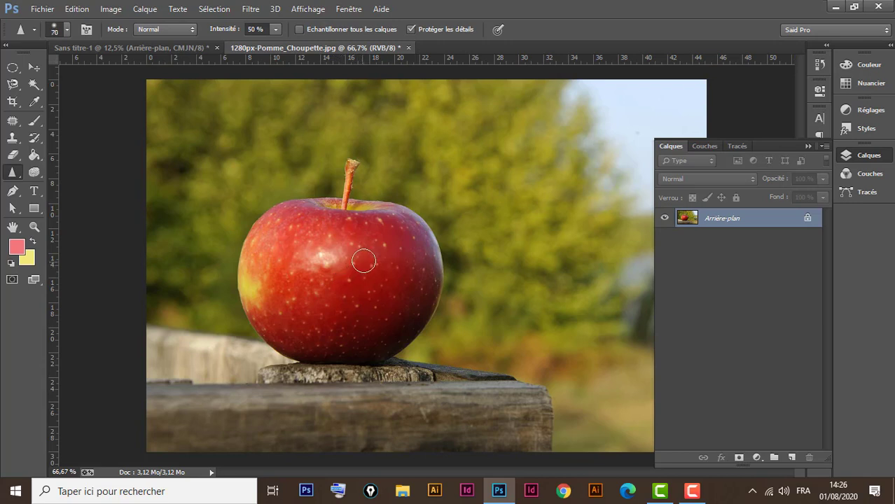
key("bracketright")
key("bracketright")
key("bracketright")
key("bracketright")
key("bracketright")
key("bracketright")
key("bracketright")
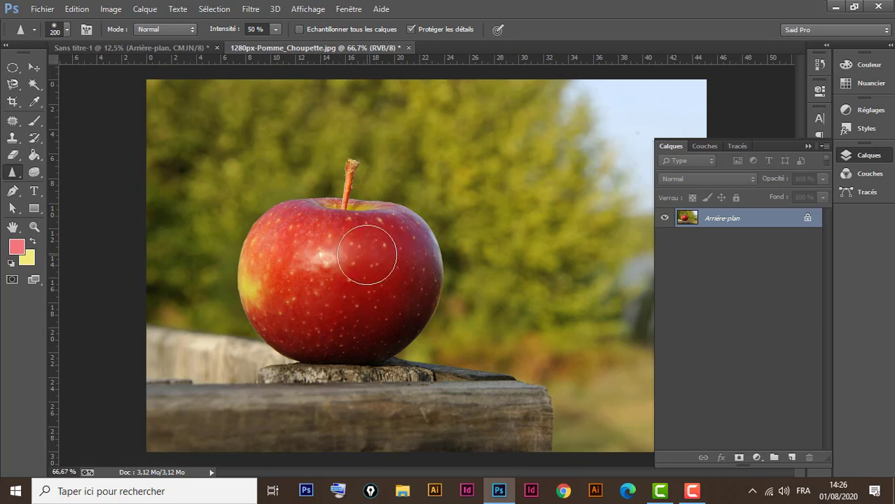
key("bracketright")
key("bracketright")
left_click(820, 65)
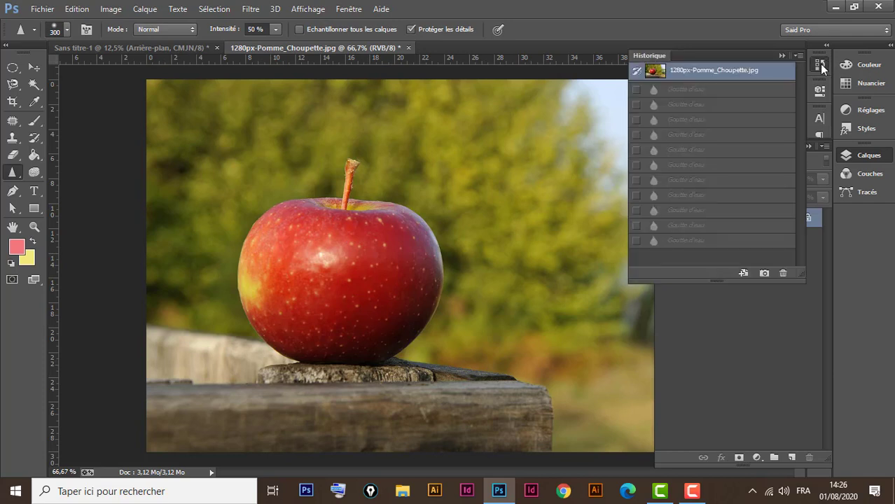
left_click(781, 55)
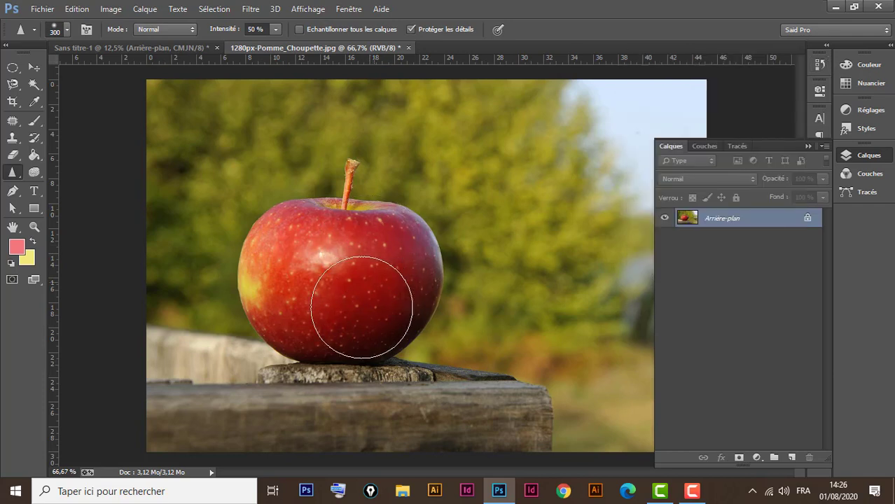
mouse_move(361, 308)
left_mouse_down()
mouse_move(335, 329)
mouse_move(355, 248)
mouse_move(367, 237)
mouse_move(386, 252)
mouse_move(392, 321)
mouse_move(362, 317)
mouse_move(317, 247)
mouse_move(295, 251)
mouse_move(278, 298)
mouse_move(299, 333)
mouse_move(274, 261)
mouse_move(292, 219)
mouse_move(312, 324)
mouse_move(340, 225)
mouse_move(360, 225)
mouse_move(380, 261)
mouse_move(377, 312)
mouse_move(349, 199)
mouse_move(411, 236)
mouse_move(410, 298)
mouse_move(374, 348)
mouse_move(383, 283)
mouse_move(344, 206)
mouse_move(297, 235)
mouse_move(294, 282)
mouse_move(314, 309)
mouse_move(355, 315)
mouse_move(397, 274)
mouse_move(385, 230)
mouse_move(404, 279)
mouse_move(382, 322)
mouse_move(356, 336)
mouse_move(392, 392)
mouse_move(448, 384)
mouse_move(386, 372)
left_mouse_up()
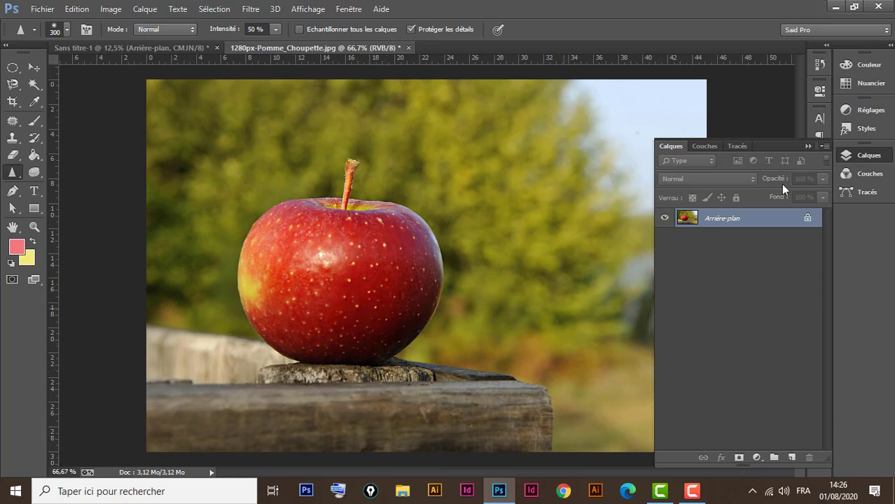
- Undo all the sharpening by returning the photo to its opening history state
left_click(819, 65)
left_click(757, 73)
left_click(782, 55)
- Smudge the stem upward and the apple's lower and right edges outward with the Smudge tool (Doigt), 60 px brush at 50% intensity
right_click(12, 172)
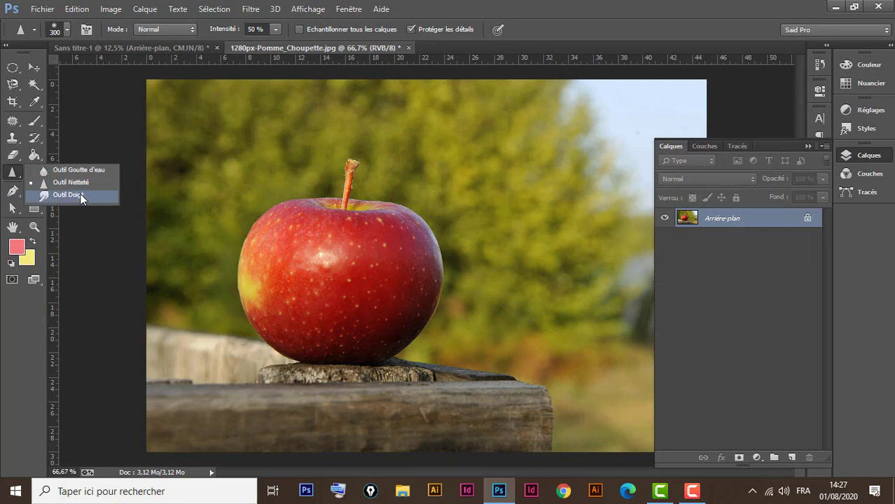
left_click(76, 196)
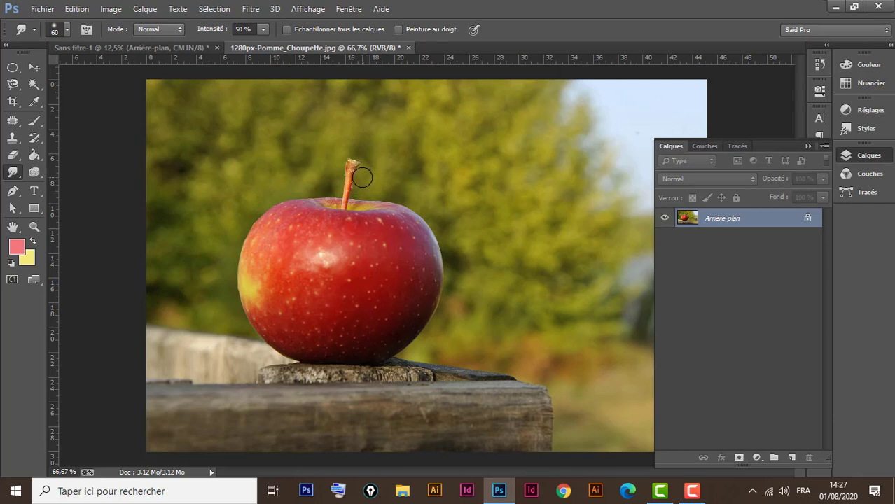
mouse_move(360, 177)
left_mouse_down()
mouse_move(348, 154)
mouse_move(355, 184)
mouse_move(341, 153)
mouse_move(357, 157)
mouse_move(337, 161)
mouse_move(336, 175)
mouse_move(354, 152)
left_mouse_up()
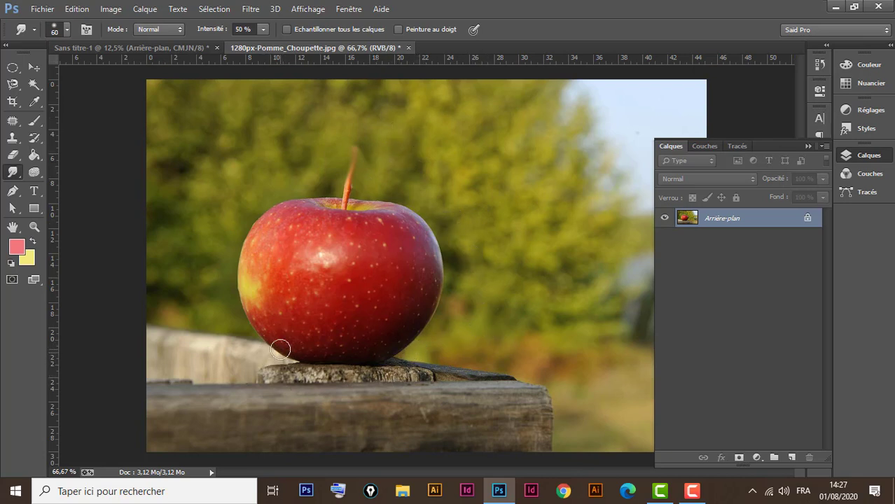
left_click_drag(281, 349, 286, 371)
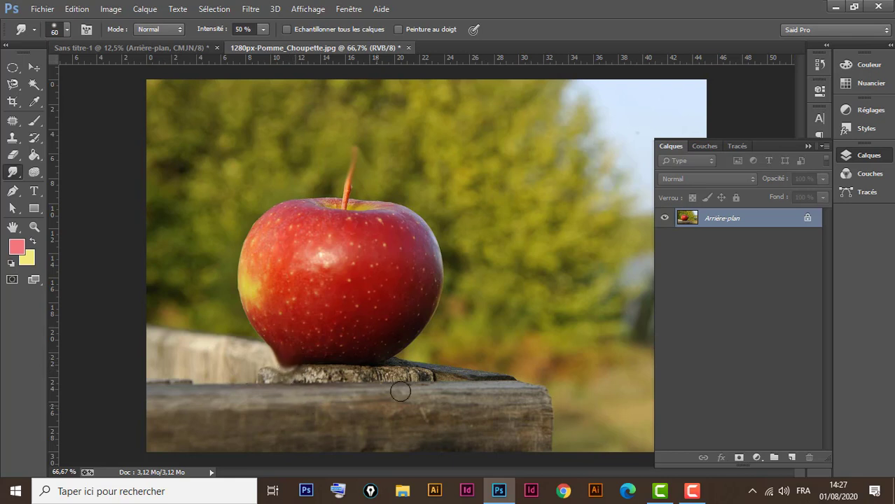
mouse_move(382, 358)
left_mouse_down()
mouse_move(361, 361)
mouse_move(349, 373)
mouse_move(350, 362)
mouse_move(332, 371)
mouse_move(320, 355)
mouse_move(308, 372)
mouse_move(296, 364)
mouse_move(365, 375)
mouse_move(378, 364)
mouse_move(394, 385)
mouse_move(394, 352)
mouse_move(406, 381)
mouse_move(362, 376)
mouse_move(363, 368)
mouse_move(343, 384)
mouse_move(344, 373)
mouse_move(320, 384)
mouse_move(327, 373)
mouse_move(301, 373)
mouse_move(297, 358)
mouse_move(283, 391)
mouse_move(409, 384)
mouse_move(431, 366)
left_mouse_up()
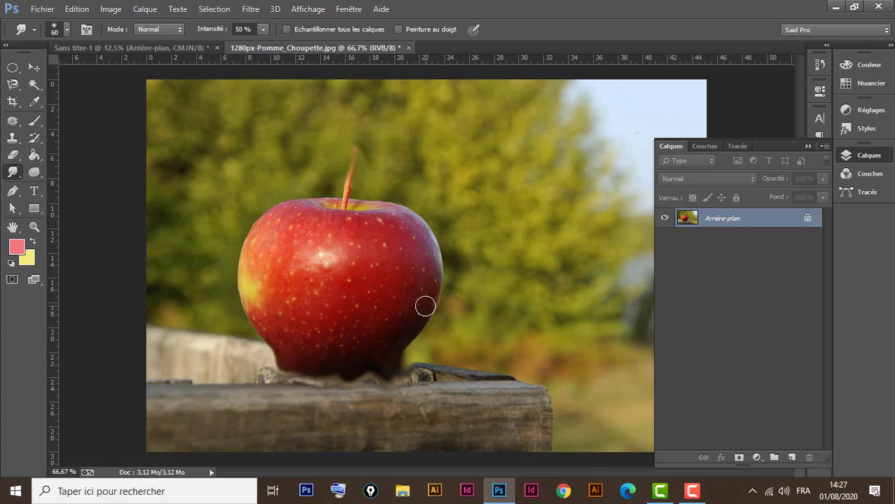
left_click_drag(425, 306, 442, 317)
- Undo all the smudge strokes by returning the photo to its opening history state
left_click(817, 64)
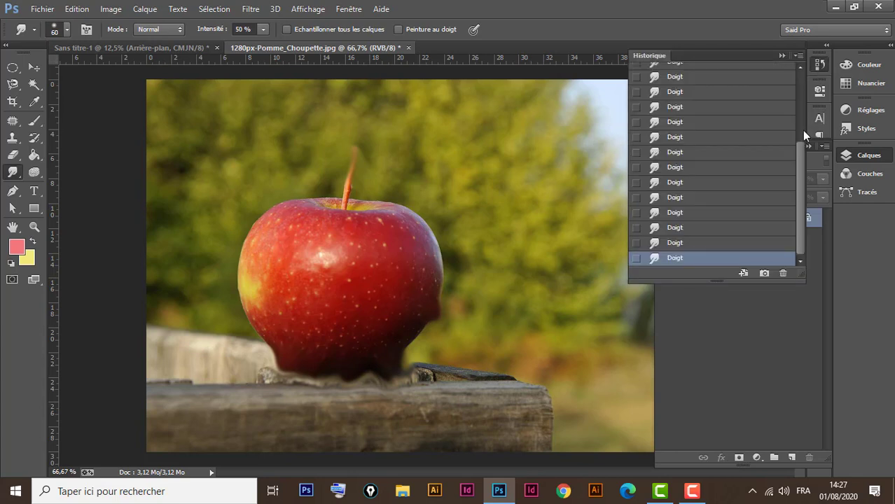
left_click_drag(797, 158, 778, 75)
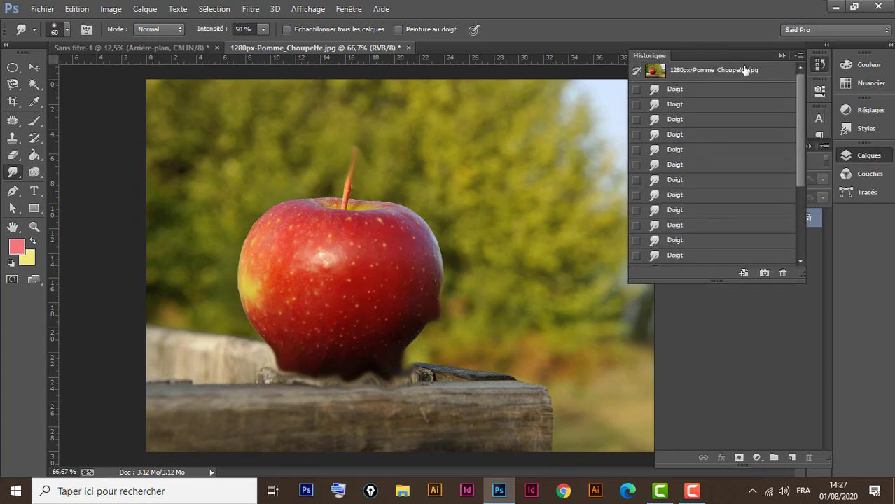
left_click(744, 70)
left_click(782, 55)
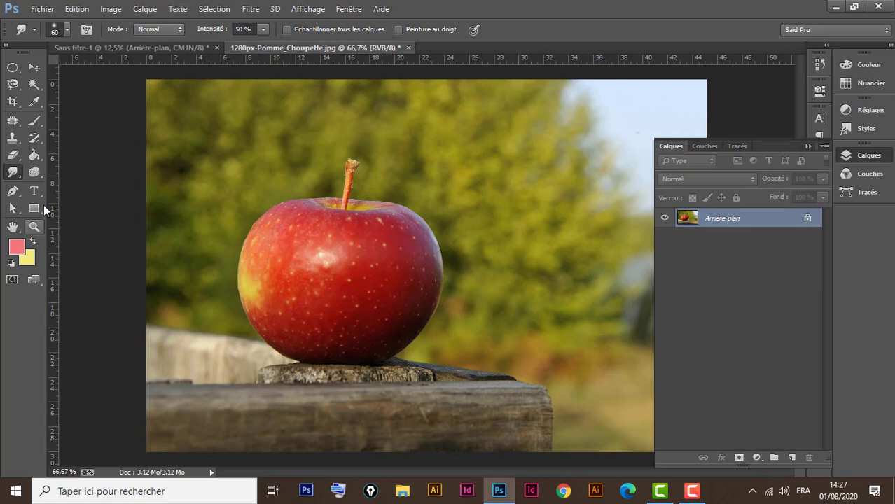
- Switch to the Sans titre-1 fruit composition with the Type tool active
key("t")
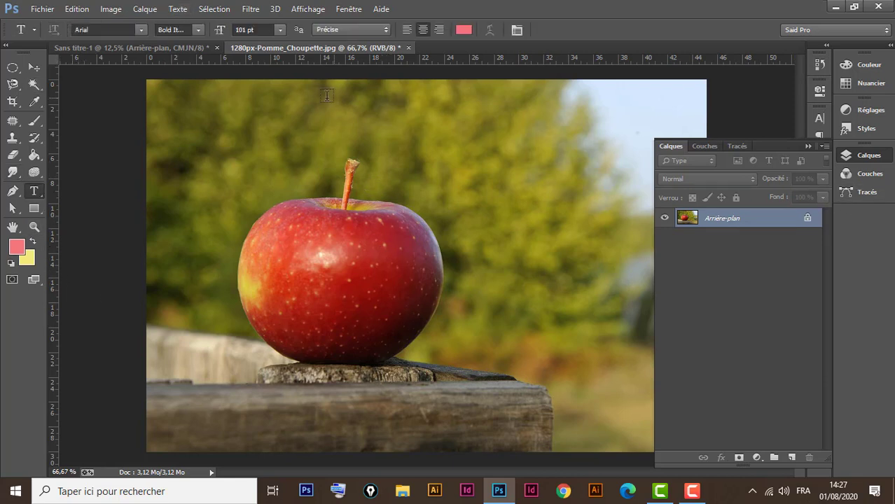
left_click(173, 50)
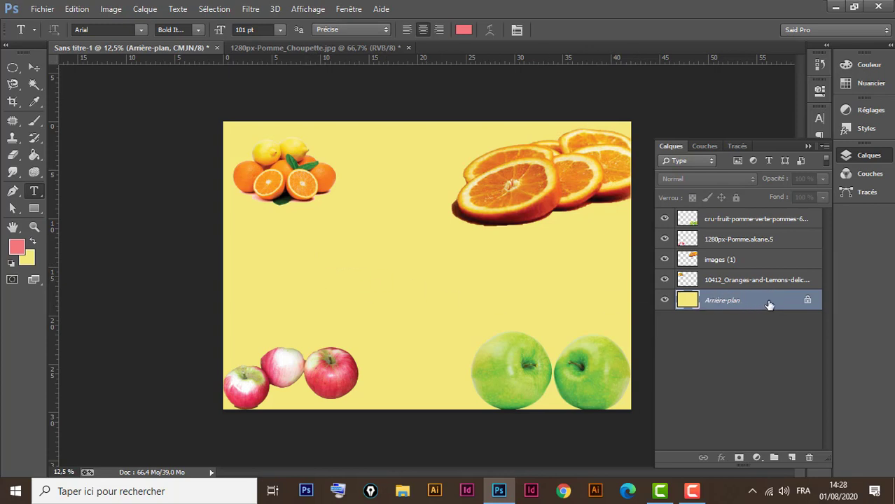
left_click(314, 291)
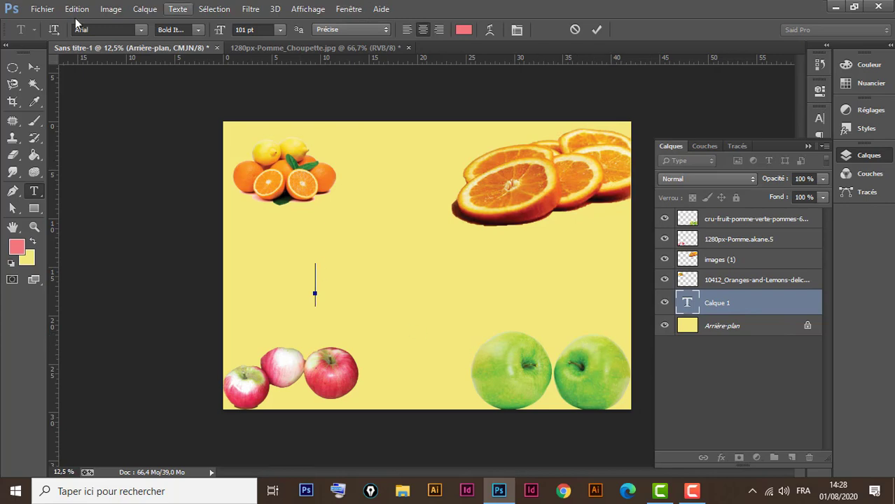
left_click(34, 68)
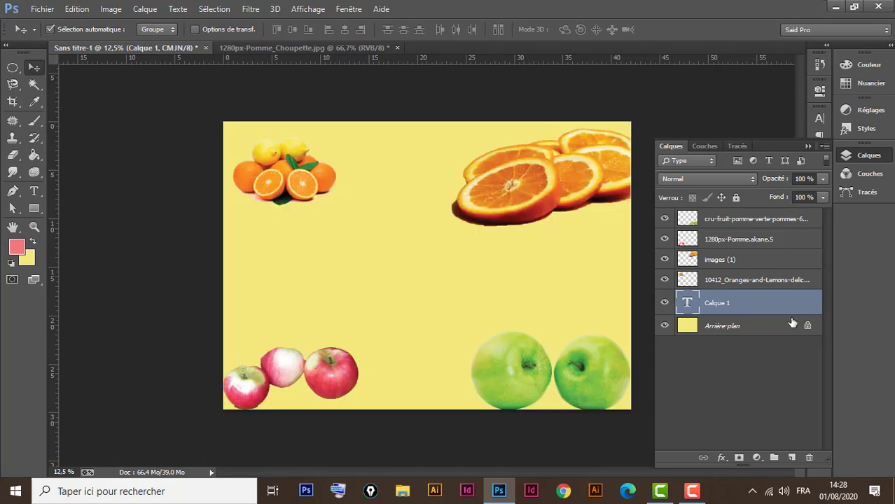
key("Delete")
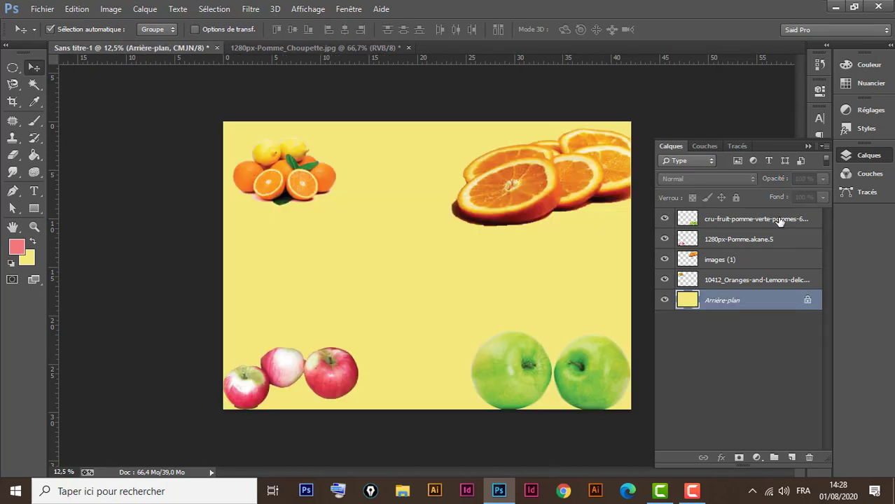
- Add the text "orange & pomme" above the green apples layer and move it to the middle of the composition
left_click(773, 220)
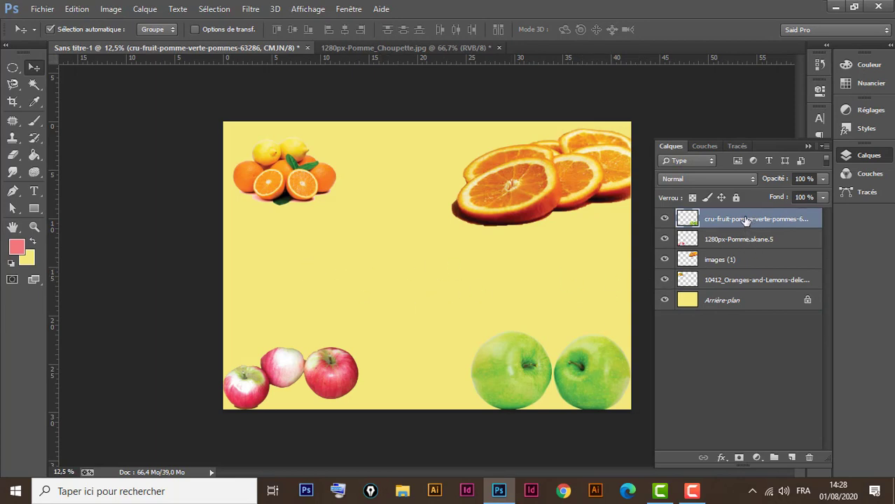
left_click(34, 193)
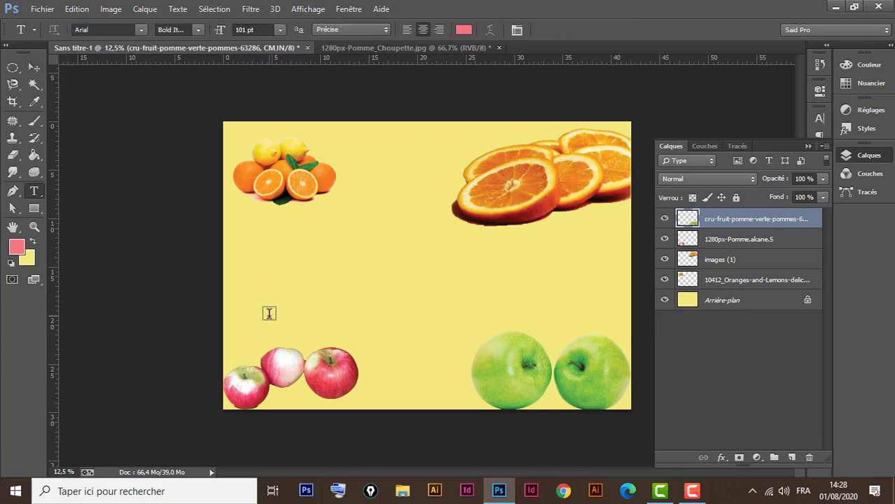
left_click(314, 275)
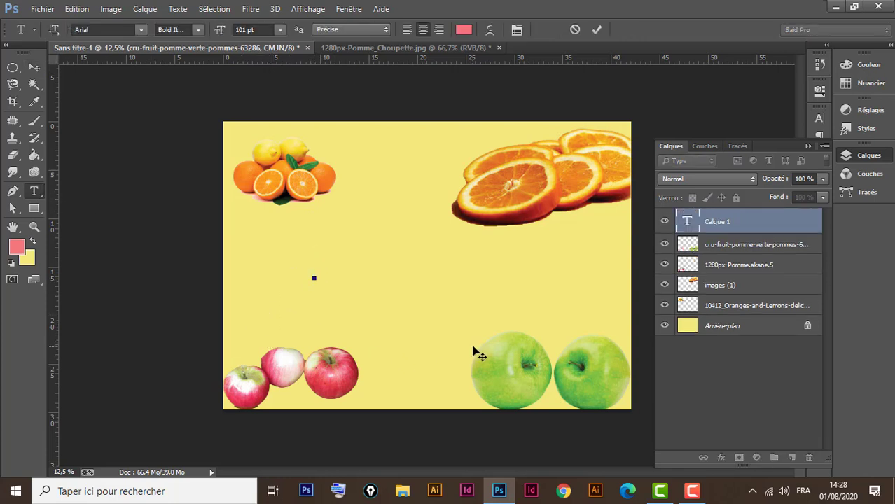
type("orang")
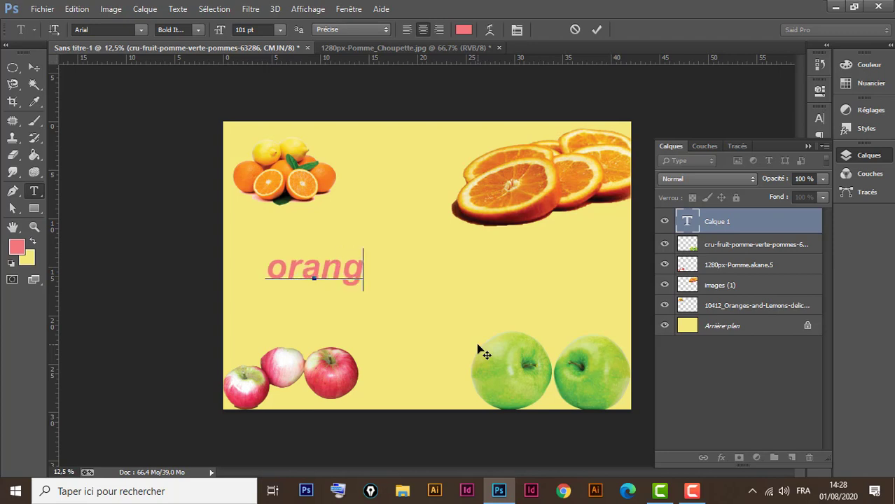
type("e &")
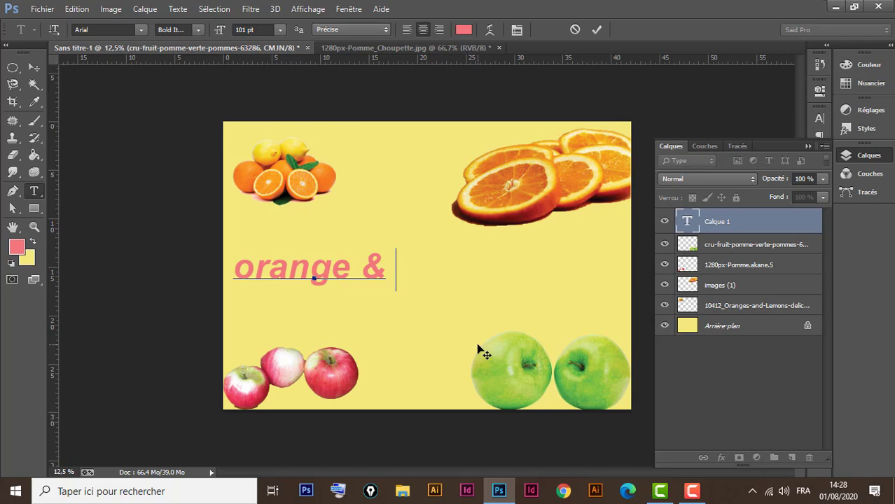
type(" pomme")
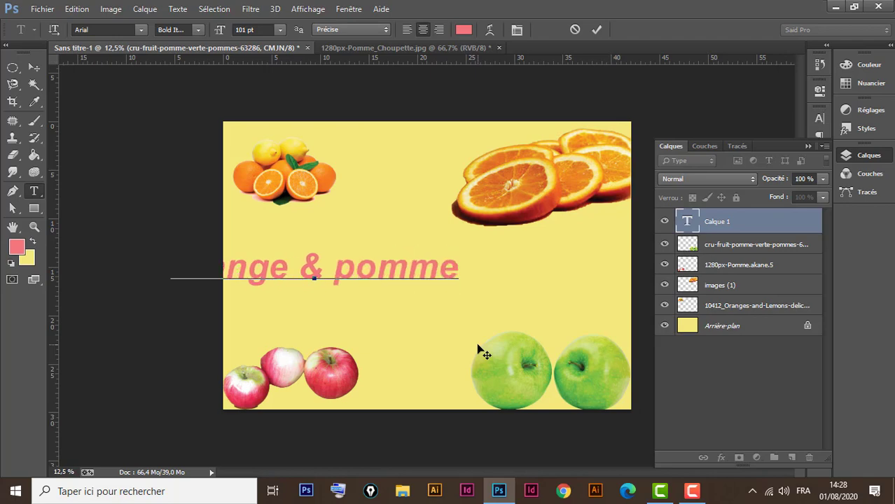
left_click(33, 67)
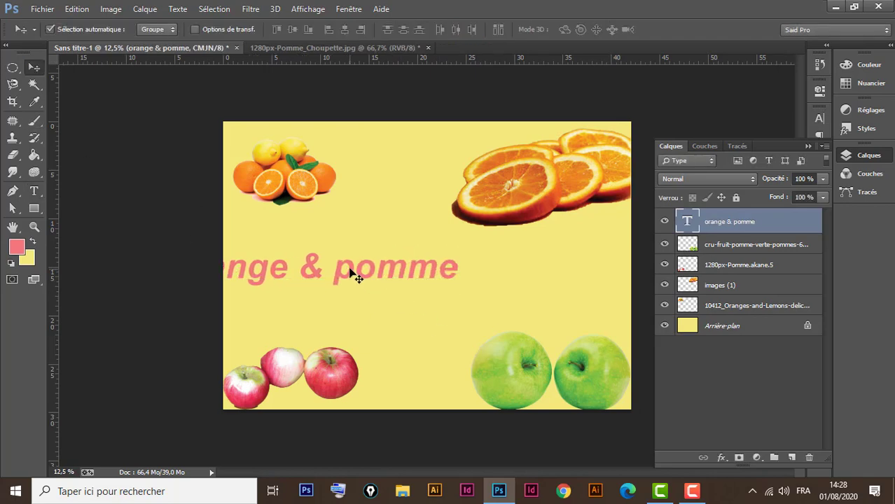
left_click_drag(355, 273, 446, 278)
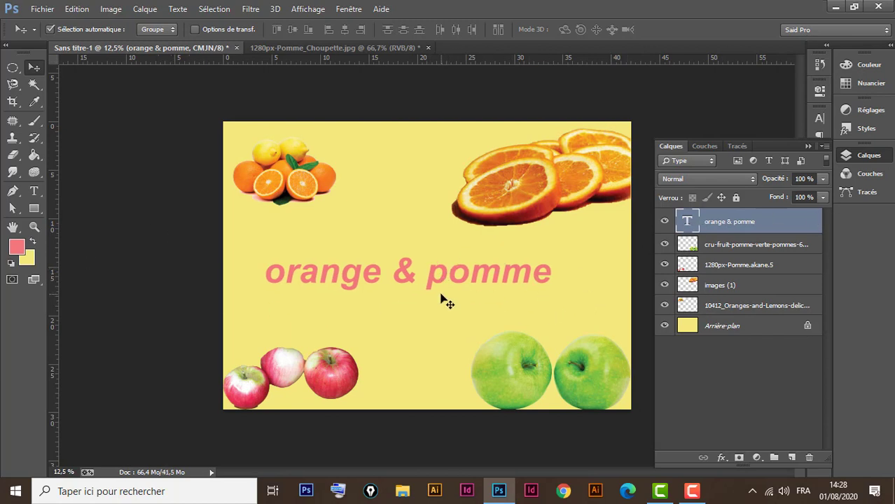
- Add a second text "jvuhuvhfh" above the red apples and delete its layer
left_click(35, 194)
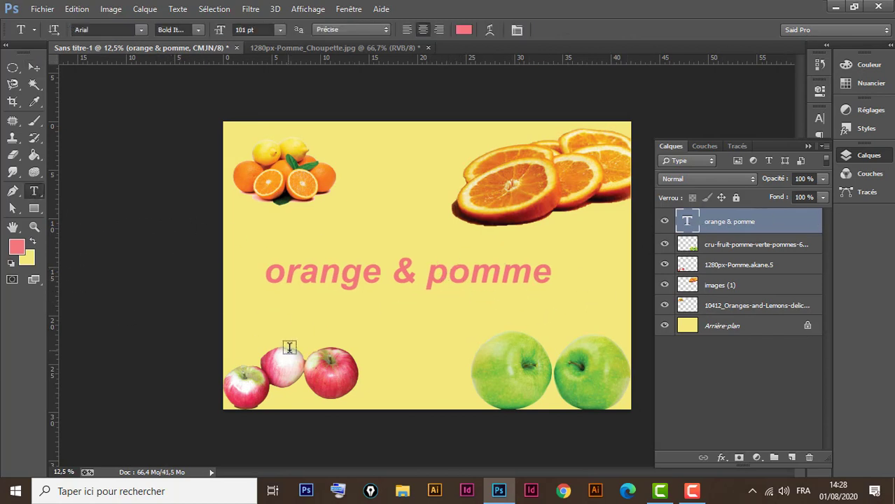
left_click(285, 323)
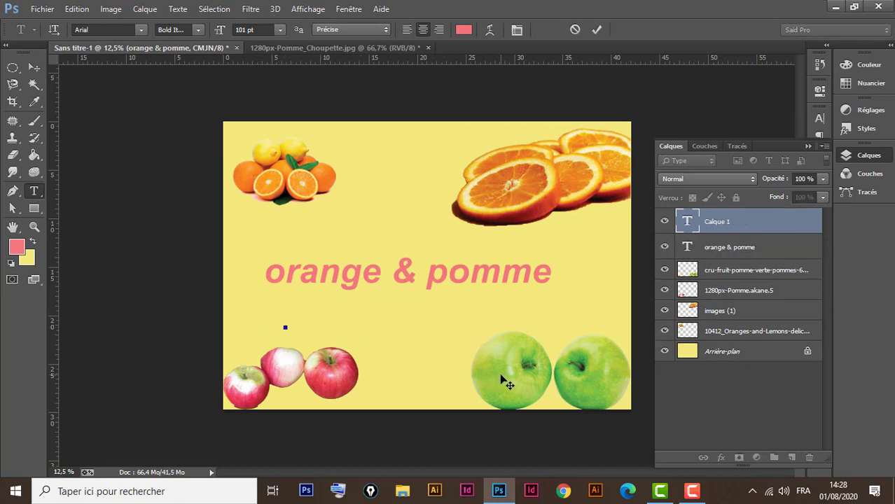
type("jvuhuvhfh")
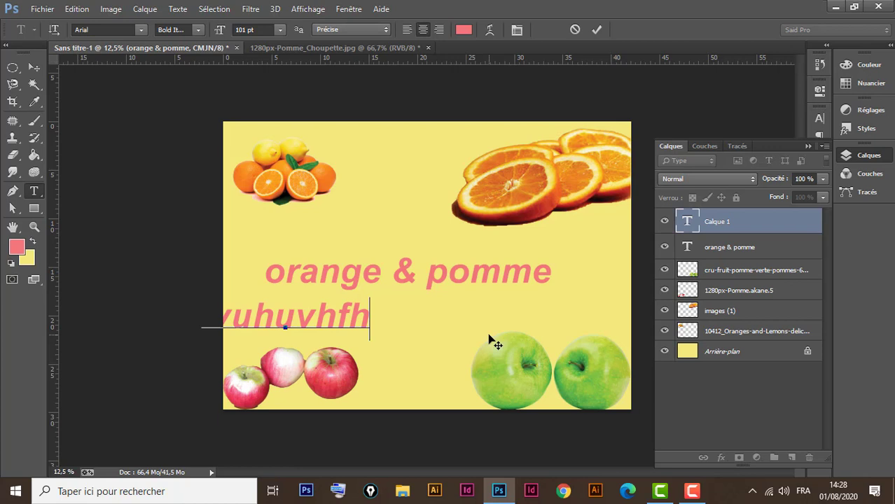
left_click(753, 232)
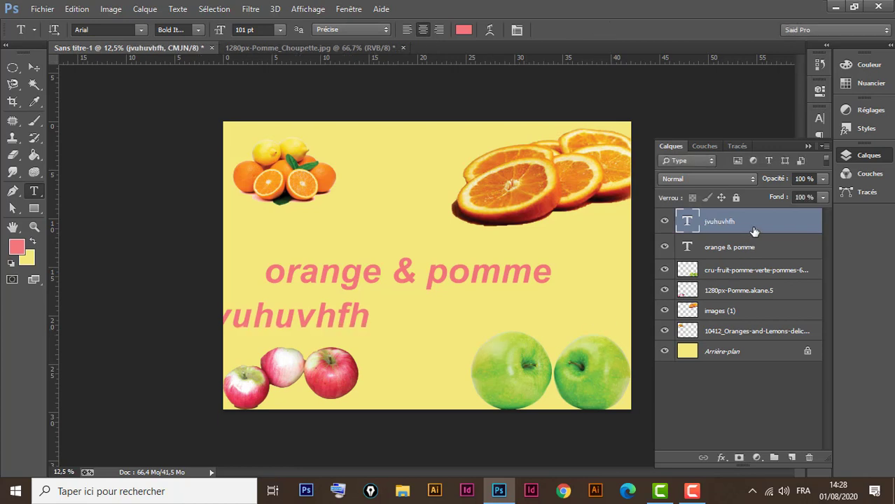
key("Delete")
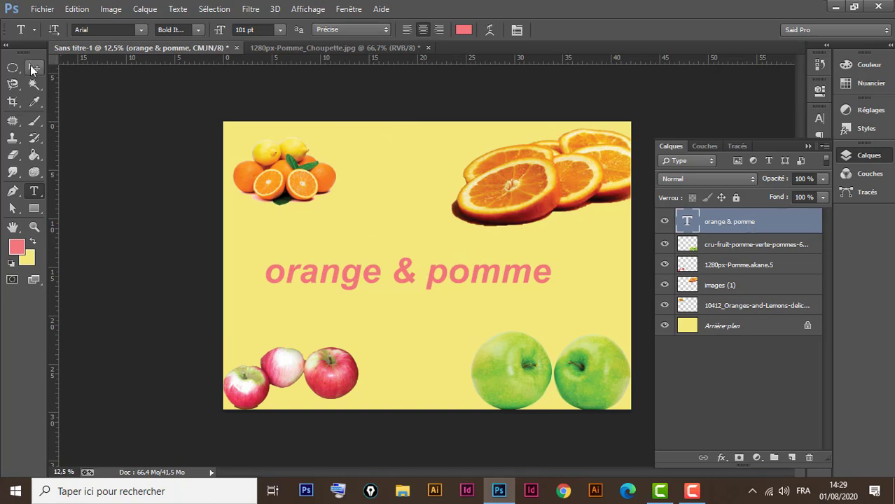
- Recolor the "orange & pomme" text black (000000) and move it up to the canvas's upper edge between the orange images
left_click(32, 66)
left_click_drag(397, 256, 388, 245)
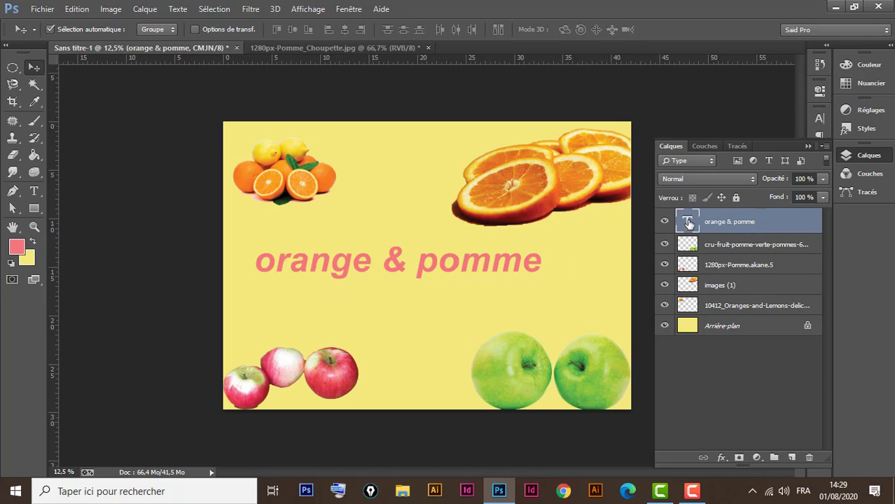
double_click(688, 223)
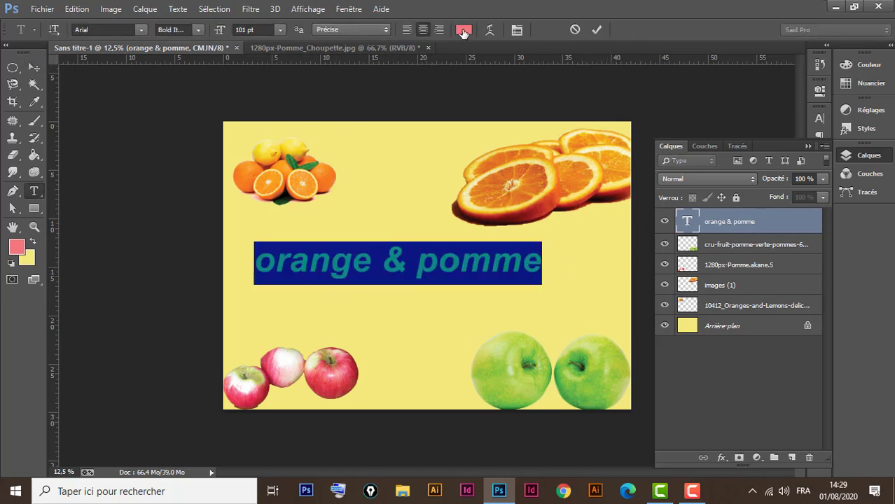
left_click(461, 29)
left_click_drag(305, 272, 142, 422)
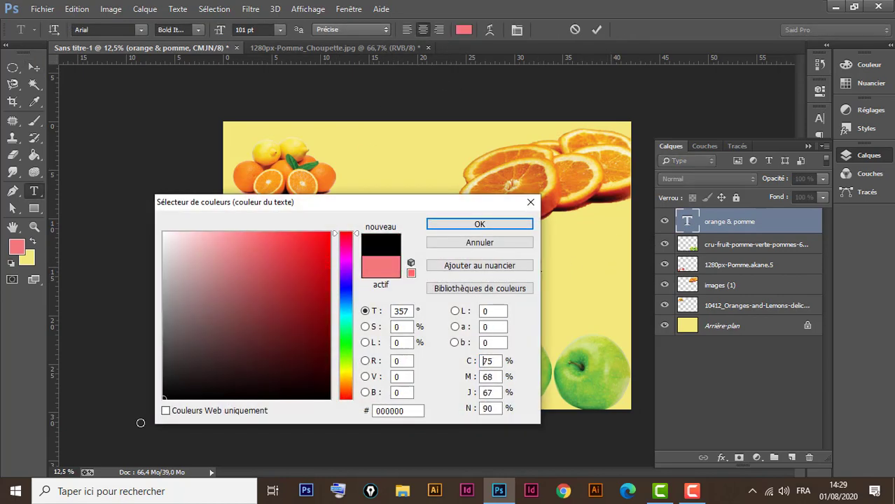
left_click(479, 223)
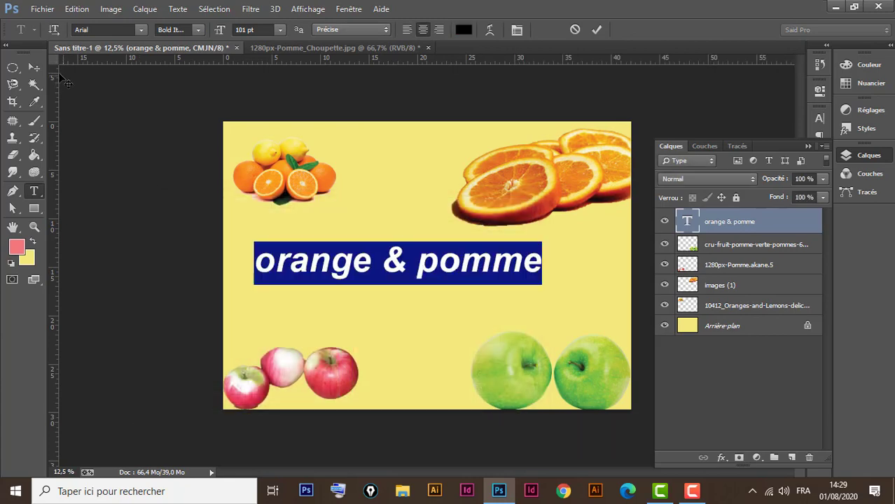
left_click(35, 67)
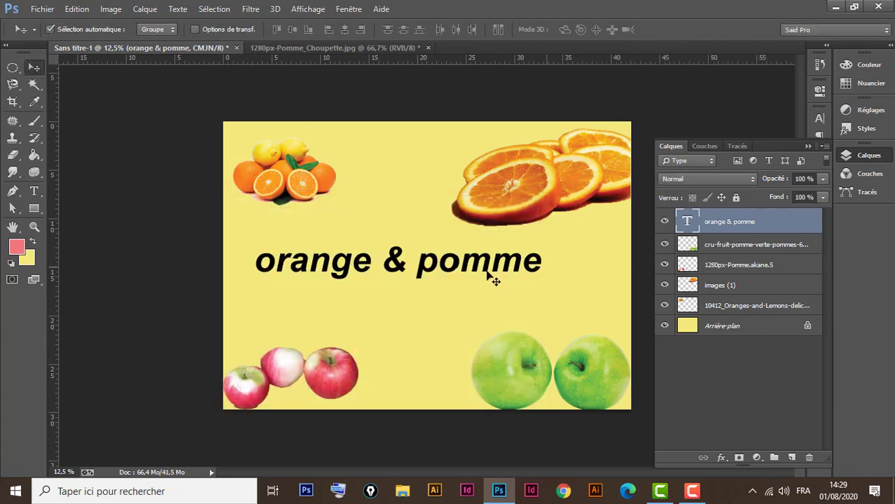
left_click_drag(449, 271, 479, 154)
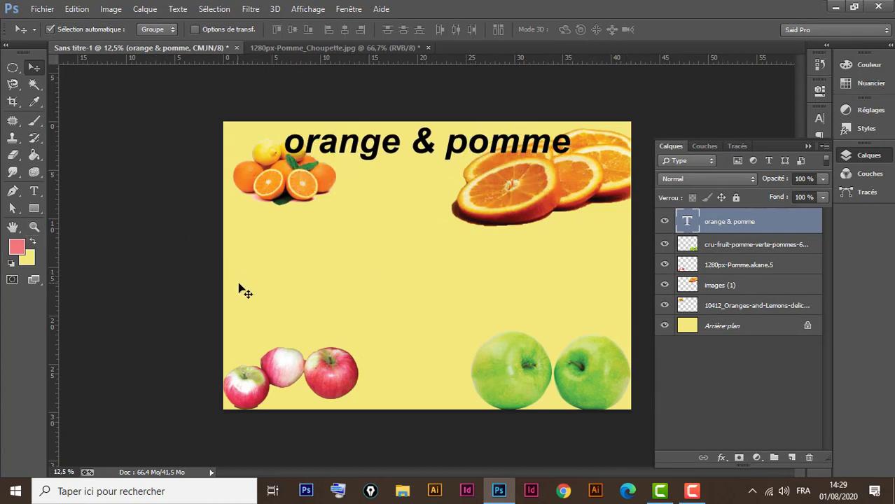
- Fill a paragraph text box in the canvas centre with 30 pt filler text "svjsdjvbvjdbvjzebvjbevb ndnvjndvvnvdsjnvjddnvjnvjnvjnv" and nudge it up and right
left_click(34, 192)
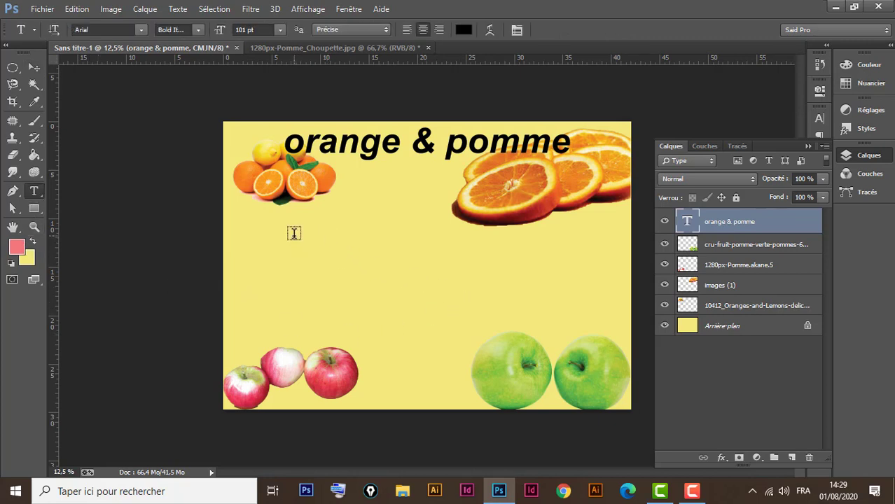
left_click_drag(291, 236, 442, 345)
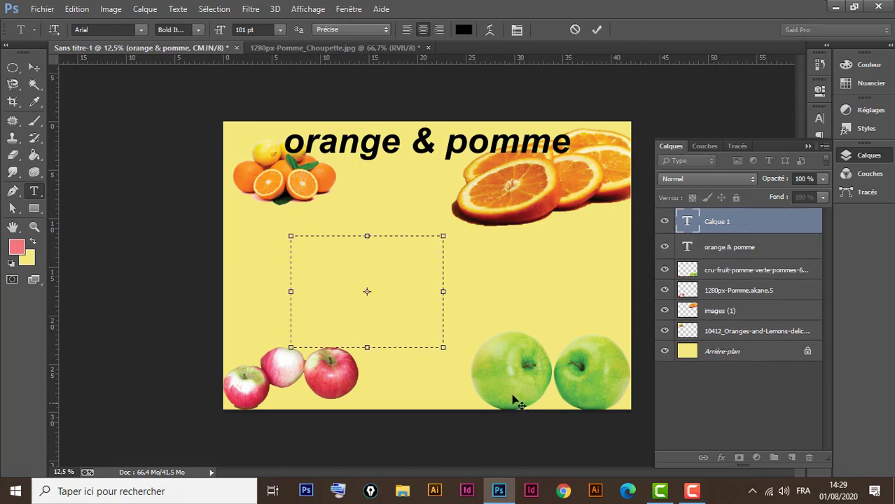
left_click(281, 29)
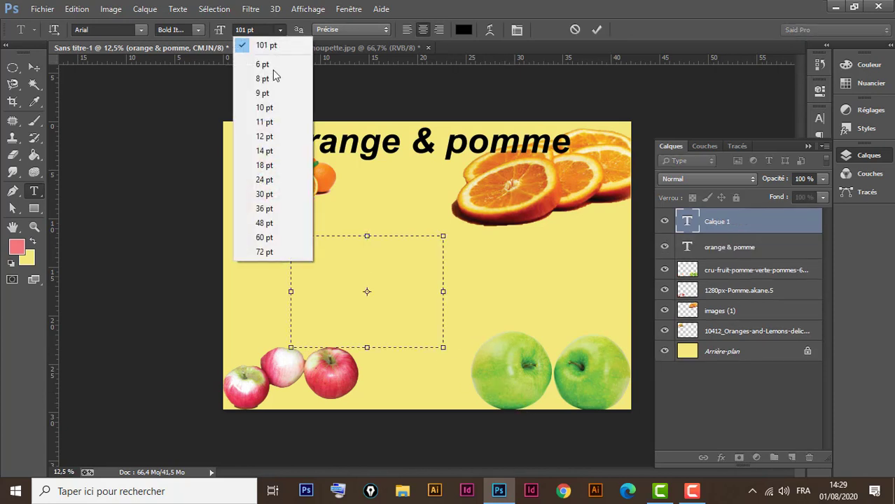
left_click(273, 196)
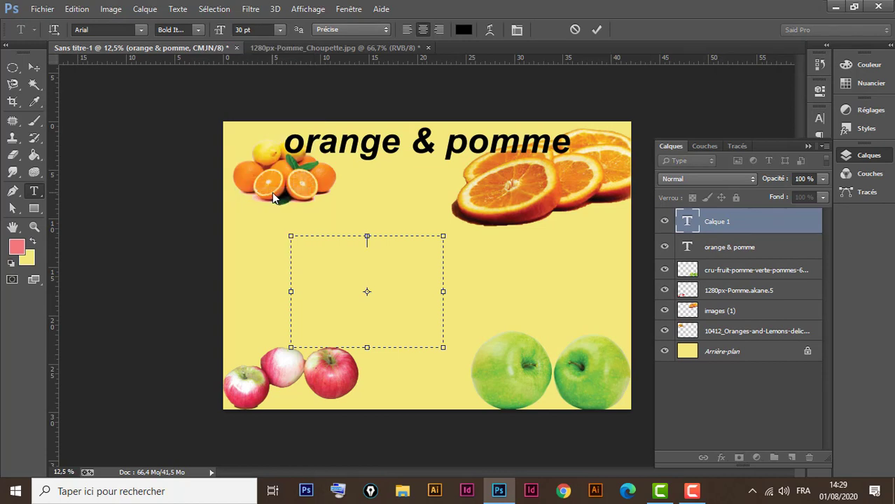
type("jsdjvbvjdbvjzebvjbevb")
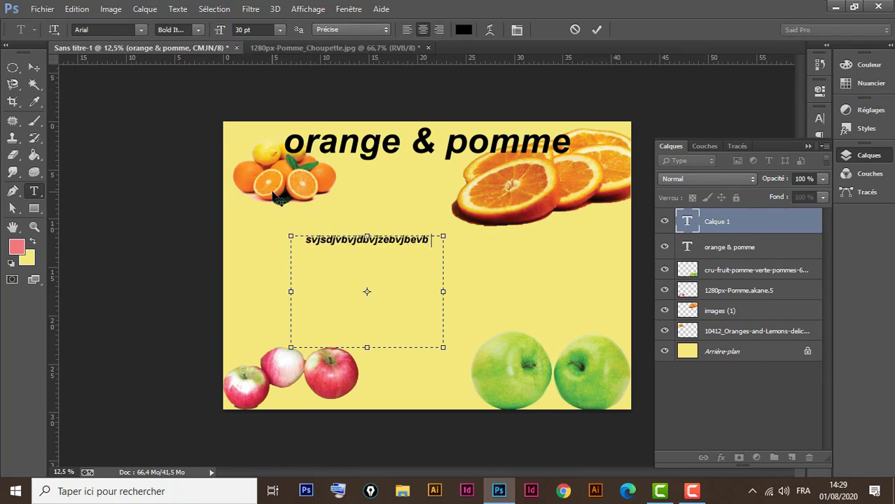
type(" ndn- vjndvvnvdsjnvjdd")
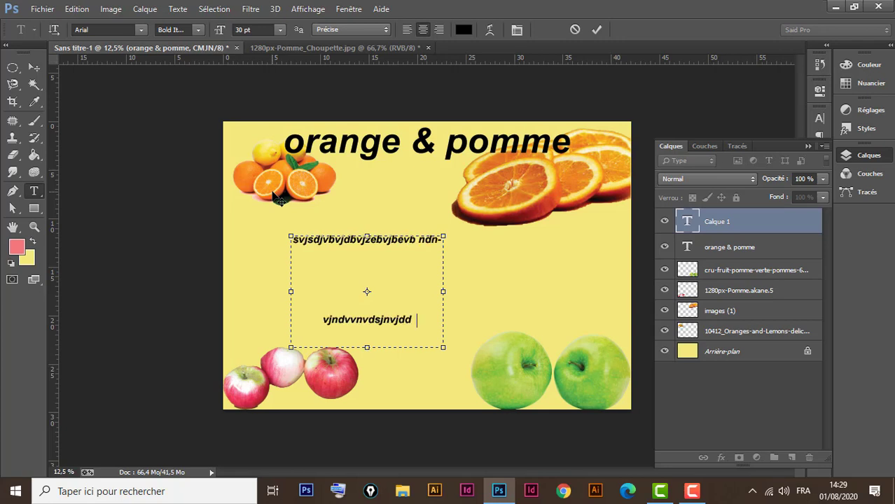
type("nvjnvjnvjnv")
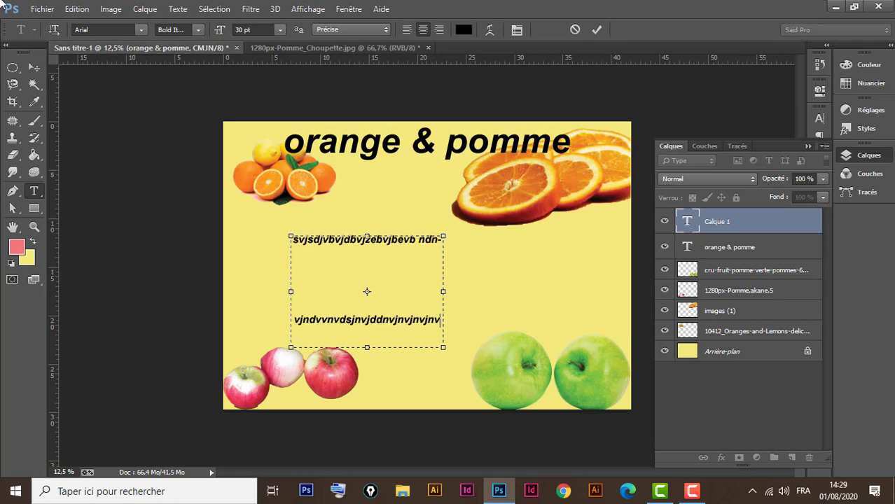
left_click(32, 69)
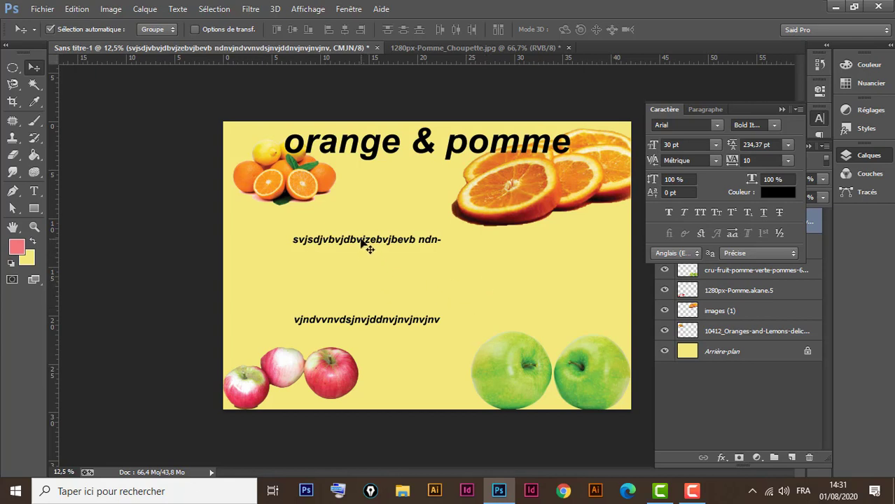
left_click_drag(361, 245, 372, 235)
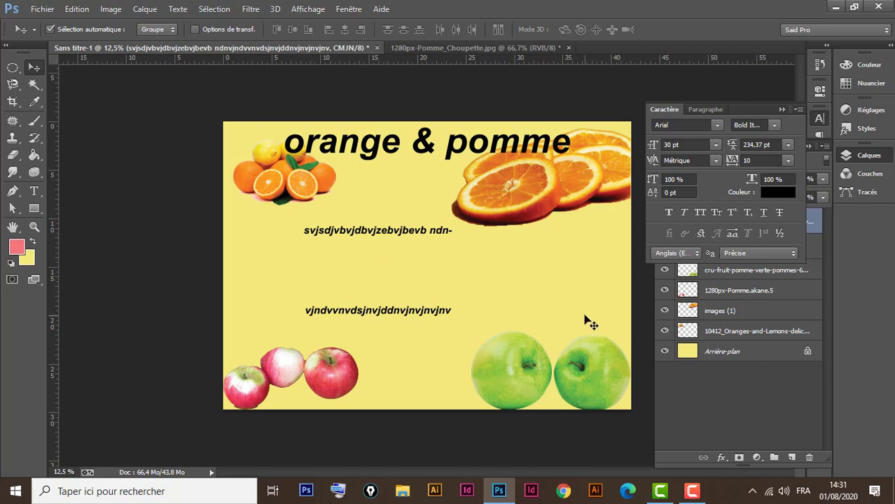
- Reduce the filler paragraph's line spacing (leading) to 72 pt in the character settings
left_click(782, 109)
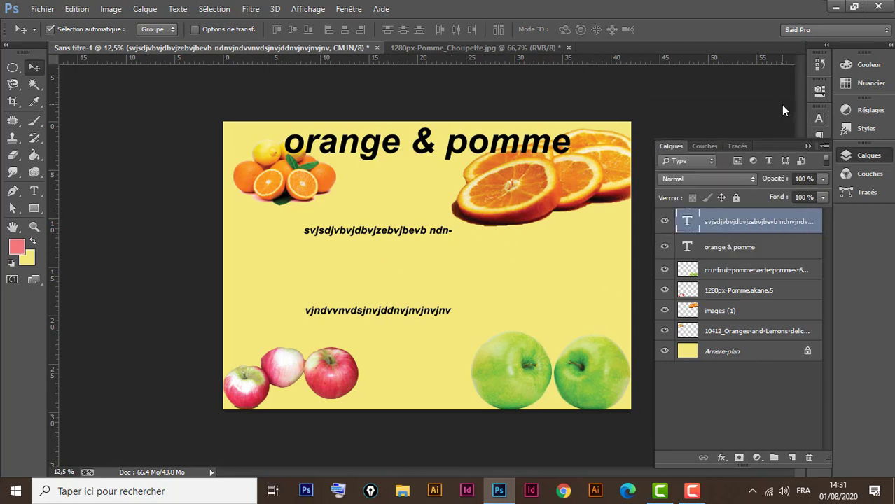
left_click(807, 147)
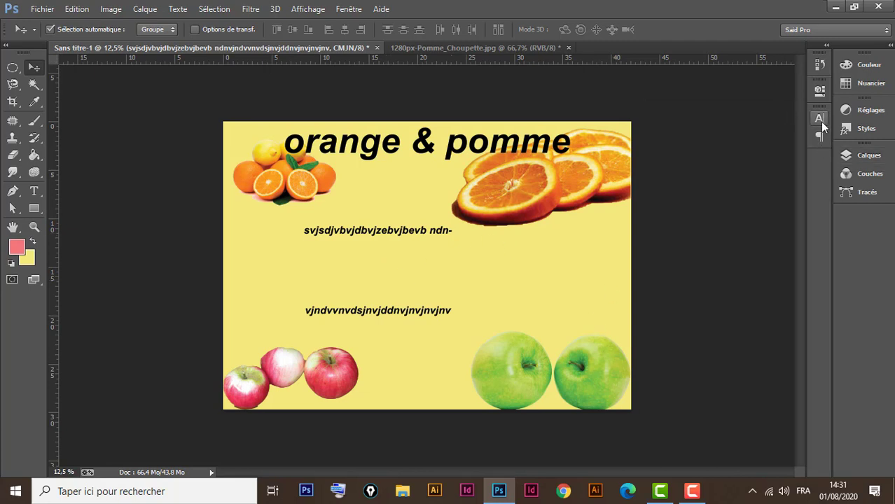
left_click(819, 119)
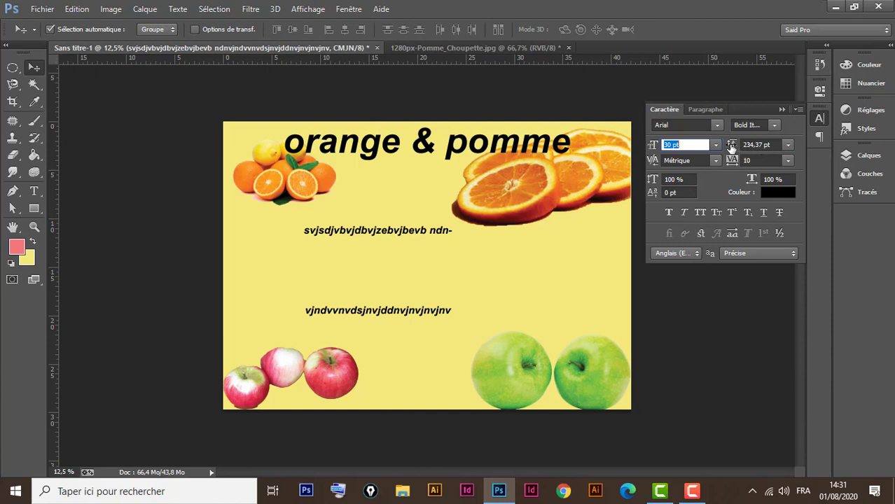
mouse_move(731, 147)
left_mouse_down()
mouse_move(708, 148)
mouse_move(736, 151)
mouse_move(710, 147)
mouse_move(733, 149)
mouse_move(719, 150)
left_mouse_up()
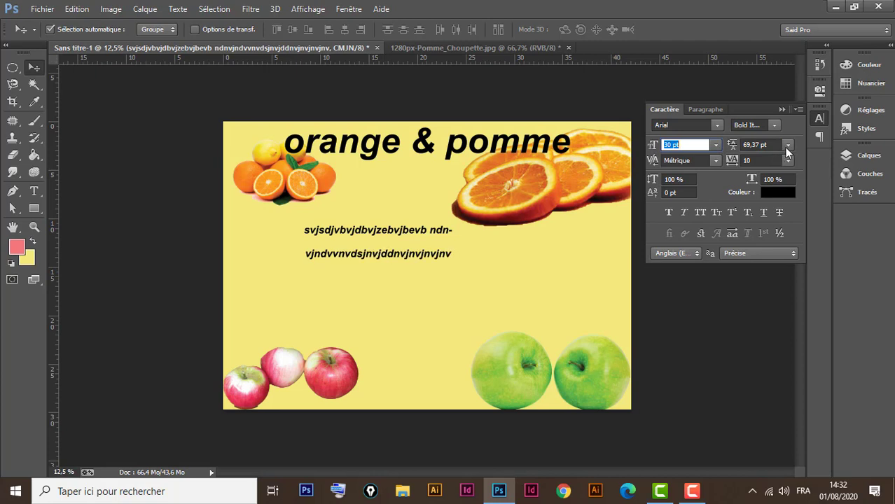
left_click(788, 145)
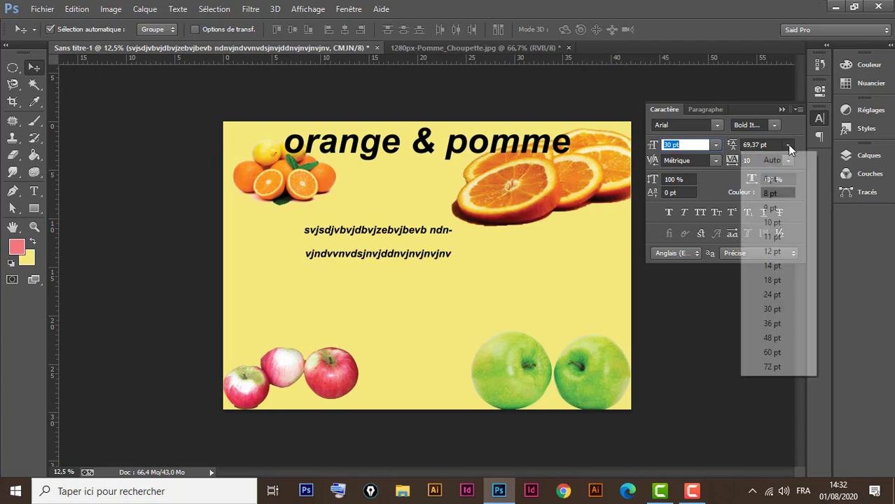
left_click(774, 367)
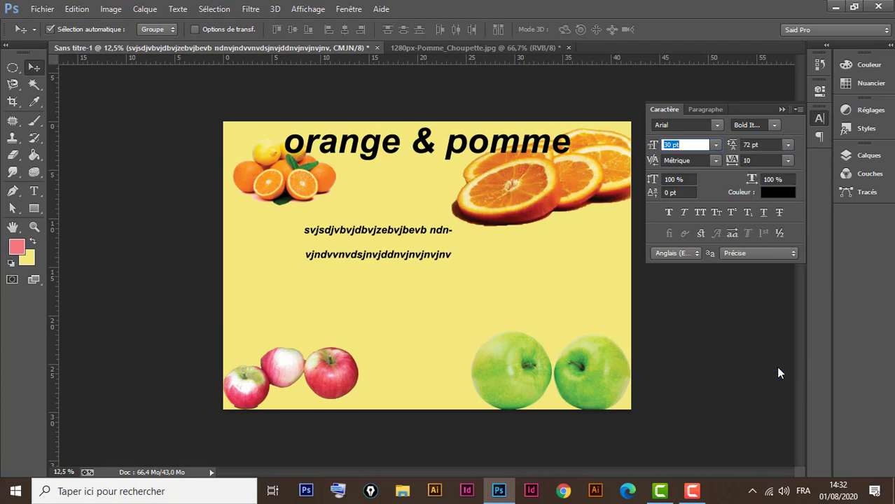
- Set the filler paragraph's line spacing (leading) to 60 pt and move the paragraph slightly to the left
left_click(787, 144)
left_click(748, 147)
left_click(747, 145)
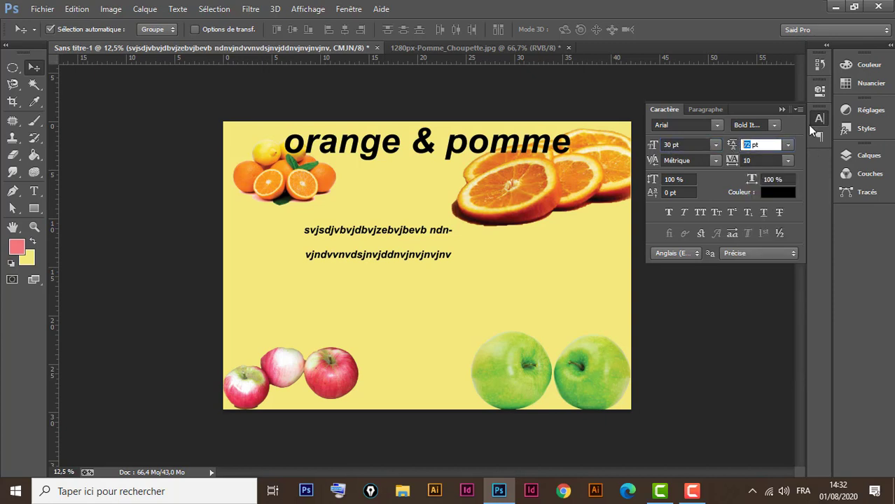
type("60")
key("Return")
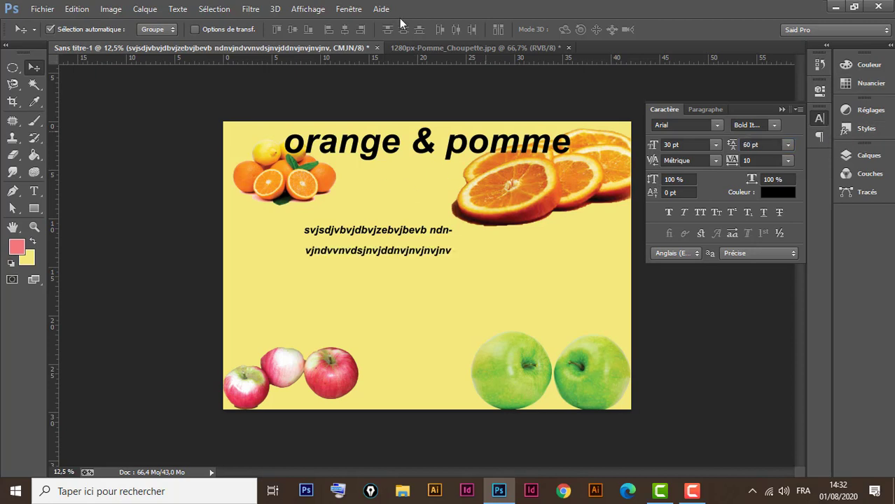
left_click_drag(393, 234, 371, 234)
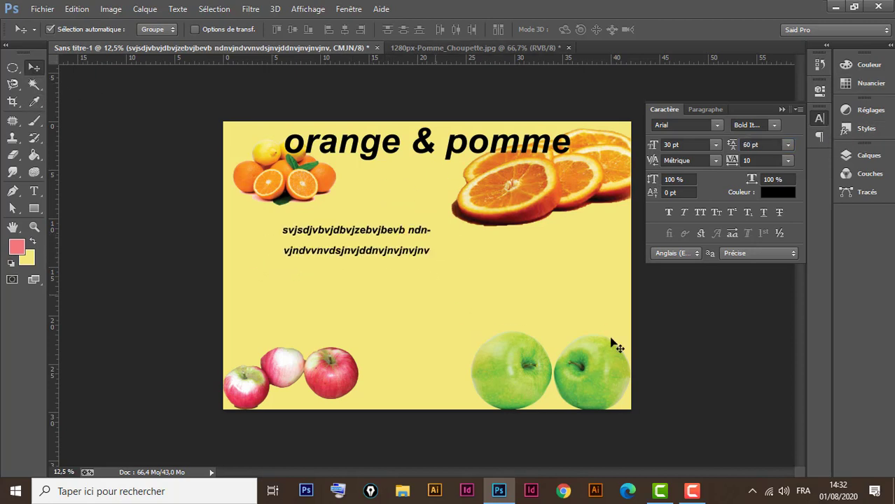
- Append filler text "bhhhdhdhdhh jdjjdjjd jjjjd jjjjjjjjjjjjj" to the paragraph and move it left, beneath the whole oranges and lemons
left_click(780, 109)
left_click(861, 157)
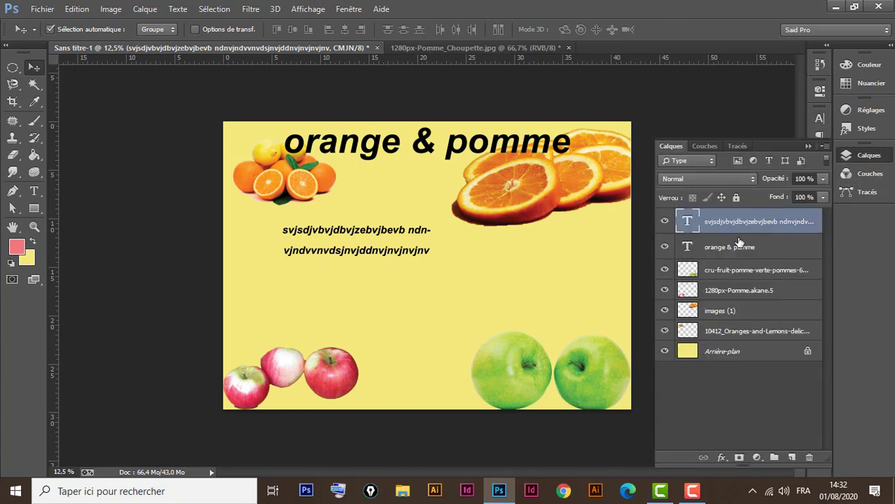
double_click(688, 222)
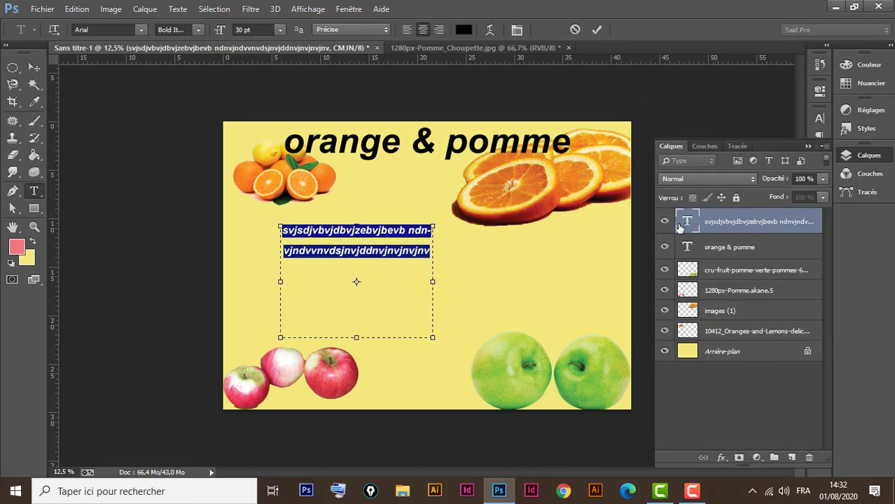
left_click(431, 252)
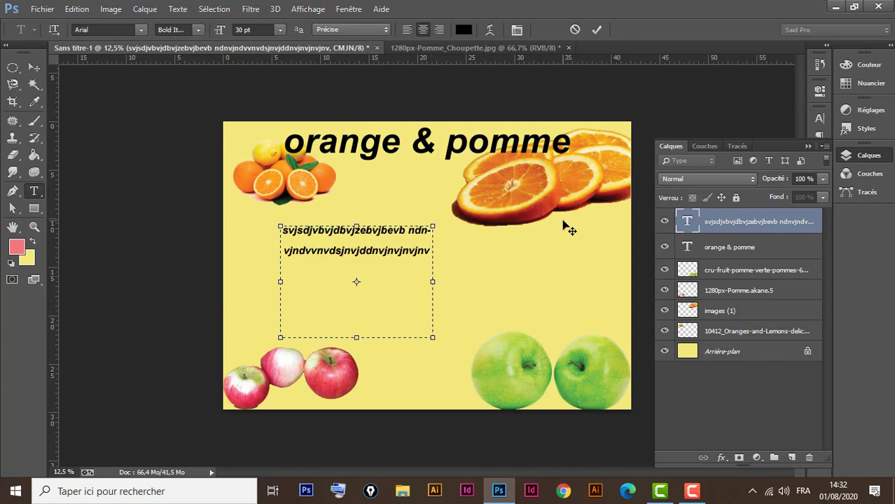
type("bhhhdhdhdh")
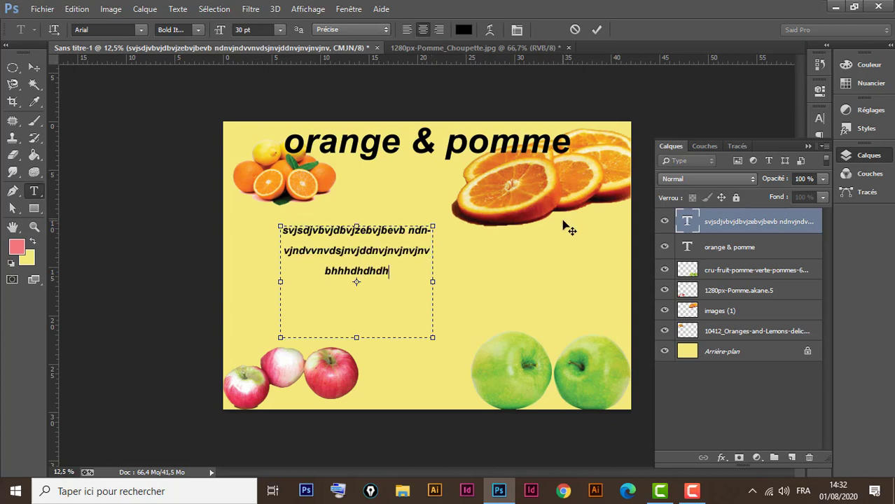
type("h jdjjdjjd")
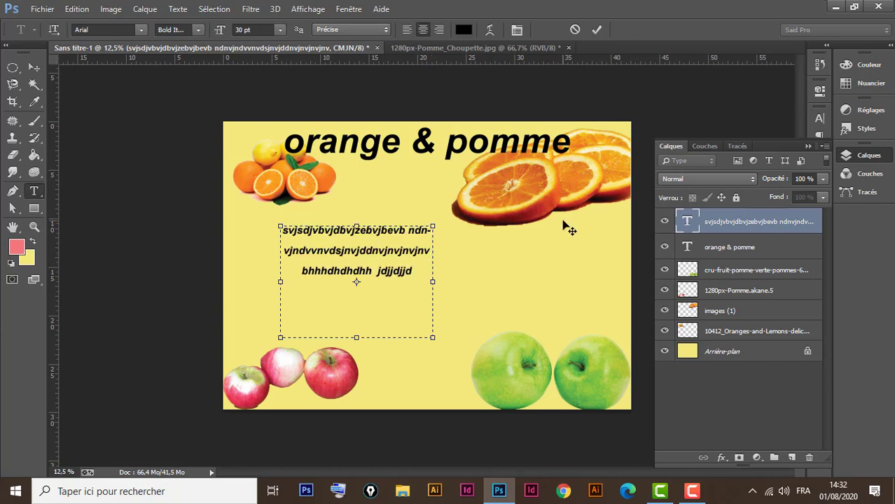
type(" jjjjd jjj")
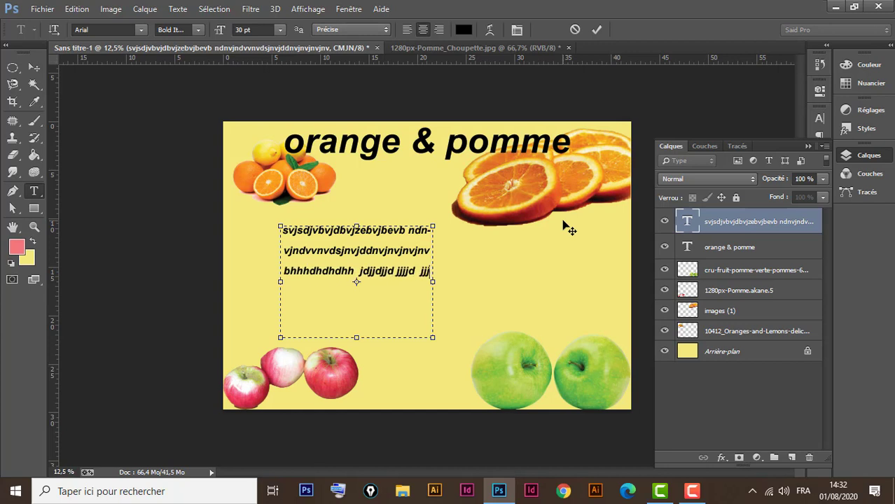
type("jjjjjjjjjjjjjjjjjjj")
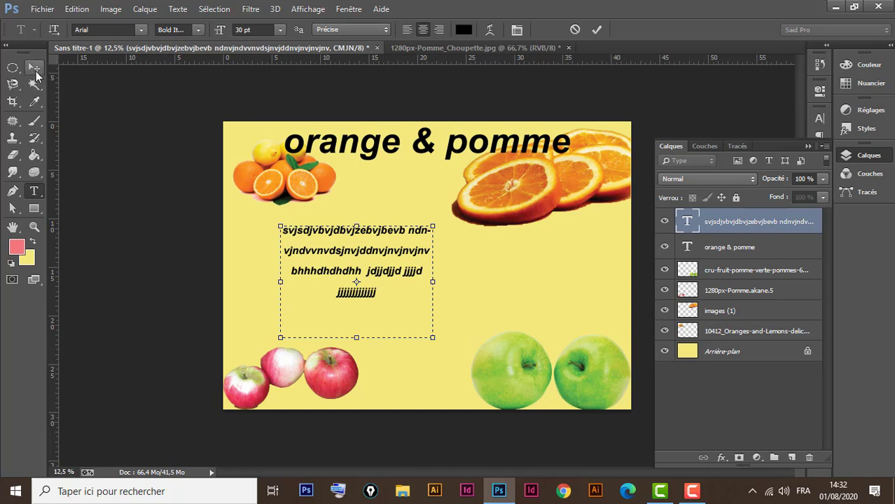
left_click(33, 67)
left_click_drag(365, 245, 312, 238)
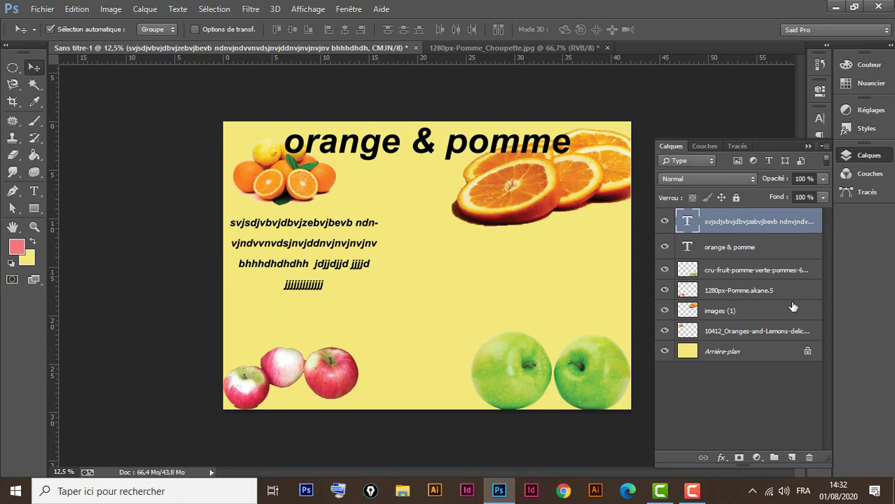
- Delete the filler paragraph layer and the "orange & pomme" title layer
key("Delete")
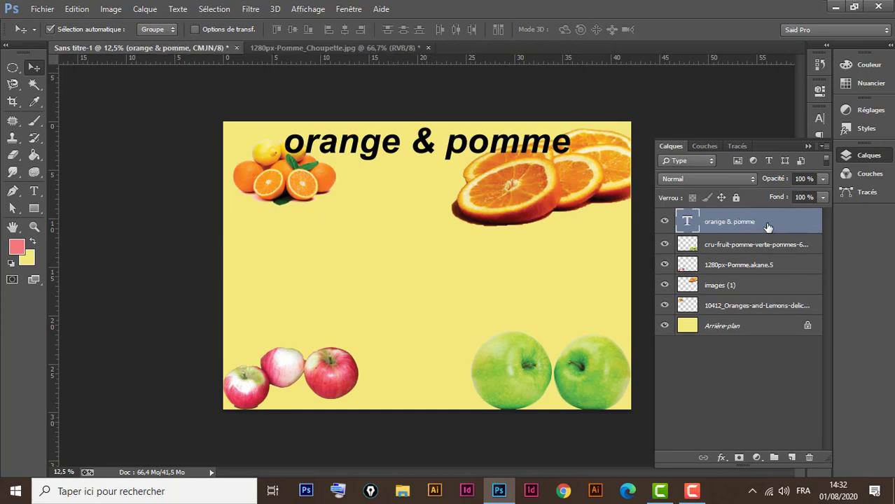
key("Delete")
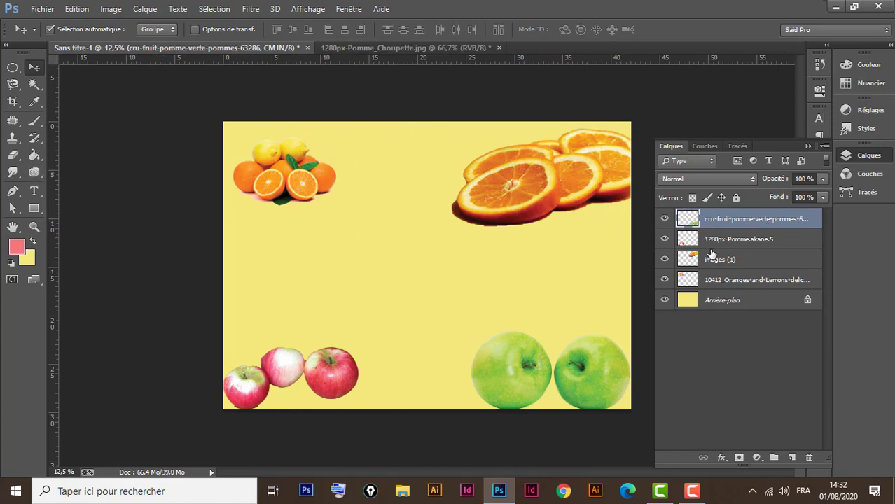
- With the Pen tool in Shape (Forme) mode, draw four straight-connected anchor points across the canvas centre, ending below the orange slices
left_click(10, 196)
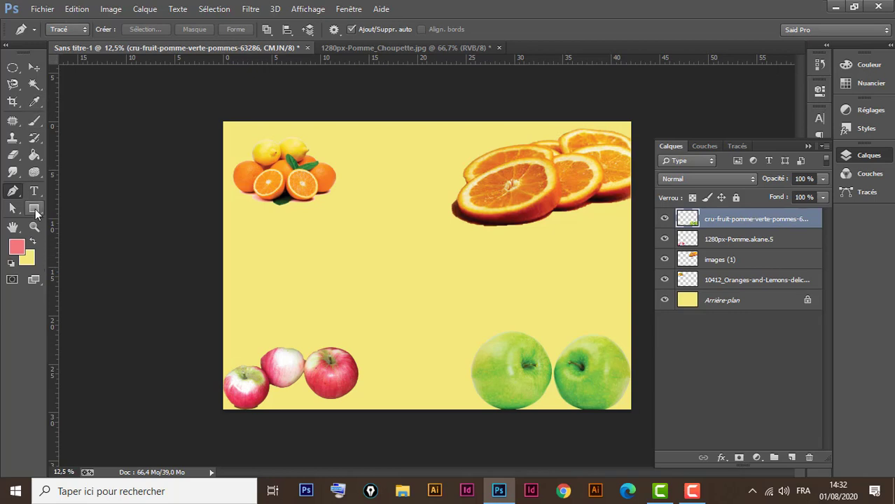
left_click(71, 28)
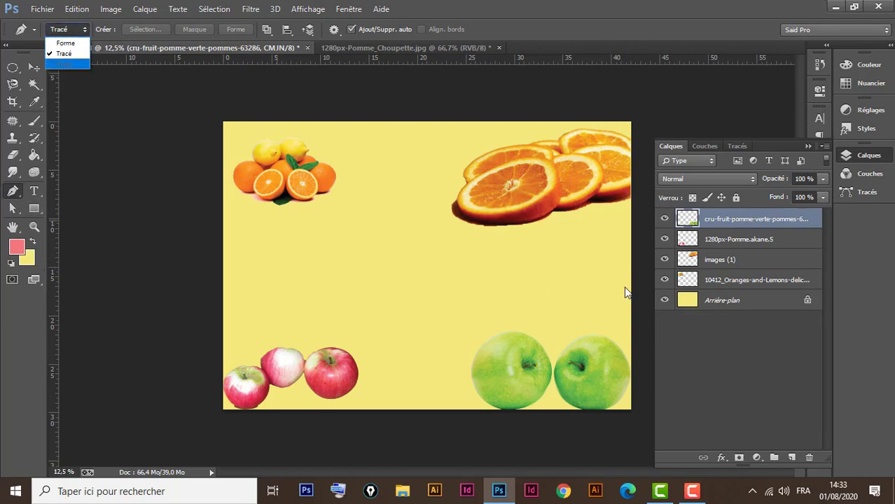
left_click(66, 43)
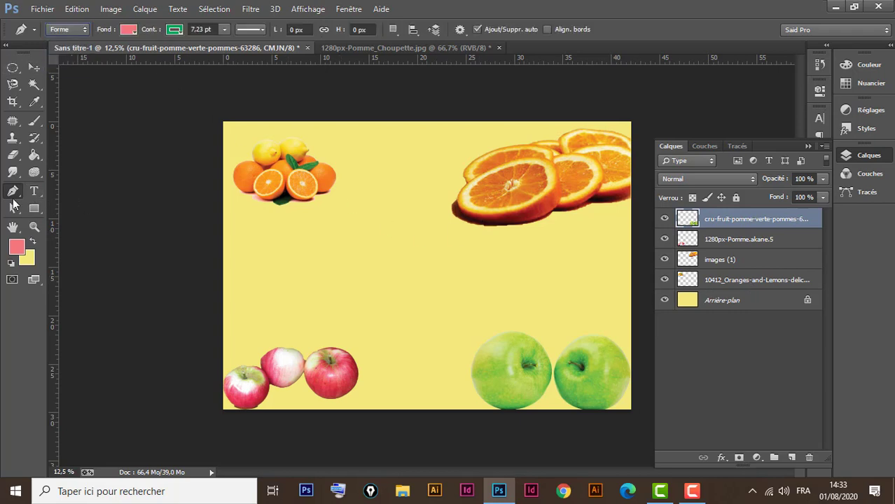
left_click(272, 301)
left_click(318, 219)
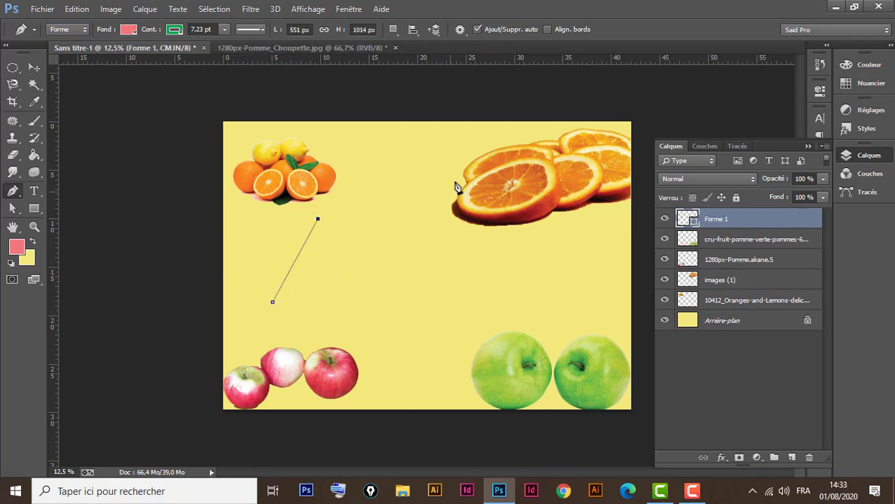
left_click(452, 173)
left_click(548, 263)
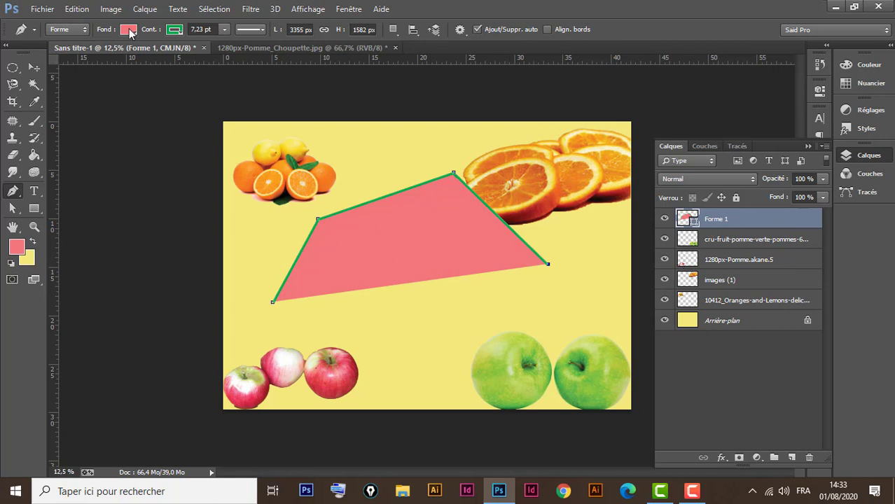
- Remove the shape's fill and close its outline with an S-curved lower edge through one extra anchor point
left_click(129, 31)
left_click(59, 57)
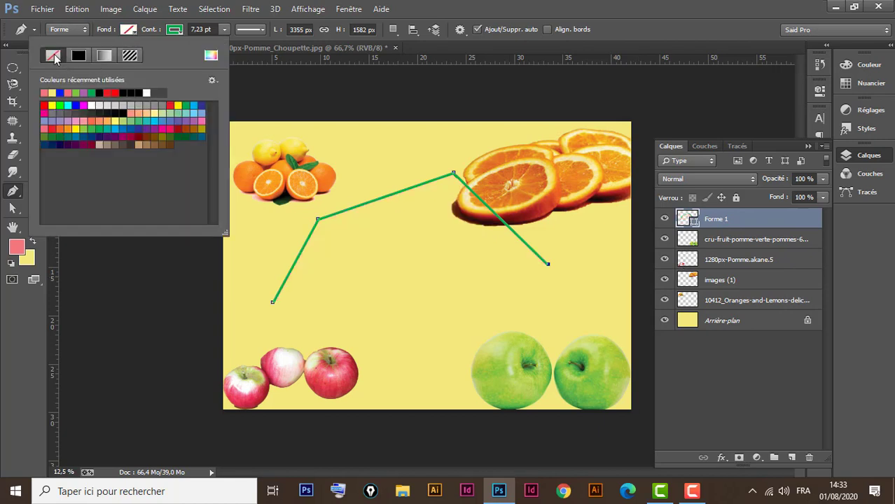
left_click_drag(428, 259, 379, 315)
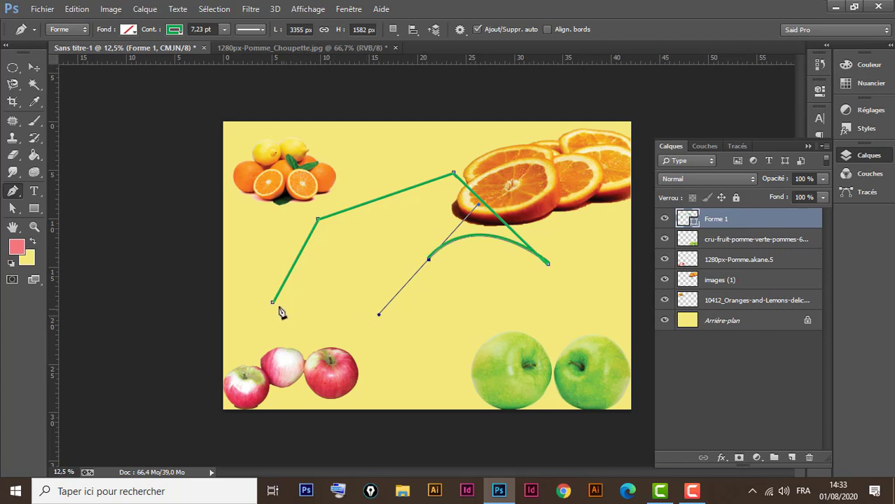
left_click_drag(273, 305, 233, 285)
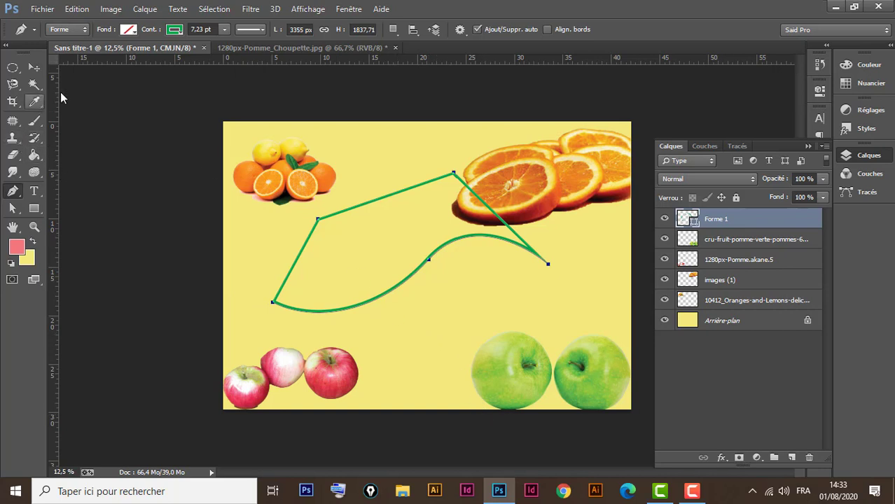
- Fill the closed shape with magenta and move it slightly down and to the left
left_click(128, 32)
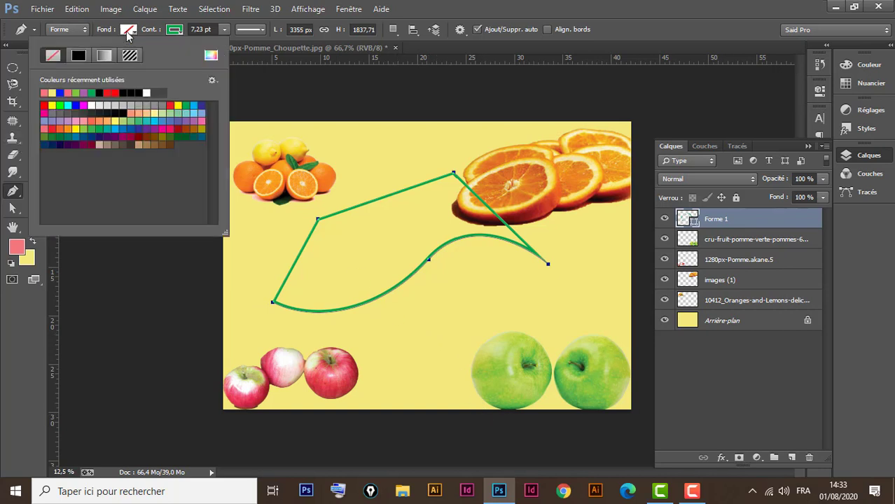
left_click(60, 106)
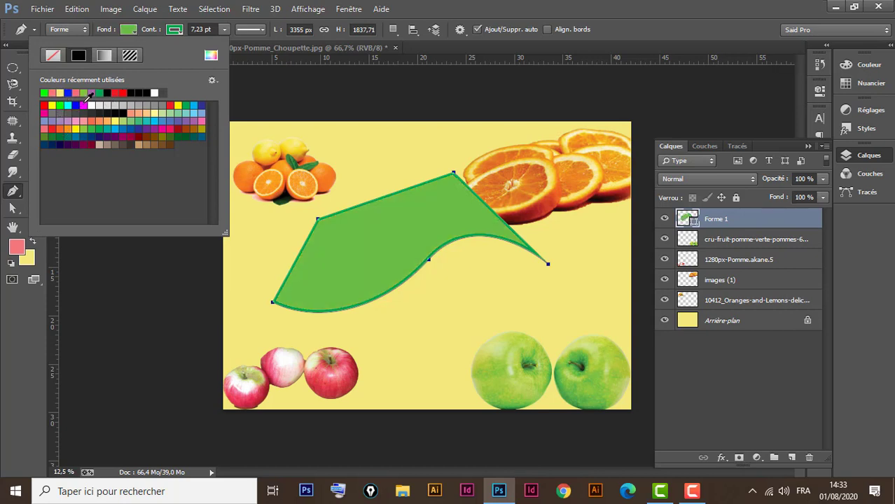
left_click(84, 105)
left_click(480, 9)
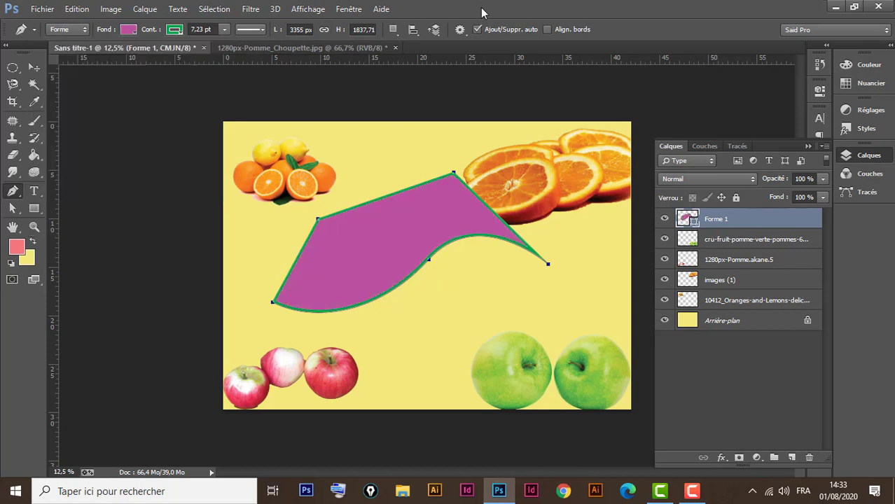
left_click(35, 65)
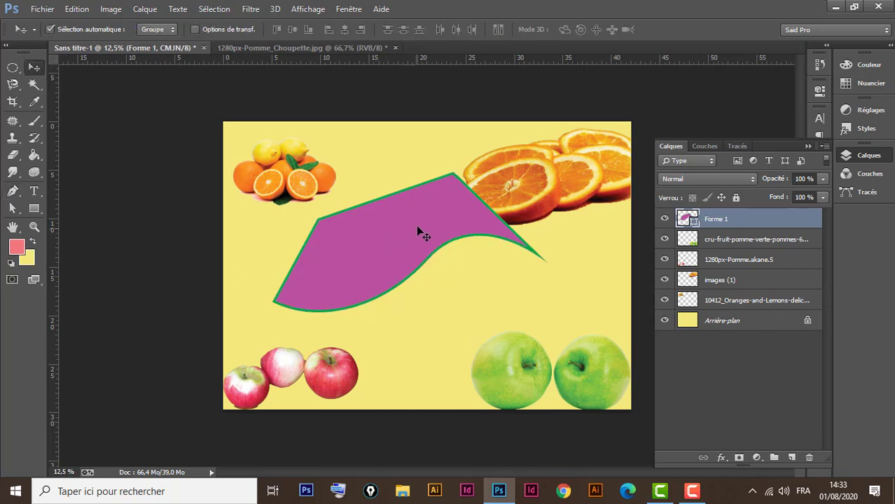
left_click_drag(416, 230, 367, 250)
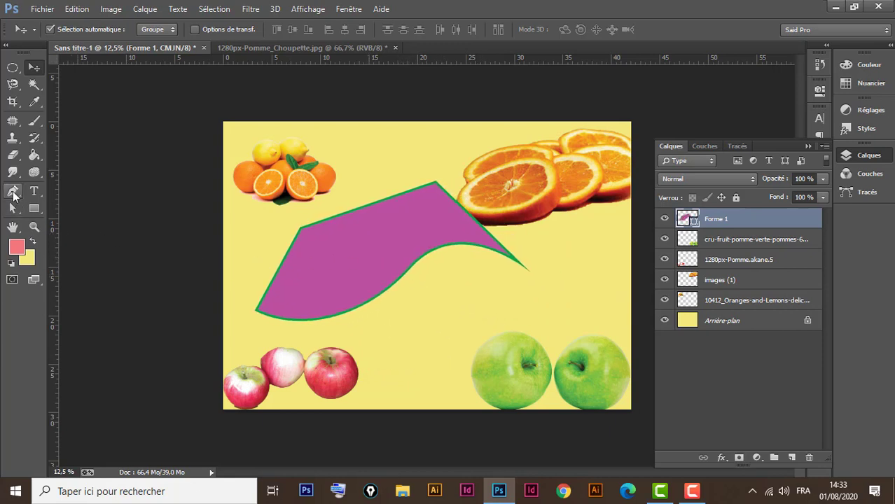
- Switch the Pen tool's drawing mode to Path (Tracé)
left_click(13, 192)
left_click(13, 193)
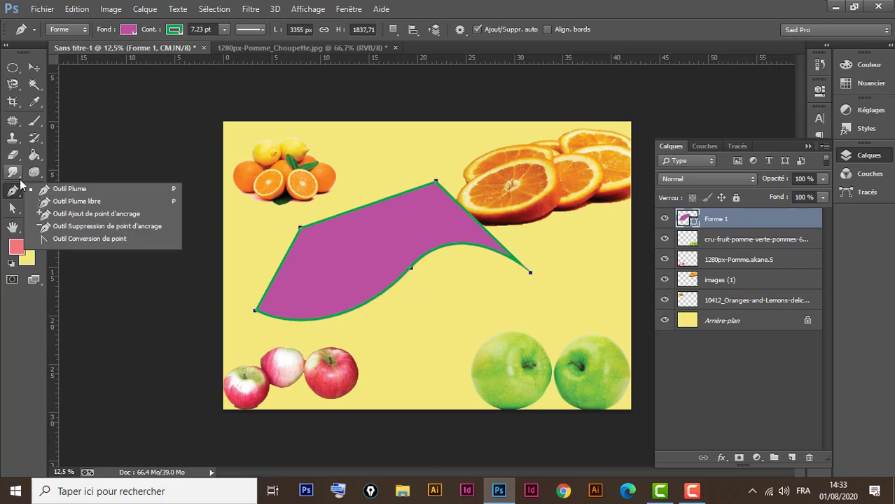
left_click(10, 192)
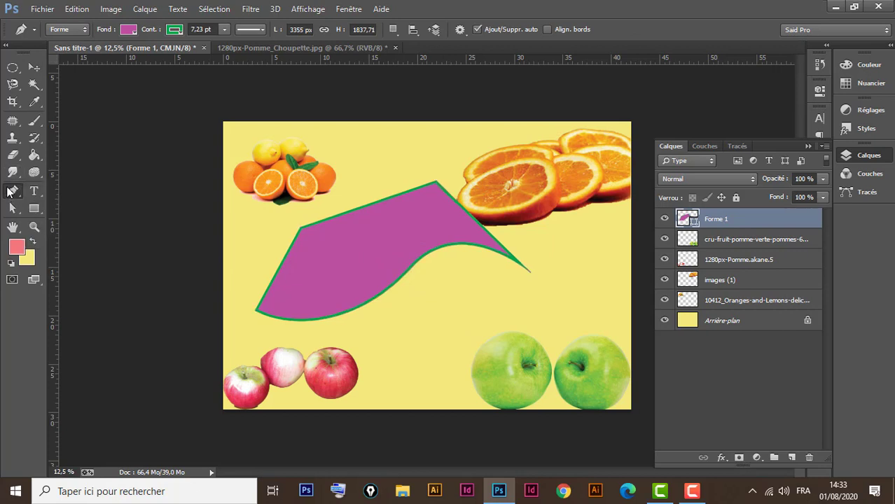
left_click(83, 32)
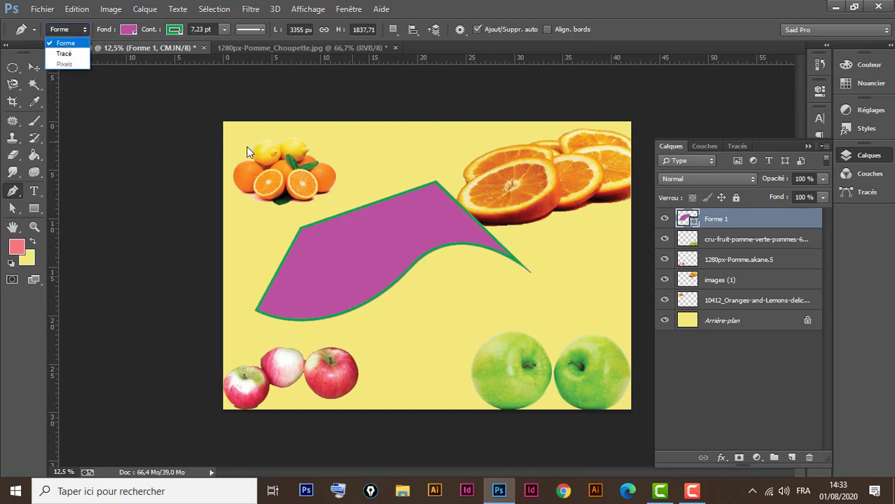
left_click(68, 54)
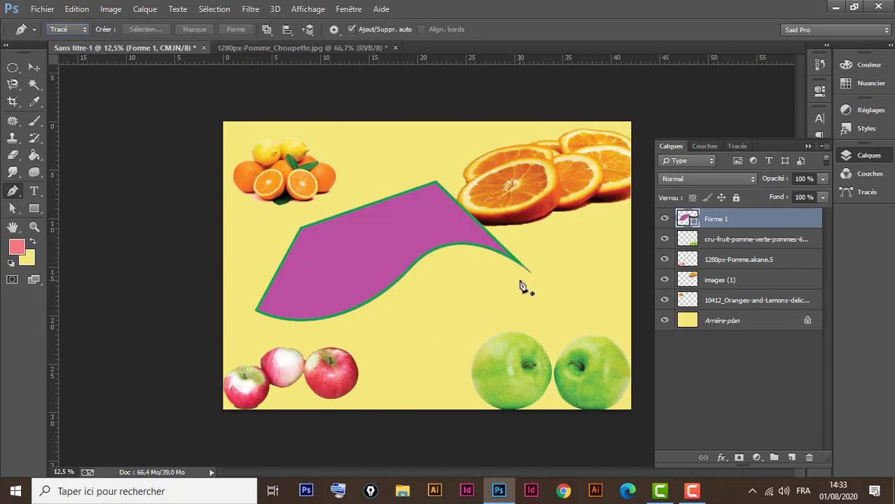
- Draw a five-point path with curved segments between the purple shape and the green apples, and undo it
left_click_drag(379, 339, 497, 232)
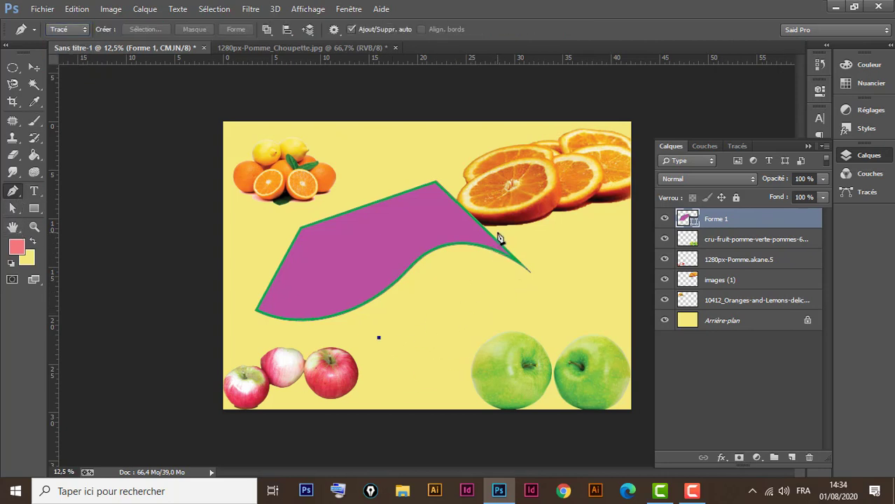
left_click(601, 280)
left_click_drag(507, 328, 517, 390)
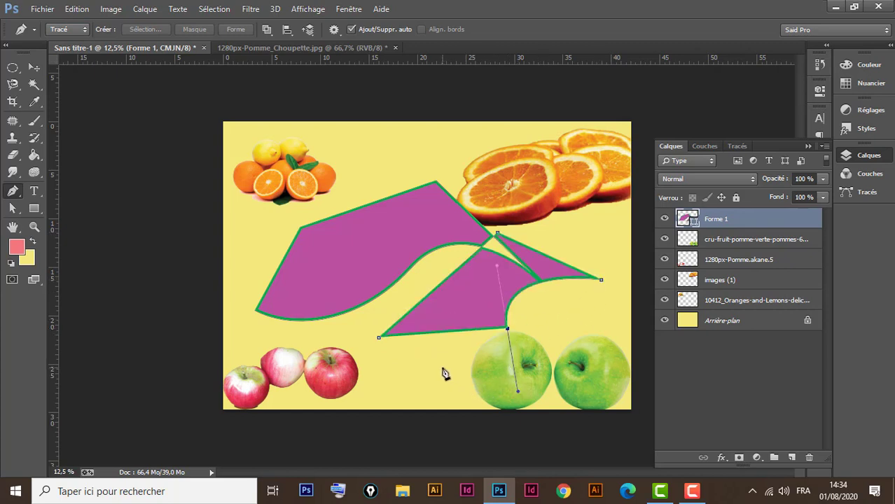
left_click_drag(442, 367, 389, 355)
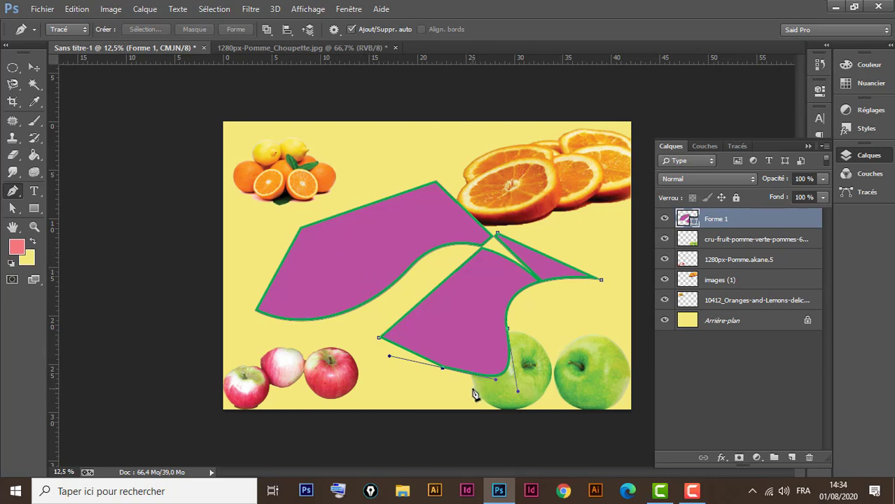
key("ctrl+alt+z")
key("ctrl+alt+z")
key("ctrl+alt+z")
key("ctrl+alt+z")
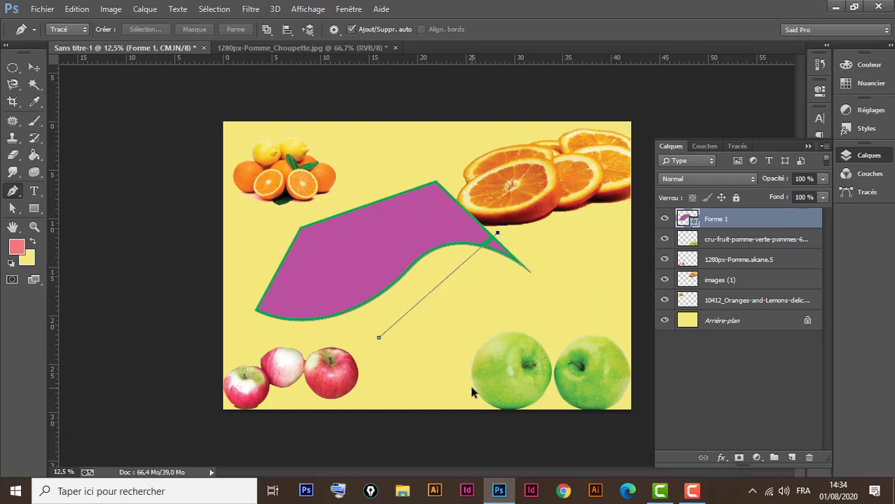
key("ctrl+alt+z")
key("ctrl+alt+z")
- Add a new empty layer above the purple shape layer
left_click(792, 458)
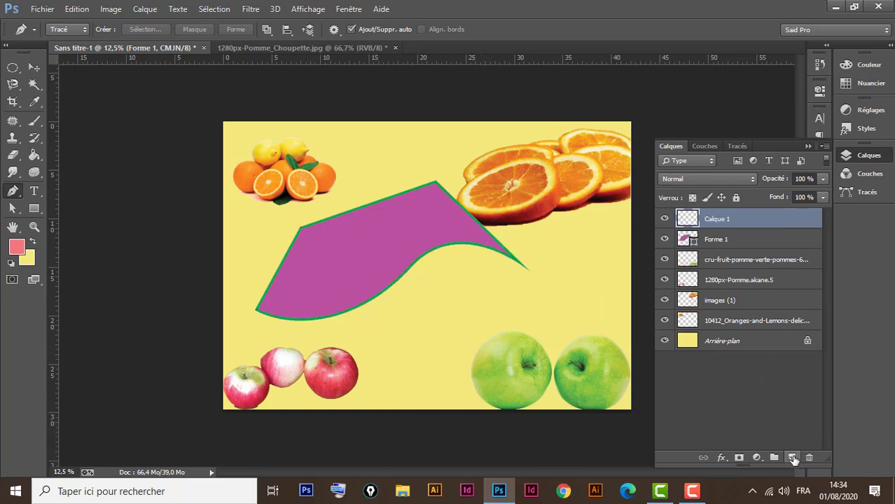
- Draw a closed five-point path with curved segments across the middle of the canvas, overlapping the purple shape and the orange slices
left_click(373, 155)
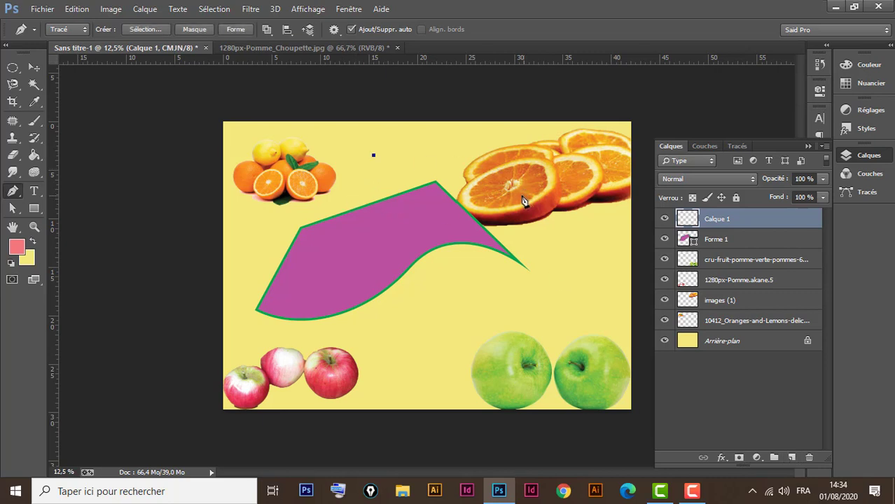
left_click_drag(521, 207, 593, 154)
left_click_drag(495, 327, 397, 374)
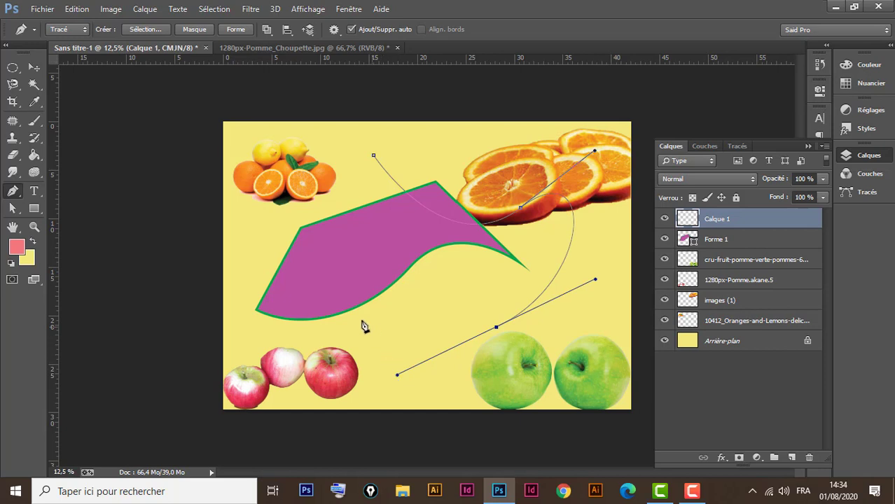
left_click_drag(326, 288, 306, 368)
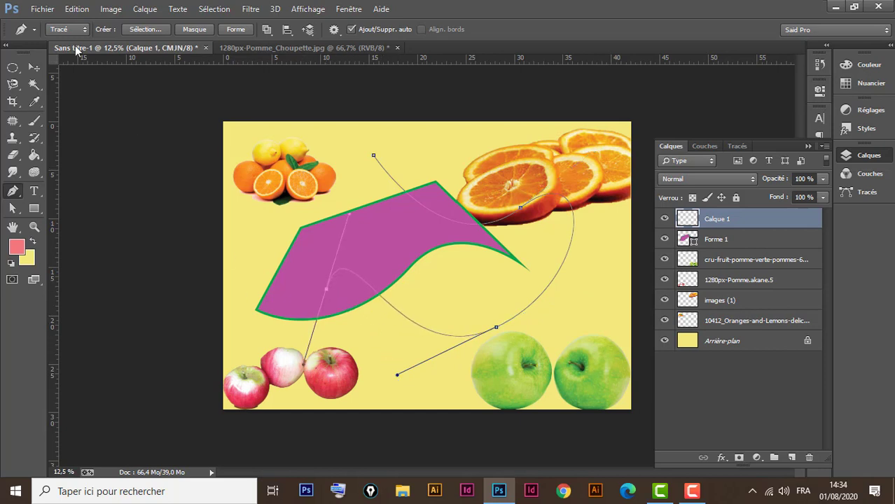
left_click_drag(277, 208, 309, 158)
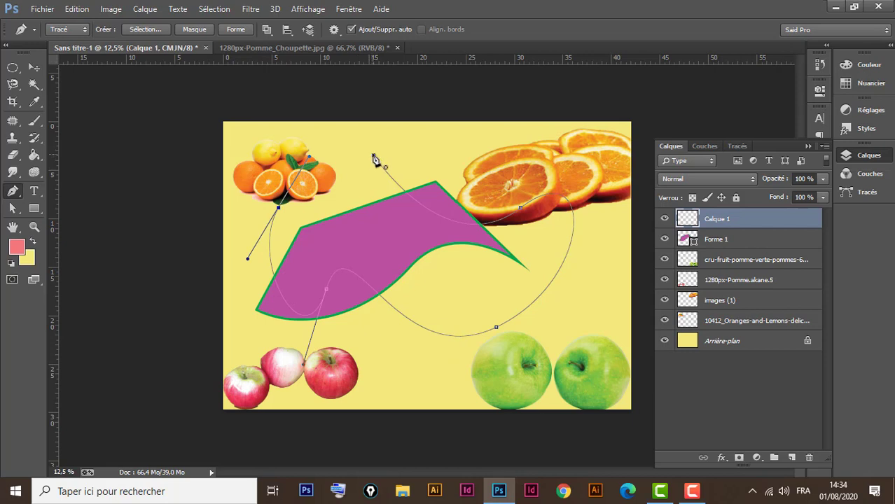
left_click(374, 157)
- Convert the closed path to a selection, fill it with the salmon-pink foreground colour on the new layer, and deselect
key("alt+BackSpace")
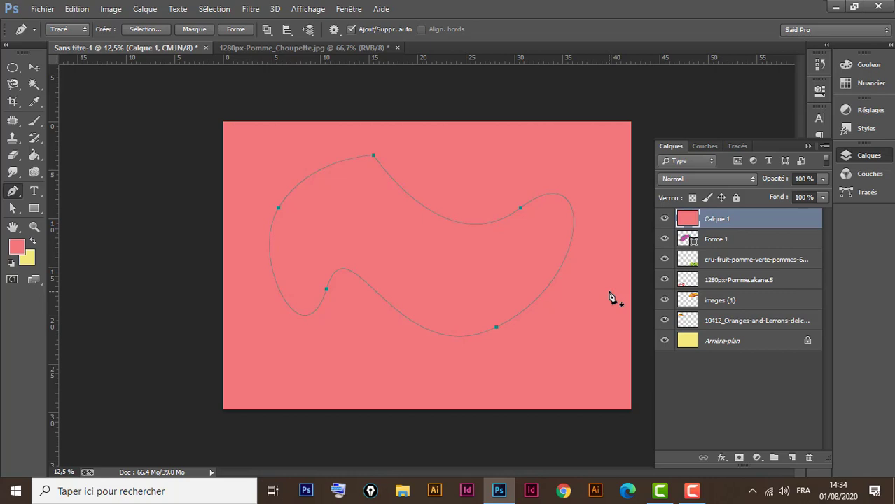
key("ctrl+z")
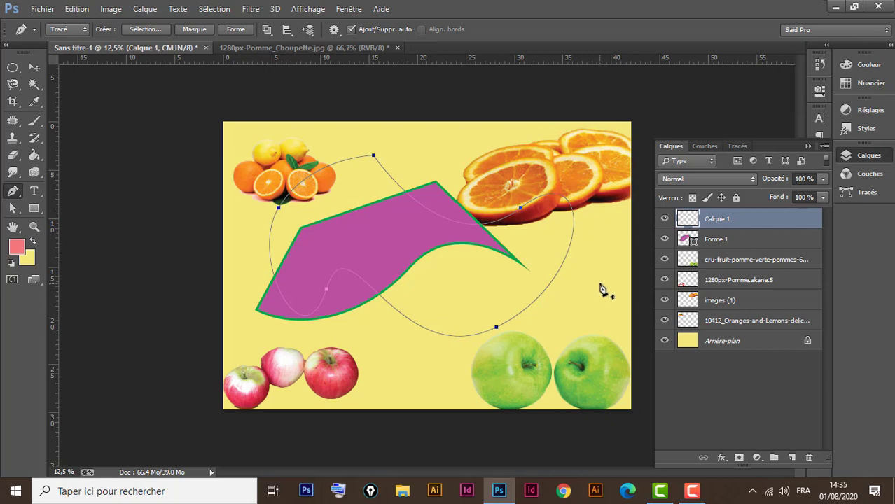
key("ctrl+Return")
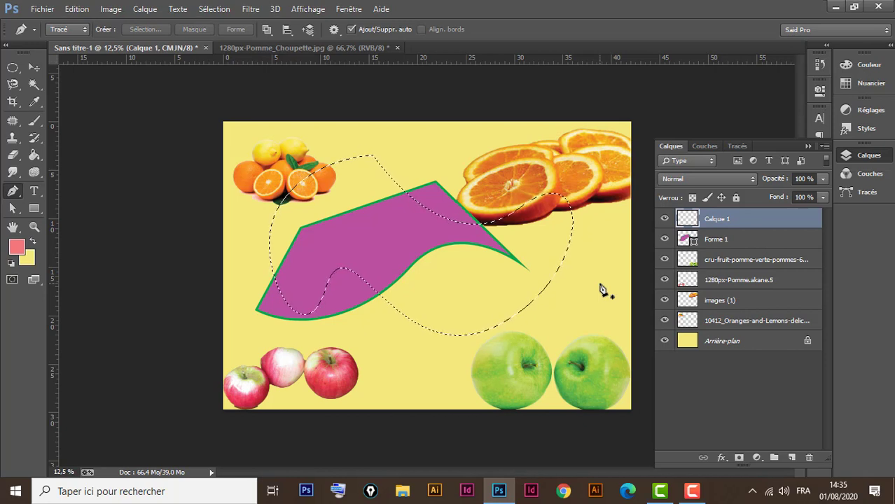
key("alt+BackSpace")
key("ctrl+d")
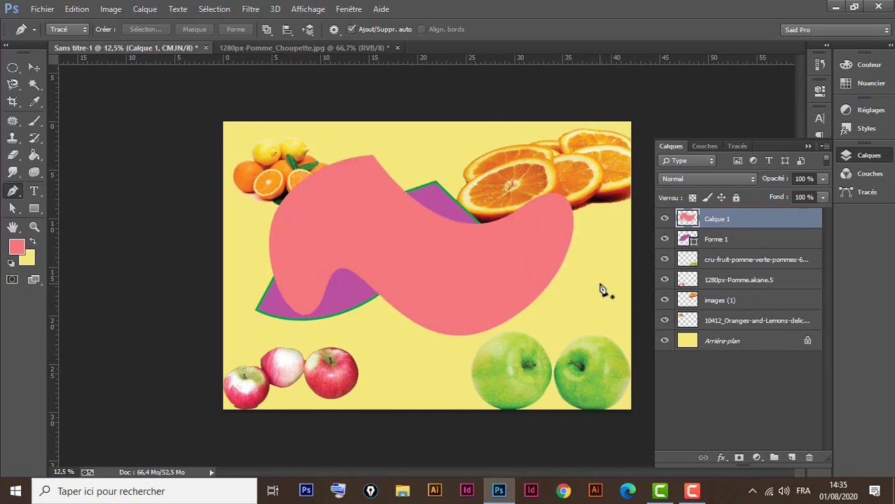
- Move the salmon-pink shape slightly down, and delete both its layer and the purple shape's layer
left_click(30, 65)
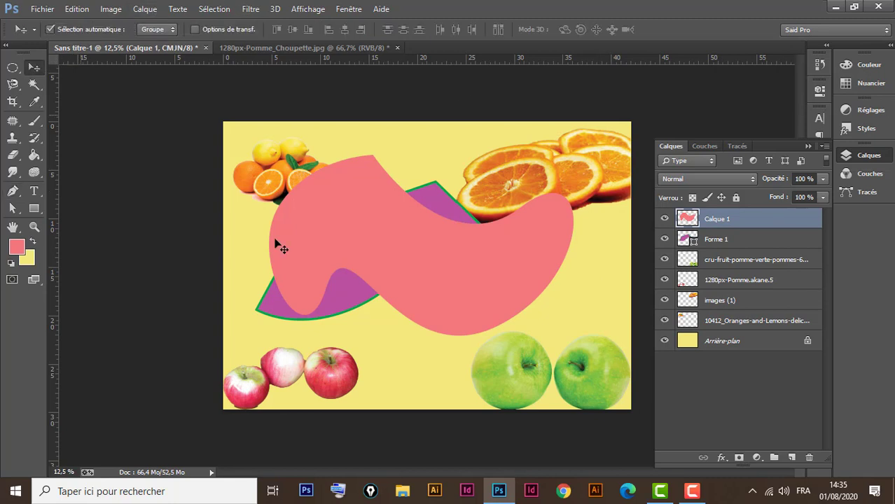
left_click_drag(425, 251, 414, 299)
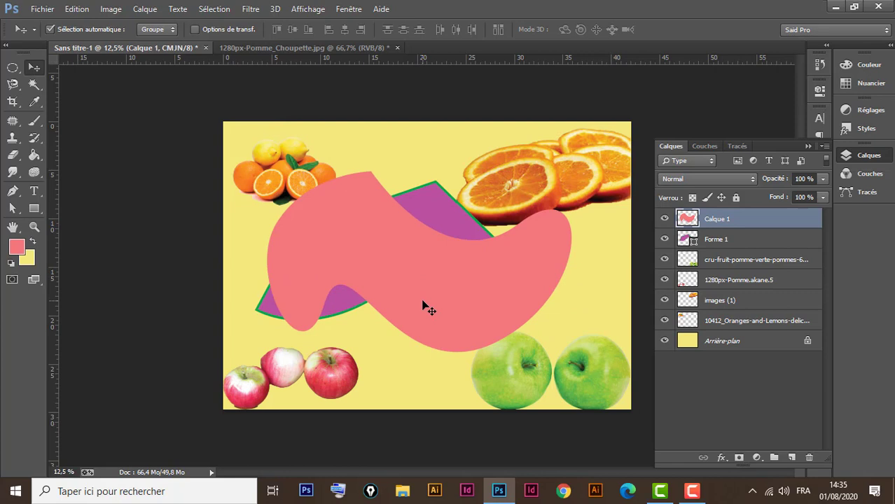
key("Delete")
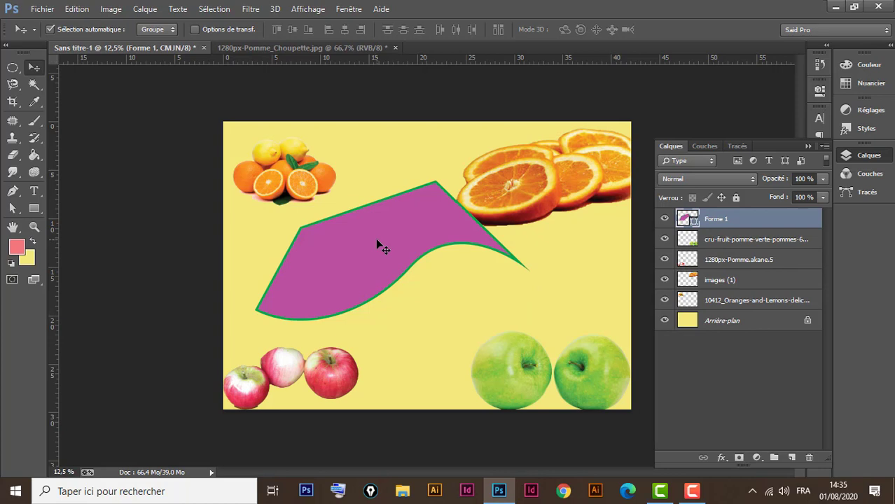
key("Delete")
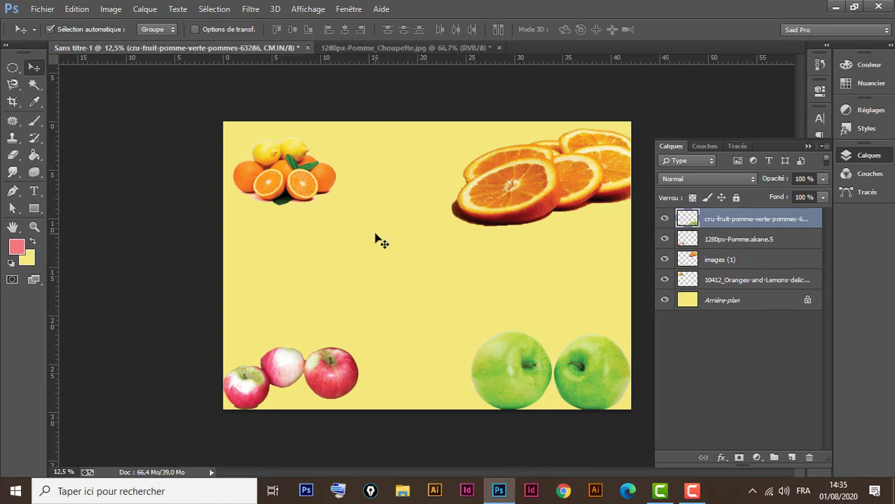
- Draw a closed five-point curved shape about 4481 by 2277 px in the canvas centre with the Pen tool in Shape (Forme) mode
left_click(12, 191)
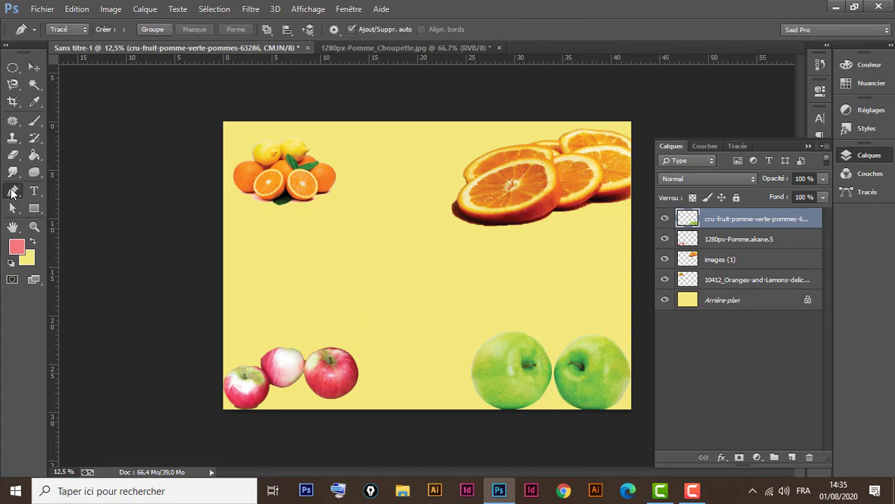
left_click(74, 32)
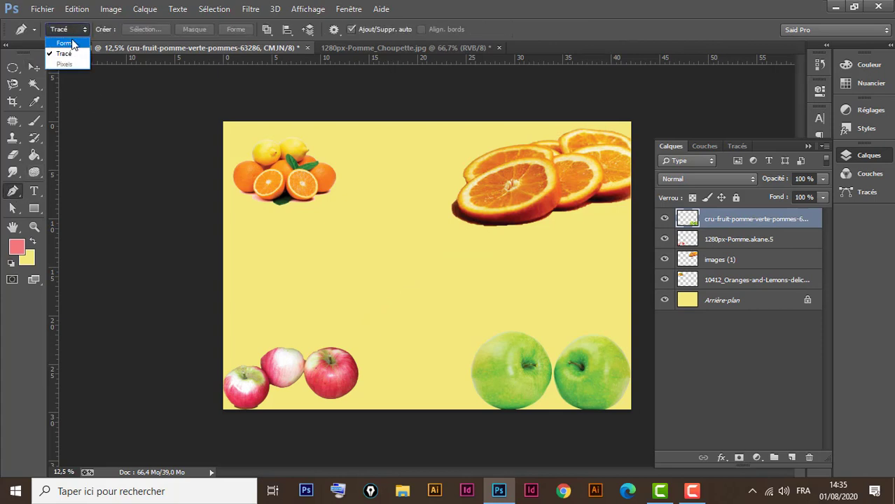
left_click(70, 43)
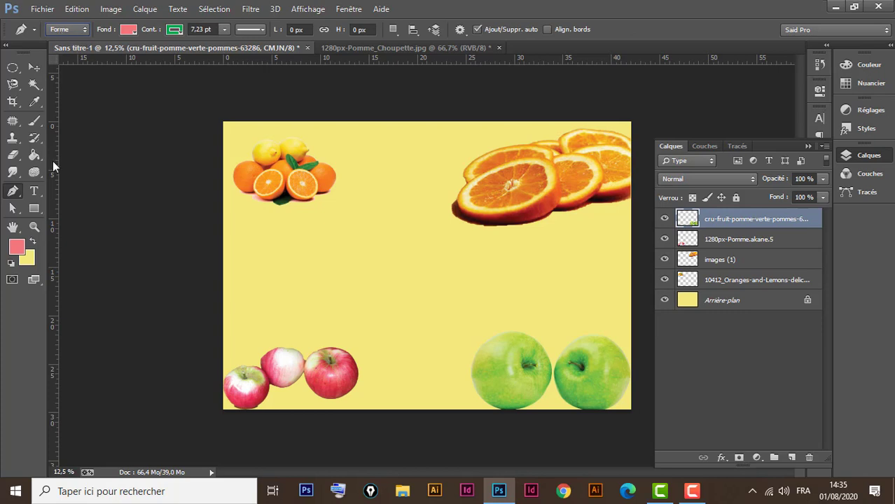
left_click(291, 268)
left_click_drag(403, 193, 504, 237)
left_click_drag(592, 234, 578, 280)
left_click_drag(498, 332, 292, 328)
left_click_drag(293, 273, 289, 243)
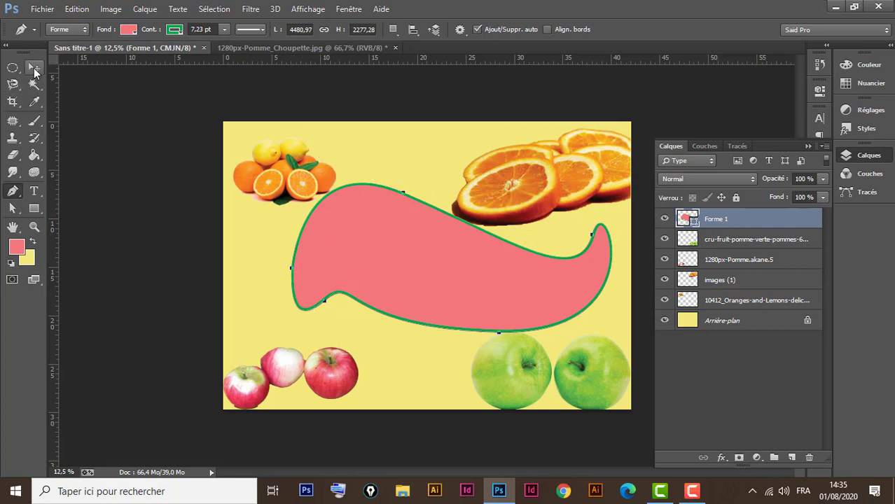
- Move the curved shape slightly down and left with the Move tool, and up and right with the Path Selection tool
left_click(34, 67)
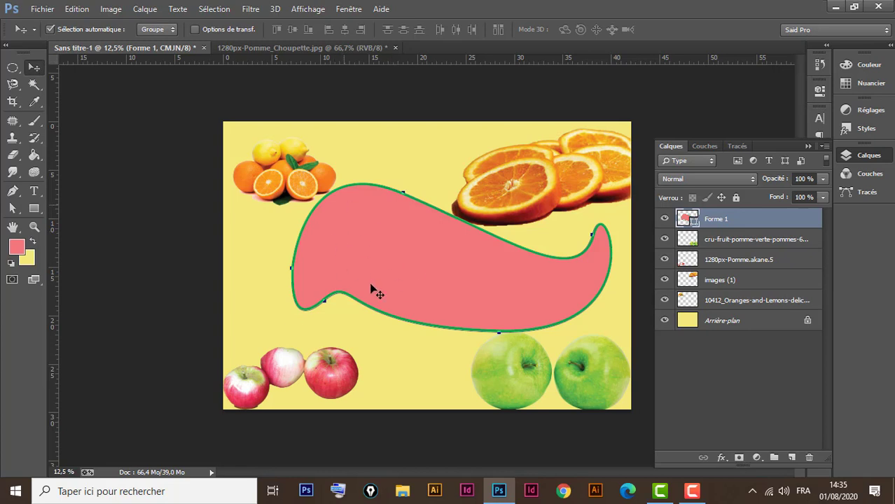
left_click_drag(420, 264, 388, 259)
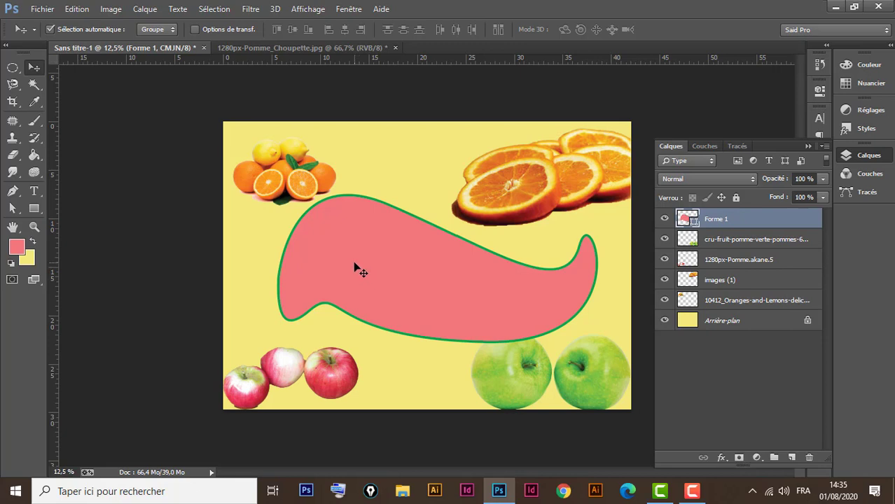
left_click(13, 210)
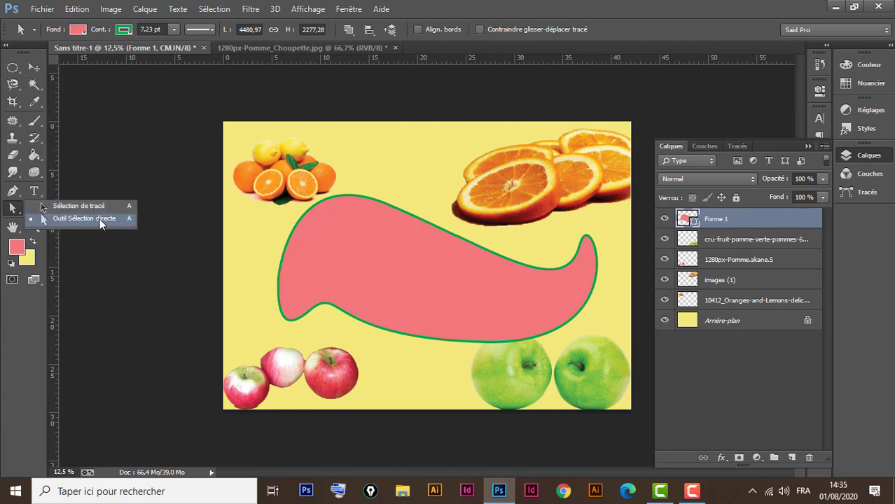
left_click(79, 210)
left_click(292, 283)
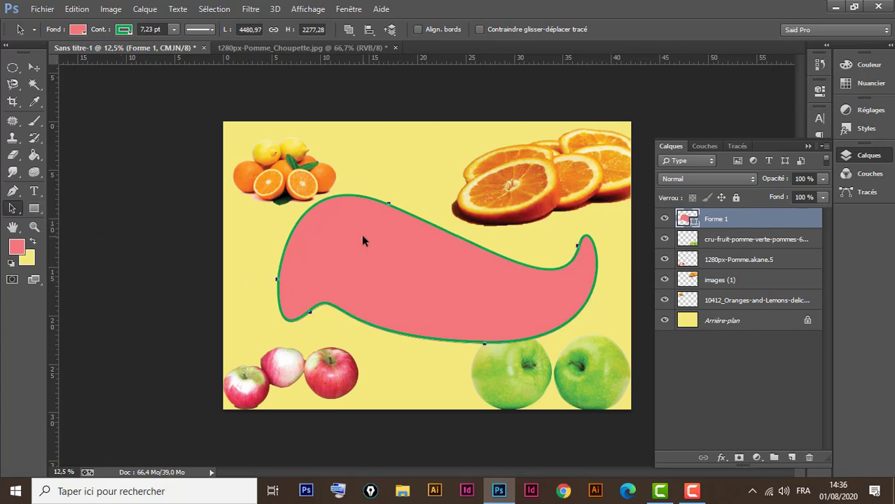
left_click_drag(373, 251, 380, 232)
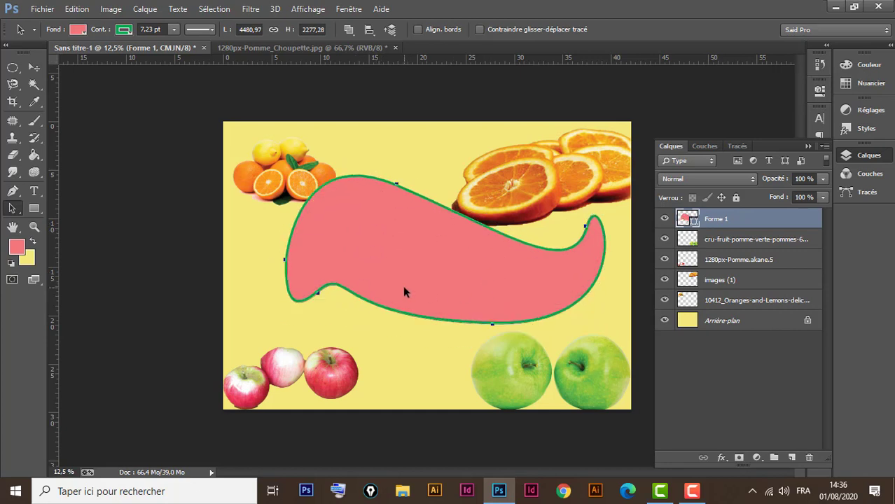
- Reshape the outline with Direct Selection, pulling the bottom anchor onto the green apples and the left edge into a beak-like point
left_click(12, 209)
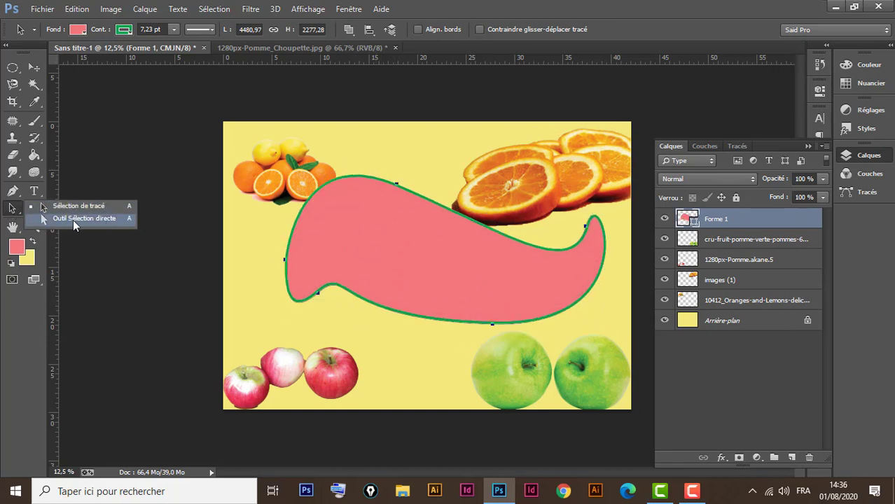
left_click(81, 218)
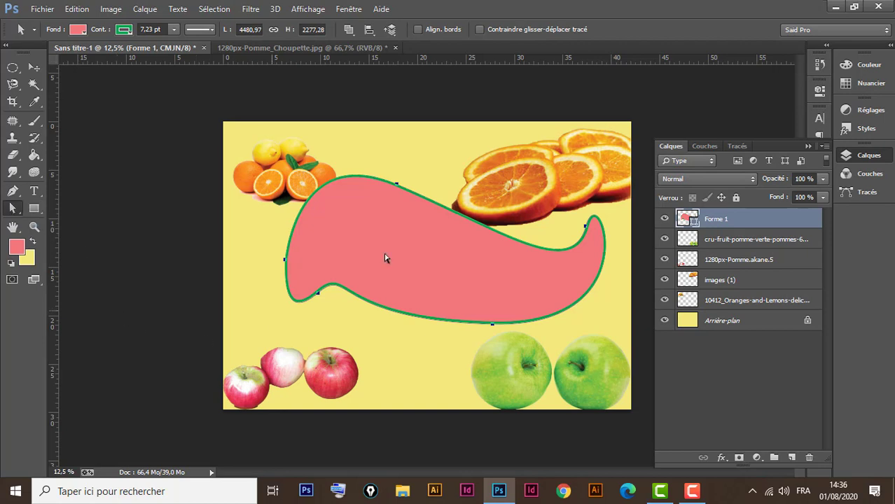
left_click(508, 321)
left_click_drag(492, 325, 492, 381)
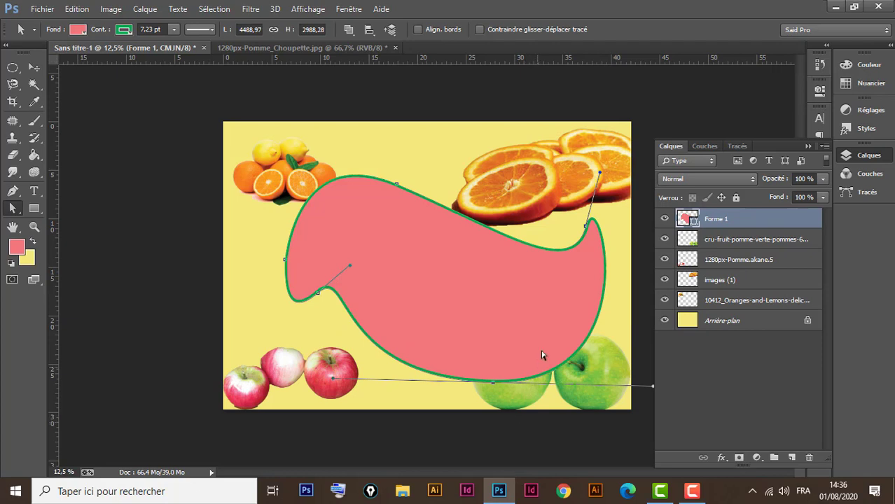
left_click(284, 262)
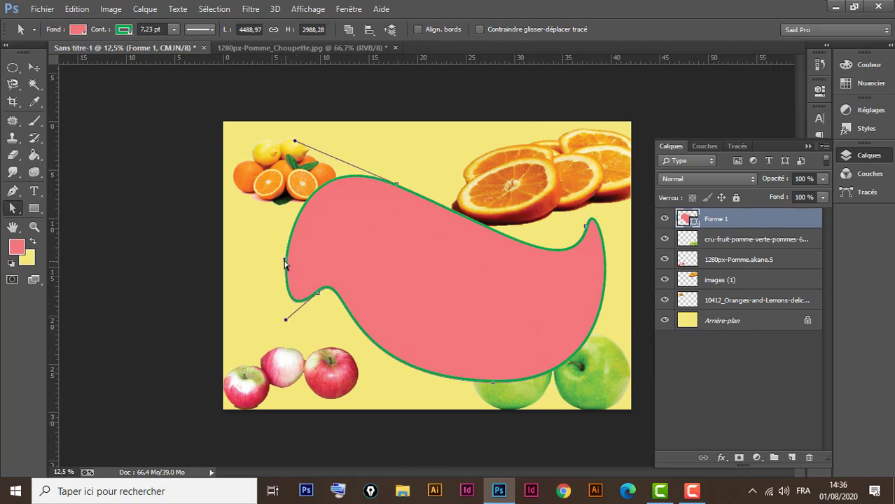
left_click_drag(305, 305, 251, 342)
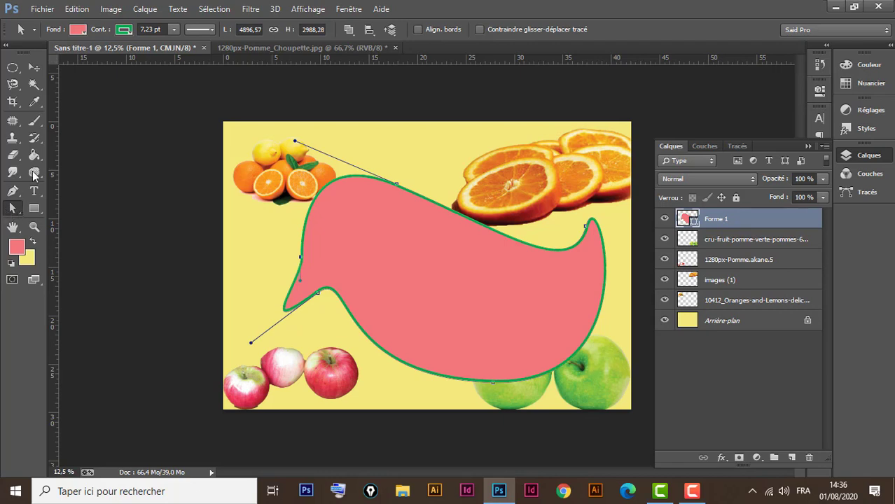
- Move the reshaped bird-like shape slightly up and to the left with the Move tool
left_click(34, 66)
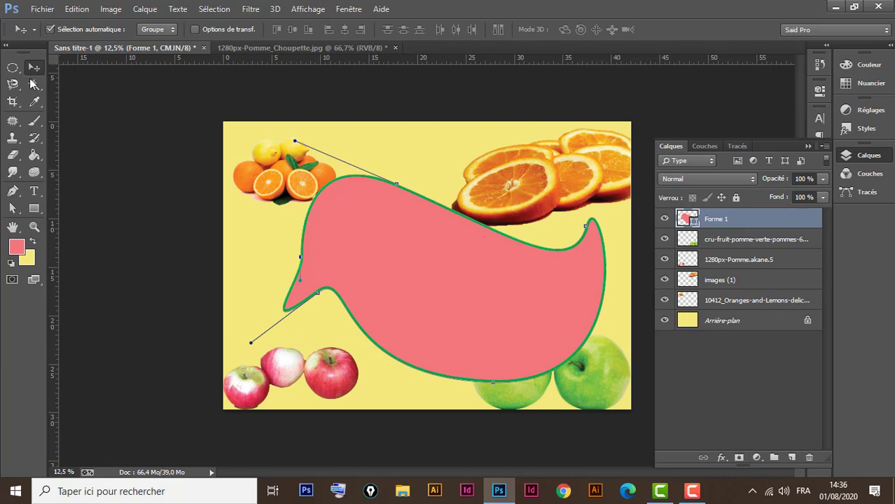
left_click(513, 289)
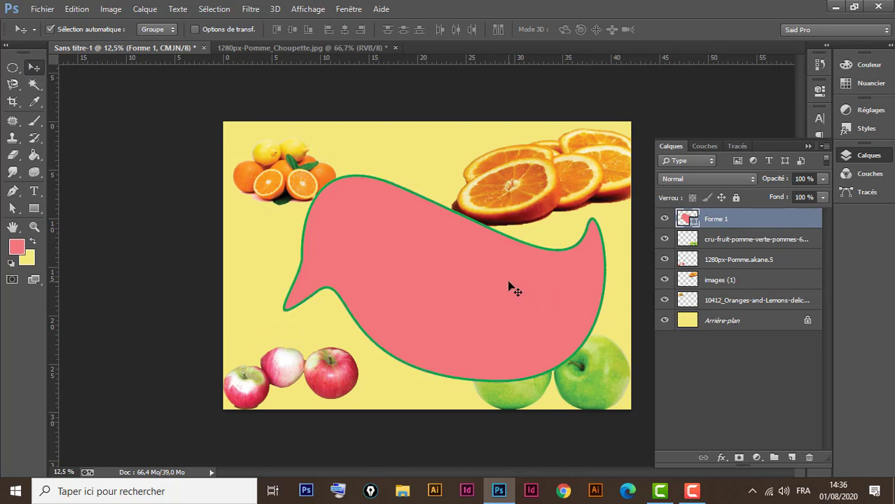
left_click_drag(478, 287, 459, 274)
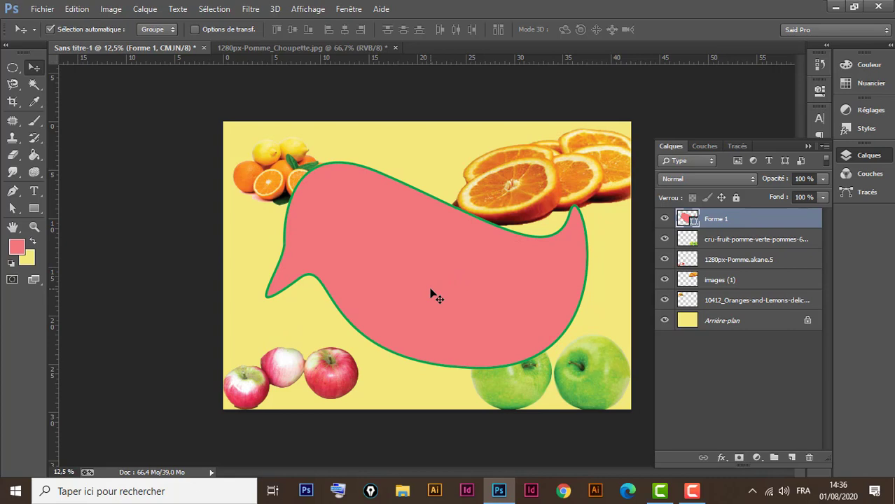
- Activate the Custom Shape tool and switch to the 1280px-Pomme_Choupette.jpg image, collapsing the layer list
left_click(35, 209)
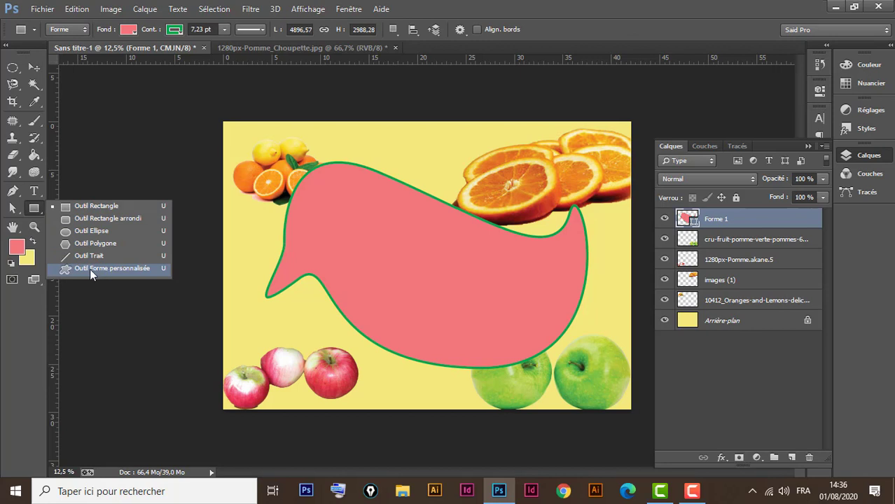
left_click(101, 269)
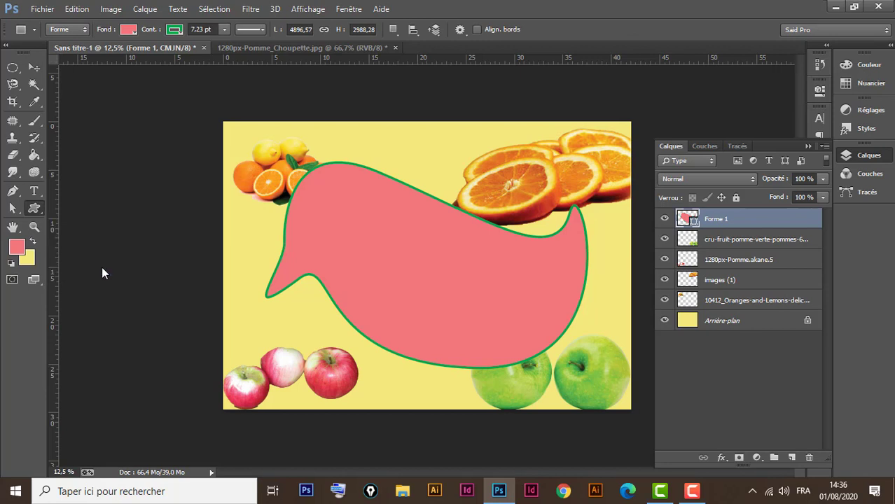
left_click(267, 48)
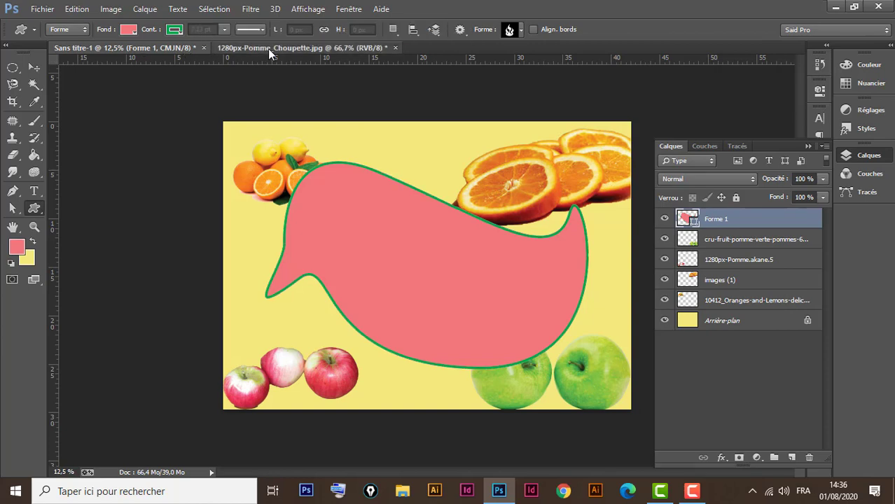
left_click(150, 49)
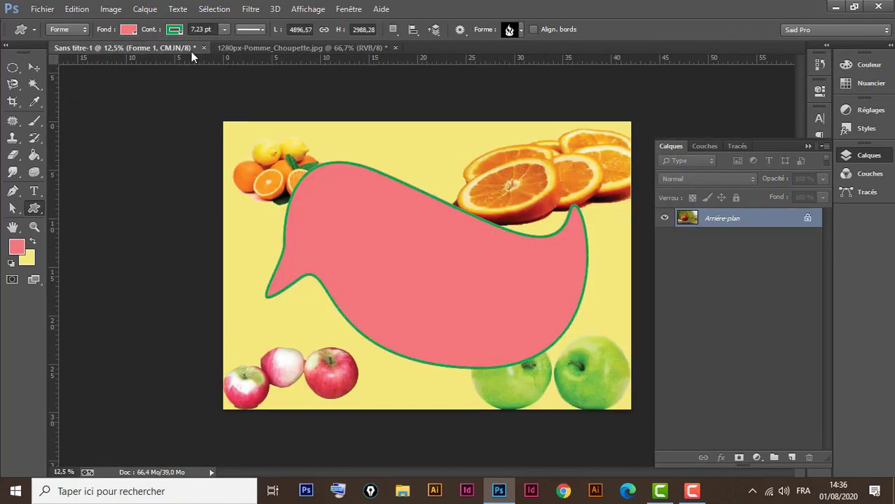
left_click(261, 48)
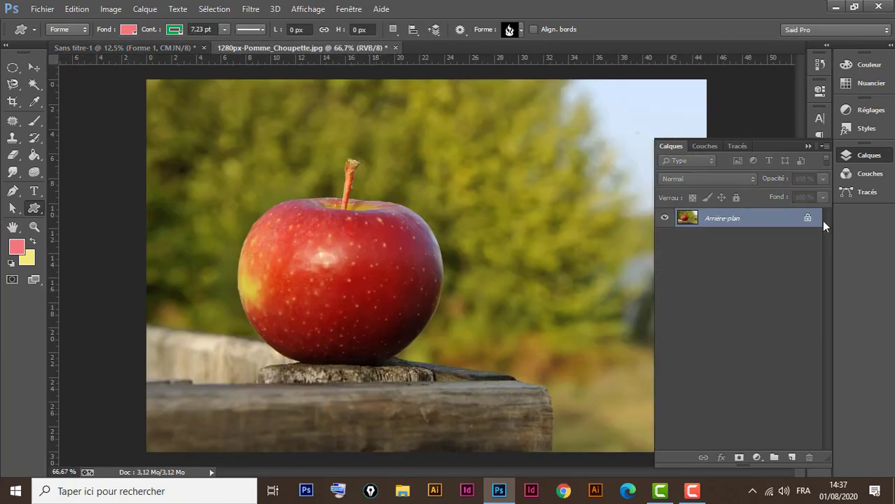
left_click(808, 146)
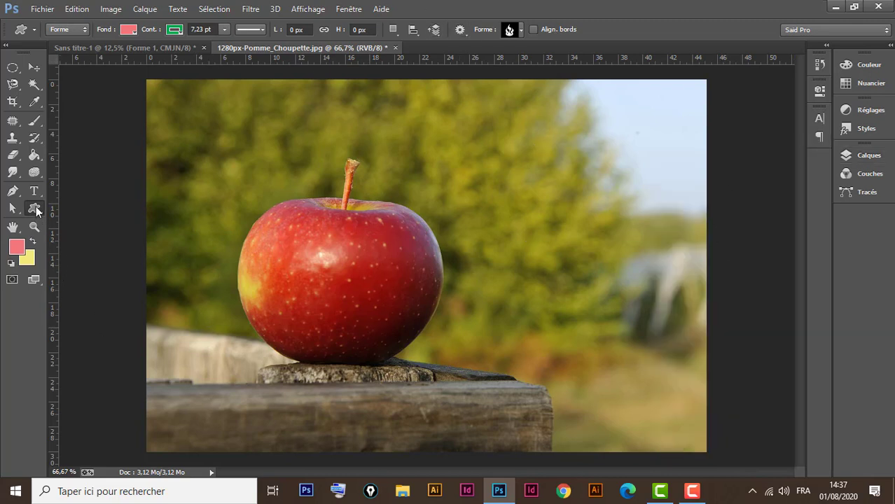
- Draw a flying bird custom shape about 380 × 317 px beside the apple's upper right, and move it slightly up and left
left_click(522, 30)
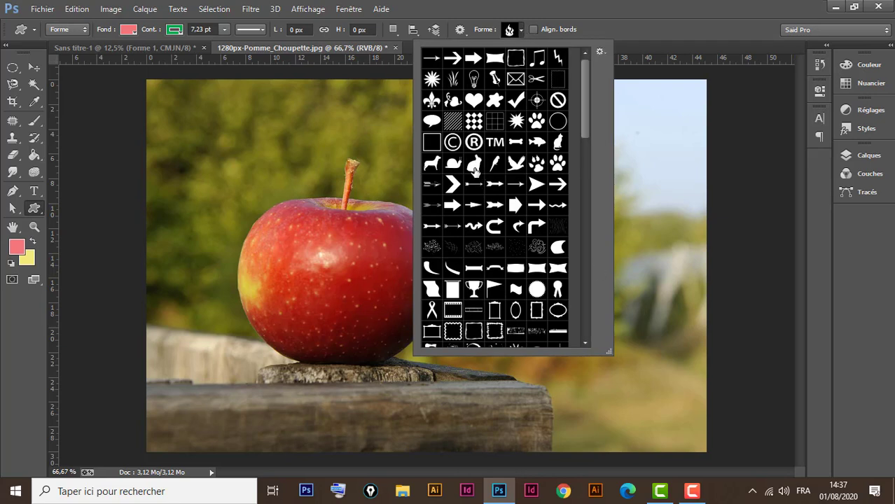
left_click(516, 166)
left_click(464, 38)
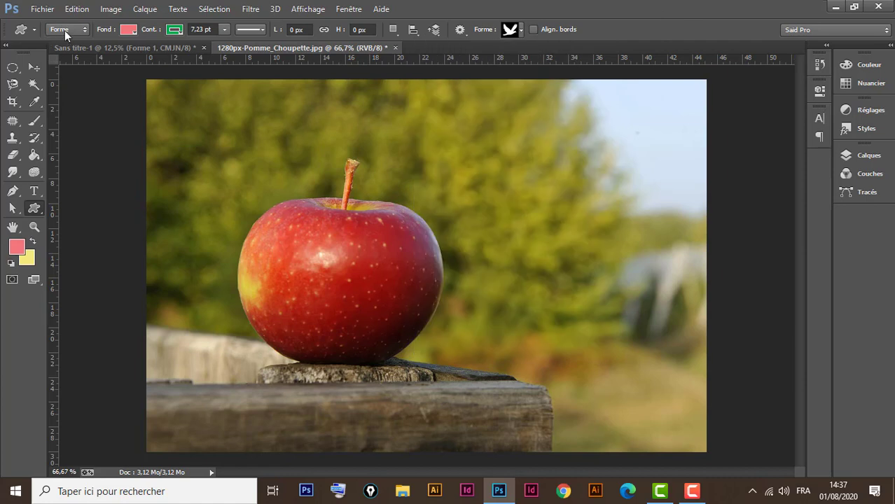
left_click_drag(473, 126, 643, 252)
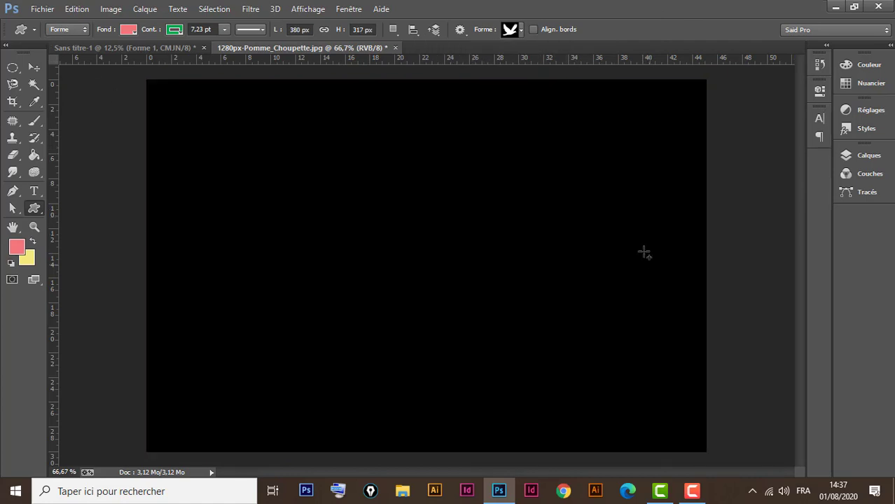
left_click(34, 66)
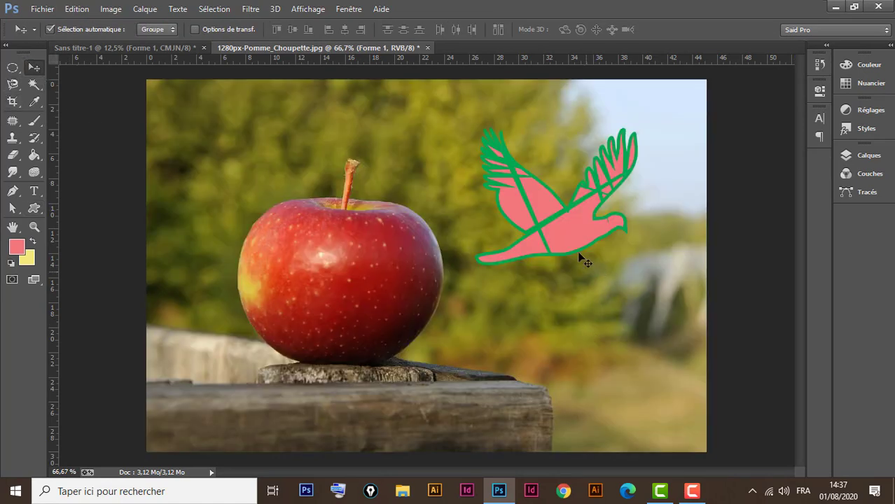
left_click_drag(589, 225, 567, 208)
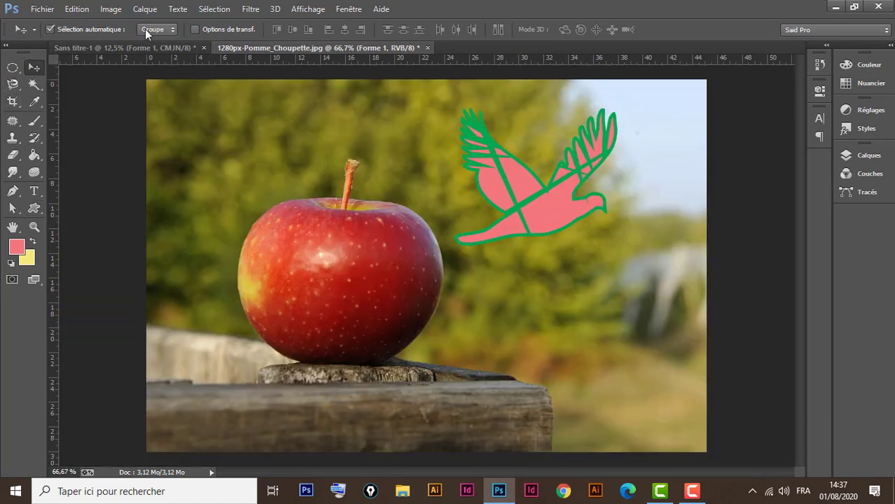
- Remove the bird shape's stroke and move the bird slightly to the right
left_click(35, 208)
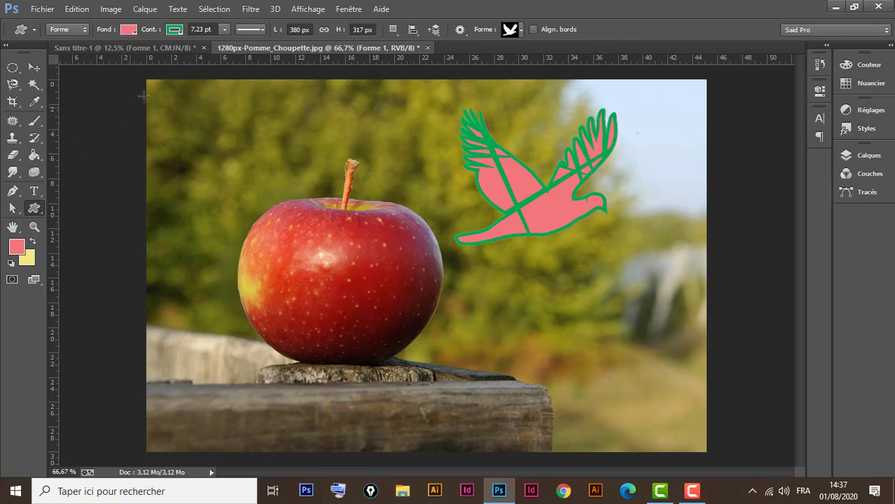
left_click(175, 29)
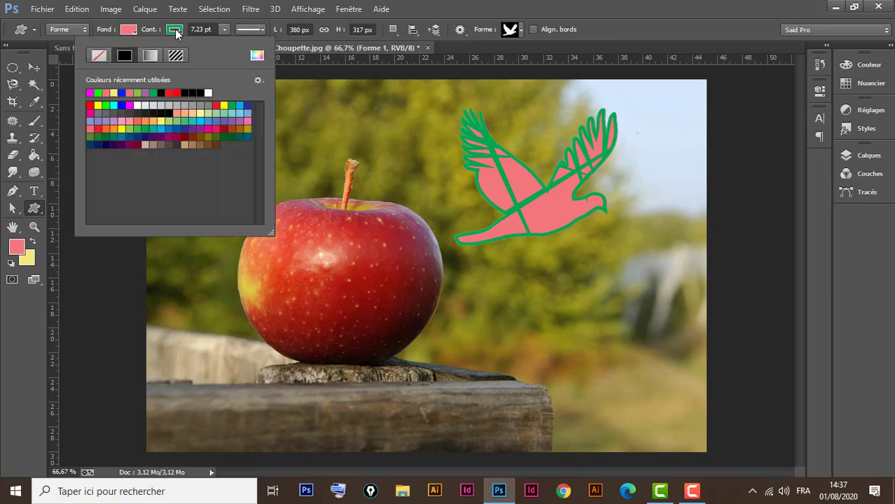
left_click(103, 55)
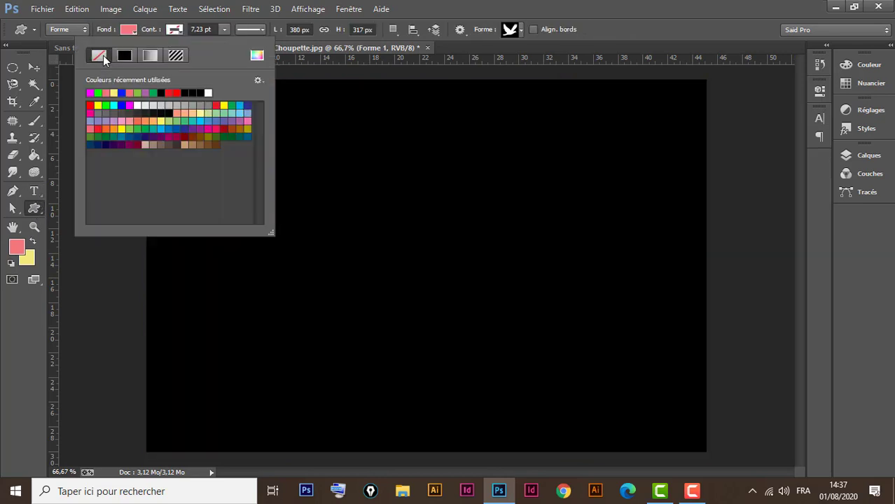
left_click(32, 66)
left_click(32, 66)
left_click_drag(538, 211, 574, 187)
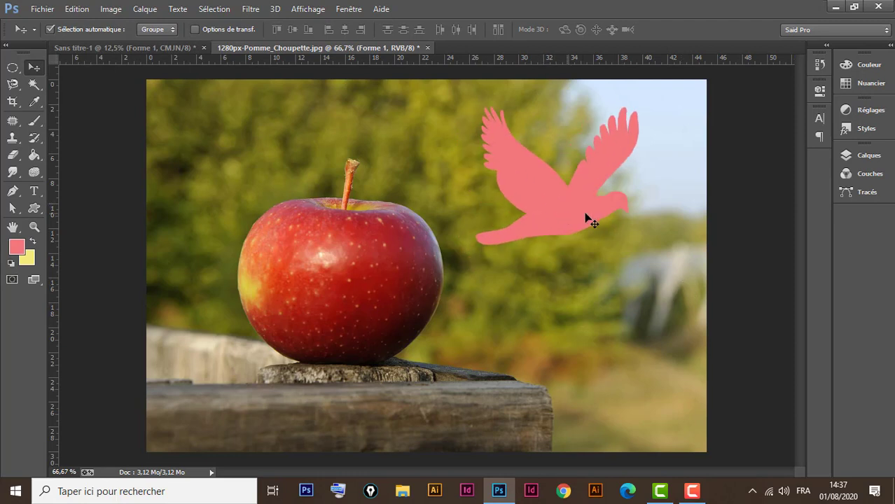
- Fill the Forme 1 bird shape with white and move it left over the top of the apple, beak at the stem
left_click(848, 154)
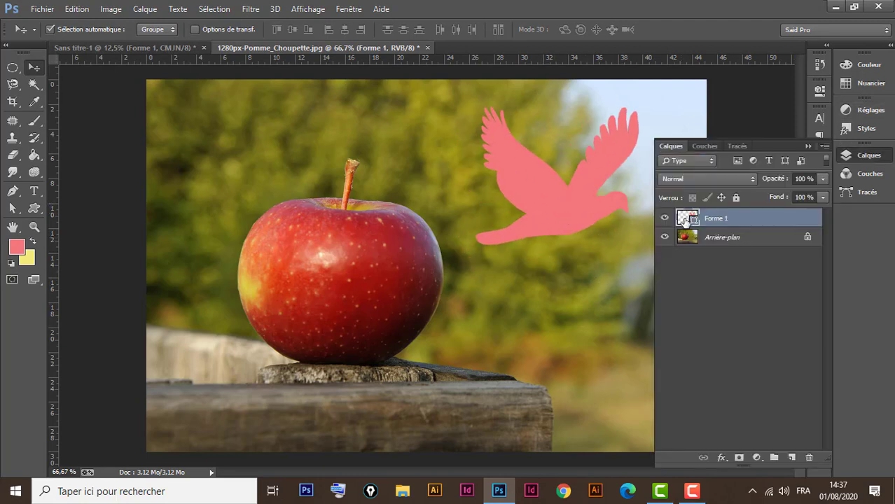
left_click(38, 205)
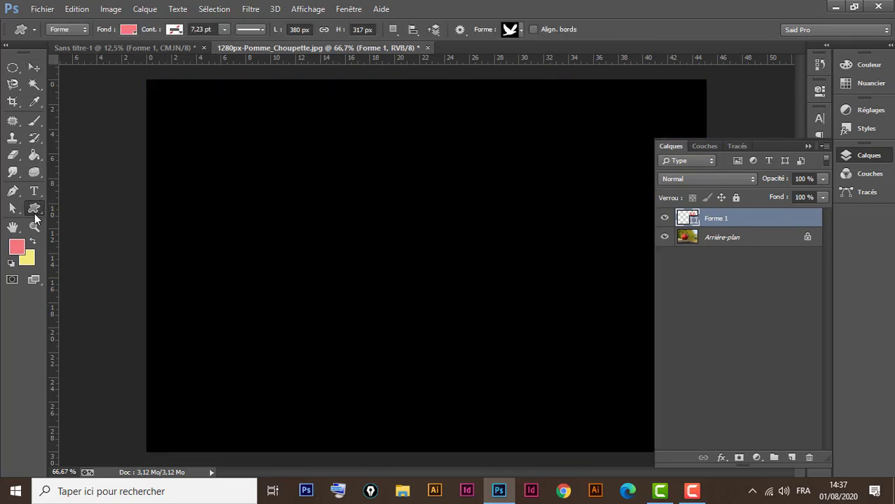
left_click(756, 223)
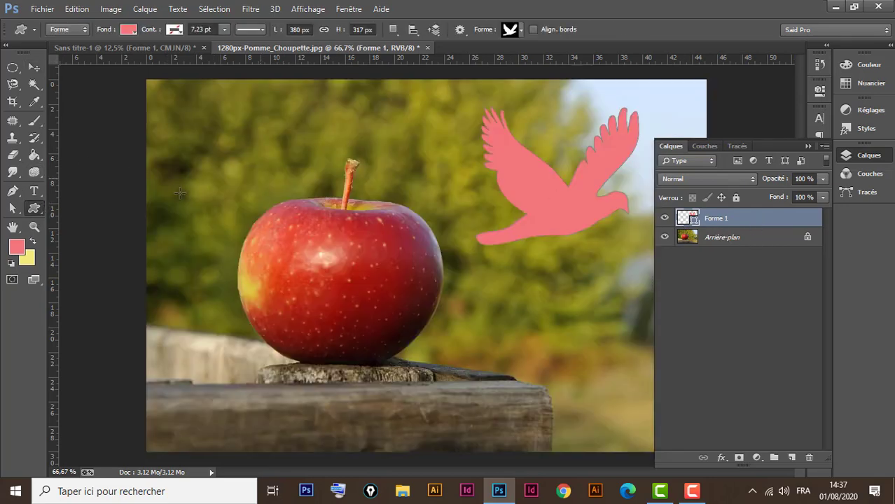
left_click(127, 30)
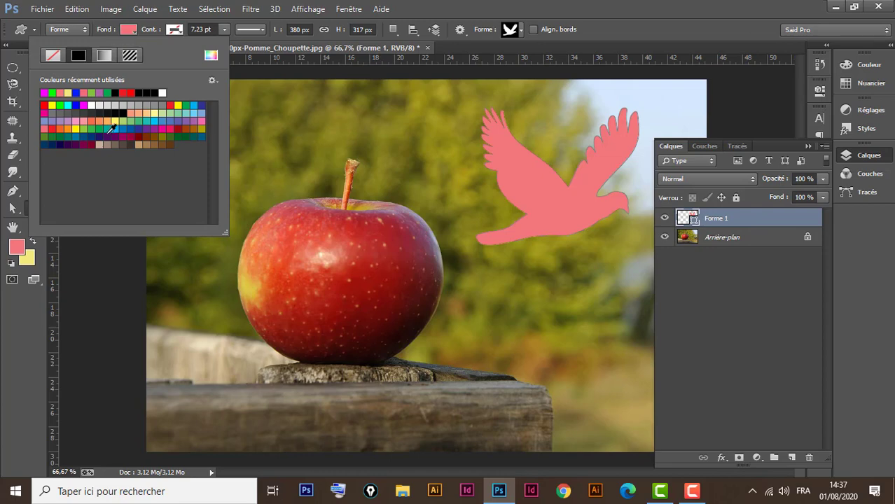
left_click(91, 105)
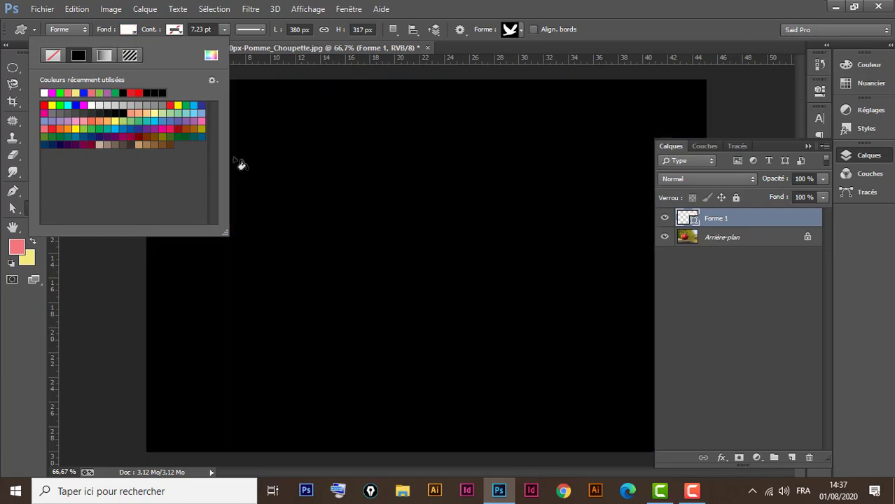
left_click(780, 252)
left_click(776, 237)
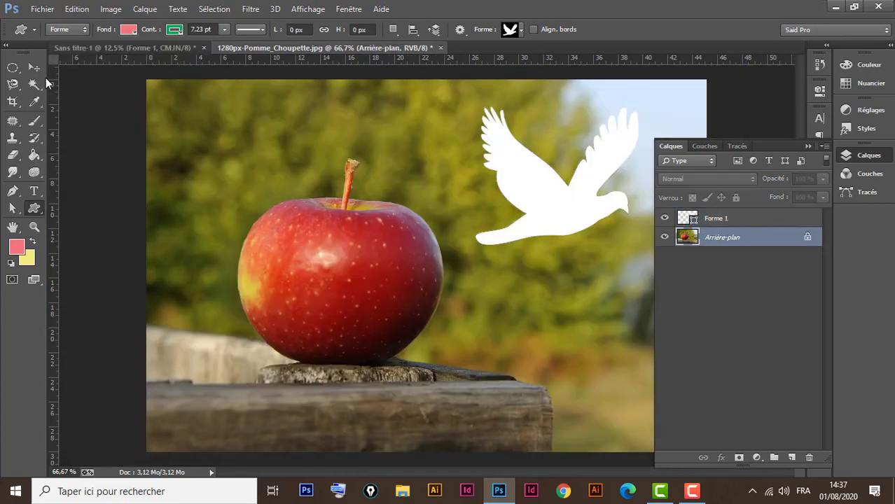
key("v")
left_click_drag(585, 206, 298, 179)
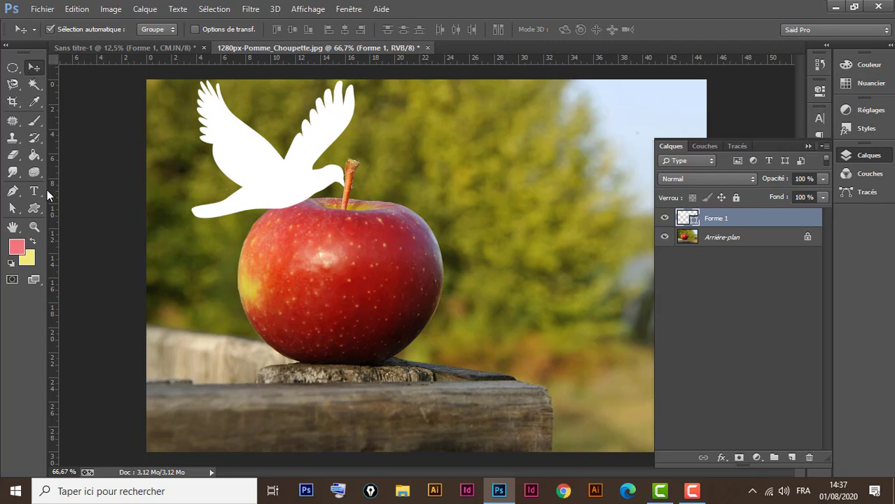
- Examine the custom shape library and its preset categories, opening the Toutes set's replacement dialog and cancelling it
left_click(35, 210)
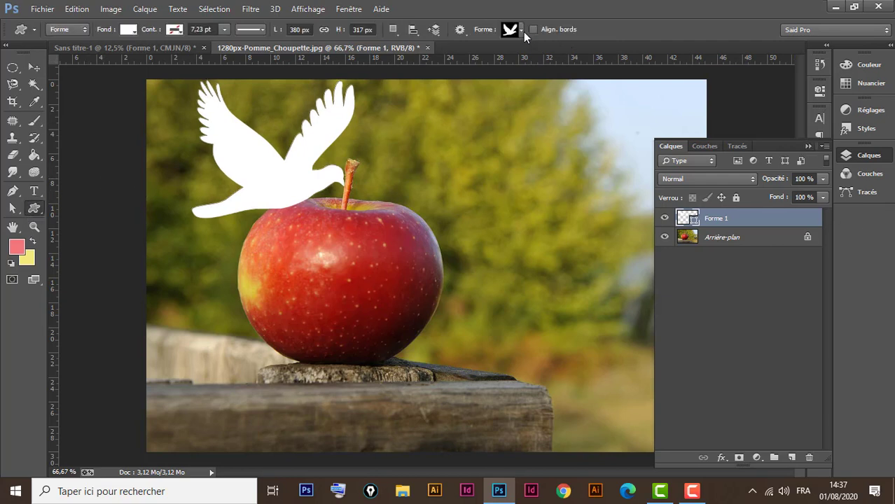
left_click(521, 29)
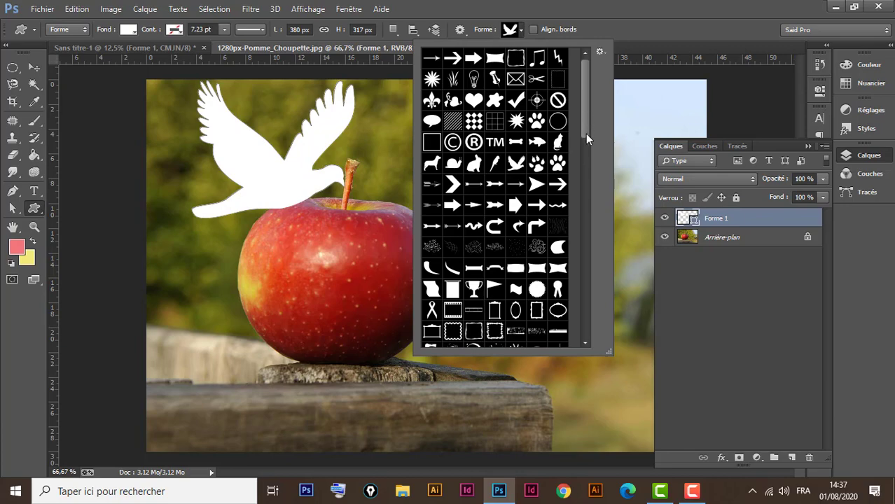
left_click_drag(585, 137, 577, 110)
left_click(599, 52)
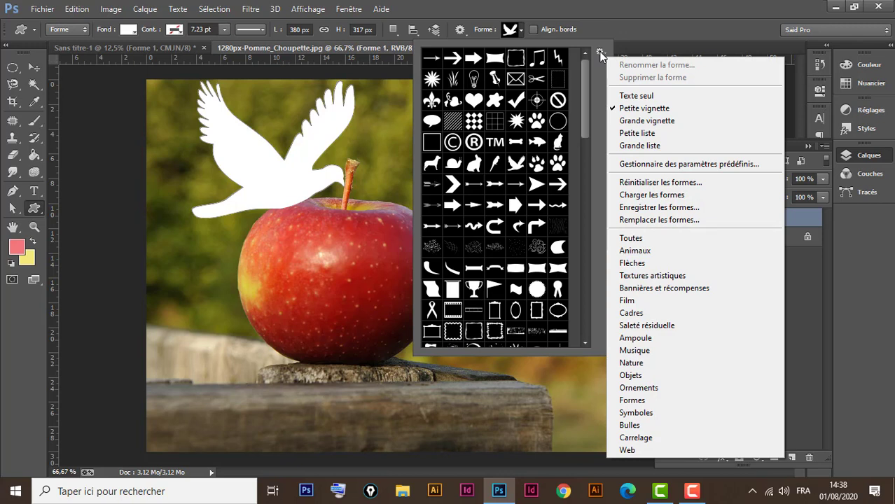
left_click(653, 240)
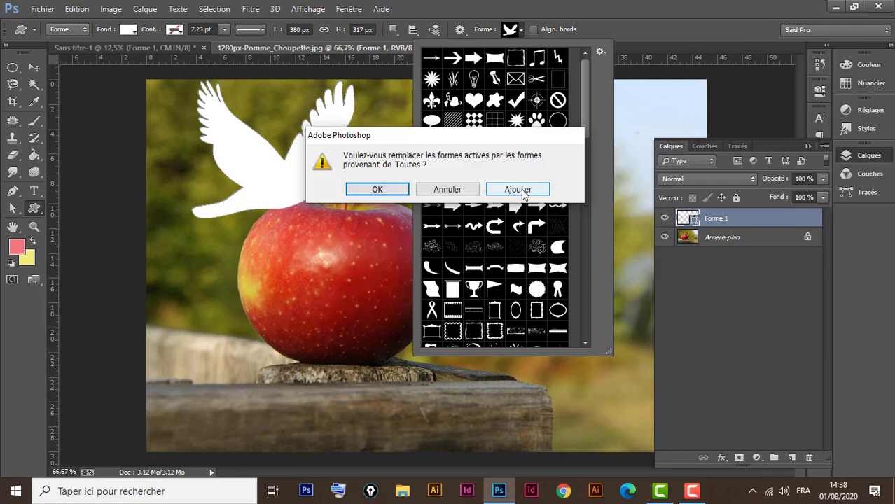
left_click(447, 191)
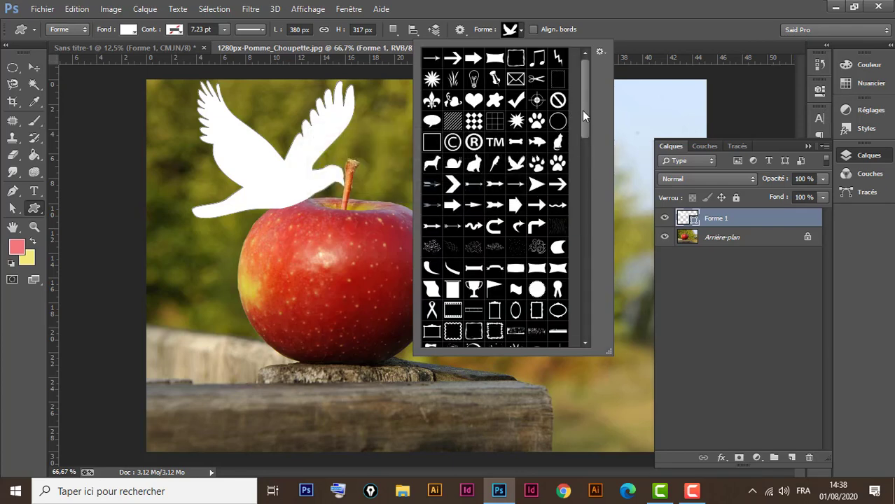
left_click_drag(582, 110, 587, 78)
left_click(600, 52)
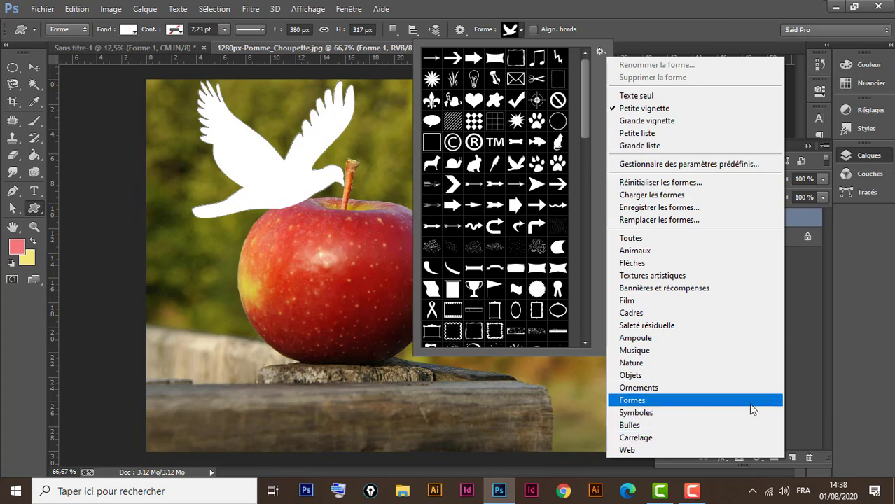
left_click(606, 28)
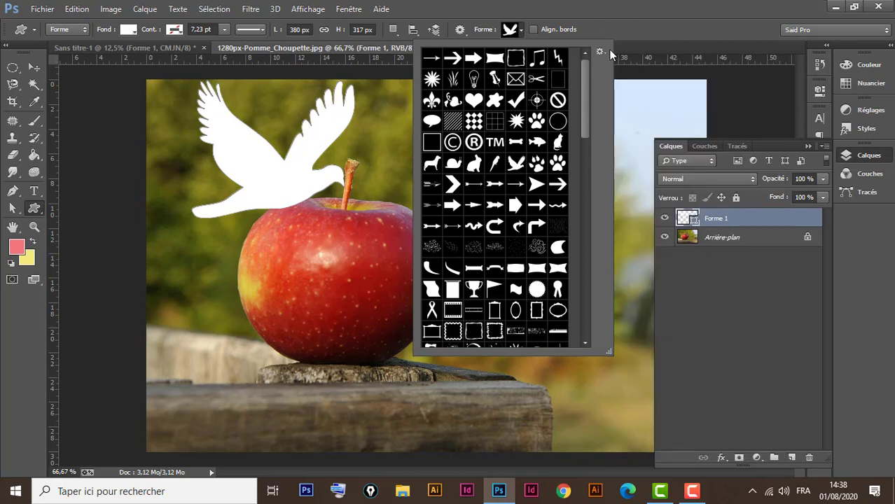
left_click(634, 22)
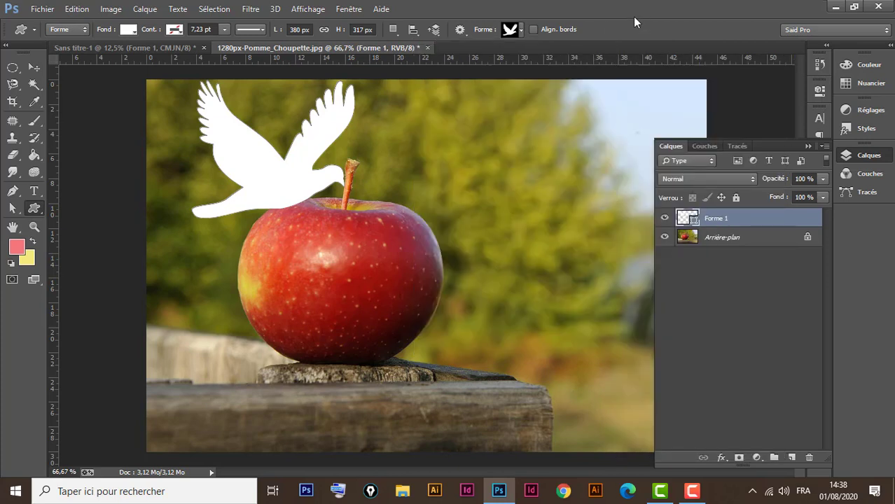
- Move the white bird slightly down and left, so its beak sits just beside the apple's stem
left_click(34, 67)
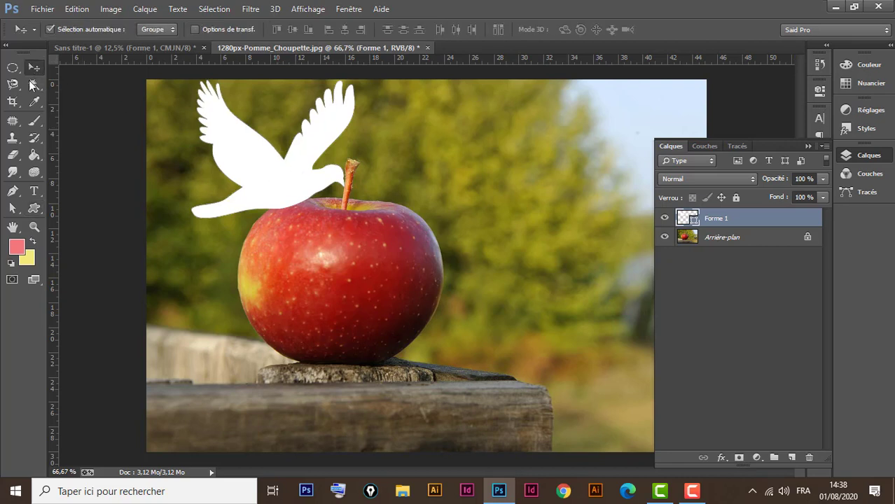
mouse_move(268, 170)
left_mouse_down()
mouse_move(253, 162)
mouse_move(259, 178)
left_mouse_up()
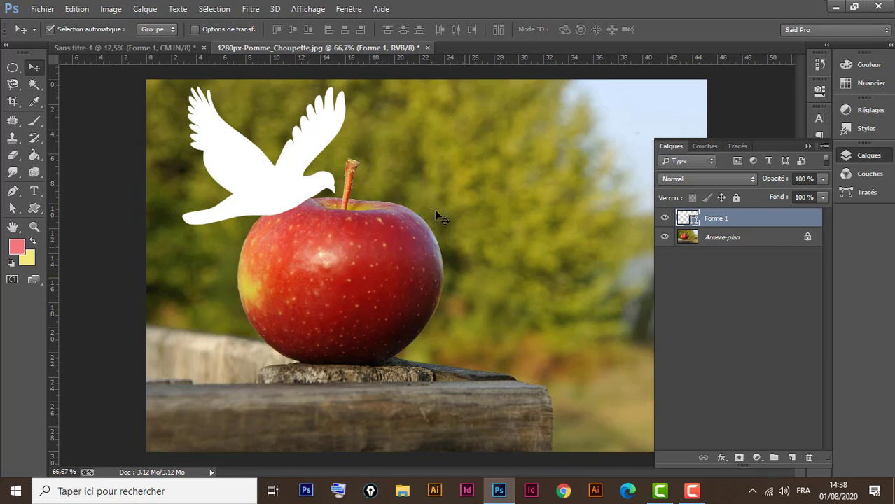
- Examine the bird and apple at several magnifications, zooming in to 200%, out to 50%, and ending at 66.7% with the Move tool active
left_click(37, 225)
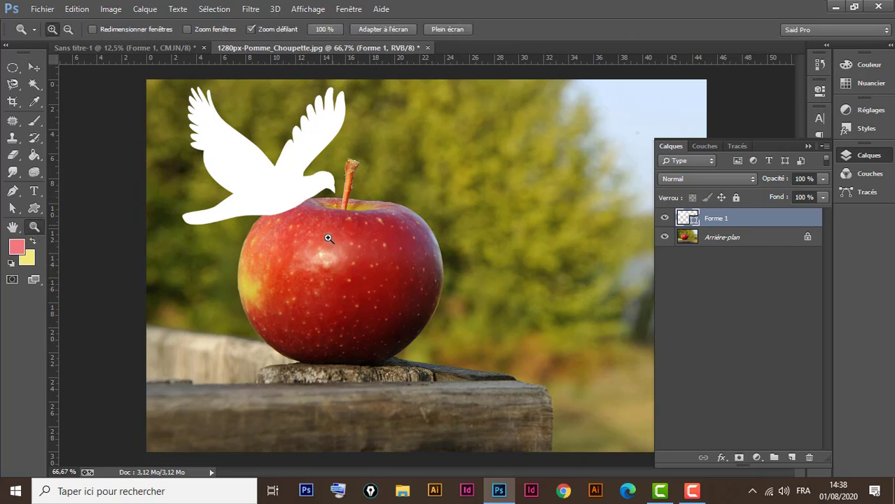
left_click(314, 219)
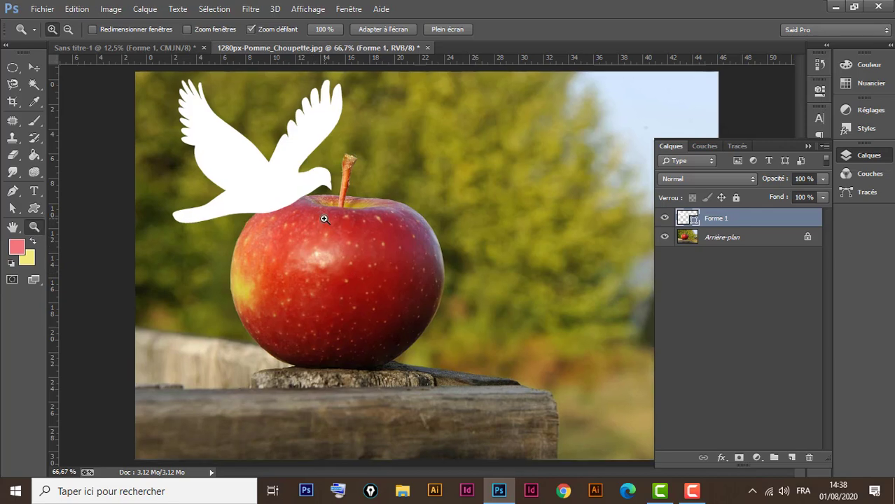
left_click(330, 219)
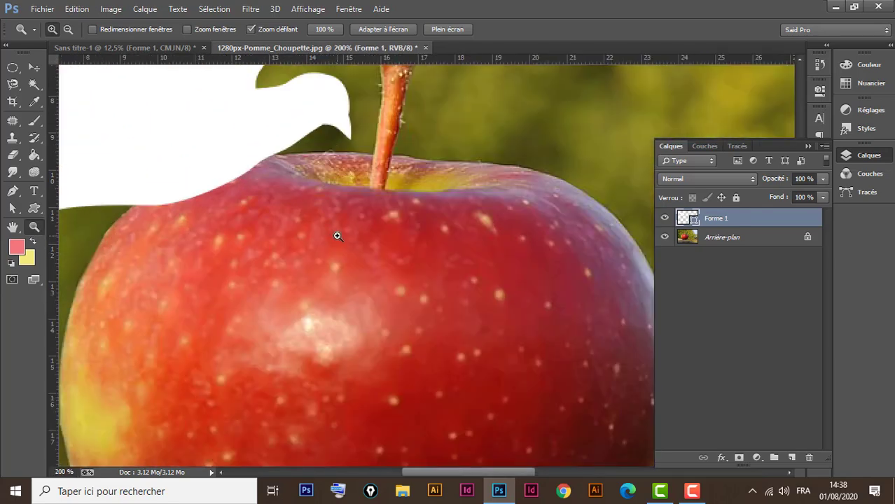
key("alt")
left_click(353, 249, "alt")
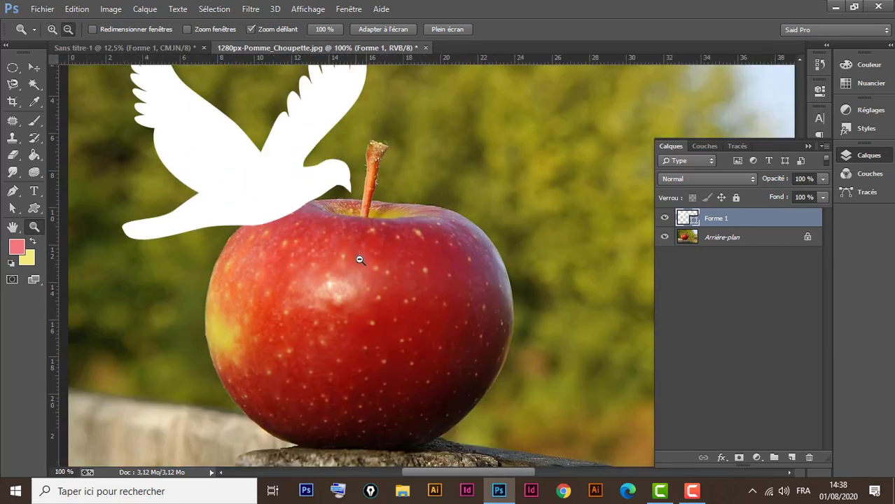
left_click(359, 258, "alt")
left_click(359, 260, "alt")
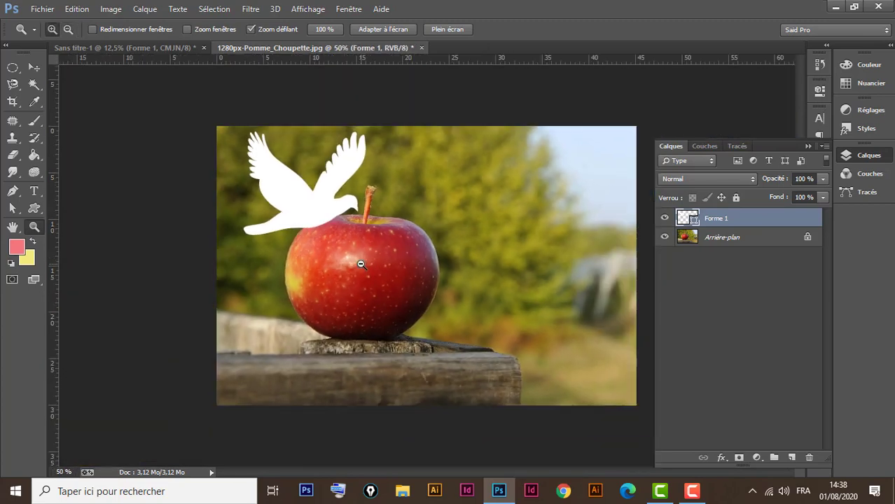
key("ctrl+plus")
key("ctrl+plus")
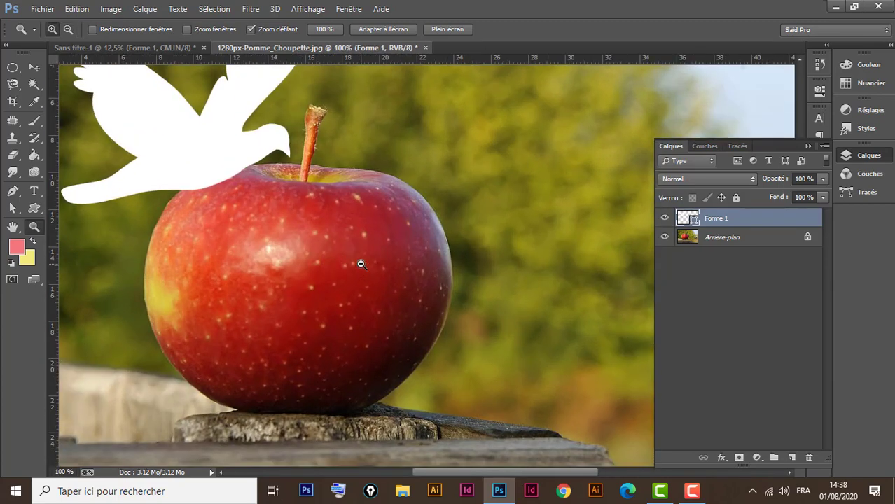
key("ctrl+minus")
key("ctrl+minus")
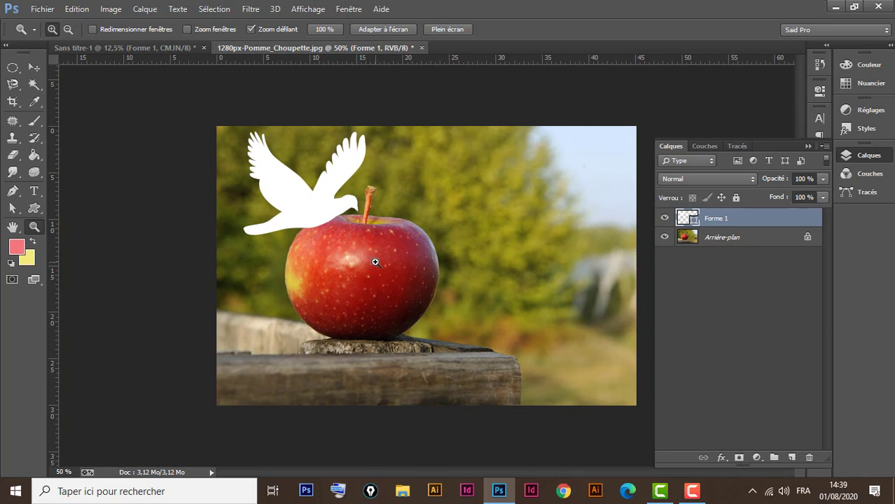
left_click(34, 67)
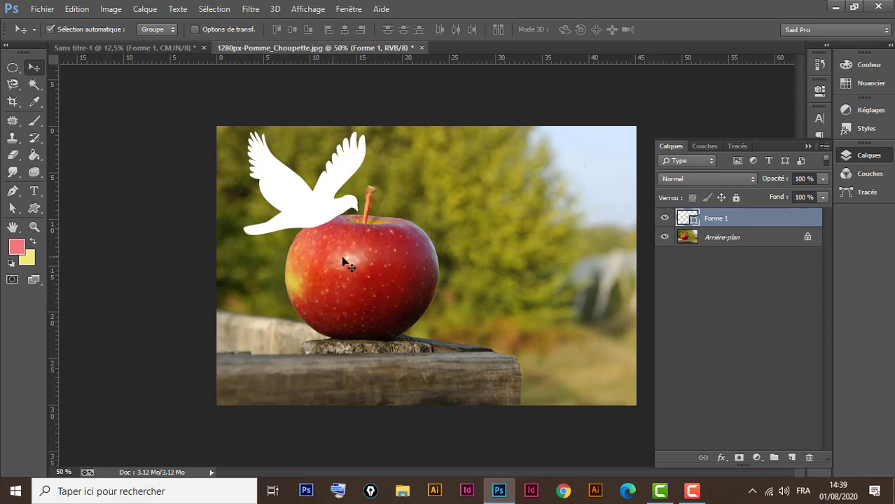
left_click(380, 277, "ctrl")
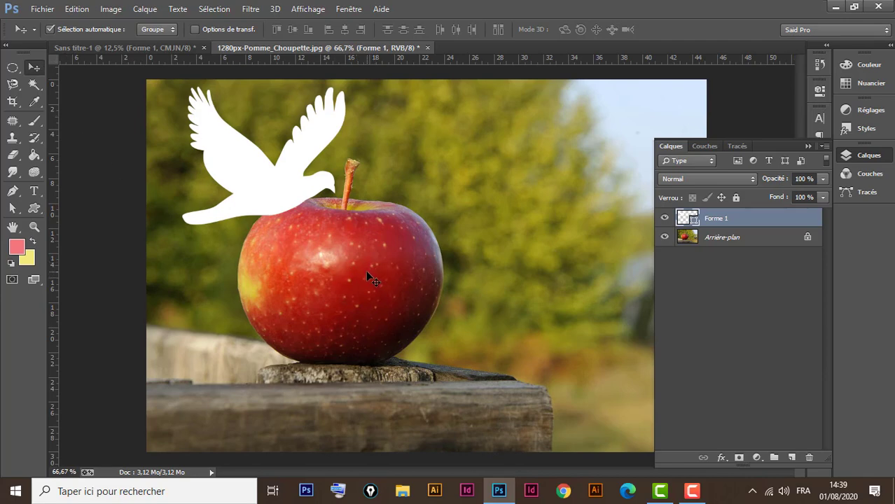
- Examine the bird and apple at magnifications between 33.3% and 100% using the Zoom tool, ending at 100% with the Move tool active
left_click(364, 273, "ctrl+alt")
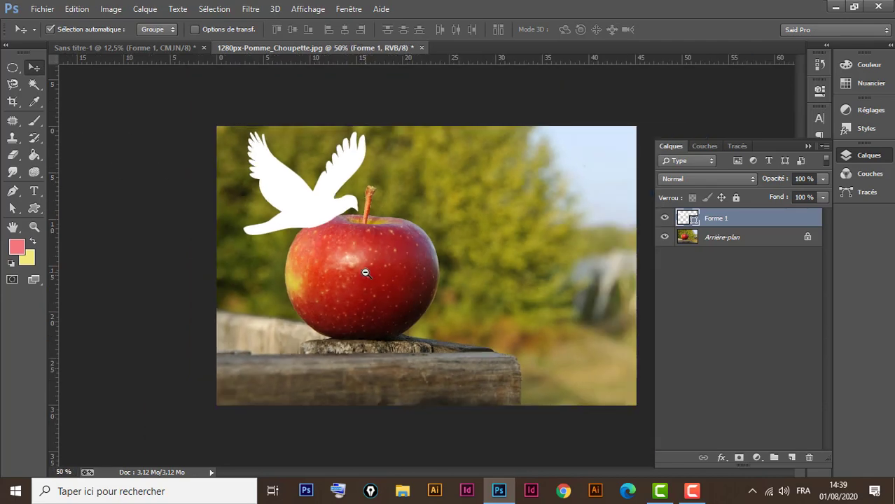
left_click(365, 272, "ctrl+alt")
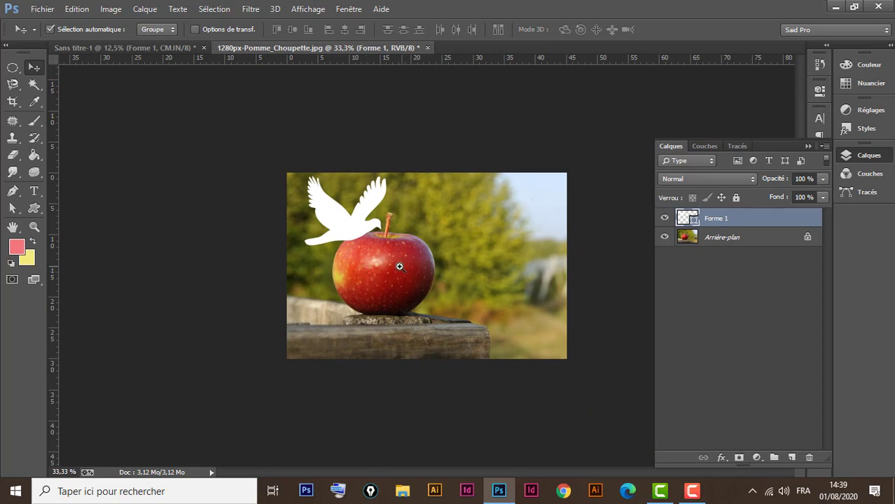
left_click(384, 265)
left_click(384, 264)
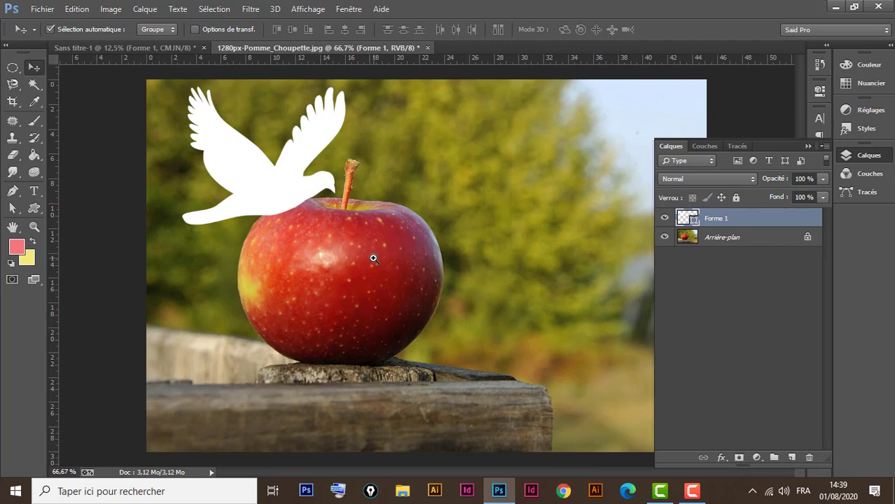
left_click(372, 259, "alt")
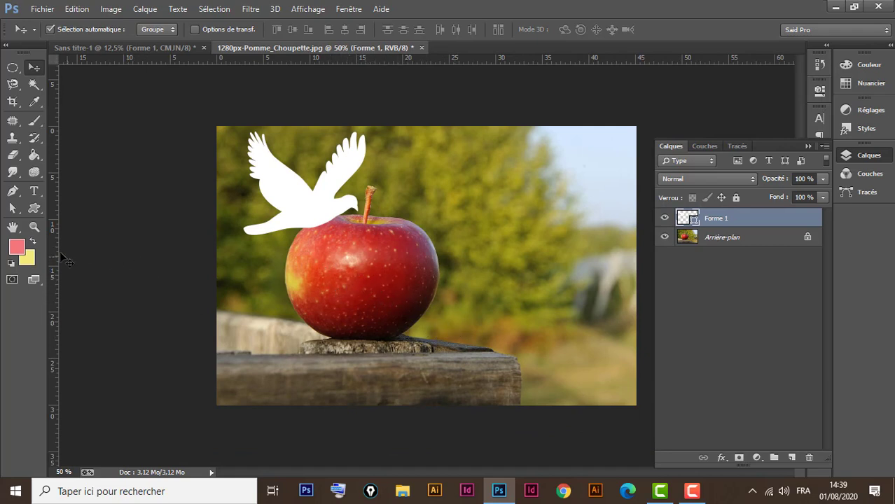
left_click(34, 226)
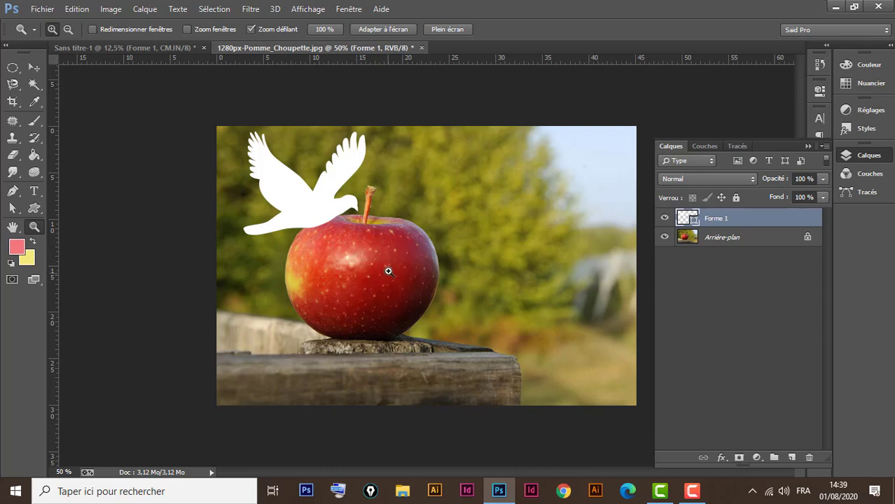
left_click(400, 256)
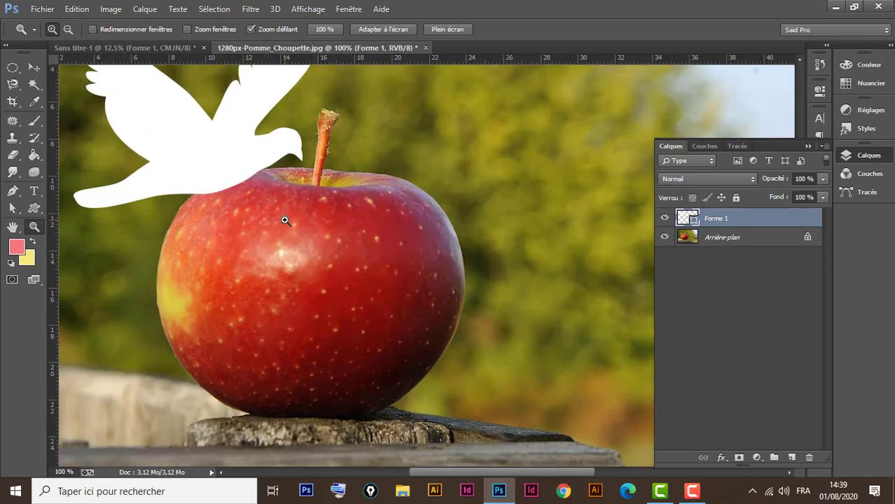
left_click(33, 68)
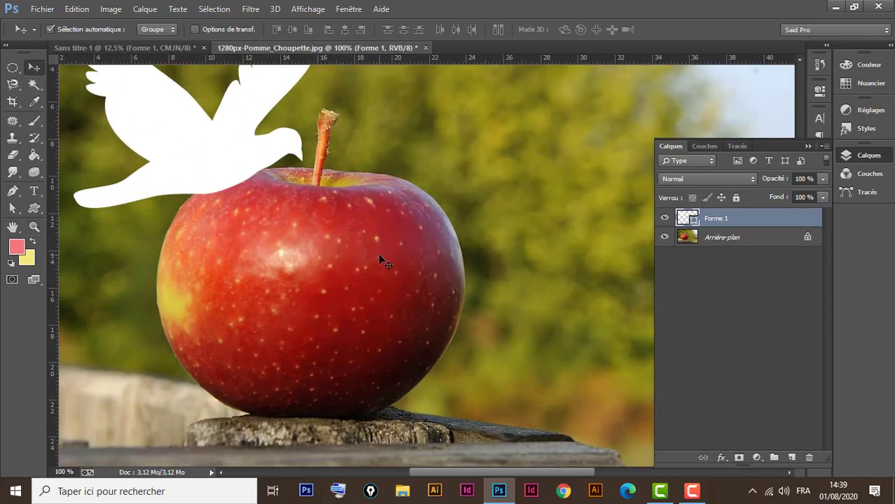
- Examine the apple photo with gradual zooming, in to 132%, out to about 24%, and back to 100%
scroll(358, 252, "down", 3)
scroll(356, 252, "up", 3)
scroll(376, 295, "down", 4)
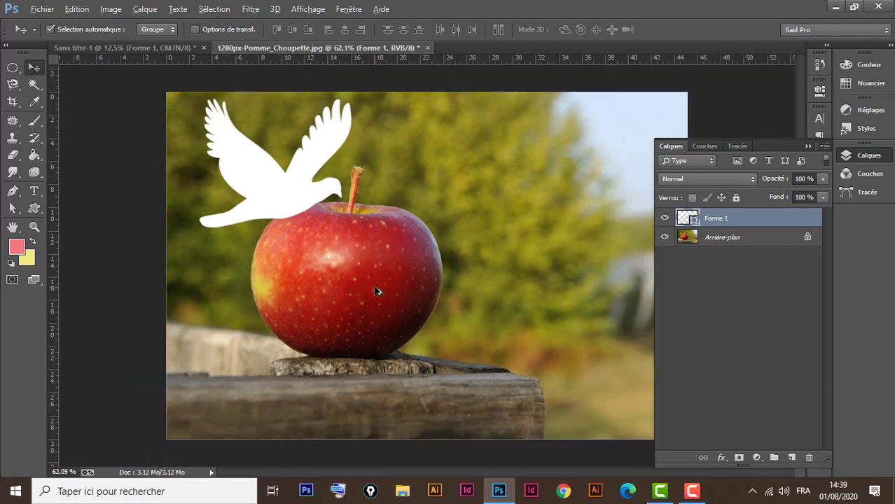
scroll(391, 254, "up", 2)
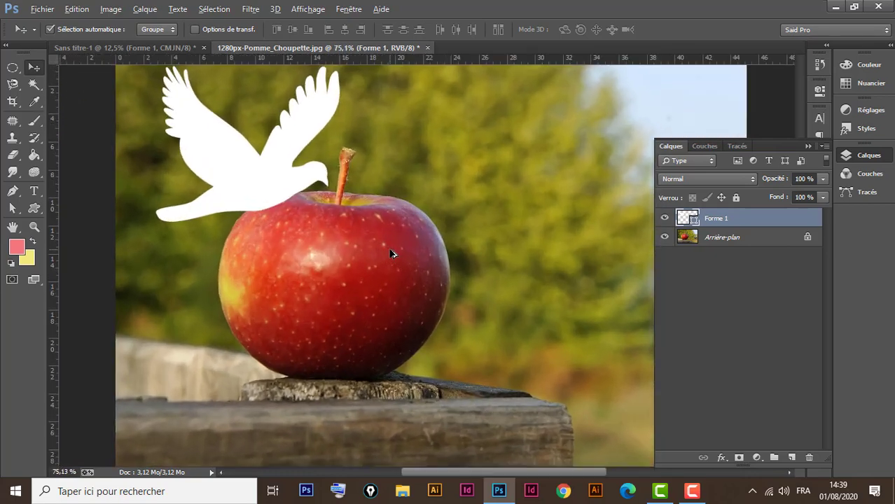
scroll(391, 253, "up", 4)
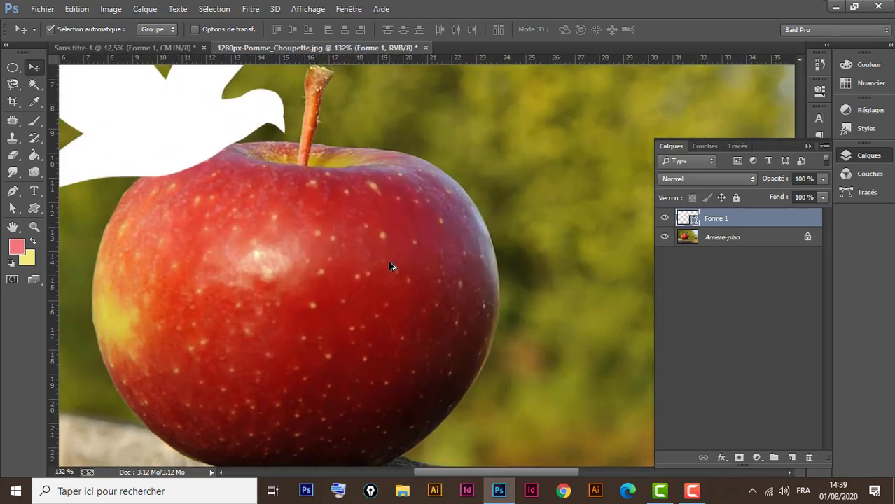
scroll(391, 266, "down", 5)
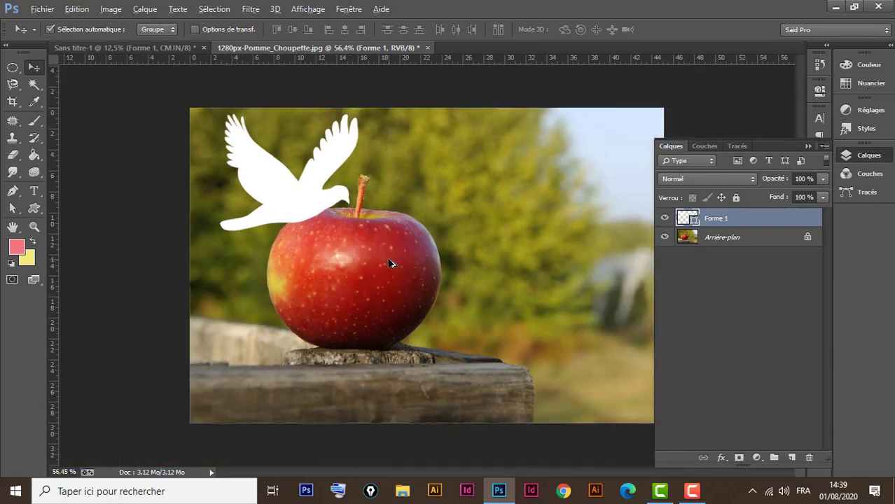
scroll(391, 264, "down", 1)
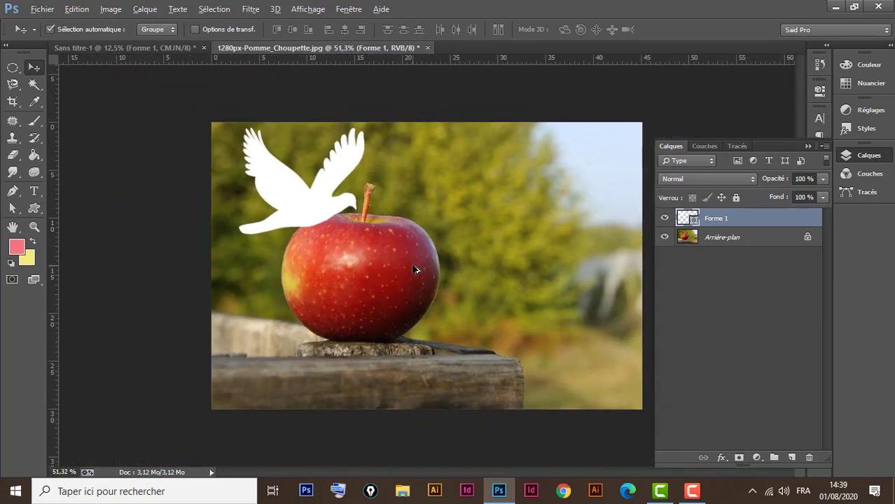
scroll(414, 273, "down", 4)
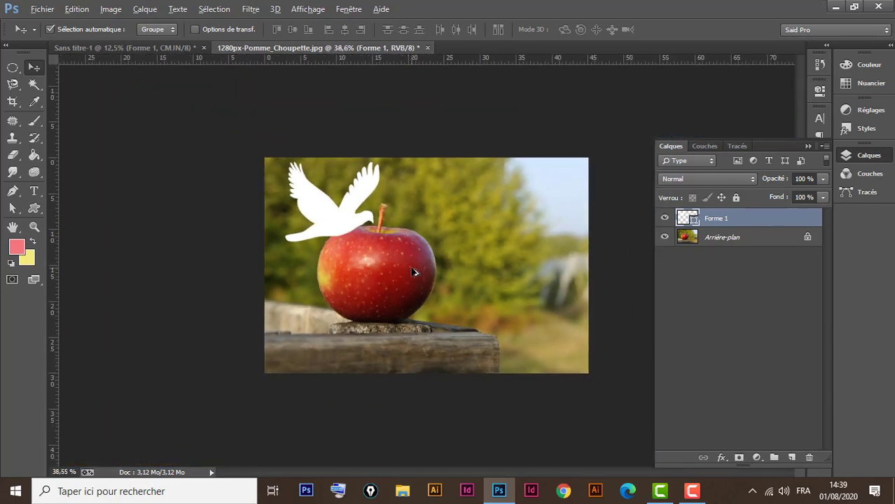
scroll(414, 273, "down", 1)
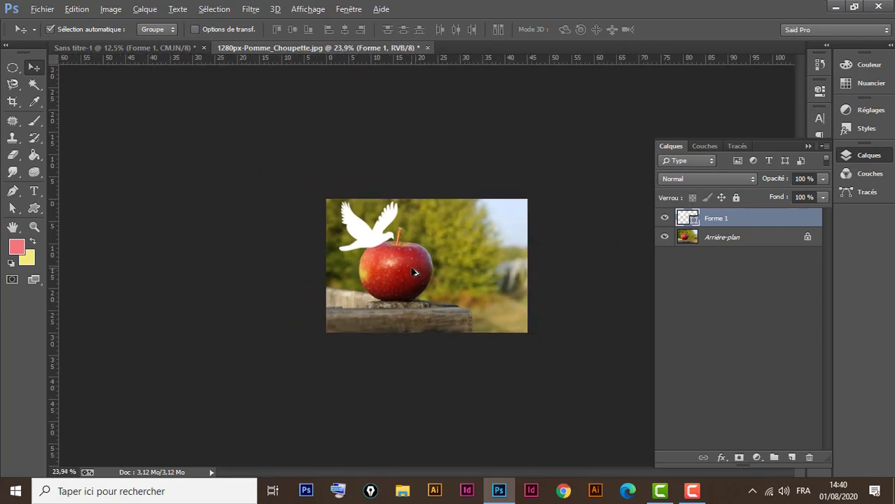
scroll(414, 273, "up", 2)
scroll(414, 272, "up", 3)
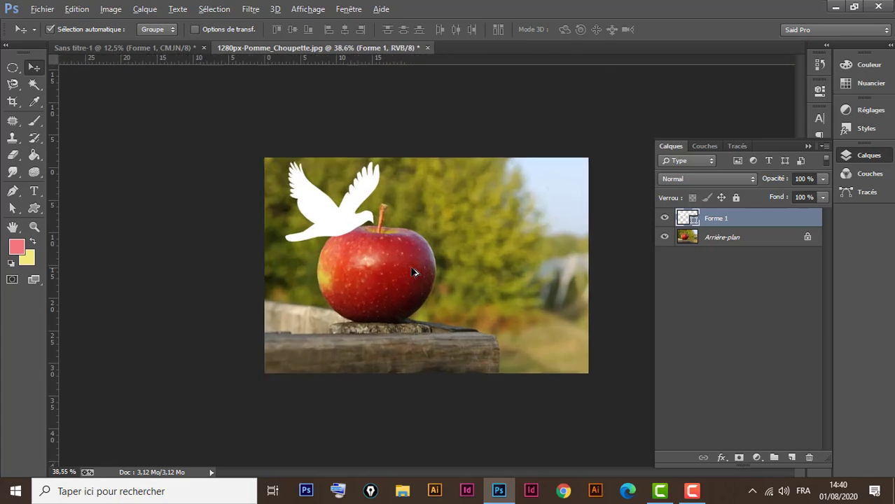
scroll(413, 272, "up", 4)
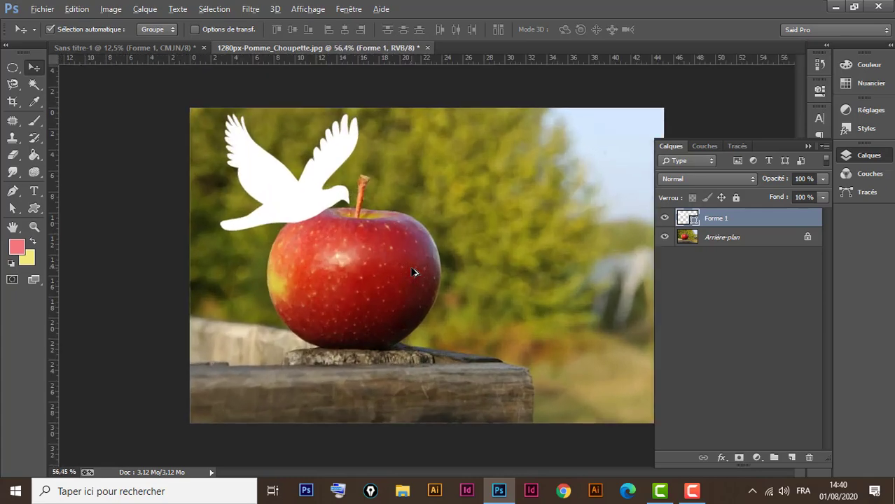
scroll(414, 272, "up", 3)
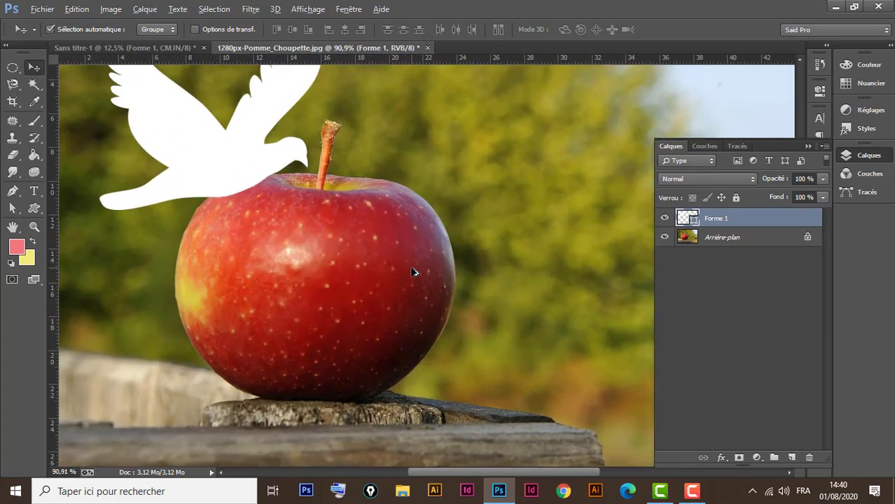
scroll(414, 273, "down", 4)
key("alt")
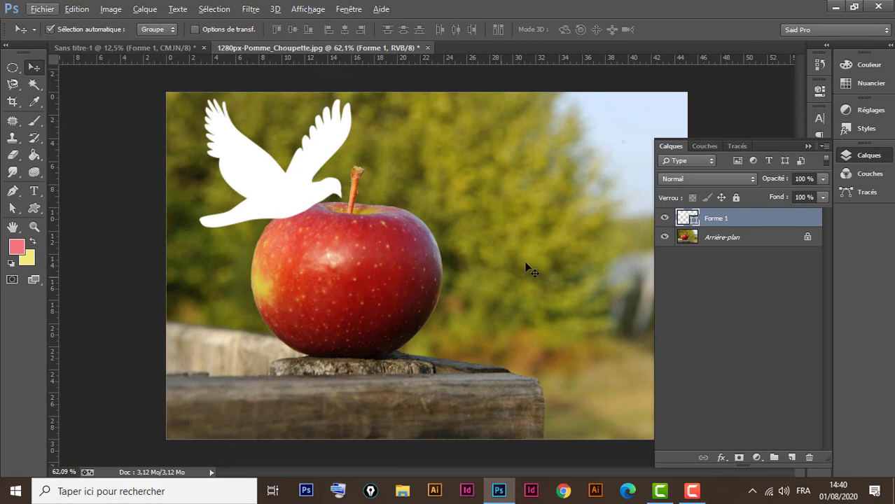
scroll(406, 282, "up", 3)
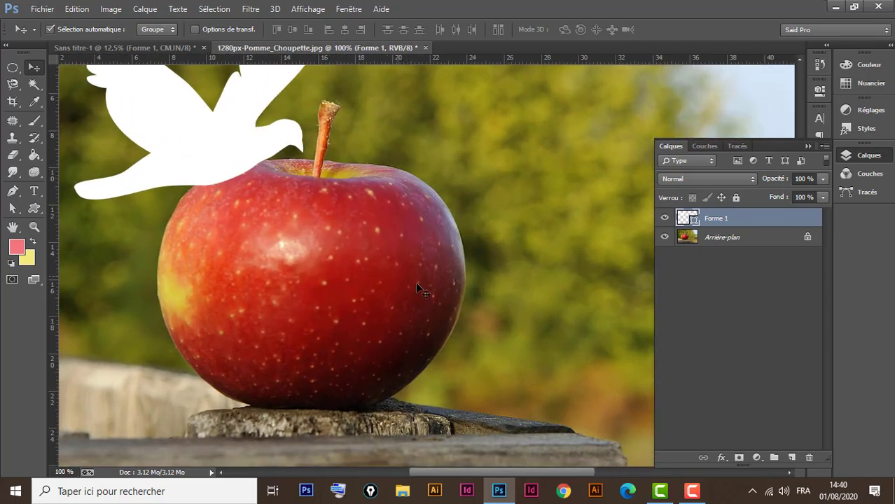
- Pan around the photo at 100% with the Hand tool, then temporarily from the Move tool, to view the bird and apple's surroundings
left_click(12, 226)
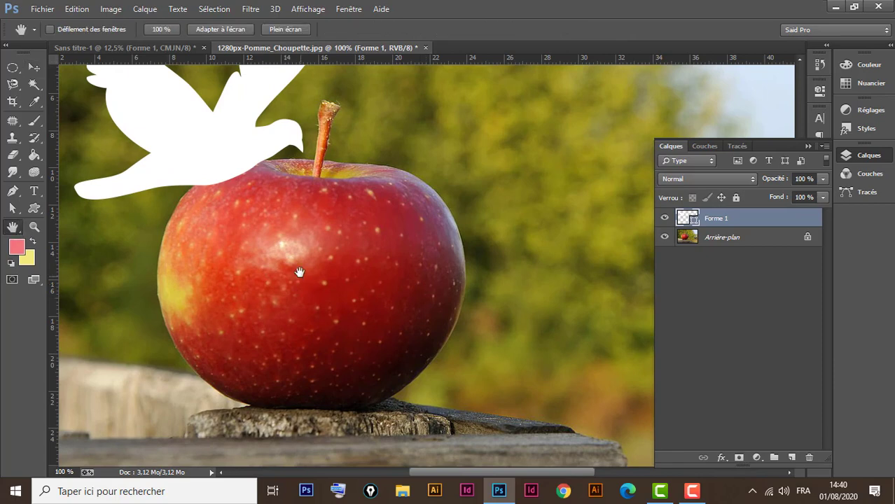
left_click_drag(377, 270, 325, 238)
left_click_drag(325, 192, 326, 244)
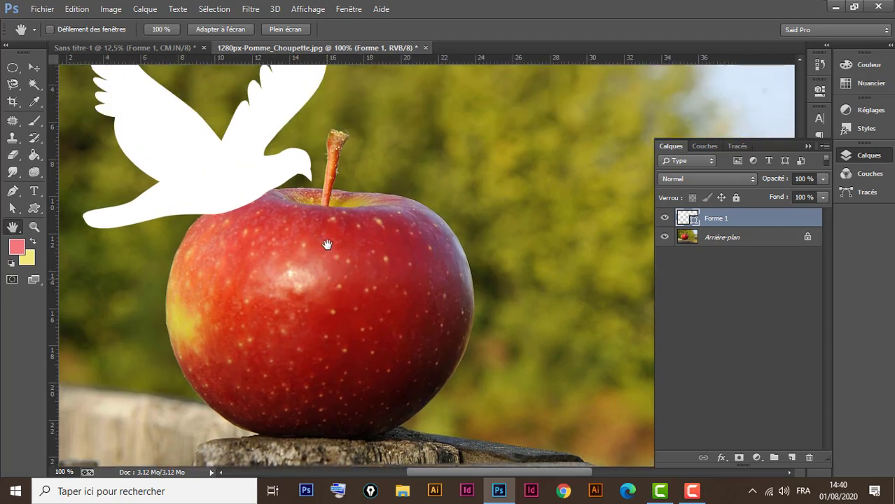
left_click_drag(250, 165, 298, 266)
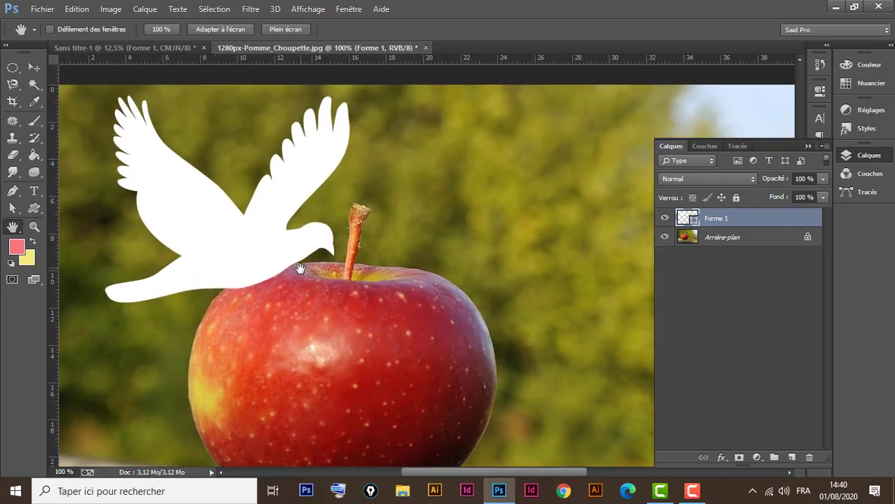
left_click(35, 68)
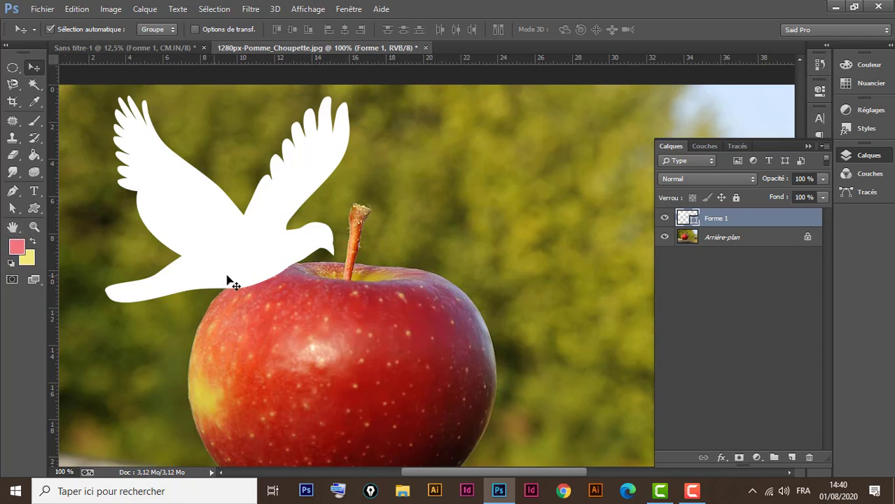
left_click_drag(441, 329, 285, 228)
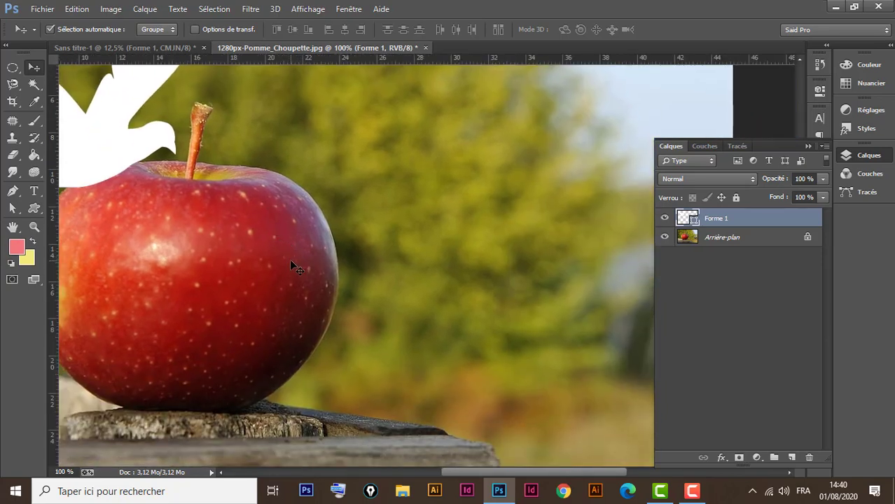
- Move the white bird across the apple's right side, then back to the apple's upper left with its beak short of the stem
left_click_drag(158, 170, 350, 251)
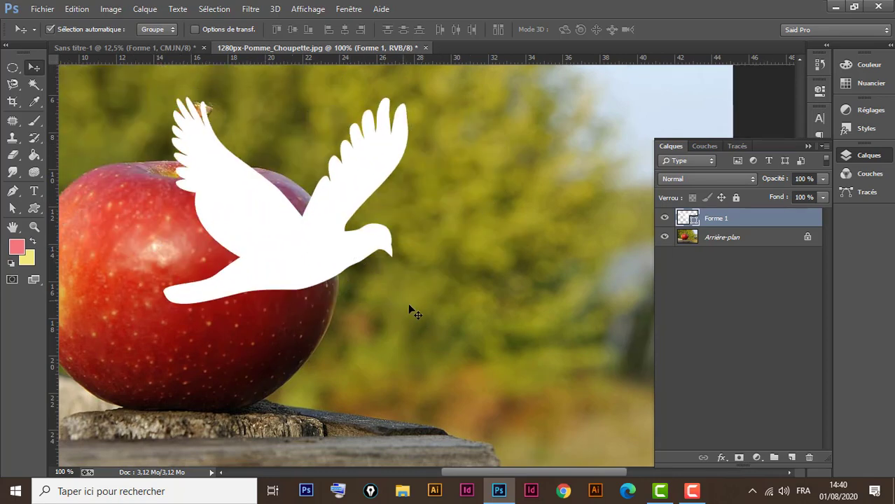
left_click_drag(308, 282, 229, 185)
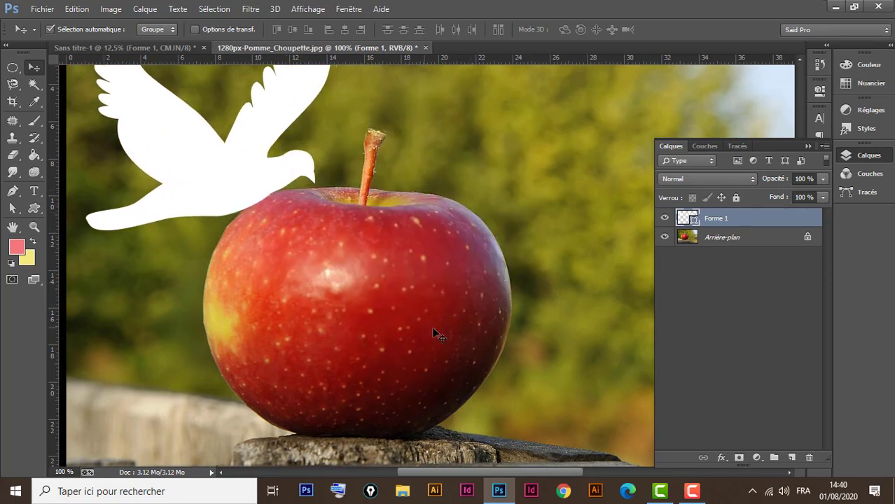
left_click_drag(450, 327, 304, 290)
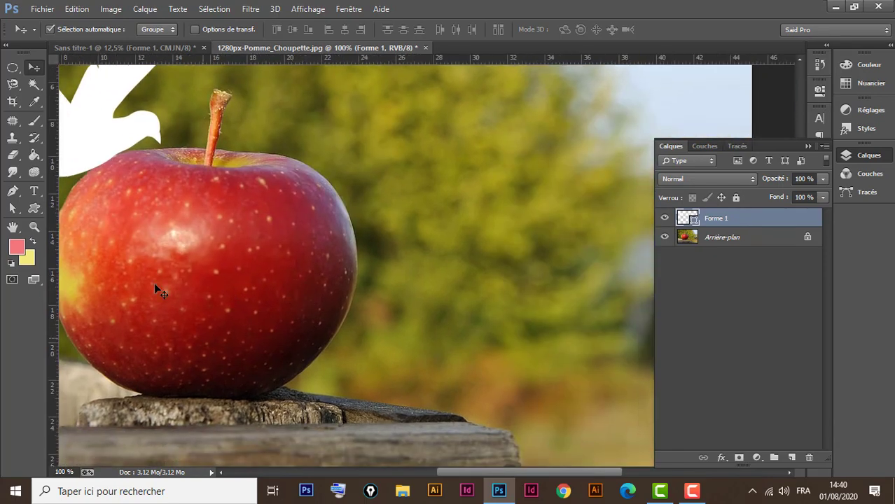
- Reset the foreground and background colours to their defaults, then swap them to white and black and back to black and white
left_click(11, 265)
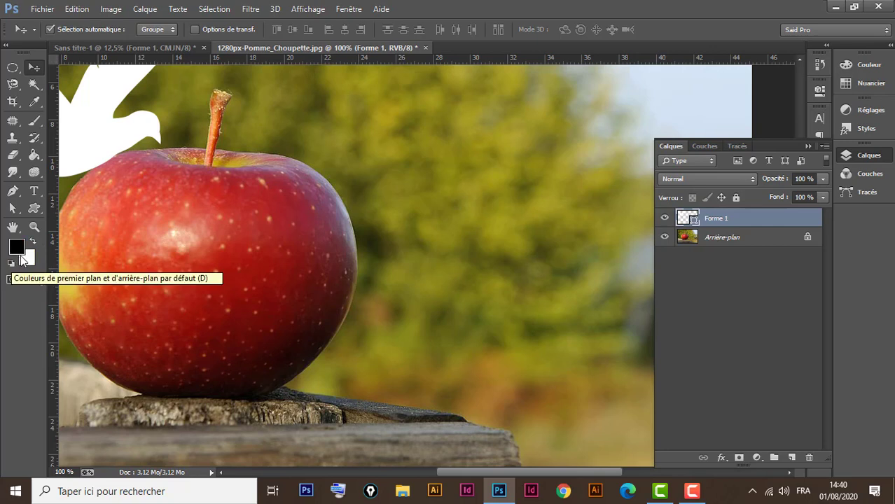
left_click(33, 242)
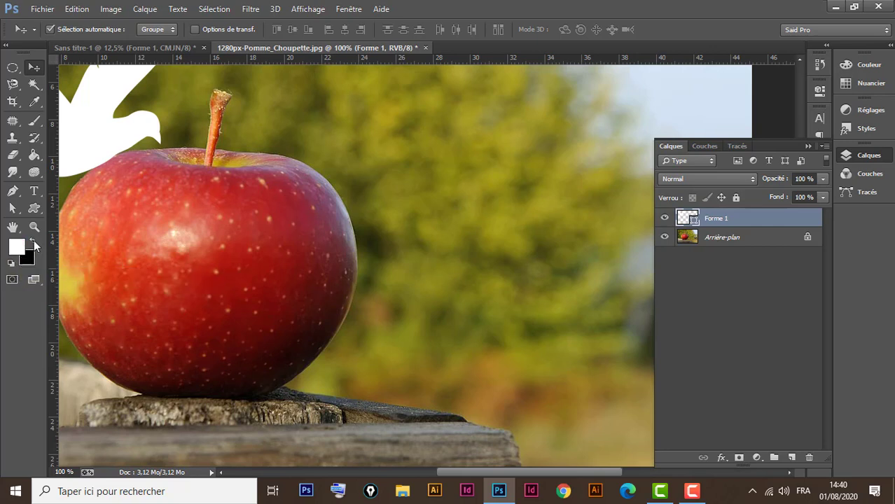
left_click(33, 241)
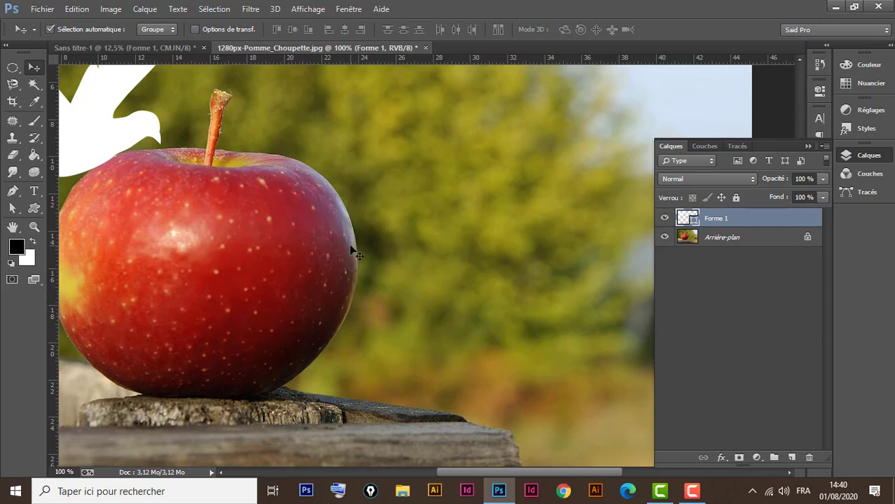
- View the whole photo at 66.7% and choose Mode Fenêtres standard from the available screen modes
key("ctrl+minus")
key("ctrl+minus")
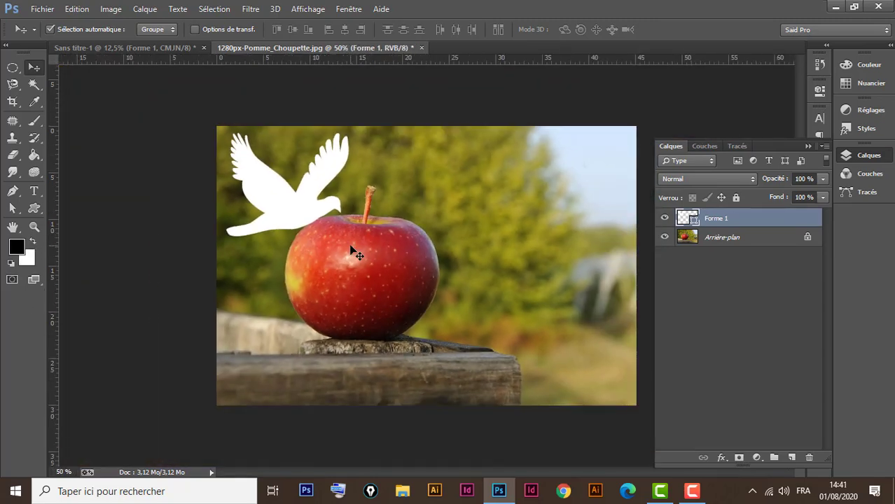
key("ctrl+plus")
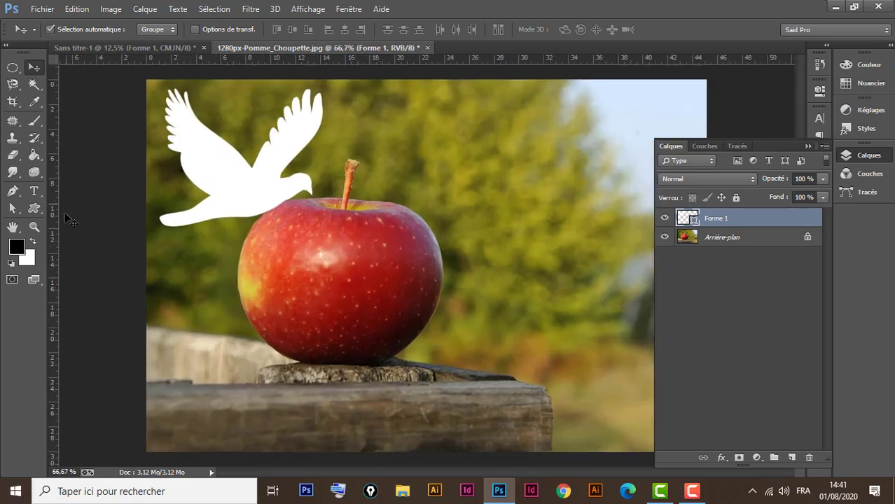
left_click(34, 280)
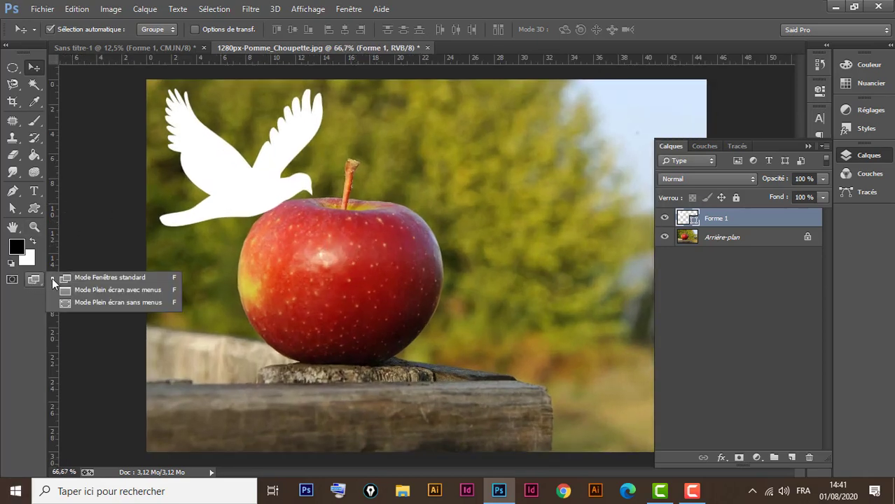
left_click(93, 278)
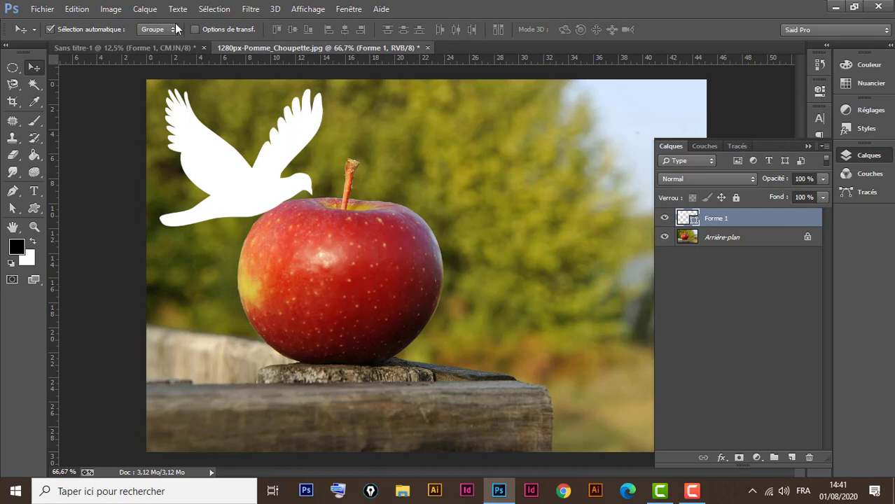
- Create a new document from the Papier format international preset at size A3, 300 pixels per inch, in Couleurs CMJN mode
left_click(42, 9)
left_click(58, 24)
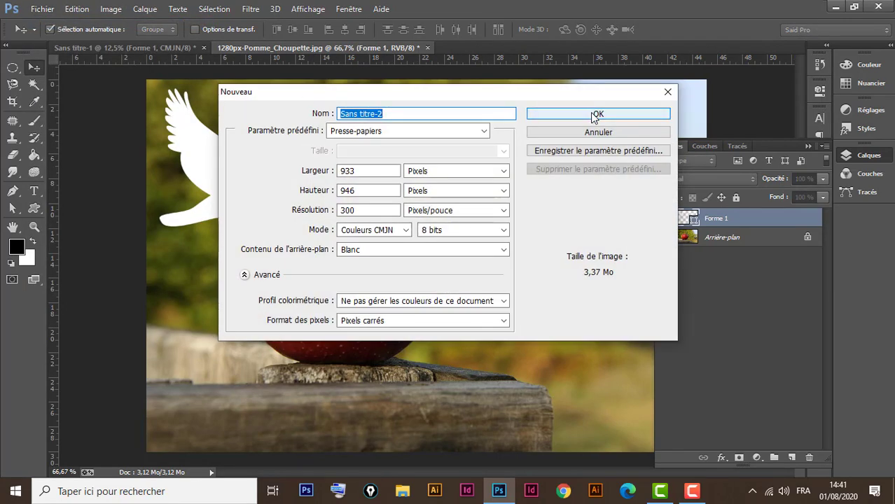
left_click(457, 131)
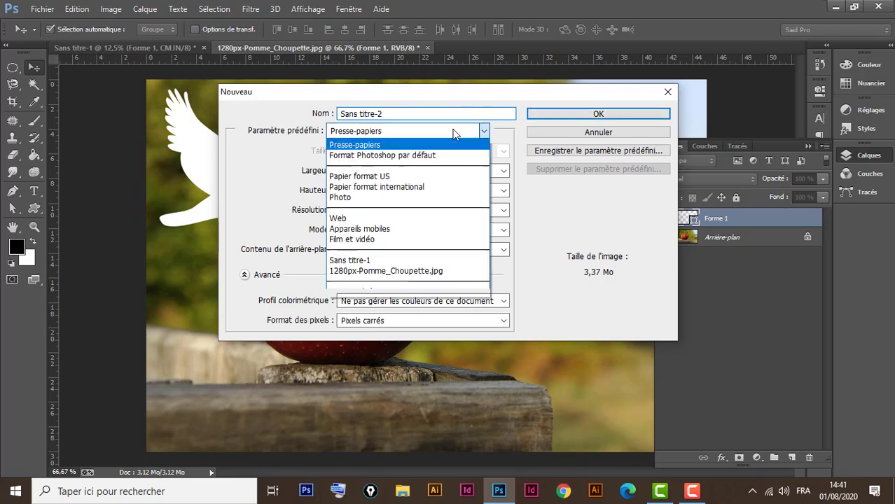
left_click(414, 187)
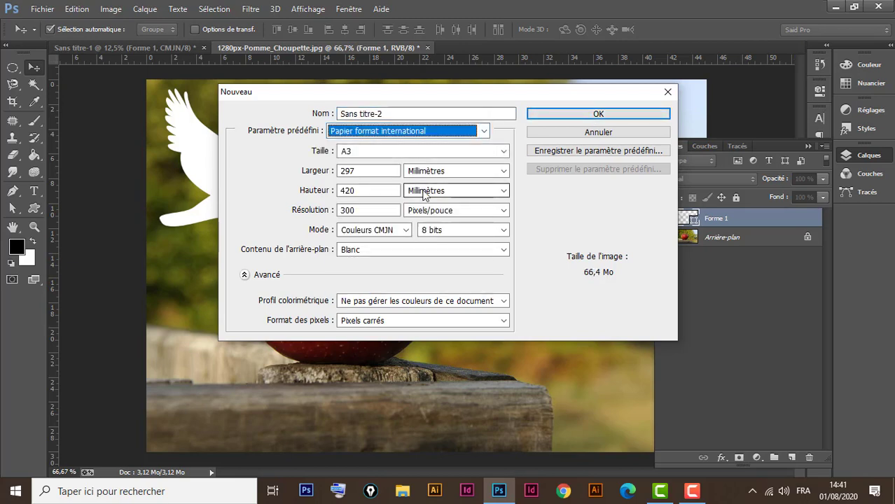
left_click(610, 113)
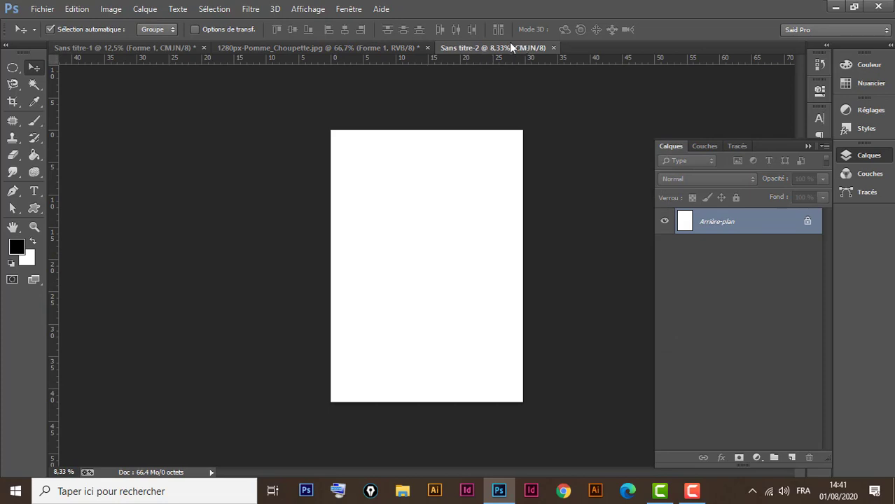
- Switch between the apple photo, the fruit composition and the blank A3 document, then close the blank document
left_click(364, 49)
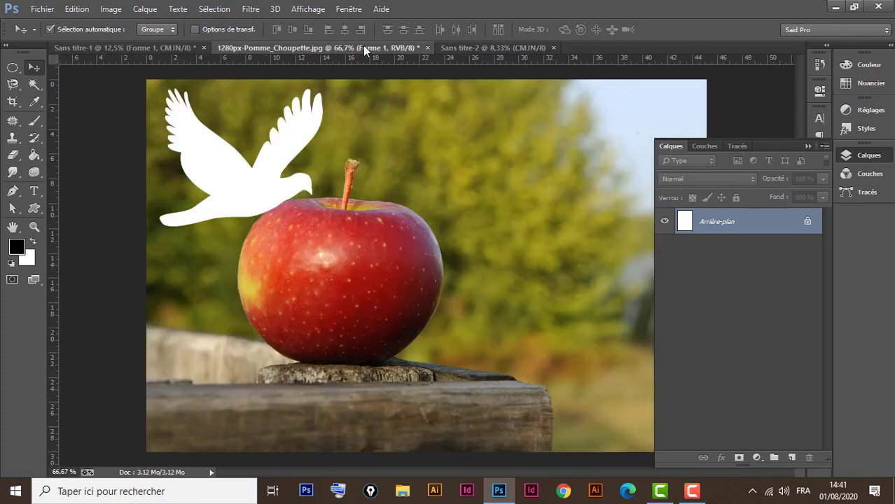
left_click(154, 47)
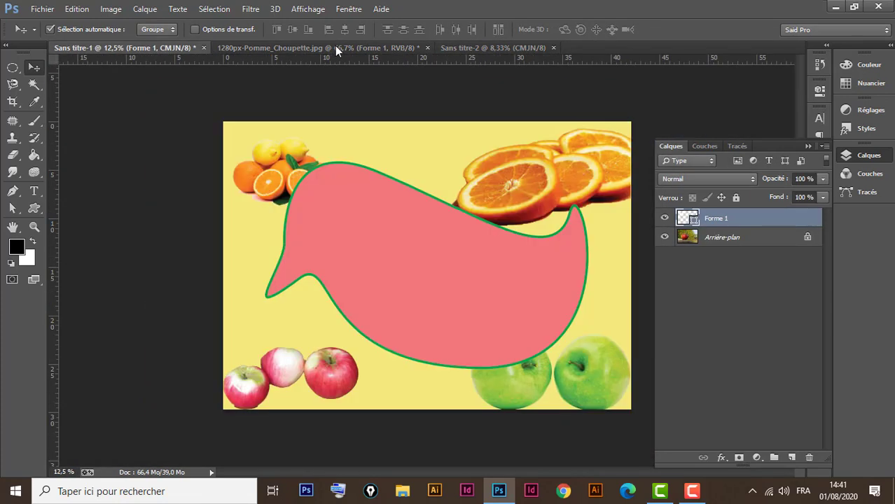
left_click(505, 51)
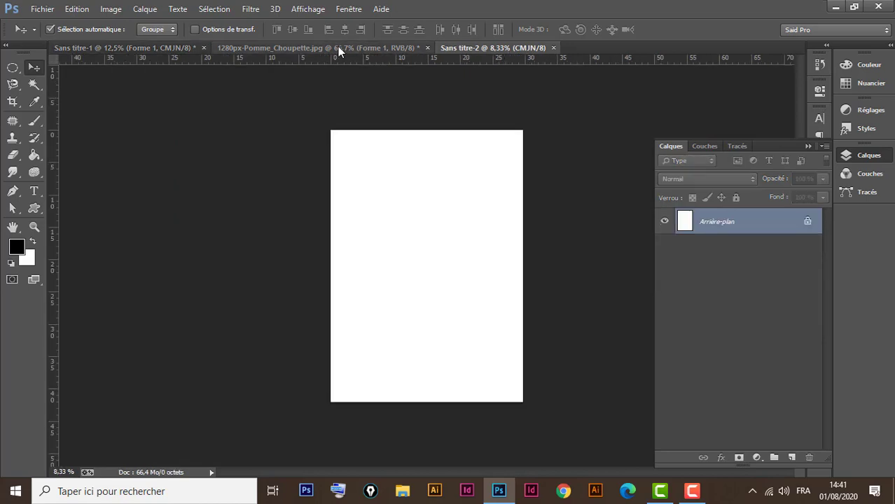
left_click(169, 49)
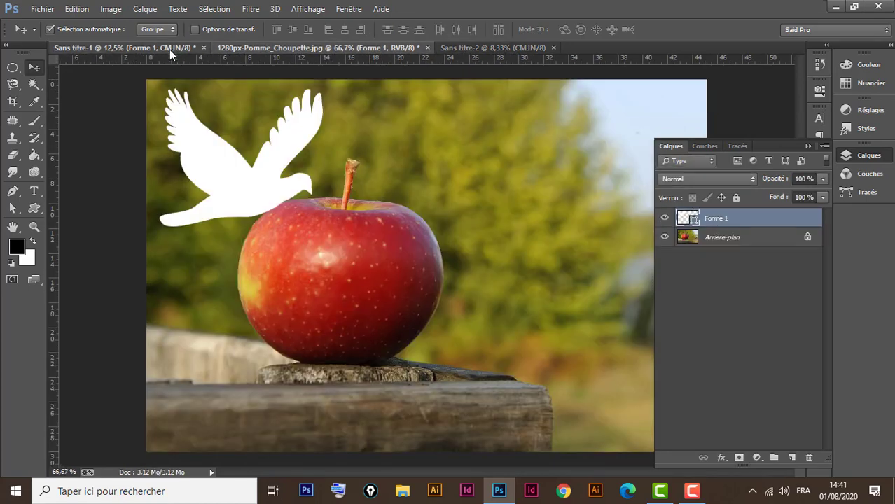
left_click(478, 49)
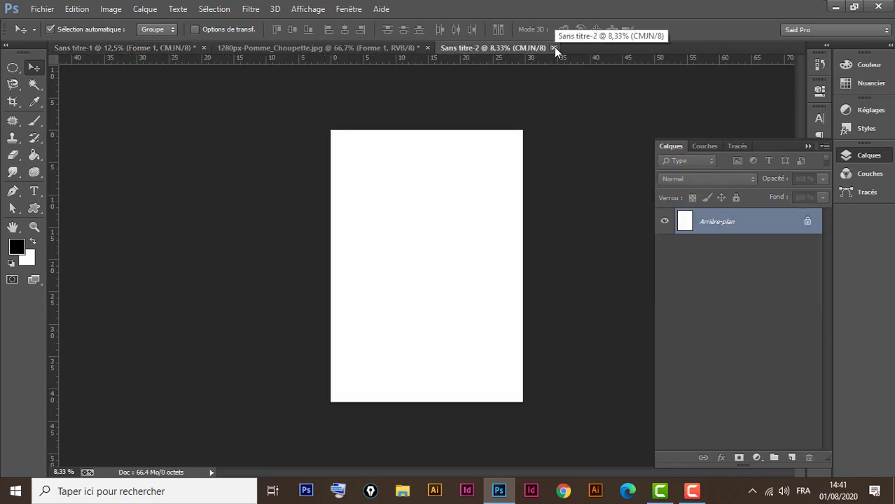
left_click(553, 48)
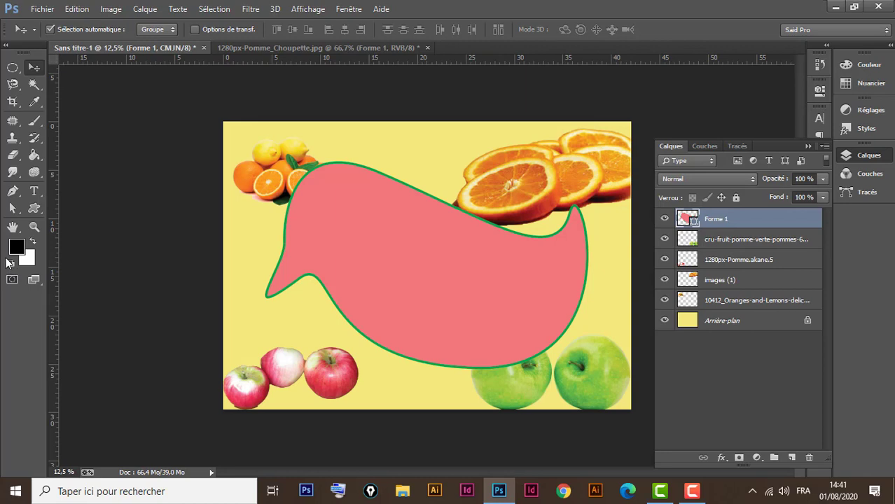
- Display the fruit composition in Mode Plein écran avec menus and collapse the layer list to clear the view
right_click(35, 280)
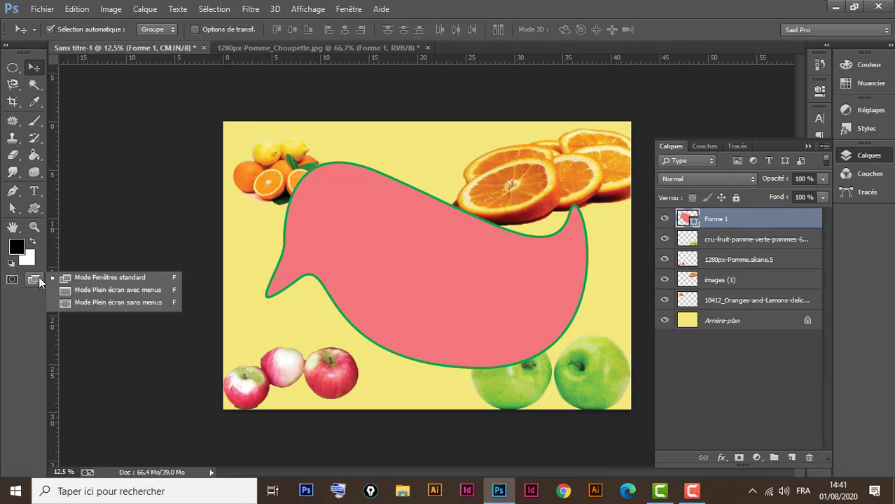
left_click(146, 290)
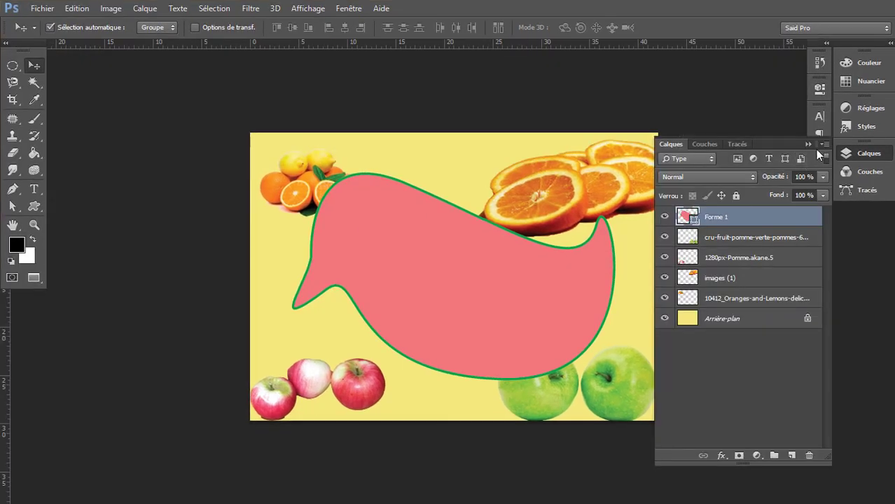
left_click(807, 145)
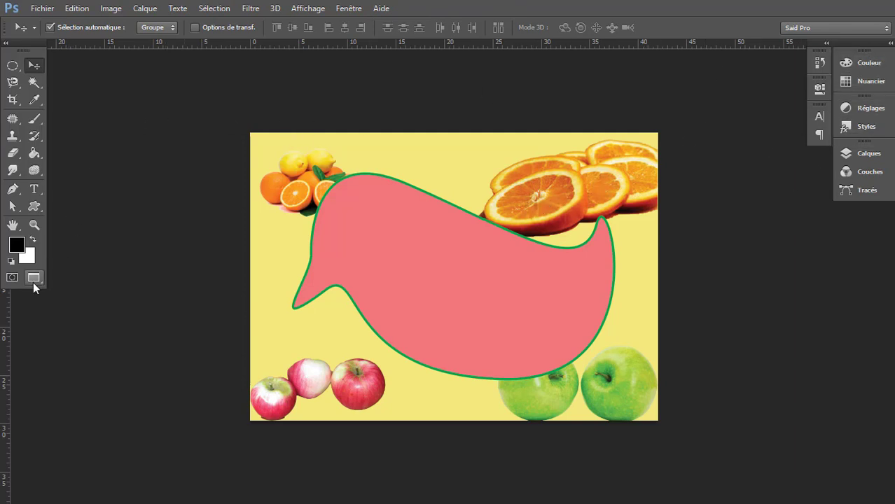
- View the fruit composition in Mode Plein écran sans menus, then return to Mode Fenêtres standard with the zoom at 16.7%
left_click_drag(34, 277, 129, 301)
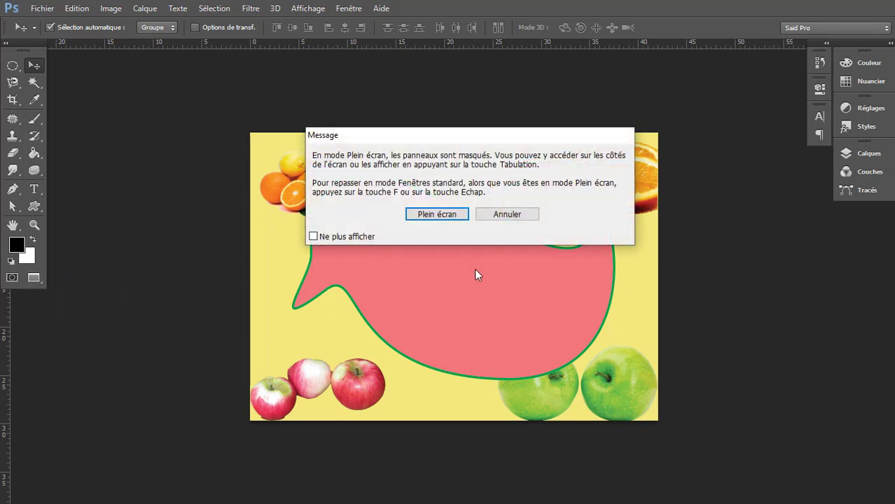
left_click(456, 223)
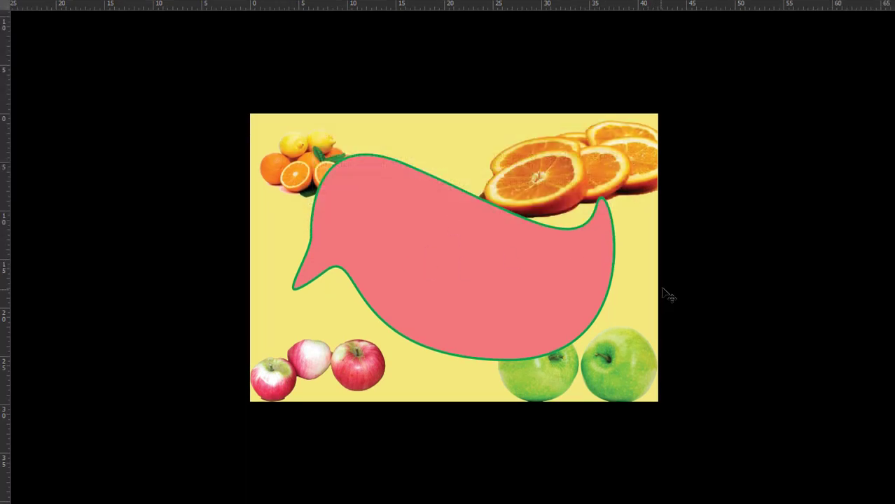
key("ctrl+plus")
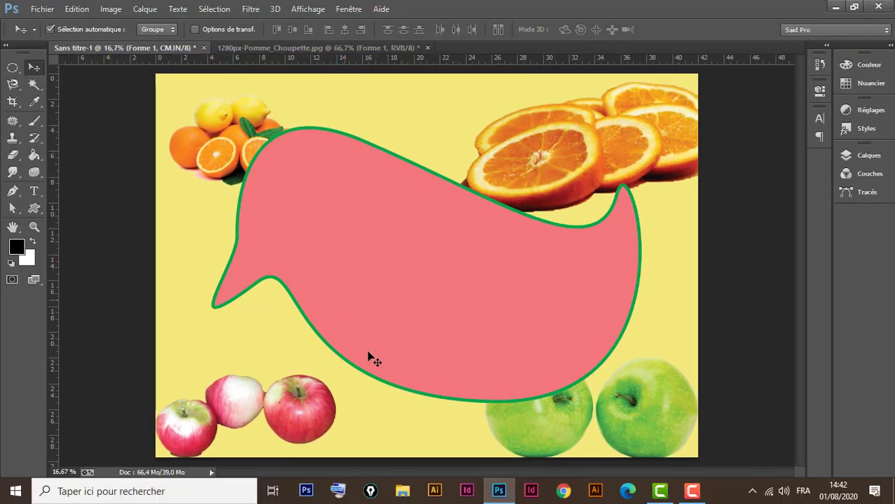
left_click(34, 280)
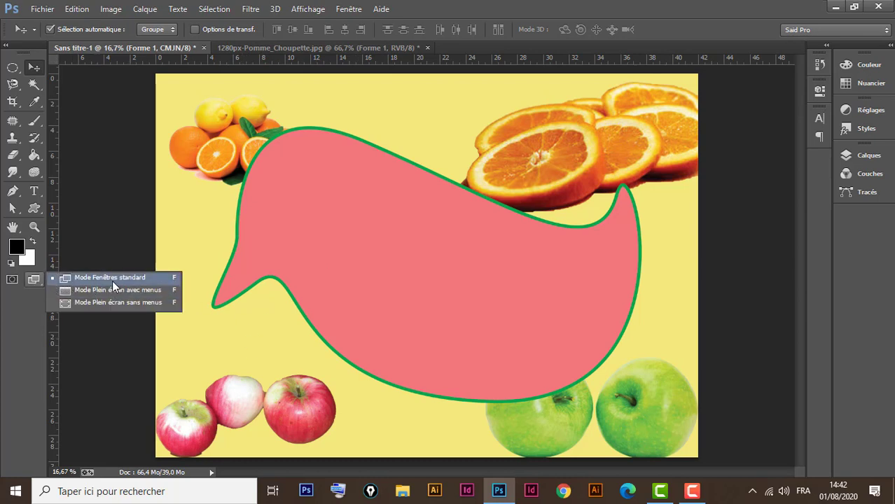
left_click(112, 280)
- Enter Quick Mask mode on the apple photo and set up the Brush tool with a hard round tip
left_click(297, 46)
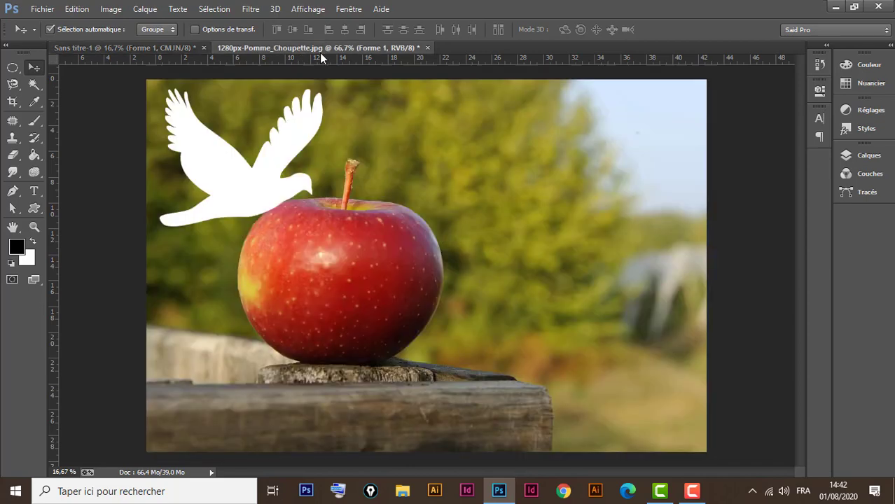
left_click(12, 280)
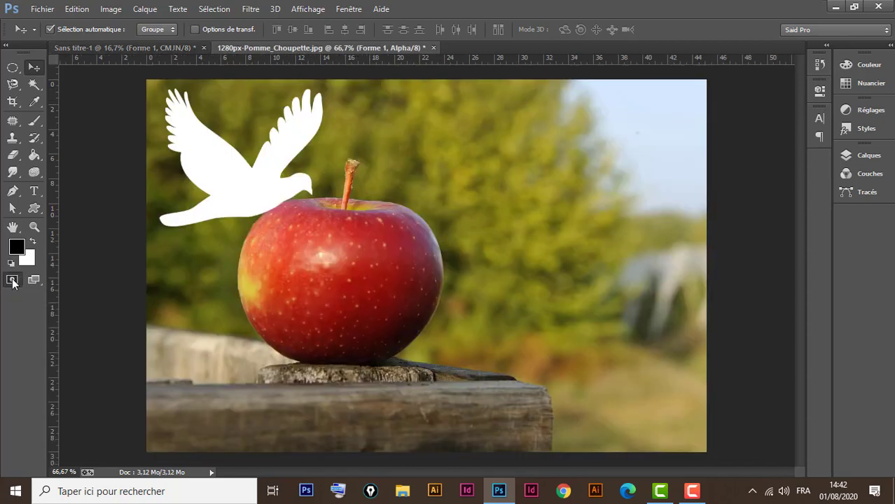
left_click(35, 122)
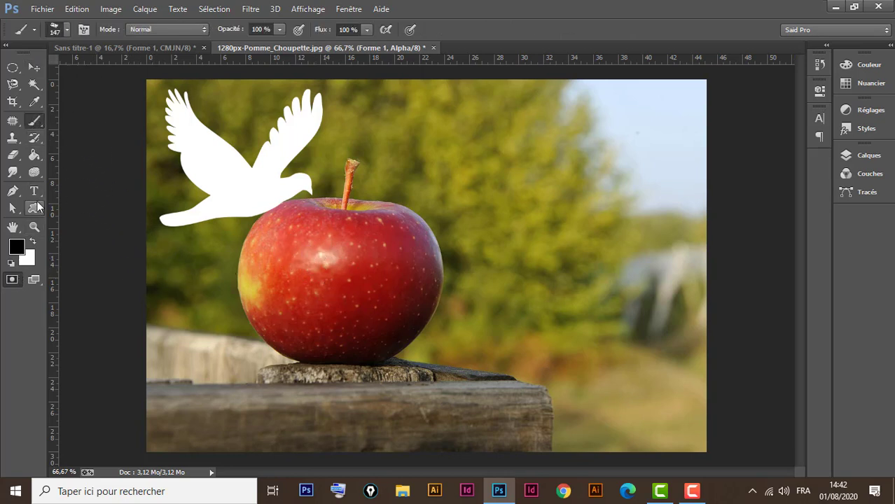
left_click(68, 29)
double_click(49, 131)
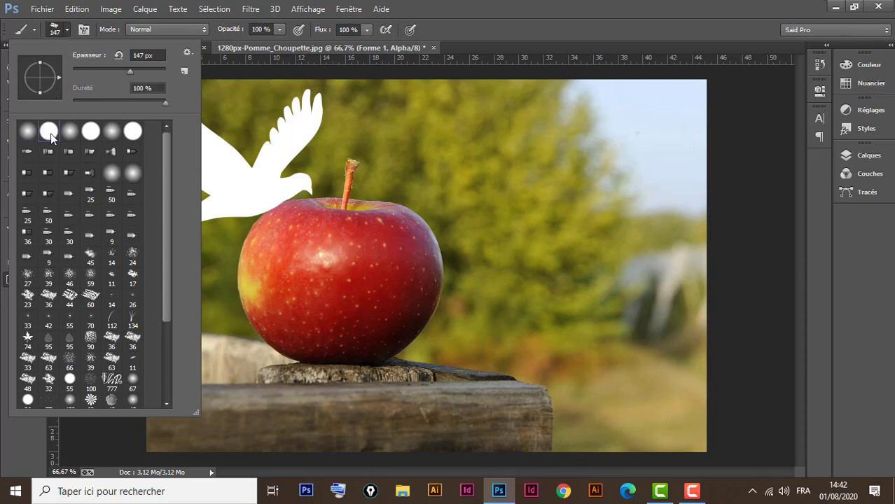
- Paint the quick mask over the whole apple on the Arrière-plan layer and convert it to a selection in standard mode
left_click(868, 156)
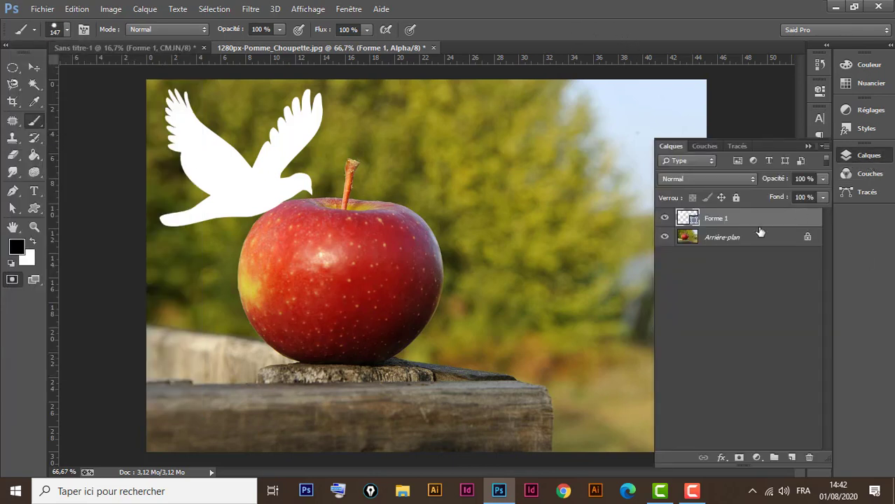
left_click(765, 242)
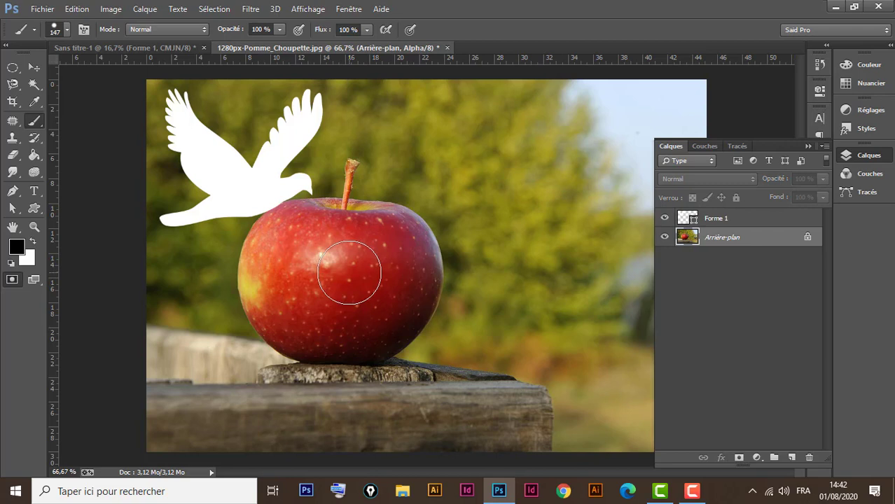
mouse_move(309, 273)
left_mouse_down()
mouse_move(338, 293)
mouse_move(339, 265)
mouse_move(324, 304)
mouse_move(374, 283)
mouse_move(350, 260)
mouse_move(368, 287)
mouse_move(364, 238)
mouse_move(327, 258)
mouse_move(350, 247)
mouse_move(311, 236)
mouse_move(288, 256)
mouse_move(277, 288)
mouse_move(294, 320)
mouse_move(361, 325)
mouse_move(398, 286)
mouse_move(403, 249)
mouse_move(381, 231)
mouse_move(288, 234)
mouse_move(272, 291)
mouse_move(322, 331)
mouse_move(376, 324)
mouse_move(406, 293)
mouse_move(408, 249)
mouse_move(338, 244)
left_mouse_up()
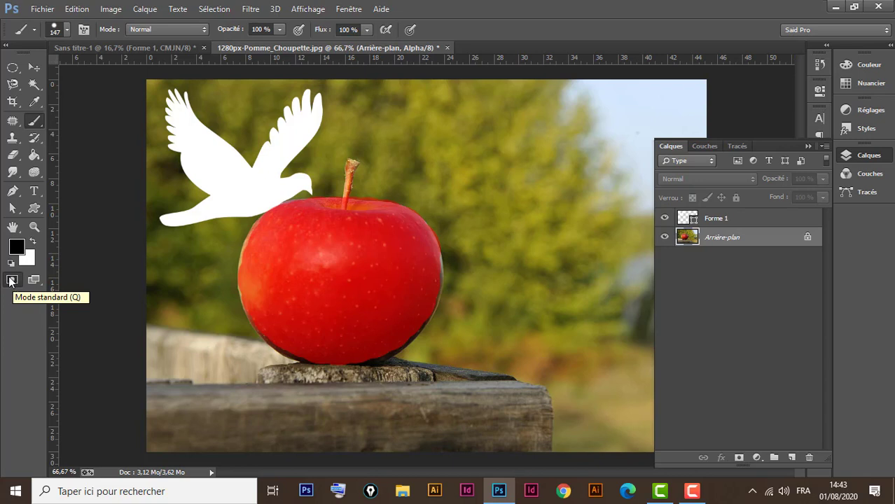
left_click(10, 280)
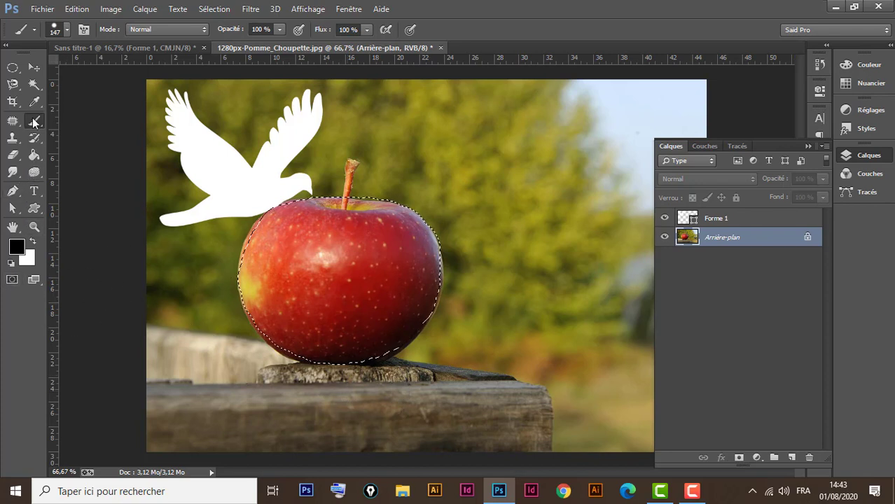
- Reopen the quick mask, paint extra black strokes beyond the apple's right side, then erase them by painting in white
left_click(12, 281)
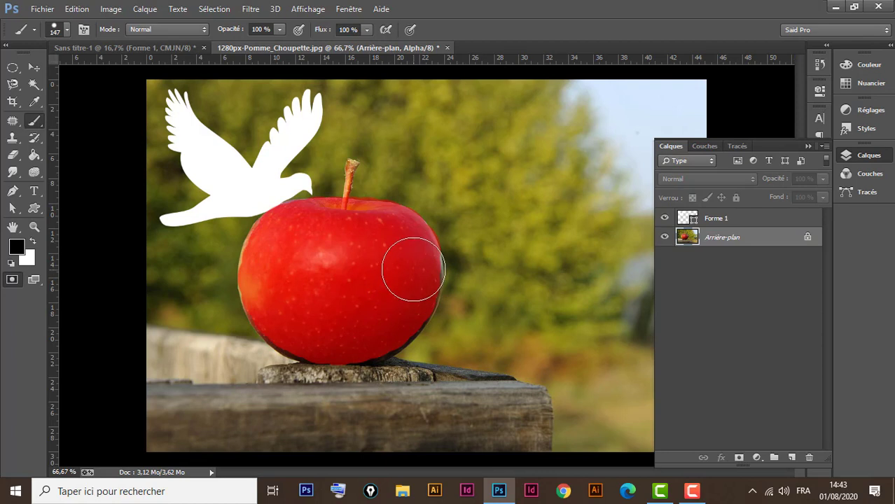
mouse_move(392, 269)
left_mouse_down()
mouse_move(498, 280)
mouse_move(422, 276)
left_mouse_up()
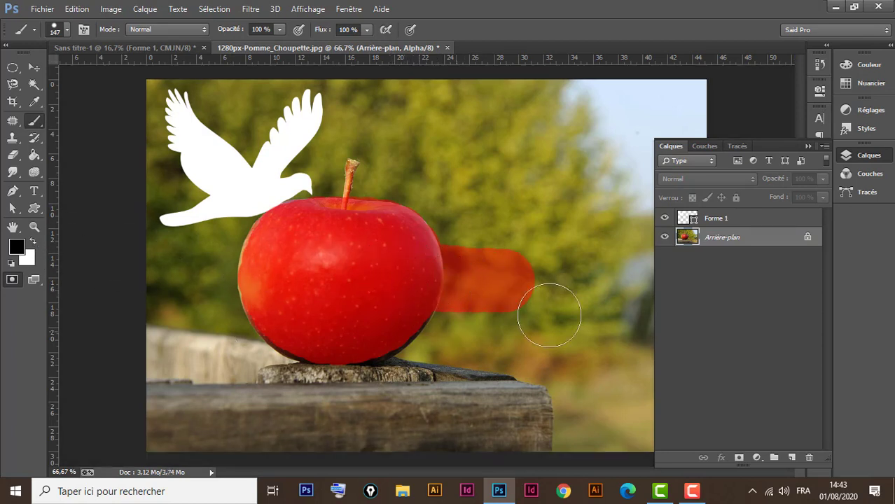
left_click_drag(509, 224, 509, 290)
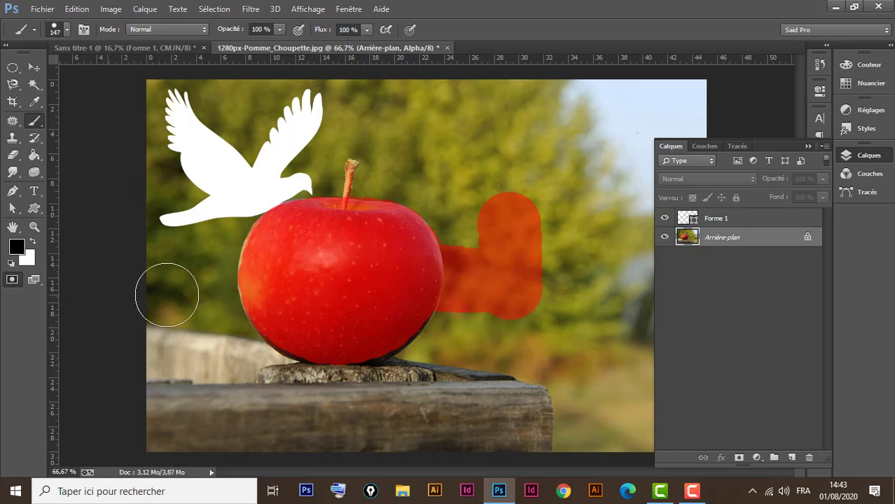
left_click(31, 241)
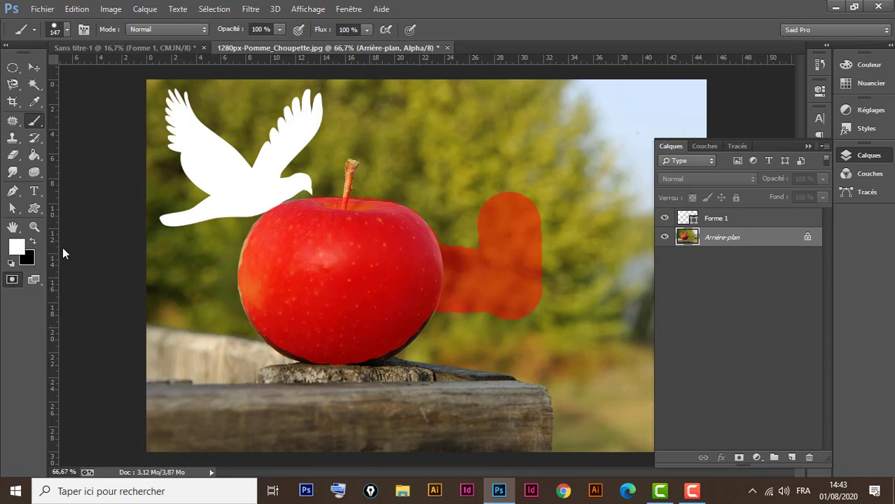
mouse_move(553, 245)
left_mouse_down()
mouse_move(529, 291)
mouse_move(526, 322)
mouse_move(525, 186)
mouse_move(508, 303)
mouse_move(499, 203)
mouse_move(490, 314)
mouse_move(482, 234)
mouse_move(470, 223)
mouse_move(480, 299)
mouse_move(466, 328)
mouse_move(507, 340)
left_mouse_up()
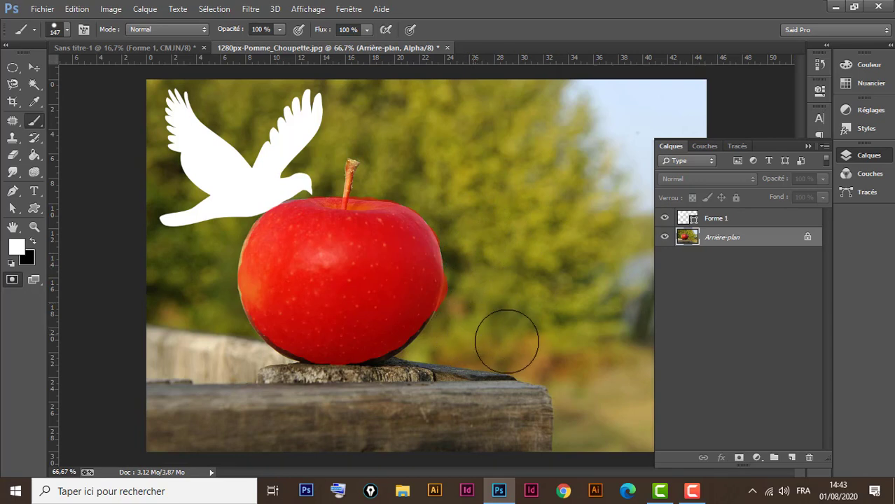
- Paint a black horizontal strip extending from the apple's right side, view the mask as a selection and return to Quick Mask mode
left_click(33, 241)
left_click_drag(443, 287, 518, 283)
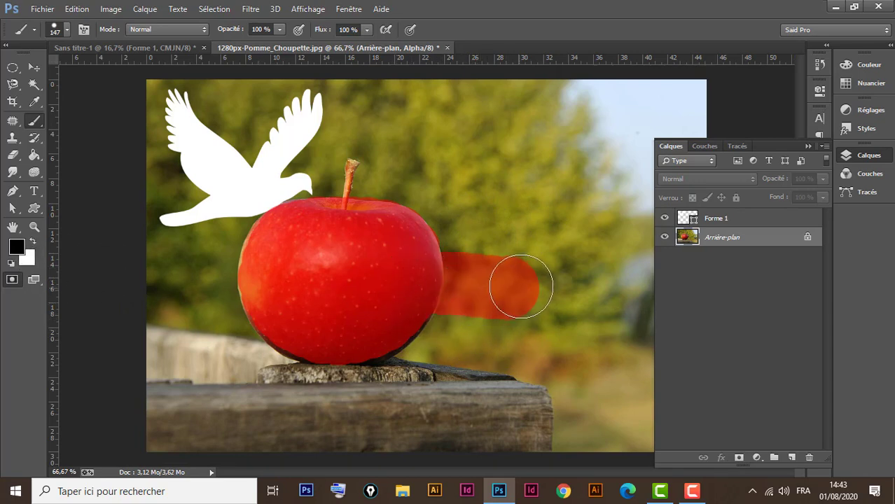
left_click(12, 280)
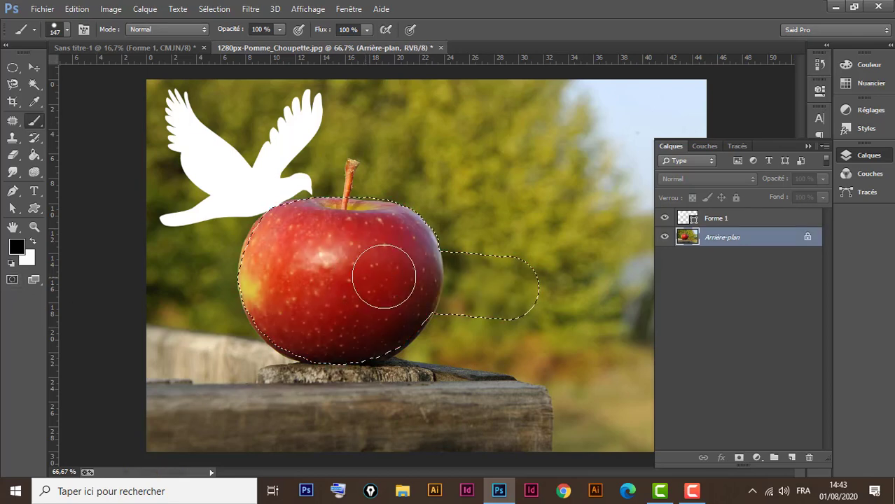
left_click(12, 280)
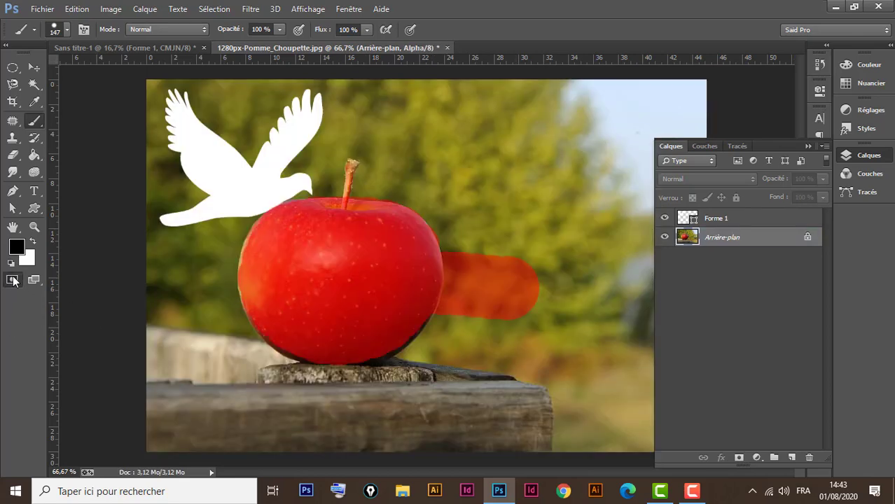
- Erase the horizontal mask strip beside the apple with the white brush, then activate the Move tool and collapse the layer list
left_click(32, 241)
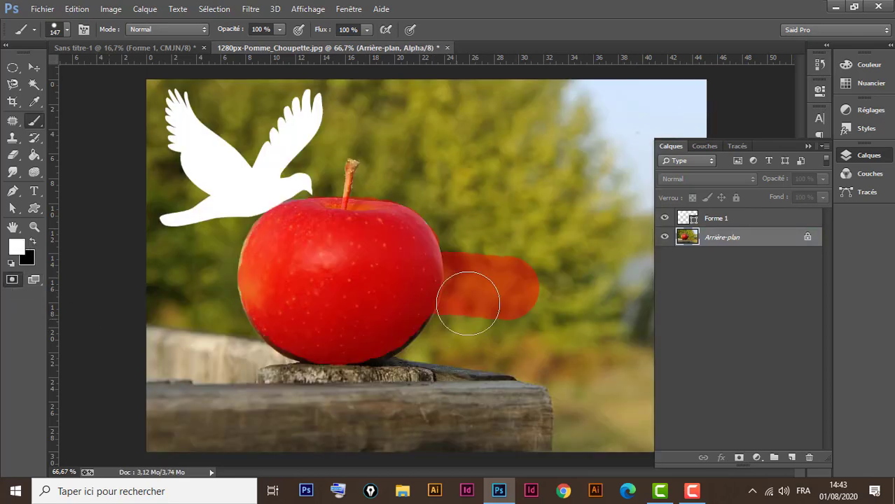
mouse_move(529, 236)
left_mouse_down()
mouse_move(516, 337)
mouse_move(517, 254)
mouse_move(490, 341)
mouse_move(487, 258)
mouse_move(472, 235)
mouse_move(461, 327)
left_mouse_up()
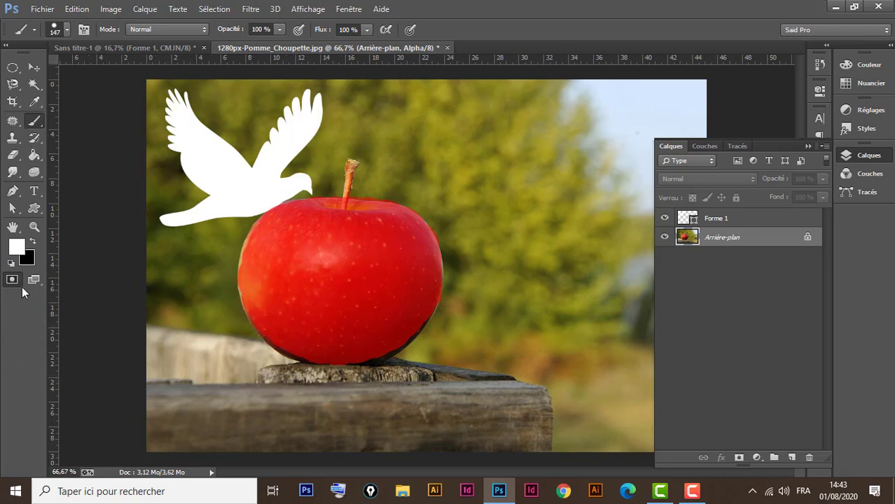
left_click(33, 68)
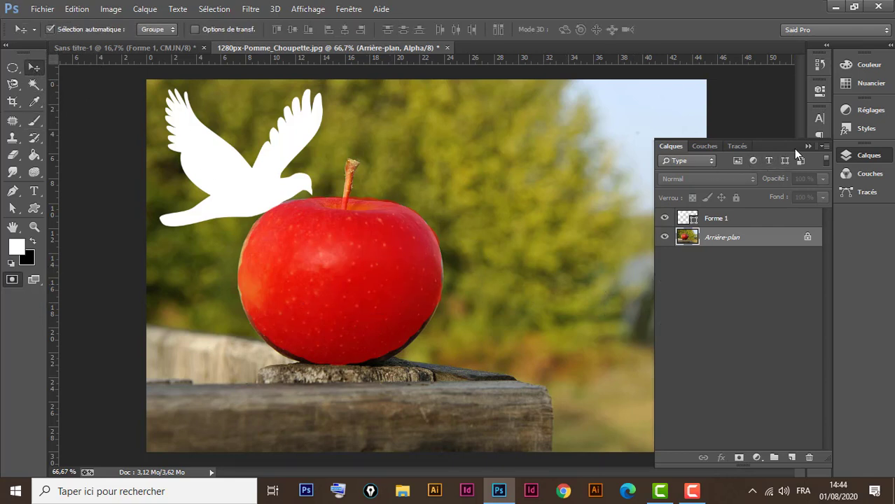
left_click(807, 146)
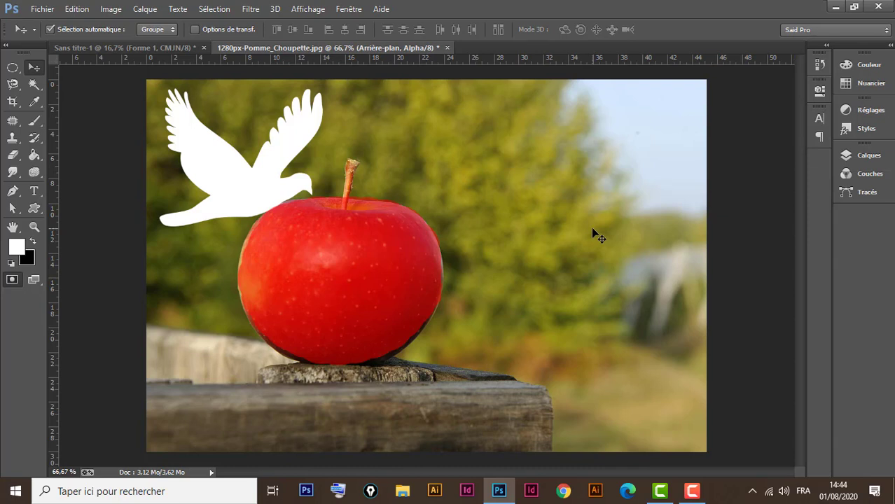